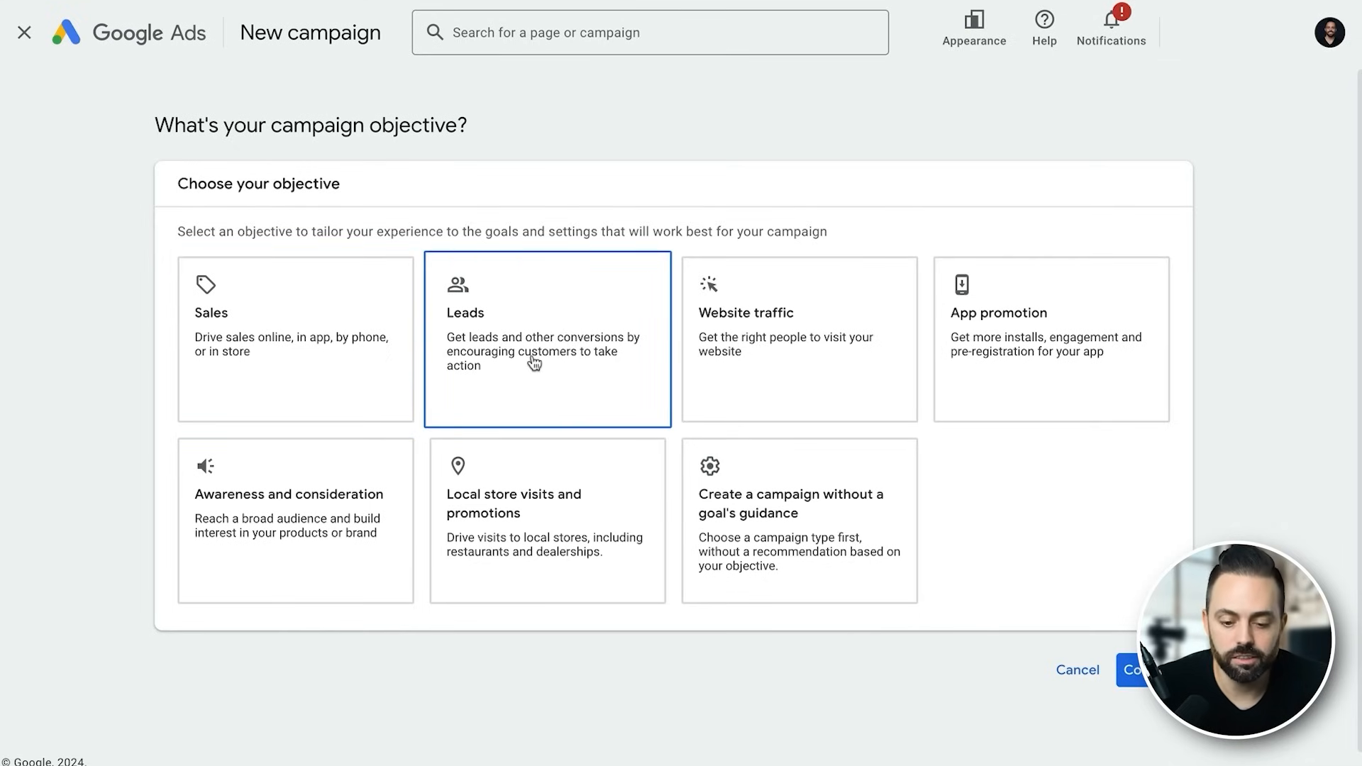
Choose Website traffic as the campaign objective and Search as the campaign type.
left_click(826, 346)
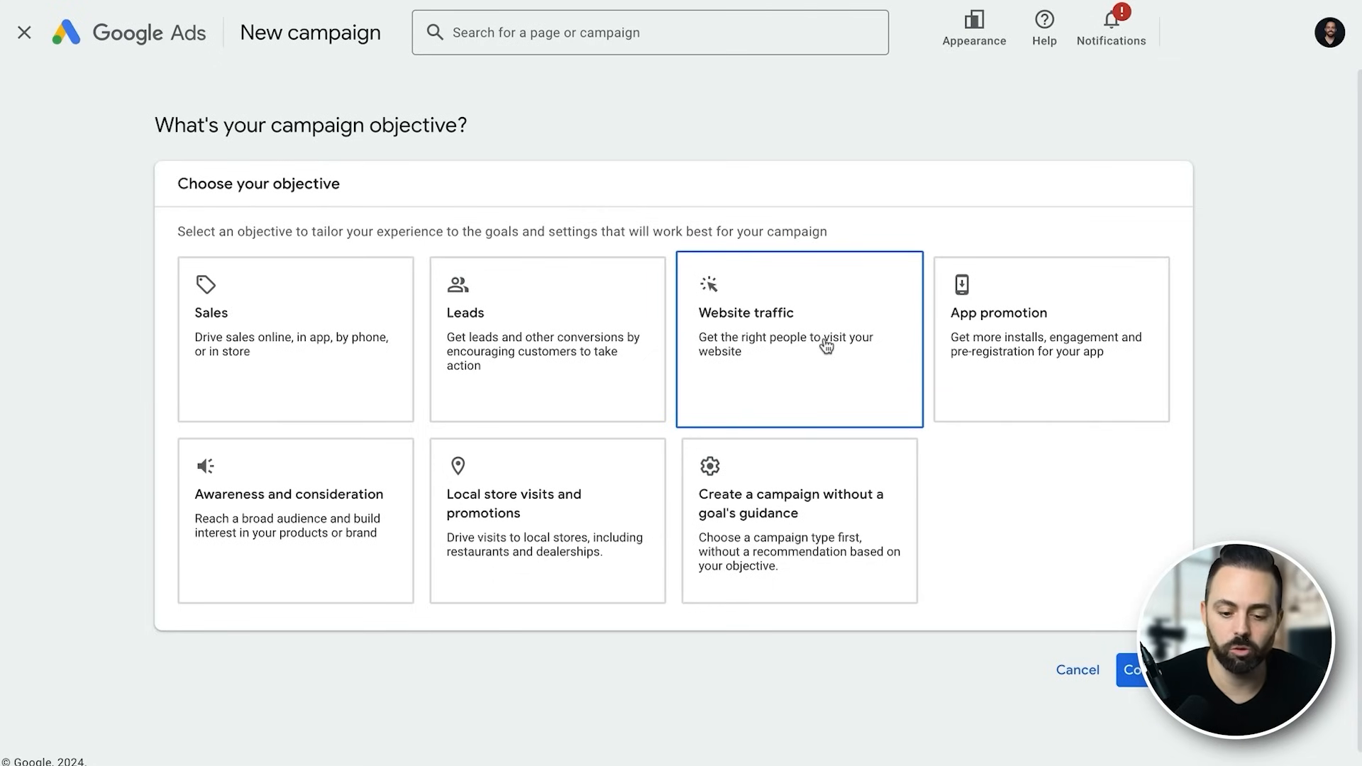
left_click(827, 345)
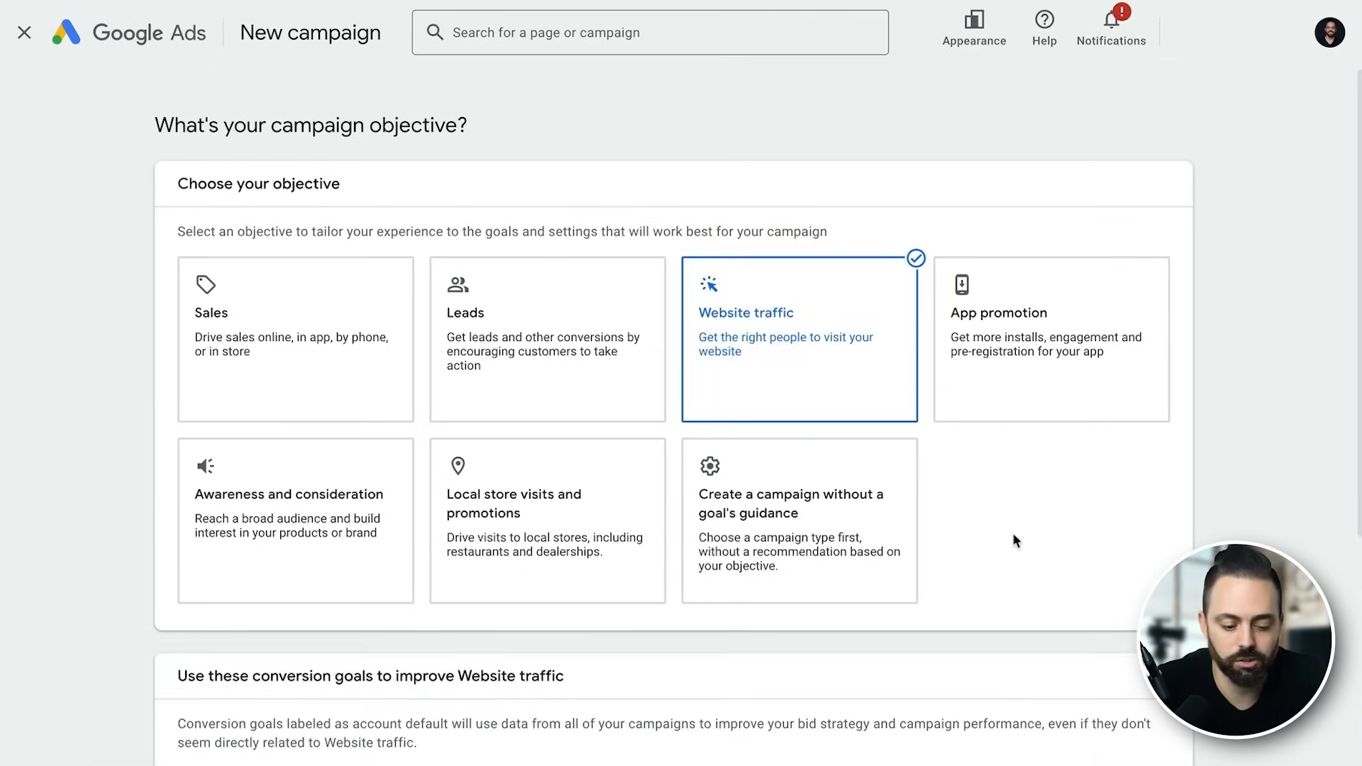
scroll(1014, 541, "down", 3)
scroll(1012, 541, "down", 2)
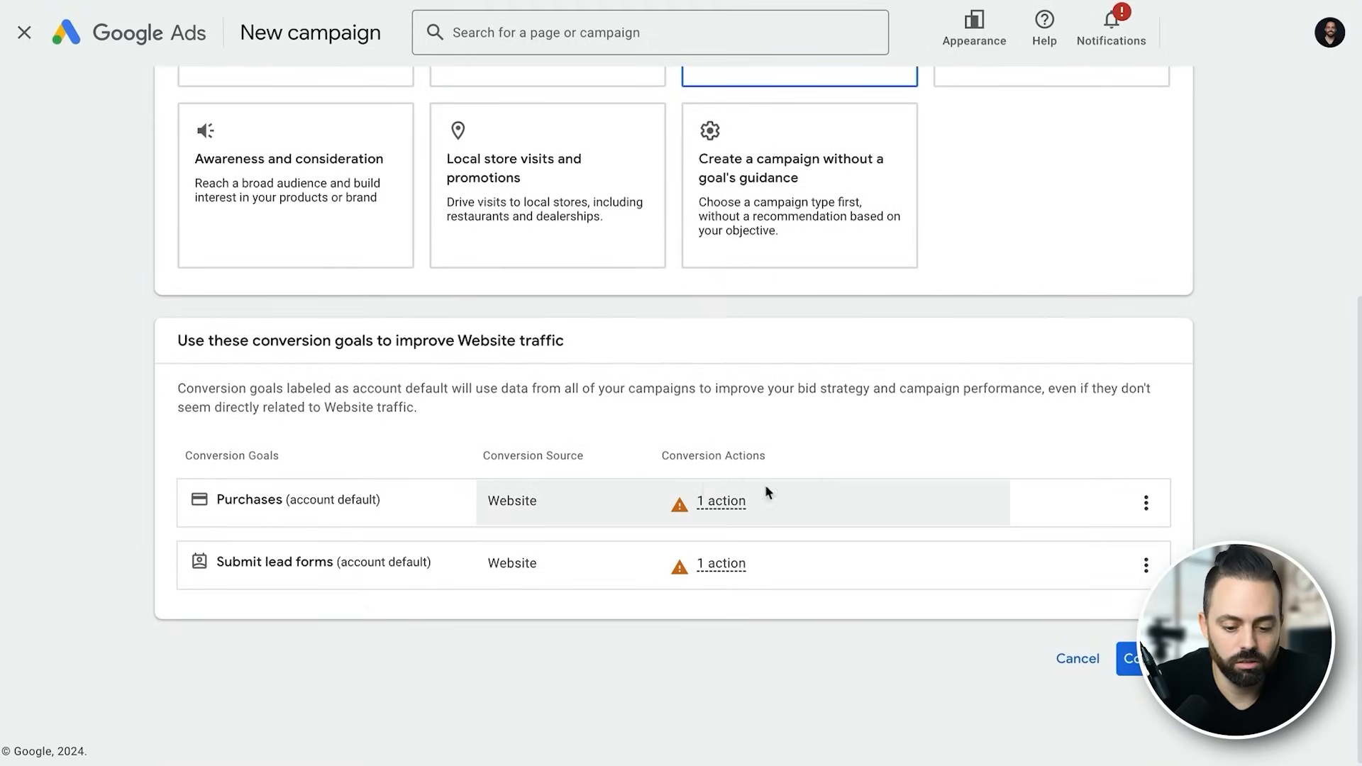
mouse_move(710, 499)
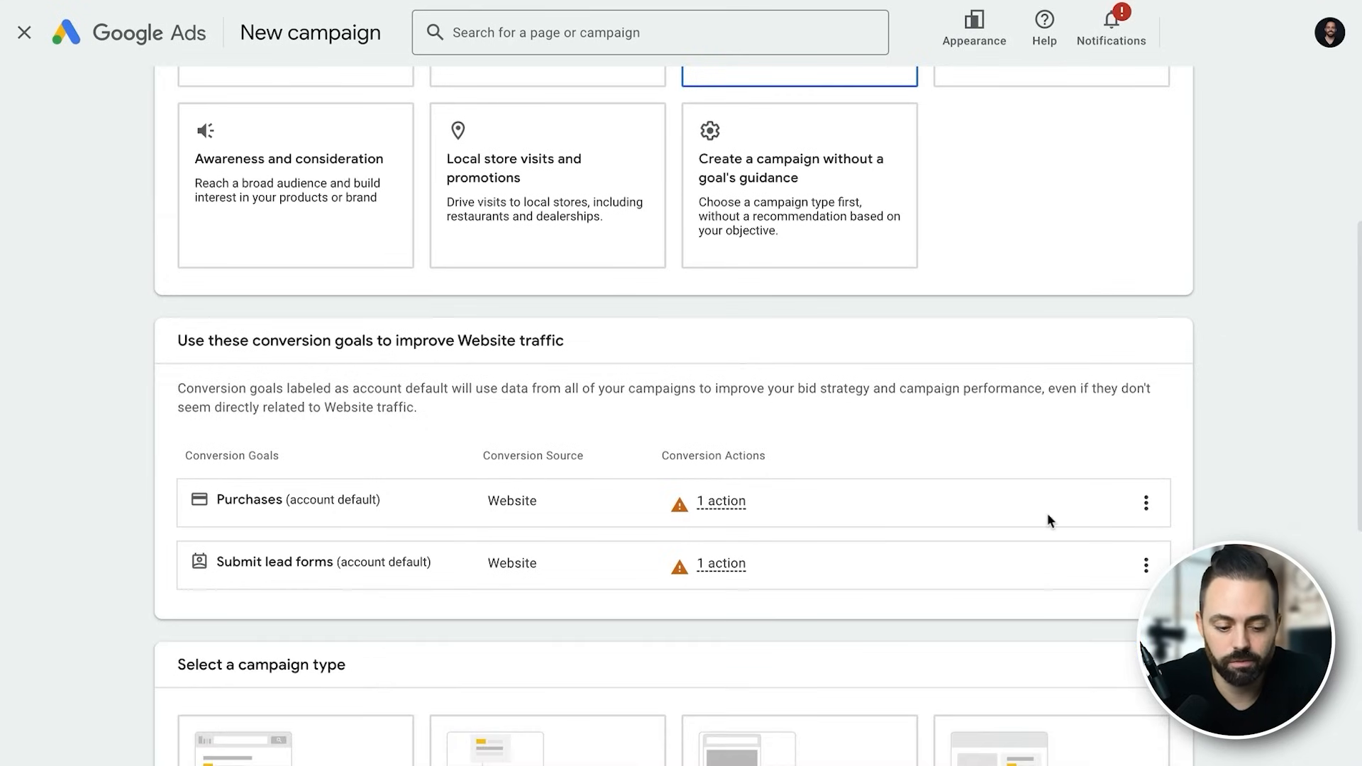
scroll(1049, 520, "down", 7)
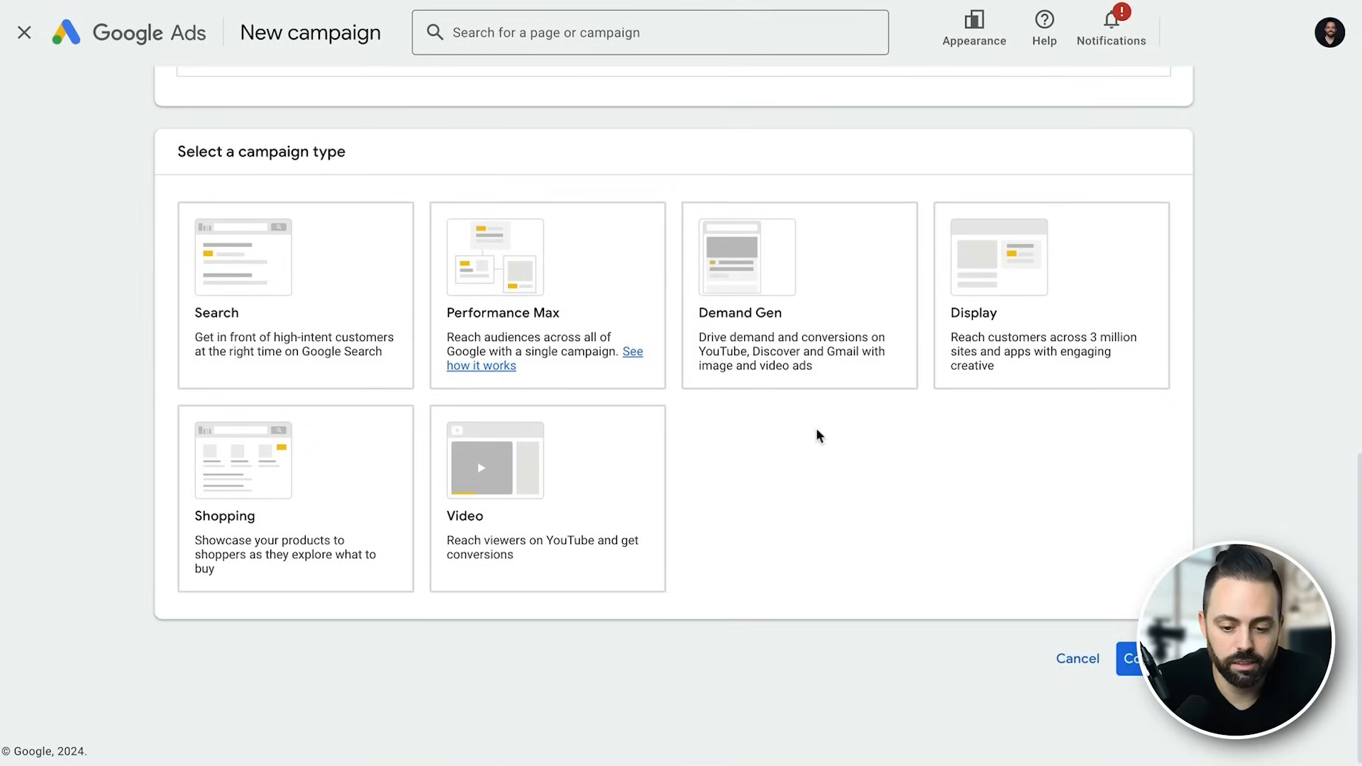
left_click(270, 311)
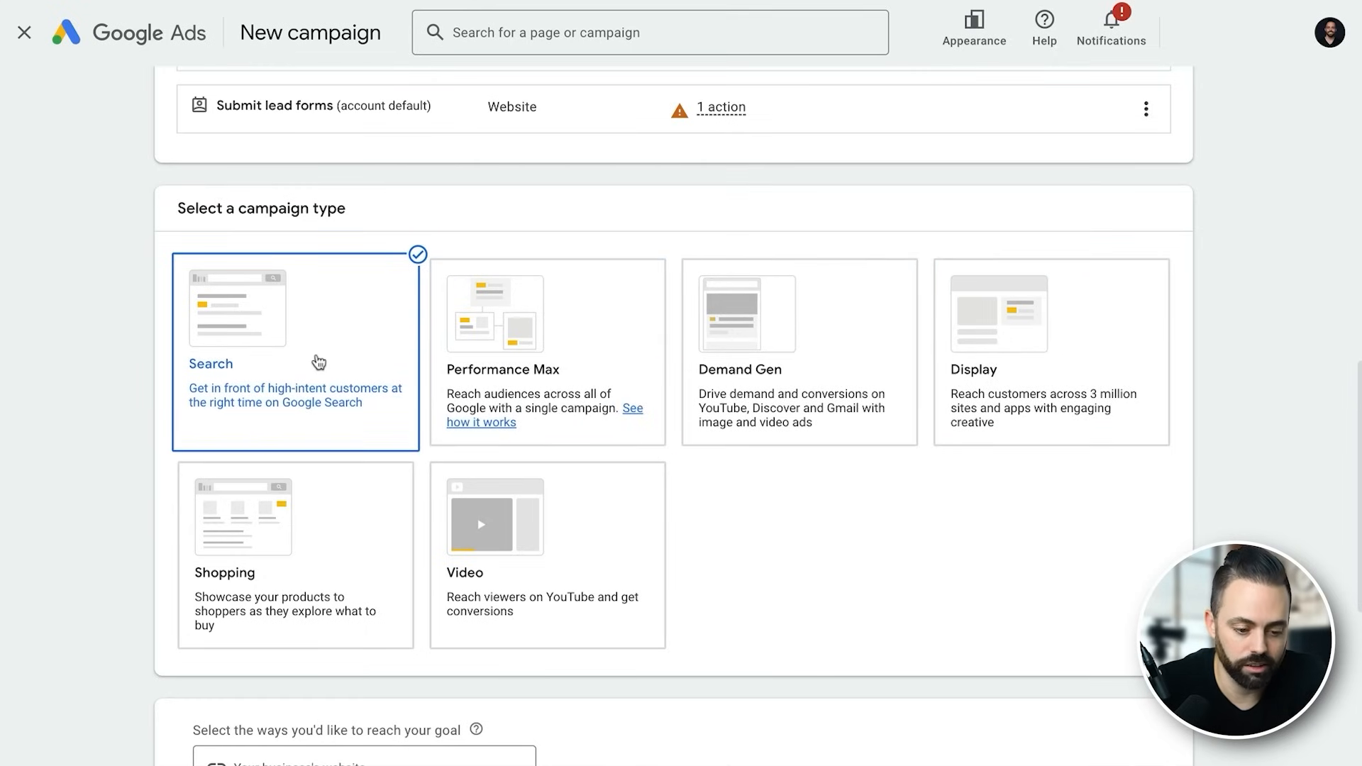
scroll(824, 587, "down", 4)
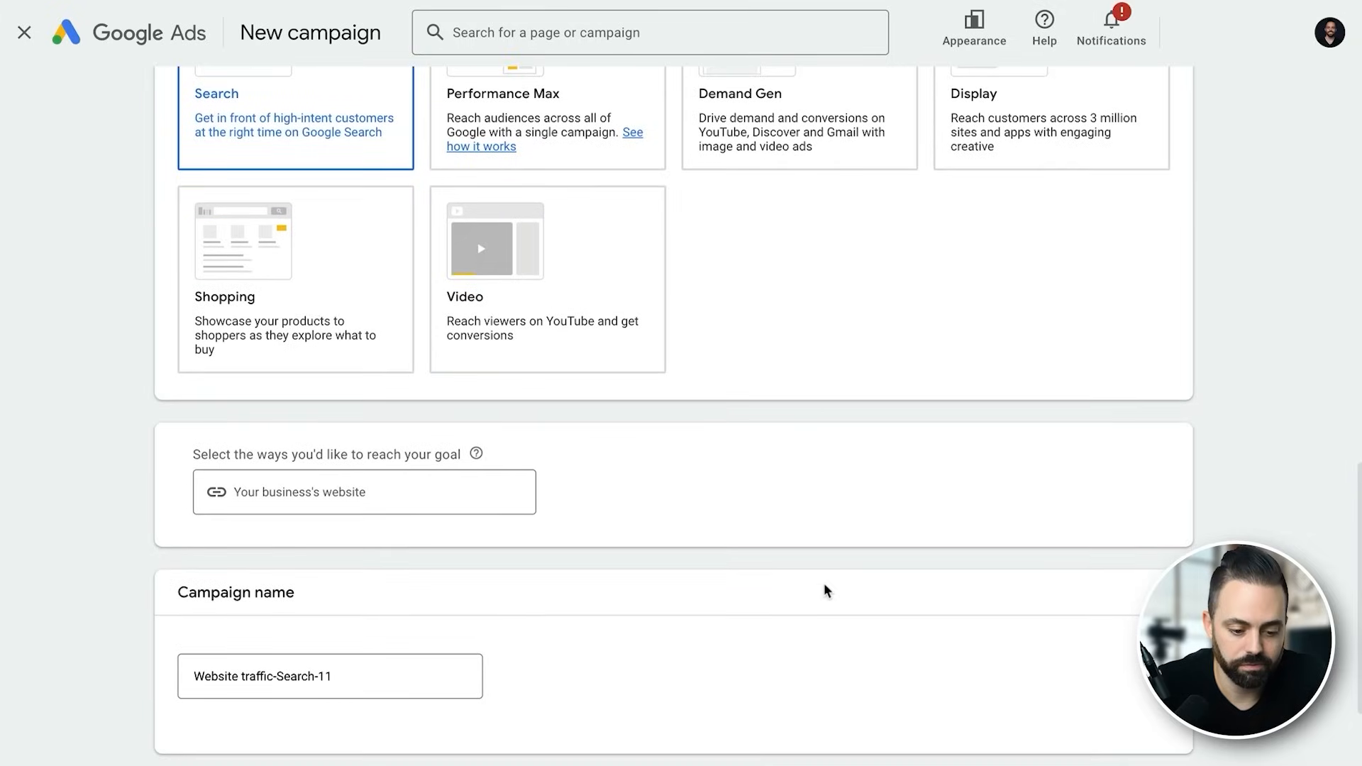
left_click(424, 492)
type("www.adamenfroy.com")
left_click(787, 647)
scroll(786, 640, "down", 2)
left_click(371, 547)
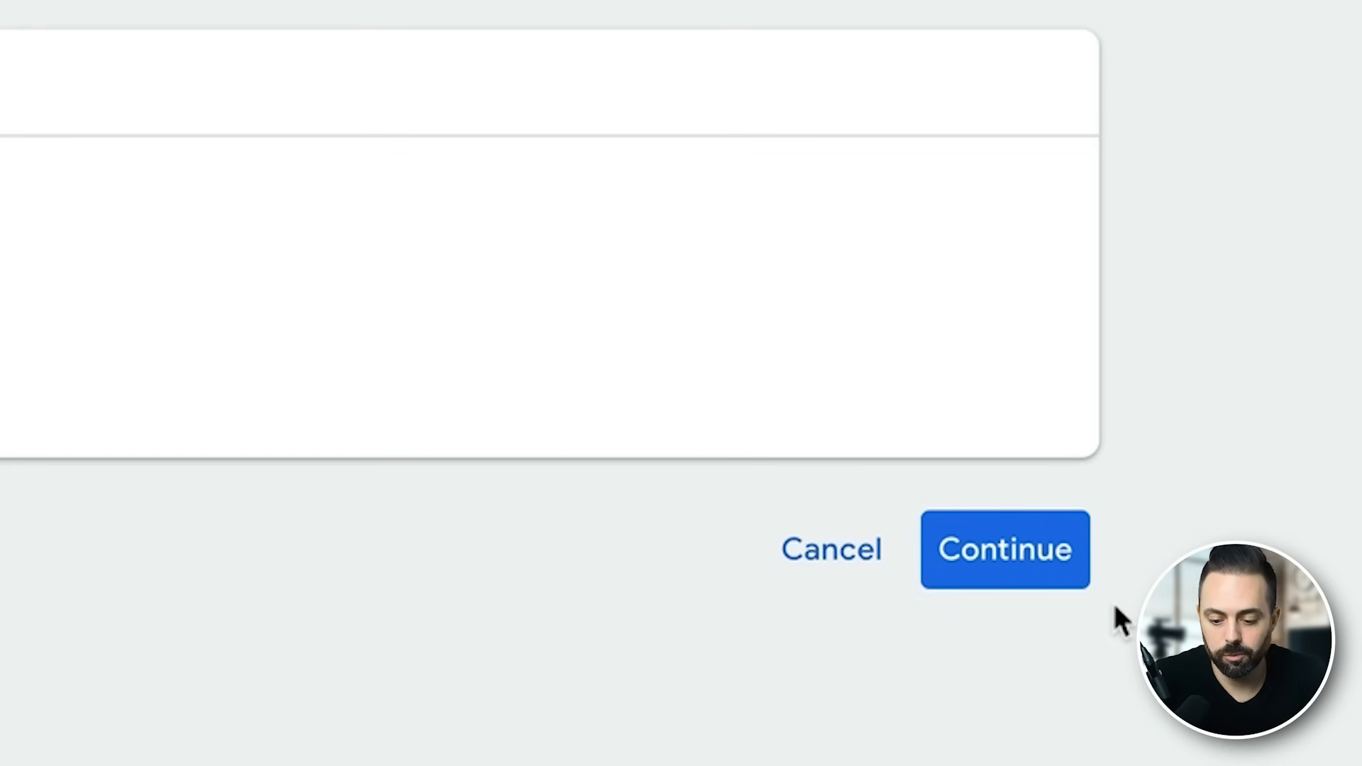
left_click(1050, 572)
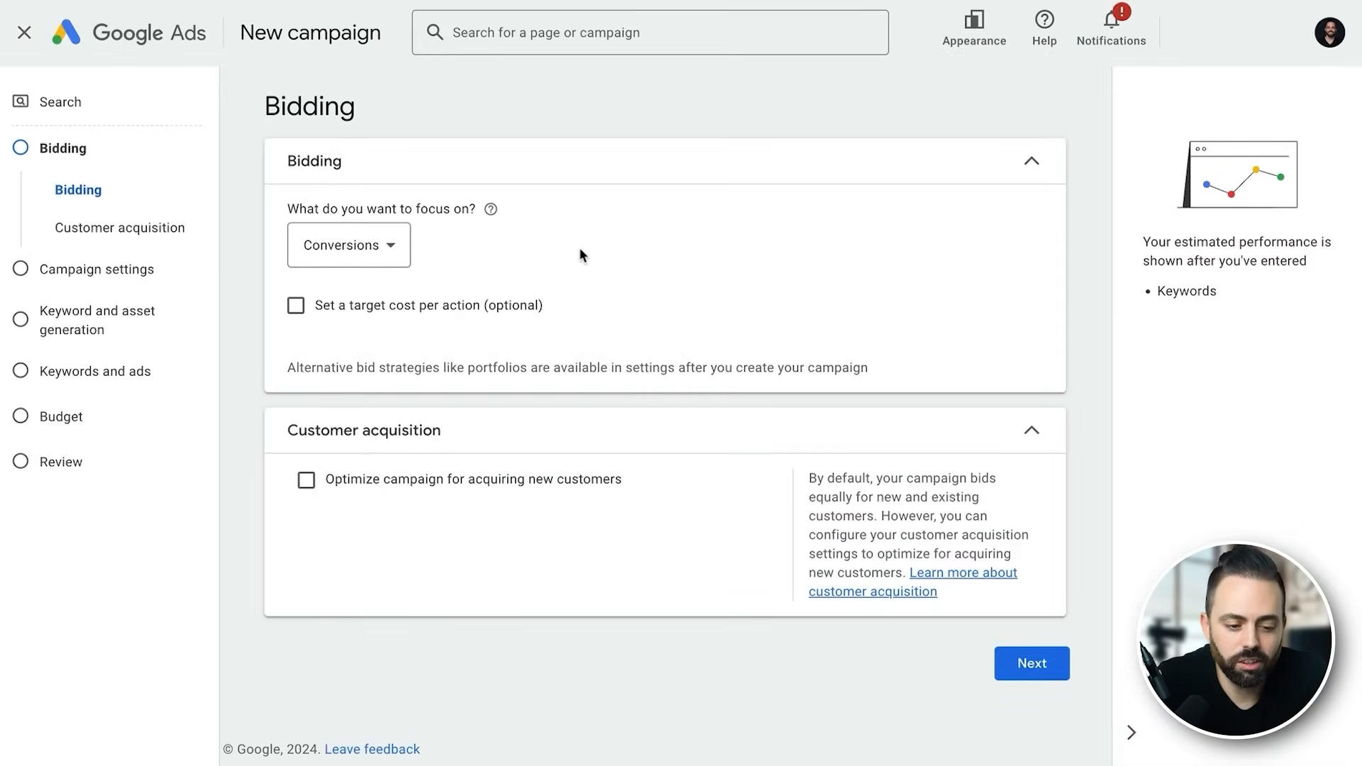
Focus bidding on Clicks with a maximum CPC bid limit of $5.00 and proceed to the campaign settings.
left_click(403, 250)
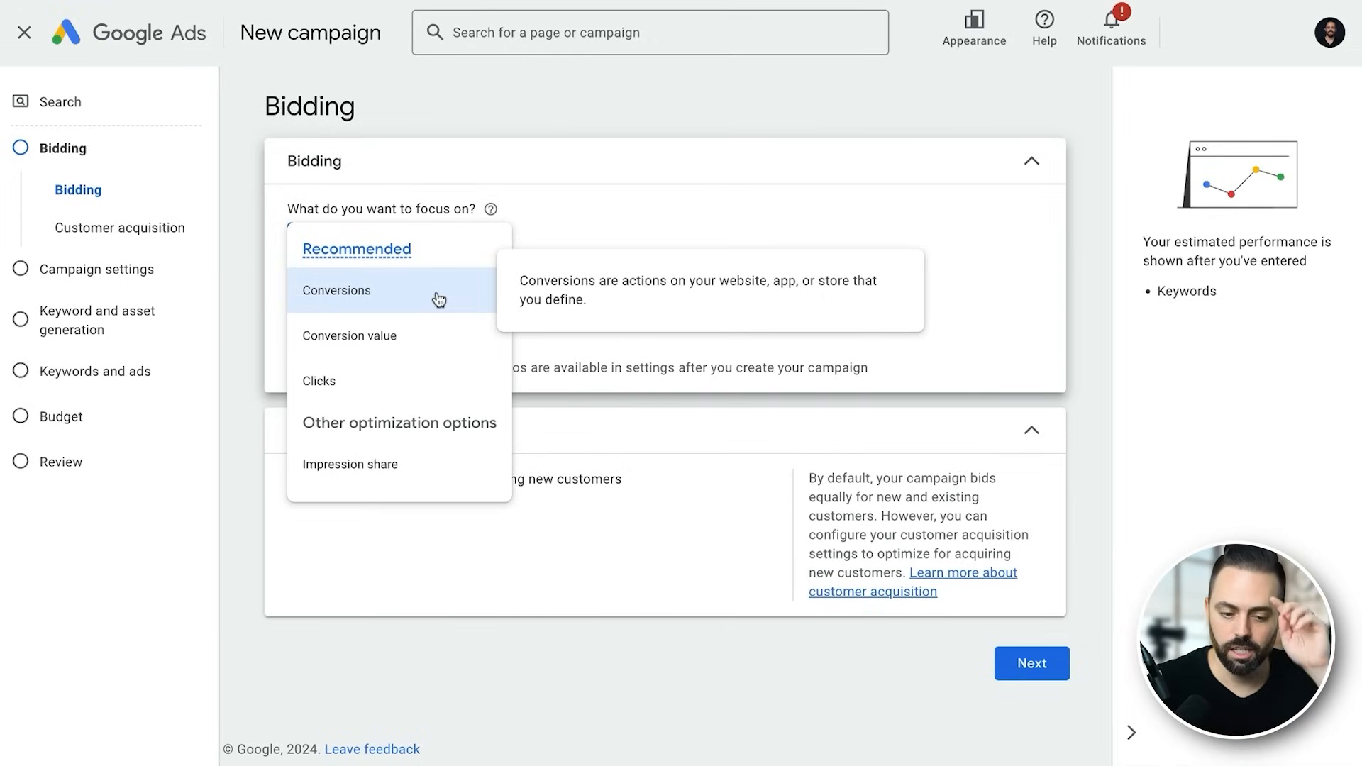
left_click(470, 381)
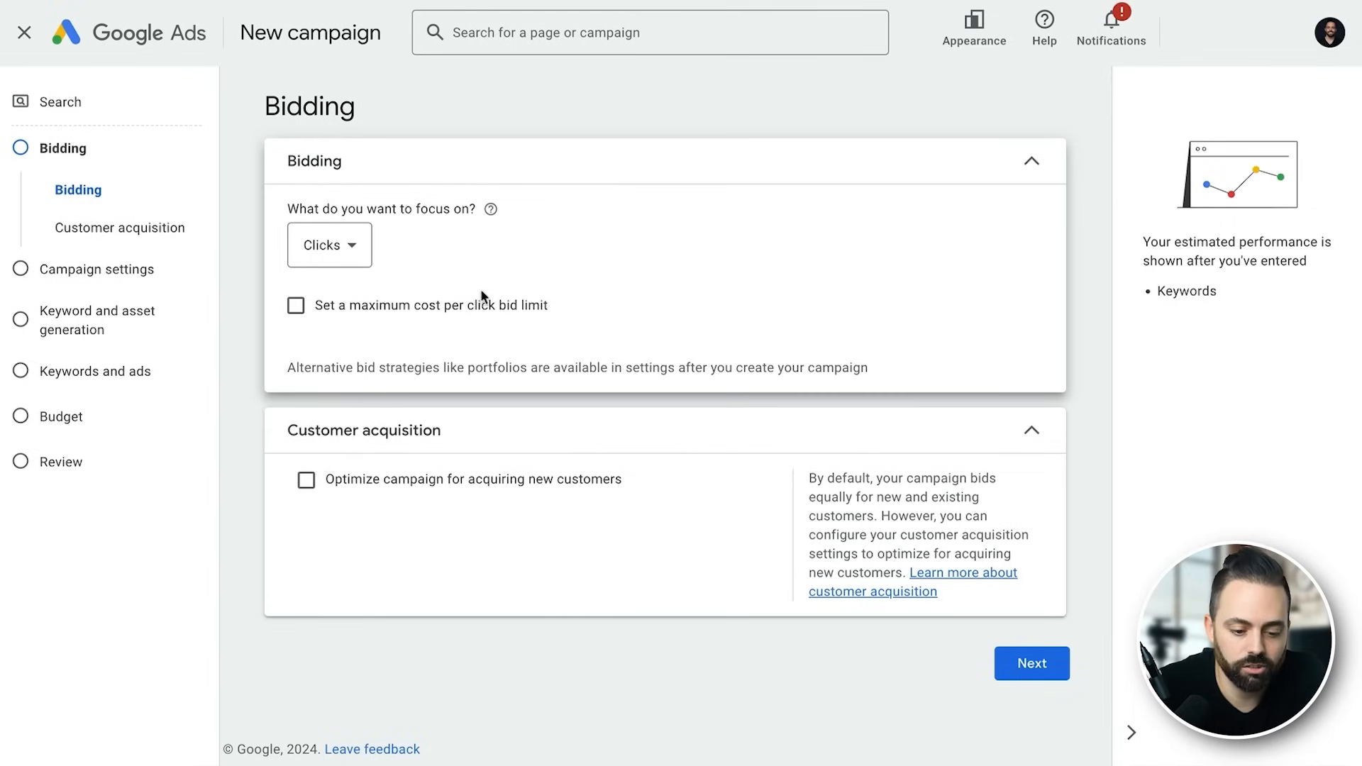
left_click(415, 305)
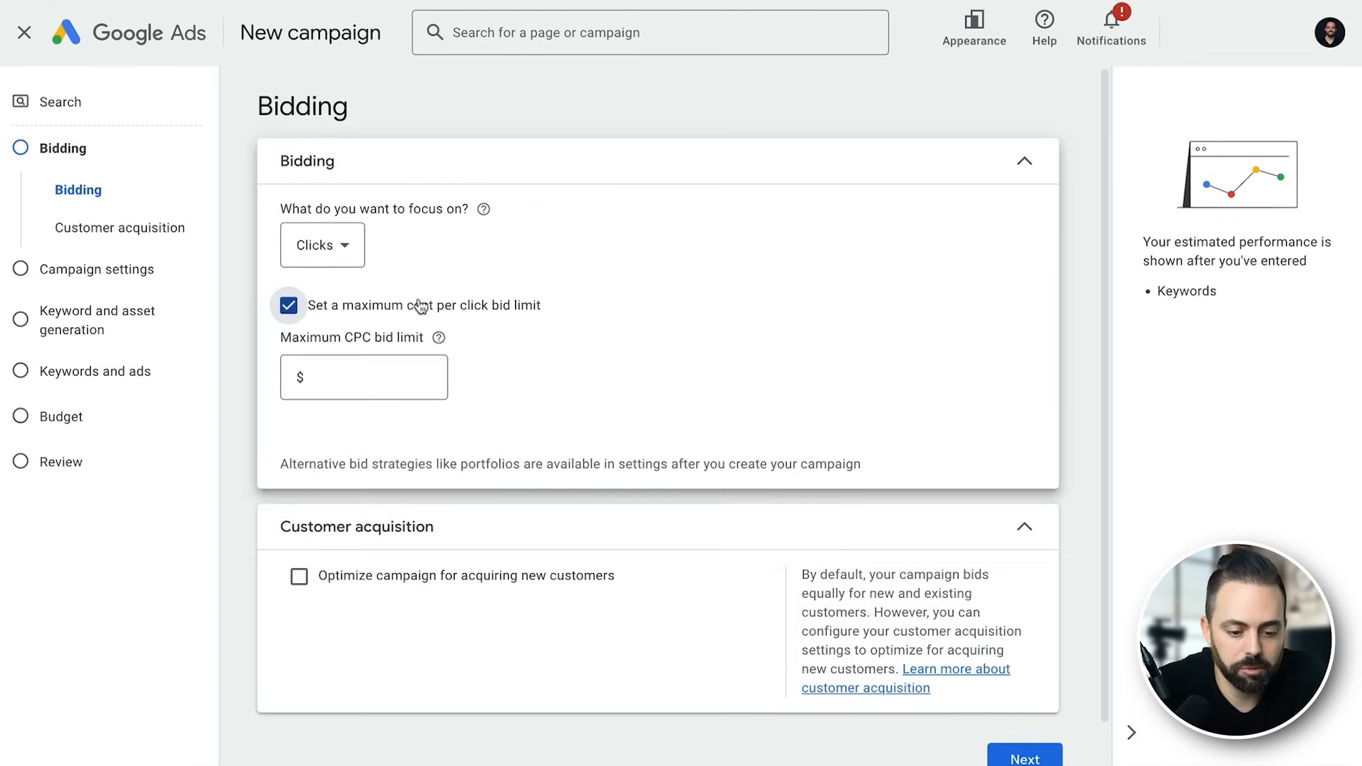
left_click(346, 375)
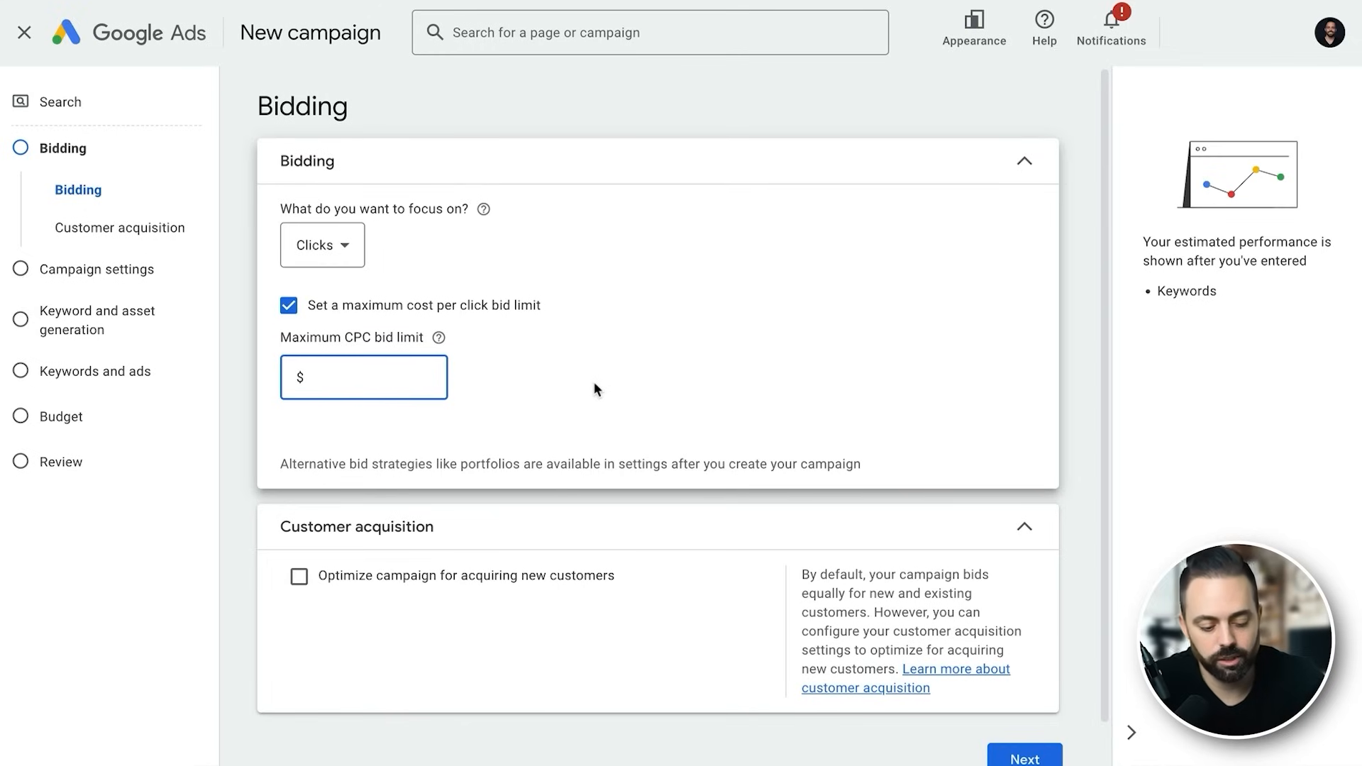
type("5")
left_click(691, 389)
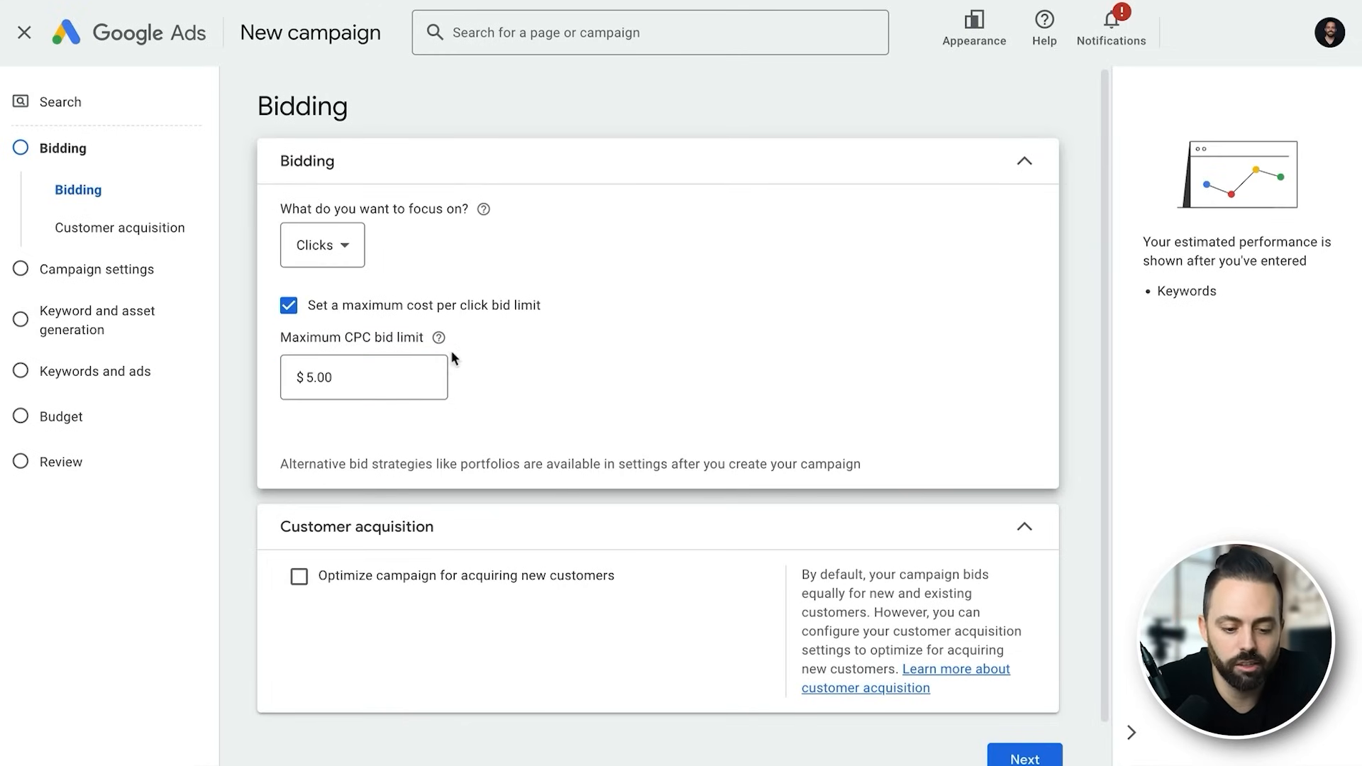
left_click_drag(349, 376, 296, 376)
left_click(524, 357)
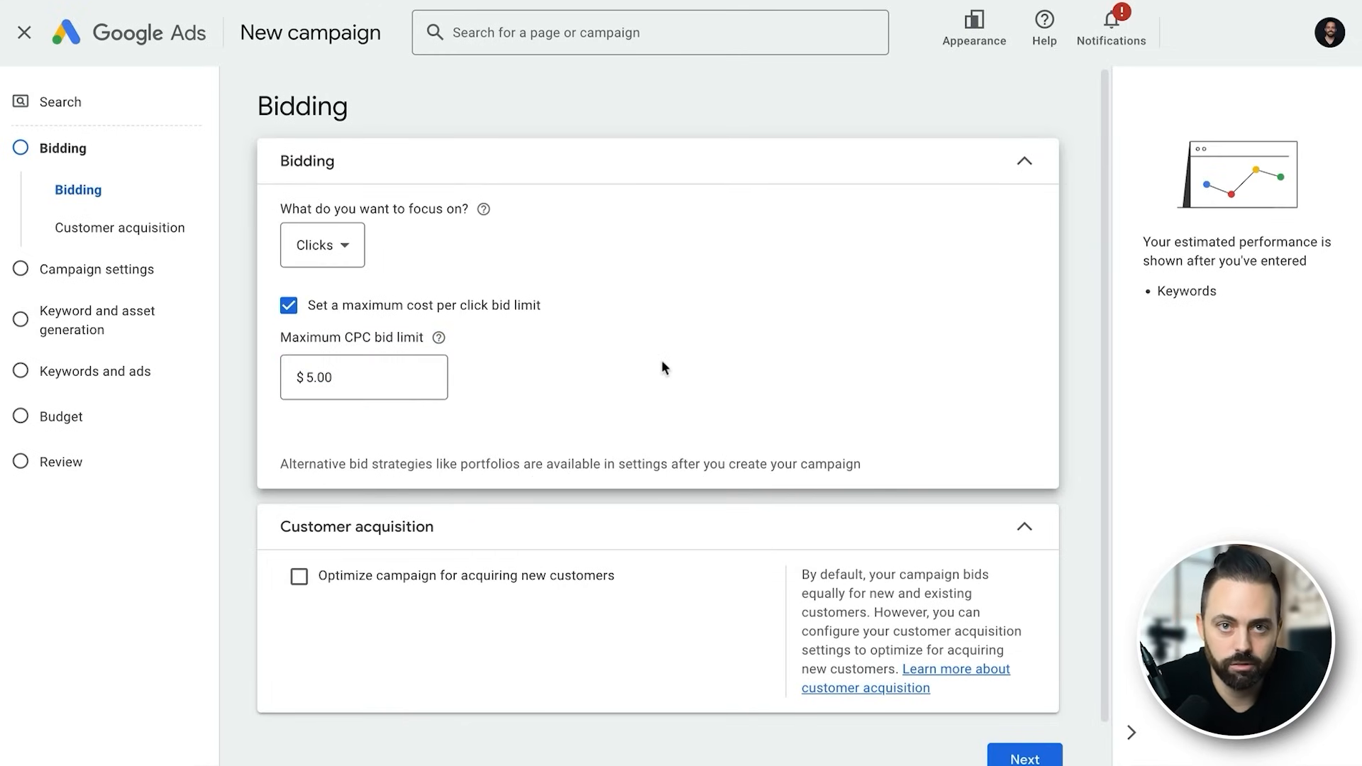
scroll(663, 362, "down", 1)
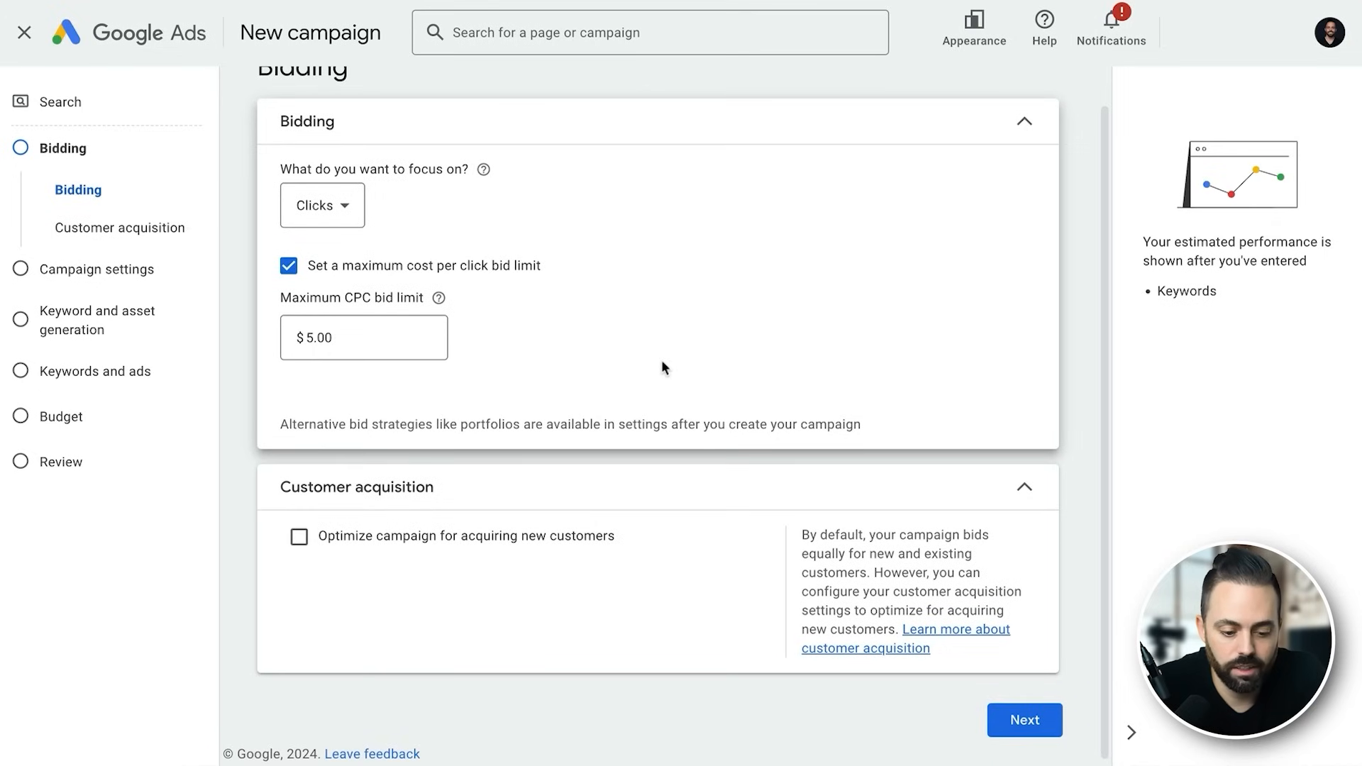
scroll(662, 363, "down", 1)
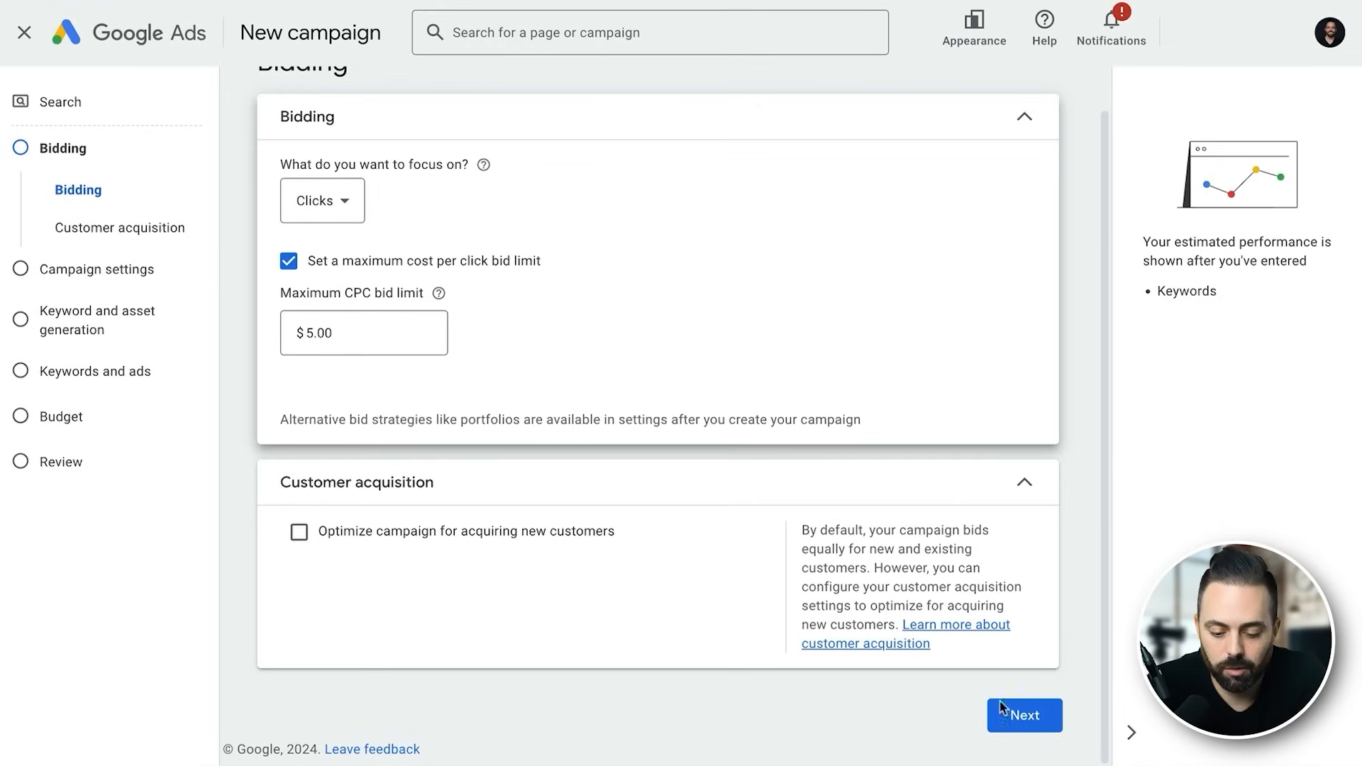
left_click(1024, 716)
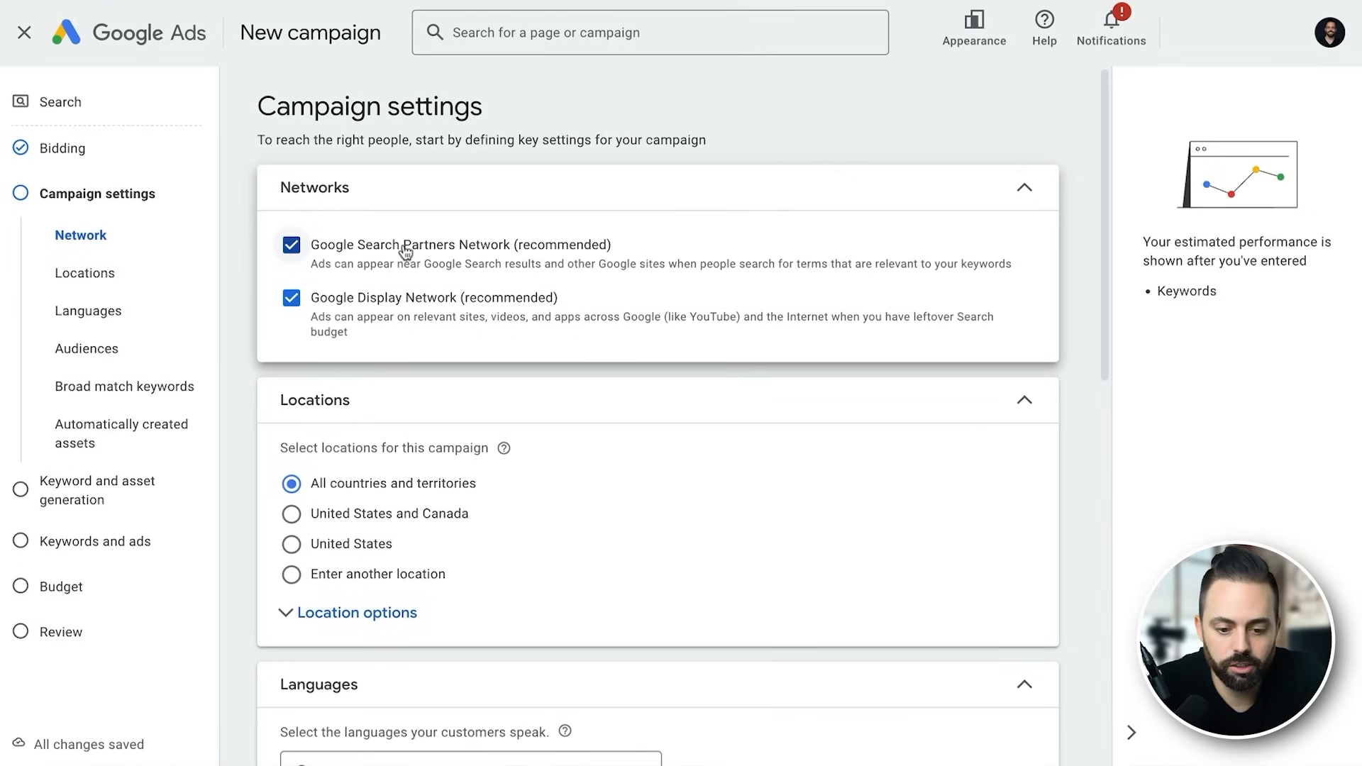
Exclude the Google Search Partners Network and the Google Display Network from the campaign, and check the search partners explanation.
left_click(391, 343)
left_click(395, 294)
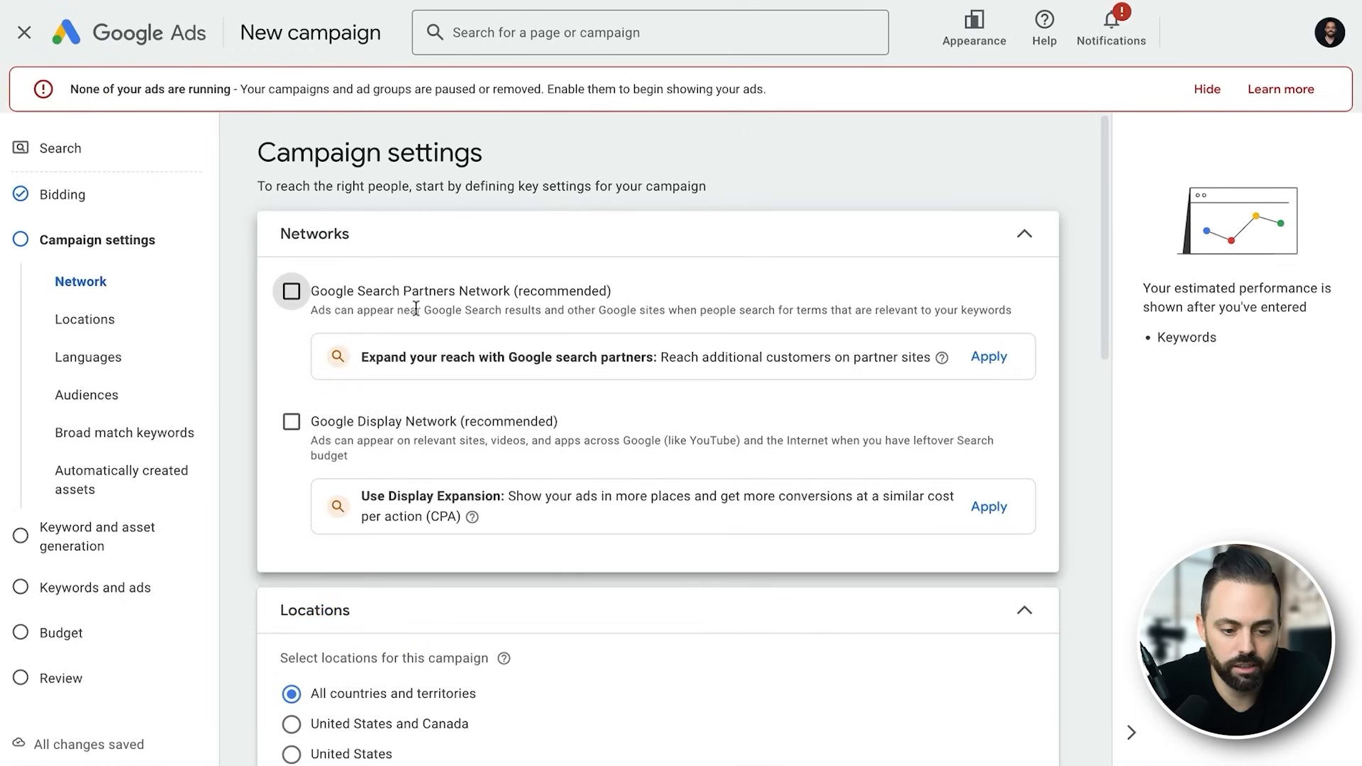
left_click_drag(442, 310, 830, 313)
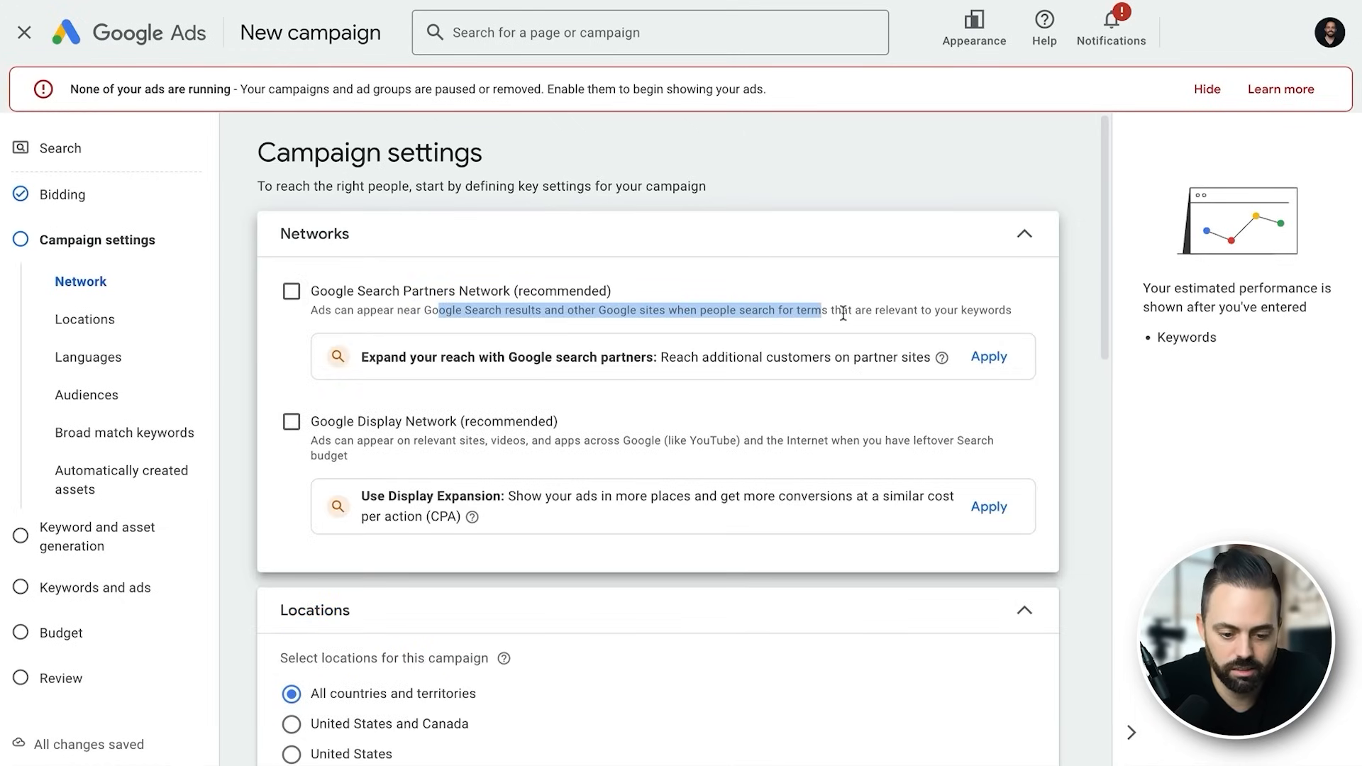
left_click(850, 313)
mouse_move(942, 359)
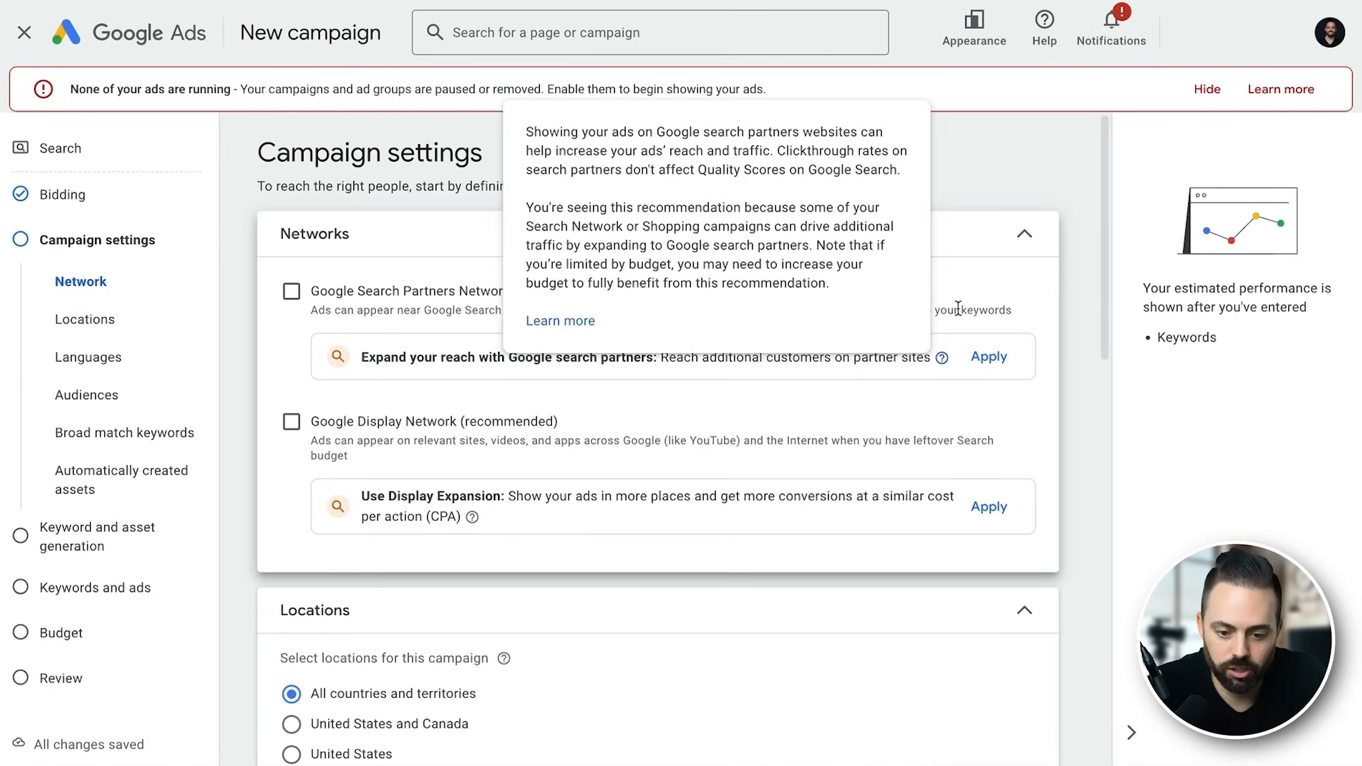
Target the United States and restrict the location options to Presence: People in or regularly in your included locations.
scroll(924, 313, "down", 1)
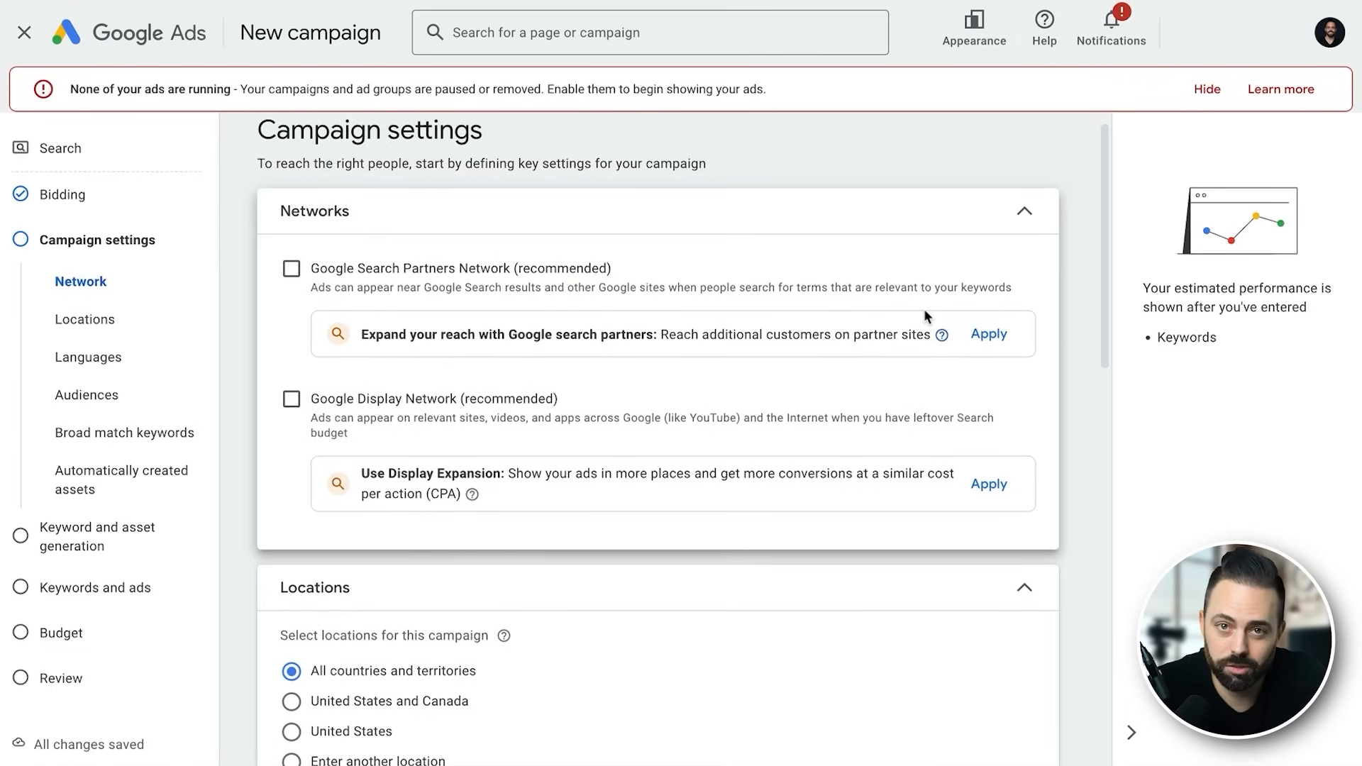
scroll(572, 391, "down", 3)
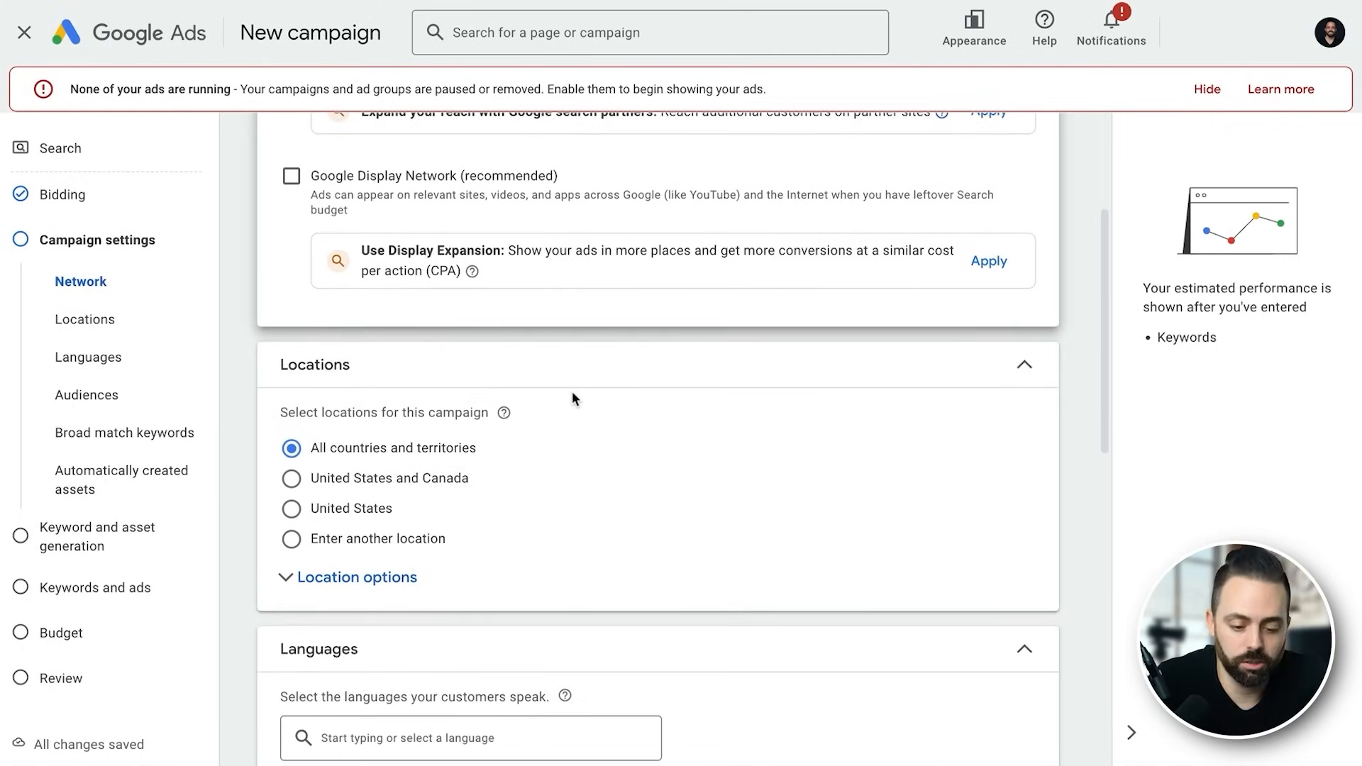
scroll(495, 556, "down", 1)
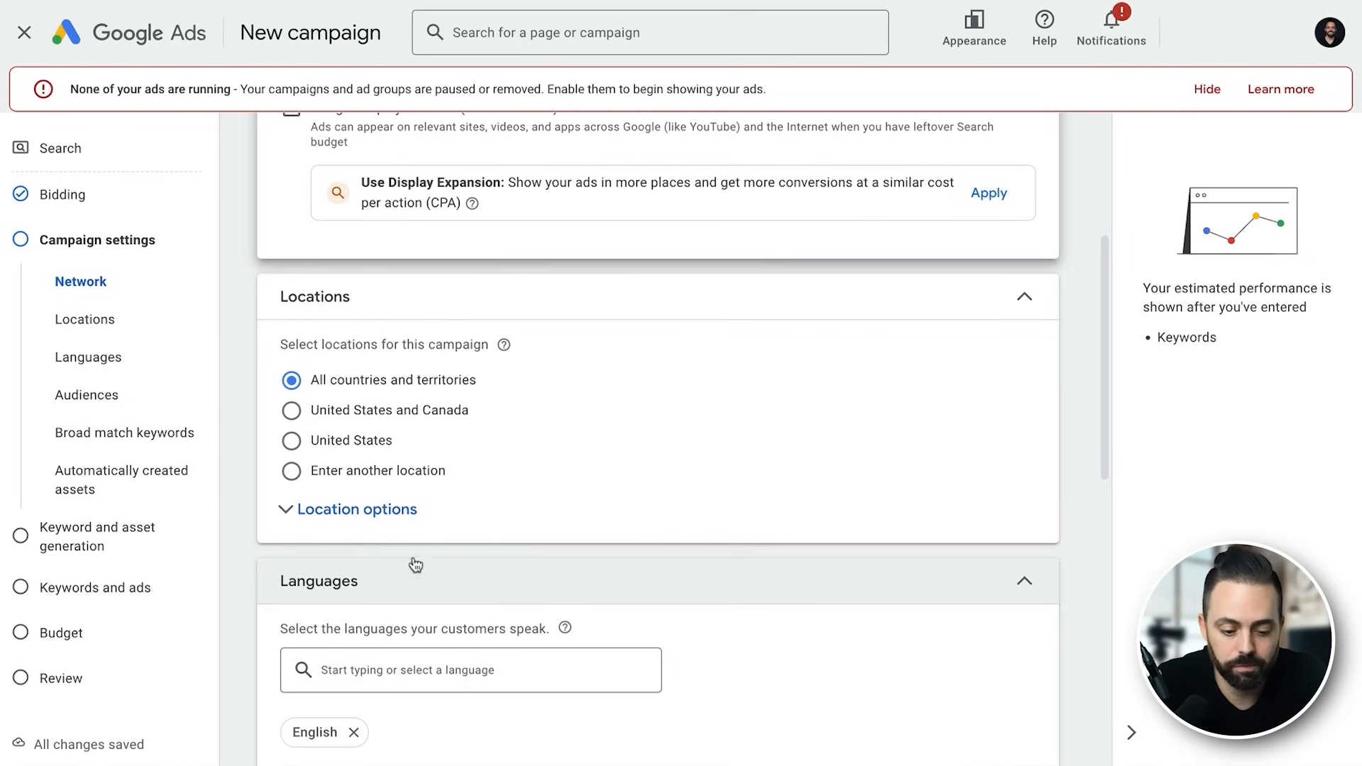
left_click(387, 520)
scroll(606, 487, "down", 1)
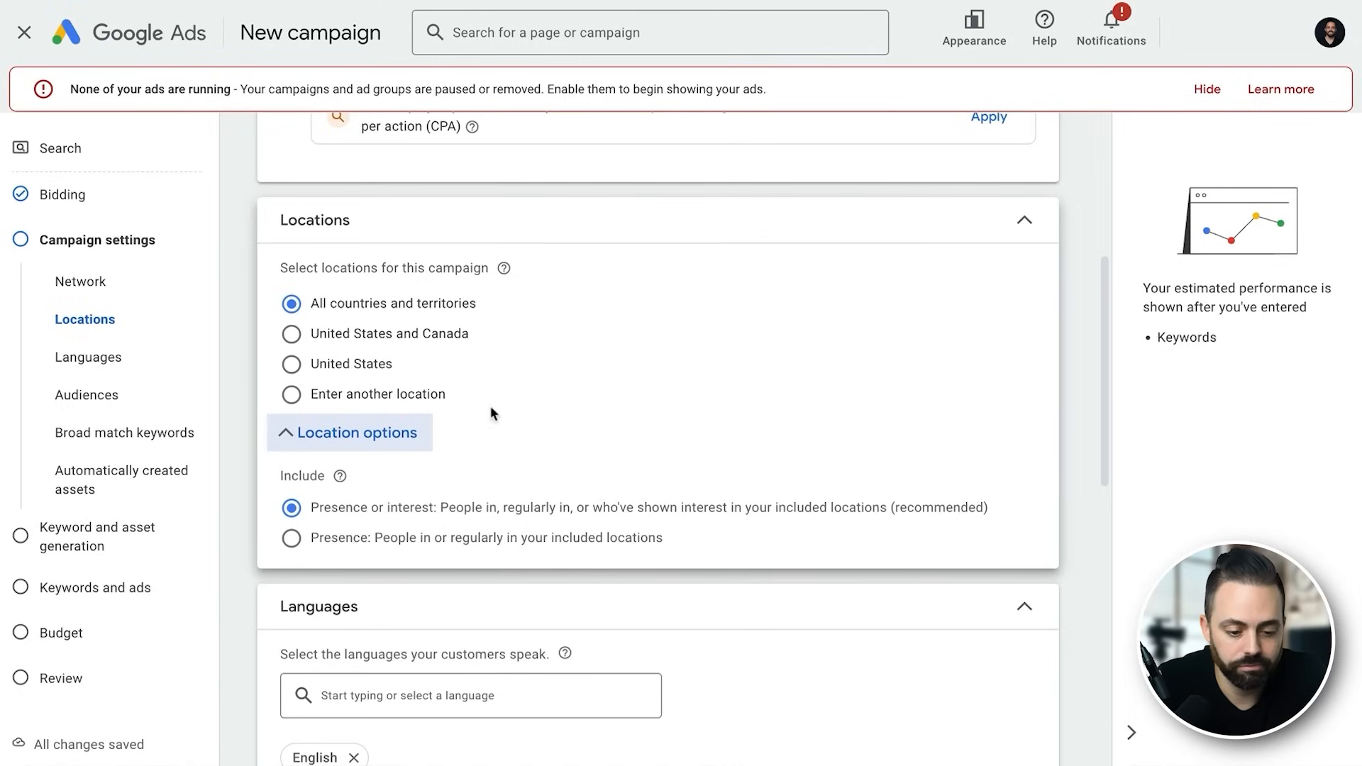
left_click(344, 362)
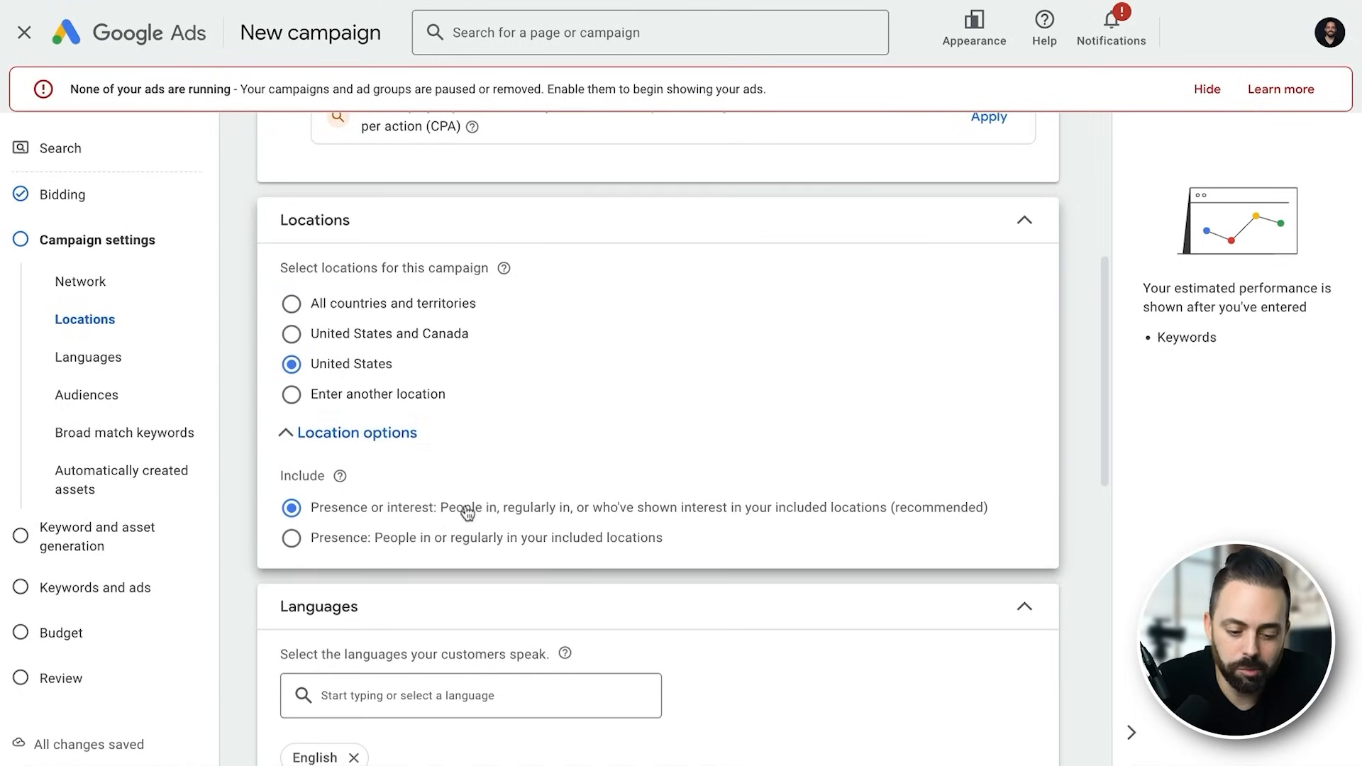
left_click(409, 539)
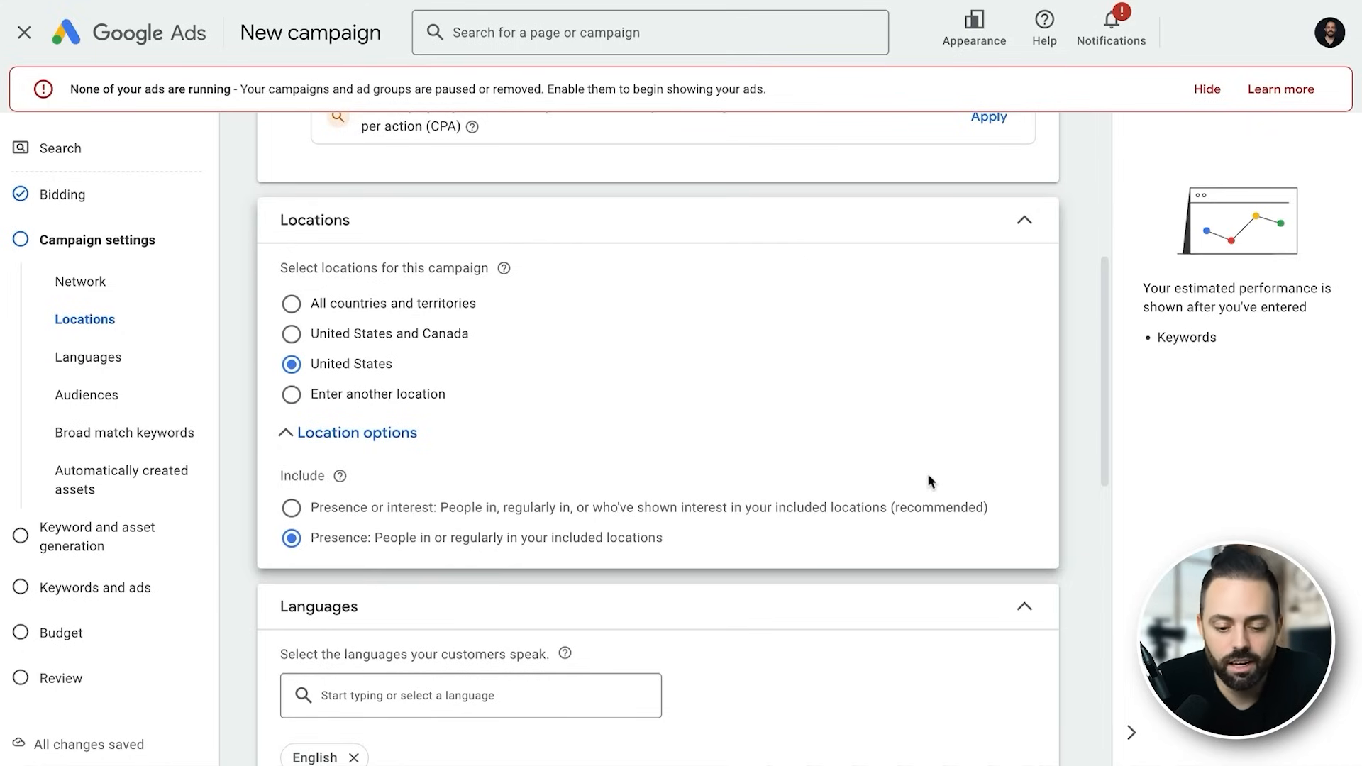
Review the campaign's network, location and language settings.
scroll(927, 462, "up", 3)
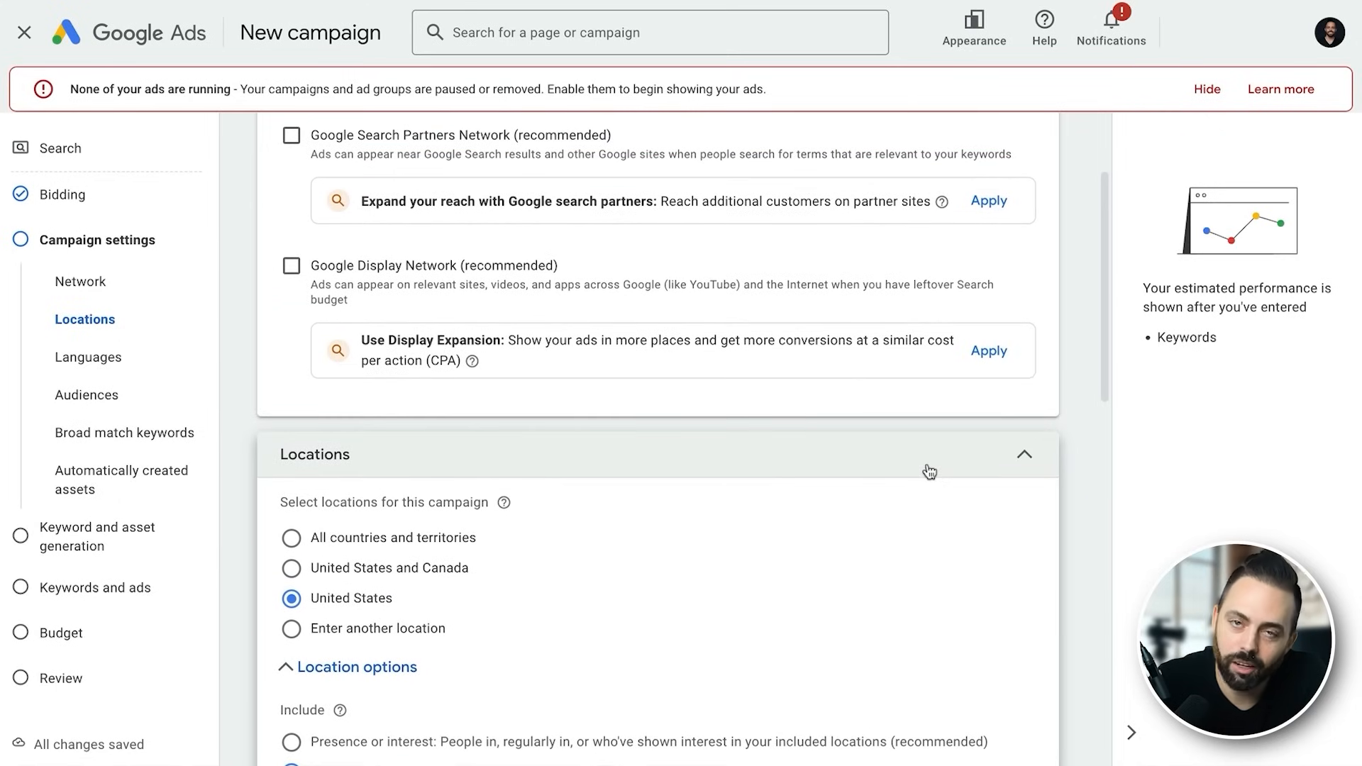
scroll(927, 462, "up", 2)
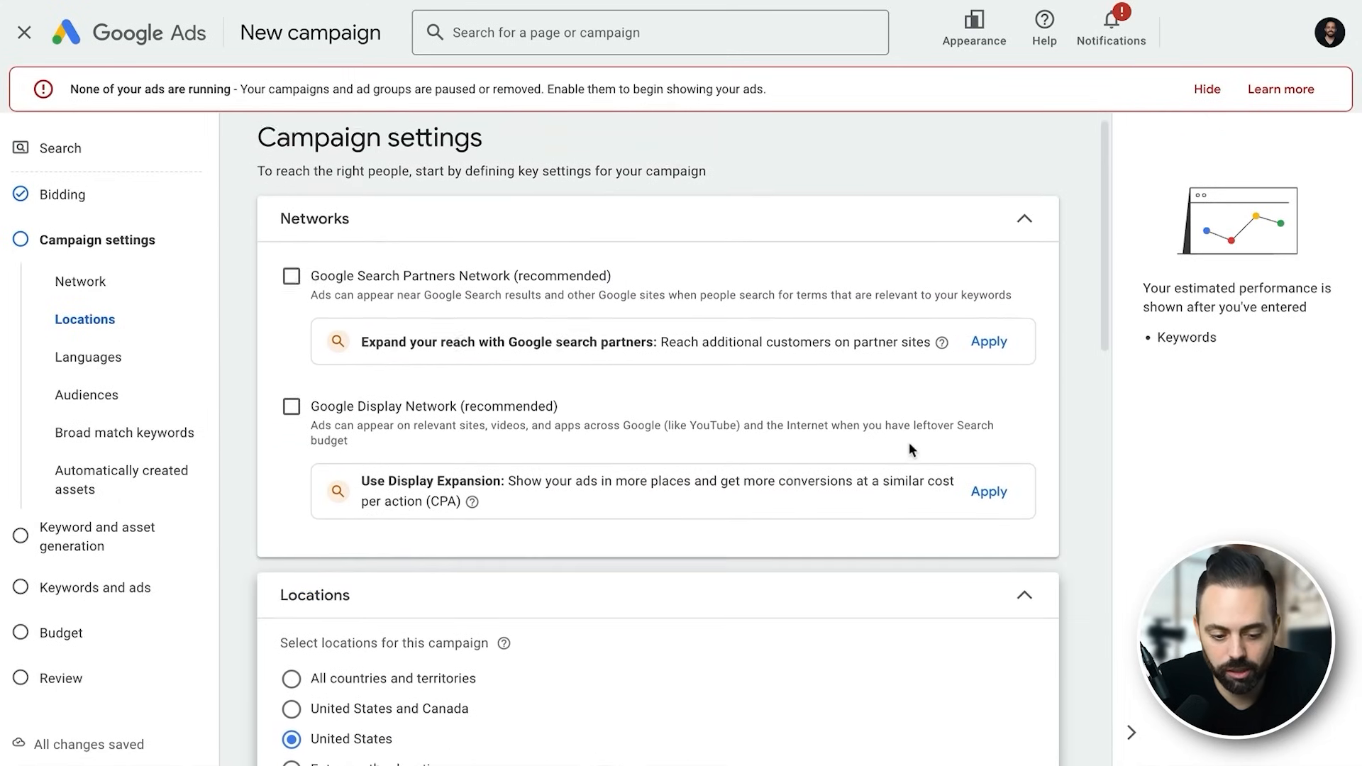
scroll(850, 432, "down", 1)
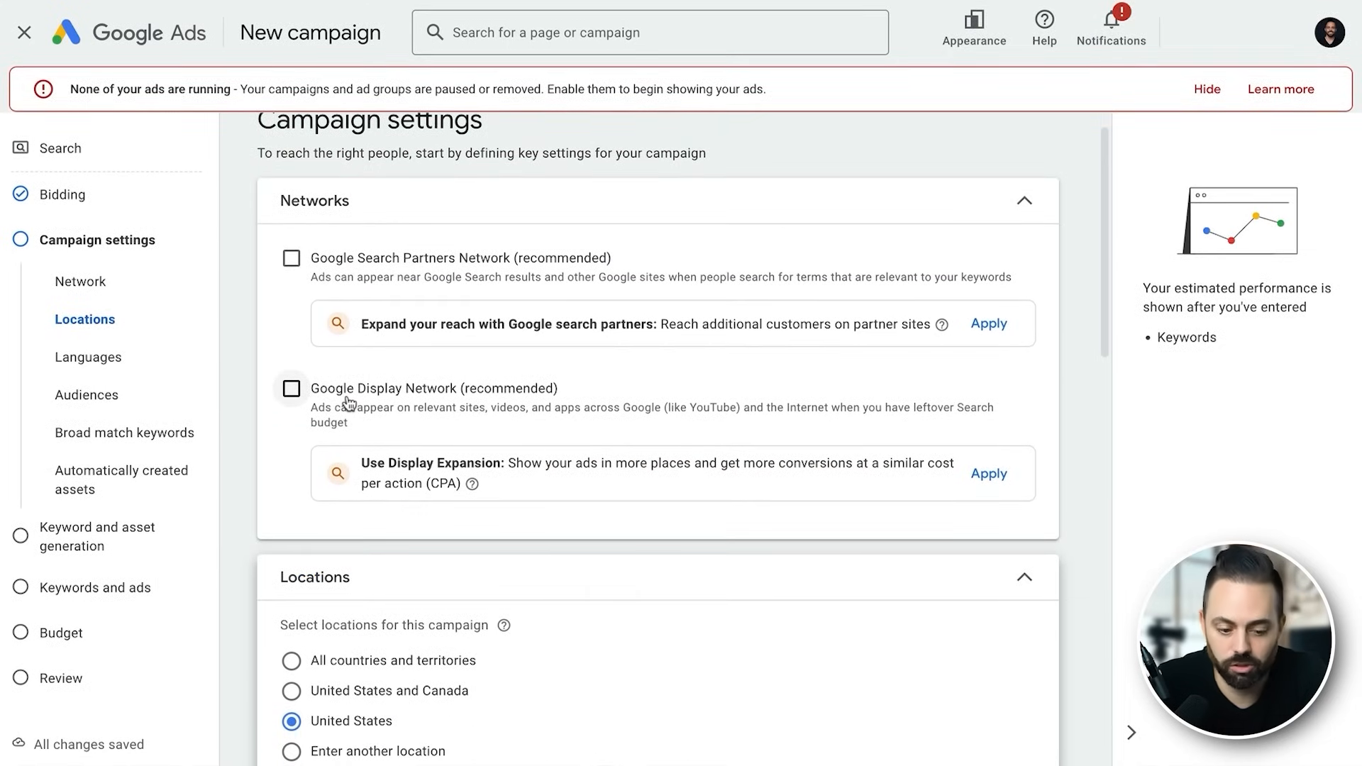
scroll(781, 425, "down", 3)
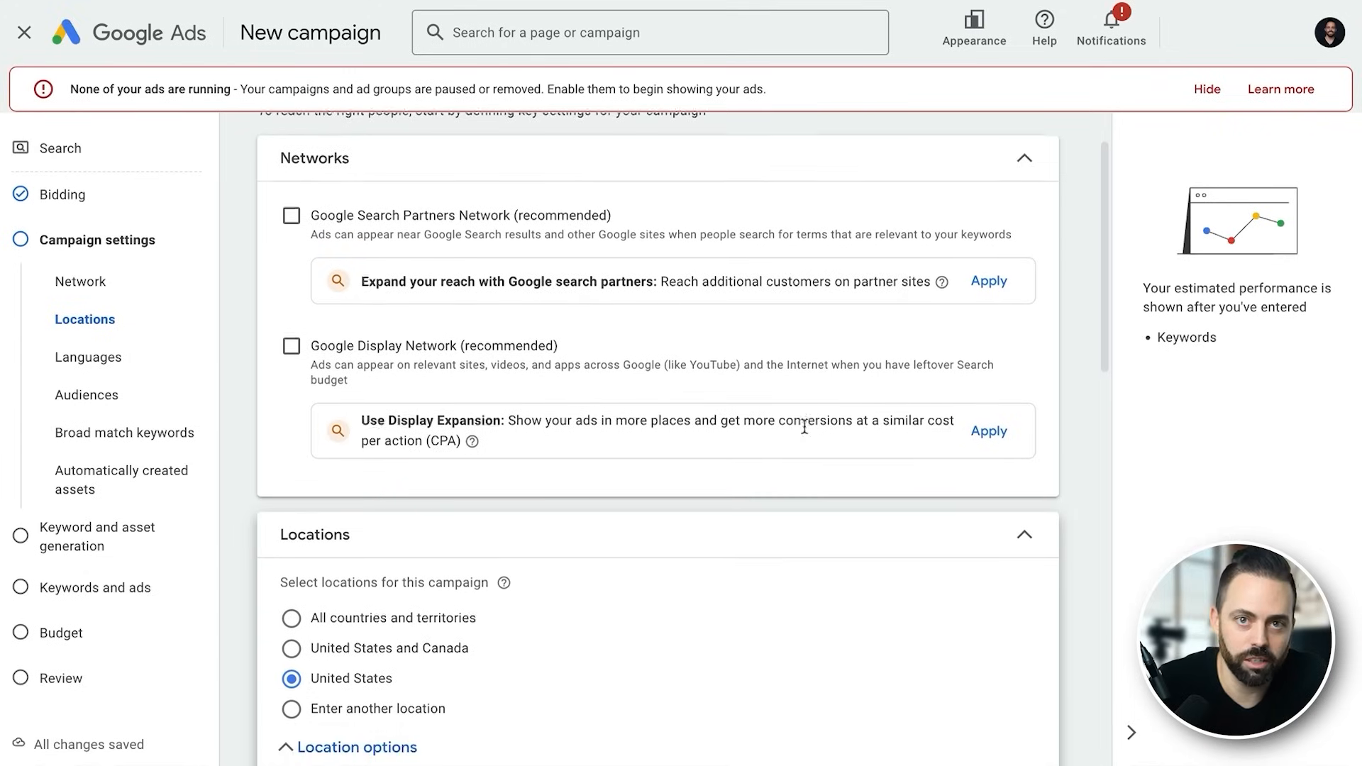
scroll(836, 450, "down", 3)
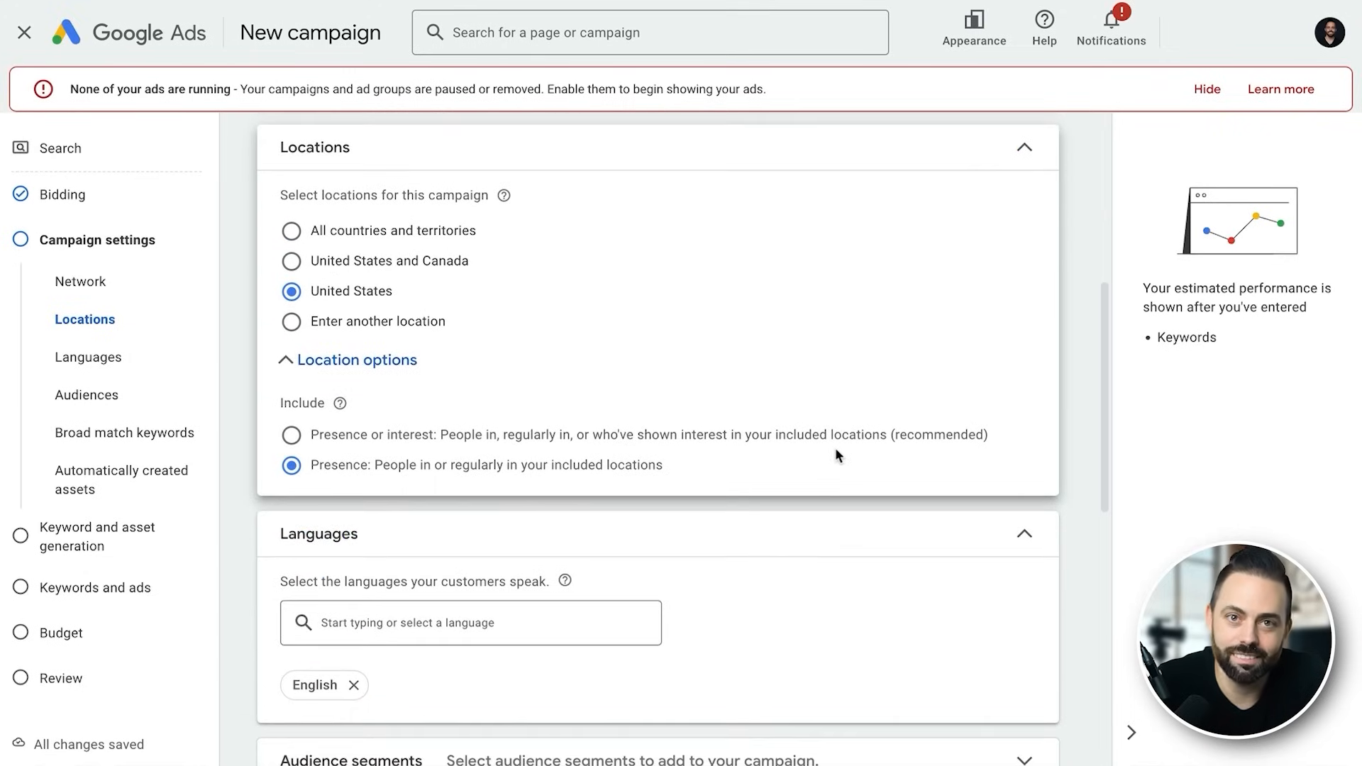
scroll(827, 472, "down", 1)
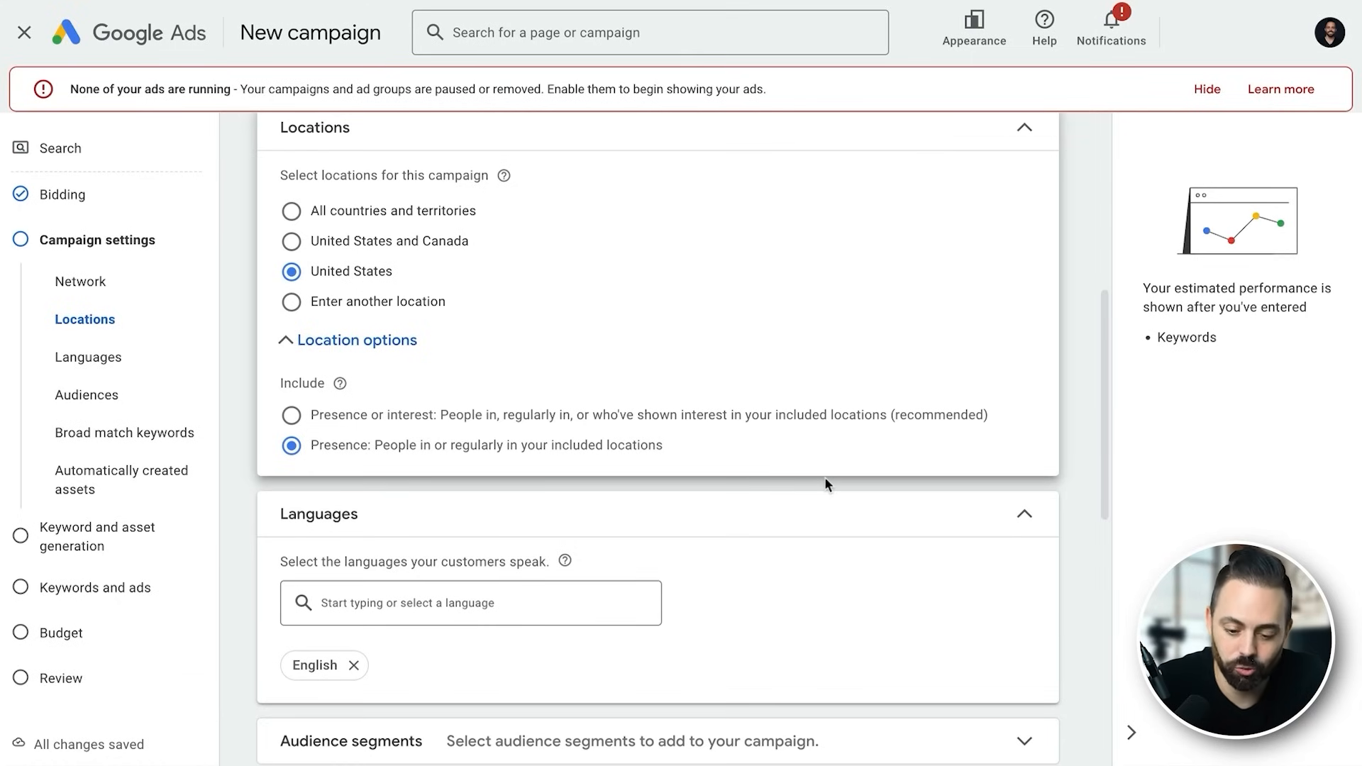
scroll(802, 515, "down", 1)
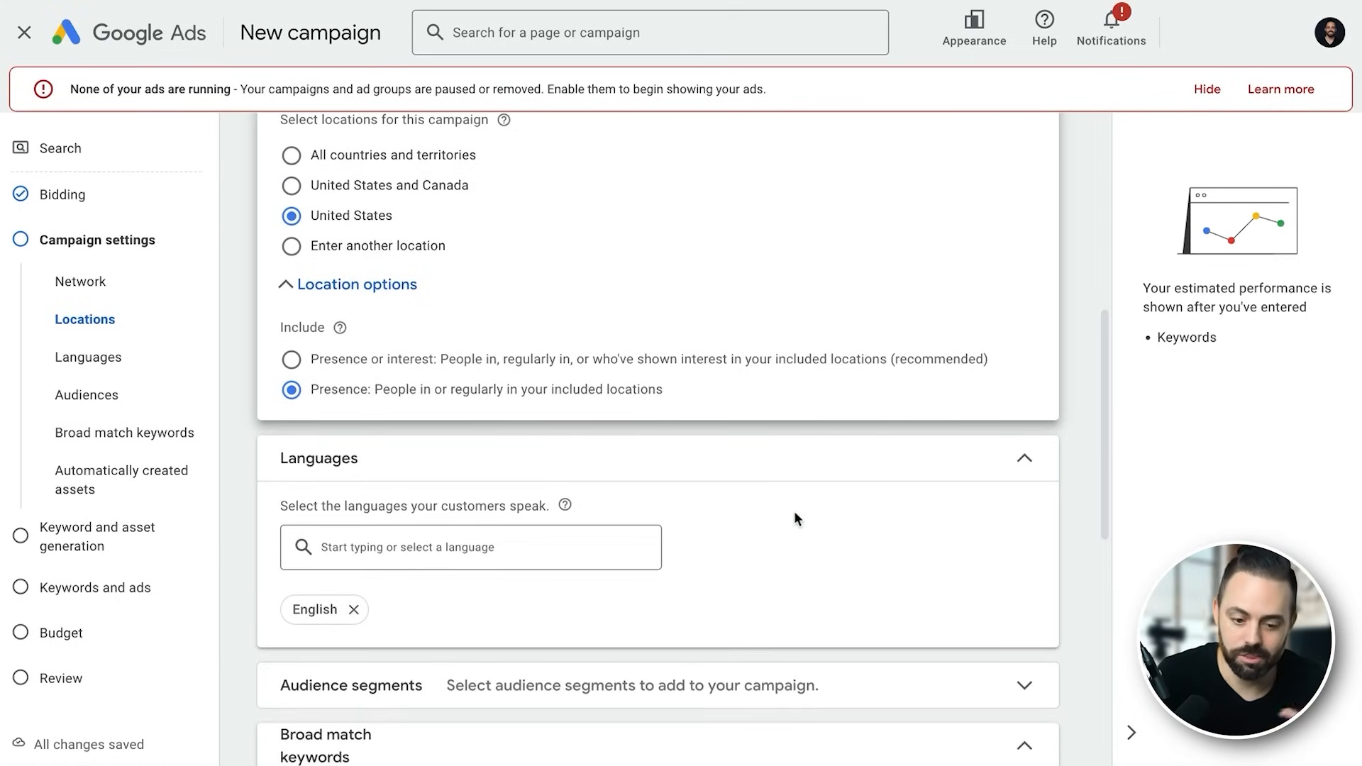
scroll(795, 513, "down", 3)
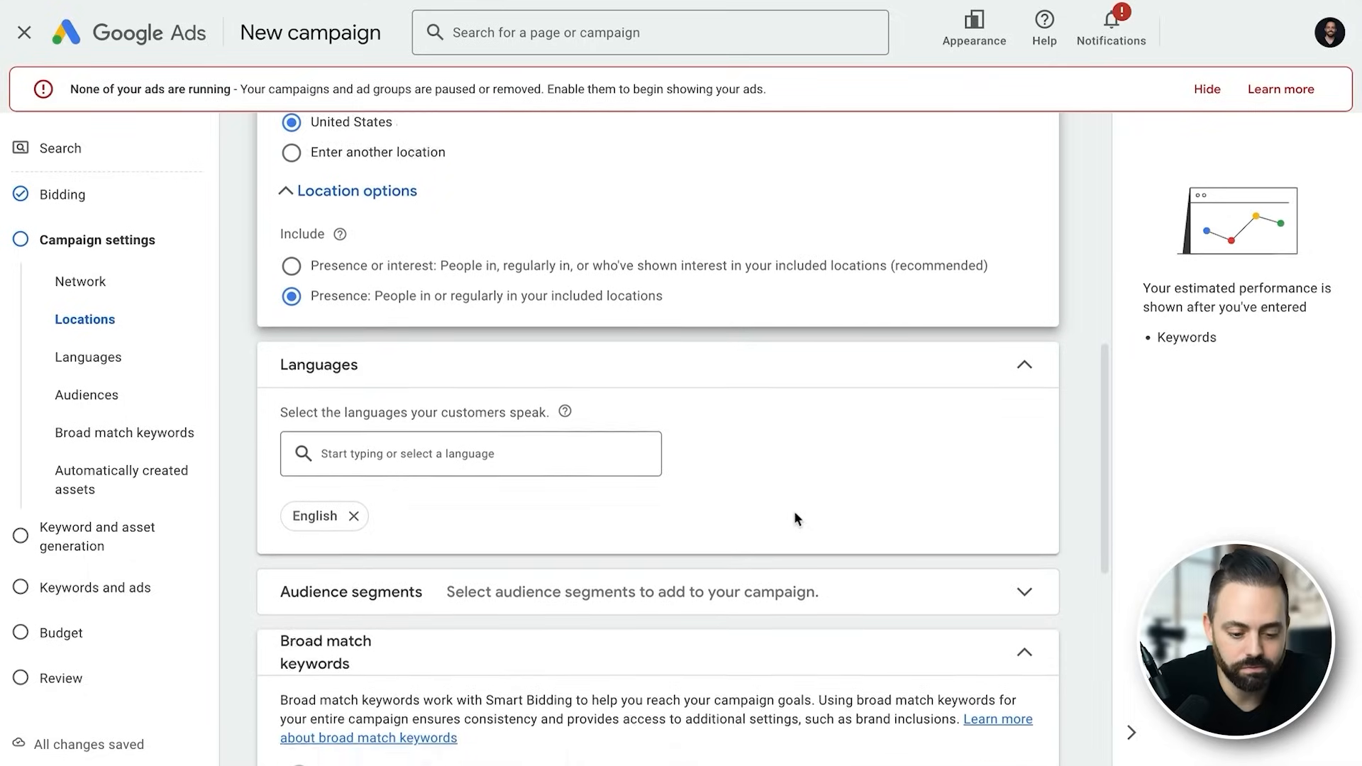
Expand the audience segments section and add the Financial Planning in-market segment.
scroll(785, 447, "down", 3)
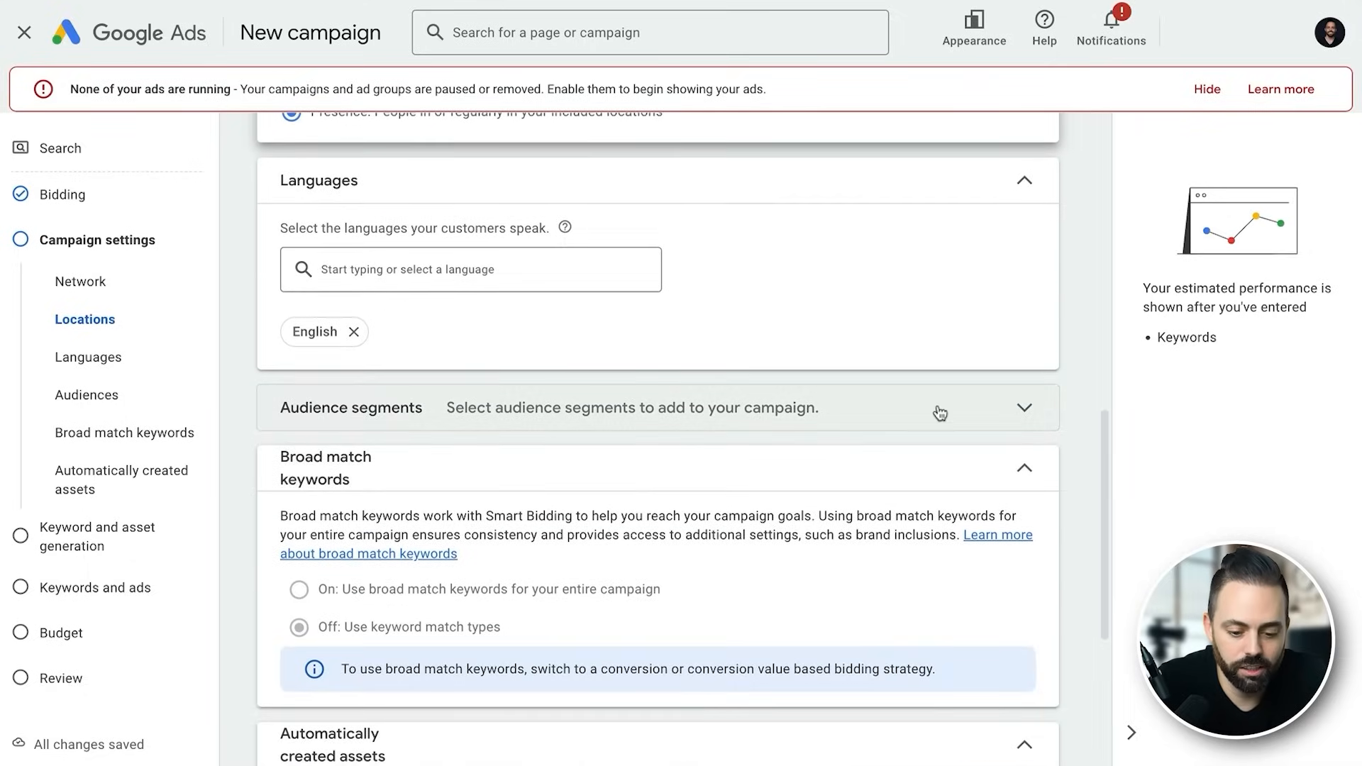
left_click(927, 421)
scroll(907, 434, "down", 5)
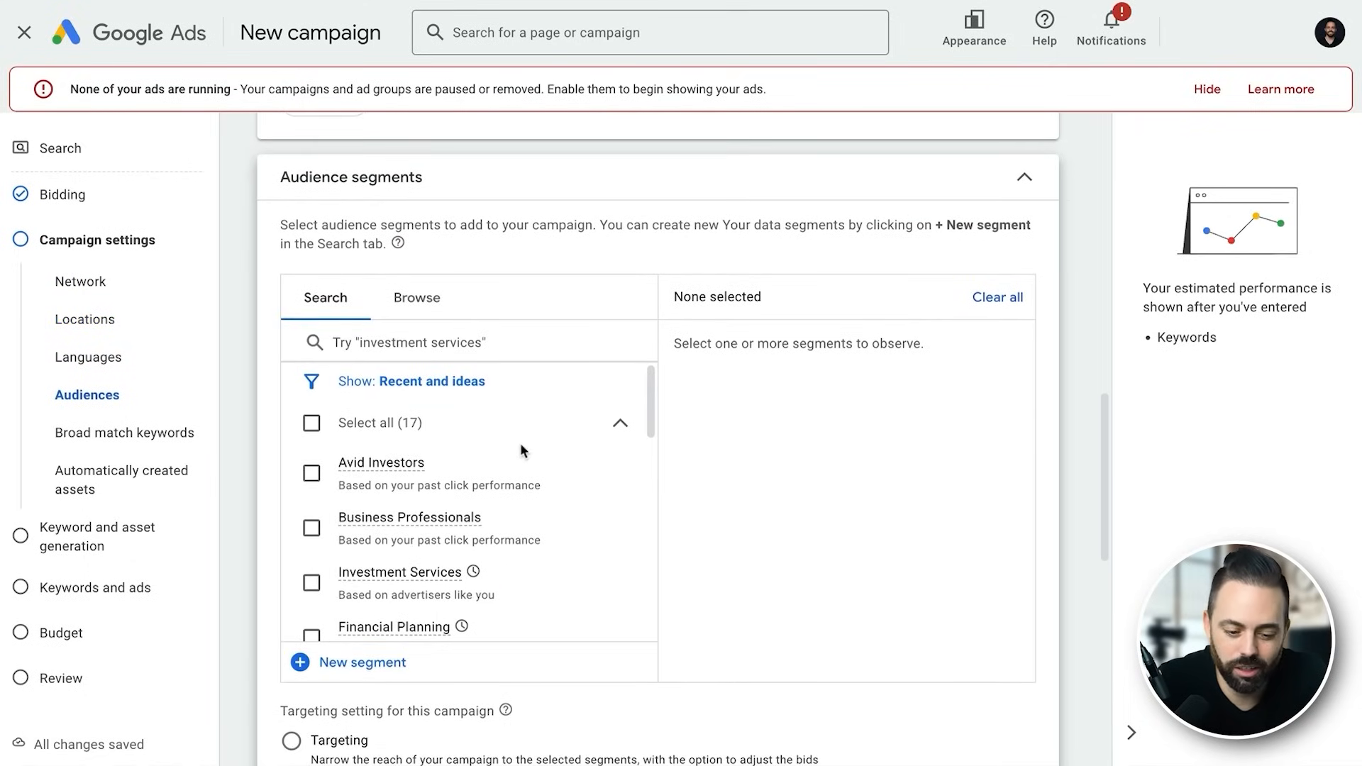
scroll(579, 520, "down", 1)
scroll(579, 520, "down", 3)
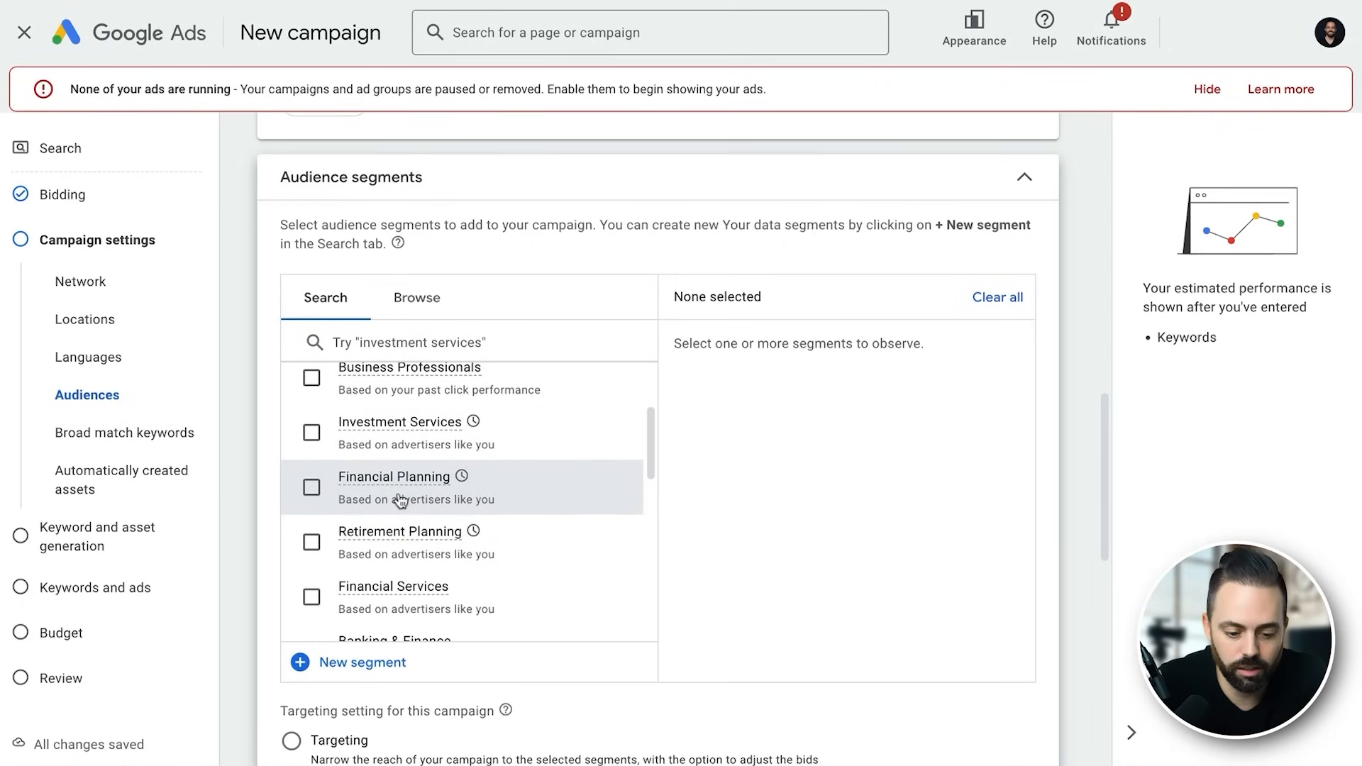
left_click(429, 500)
scroll(813, 483, "down", 1)
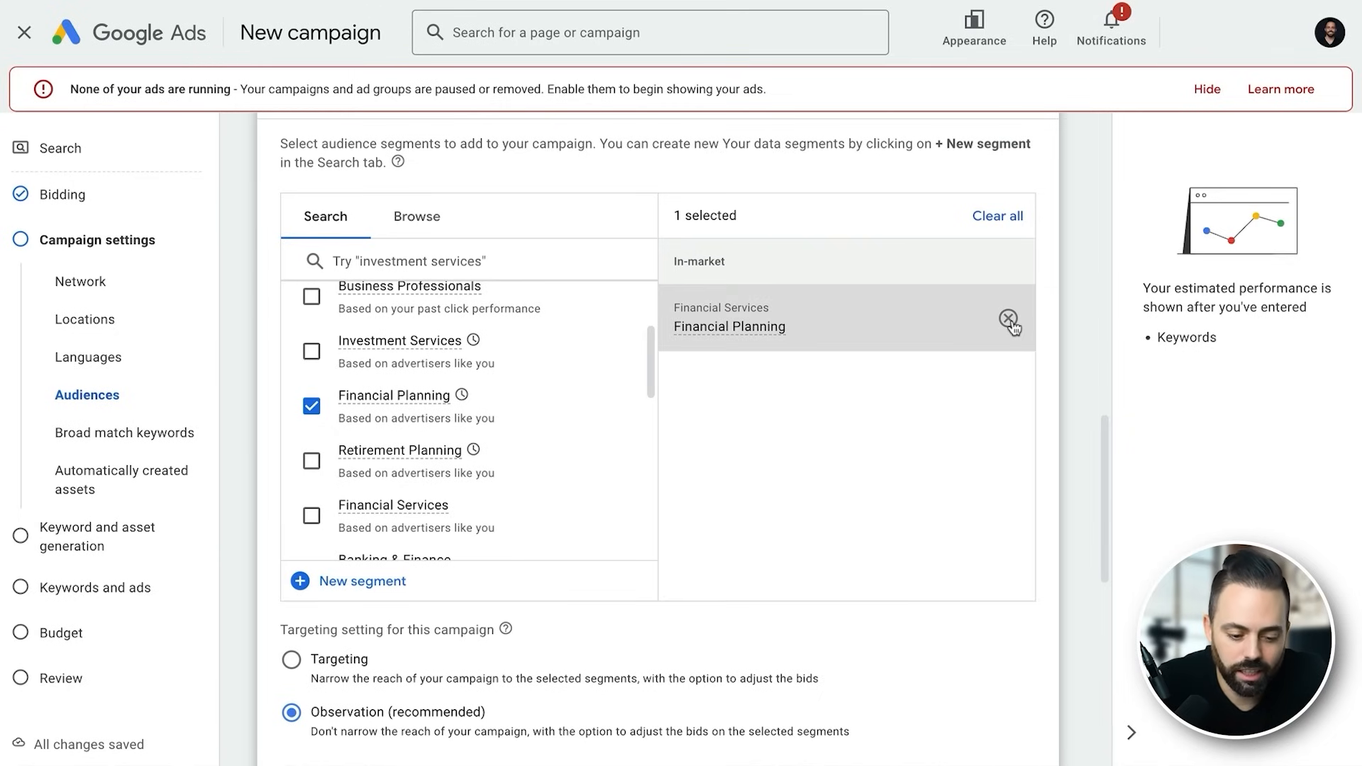
Try the Targeting setting for the selected segment, switch back to Observation, and read both descriptions.
scroll(799, 440, "down", 1)
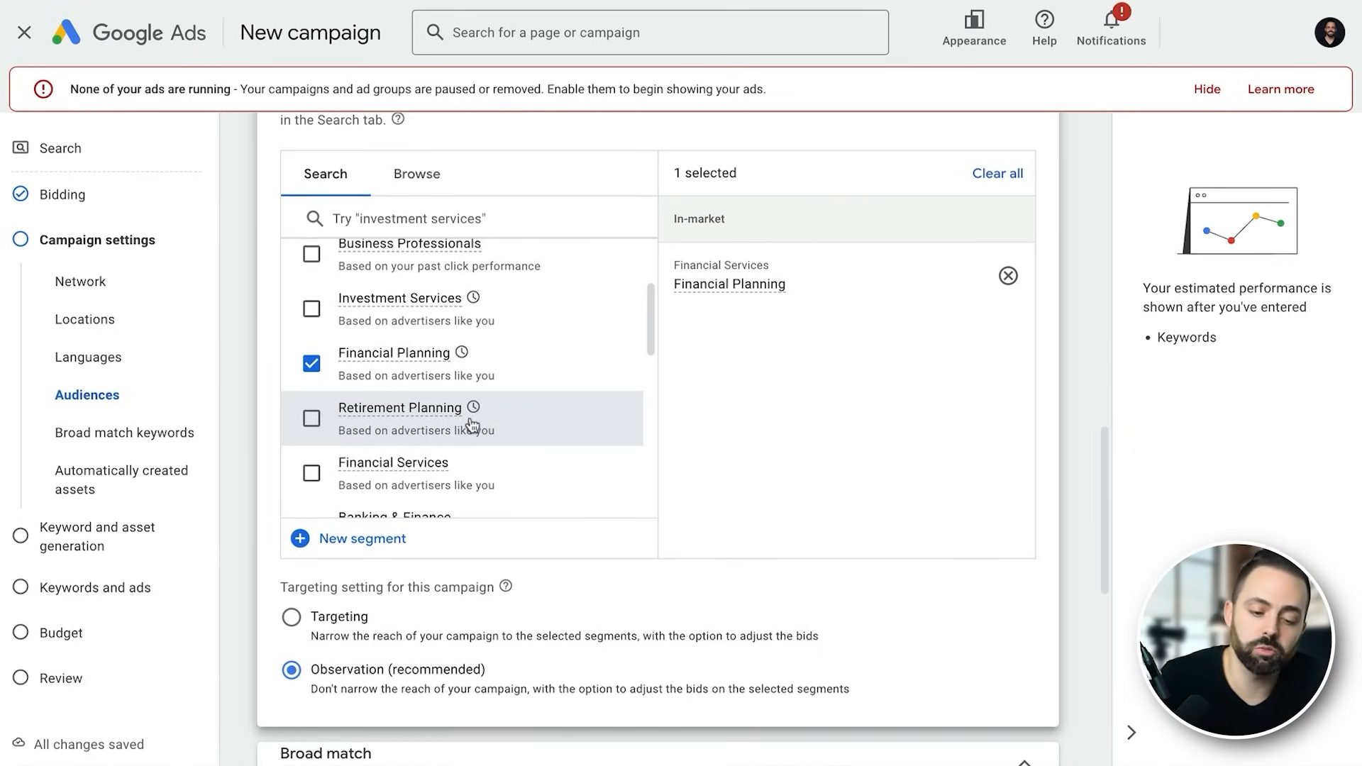
scroll(502, 380, "up", 5)
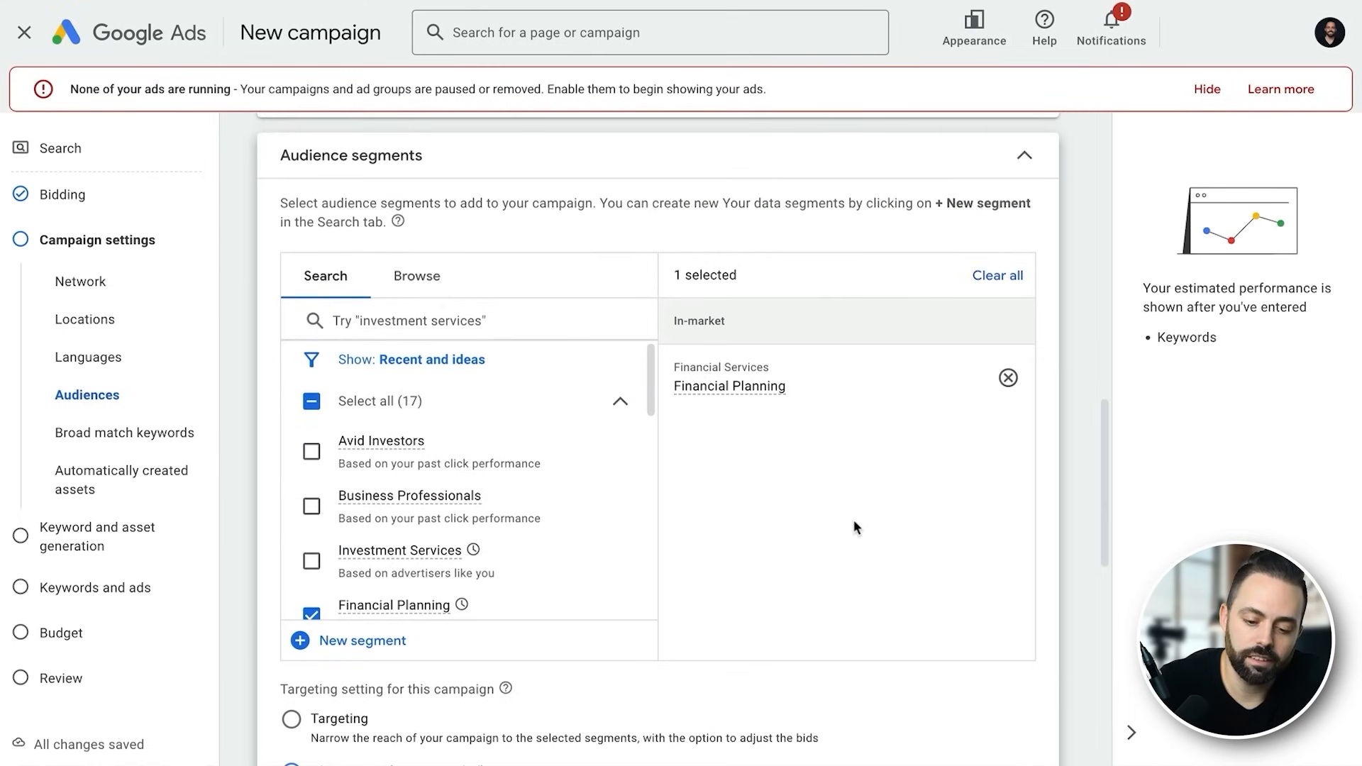
scroll(853, 522, "down", 1)
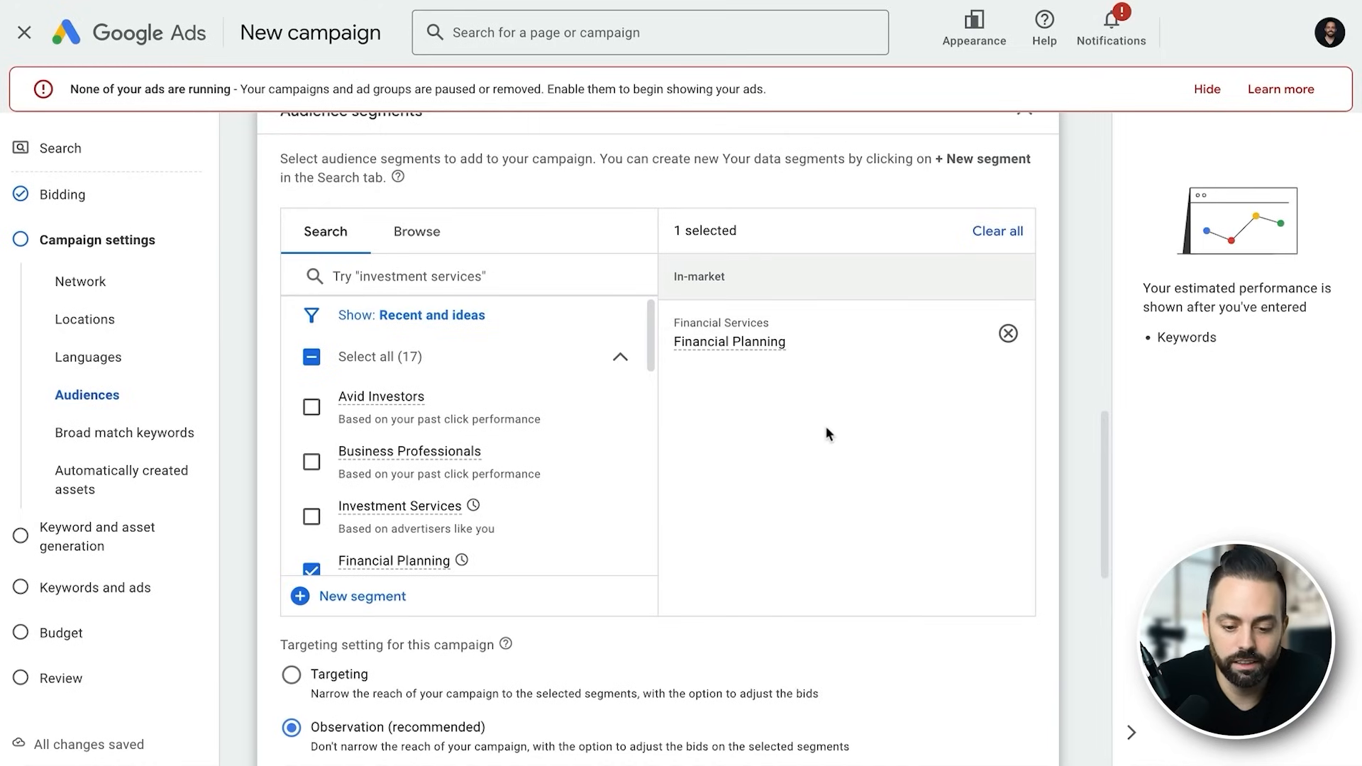
scroll(518, 461, "down", 1)
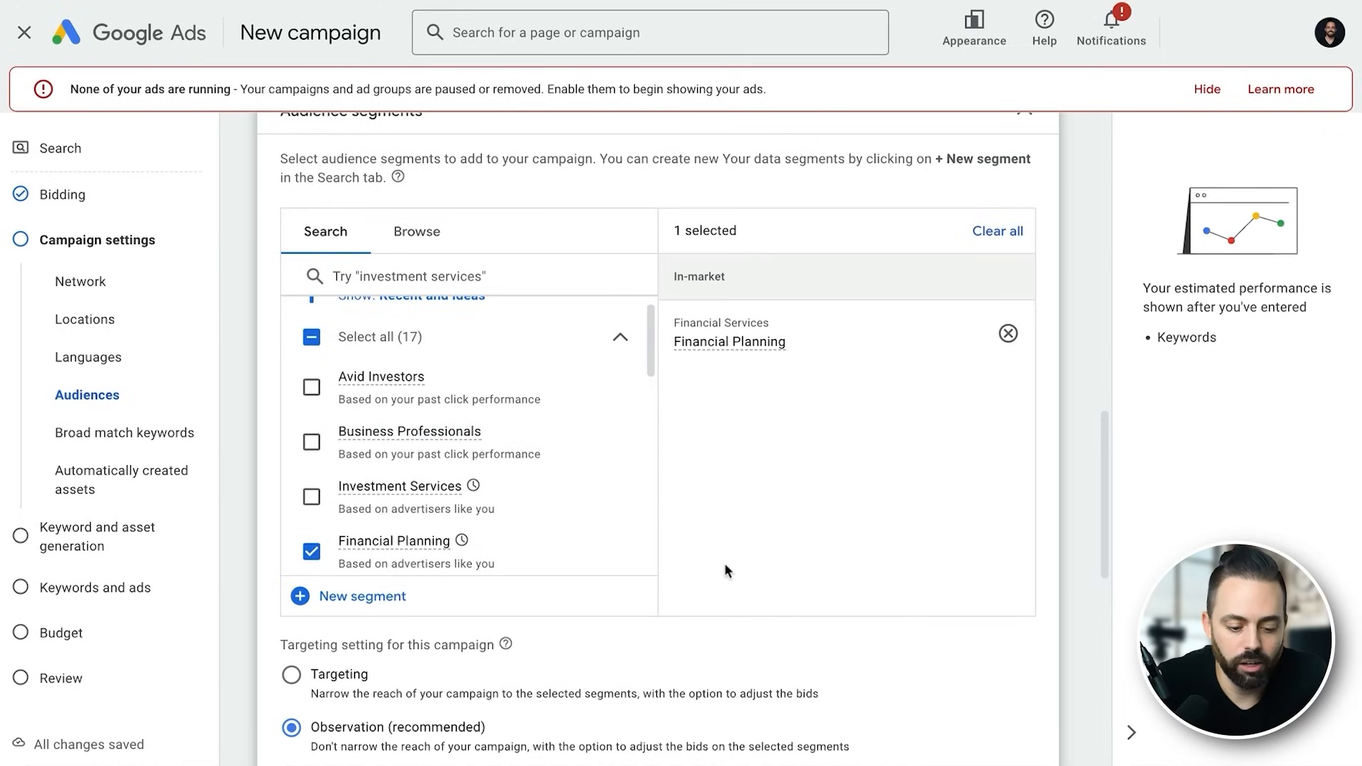
scroll(725, 563, "down", 2)
left_click(328, 523)
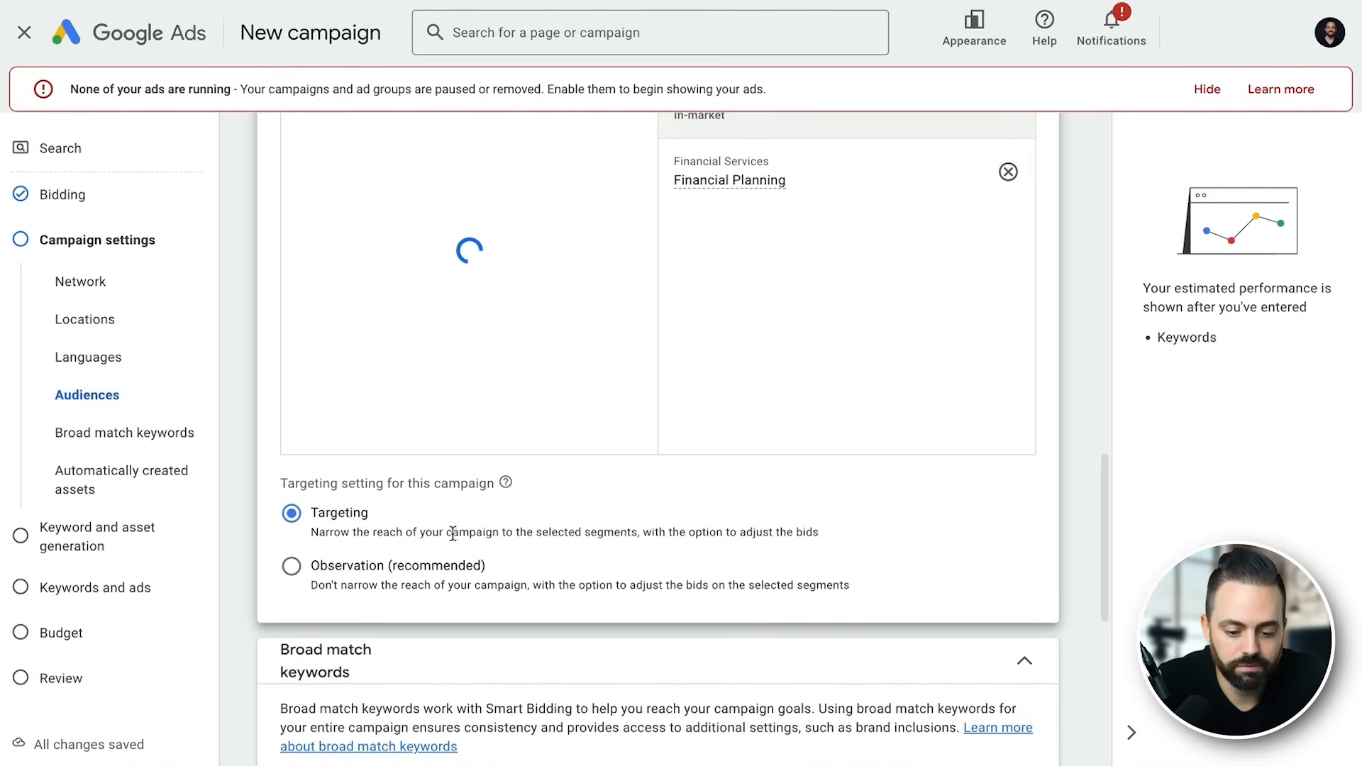
left_click_drag(351, 532, 802, 533)
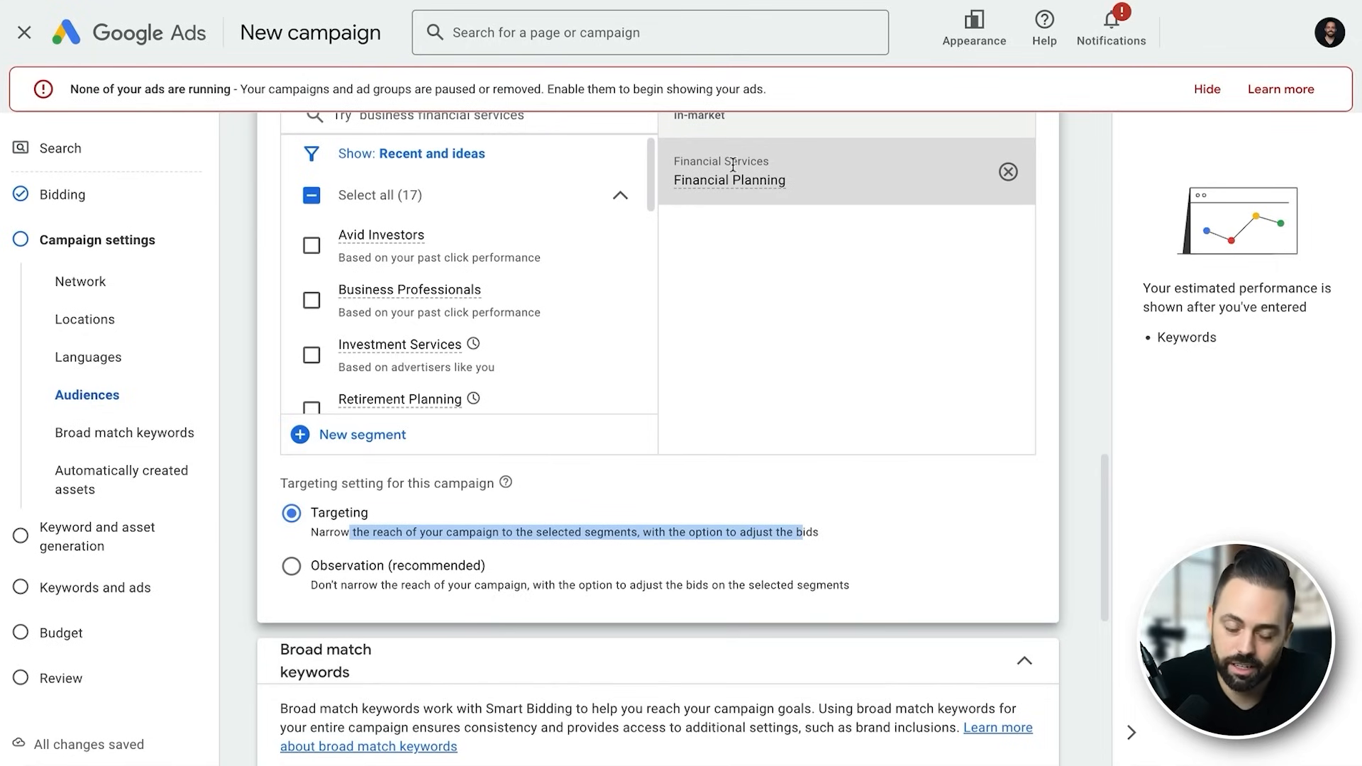
left_click(339, 568)
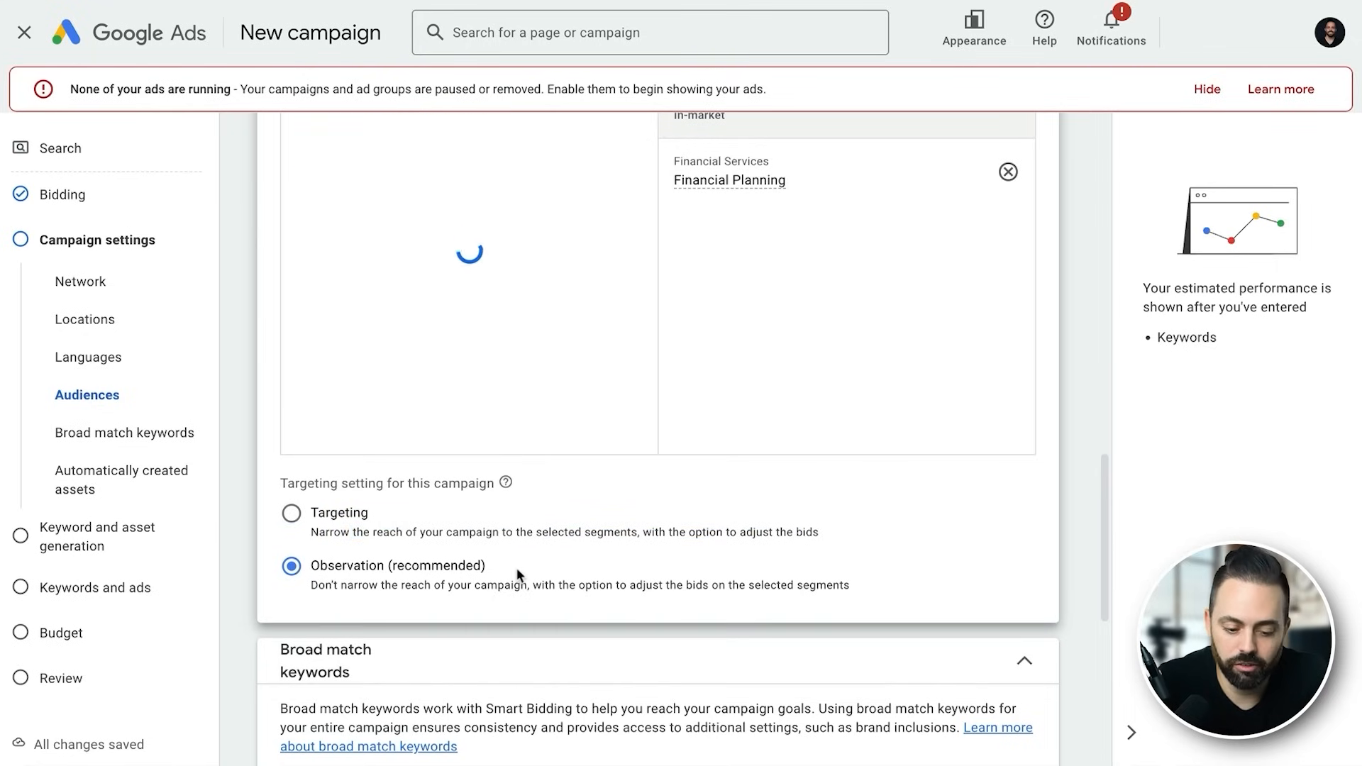
left_click_drag(356, 588, 708, 590)
left_click(758, 586)
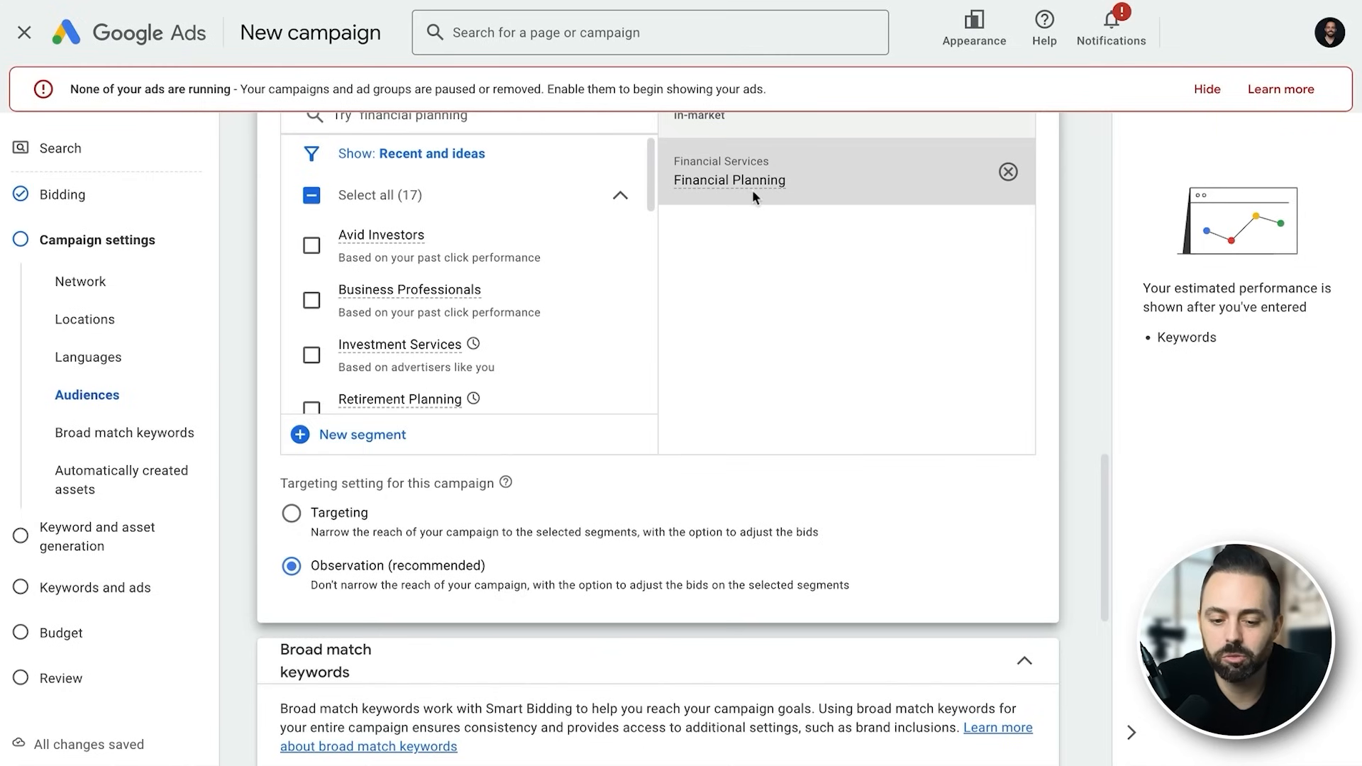
Look through the suggested audience segments and remove Financial Planning from the selection.
scroll(752, 189, "up", 1)
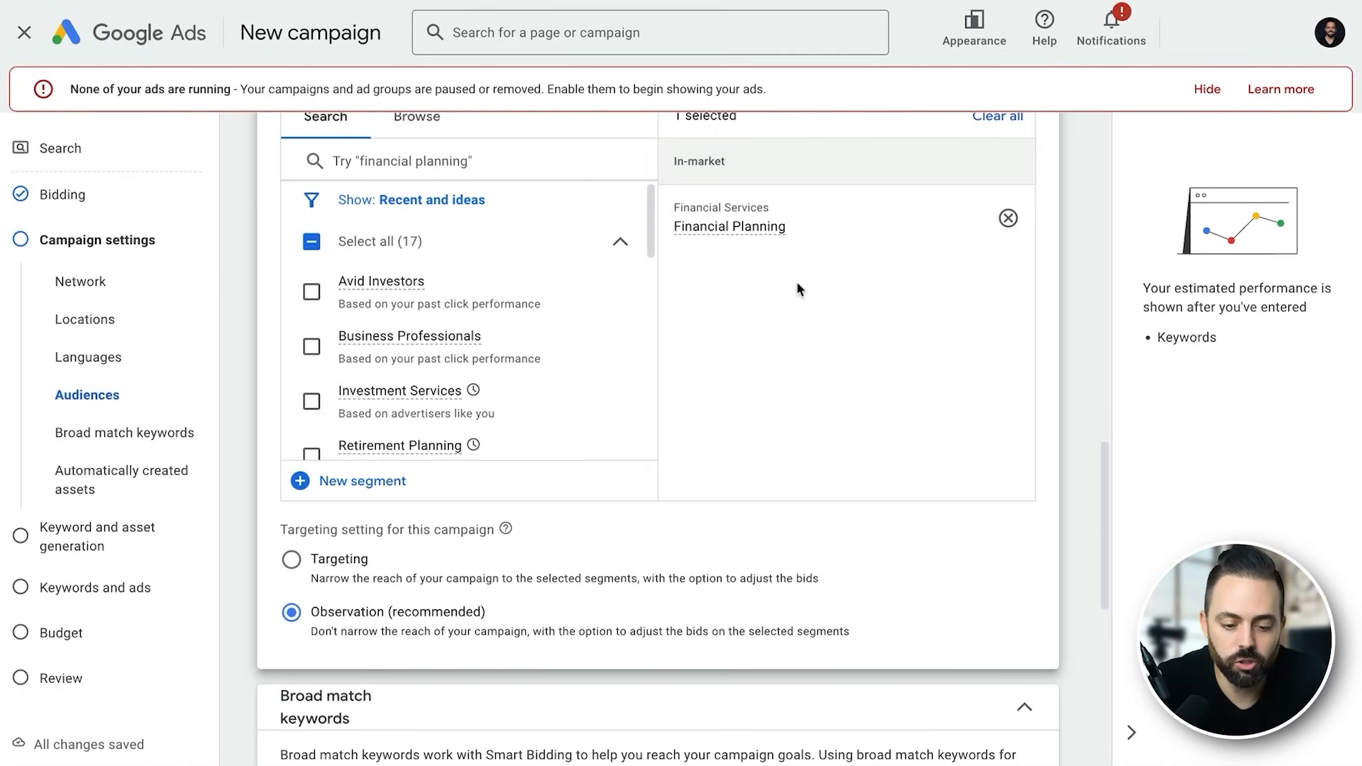
scroll(796, 277, "up", 1)
scroll(572, 495, "down", 10)
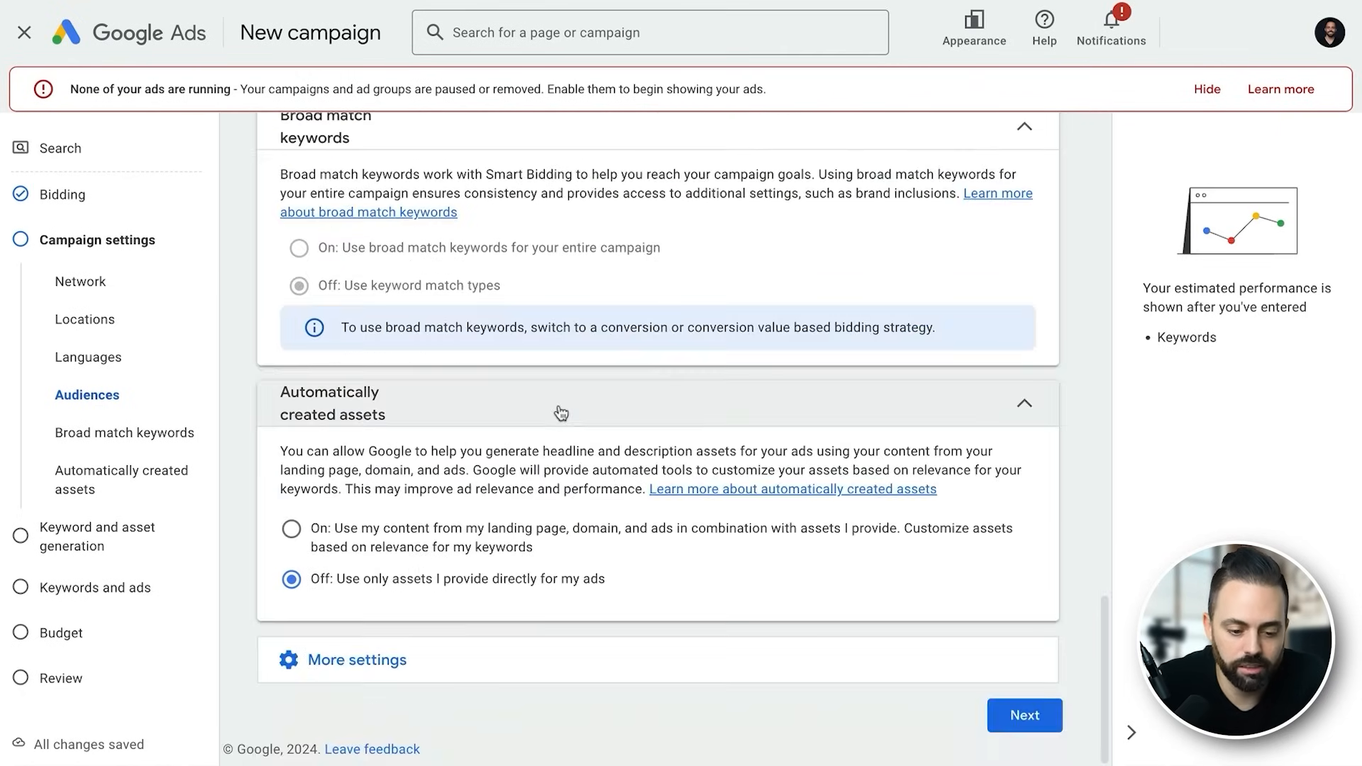
scroll(561, 401, "up", 5)
scroll(562, 356, "up", 5)
scroll(783, 352, "up", 2)
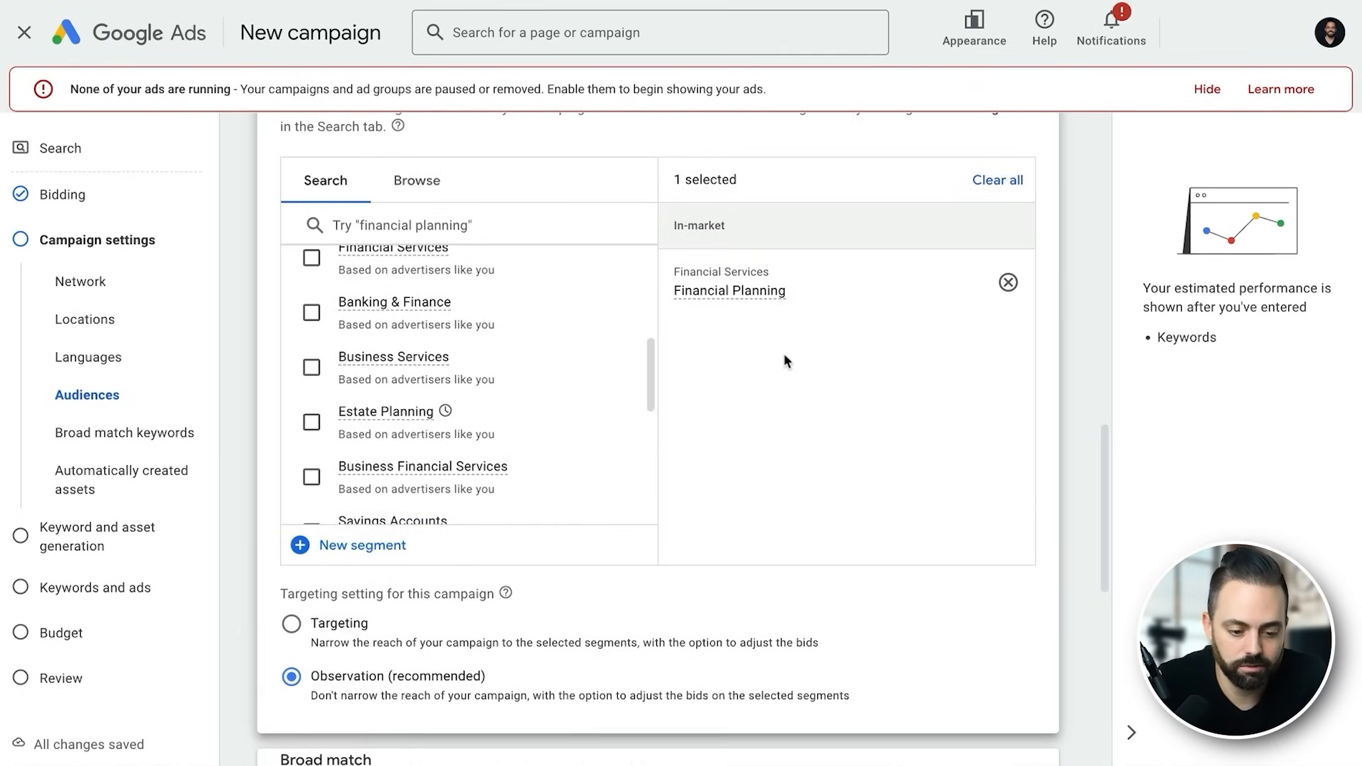
scroll(516, 438, "down", 2)
scroll(513, 436, "down", 1)
scroll(518, 380, "up", 1)
scroll(517, 334, "down", 4)
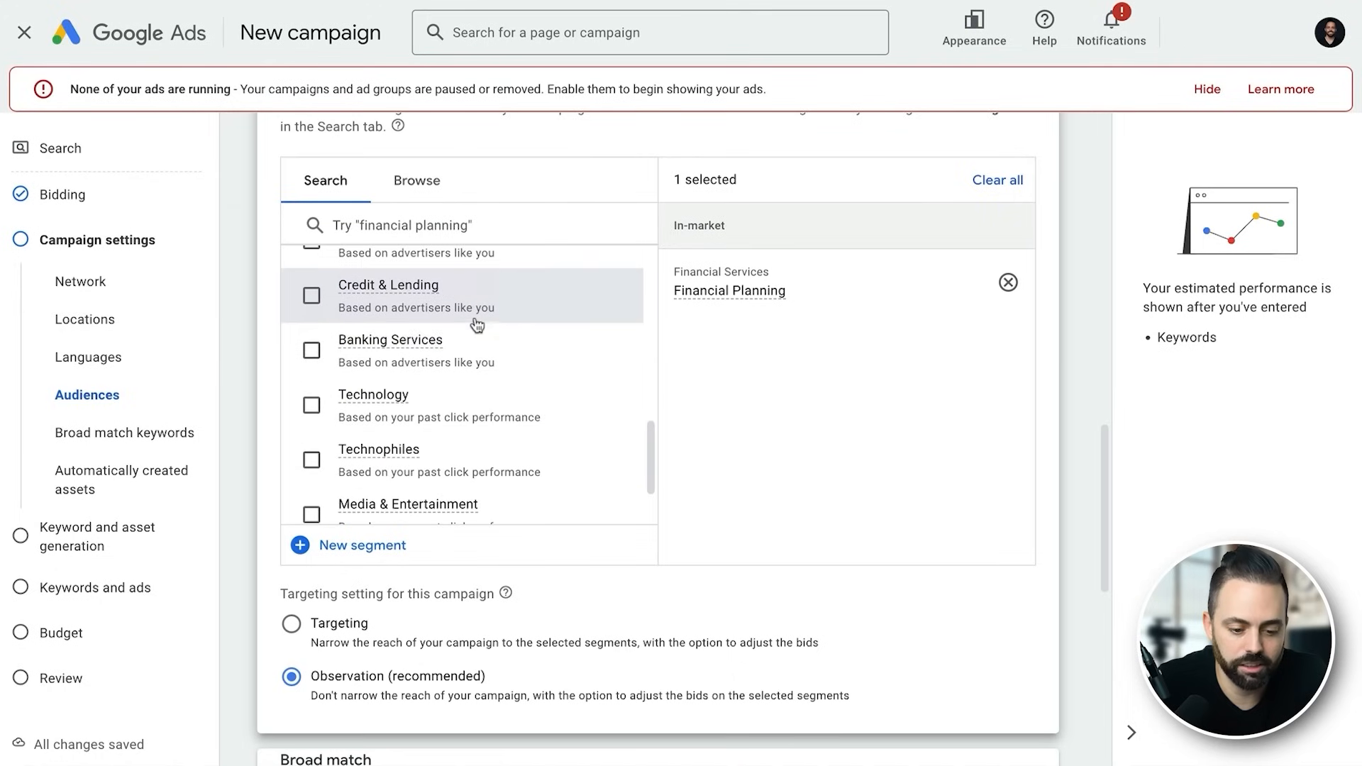
scroll(537, 319, "down", 4)
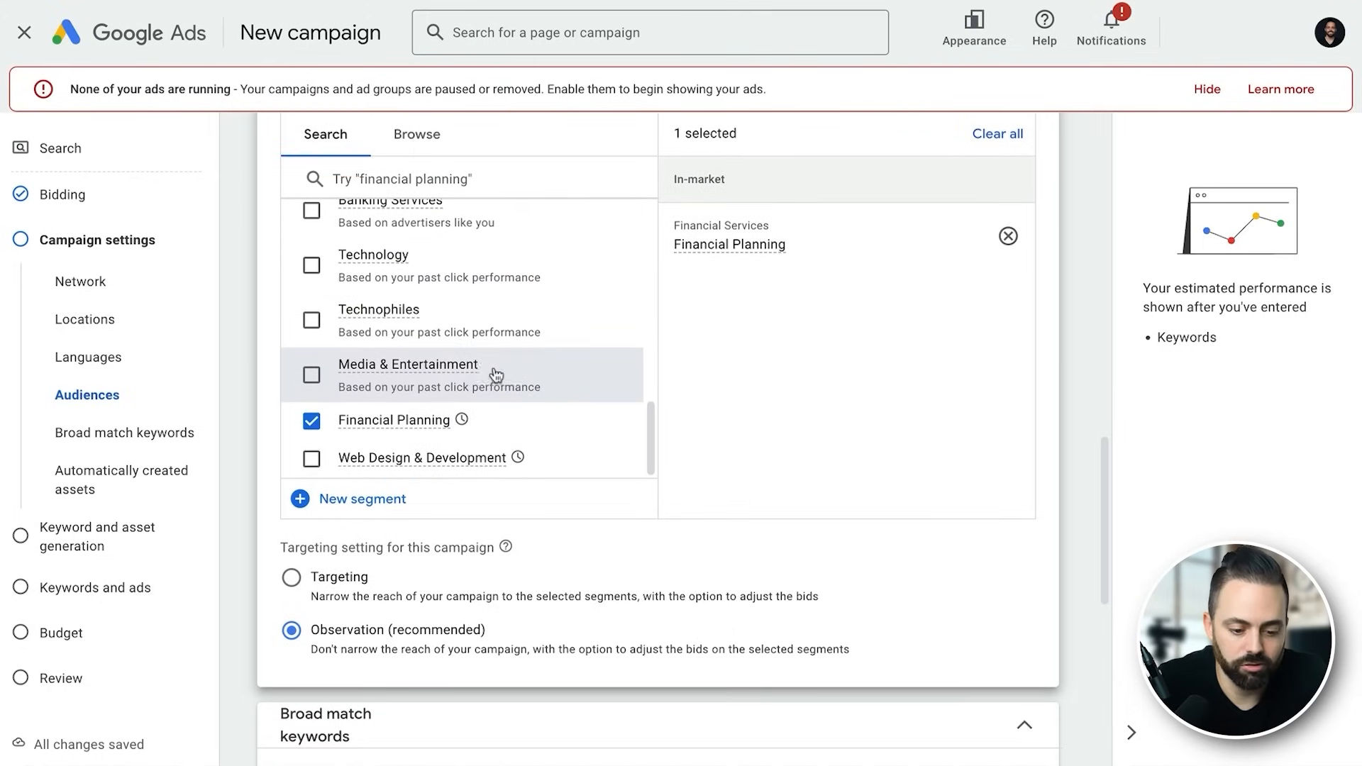
left_click(312, 422)
Review the broad match keywords setting and its note about the bidding strategy.
scroll(709, 396, "down", 3)
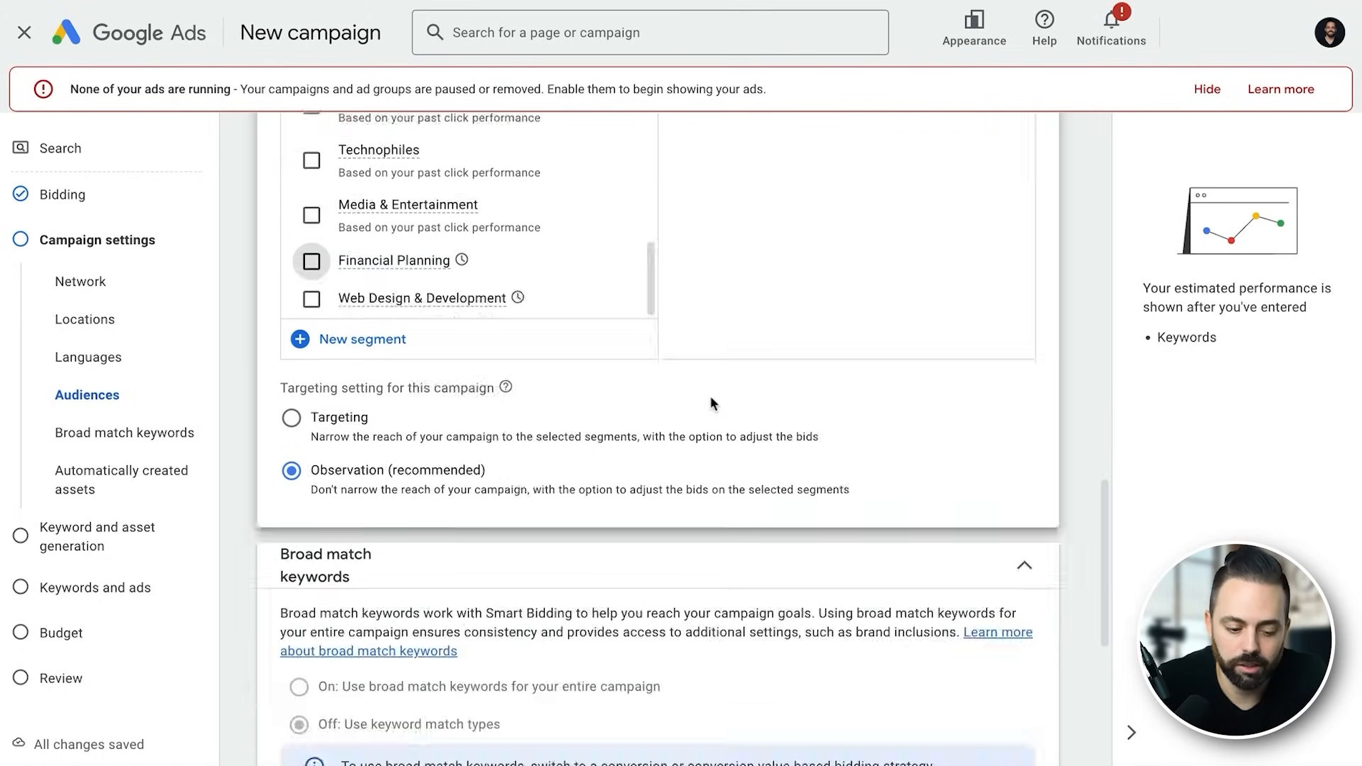
scroll(740, 433, "down", 1)
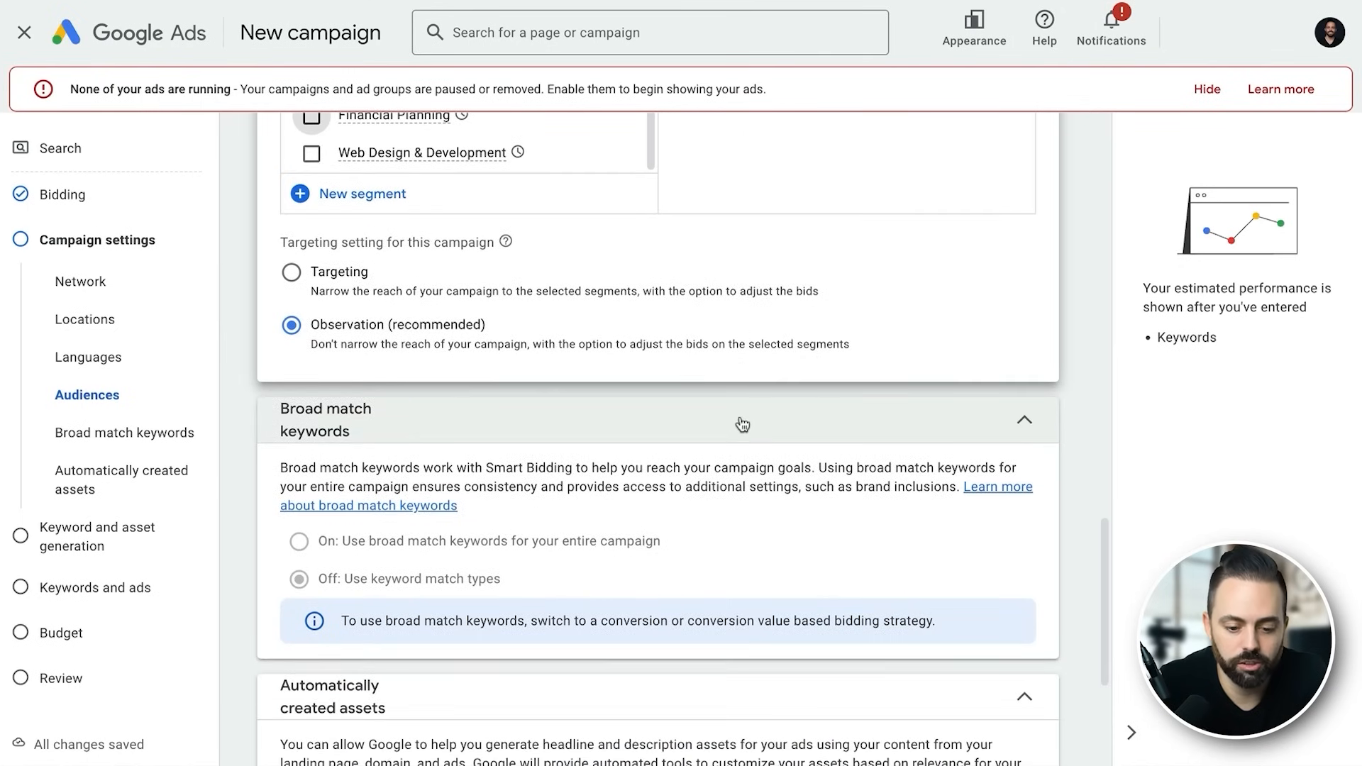
scroll(830, 445, "down", 2)
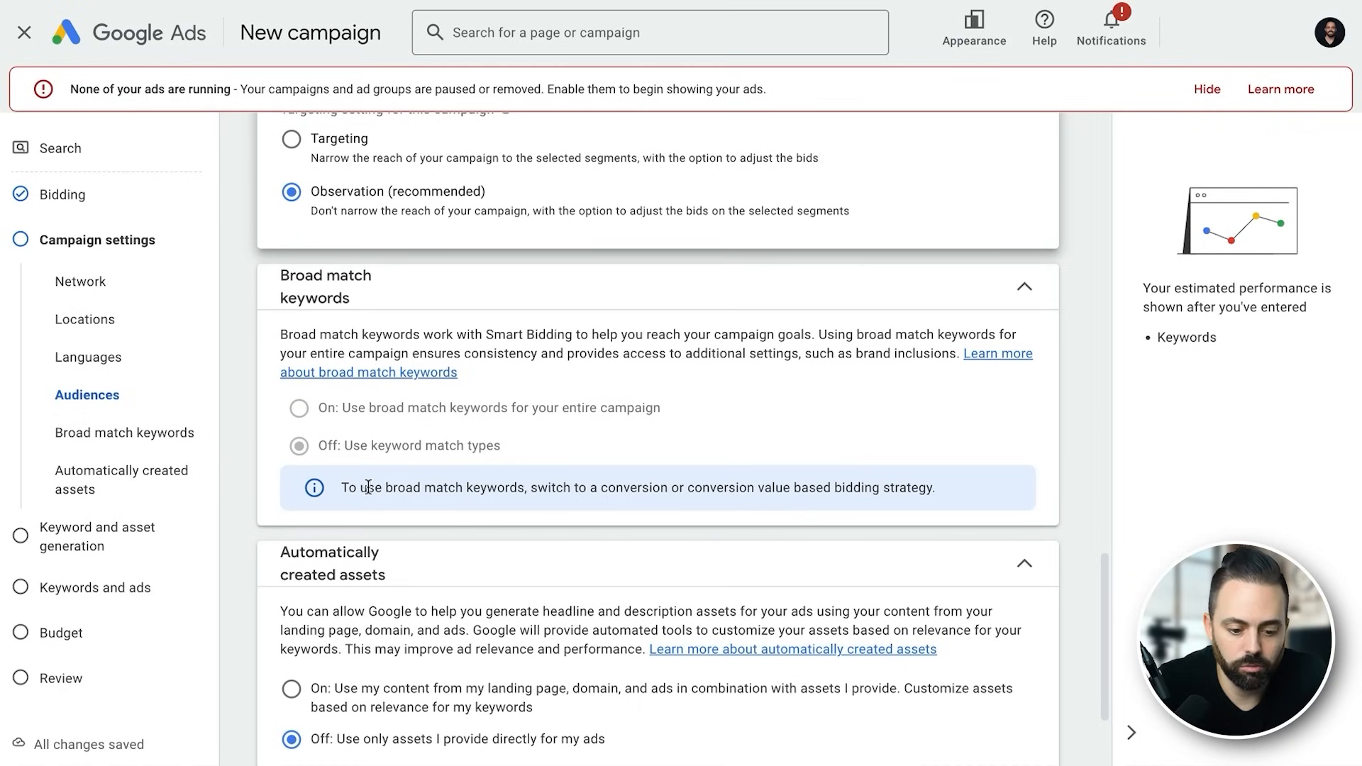
left_click_drag(387, 487, 566, 486)
left_click(637, 482)
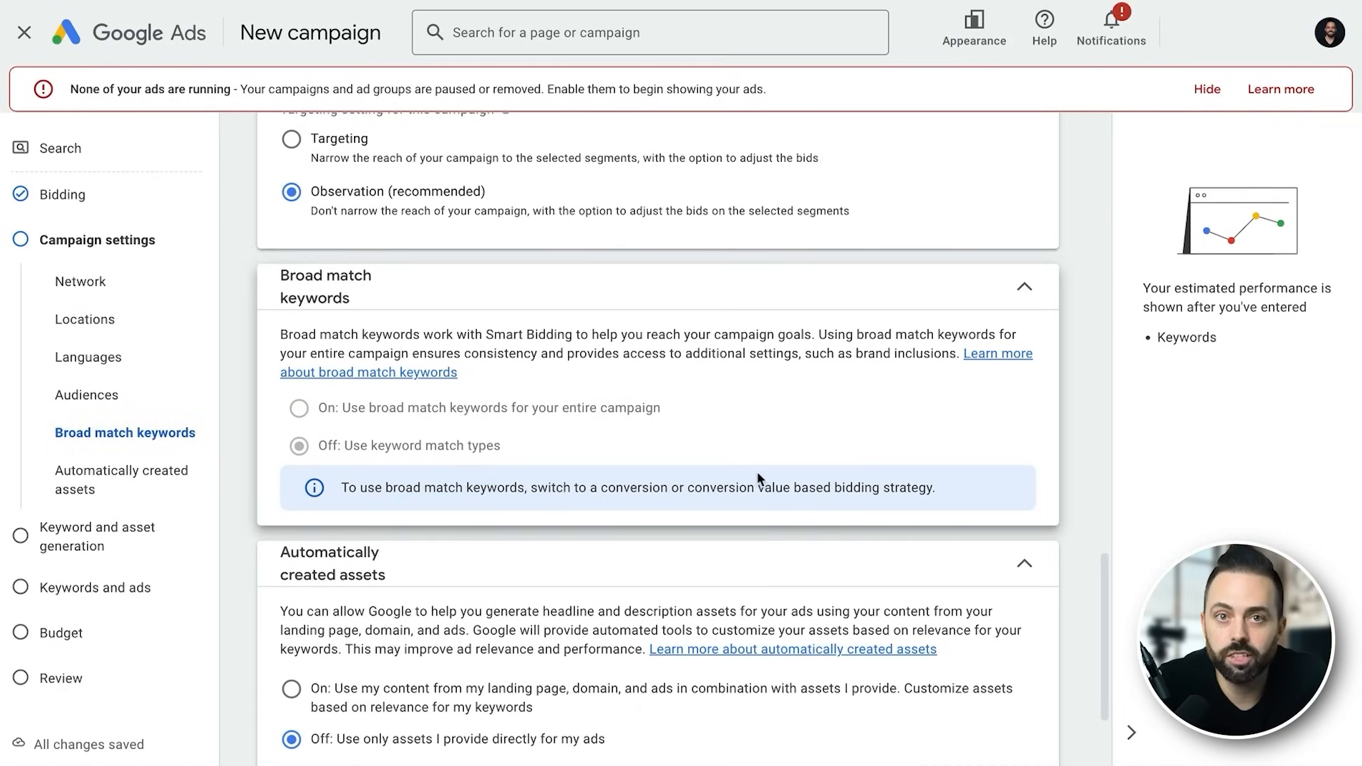
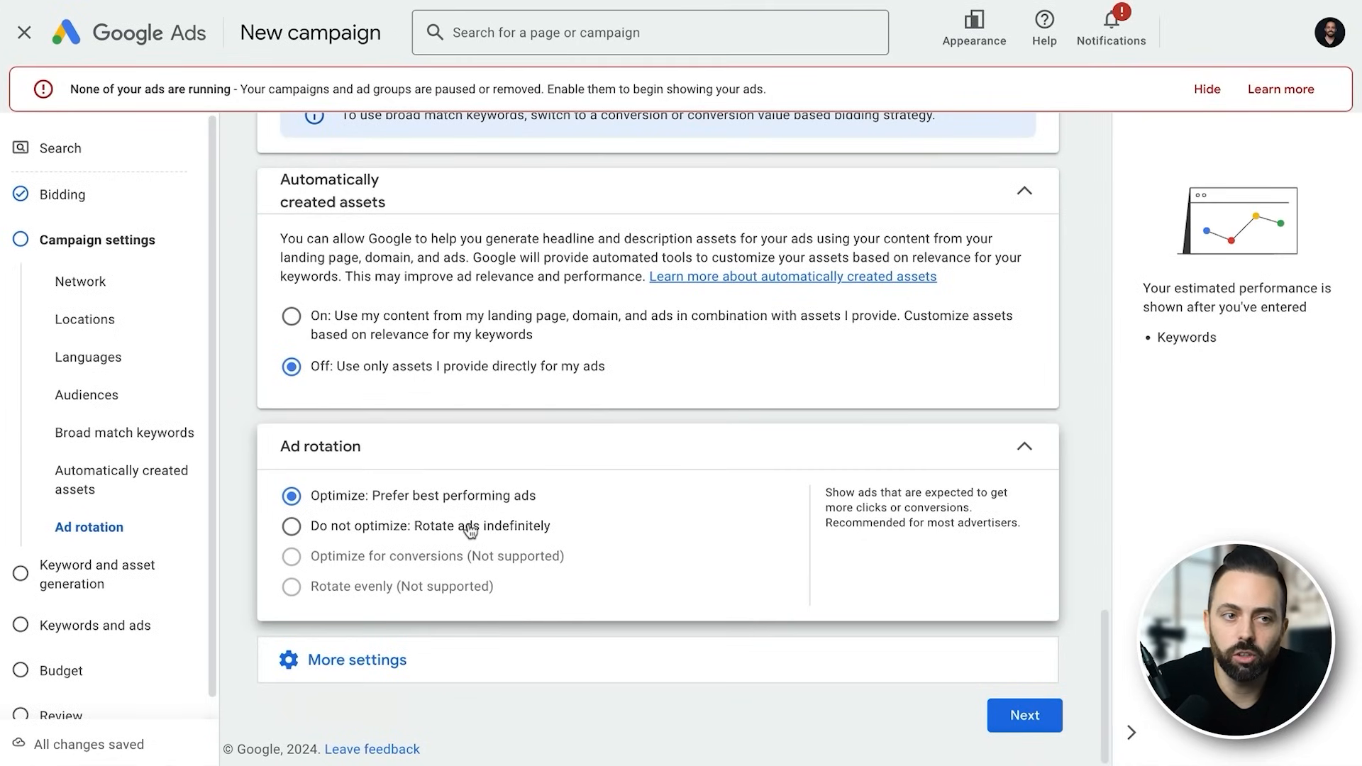
Compare the two available ad rotation options and choose Do not optimize: Rotate ads indefinitely.
left_click(470, 529)
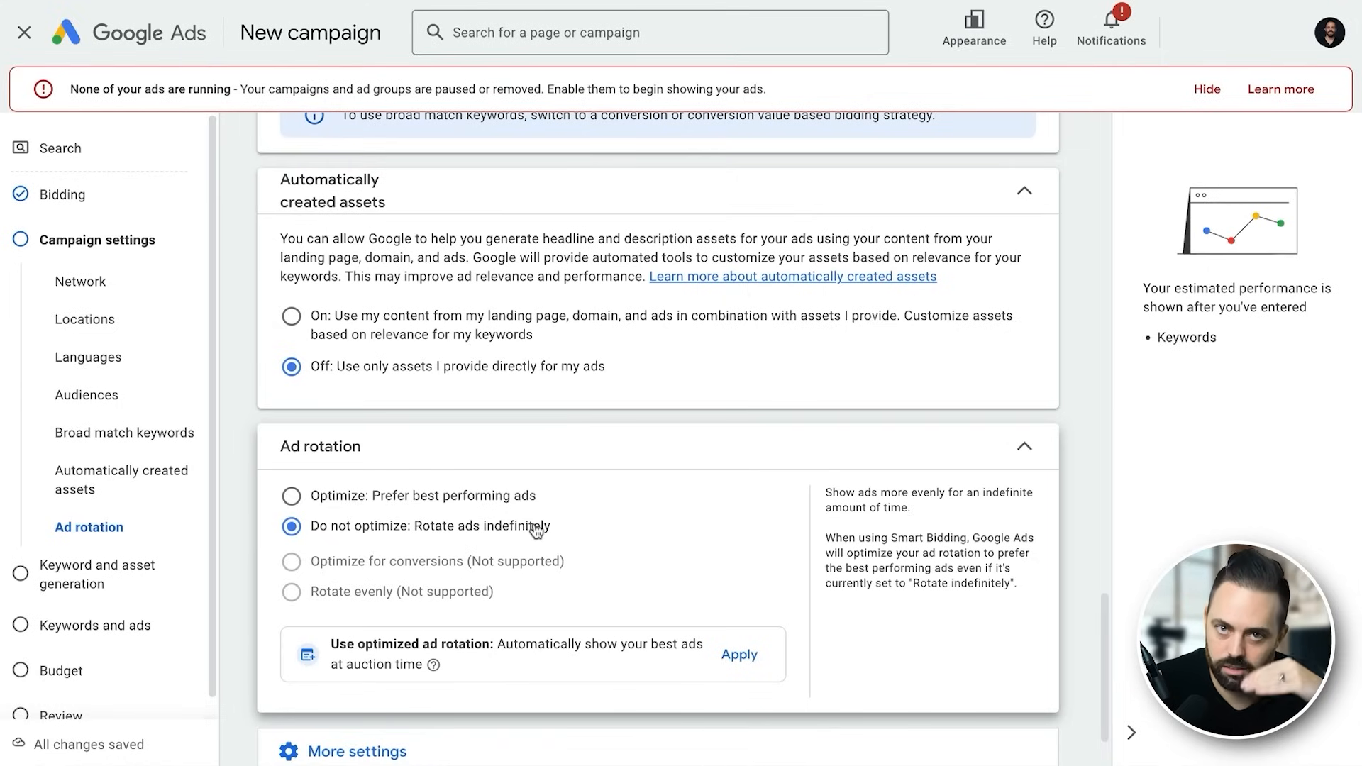
left_click(496, 498)
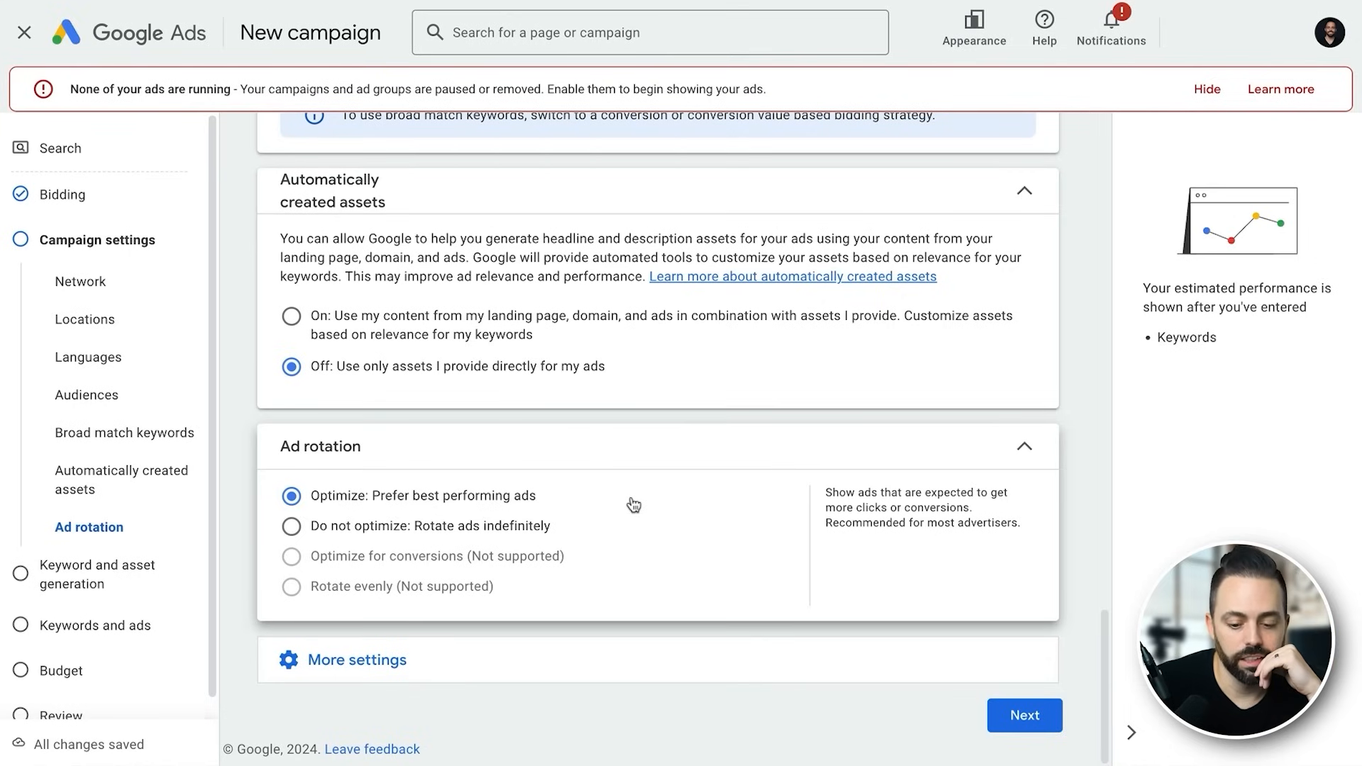
left_click(490, 526)
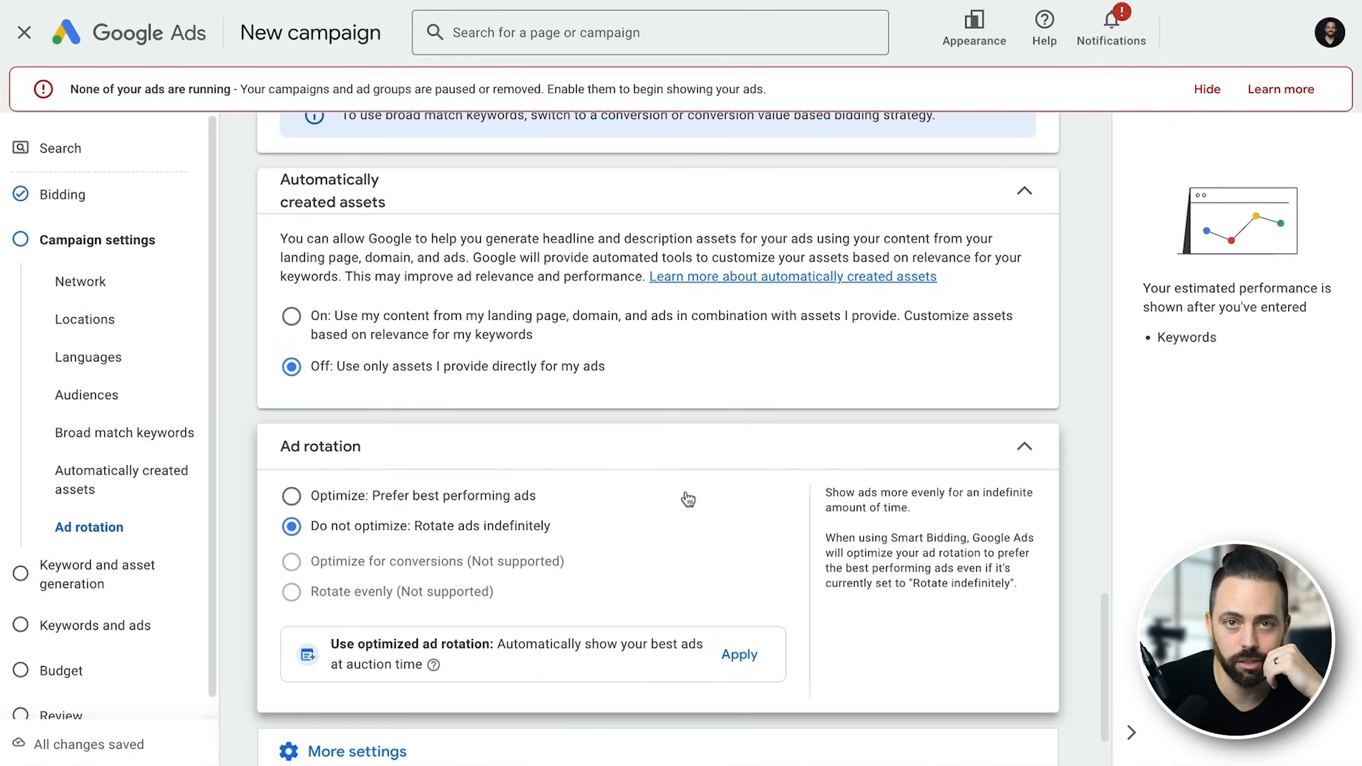
left_click(422, 496)
left_click(517, 524)
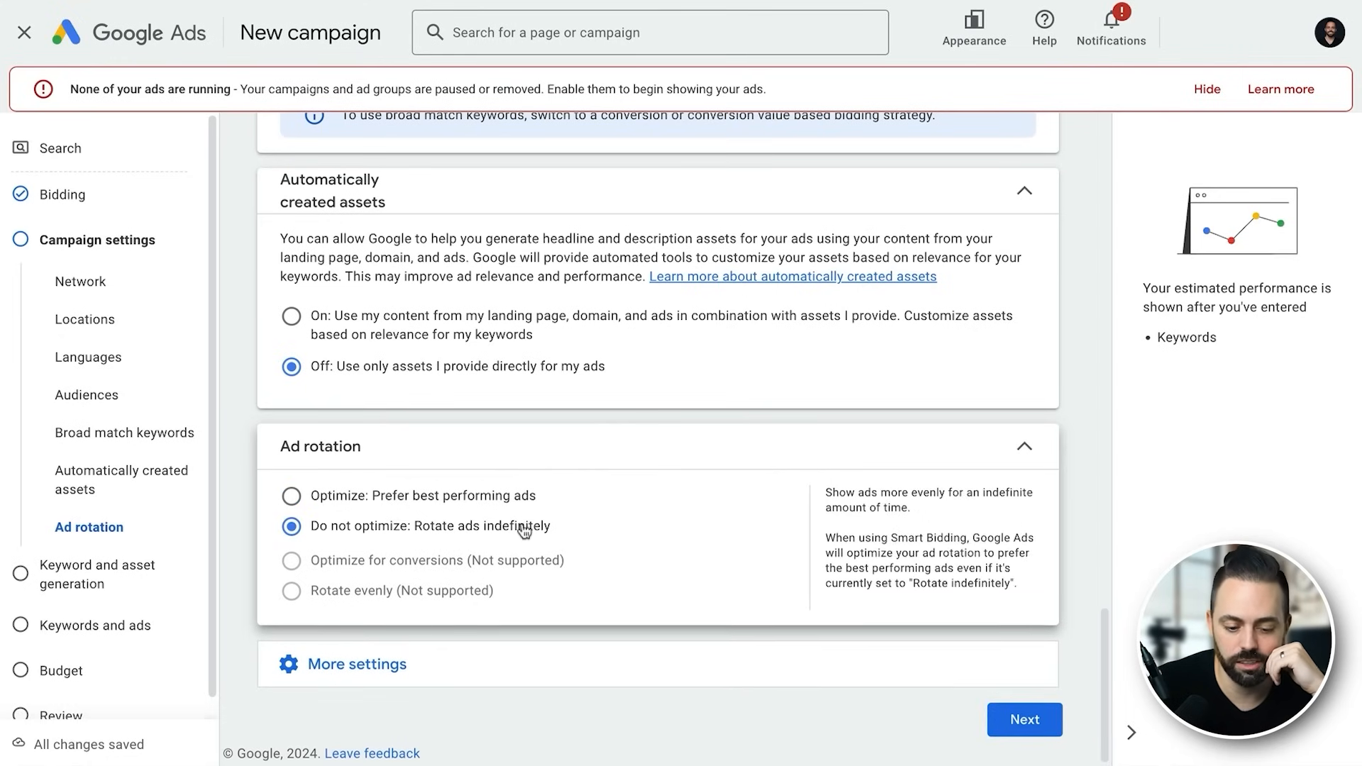
Reveal the additional campaign settings and limit the ad schedule to Mondays - Fridays.
left_click(638, 660)
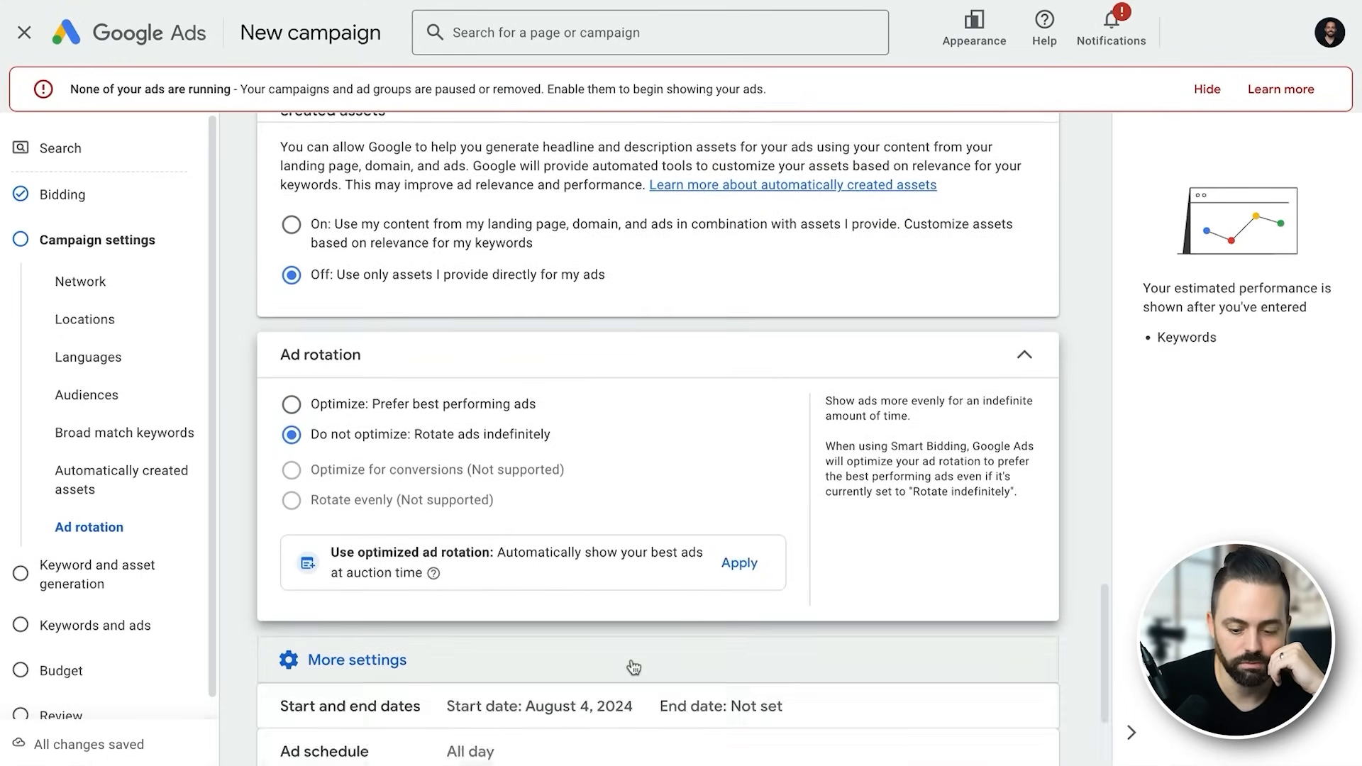
scroll(648, 575, "down", 3)
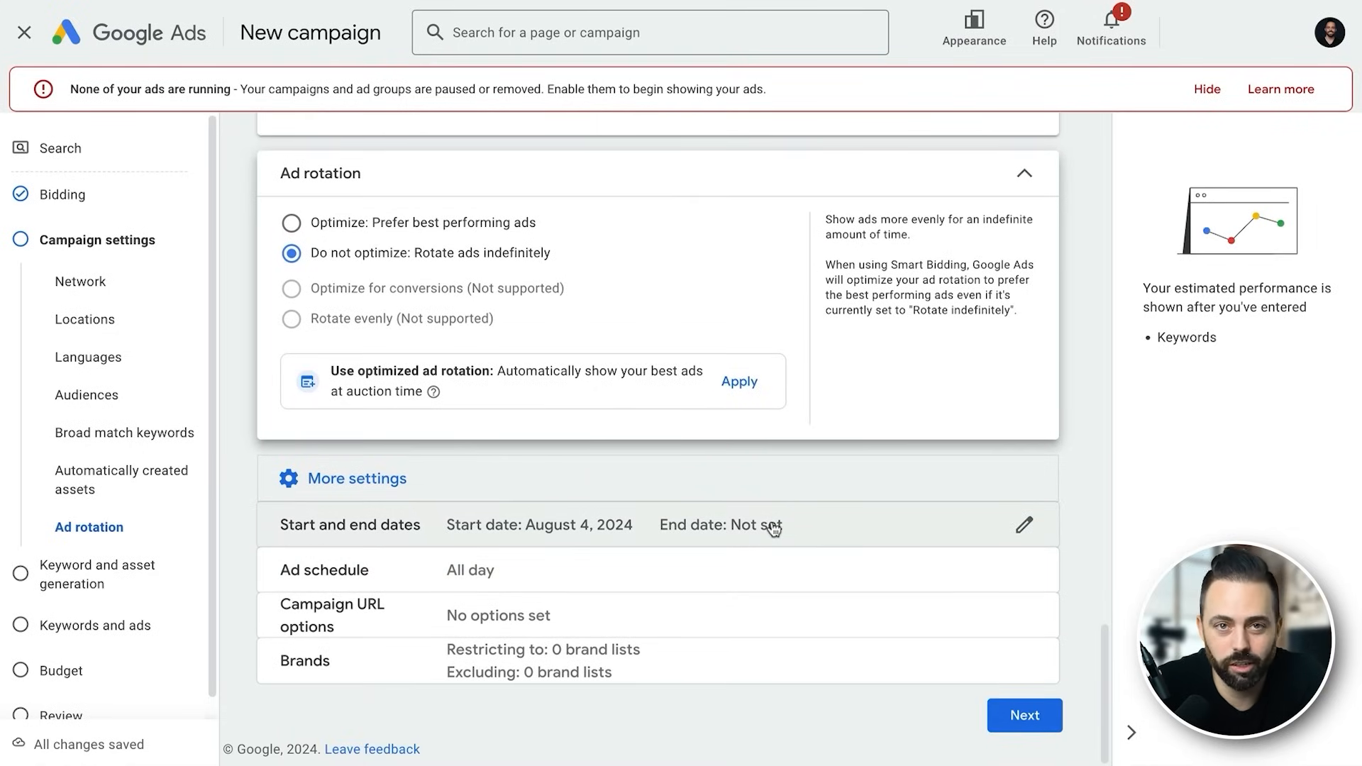
left_click(803, 576)
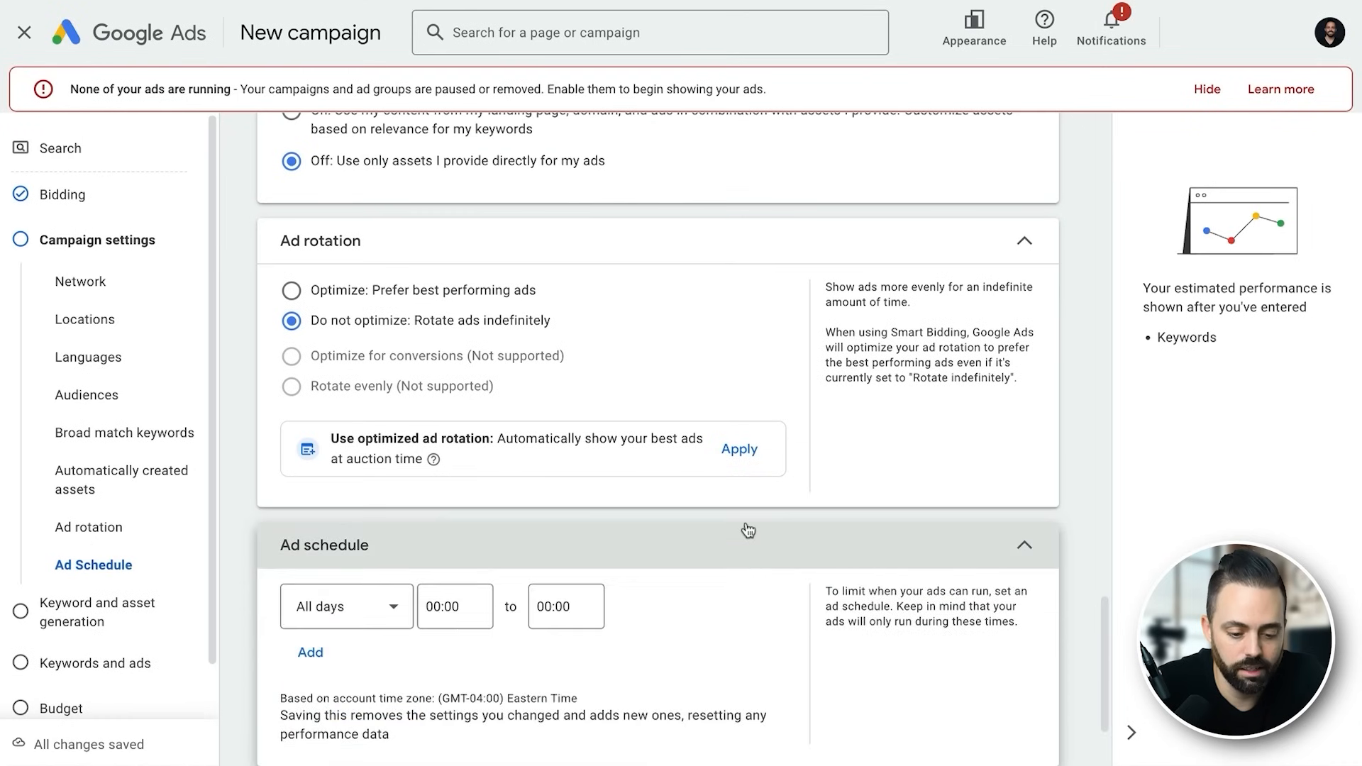
scroll(723, 531, "down", 3)
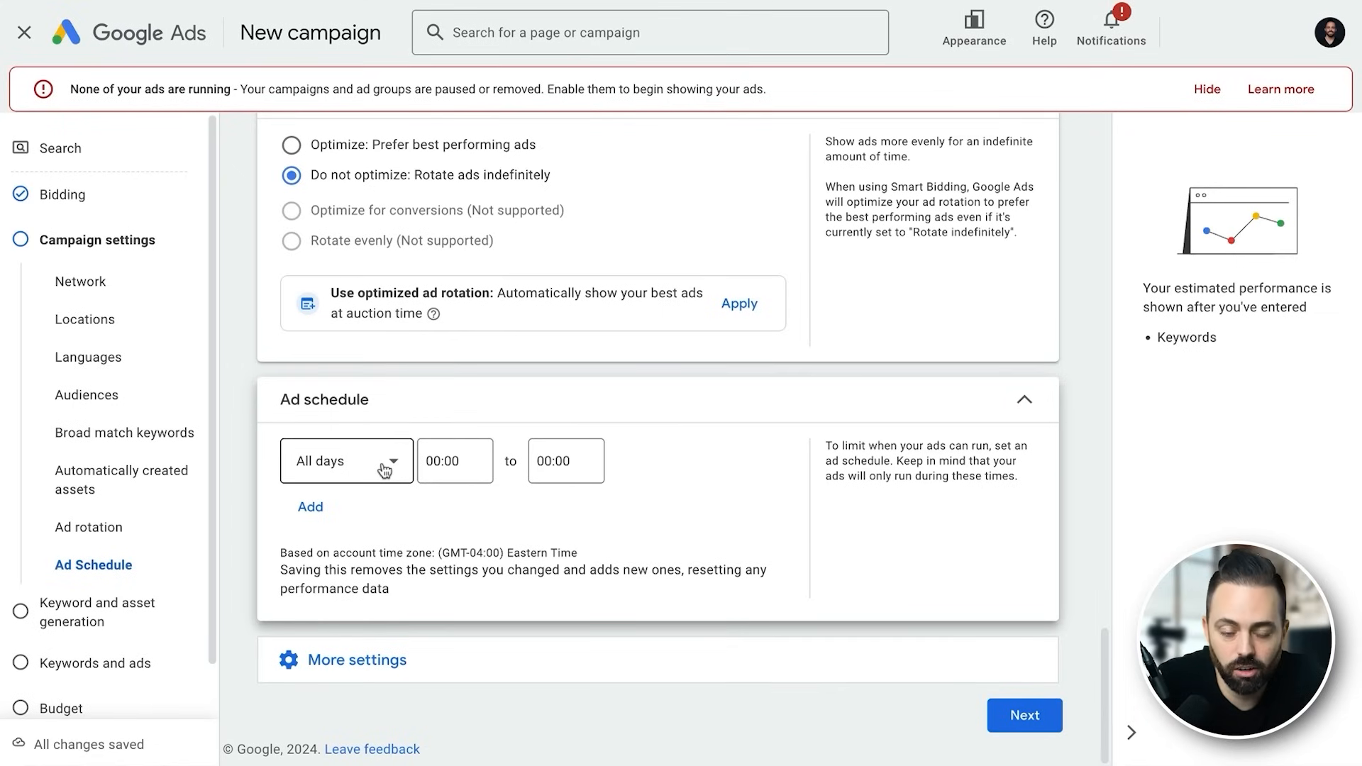
left_click(384, 471)
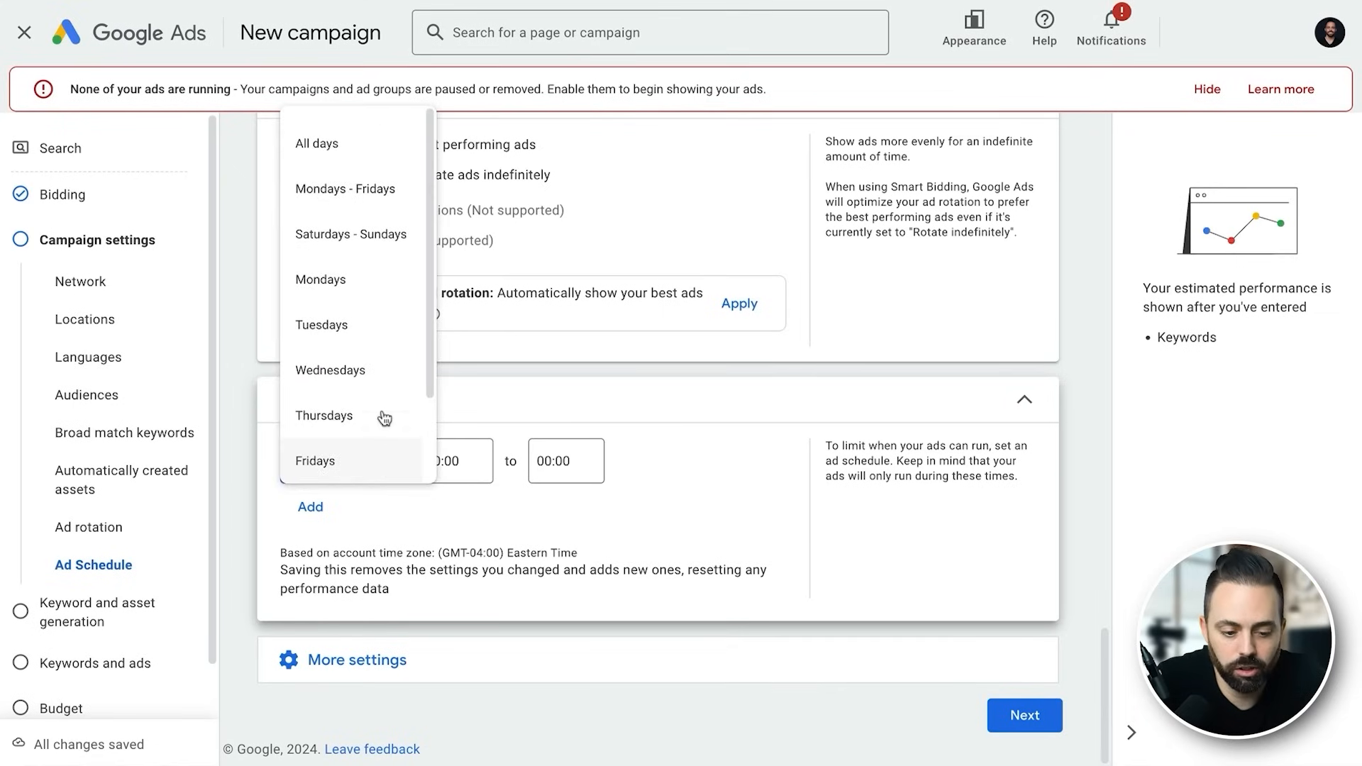
left_click(377, 188)
Set the Mondays - Fridays ad schedule hours to 09:00 through 17:00.
left_click(502, 456)
scroll(489, 327, "down", 20)
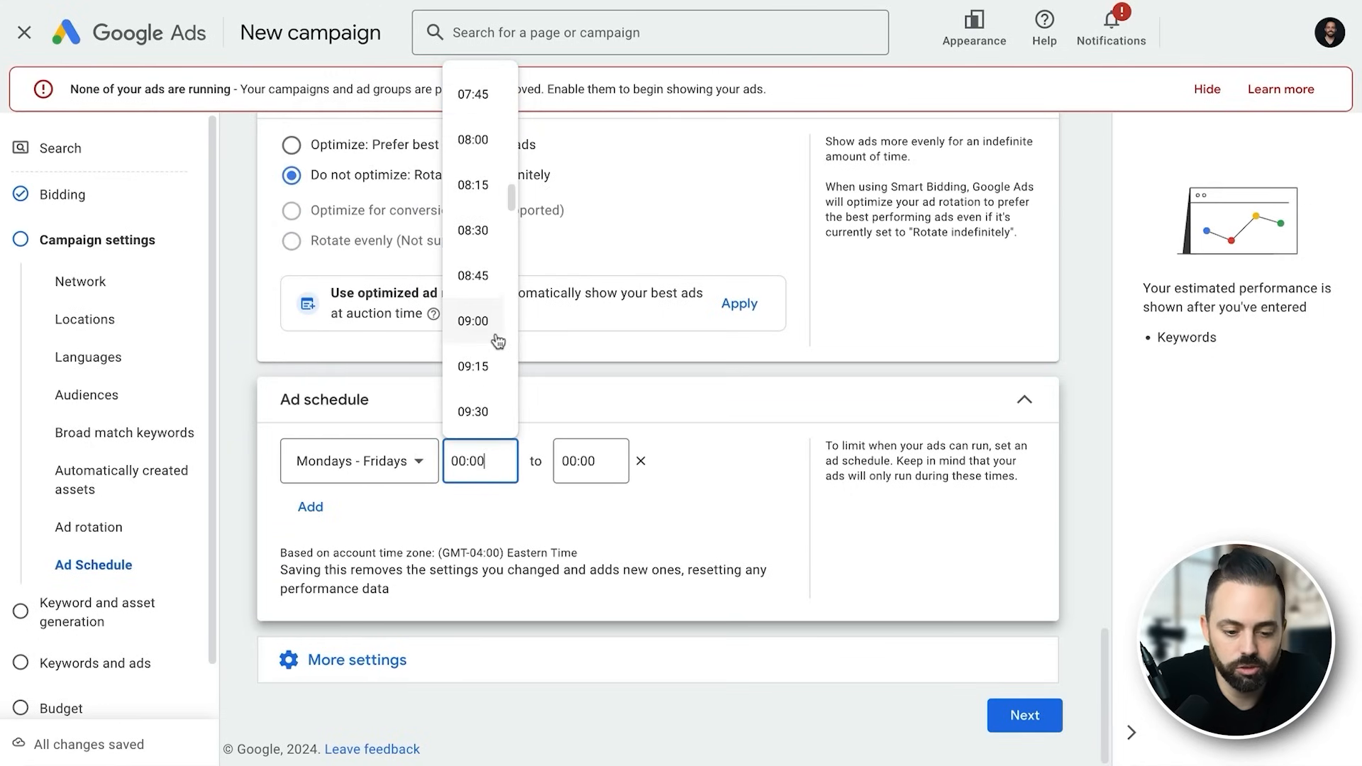
left_click(496, 339)
left_click(596, 475)
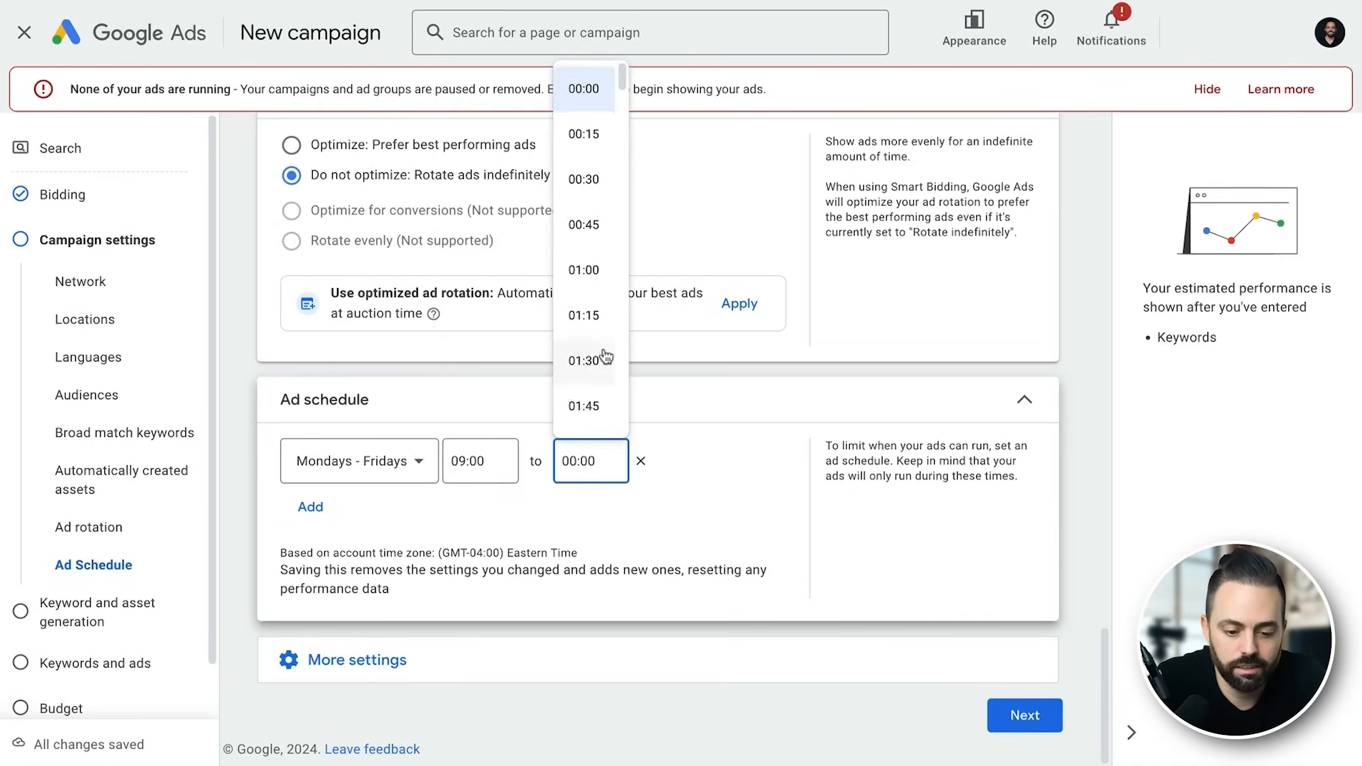
scroll(605, 357, "down", 20)
scroll(605, 357, "down", 10)
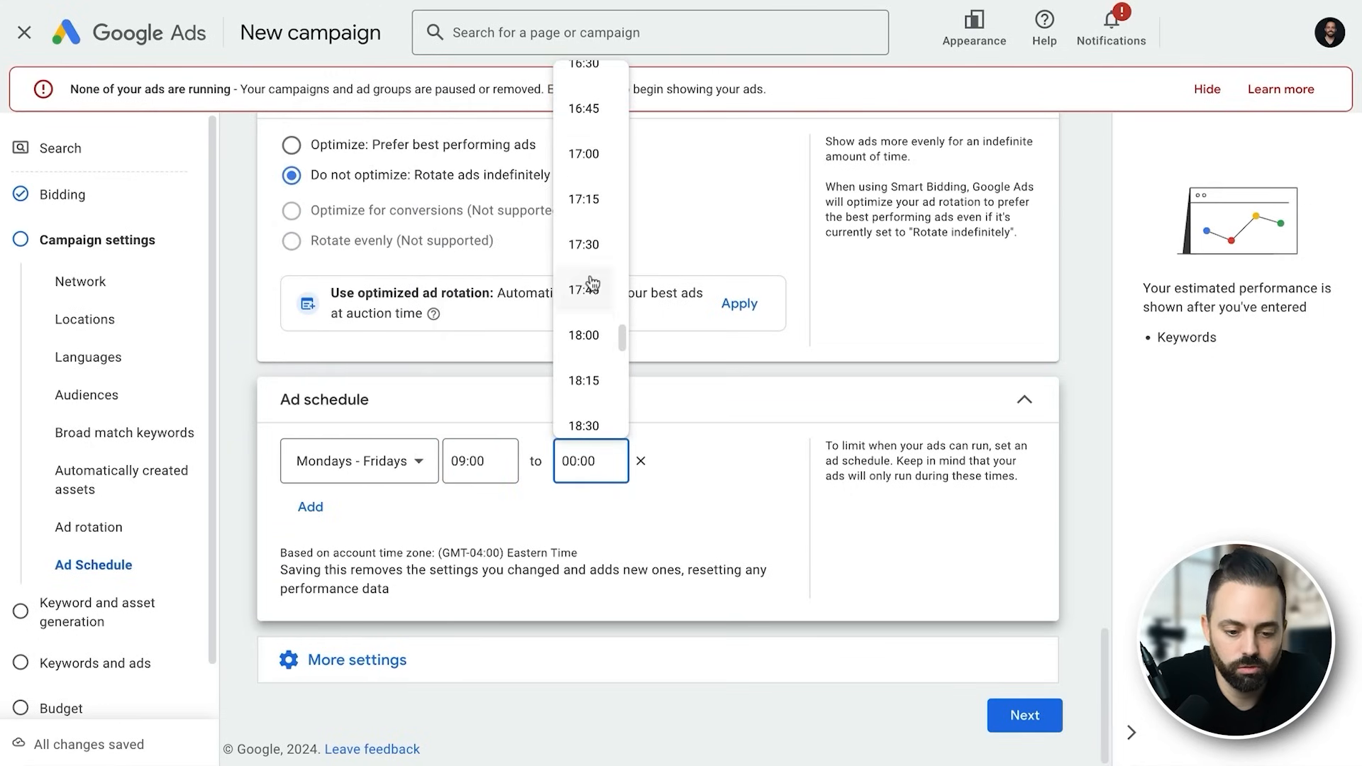
left_click(590, 162)
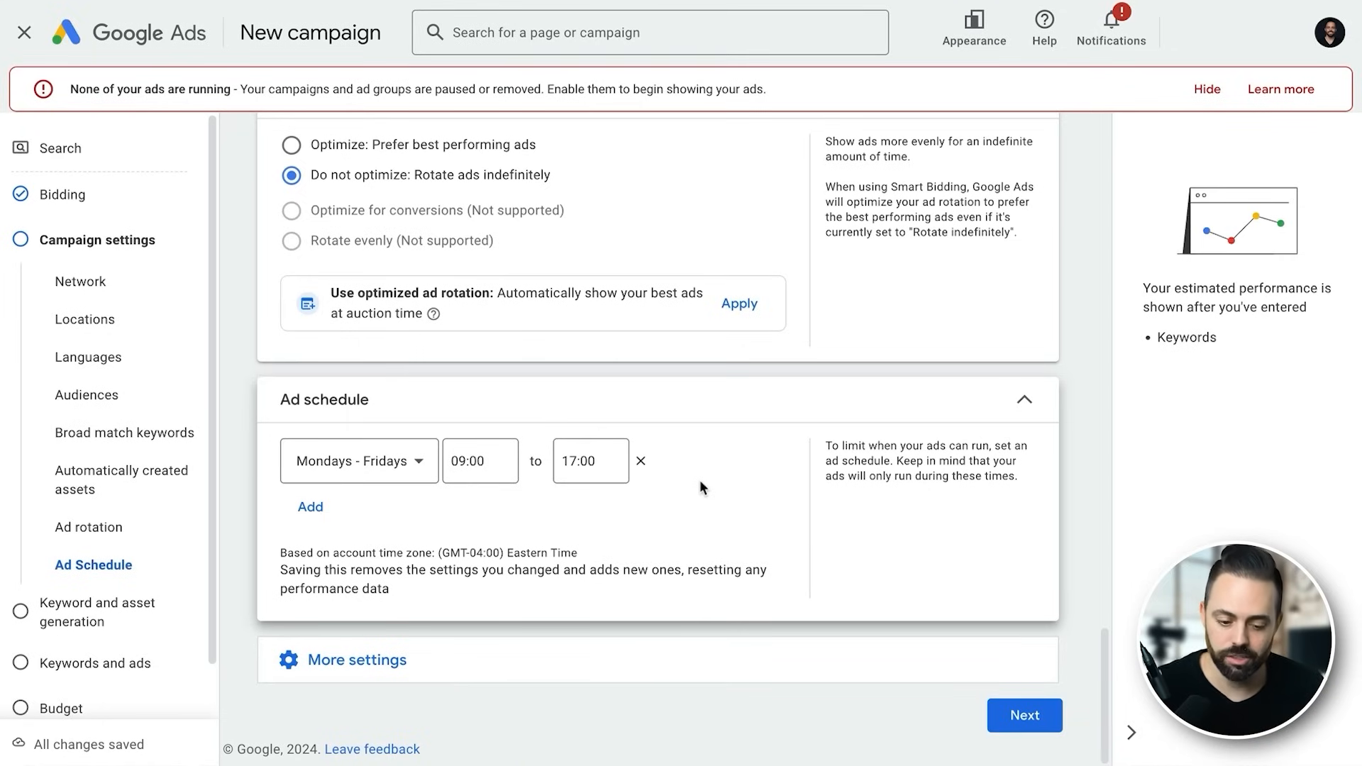
Review the campaign URL options among the additional settings and continue to keyword and asset generation.
left_click(562, 654)
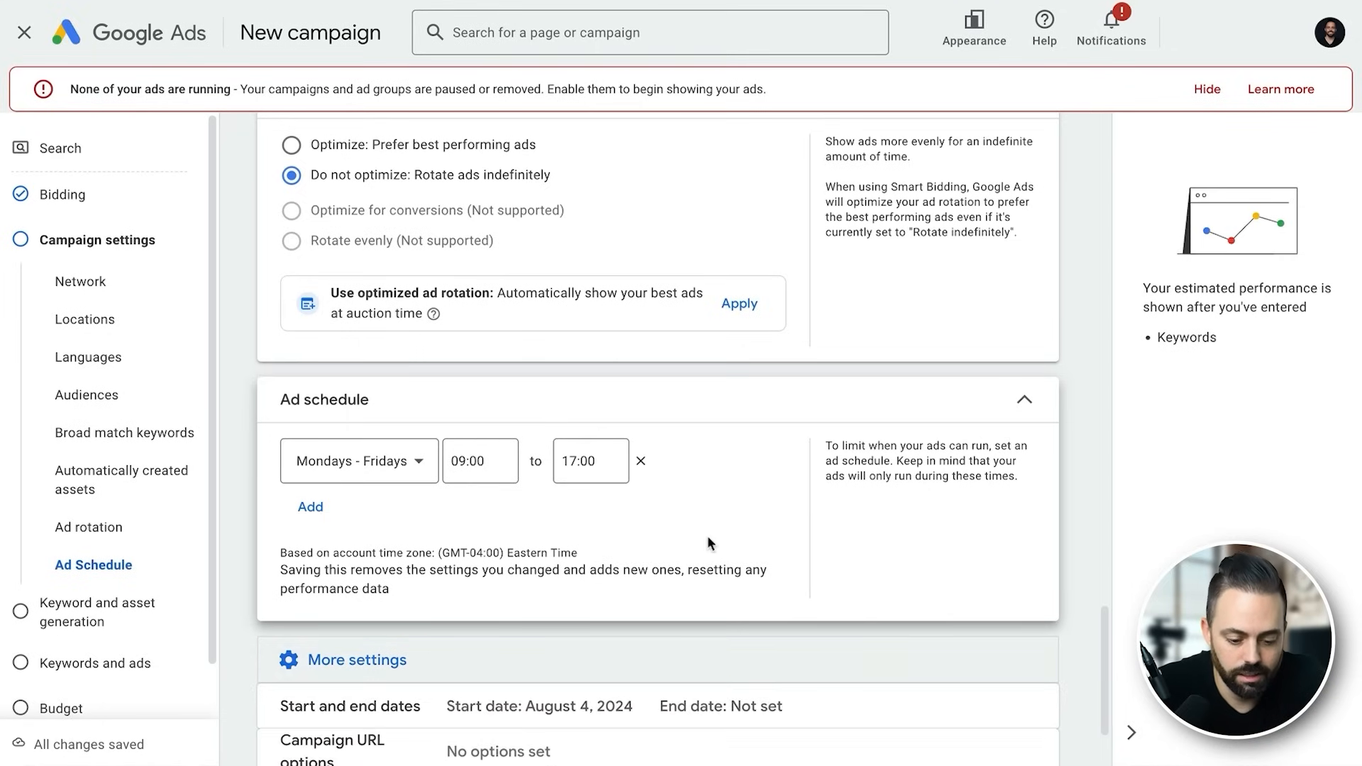
scroll(708, 543, "down", 2)
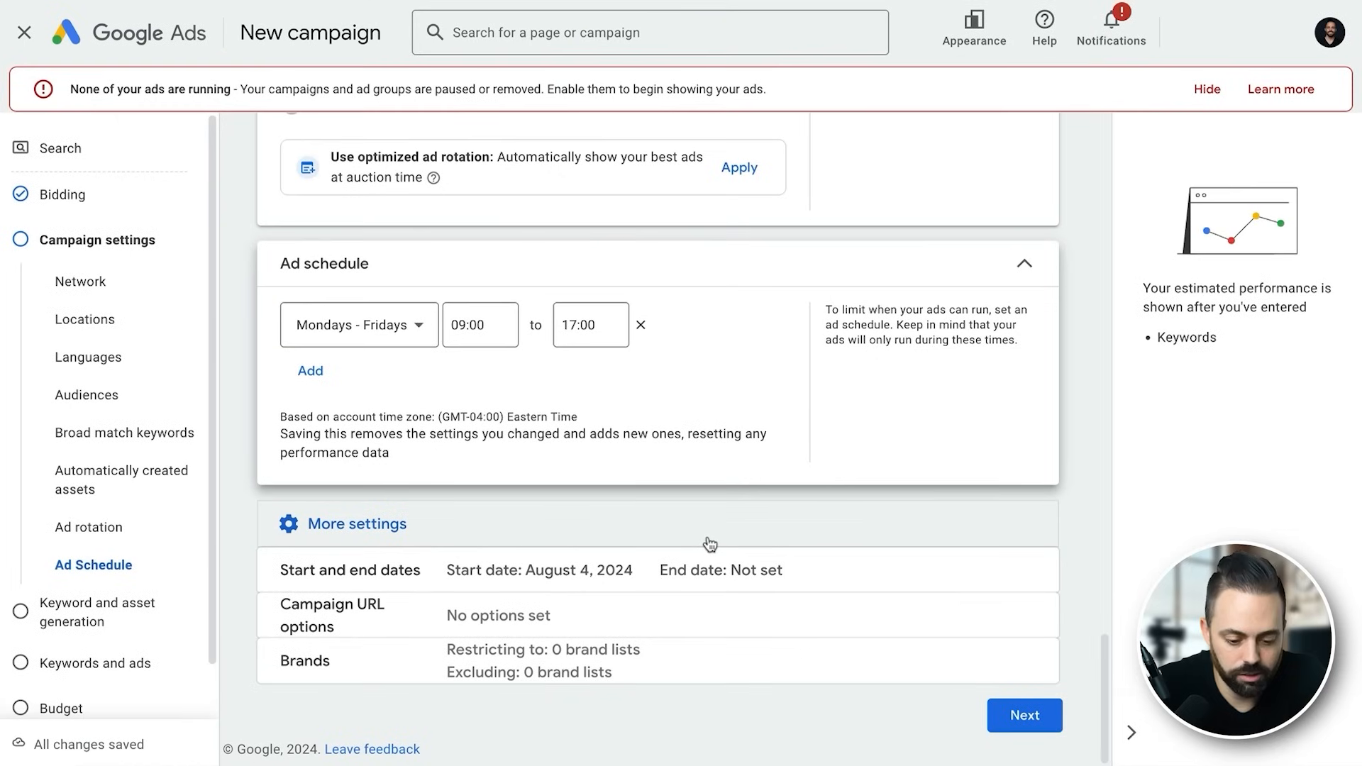
left_click(701, 617)
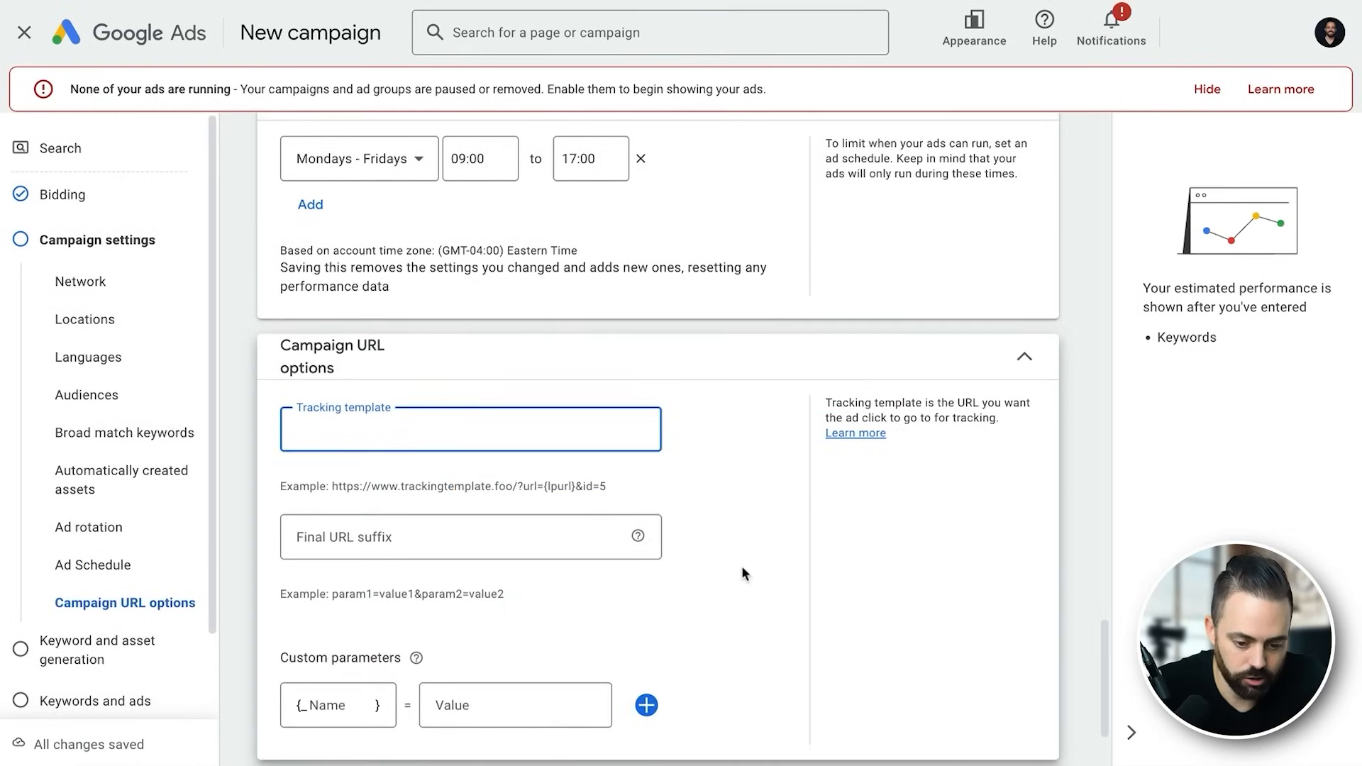
scroll(760, 490, "down", 1)
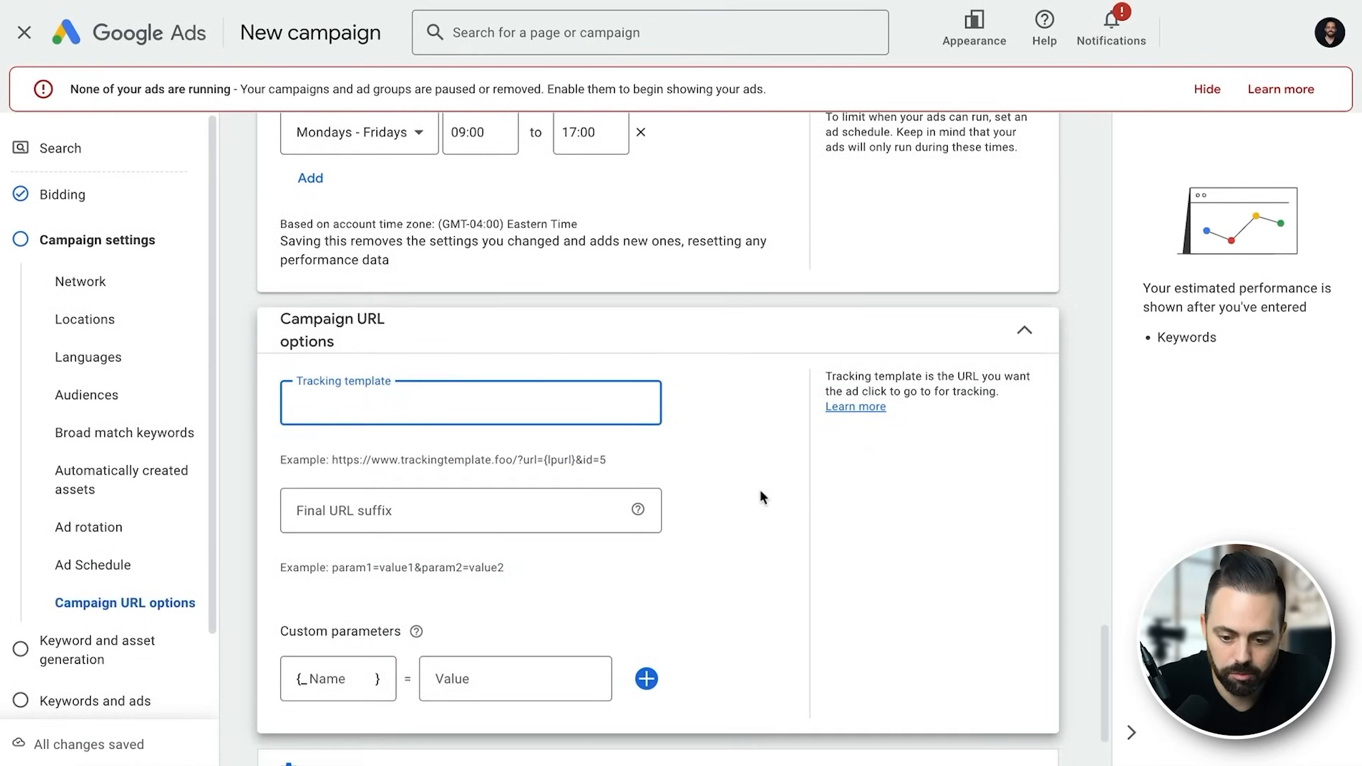
scroll(760, 497, "down", 2)
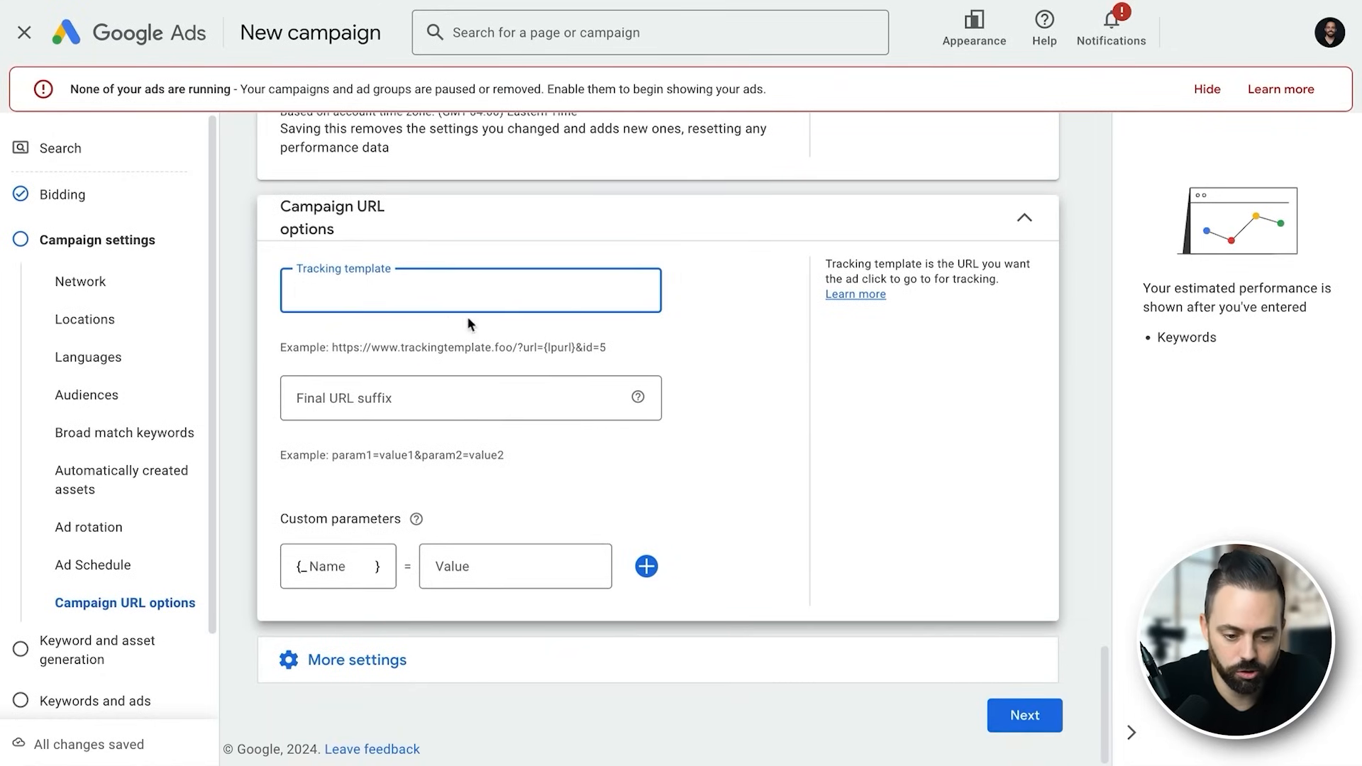
left_click(684, 672)
scroll(739, 557, "down", 2)
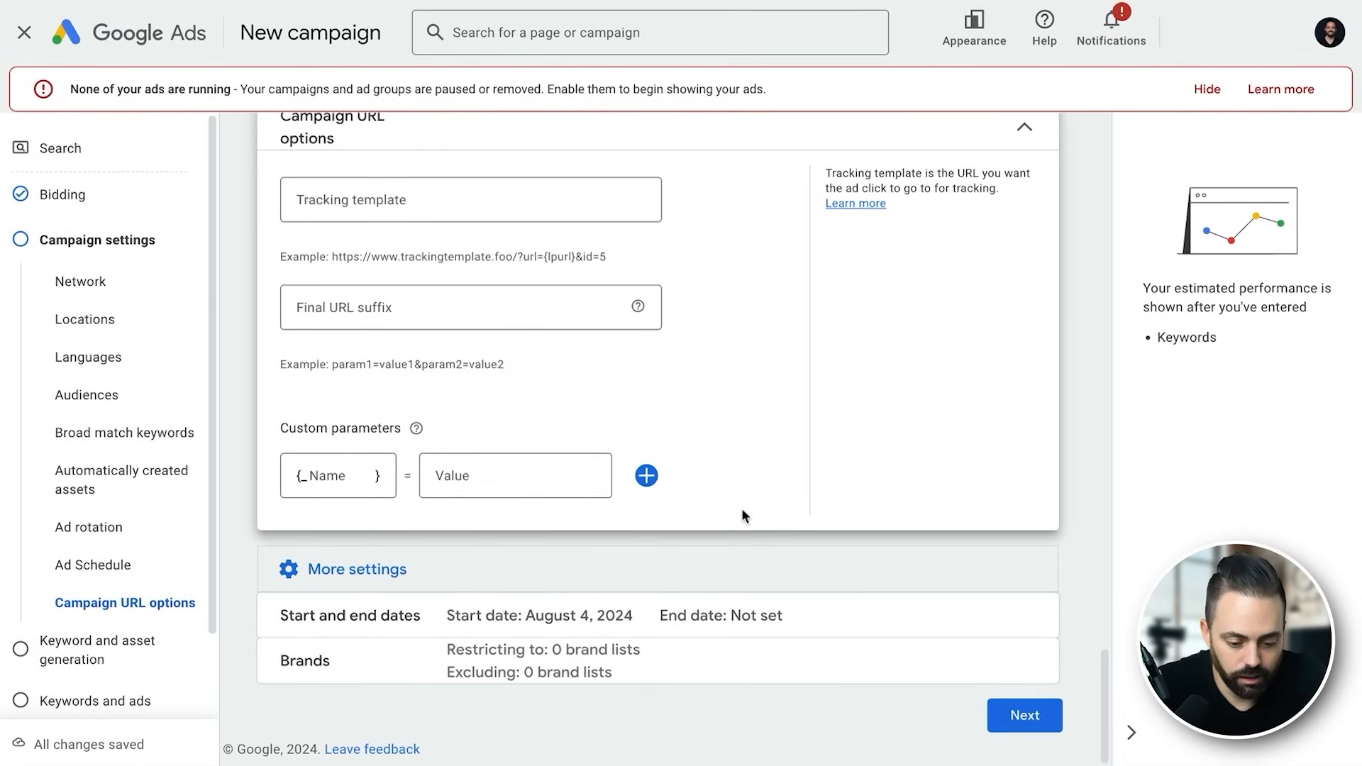
left_click(1023, 713)
scroll(821, 424, "down", 1)
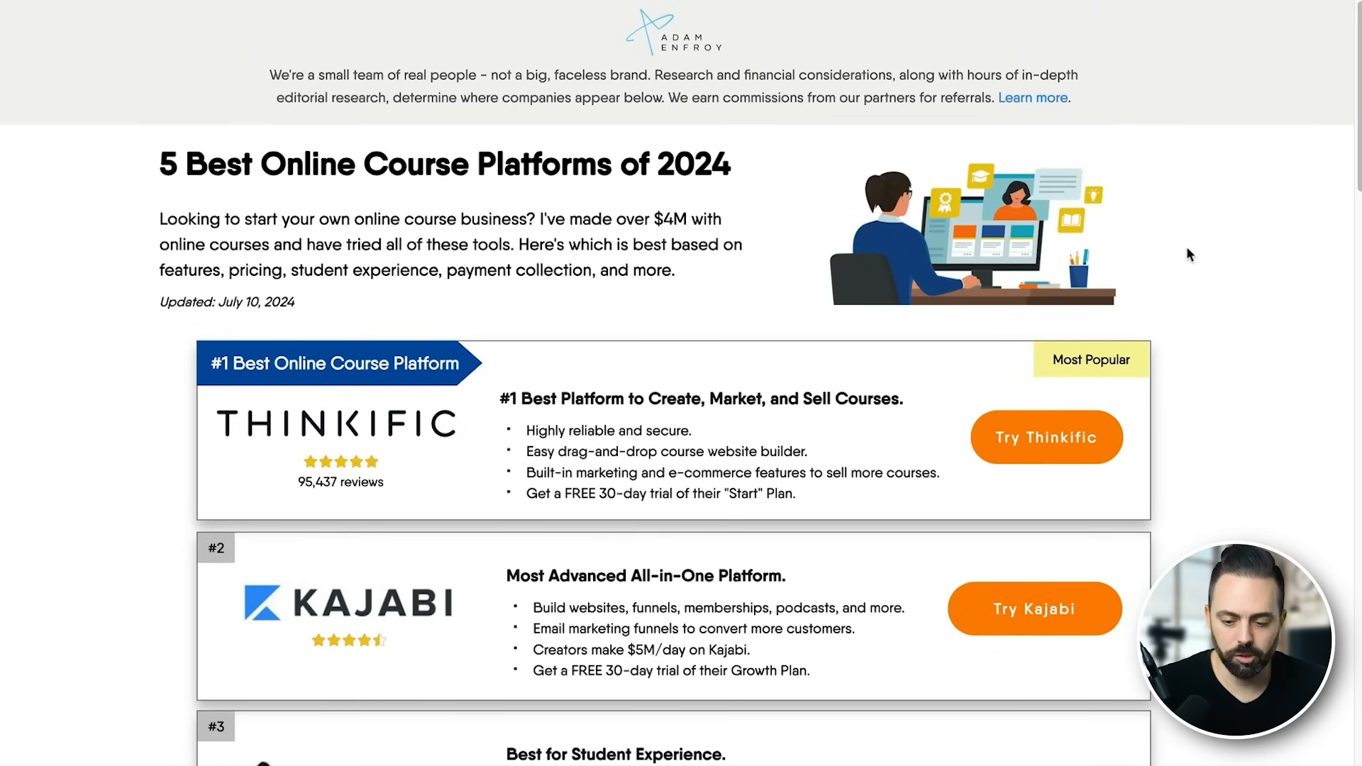
scroll(1178, 303, "down", 2)
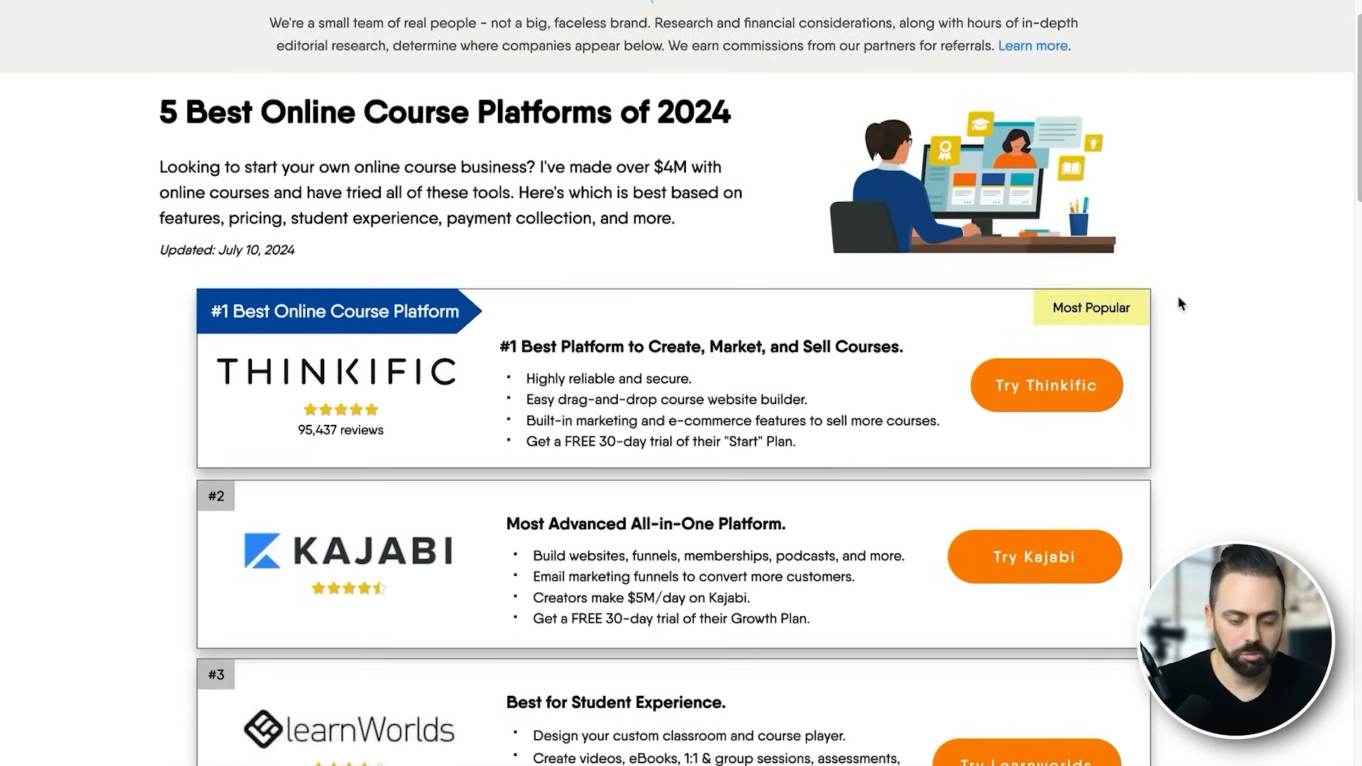
scroll(1180, 303, "down", 15)
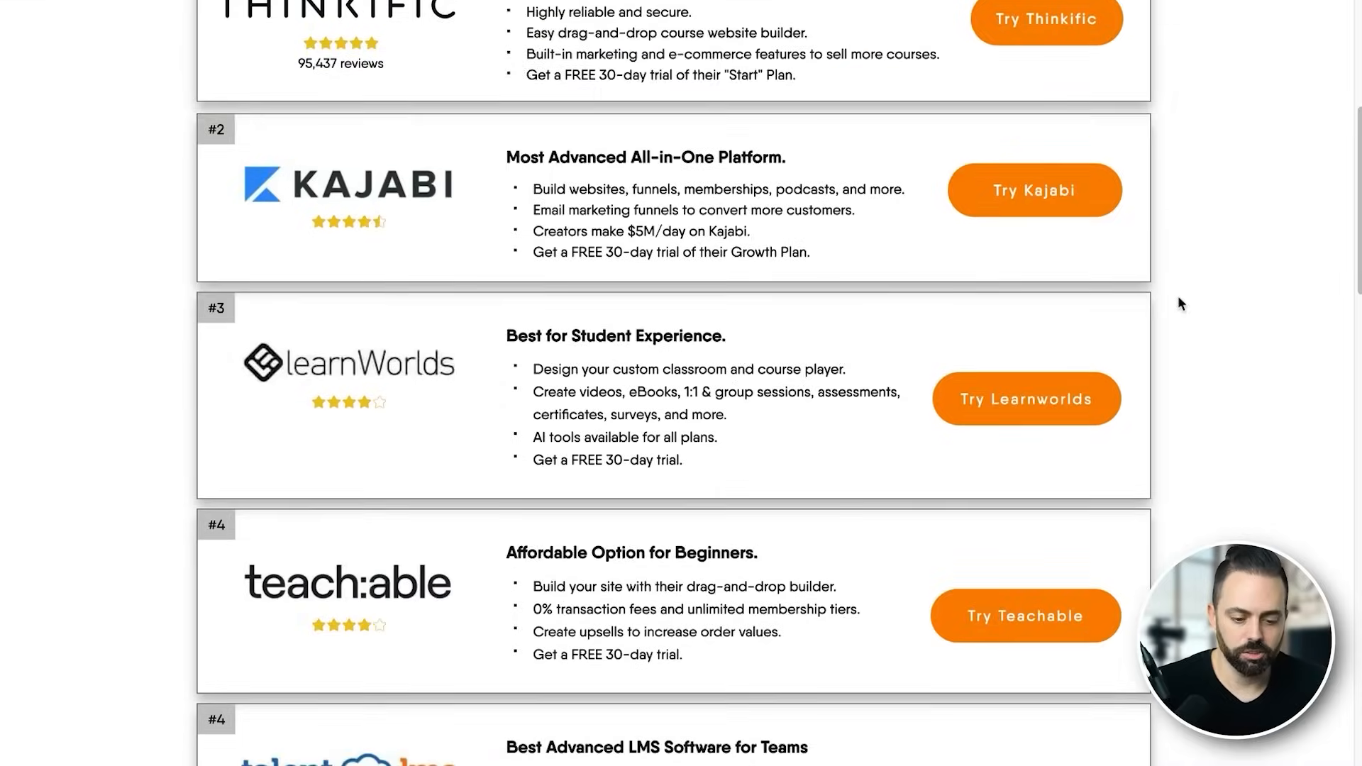
scroll(1180, 303, "down", 6)
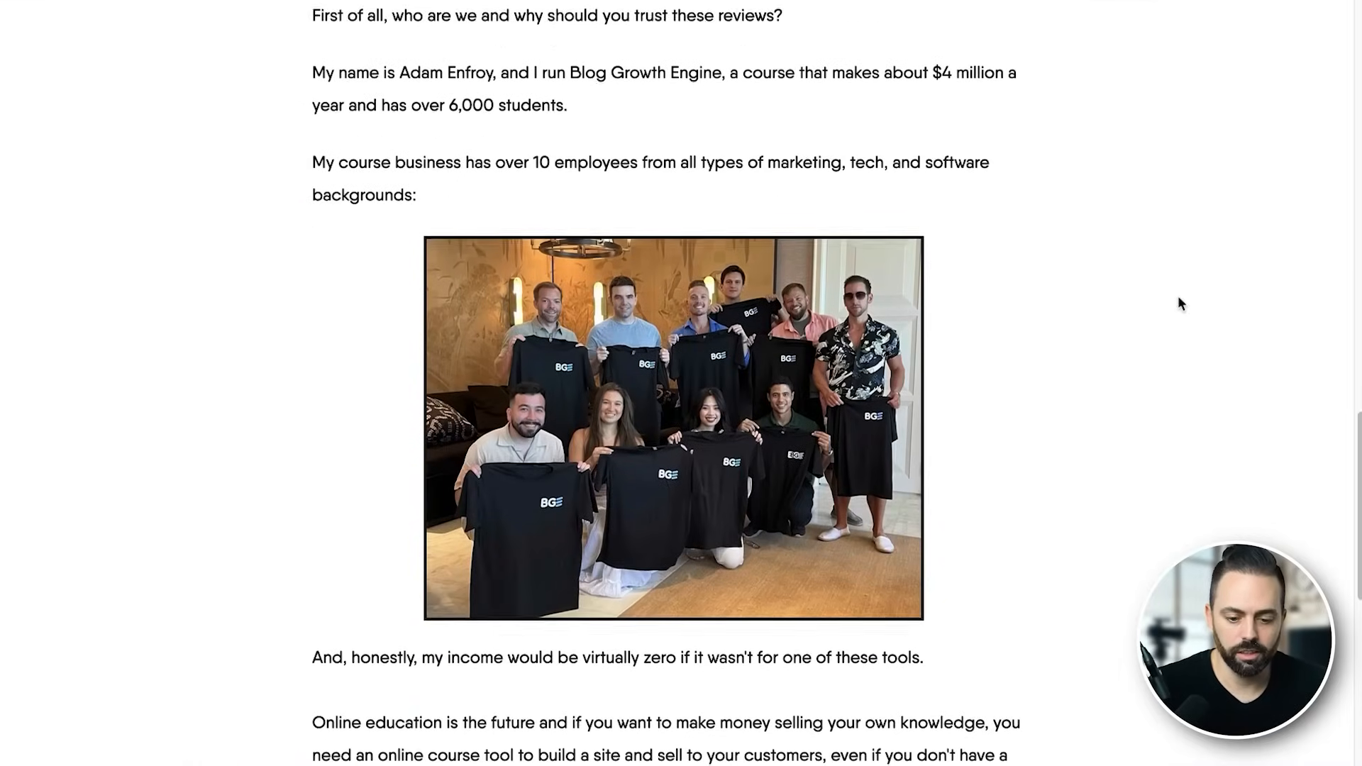
scroll(1211, 447, "down", 4)
scroll(1207, 338, "up", 20)
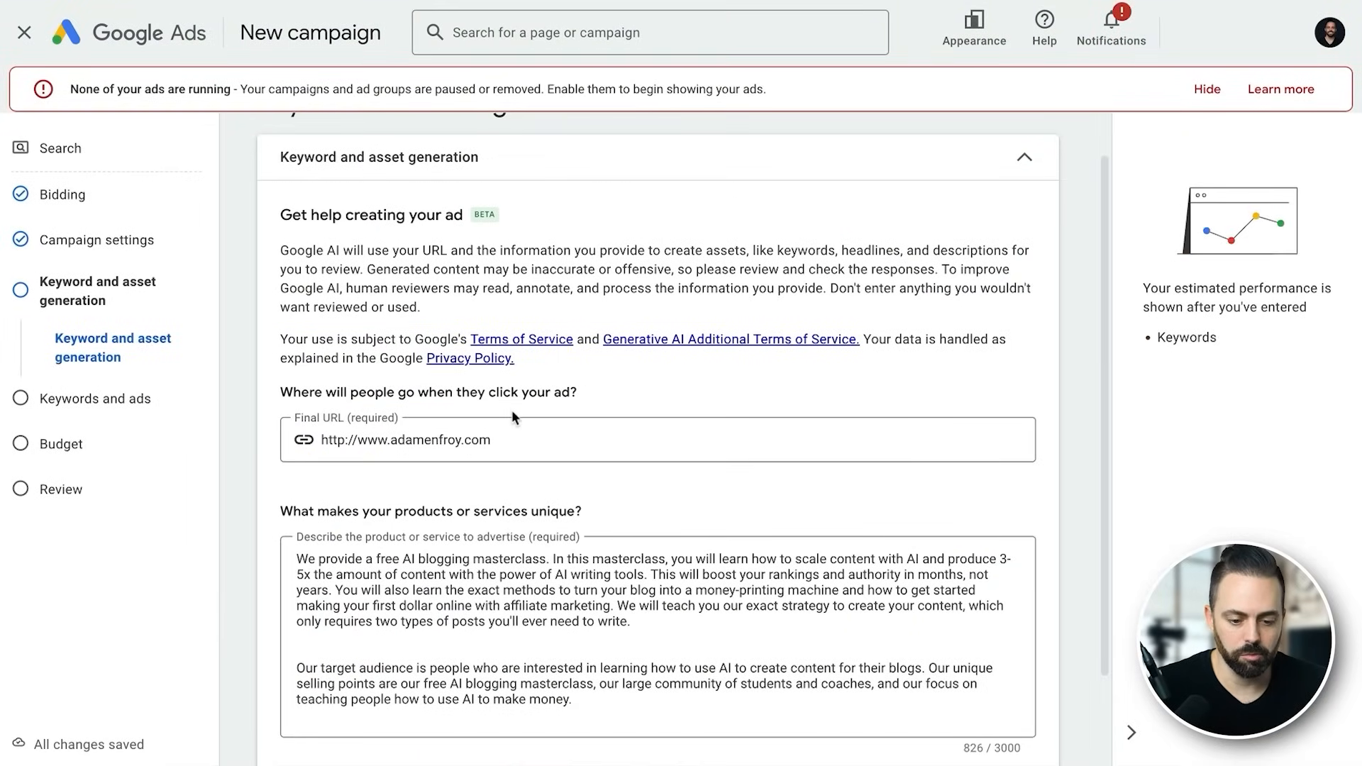
left_click(512, 440)
key("ctrl+a")
type("https://www.adamenfroy.com/top-online-course-platforms-lp")
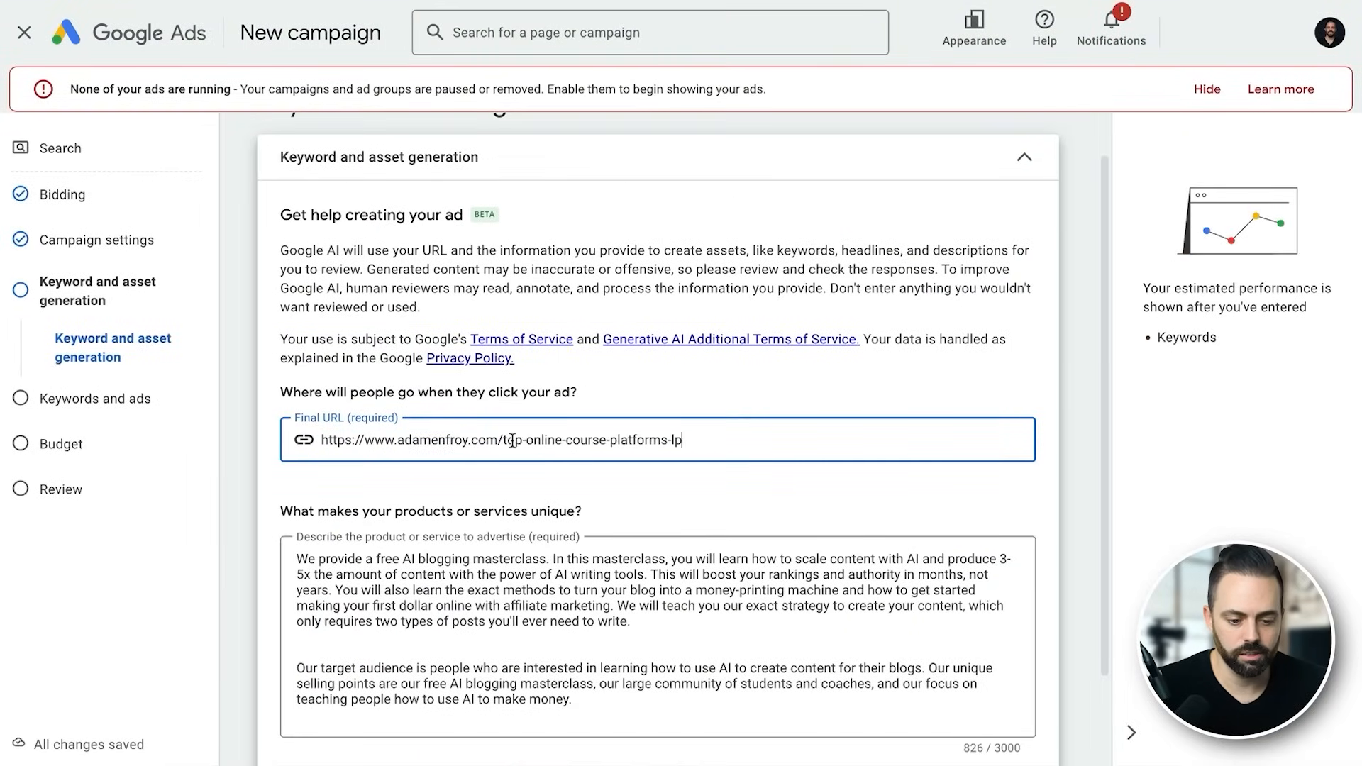
left_click(687, 512)
Clear the prefilled text describing the product or service to advertise.
scroll(731, 511, "down", 1)
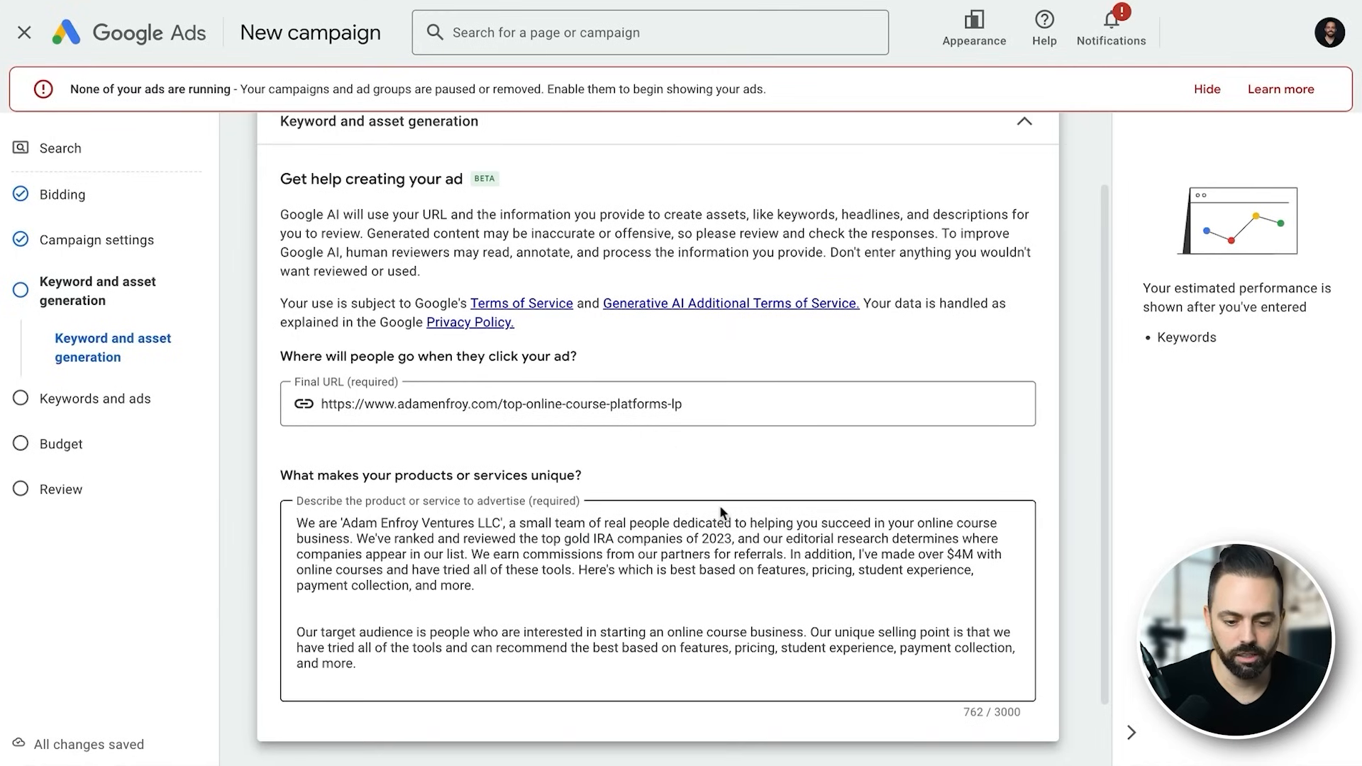
left_click_drag(409, 677, 297, 523)
key("BackSpace")
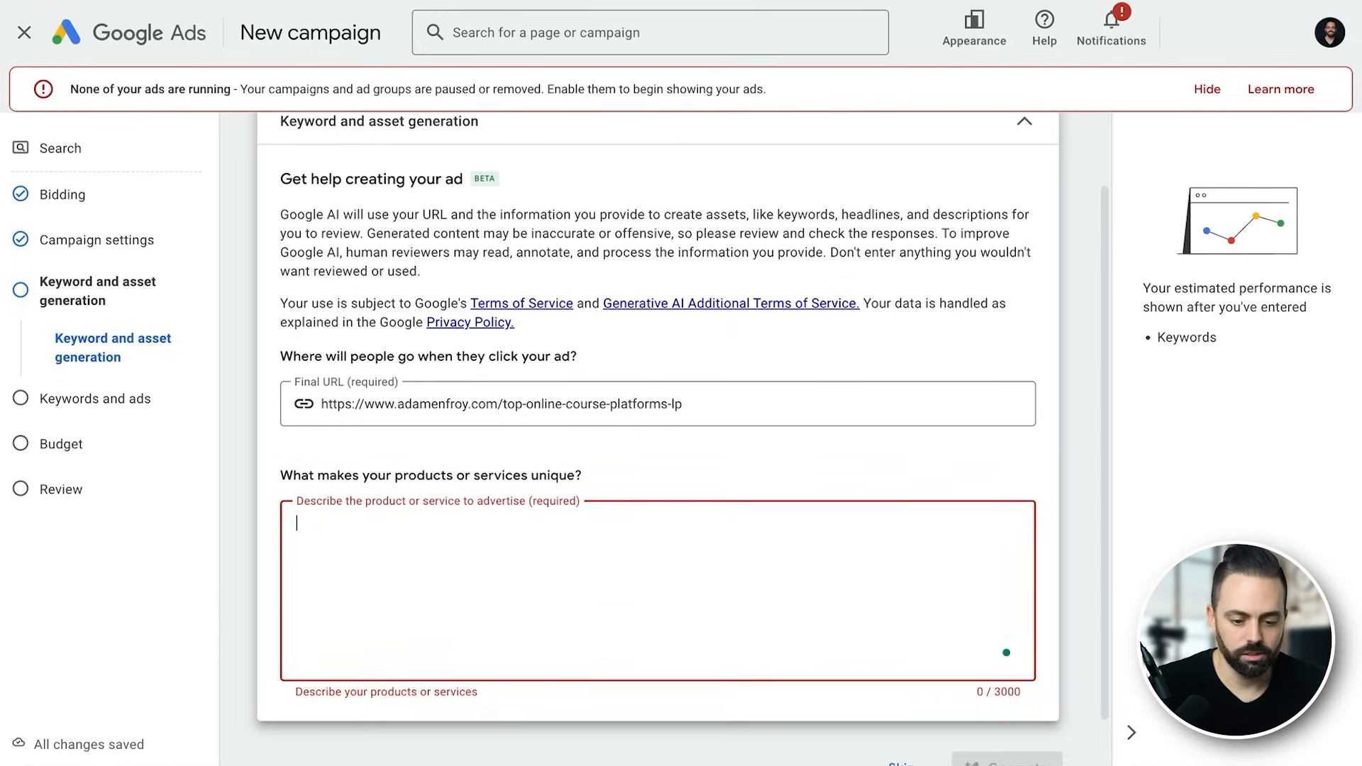
left_click(681, 566)
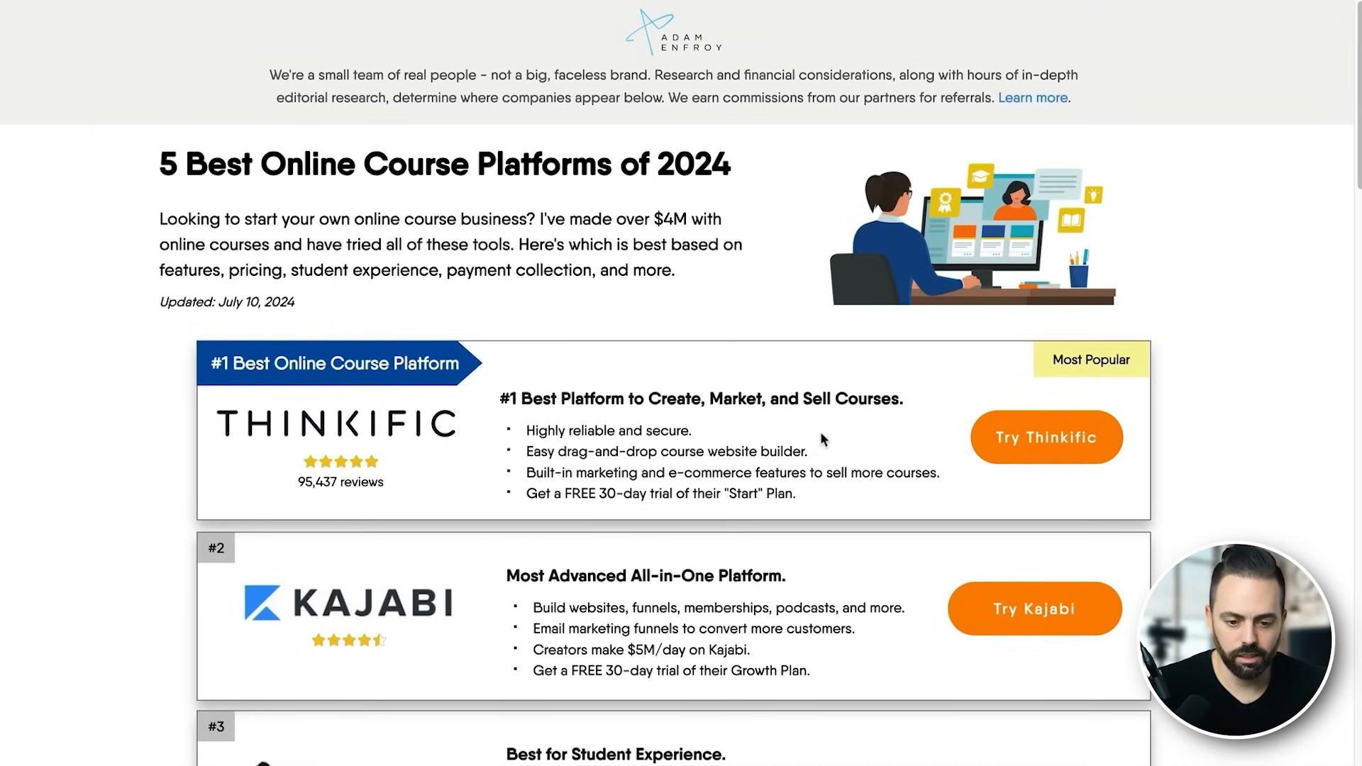
Copy the landing page paragraphs from "Our team of researchers" through the sentence about the employees' backgrounds.
scroll(818, 436, "down", 15)
scroll(816, 440, "up", 4)
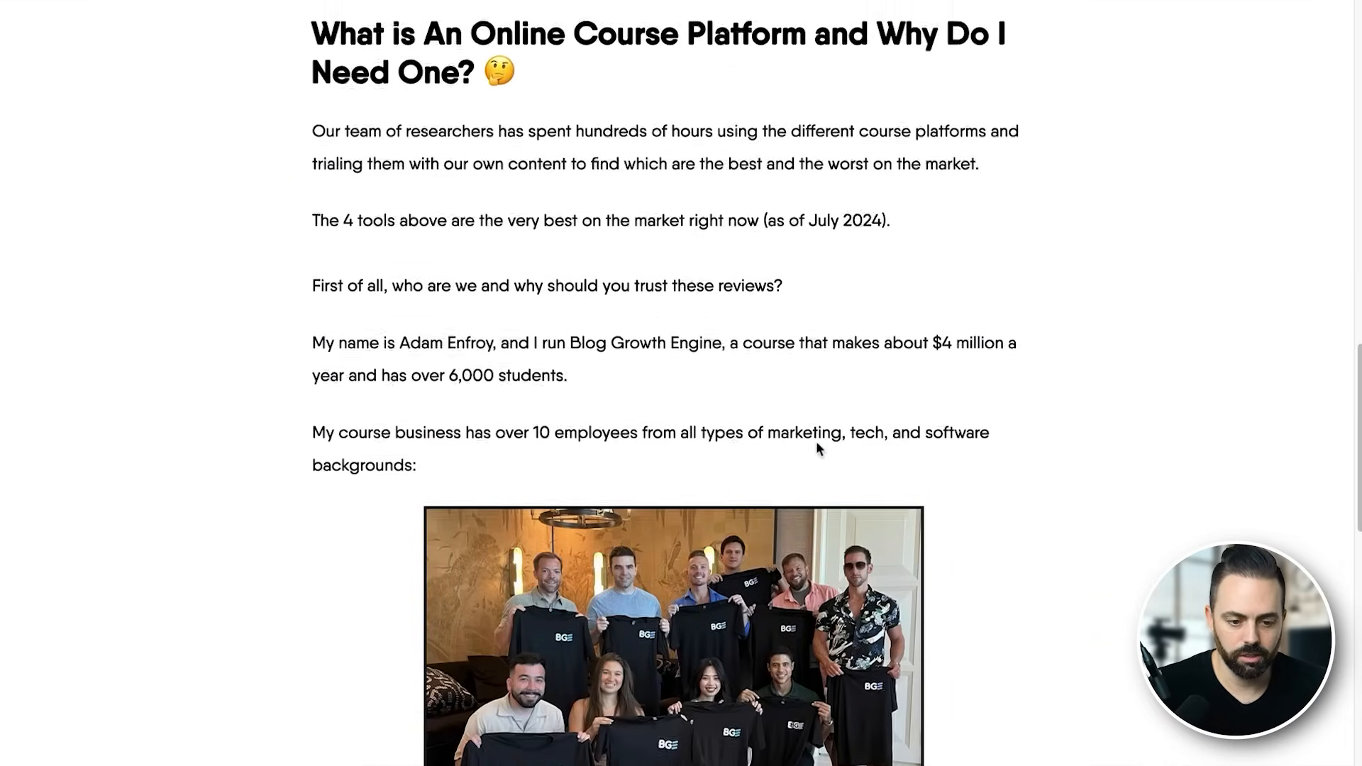
left_click_drag(307, 291, 418, 624)
key("ctrl+c")
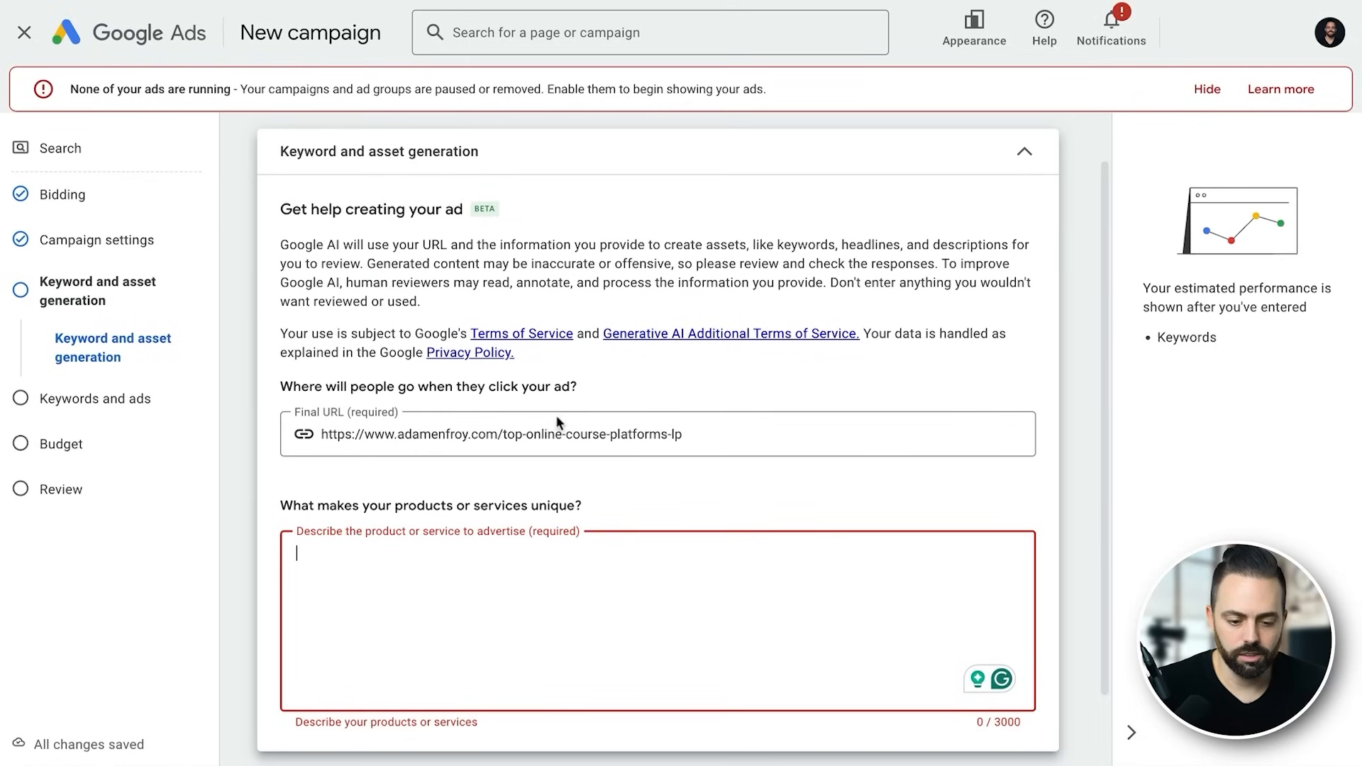
Start the product description with "We are reviewing the best online course platforms." and paste the copied landing page text after it.
type("We are r")
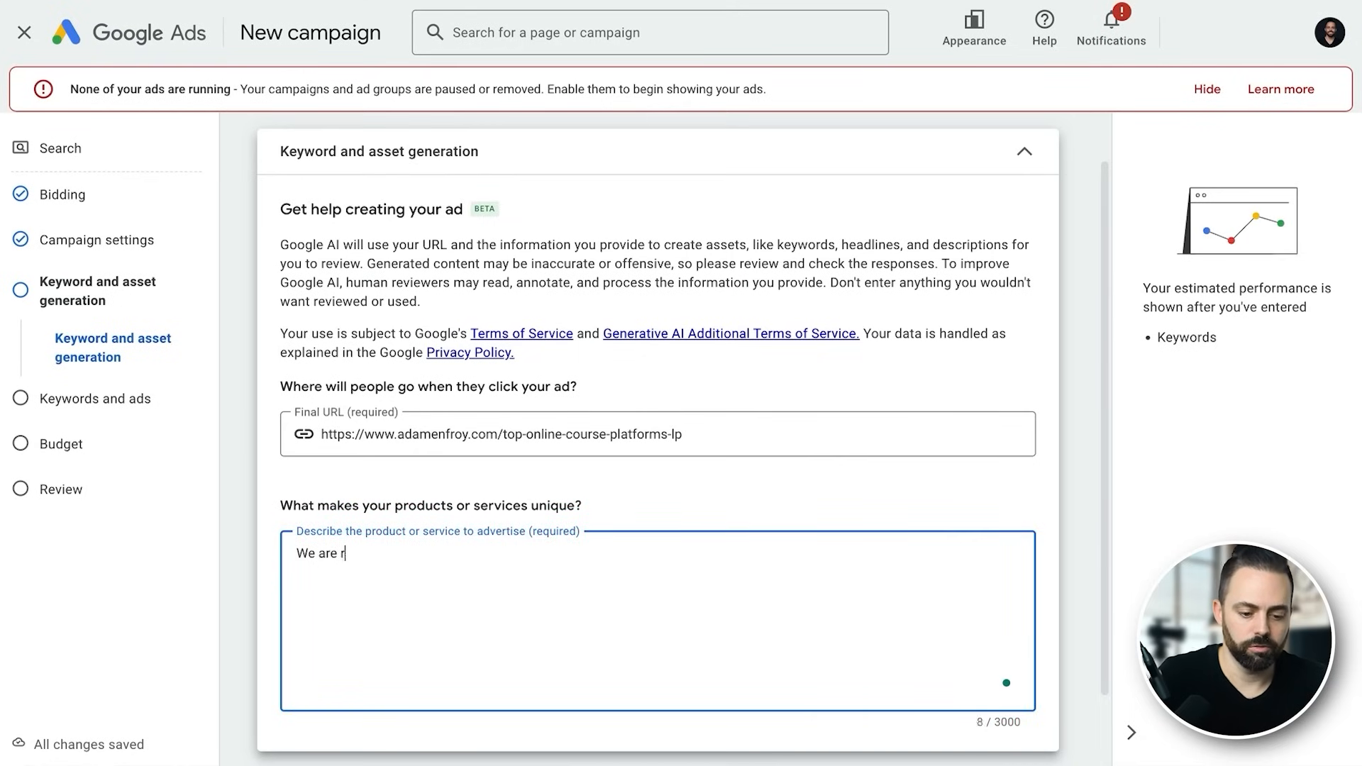
type("eviewing the best online course pl")
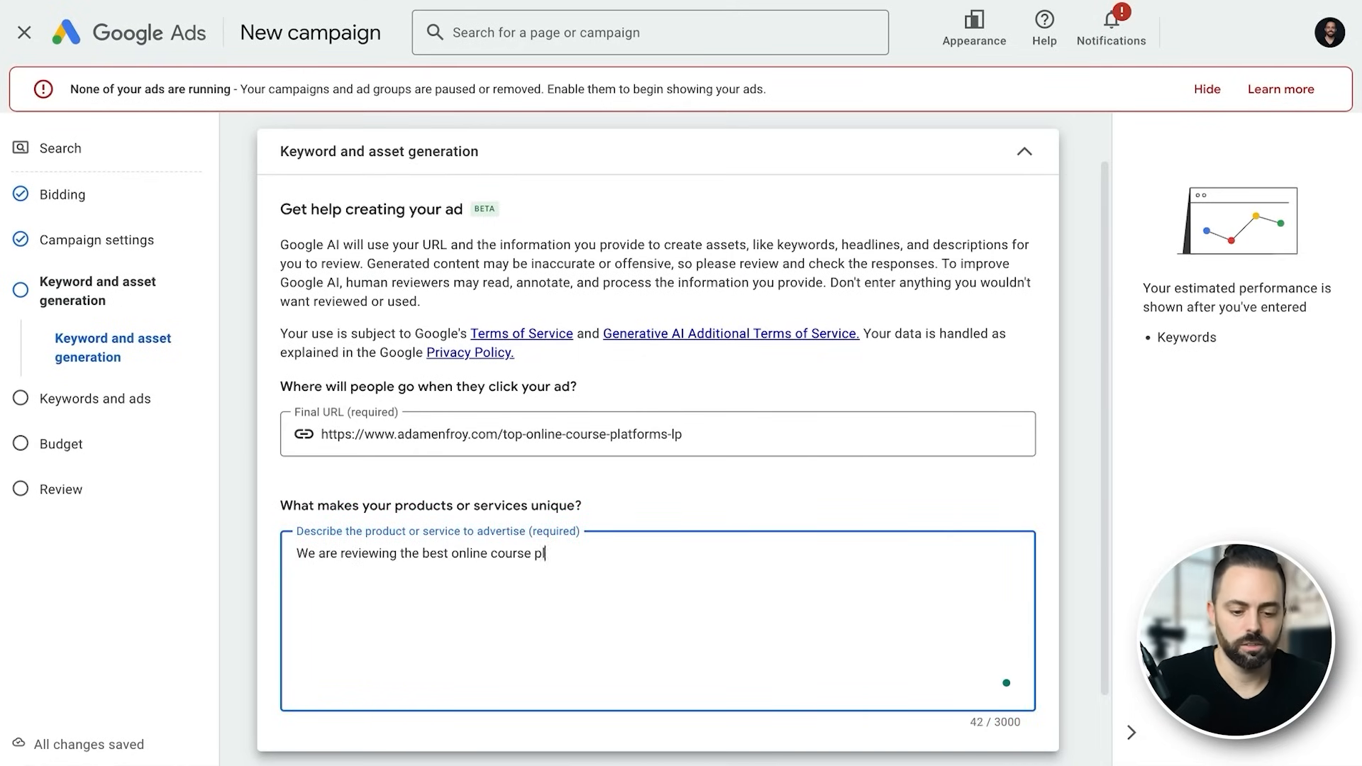
type("atforms.")
key("ctrl+v")
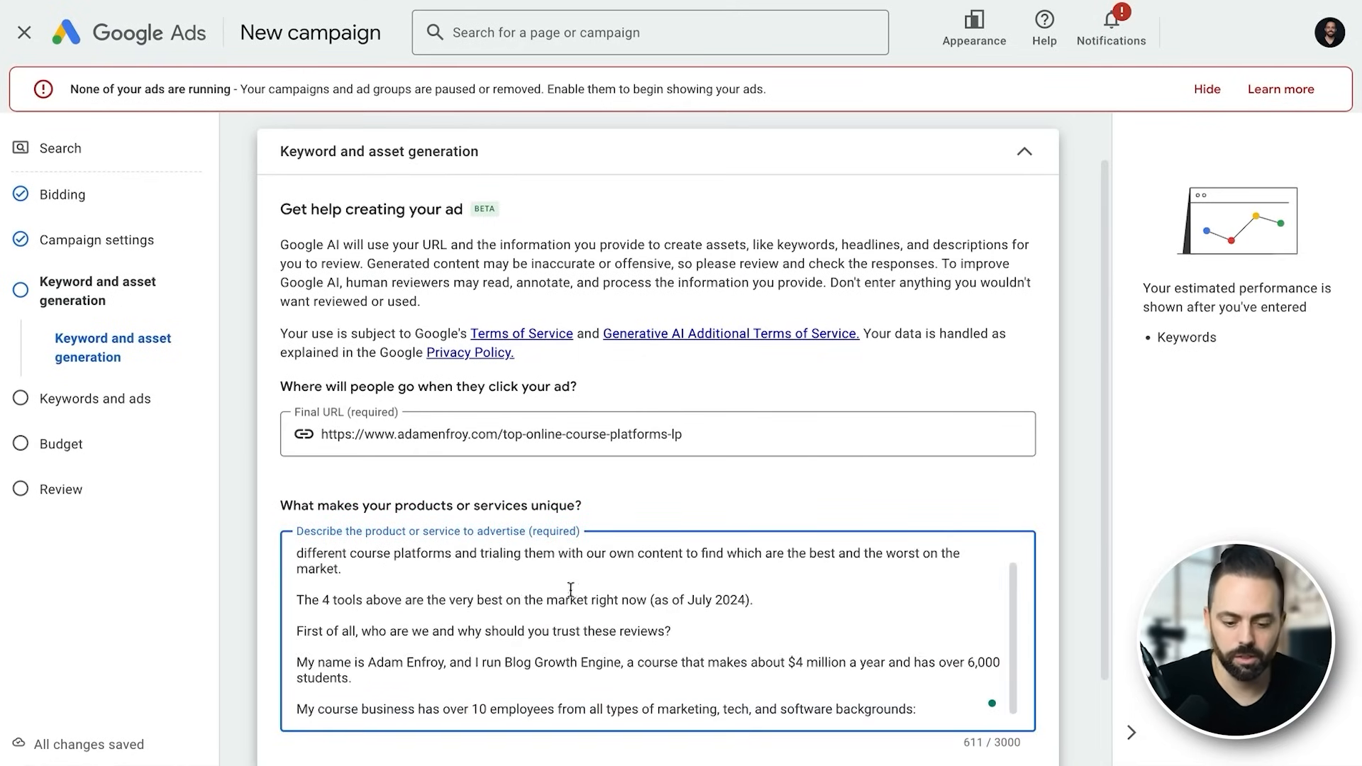
Update the description's sentence about the best tools to say 5 tools as of August 2024.
left_click(329, 600)
key("BackSpace")
type("5")
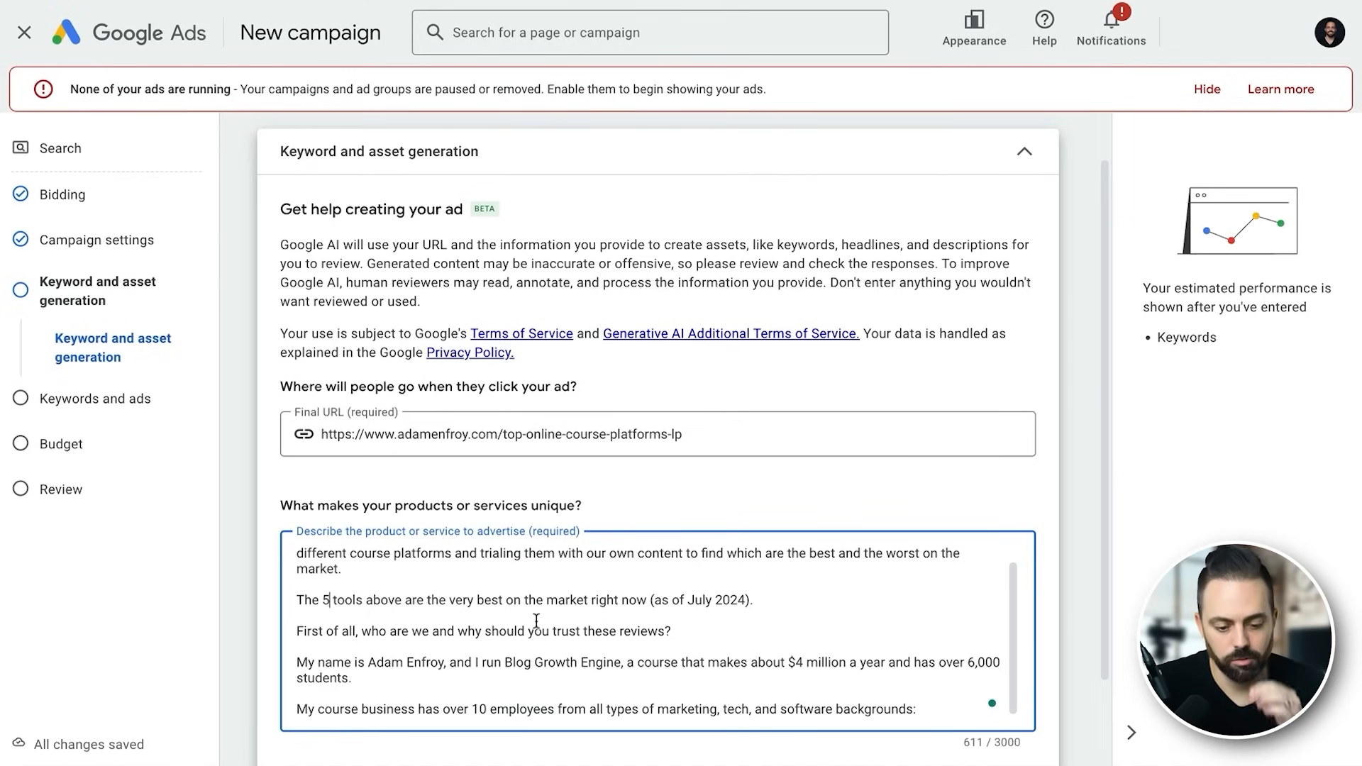
left_click(712, 601)
key("BackSpace")
key("BackSpace")
key("BackSpace")
key("BackSpace")
type("August")
Generate the keywords and assets from the description, and close the chat assistant to review the suggested keywords.
scroll(894, 632, "down", 2)
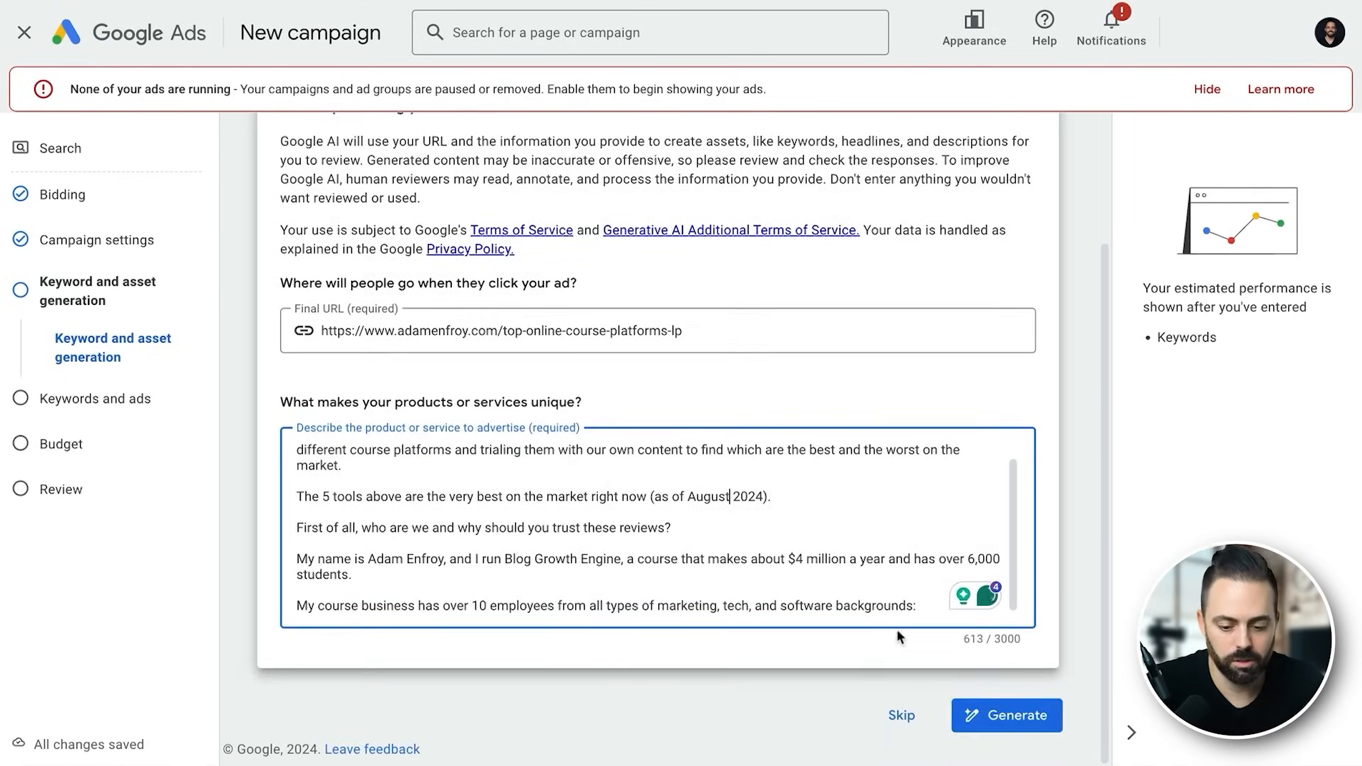
left_click(1008, 704)
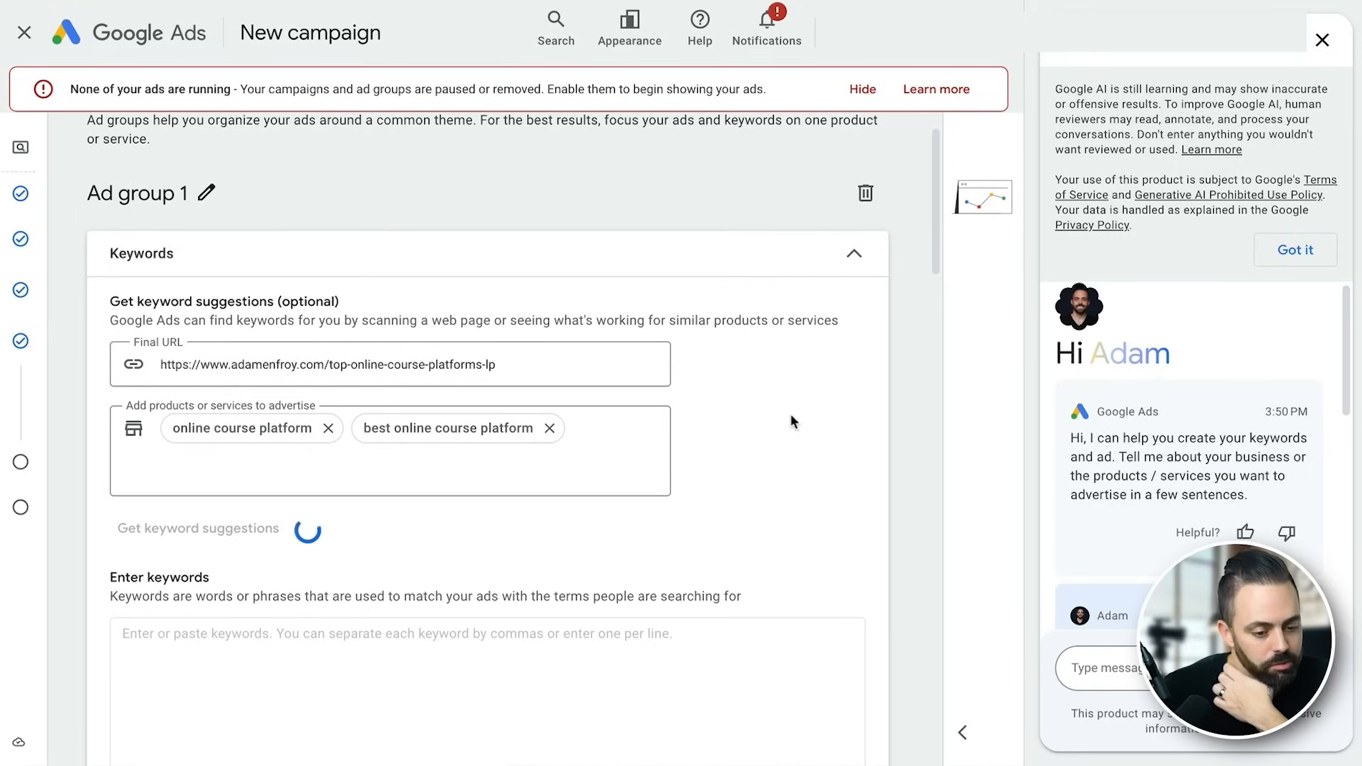
left_click(1321, 41)
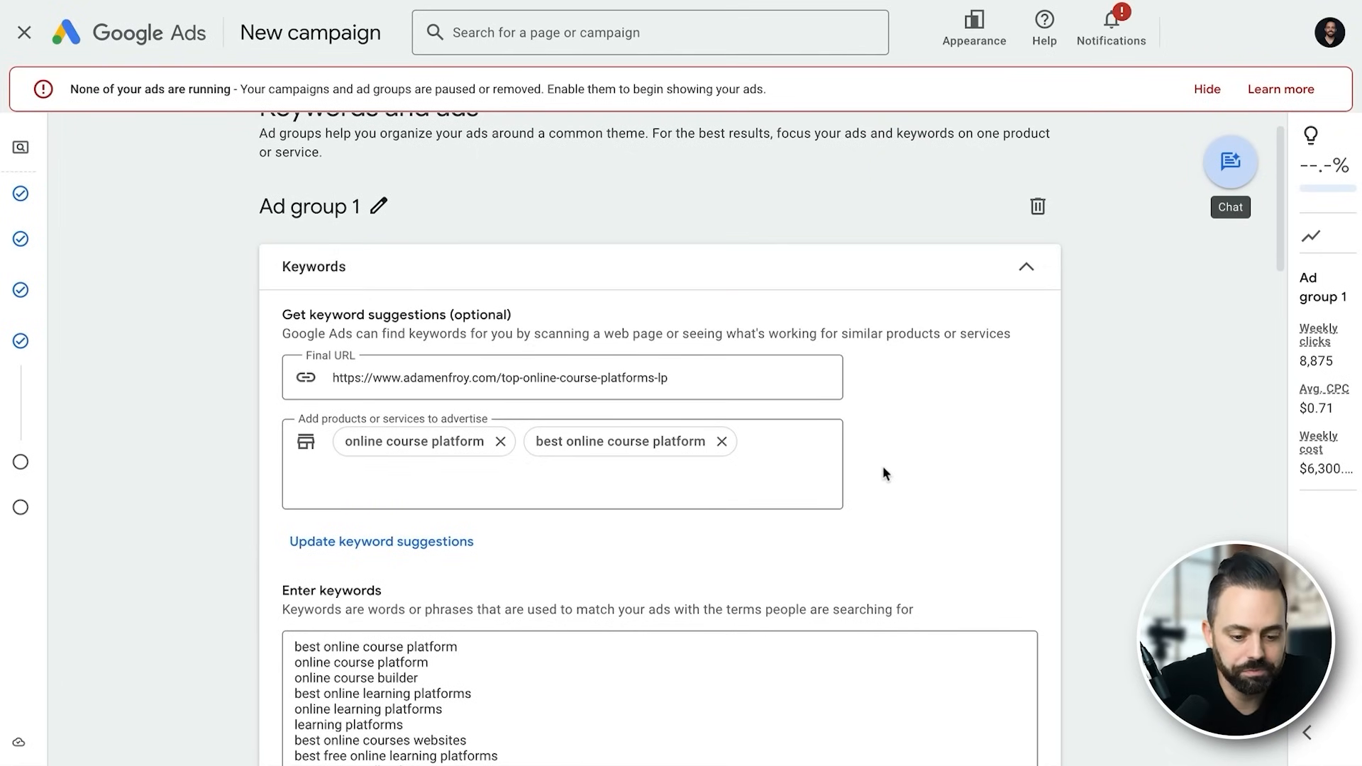
scroll(926, 457, "down", 3)
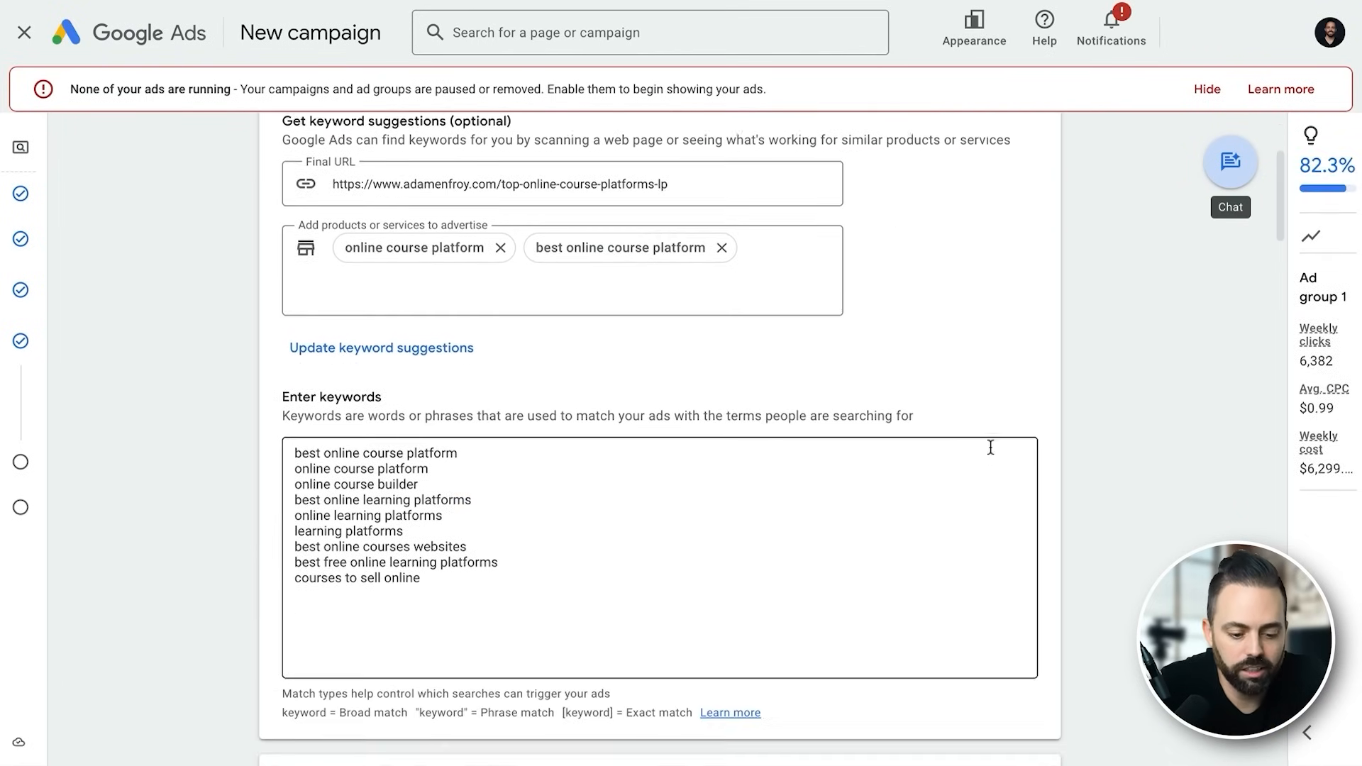
scroll(539, 510, "down", 1)
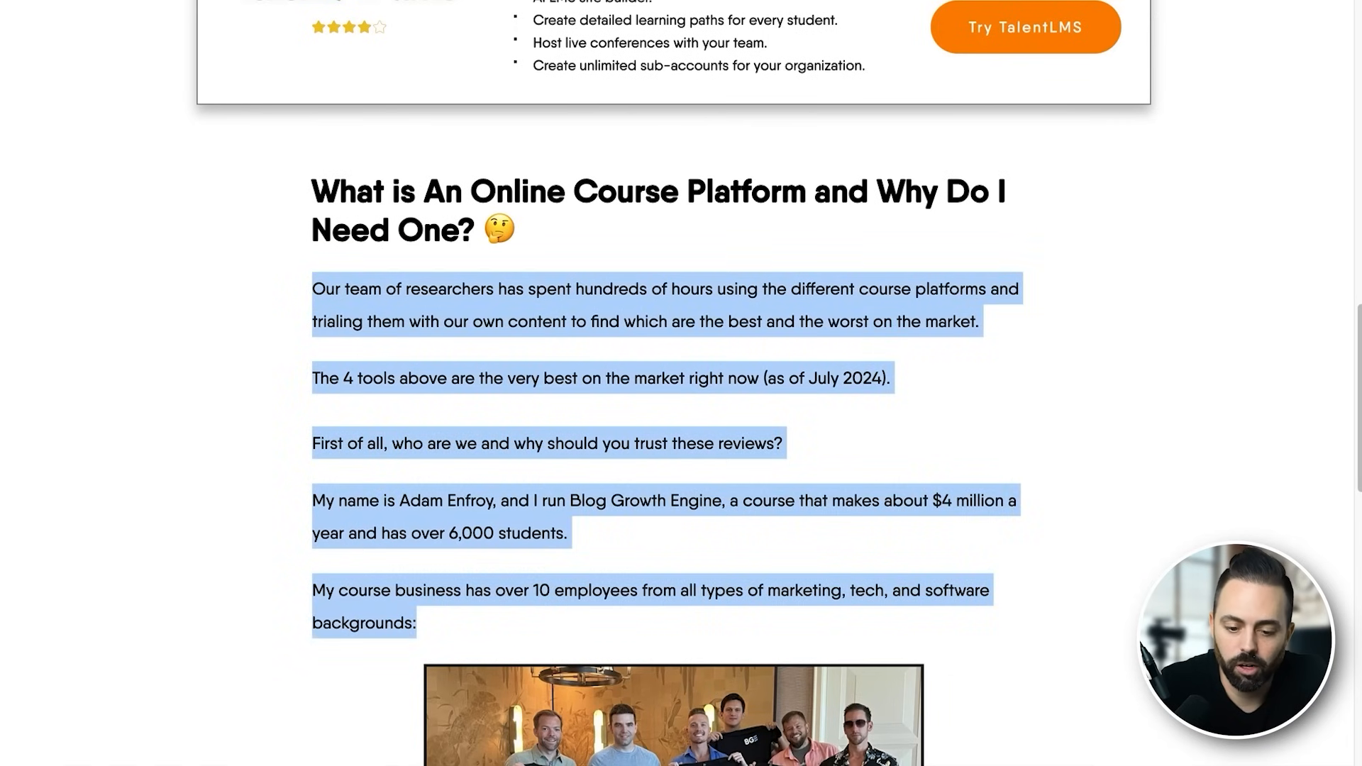
Examine the ranked online course platforms on the landing page for comparison with the suggested keywords.
left_click(860, 212)
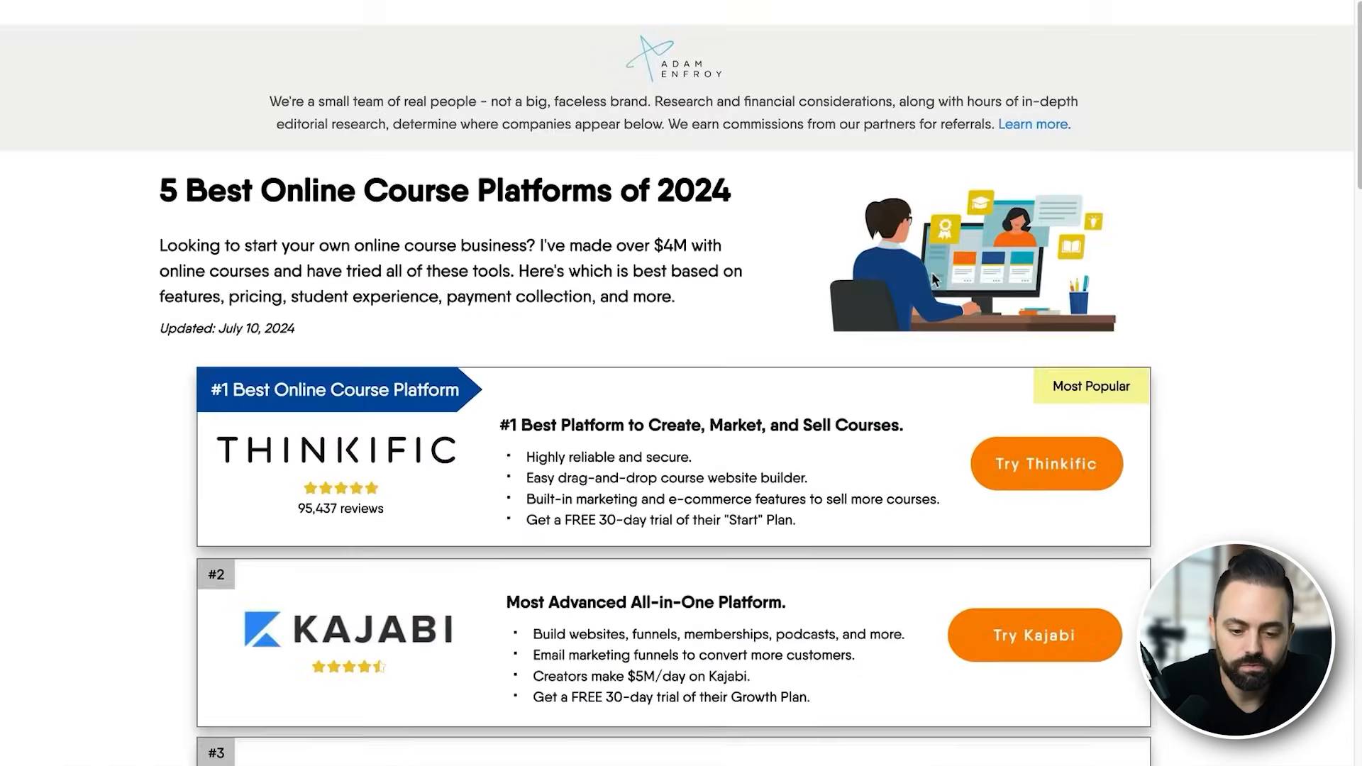
scroll(950, 294, "down", 1)
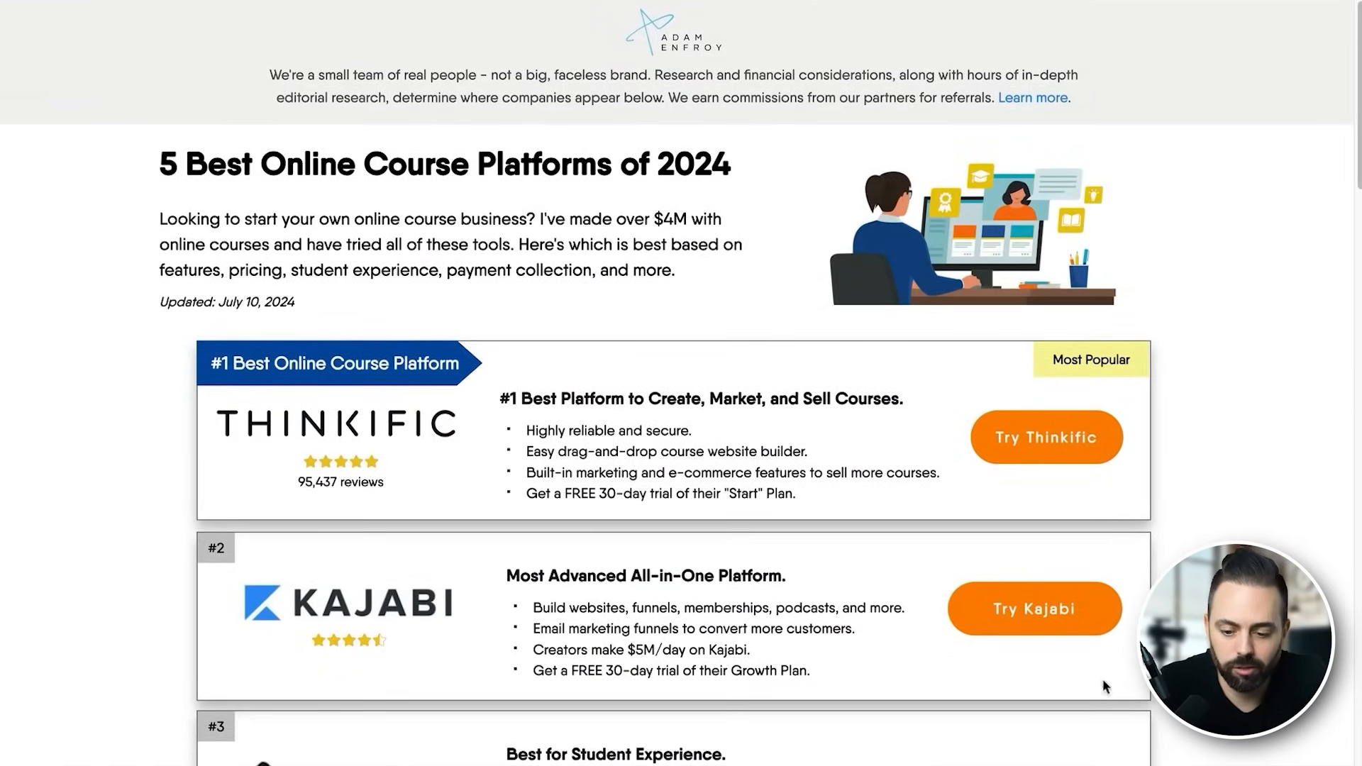
scroll(1105, 688, "down", 2)
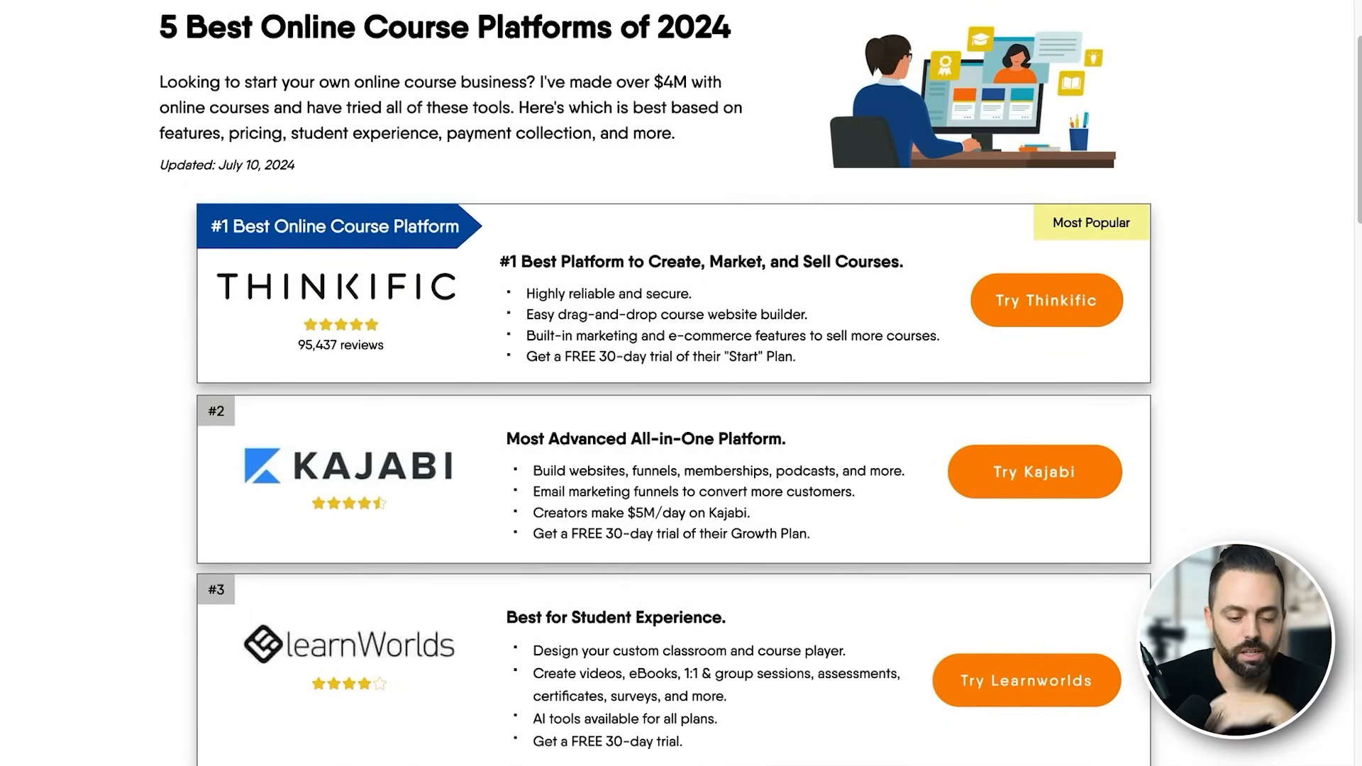
left_click(802, 1)
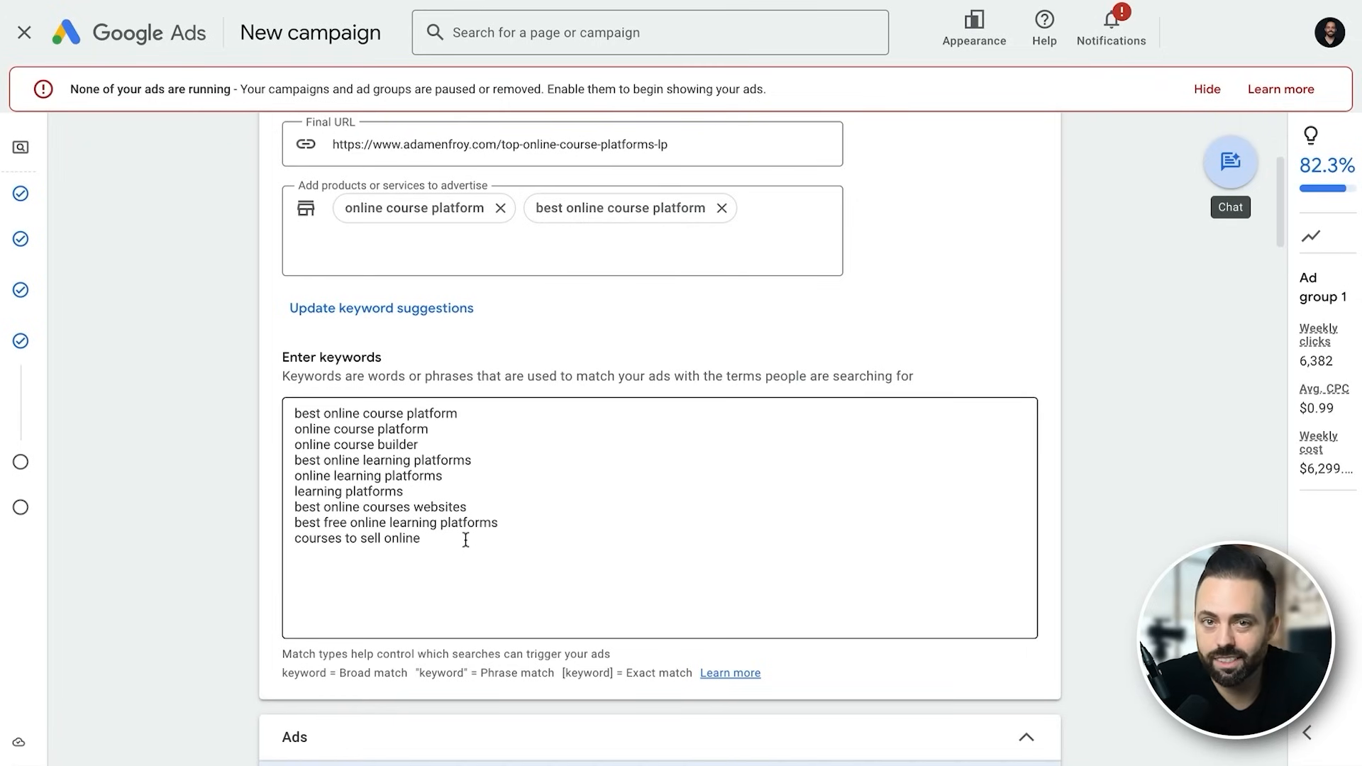
Add thinkific as a new keyword on the first line of the ad group's keyword list.
left_click(293, 412)
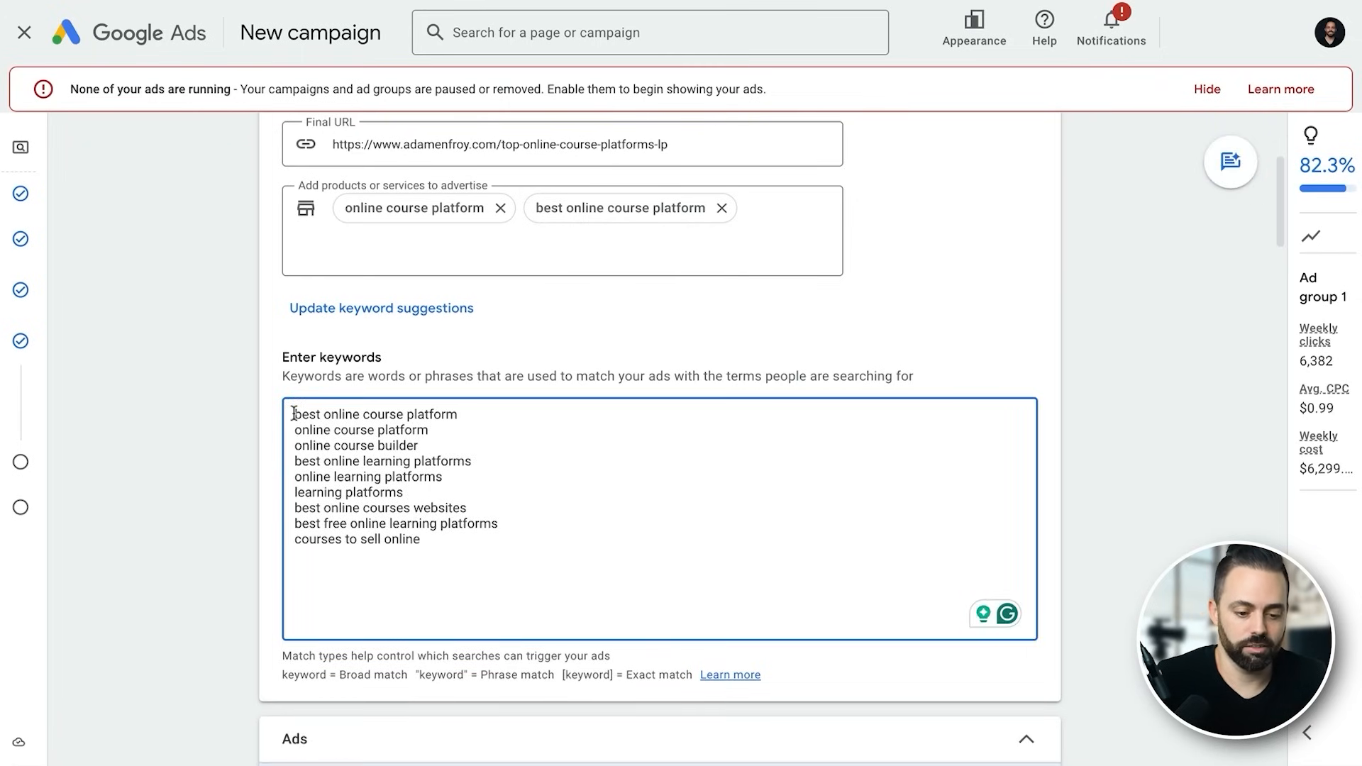
type("thinkific")
key("Return")
left_click_drag(355, 413, 254, 418)
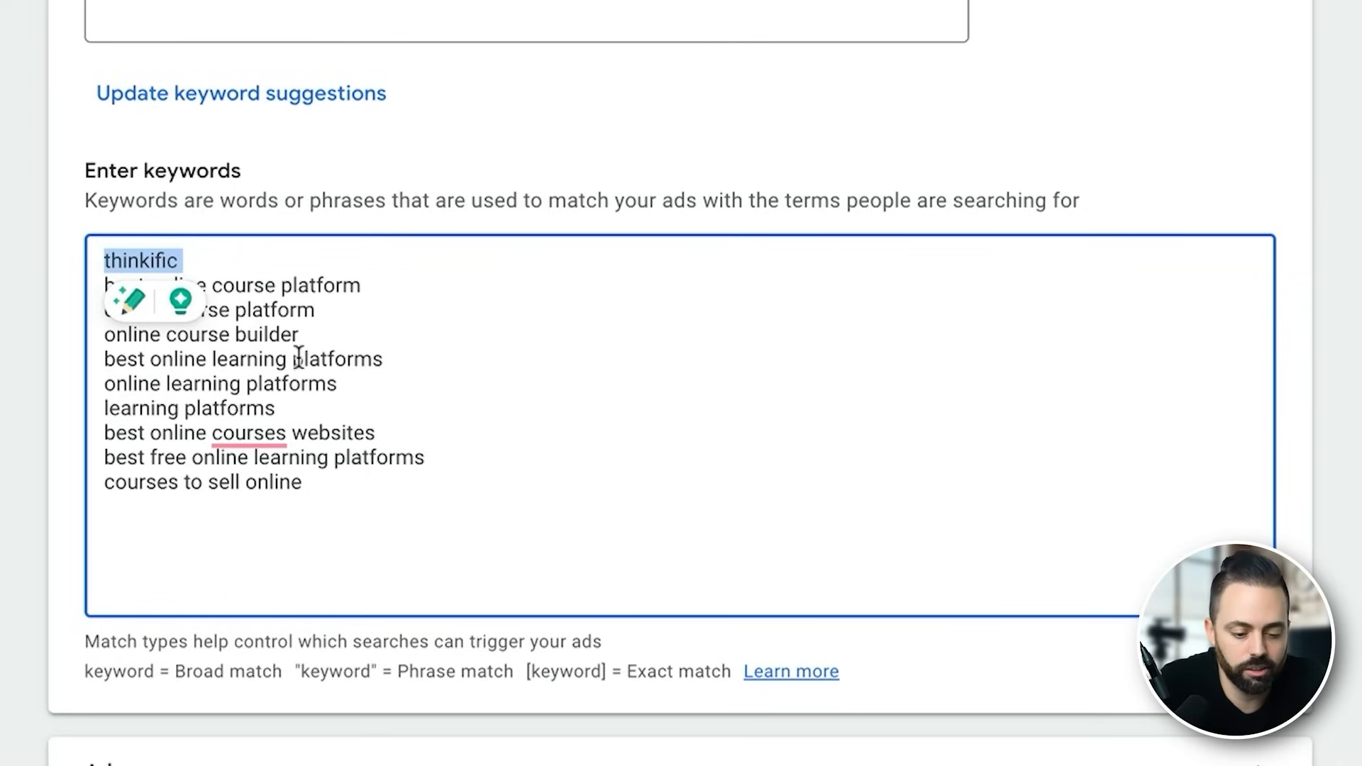
Remove the thinkific keyword and its empty line from the keyword list.
left_click(332, 316)
left_click(211, 255)
key("shift+super+Left")
key("BackSpace")
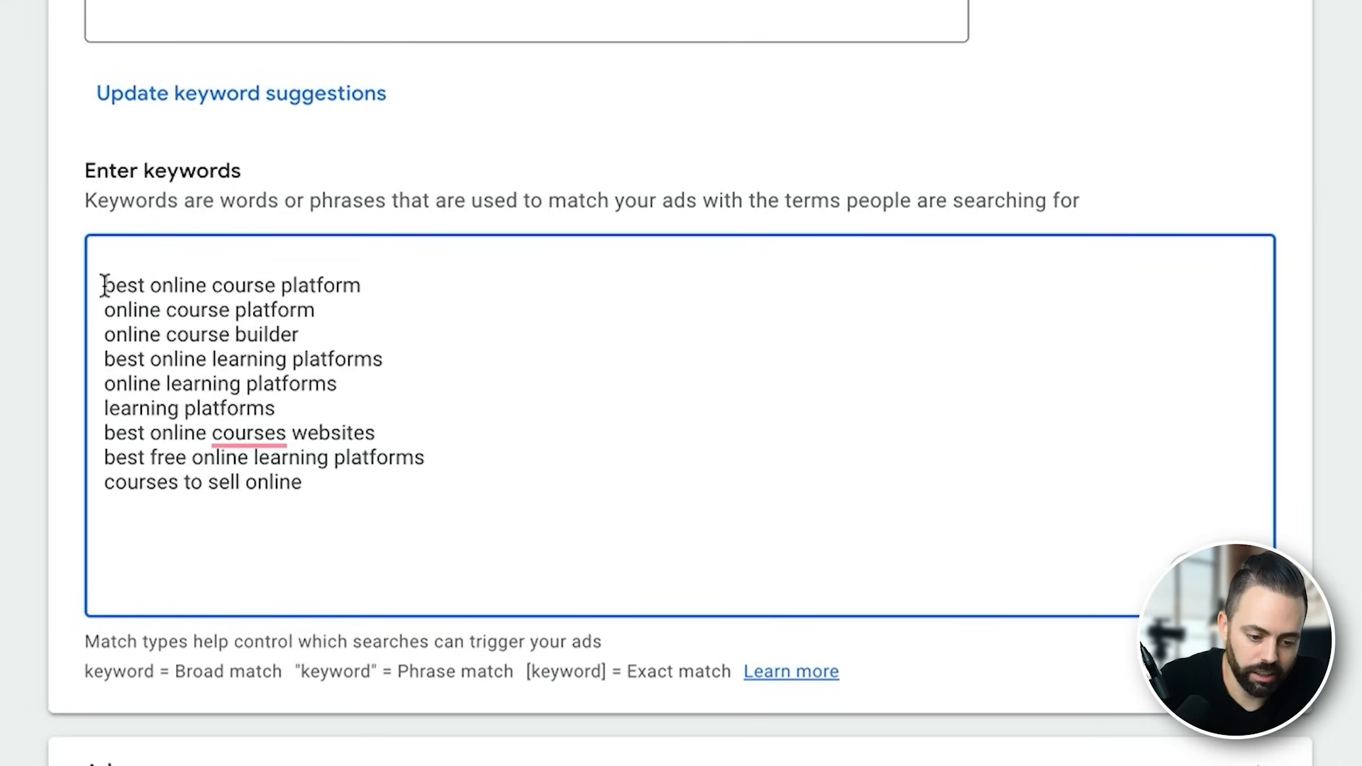
key("Delete")
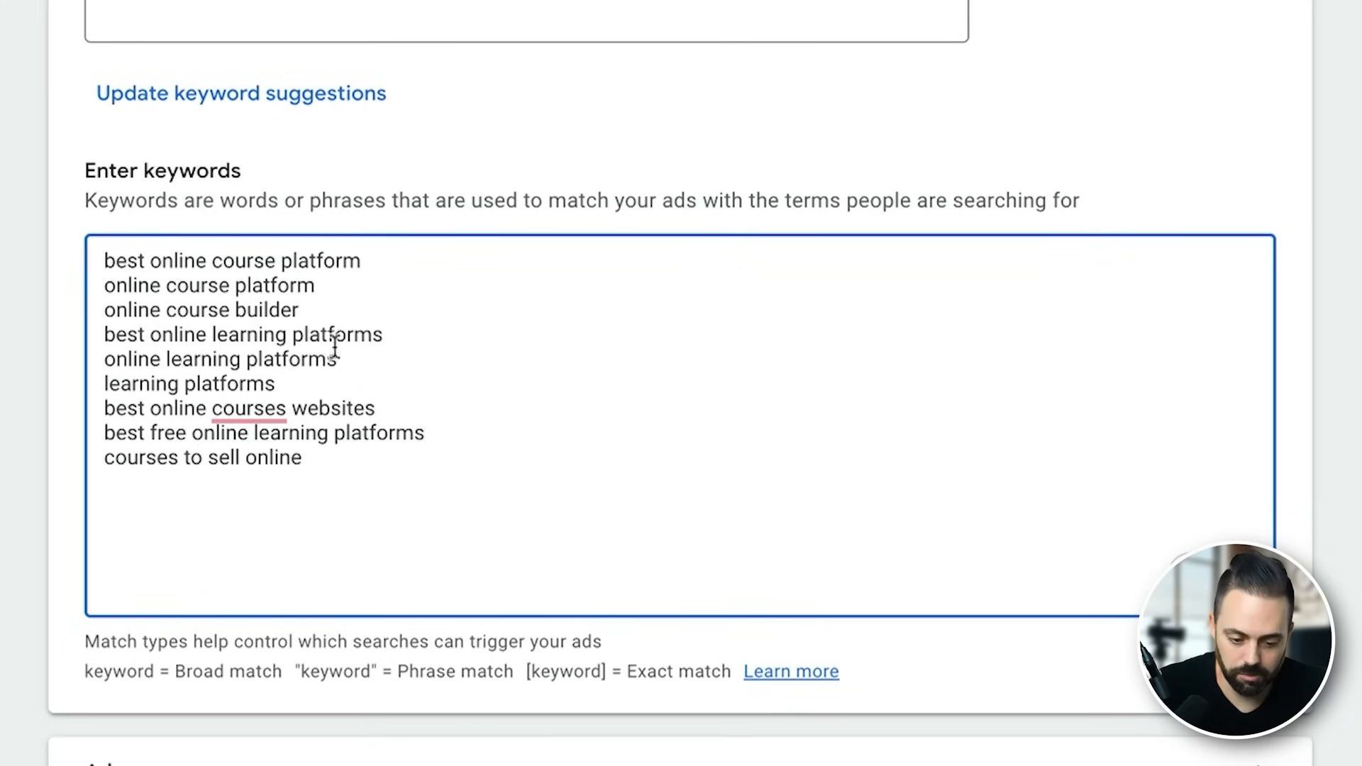
Delete the keywords from online course builder through courses to sell online from the keyword list.
left_click(364, 364)
left_click_drag(365, 365, 100, 359)
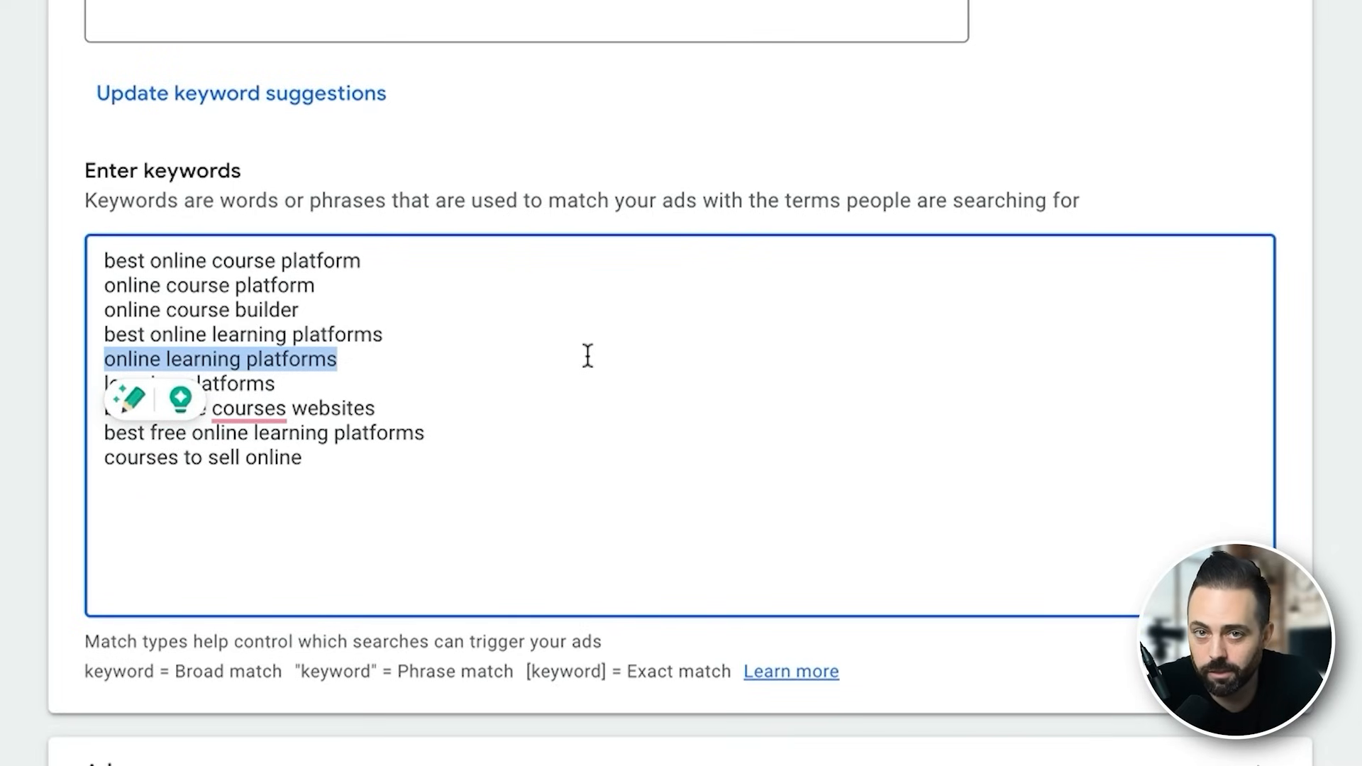
left_click_drag(359, 460, 78, 316)
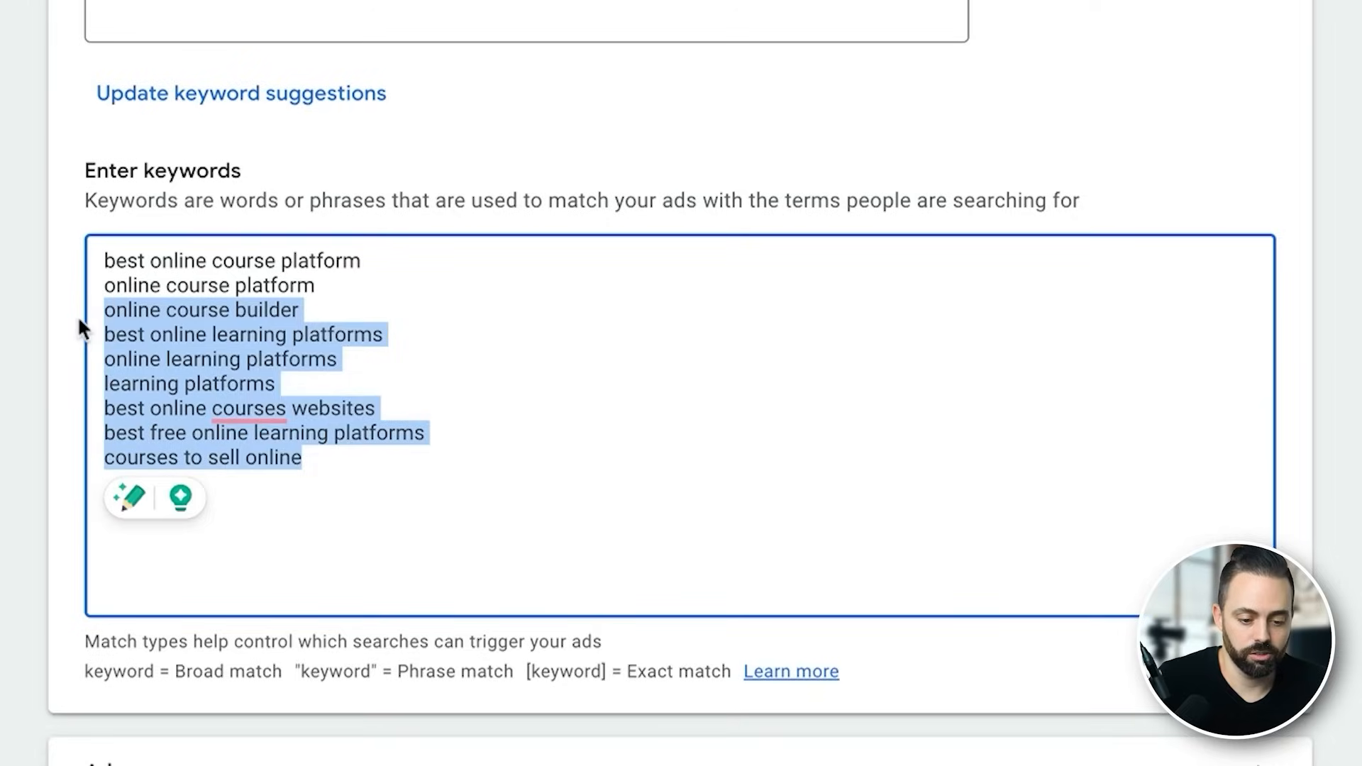
key("BackSpace")
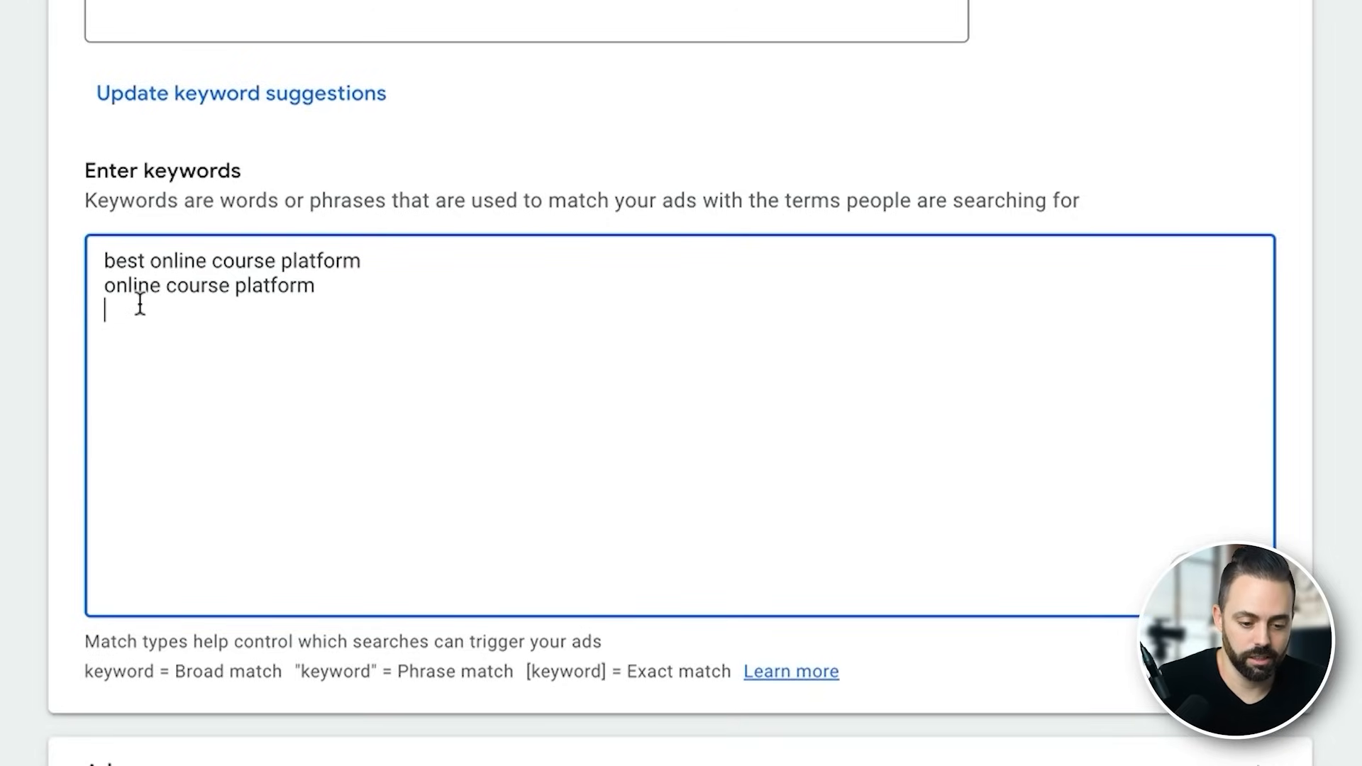
Enclose the keywords best online course platform and online course platform in square brackets to make them exact match.
left_click(103, 261)
type("[")
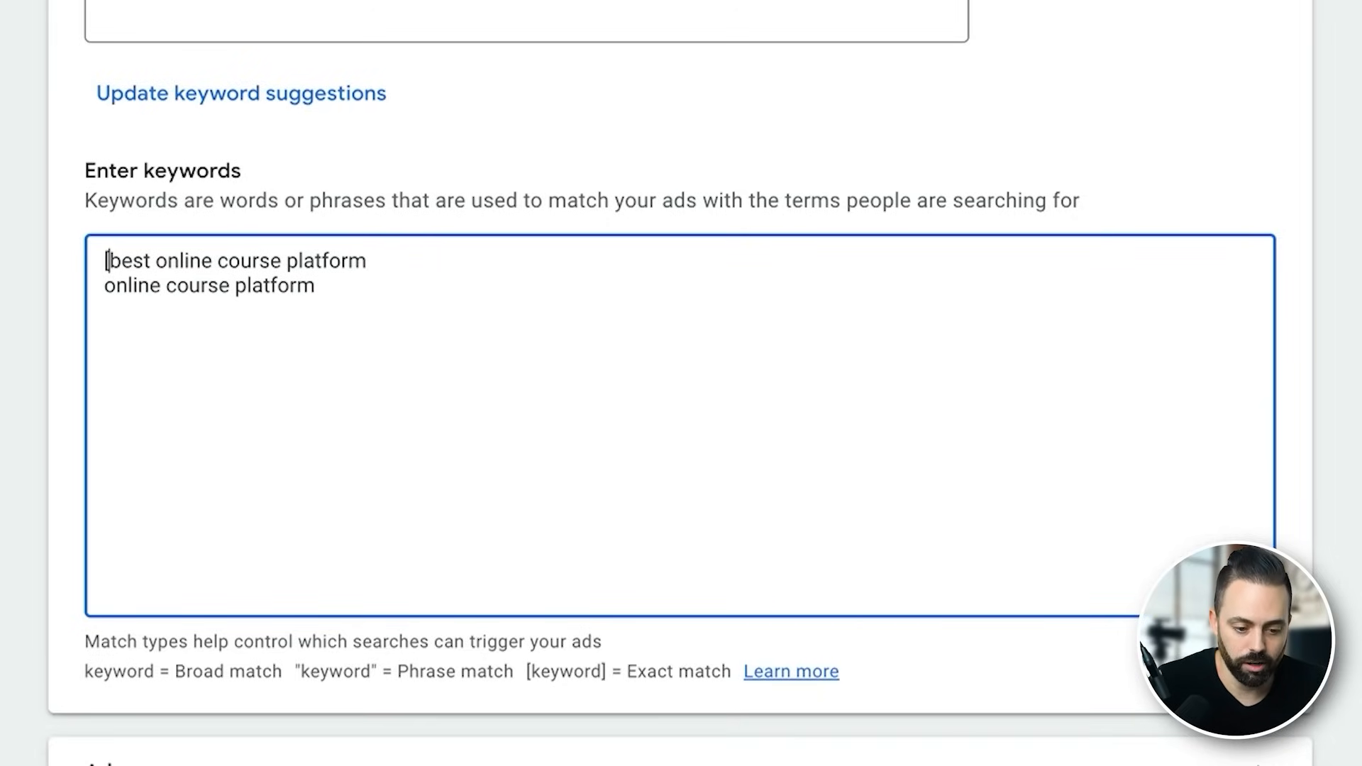
left_click(102, 285)
type("[")
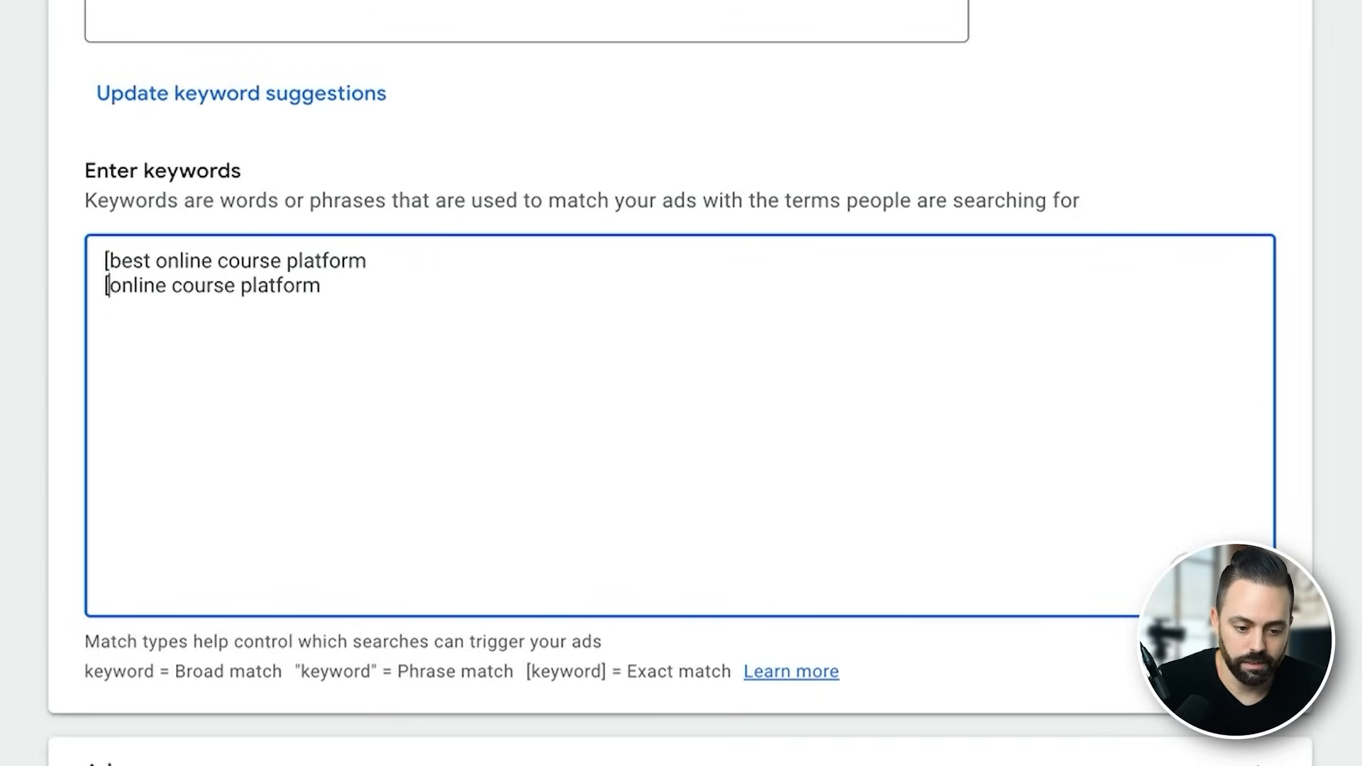
type("]")
left_click(377, 291)
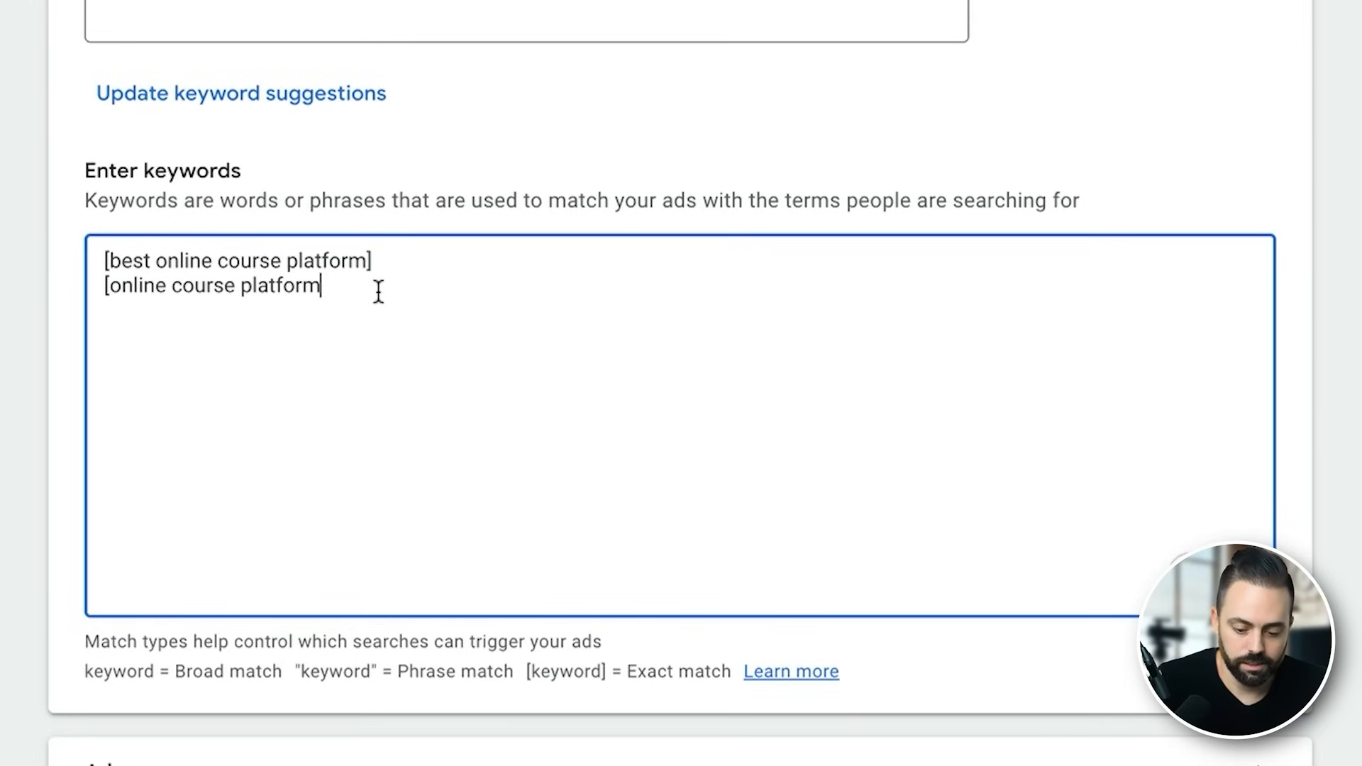
type("]")
Copy the two exact-match keywords and paste duplicates of them directly below in the keyword list.
left_click_drag(347, 307, 94, 232)
key("ctrl+c")
left_click(444, 329)
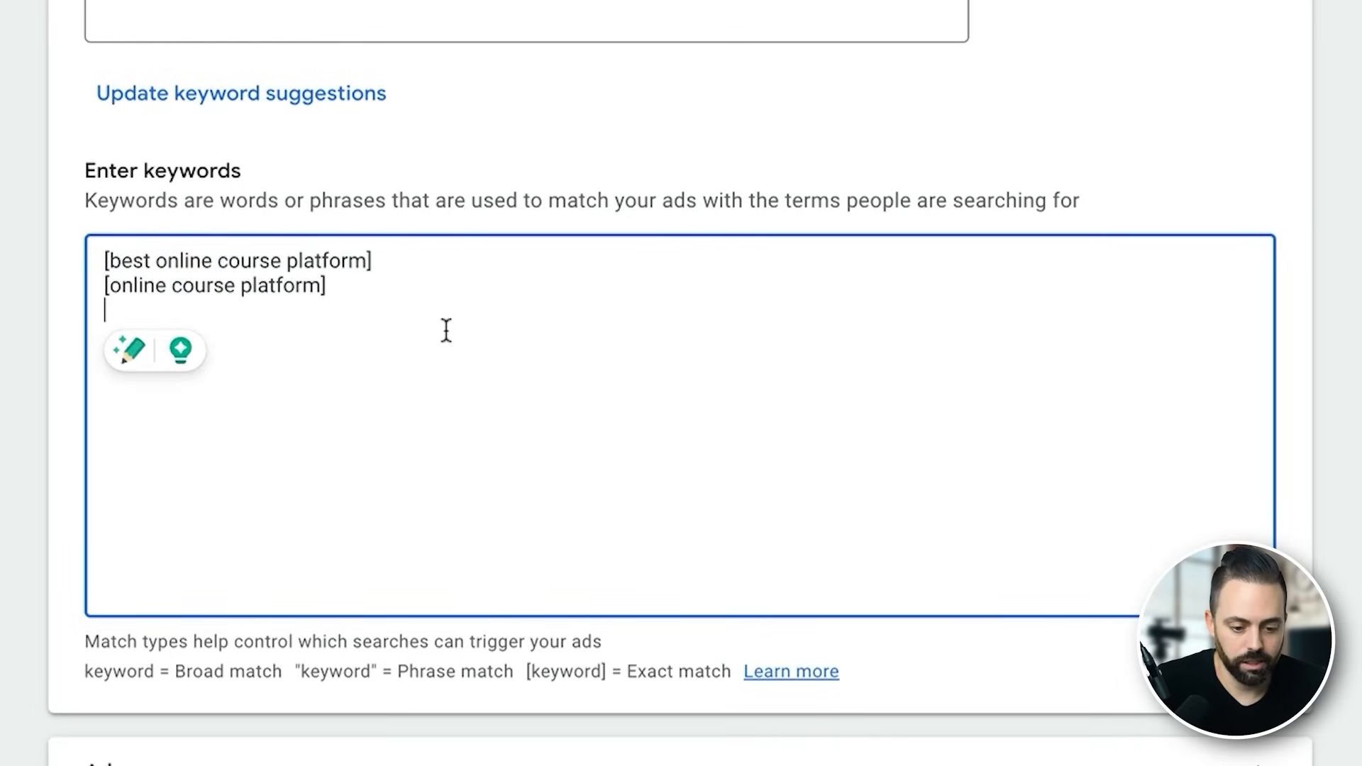
key("ctrl+v")
Replace the square brackets around the two duplicated keywords with quotation marks to make them phrase match.
left_click(417, 312)
key("BackSpace")
type("\"")
left_click(349, 339)
key("BackSpace")
type("\"")
left_click(110, 334)
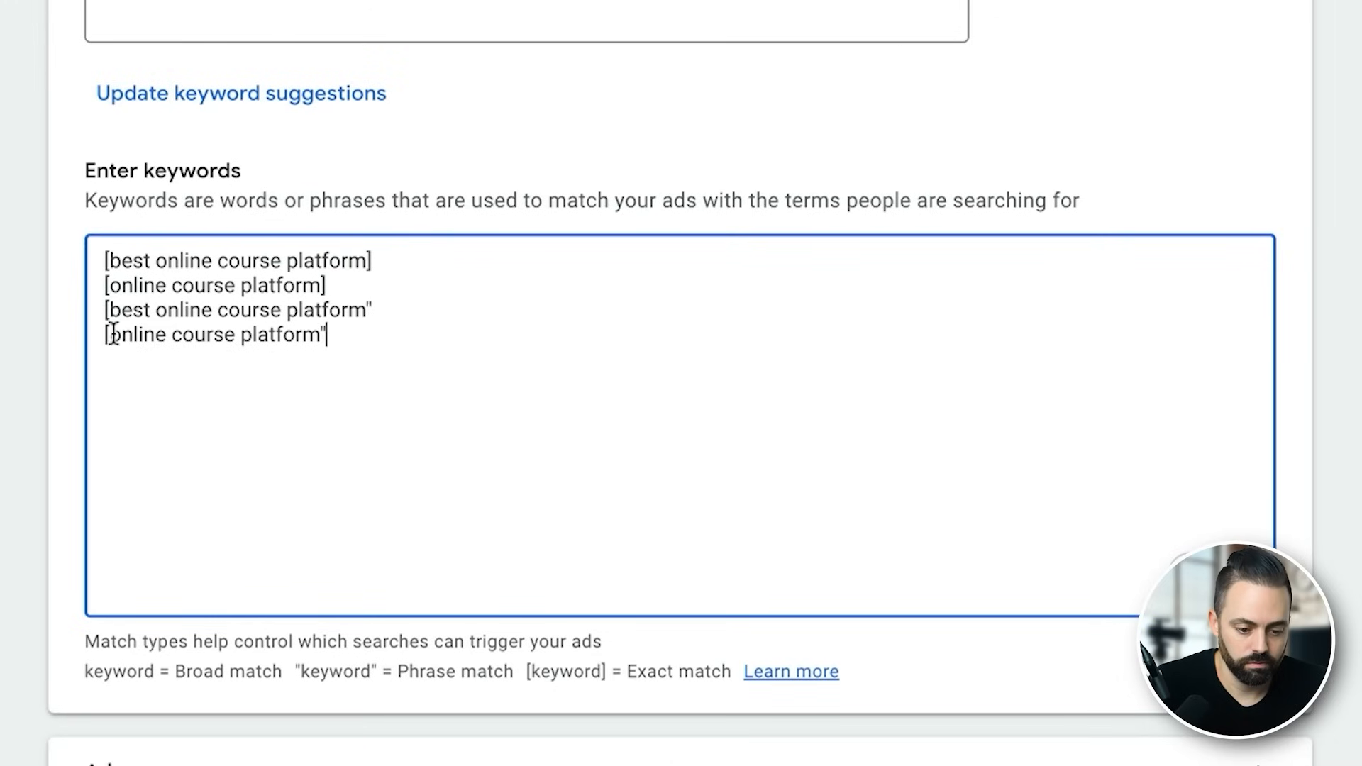
key("BackSpace")
type("\"")
left_click(110, 310)
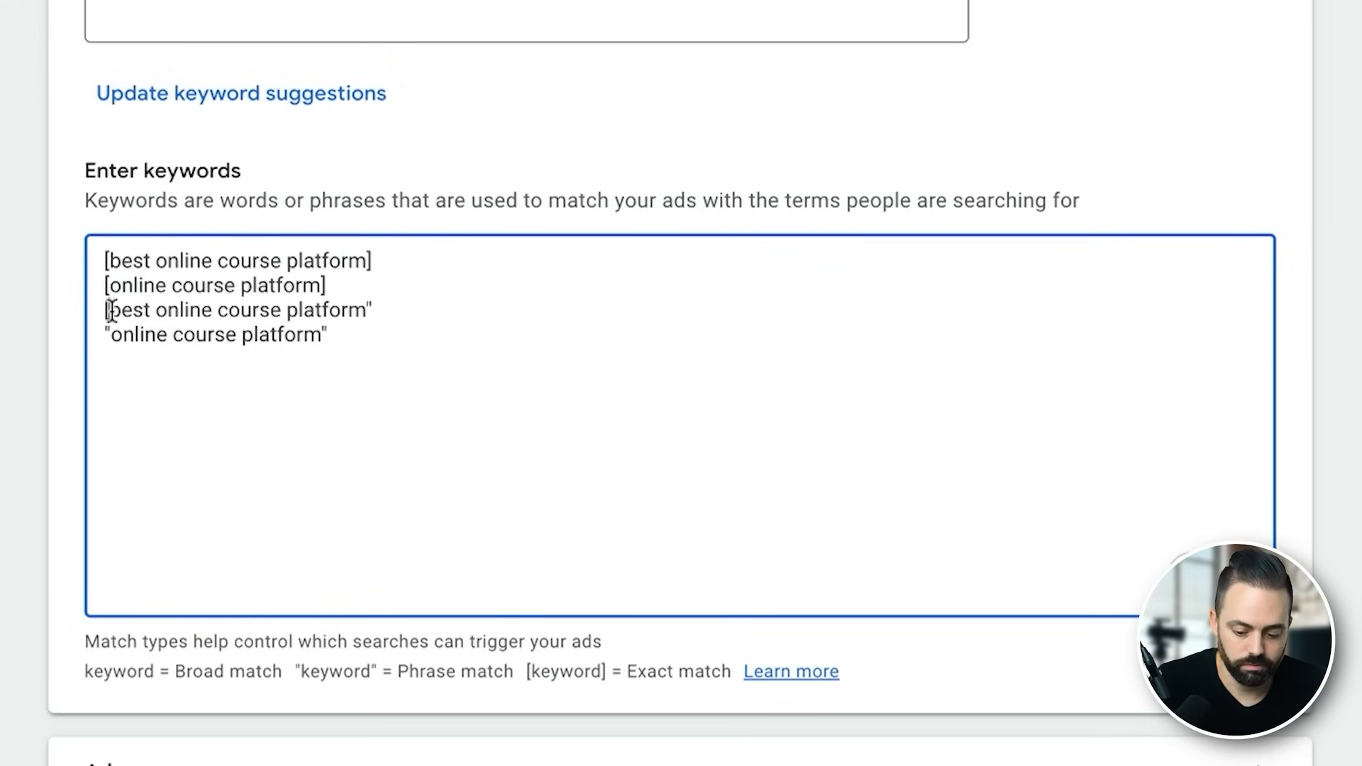
key("BackSpace")
type("\"")
left_click(371, 334)
key("Return")
scroll(1241, 231, "down", 1)
scroll(972, 230, "down", 3)
scroll(972, 231, "up", 2)
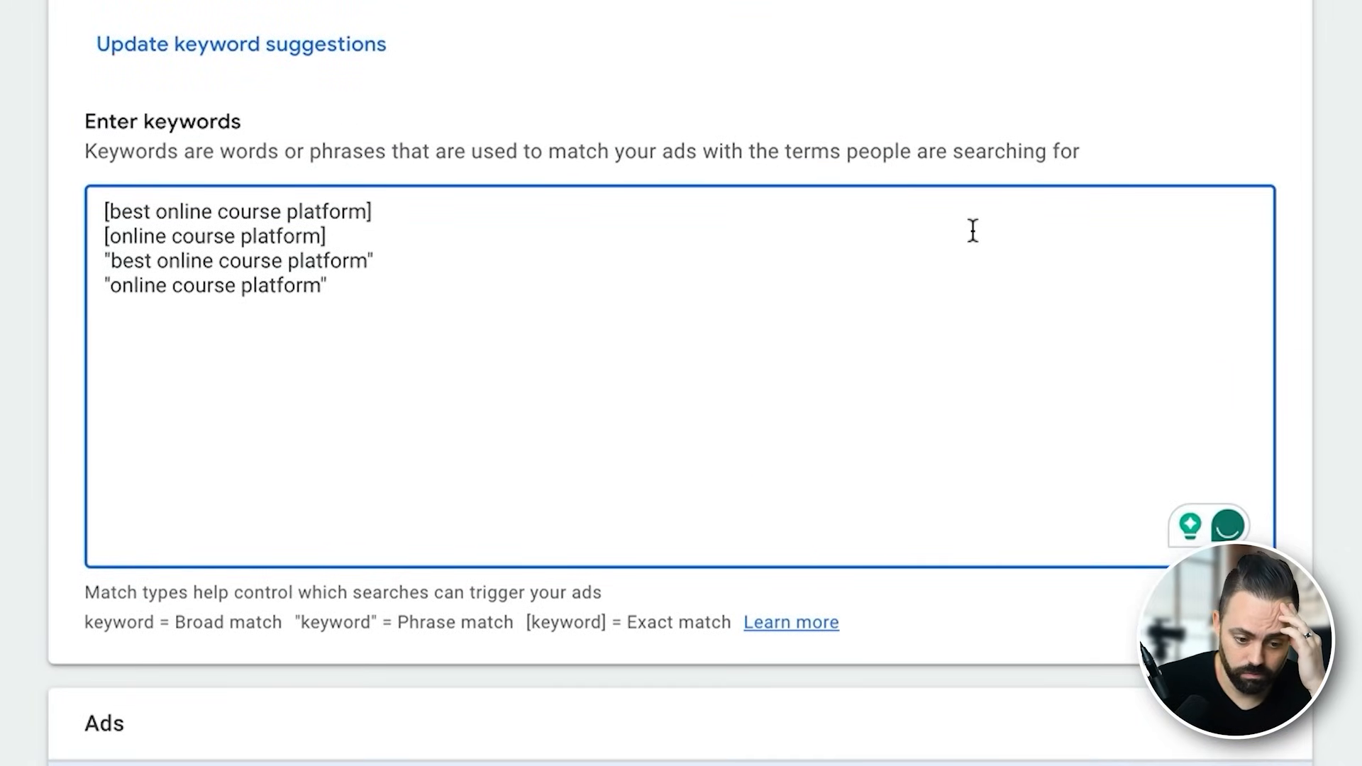
left_click_drag(332, 286, 98, 270)
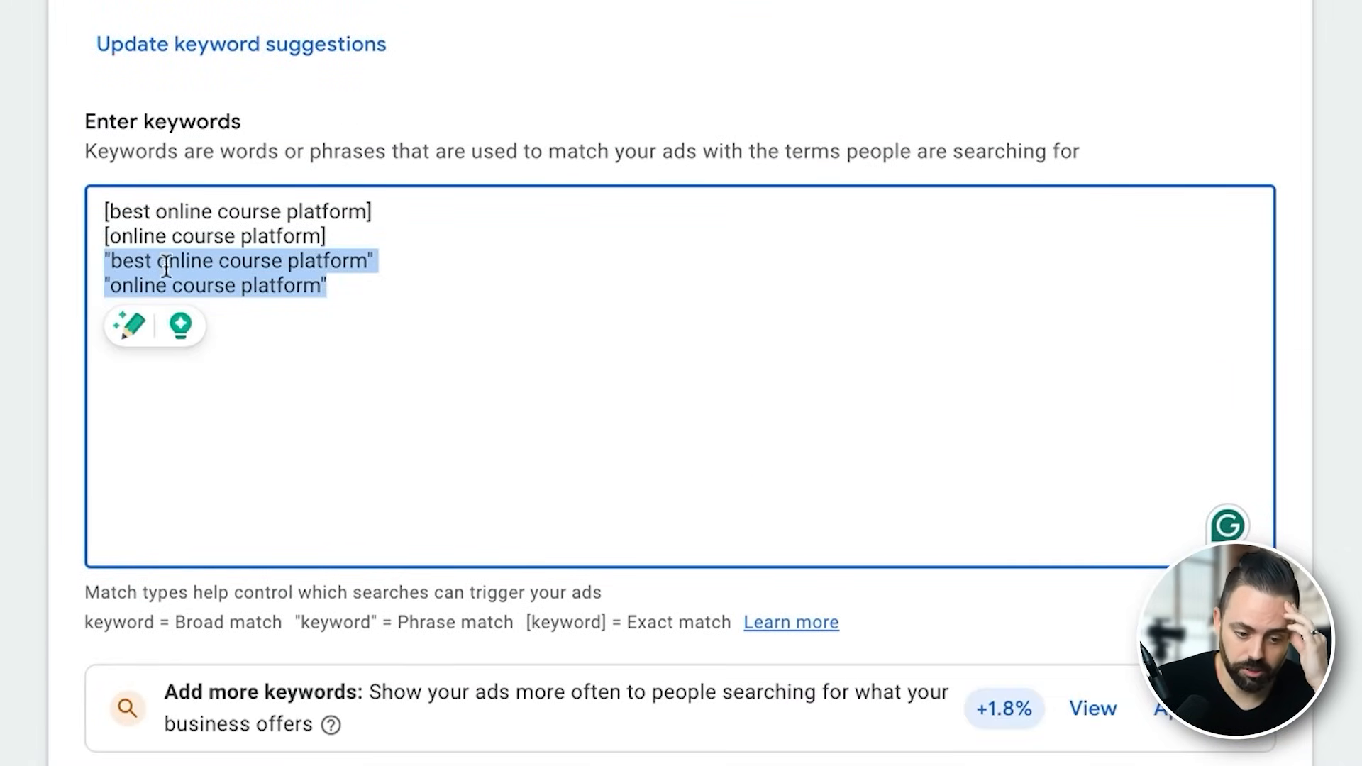
left_click(382, 267)
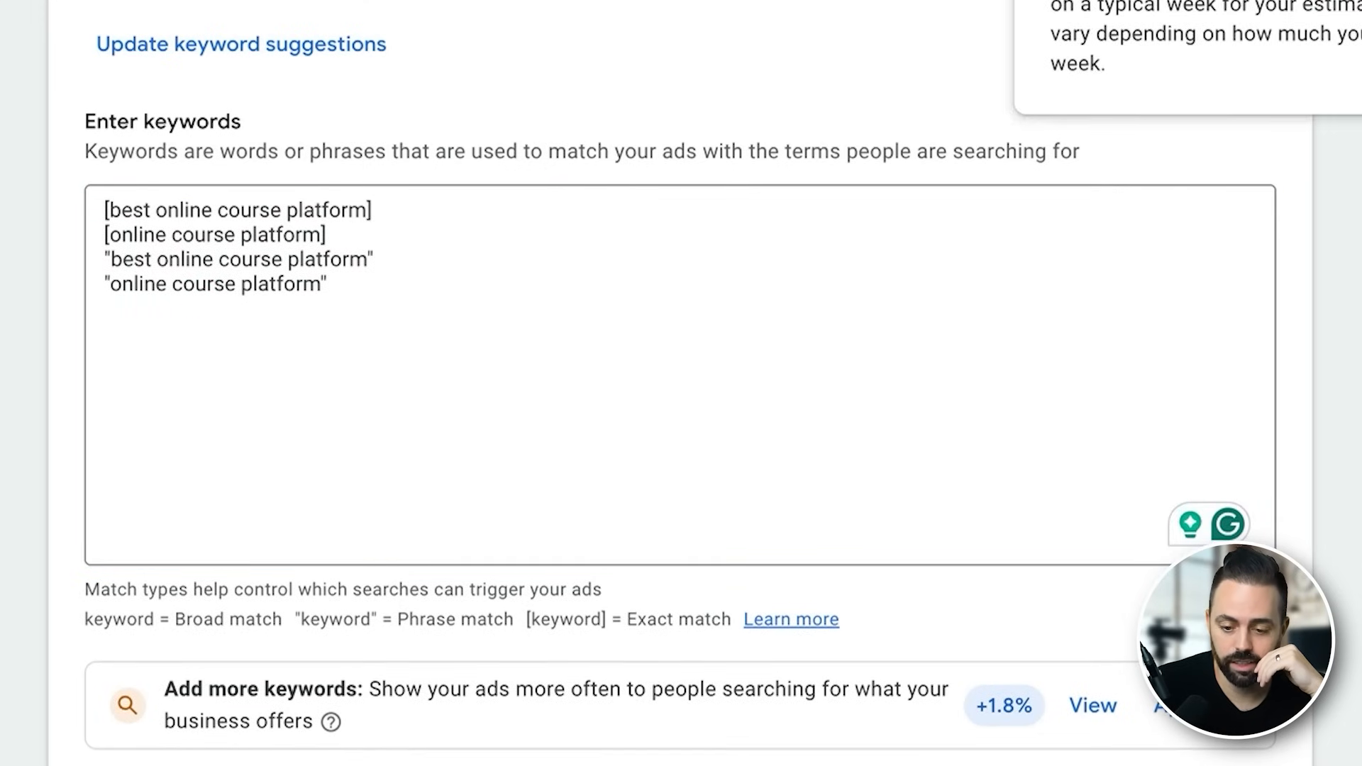
left_click(533, 279)
key("Return")
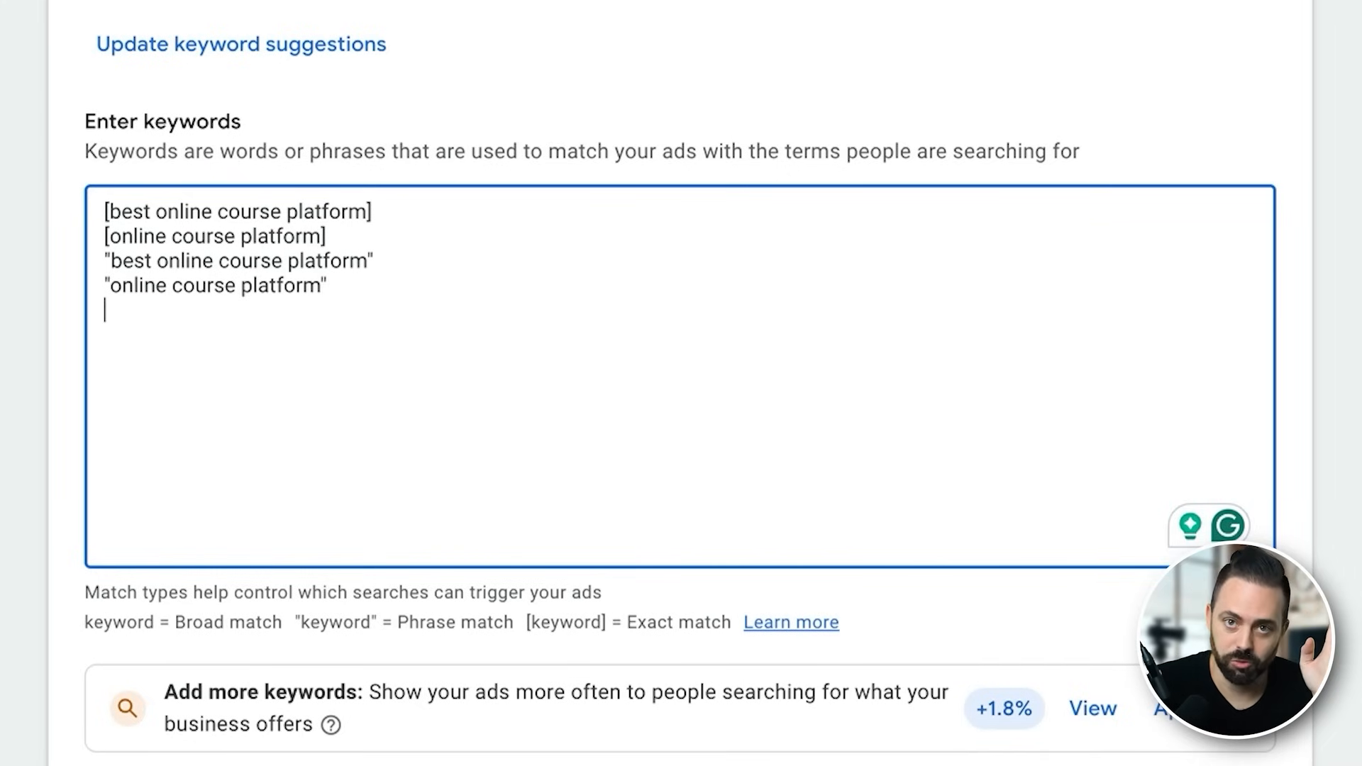
key("BackSpace")
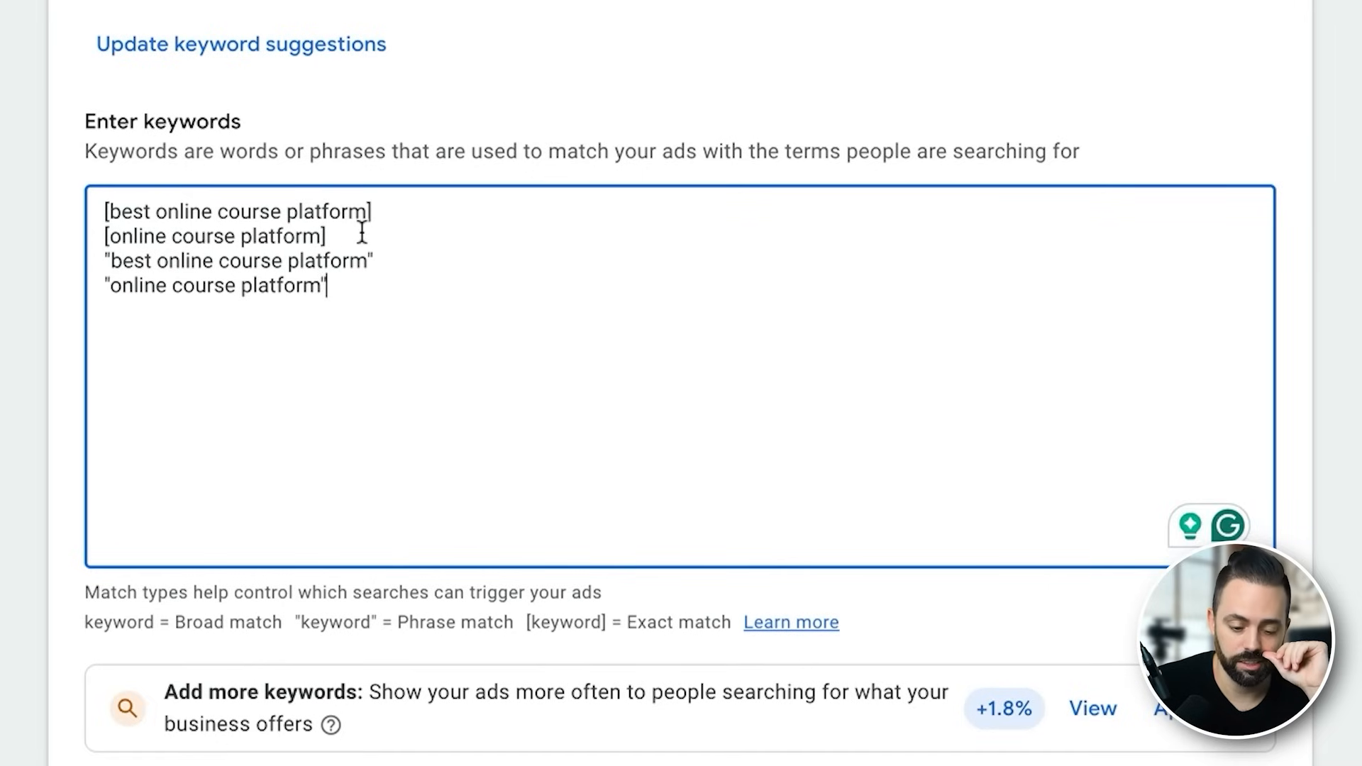
Below a blank line, add the phrase-match keywords "best roth ira", "how to get a roth ira" and "roth ira rollover".
key("Return")
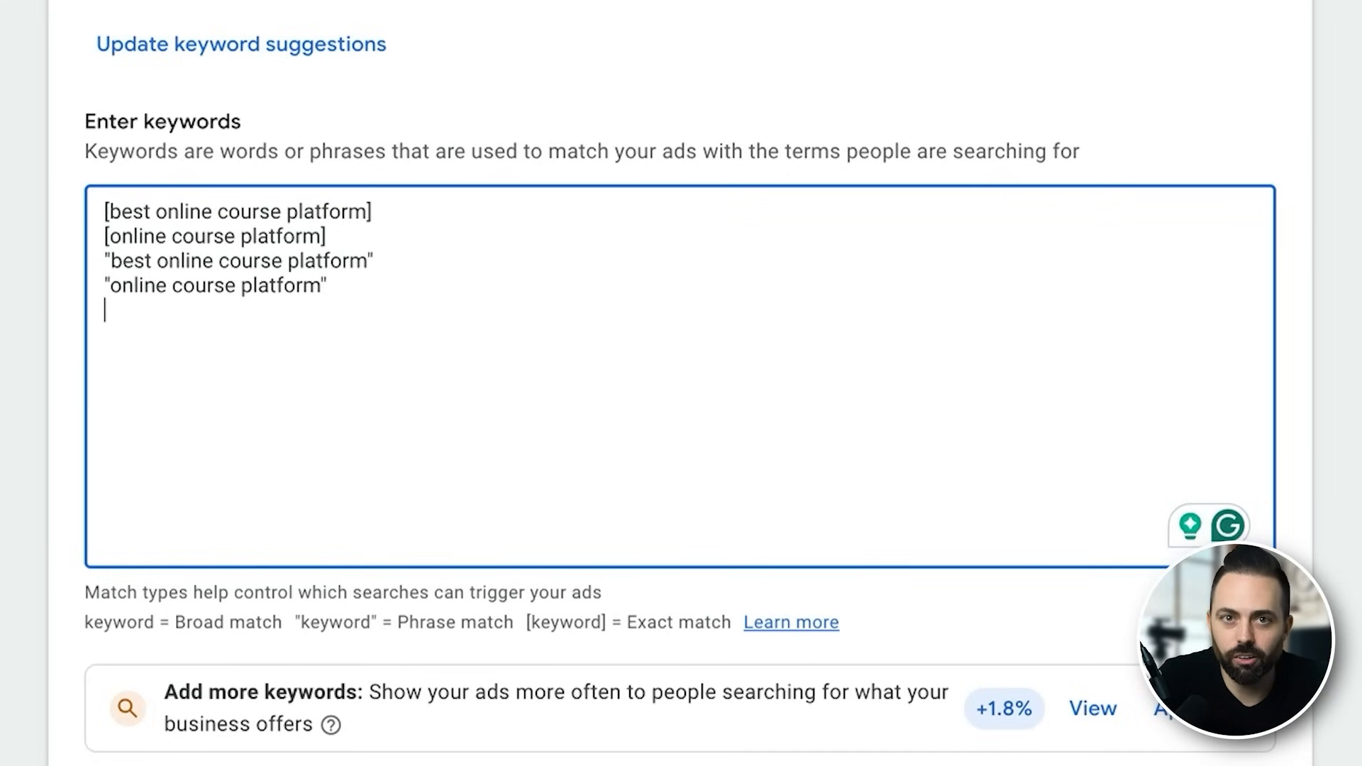
key("Return")
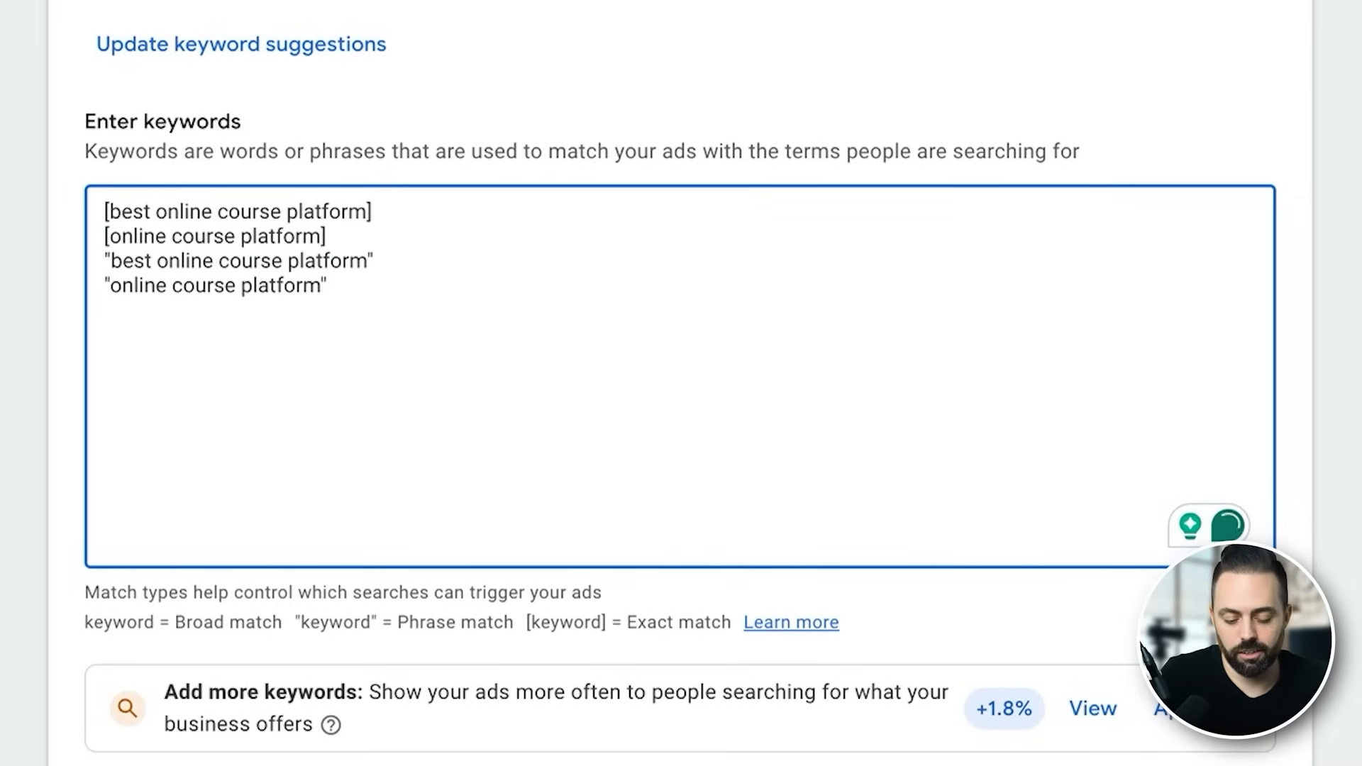
type("\"best roth ")
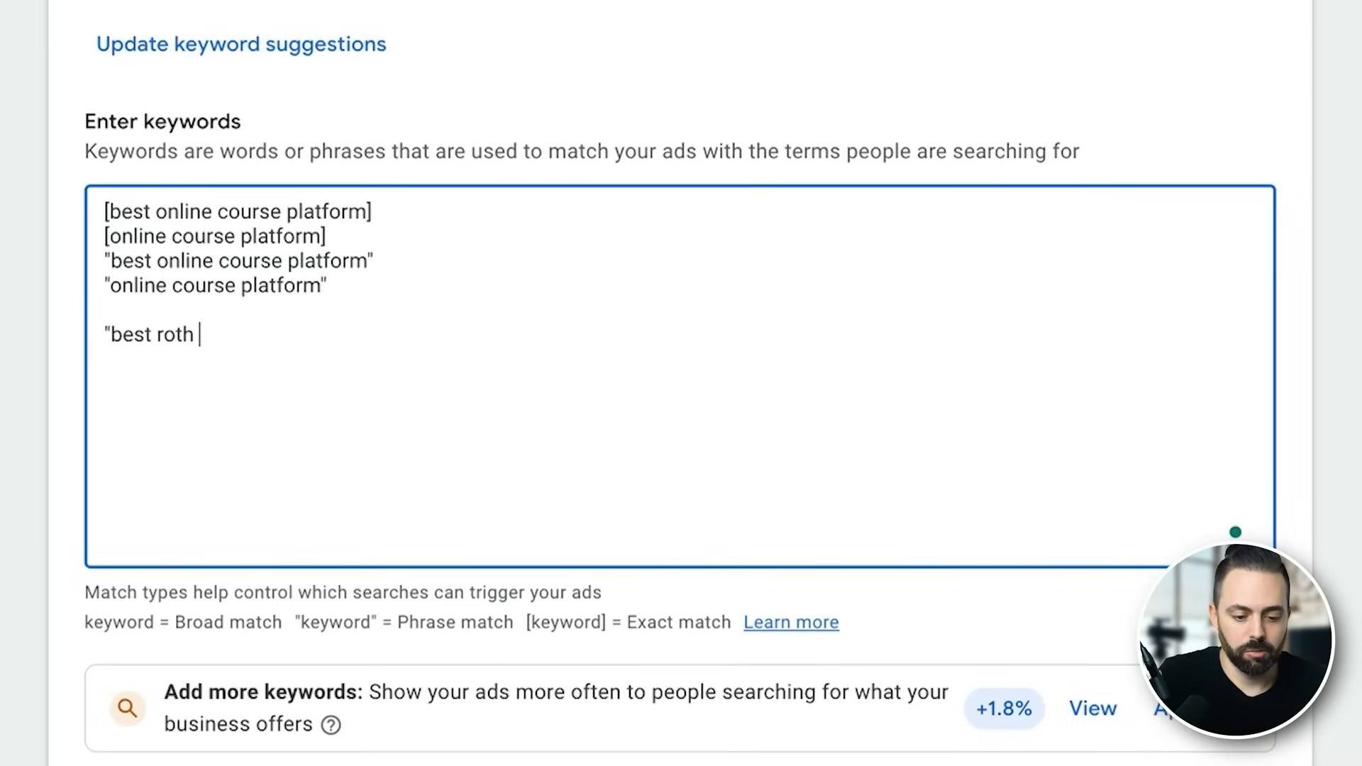
type("ira\"")
key("Return")
type("\"how")
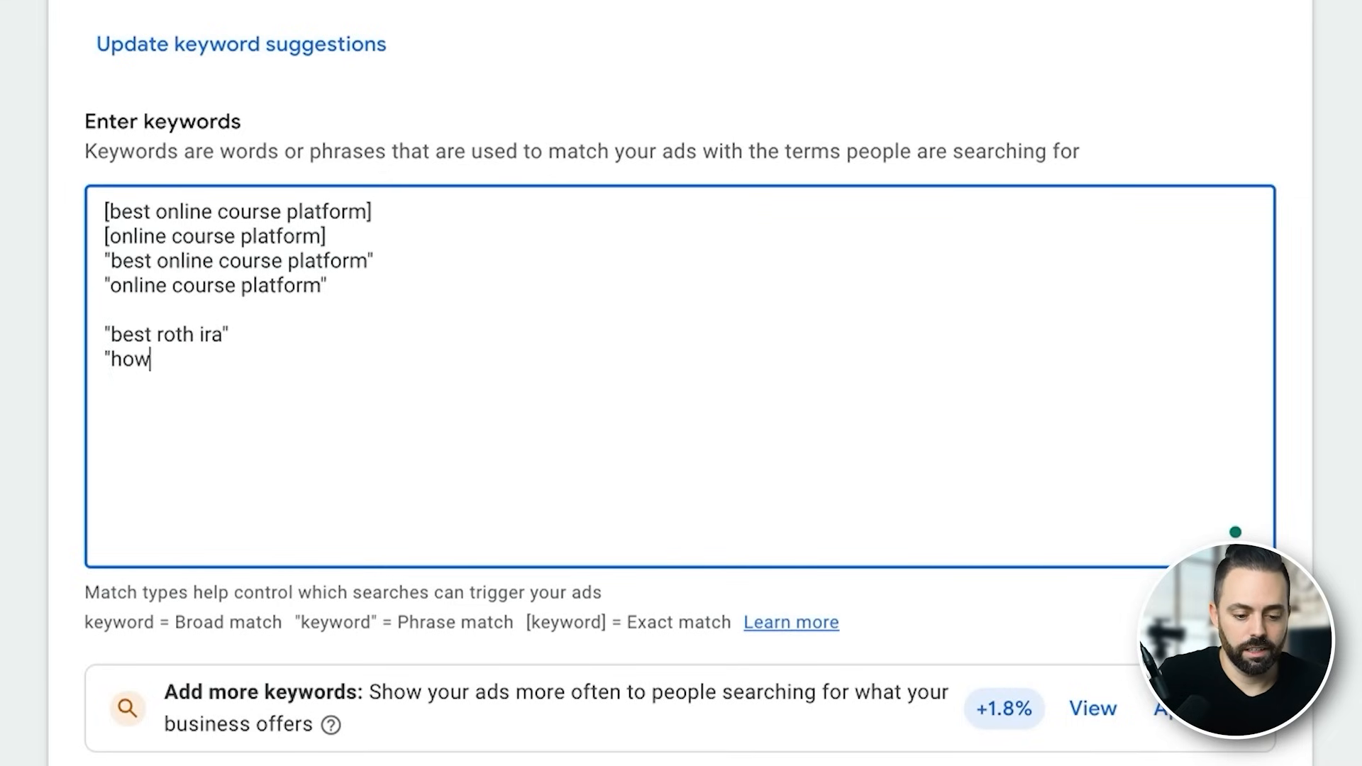
type(" to get ")
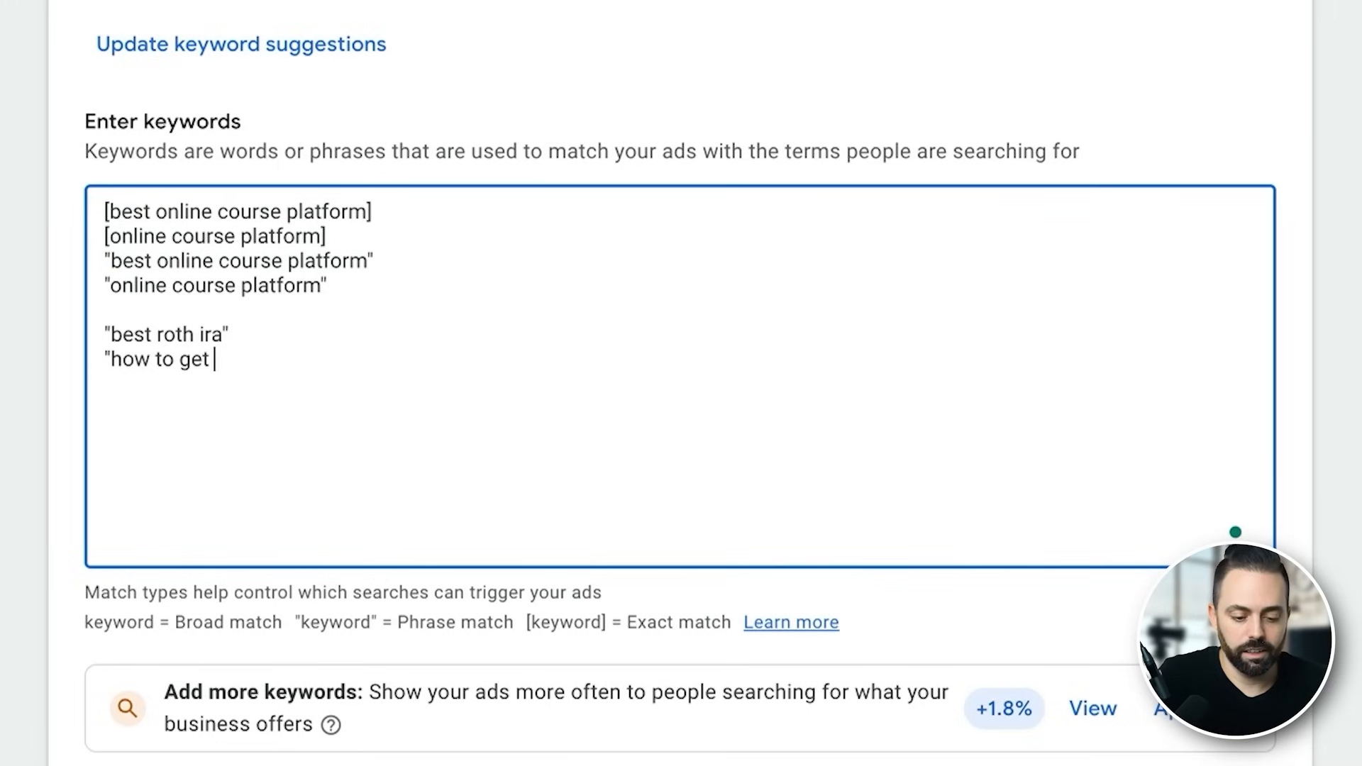
type("a roth ira\"")
key("Return")
type("\"rot")
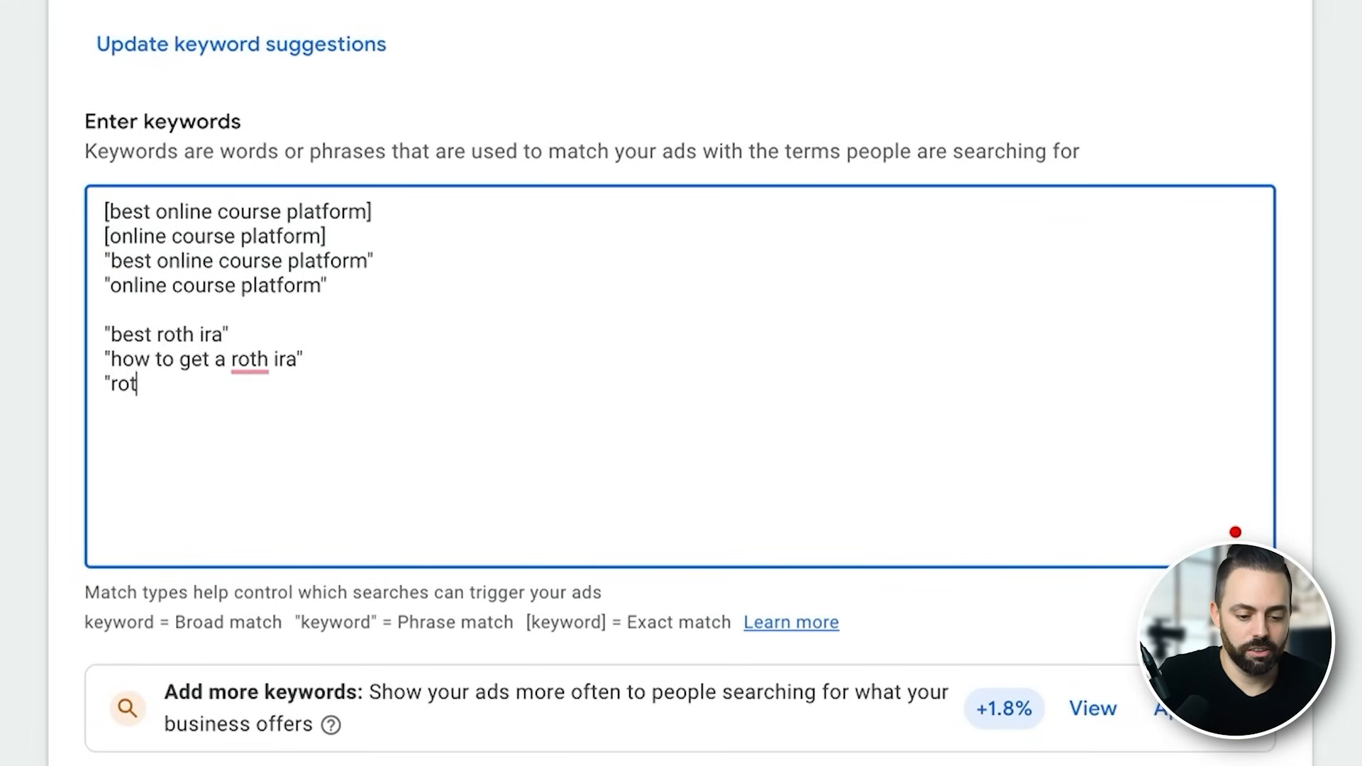
type("h ira rollover\"")
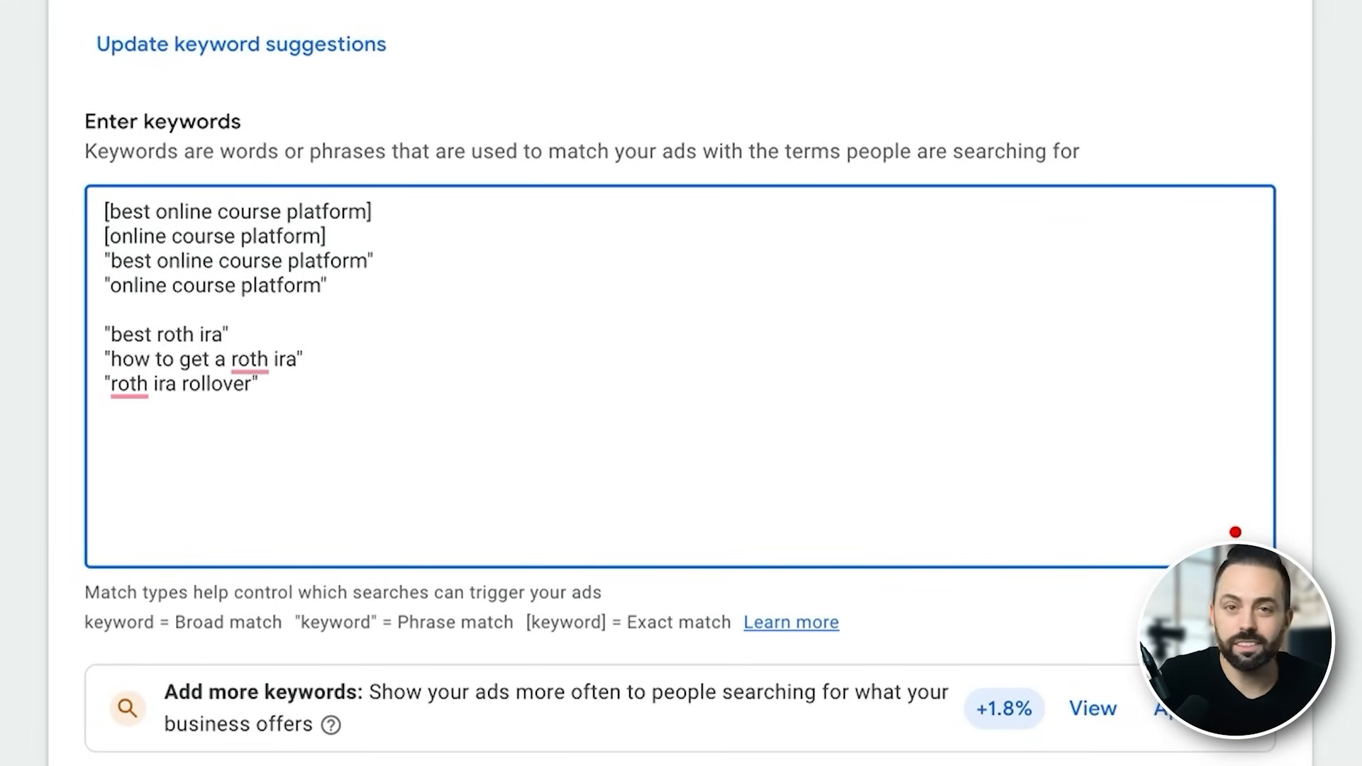
key("Return")
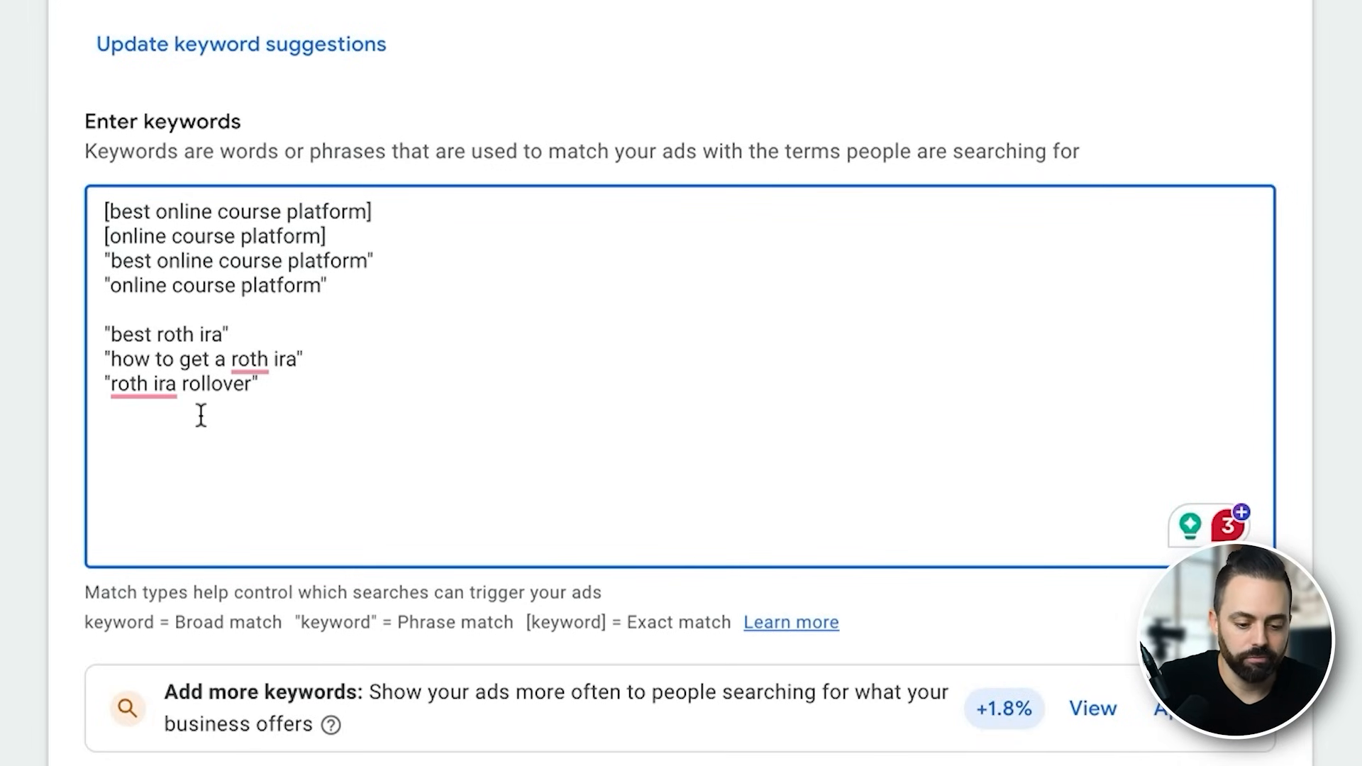
Add the phrase-match keyword "funding a roth ira" after the roth ira rollover keyword.
left_click_drag(248, 418, 88, 329)
left_click(171, 360)
left_click_drag(276, 396, 106, 332)
left_click(340, 392)
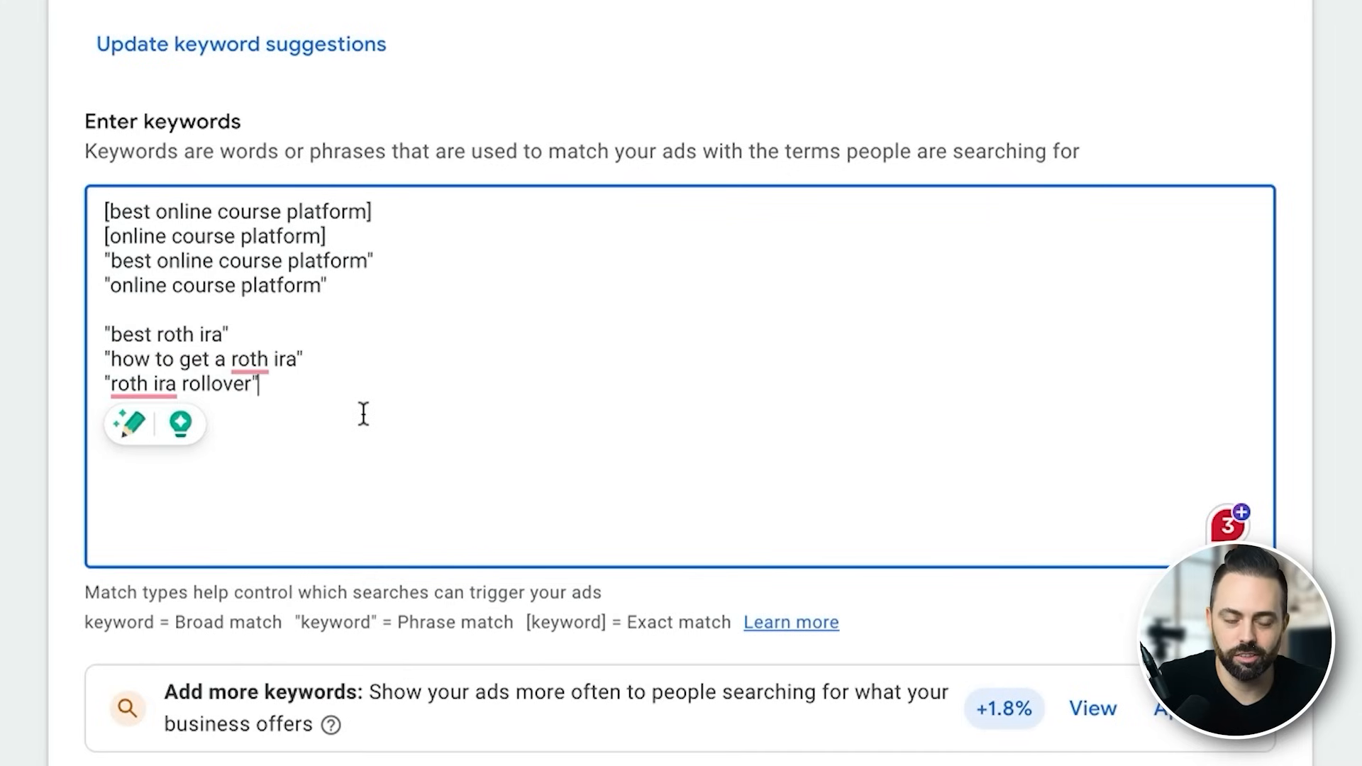
key("Return")
type("\"f")
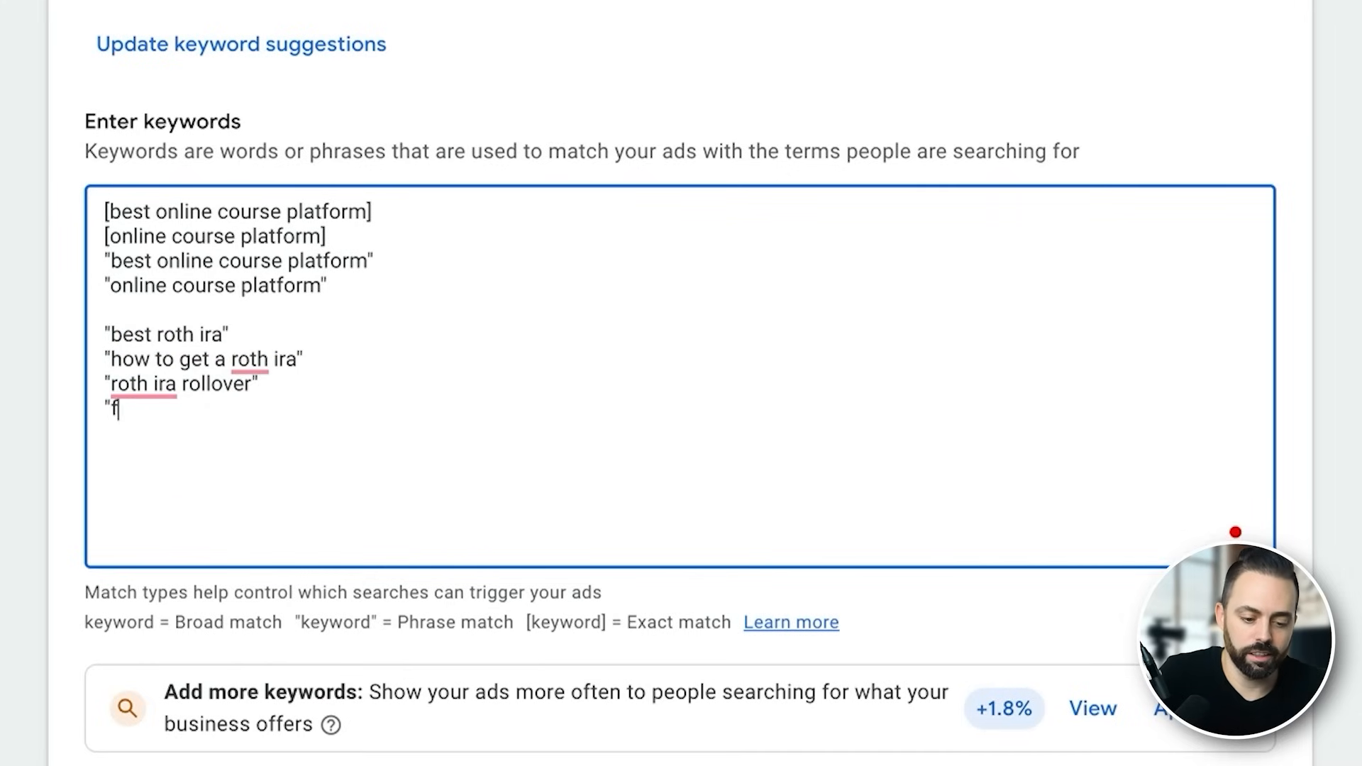
type("unding a roth ira\"")
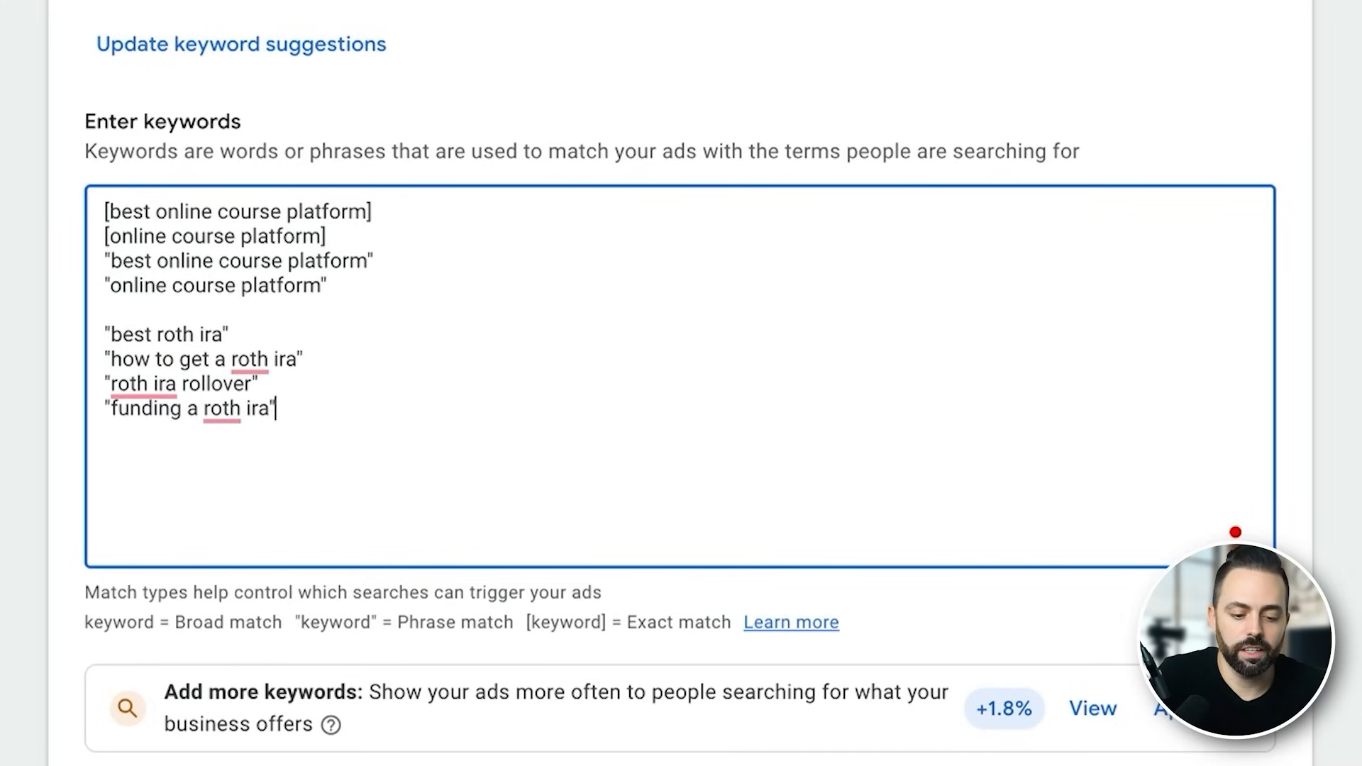
left_click_drag(368, 295, 48, 154)
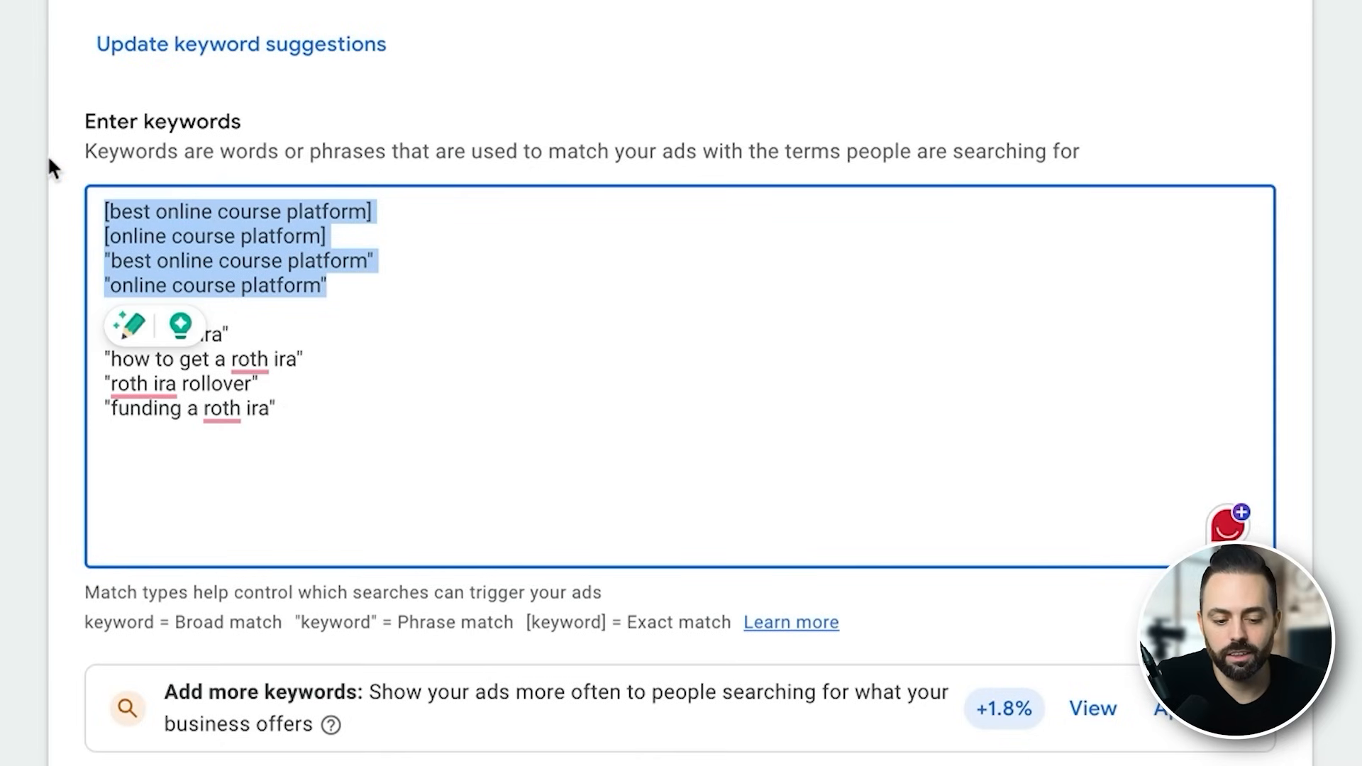
left_click(255, 248)
left_click_drag(355, 268, 76, 182)
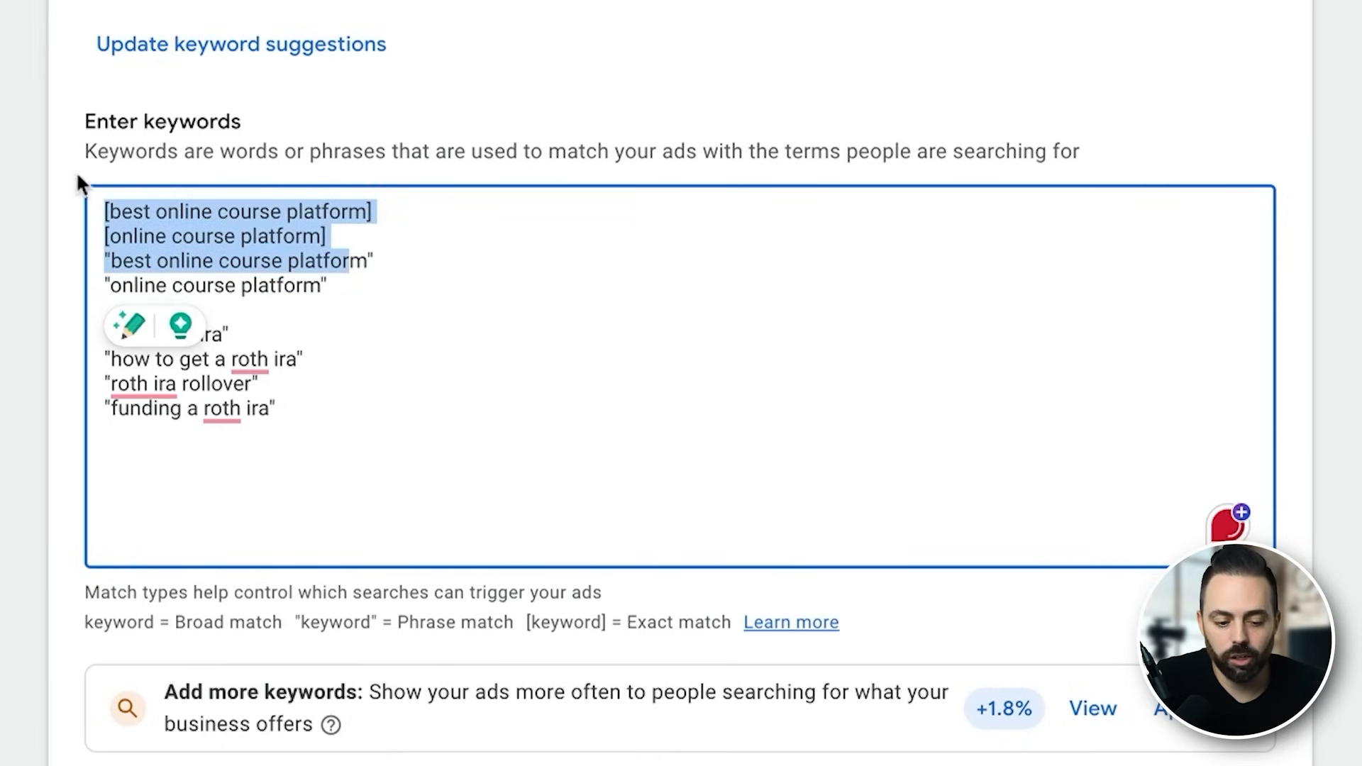
left_click(259, 241)
left_click_drag(292, 408, 98, 410)
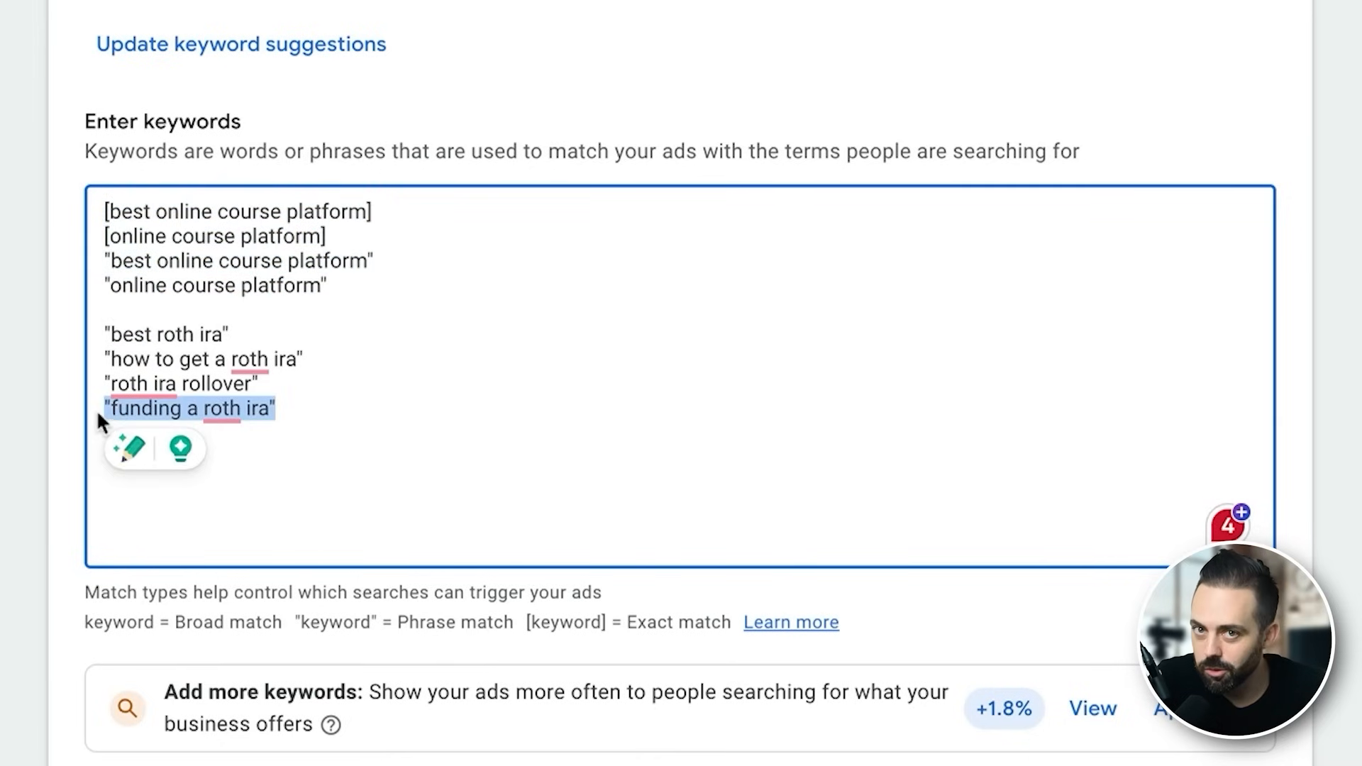
left_click(227, 415)
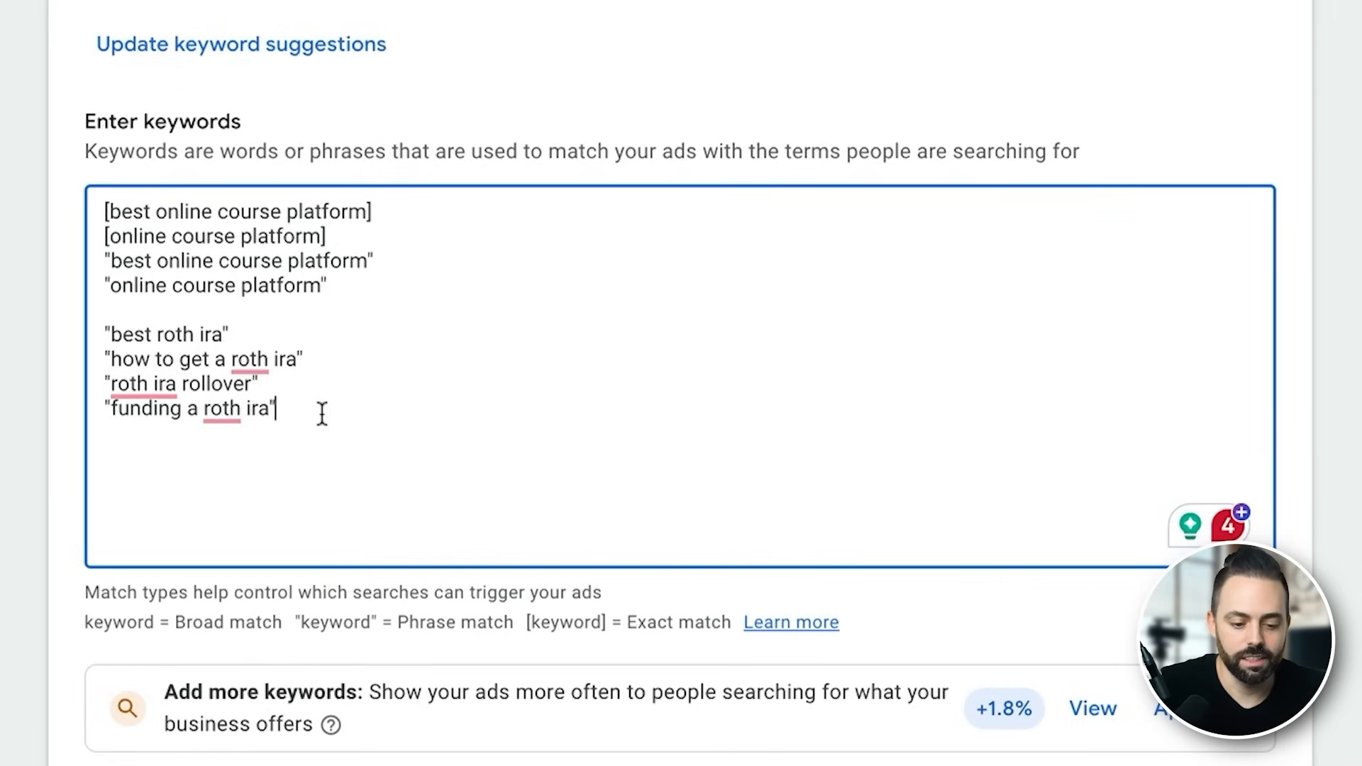
left_click_drag(302, 410, 98, 411)
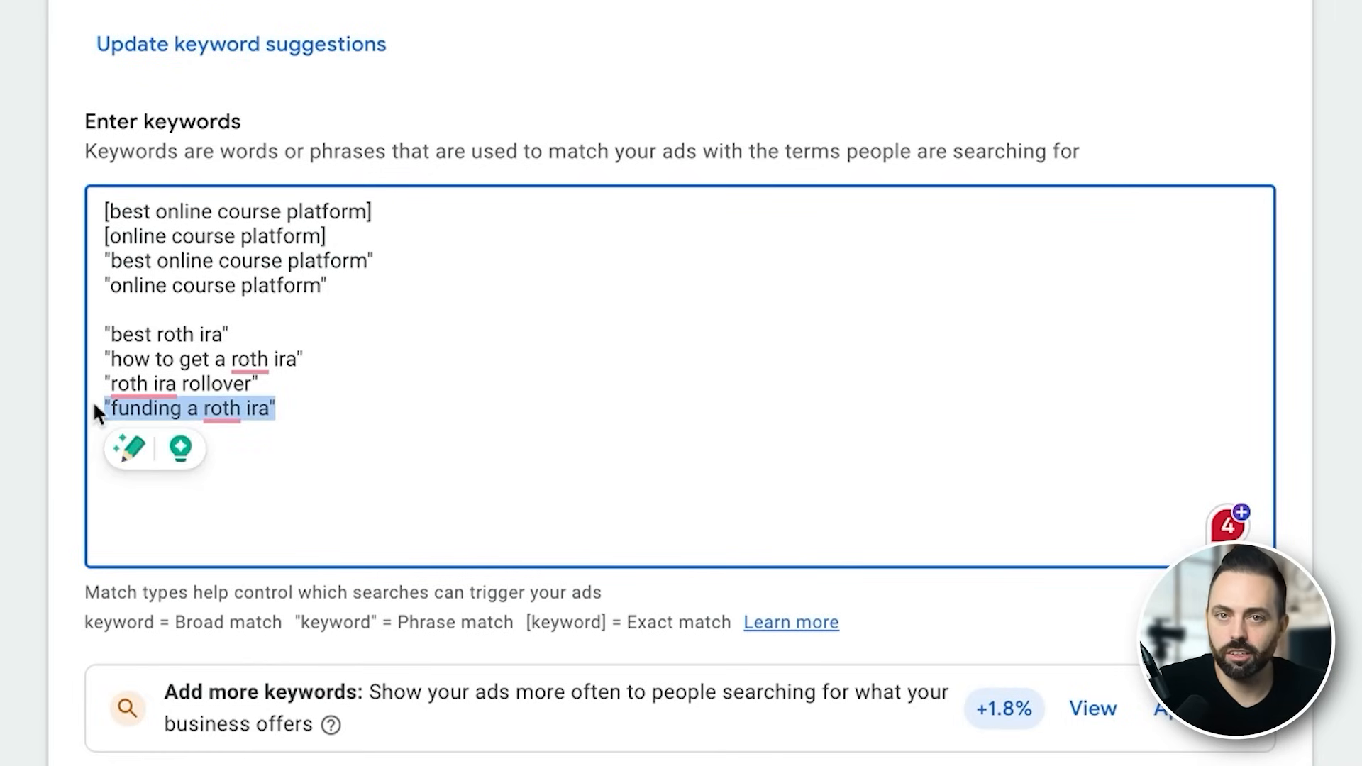
mouse_move(222, 412)
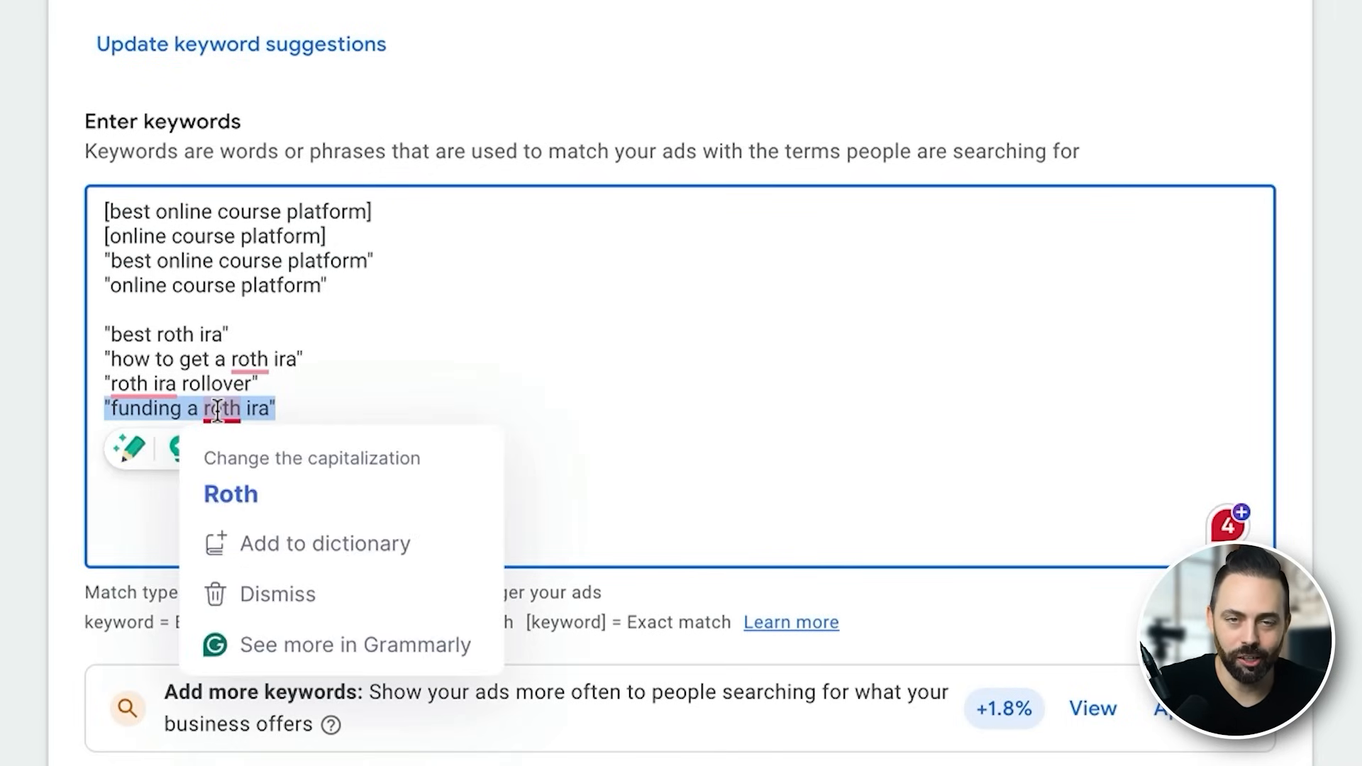
left_click(310, 416)
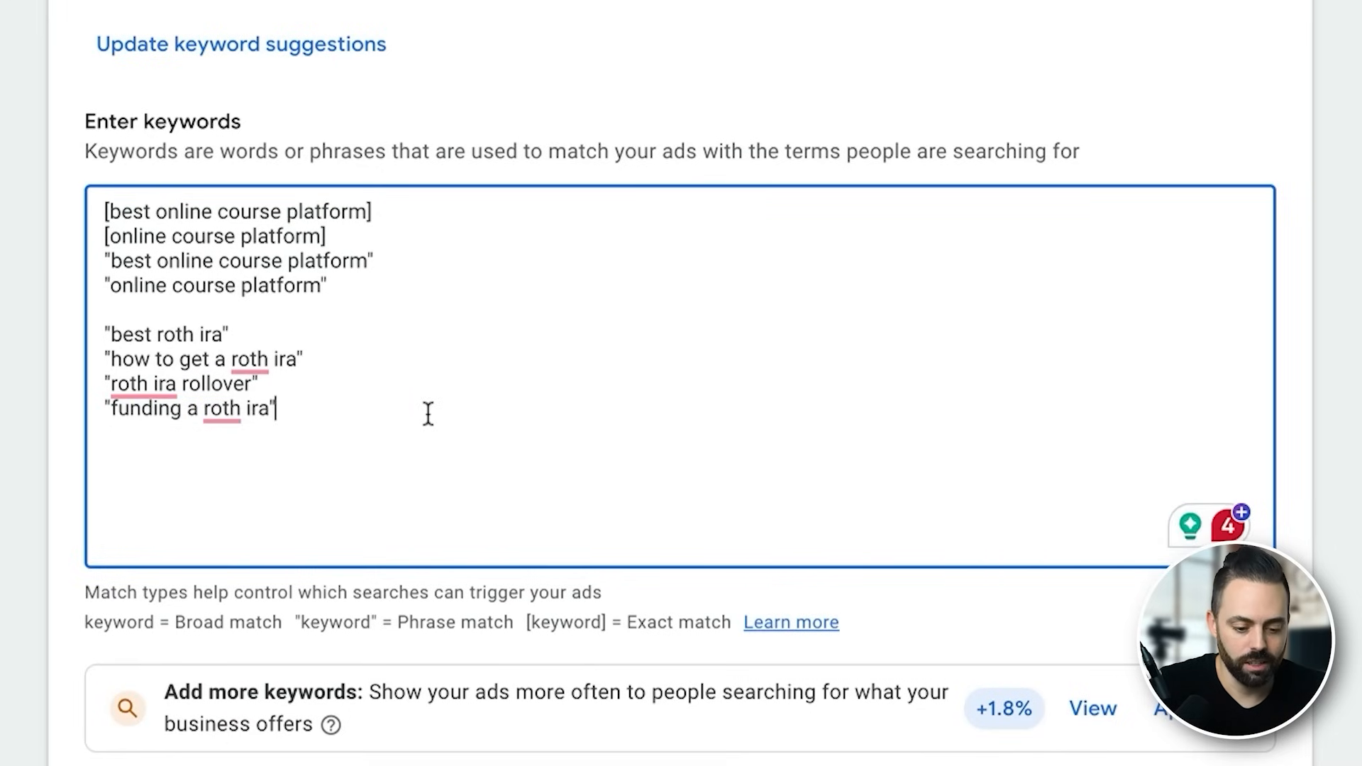
Delete the four roth ira keywords and the blank lines left below the online course platform keywords.
left_click_drag(349, 408, 107, 328)
key("BackSpace")
key("BackSpace")
key("BackSpace")
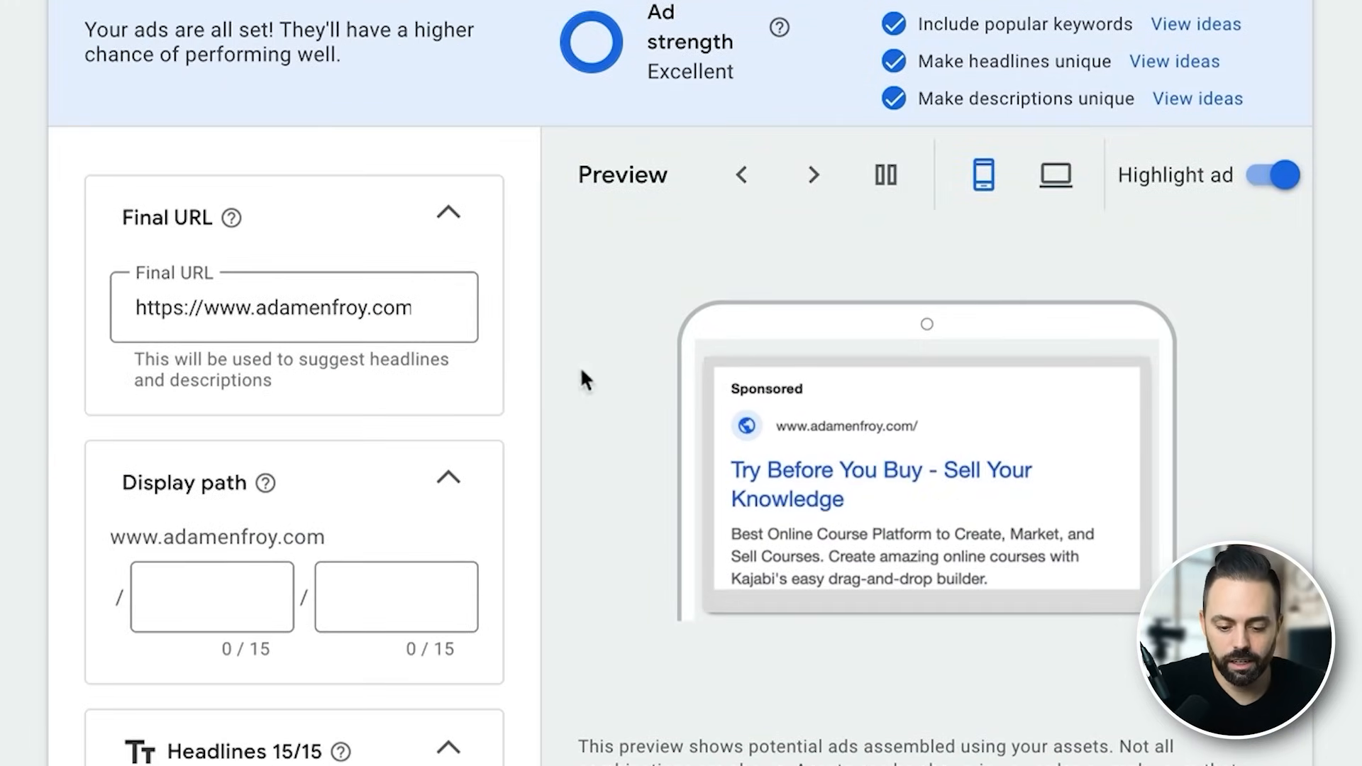
Append the path /top-online-course-platforms-lp to the ad's final URL.
left_click(398, 291)
type("/top-online-course-platforms-lp")
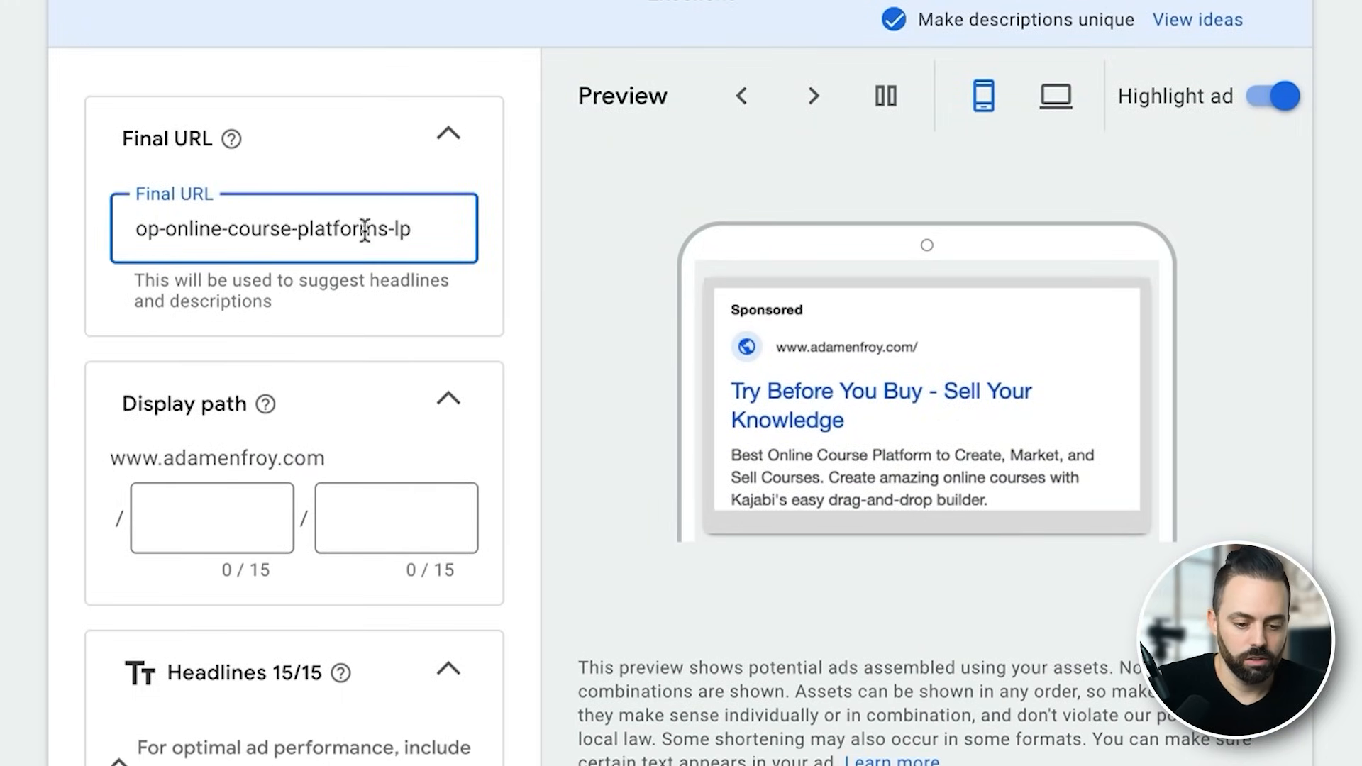
scroll(600, 301, "down", 3)
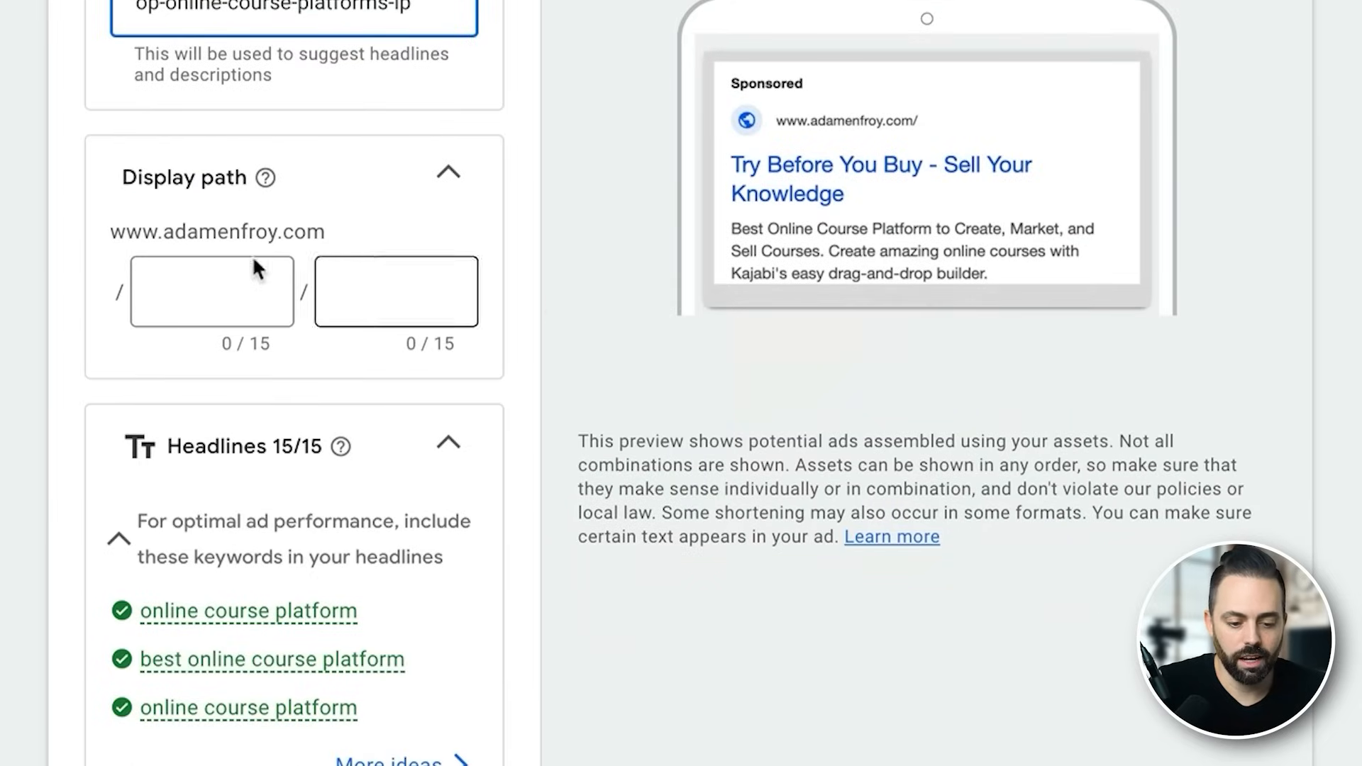
Set the ad's display path to online-courses in its first part and platforms in its second part.
scroll(177, 227, "up", 3)
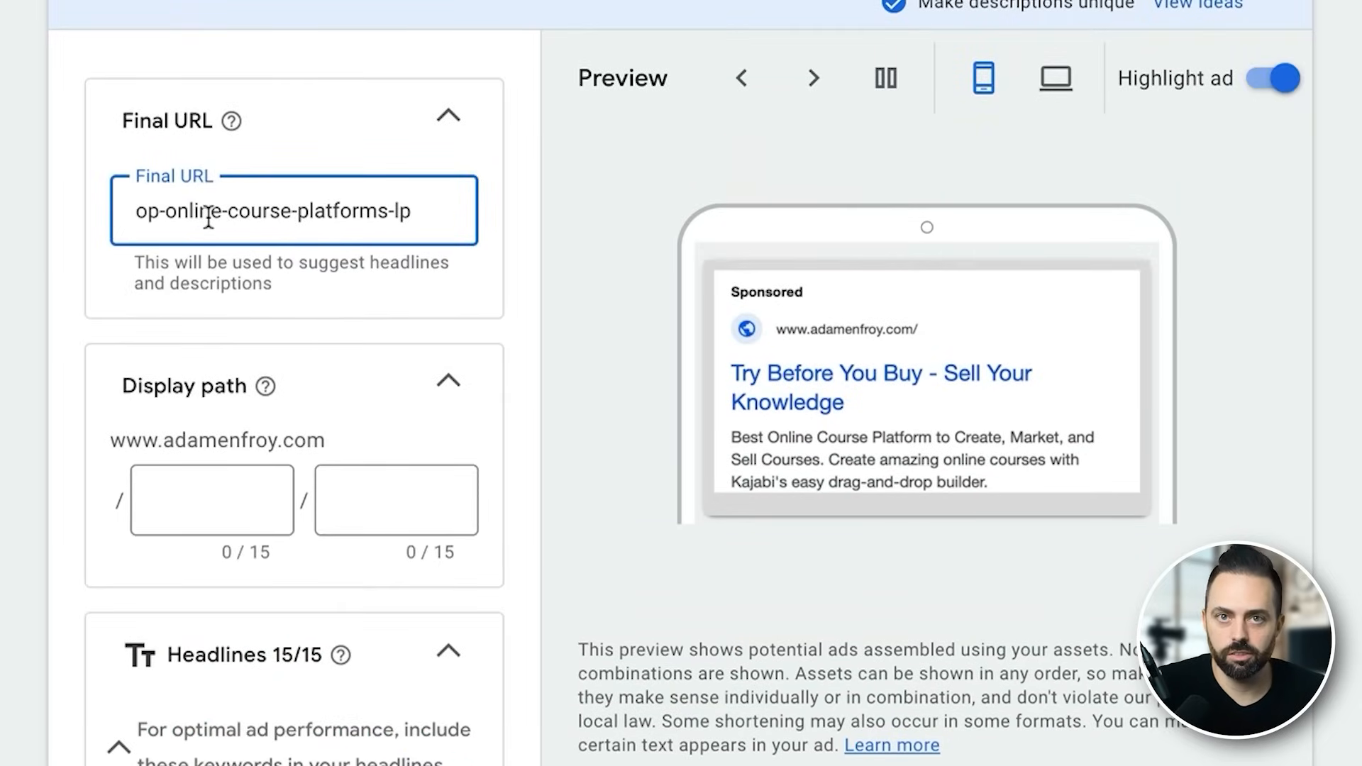
left_click(219, 506)
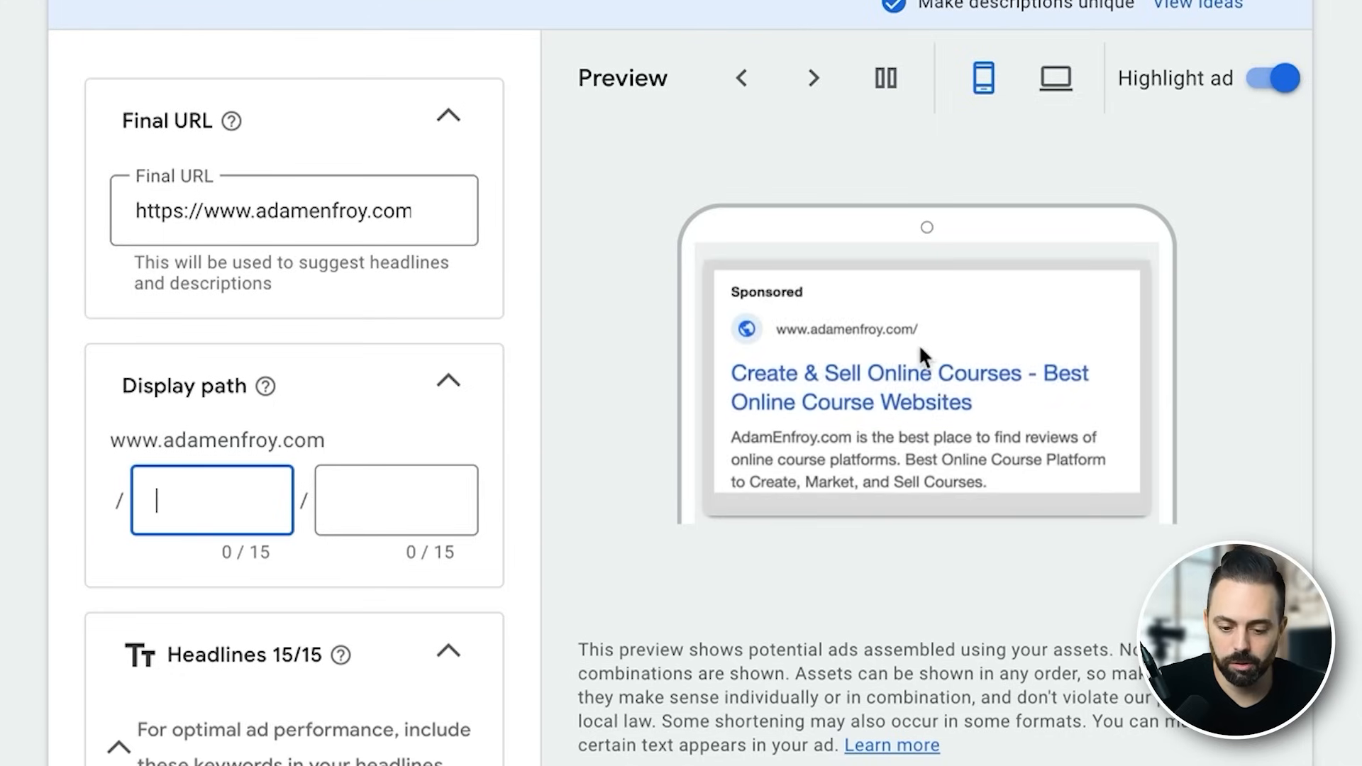
type("online-course")
left_click(346, 512)
type("platforms")
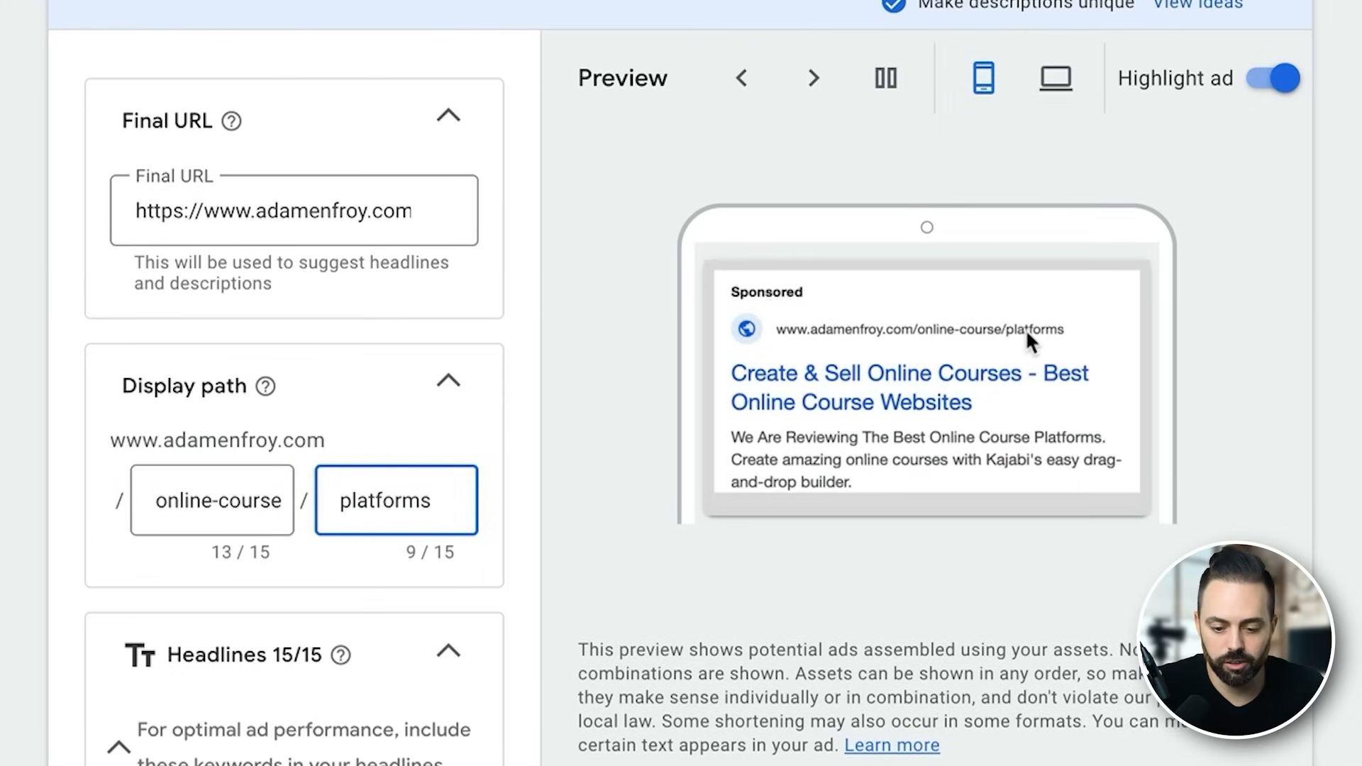
left_click(276, 500)
type("s")
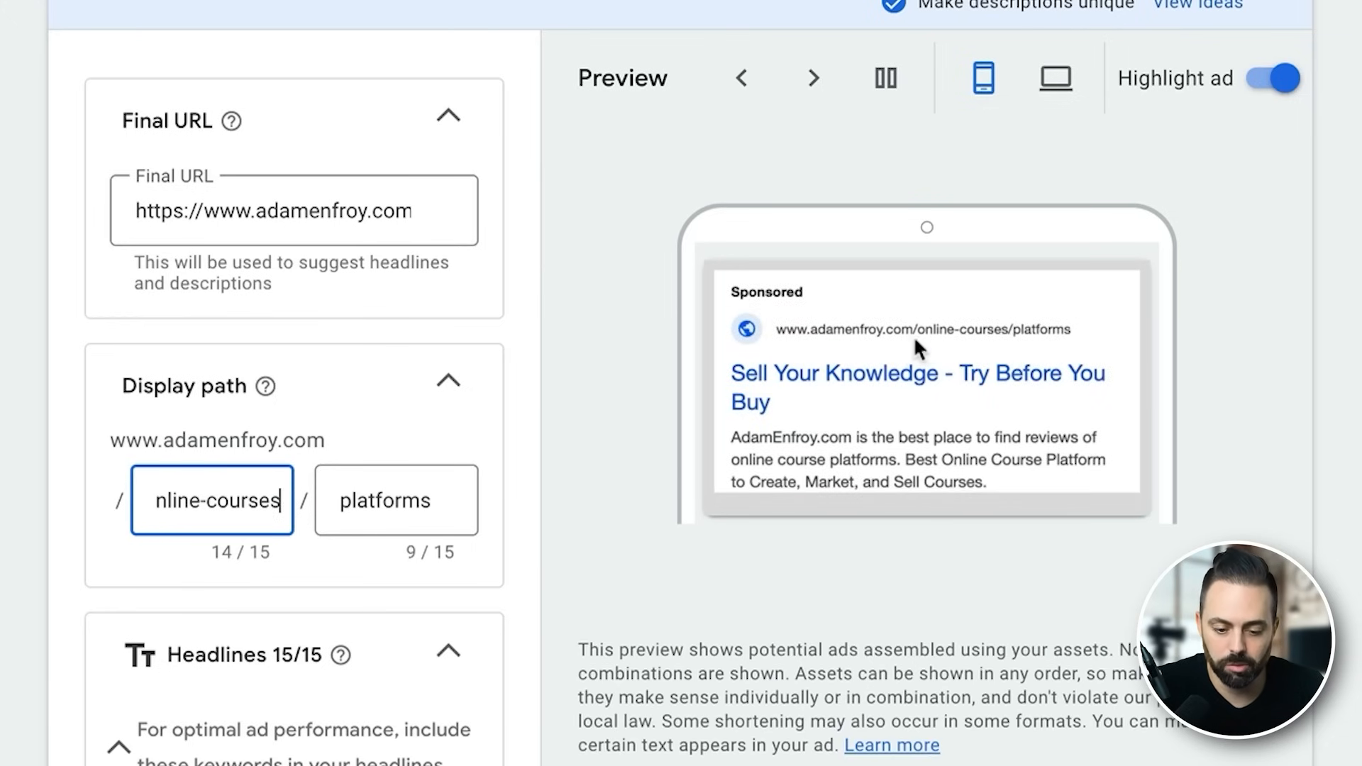
Switch to the Google results for pet insurance and highlight the Sponsored labels above the WeCompare and NerdWallet listings.
scroll(448, 410, "down", 5)
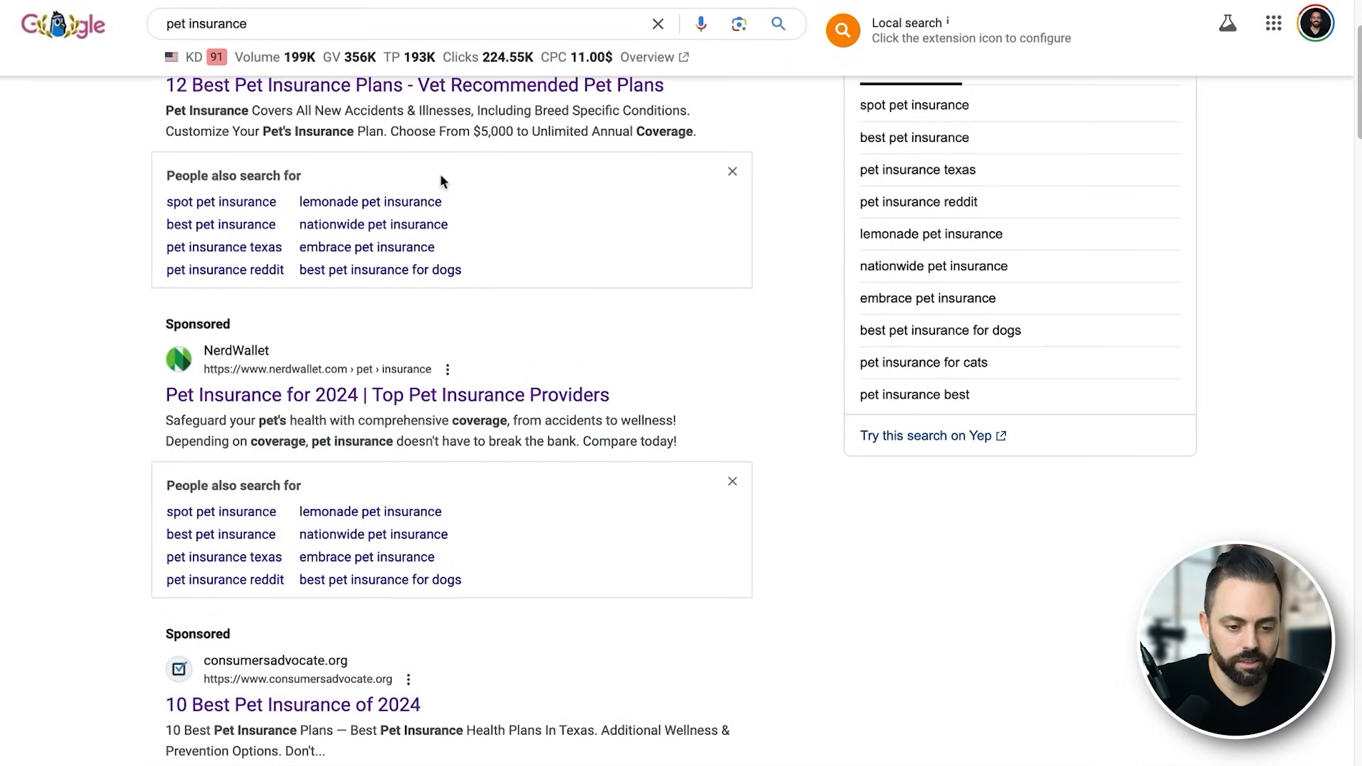
scroll(440, 173, "up", 3)
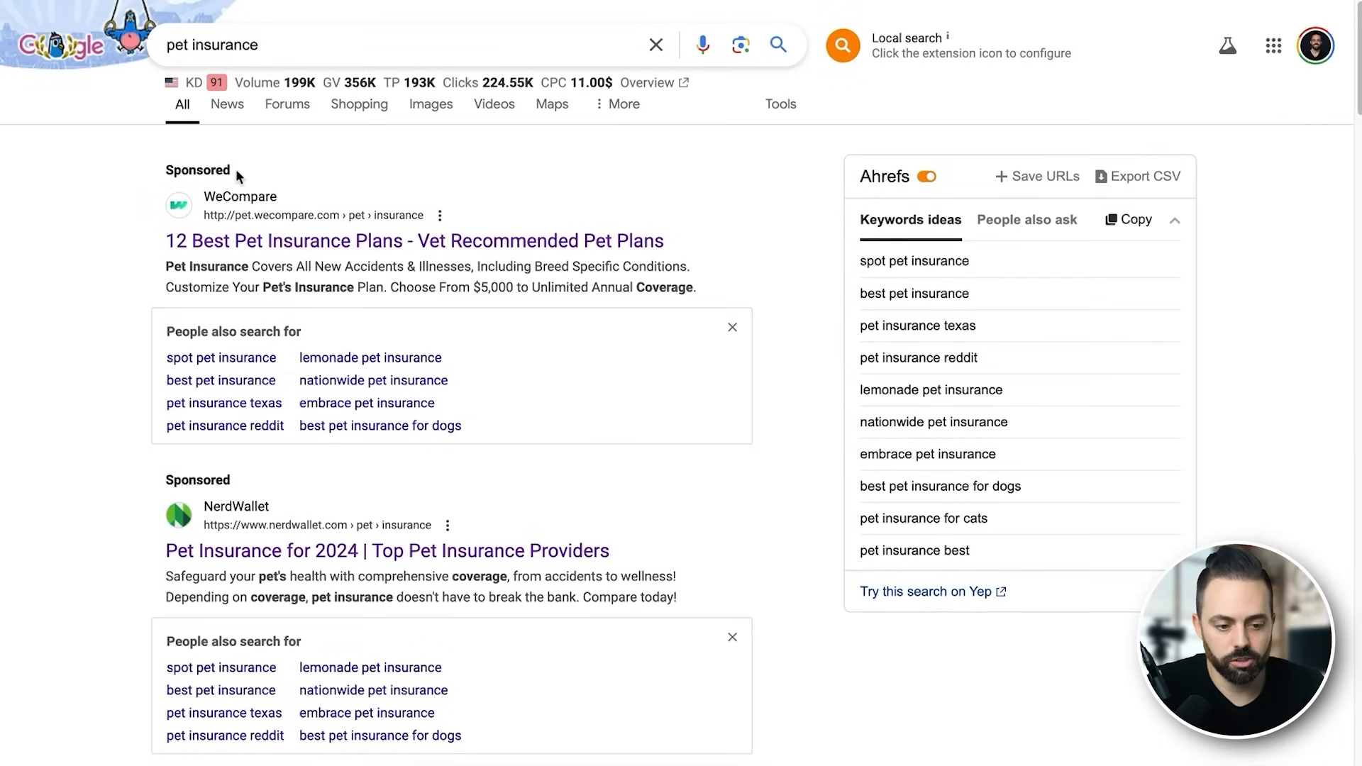
left_click_drag(239, 176, 157, 172)
left_click_drag(244, 171, 149, 176)
left_click_drag(250, 477, 164, 489)
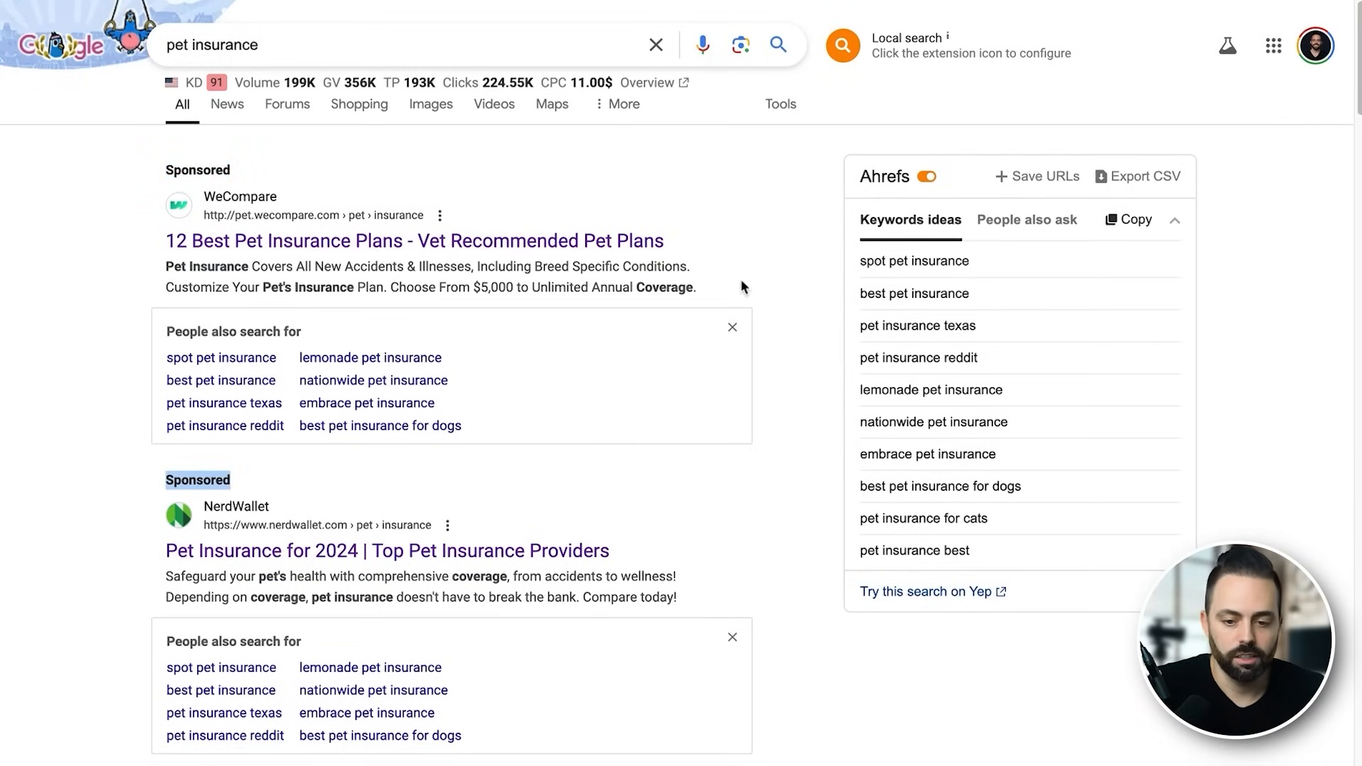
Open Bing in a new browser tab and search for student loans.
key("super+t")
type("bing")
key("Return")
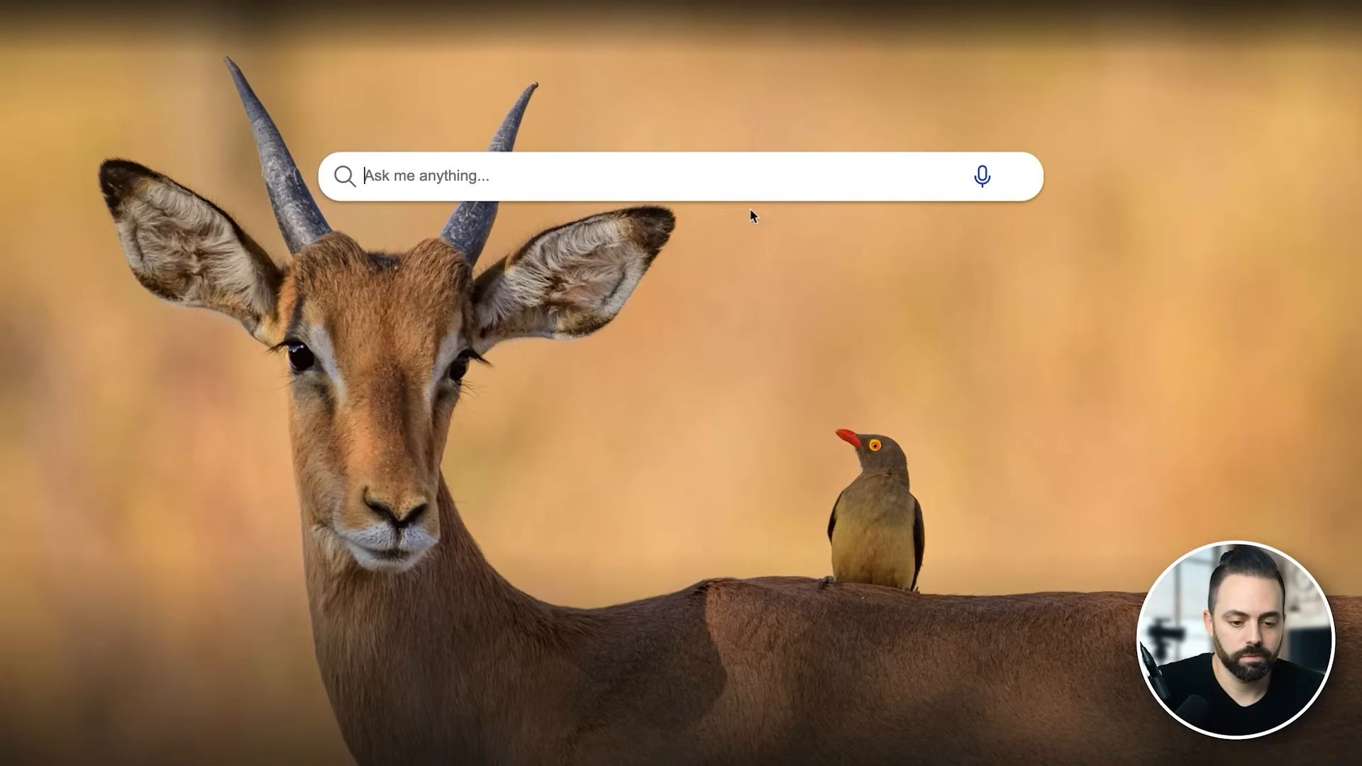
type("student loans")
key("Return")
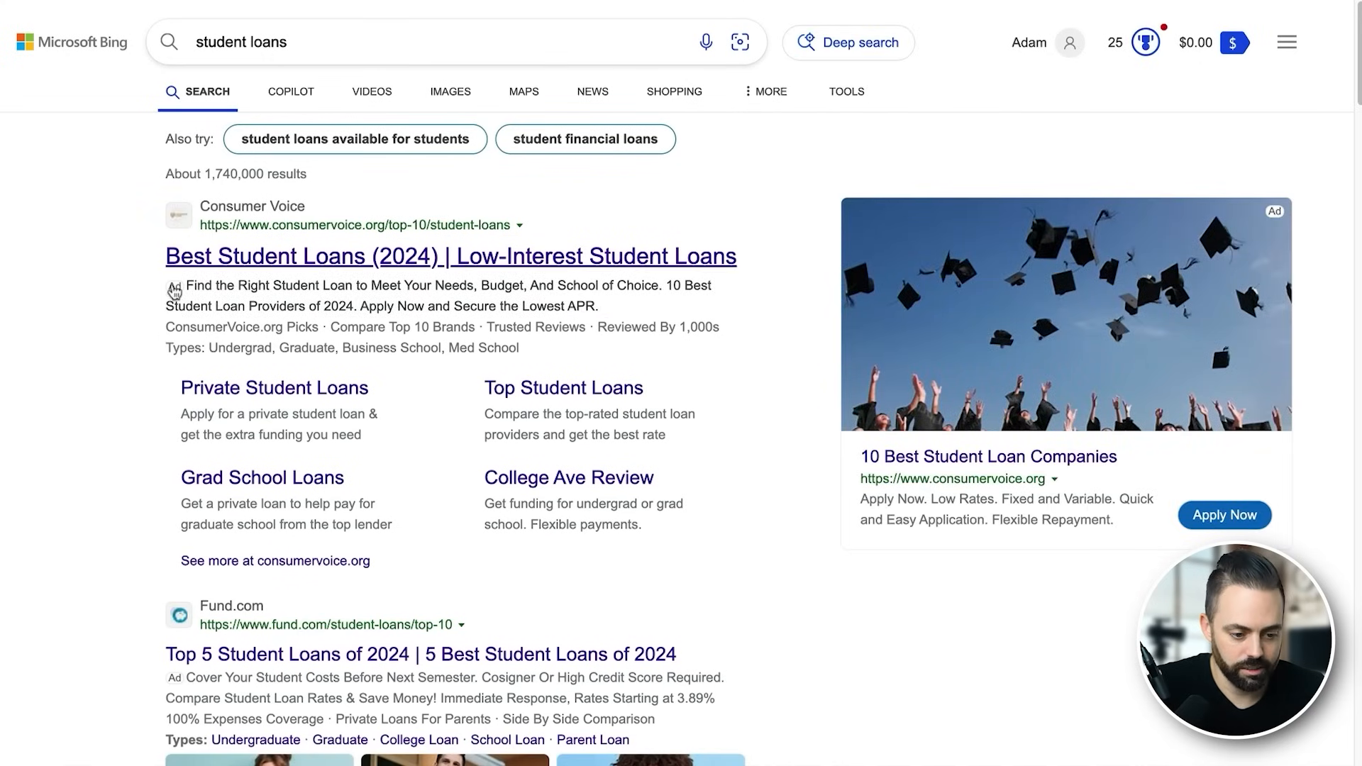
Examine how the Consumer Voice and Fund.com listings are labelled as ads, highlighting the Ad label on the Fund.com listing.
left_click(133, 399)
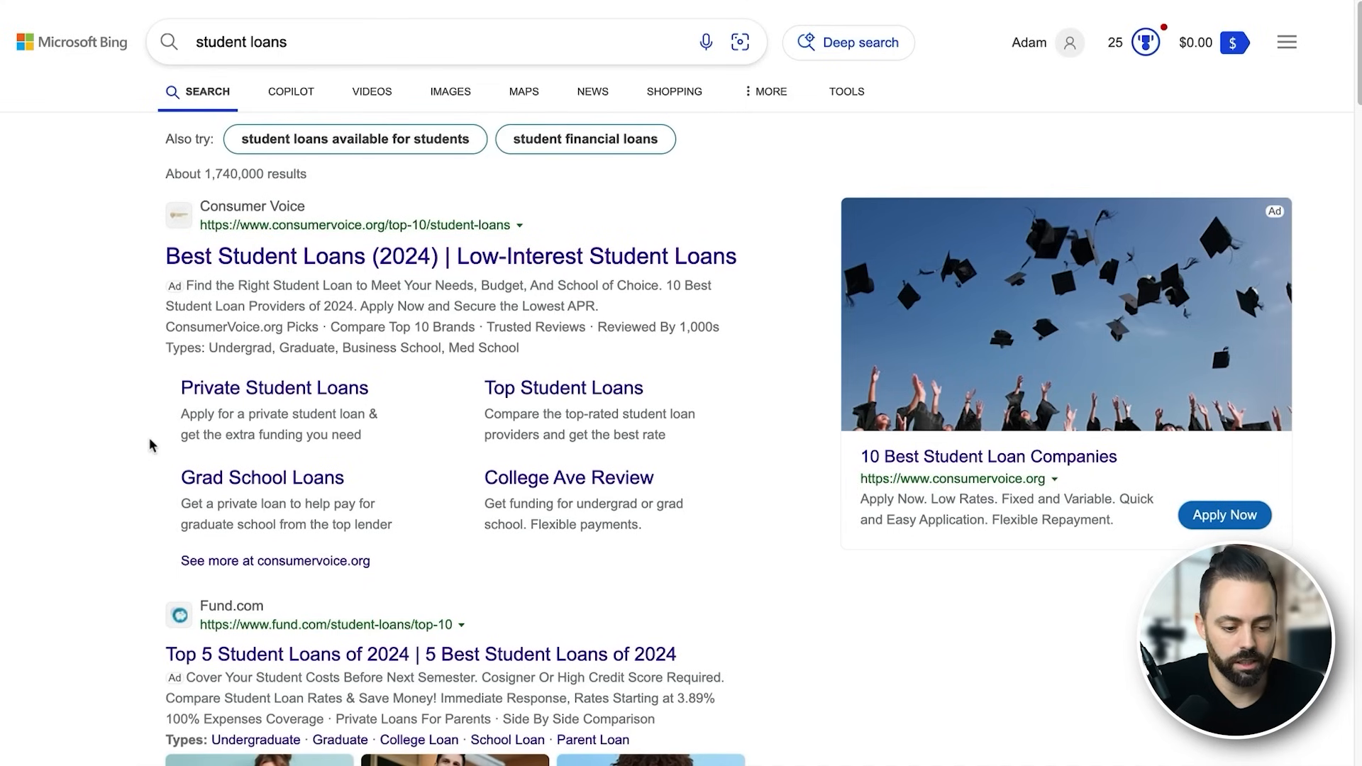
scroll(151, 446, "down", 1)
double_click(175, 626)
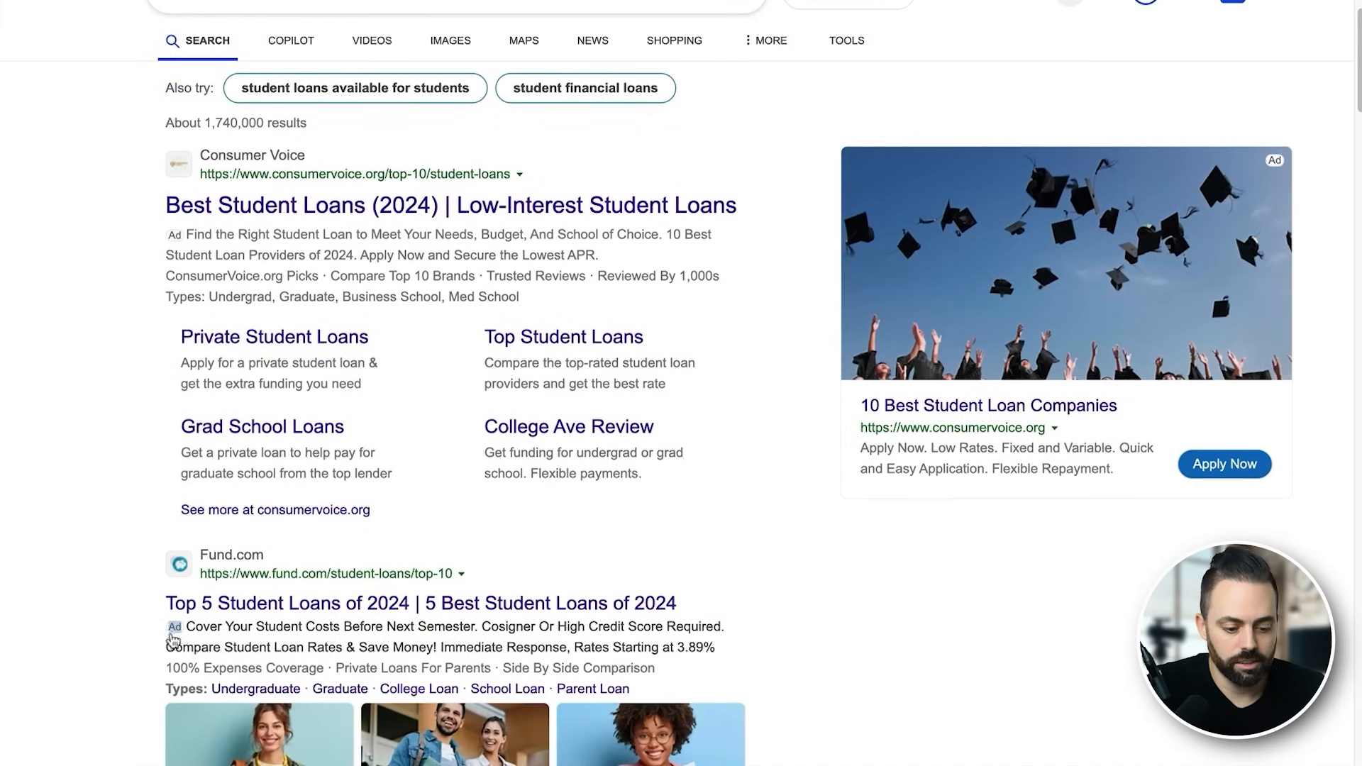
scroll(85, 625, "down", 1)
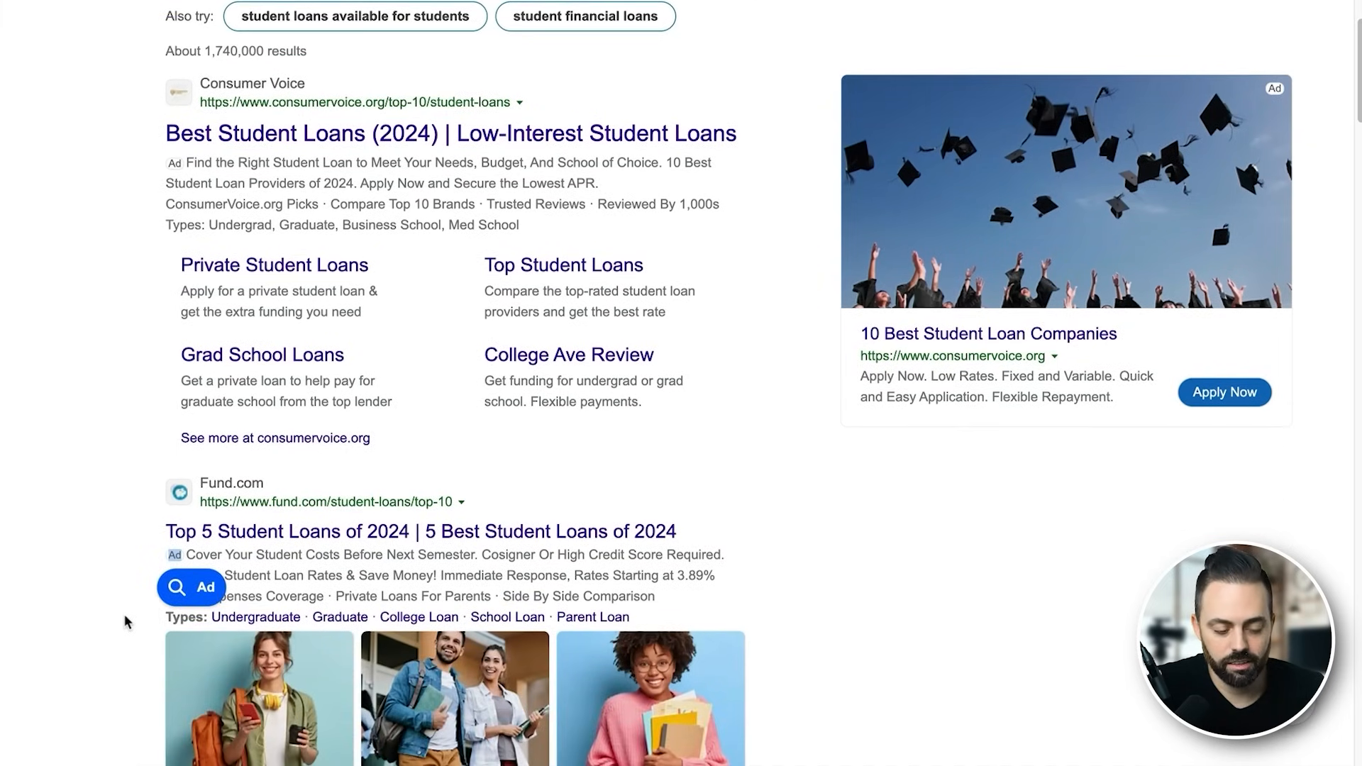
left_click(125, 614)
scroll(107, 459, "up", 2)
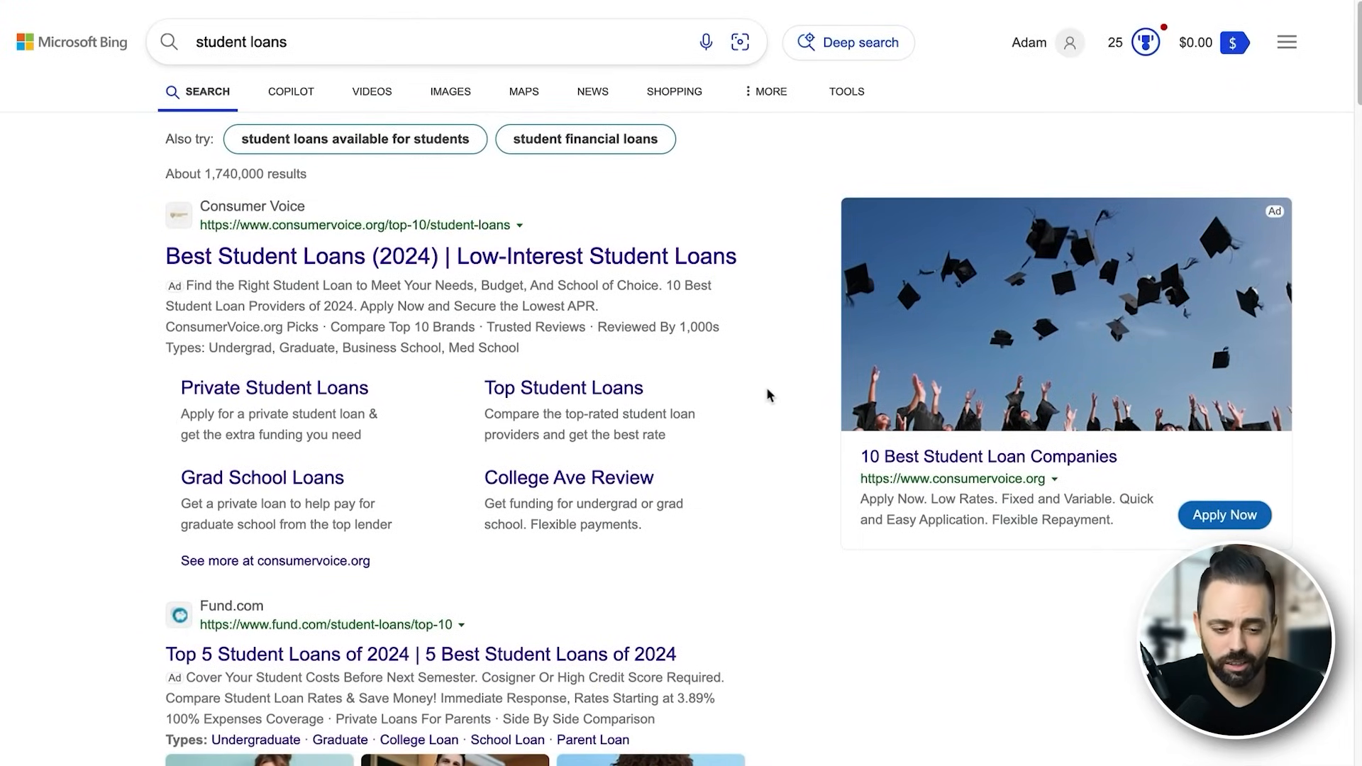
scroll(769, 395, "down", 1)
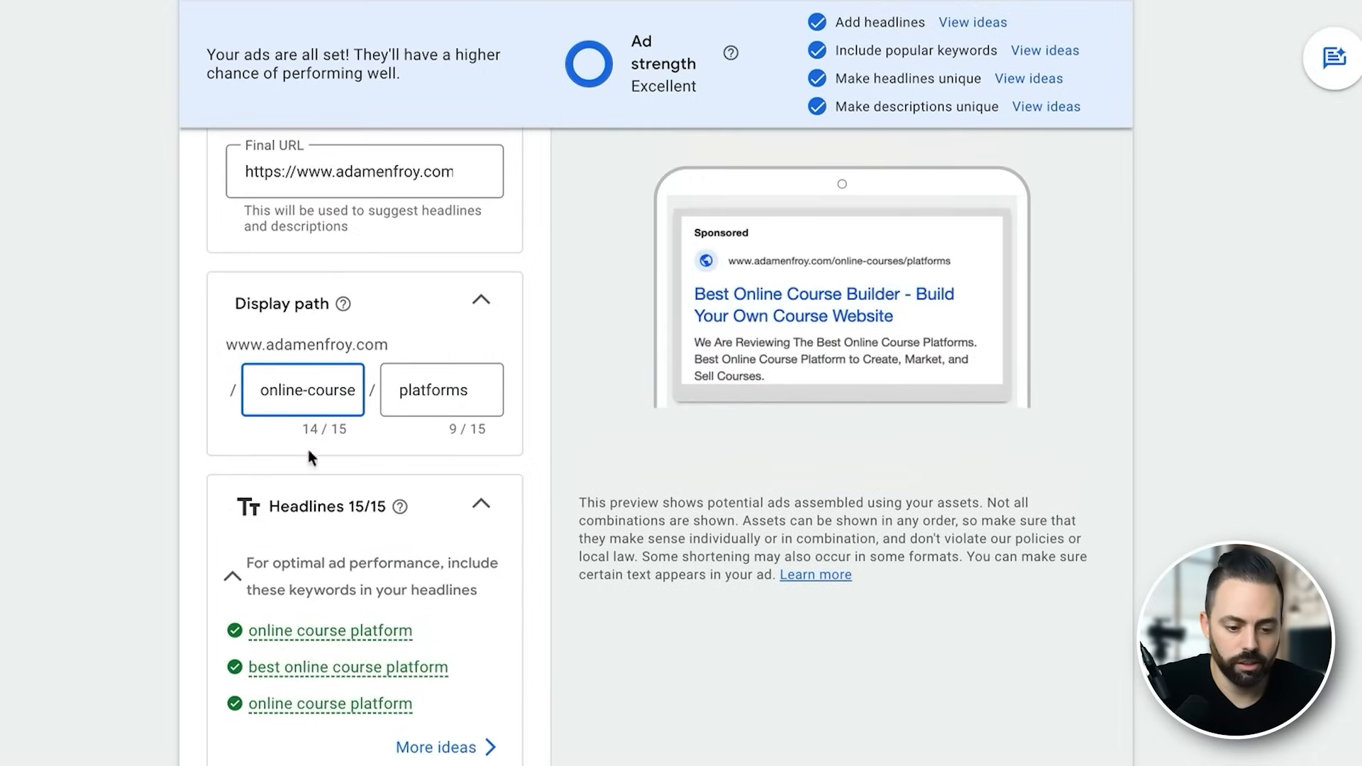
Back in Google Ads, change the ad's first headline to "5 Best Online Course Platforms".
scroll(300, 394, "down", 6)
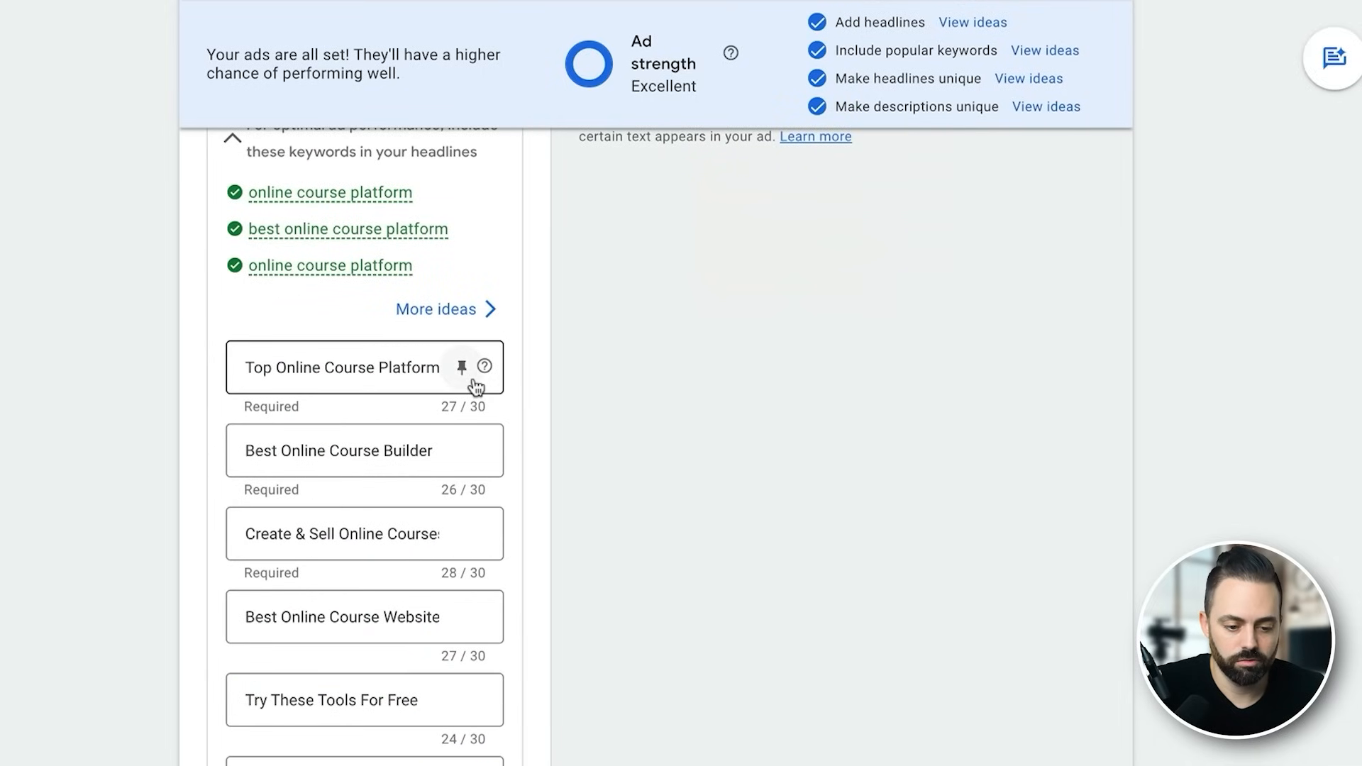
scroll(474, 386, "up", 1)
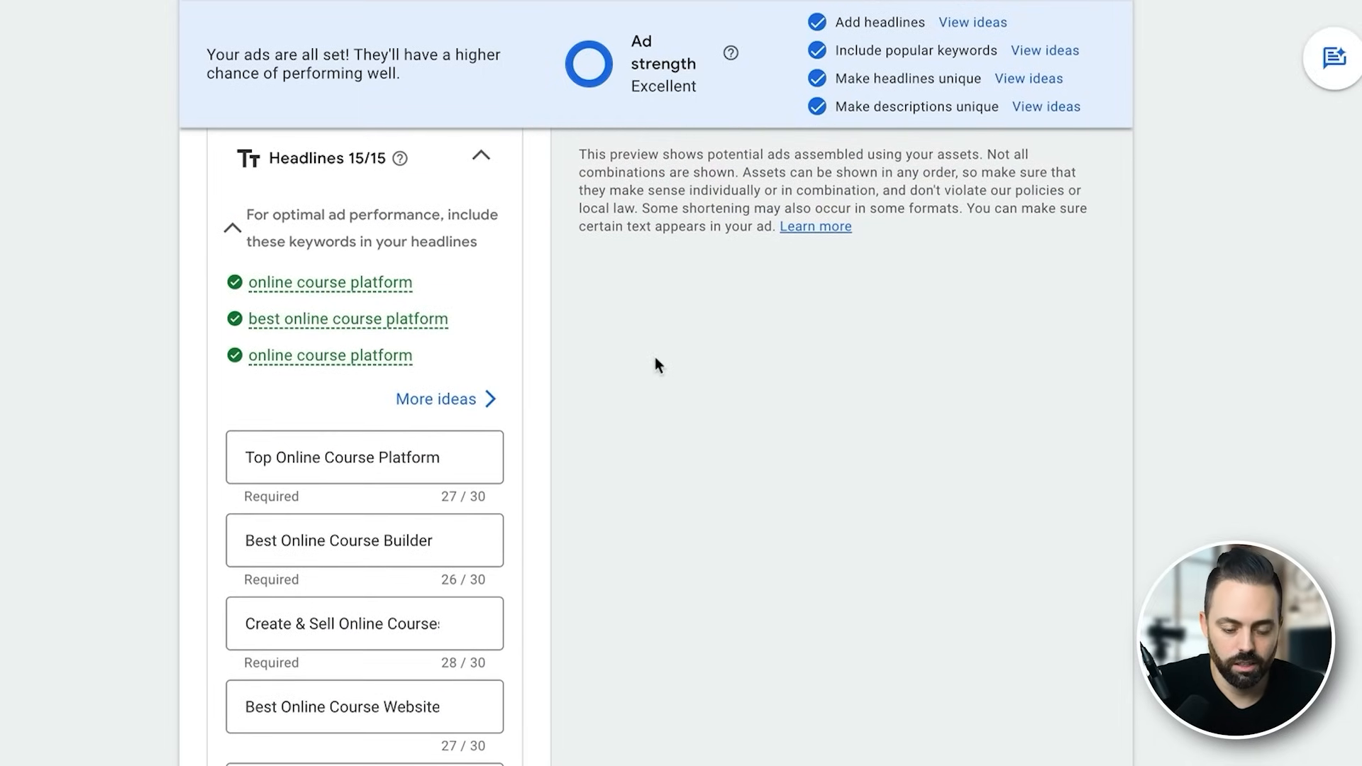
scroll(654, 364, "up", 4)
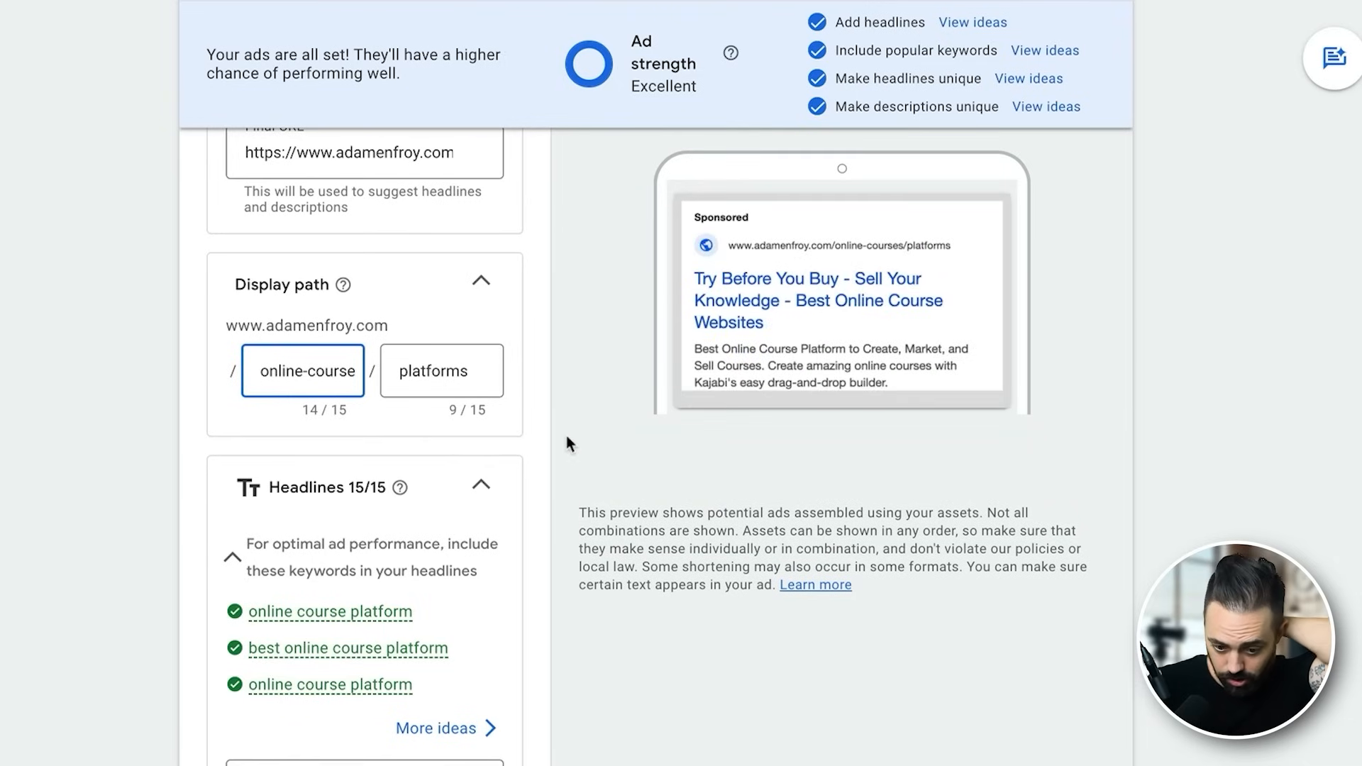
scroll(561, 445, "down", 4)
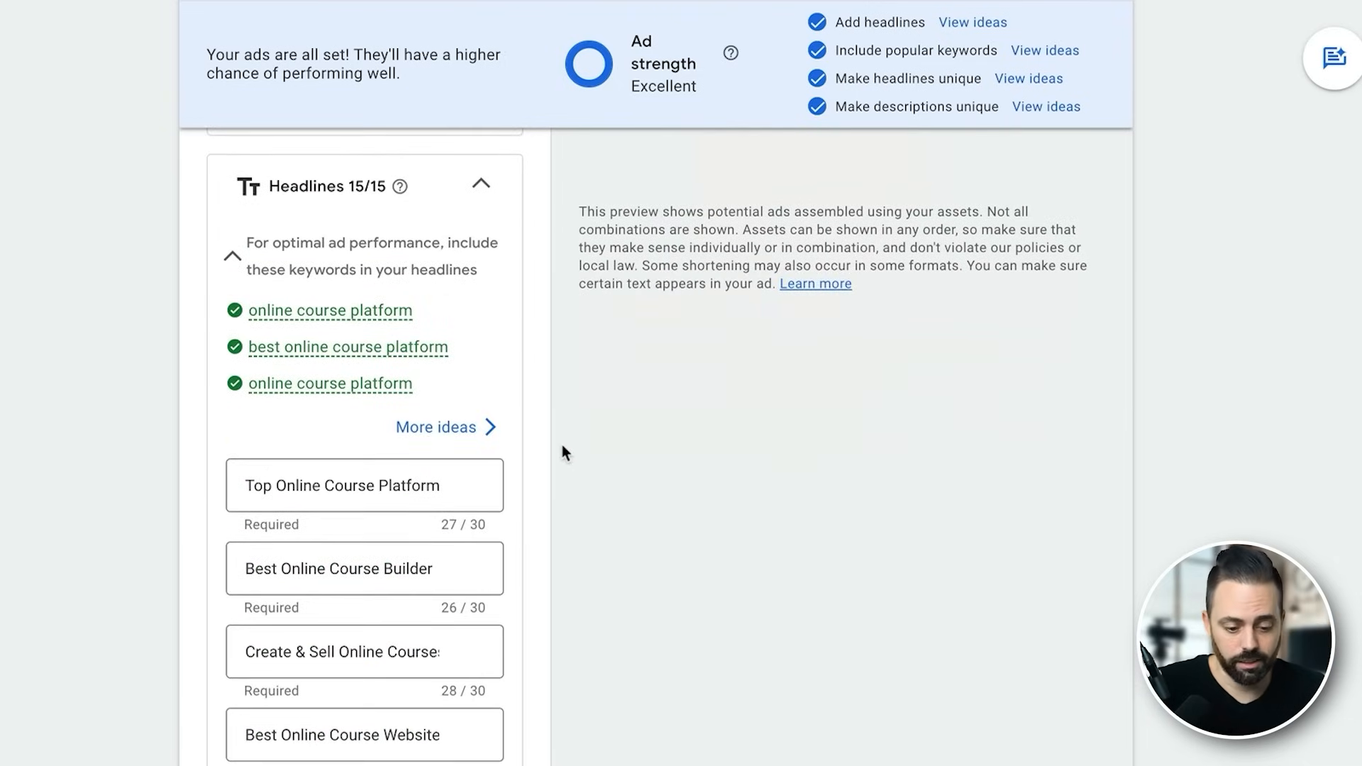
left_click(245, 483)
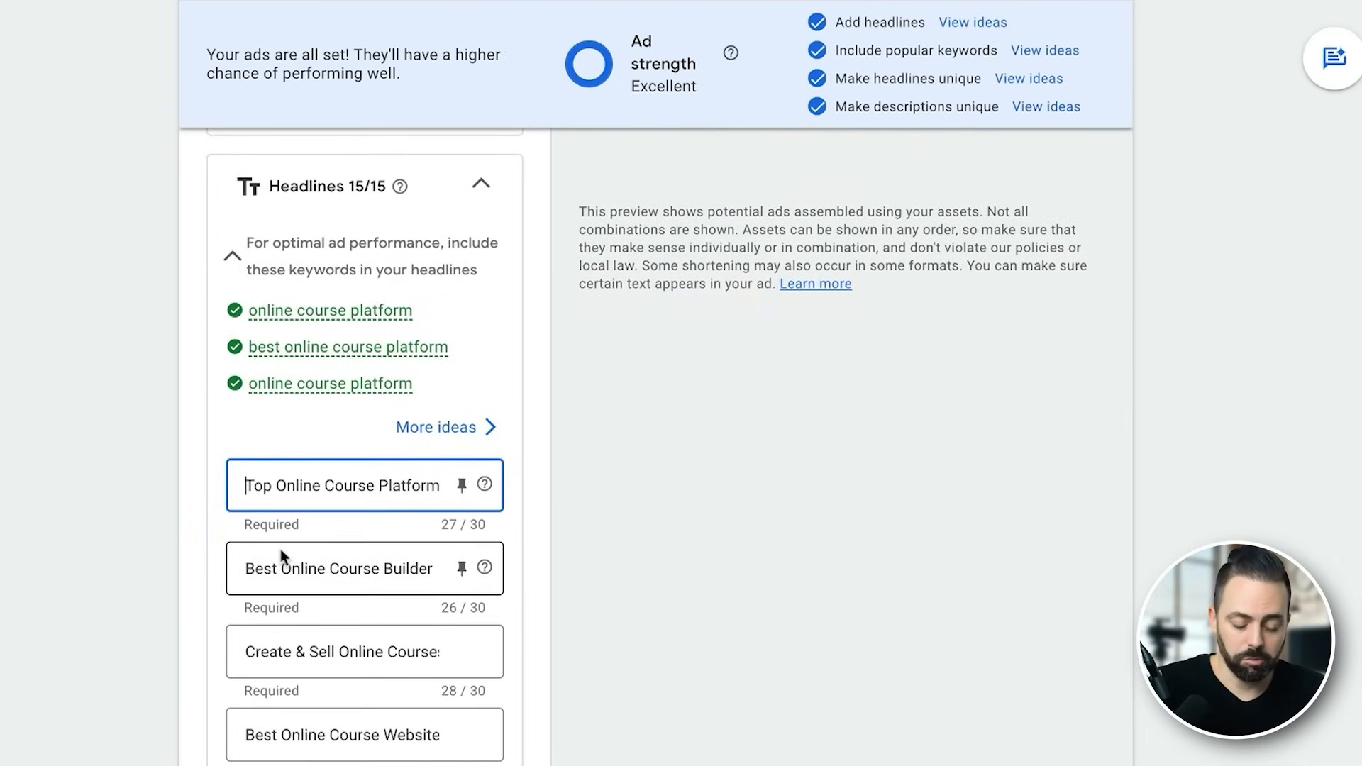
type("5 Best")
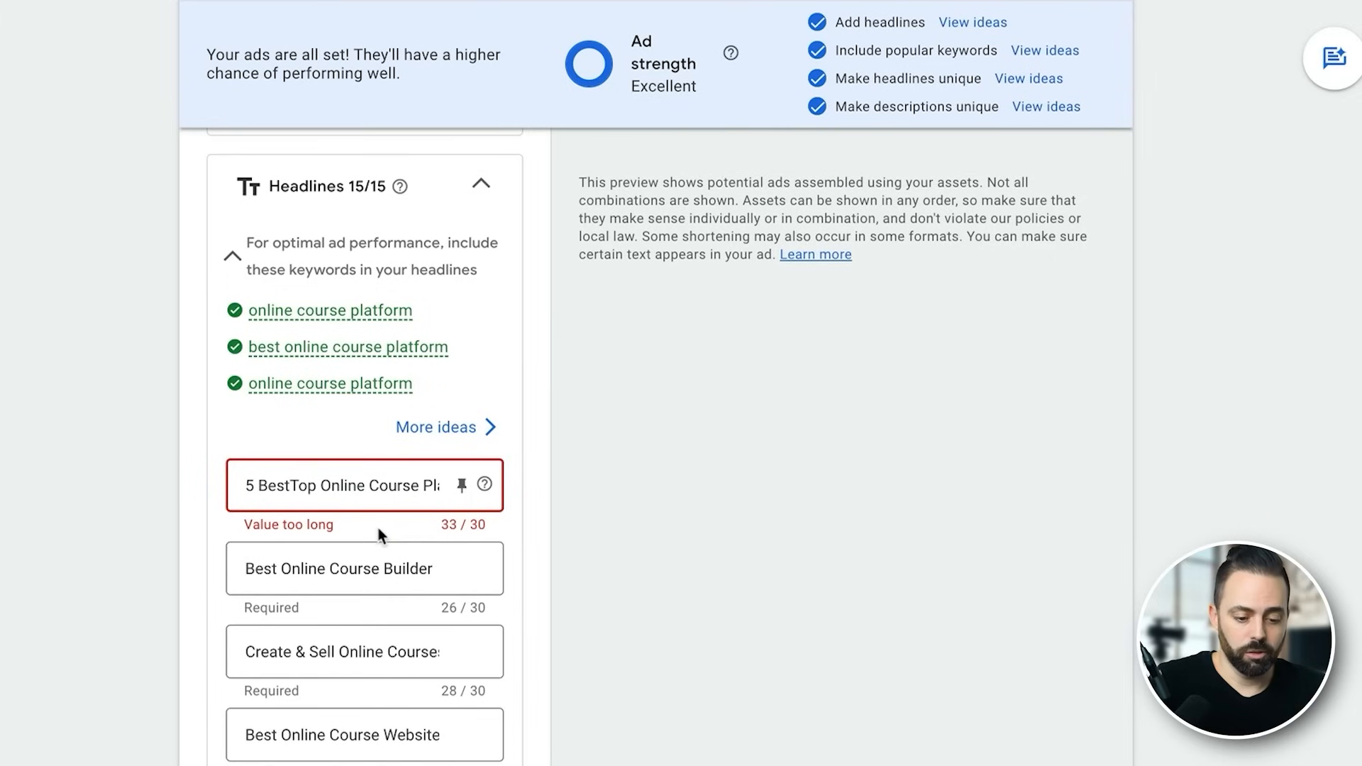
left_click(321, 487)
key("BackSpace")
key("BackSpace")
key("BackSpace")
key("BackSpace")
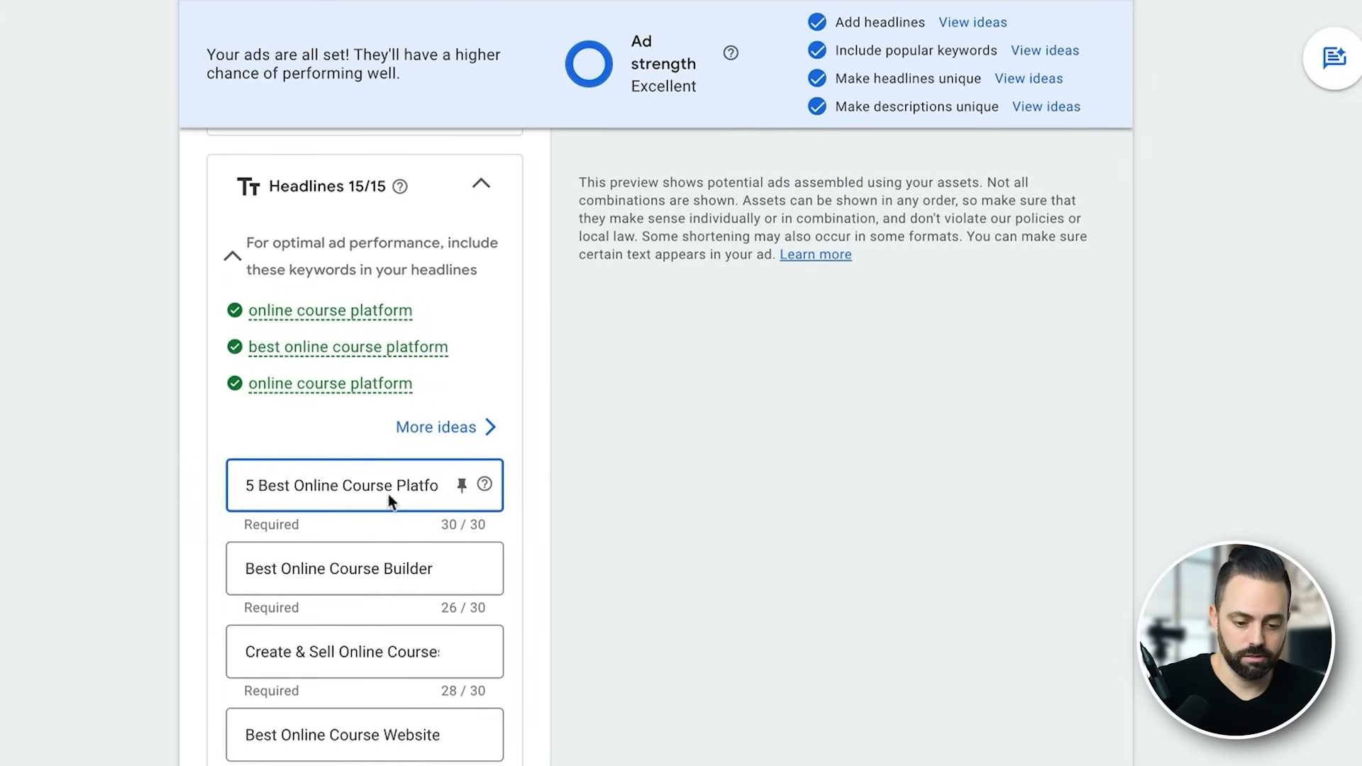
left_click_drag(408, 488, 492, 494)
left_click(430, 489)
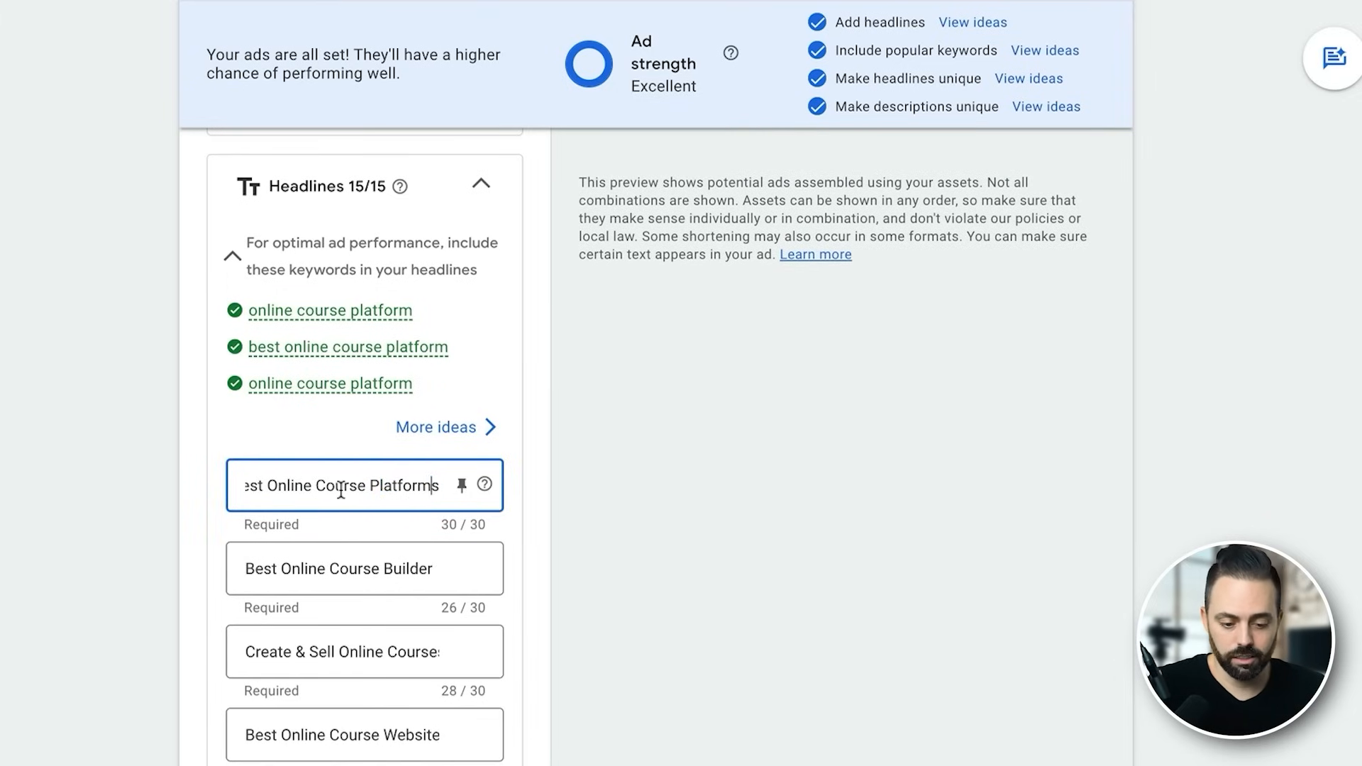
left_click_drag(307, 487, 181, 498)
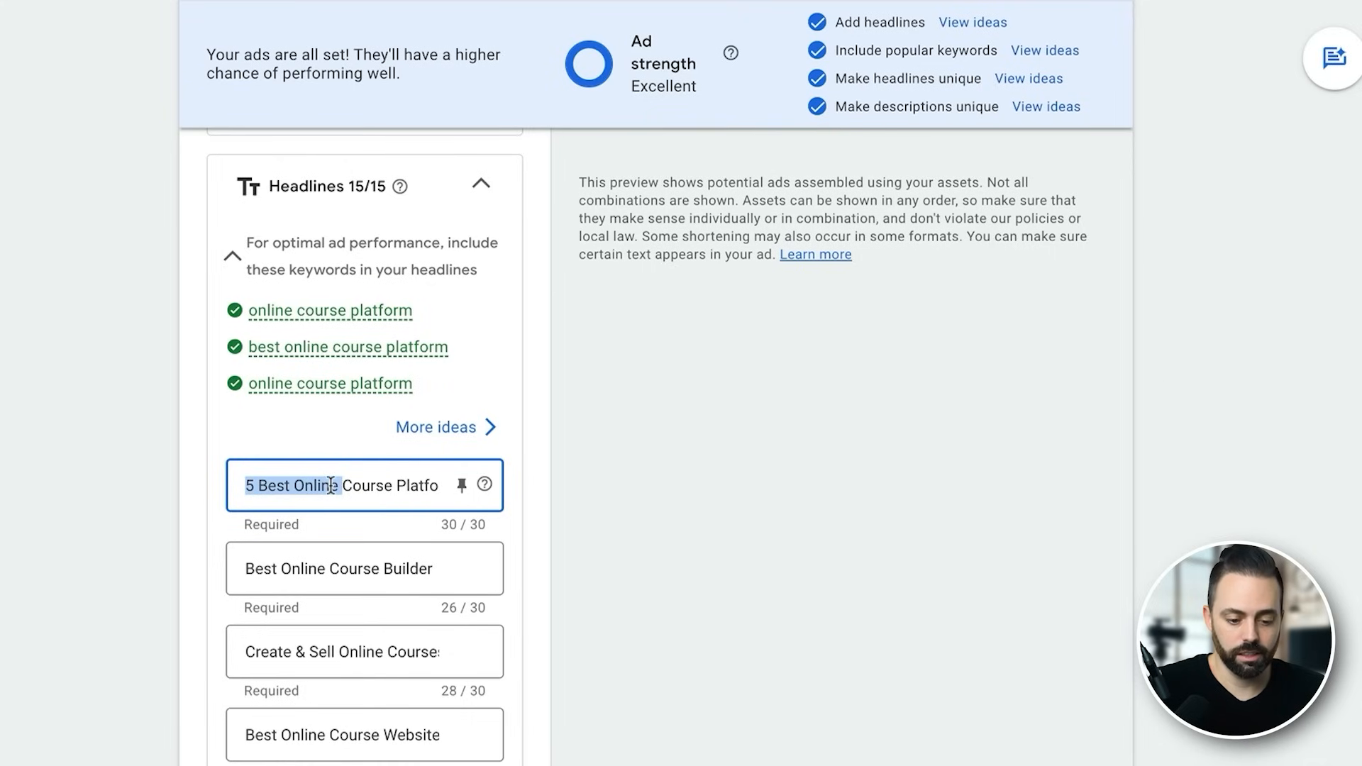
left_click(330, 486)
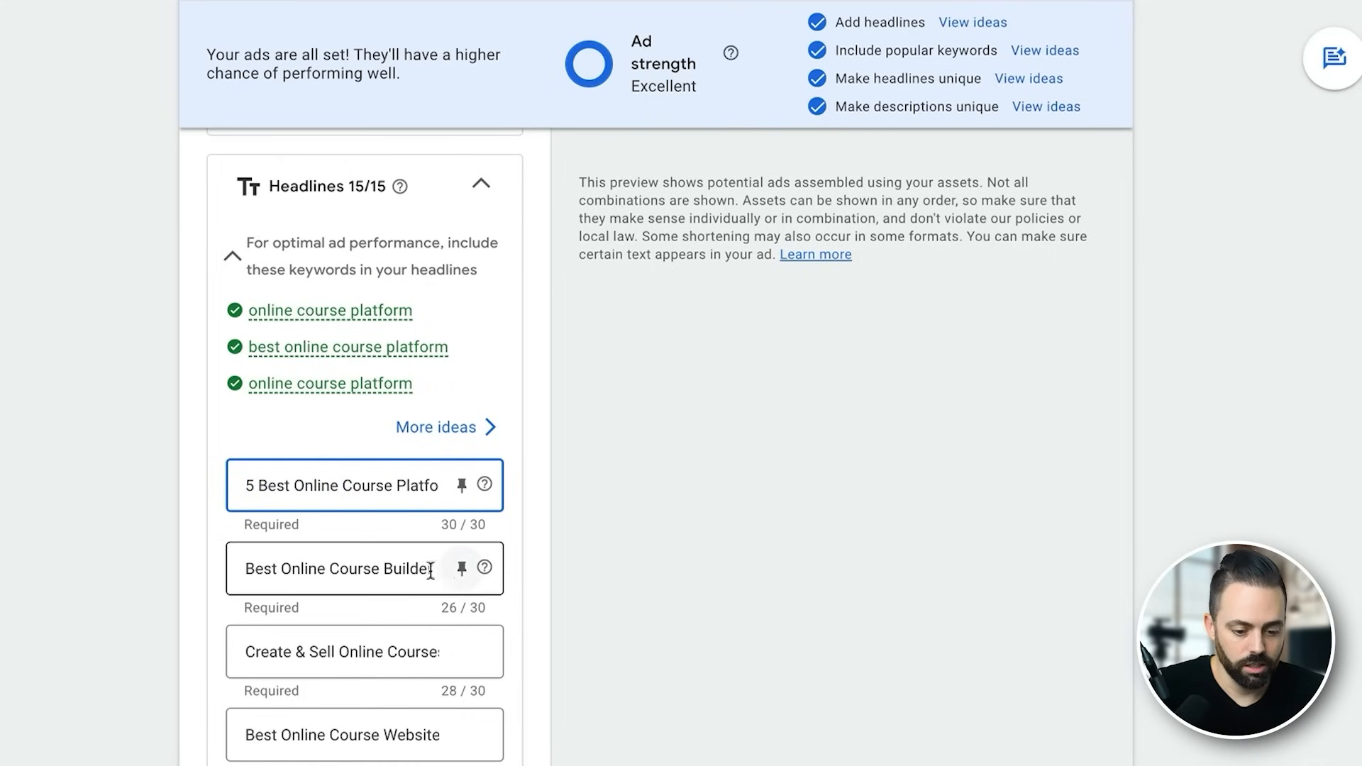
Replace the second headline's text with "Rank" and pin the first headline to show only in position 1.
triple_click(400, 570)
type("Rank")
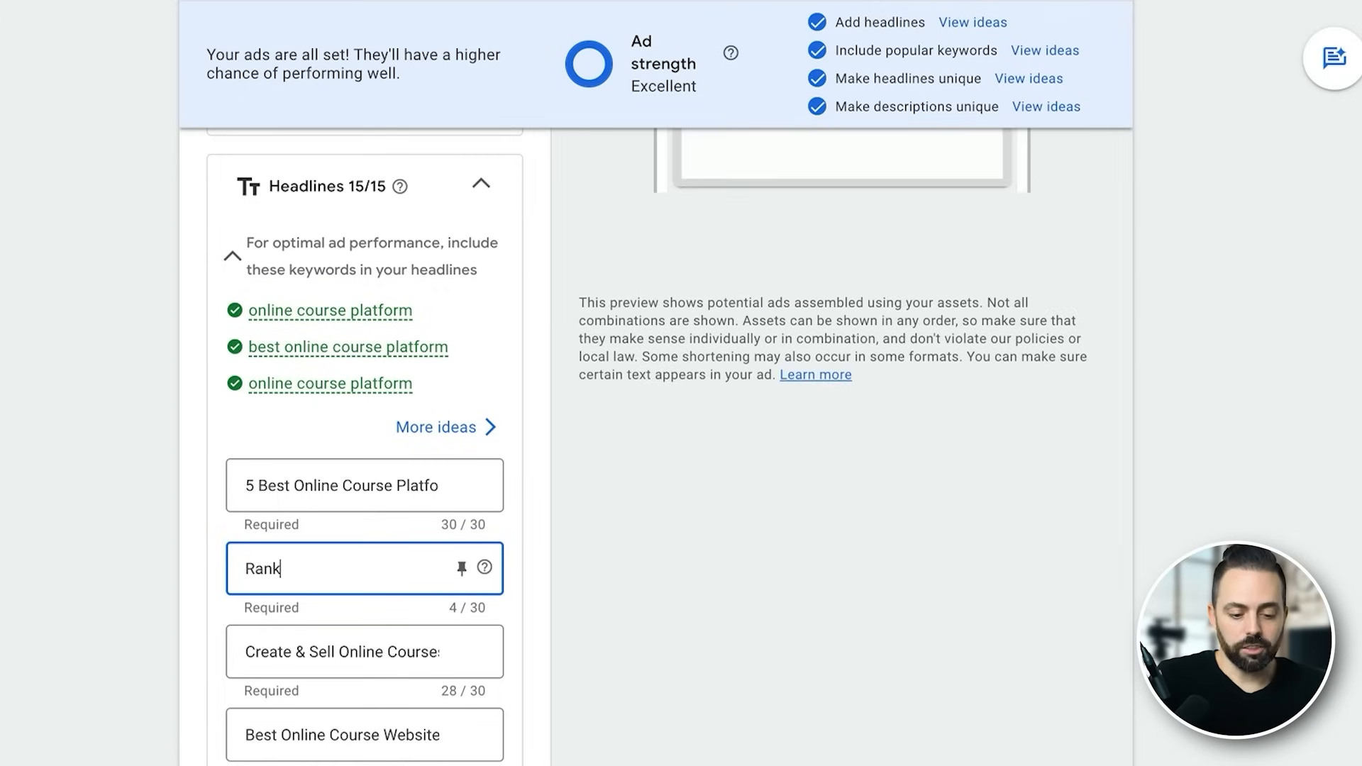
left_click(462, 485)
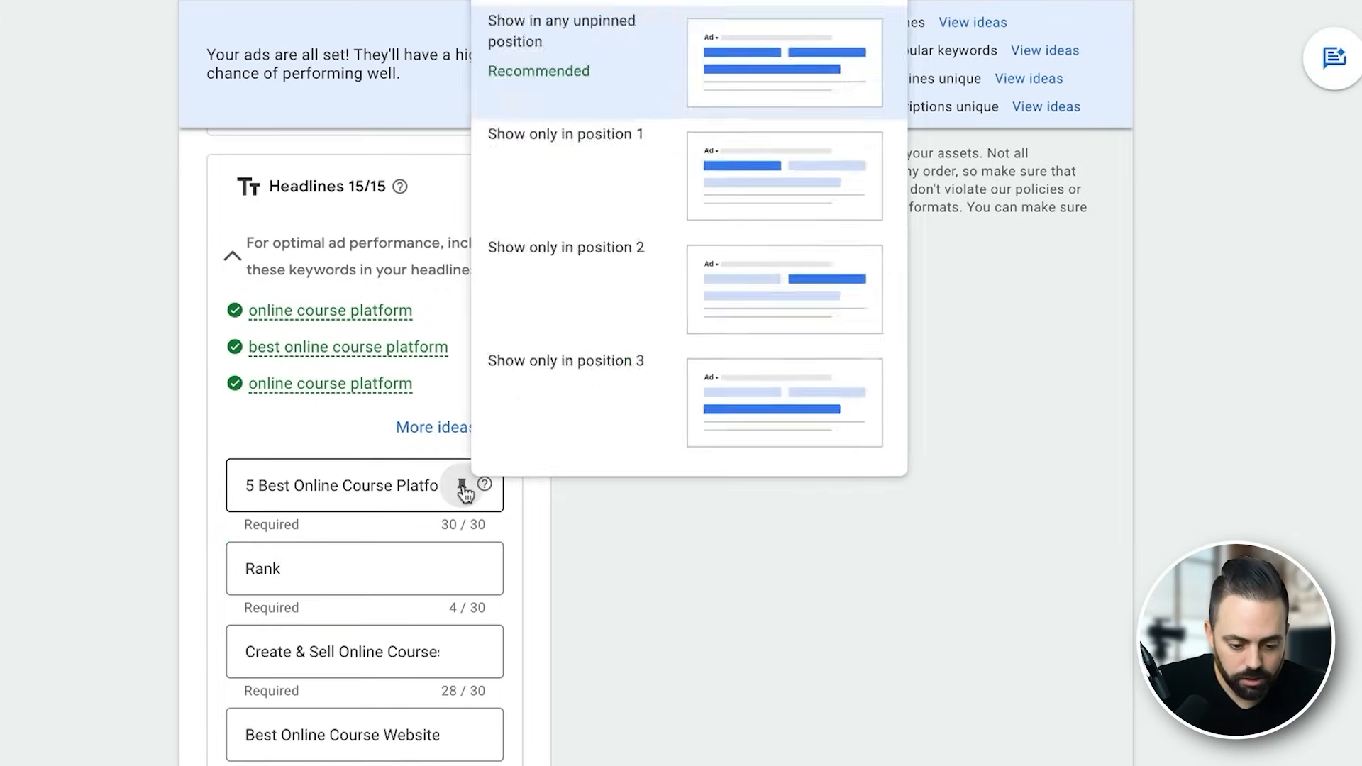
left_click(645, 129)
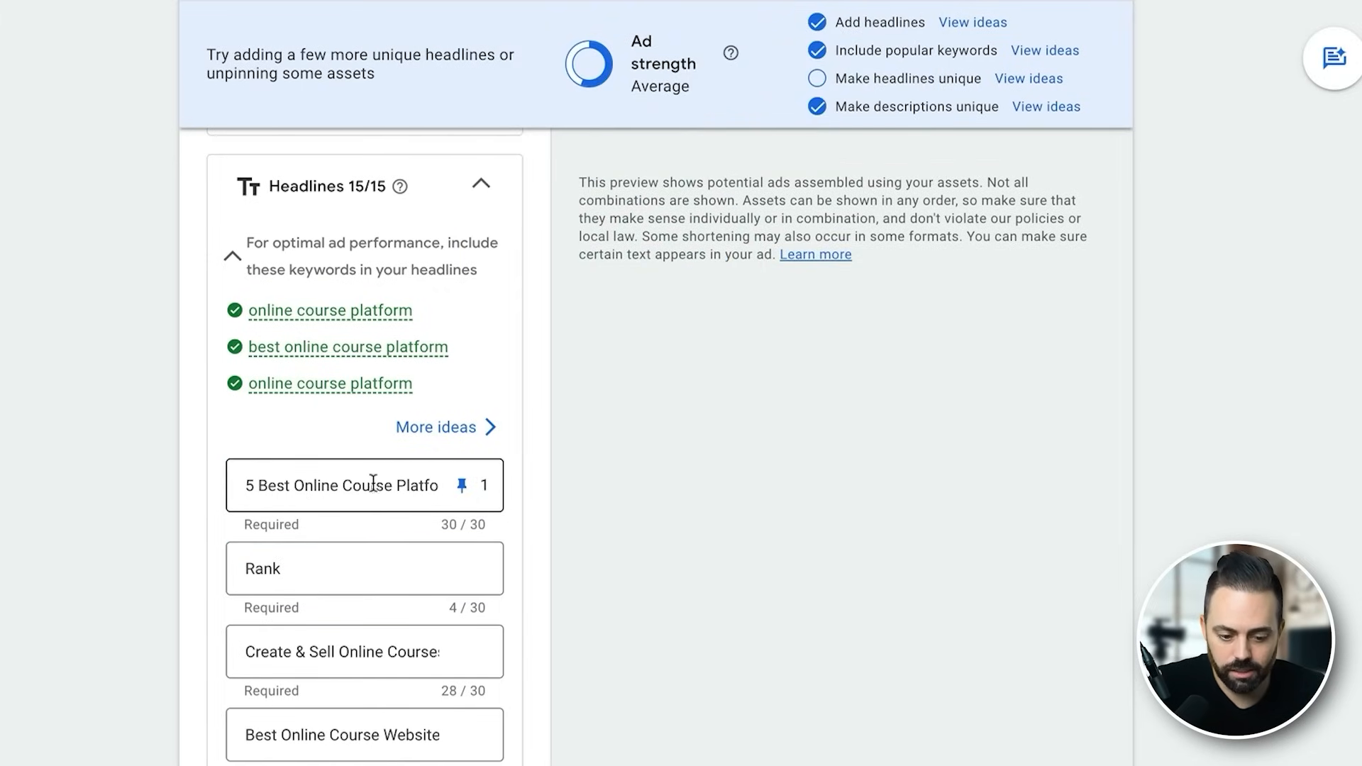
Check the ad preview and complete the second headline as "Ranked & Reviewed for Aug 2024".
scroll(809, 383, "up", 6)
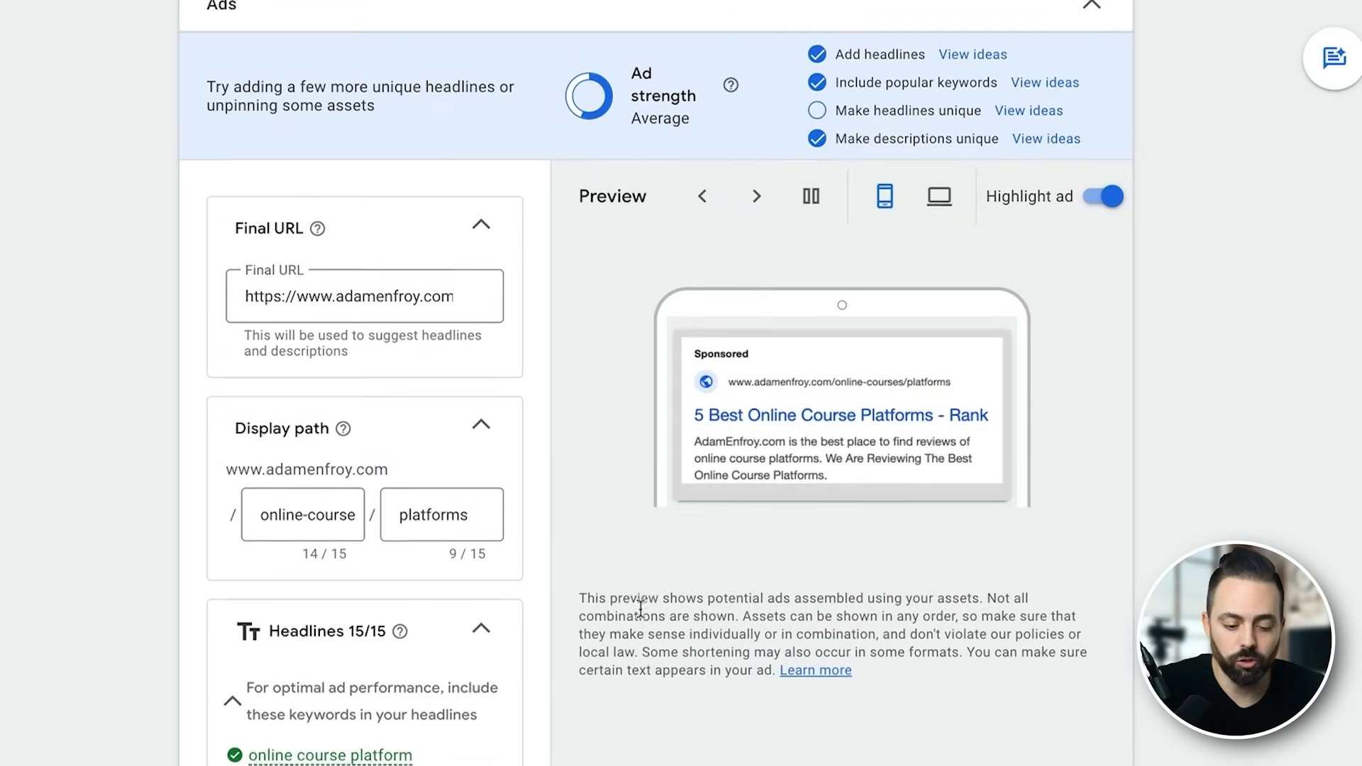
scroll(628, 572, "down", 4)
scroll(628, 572, "up", 2)
scroll(514, 621, "down", 3)
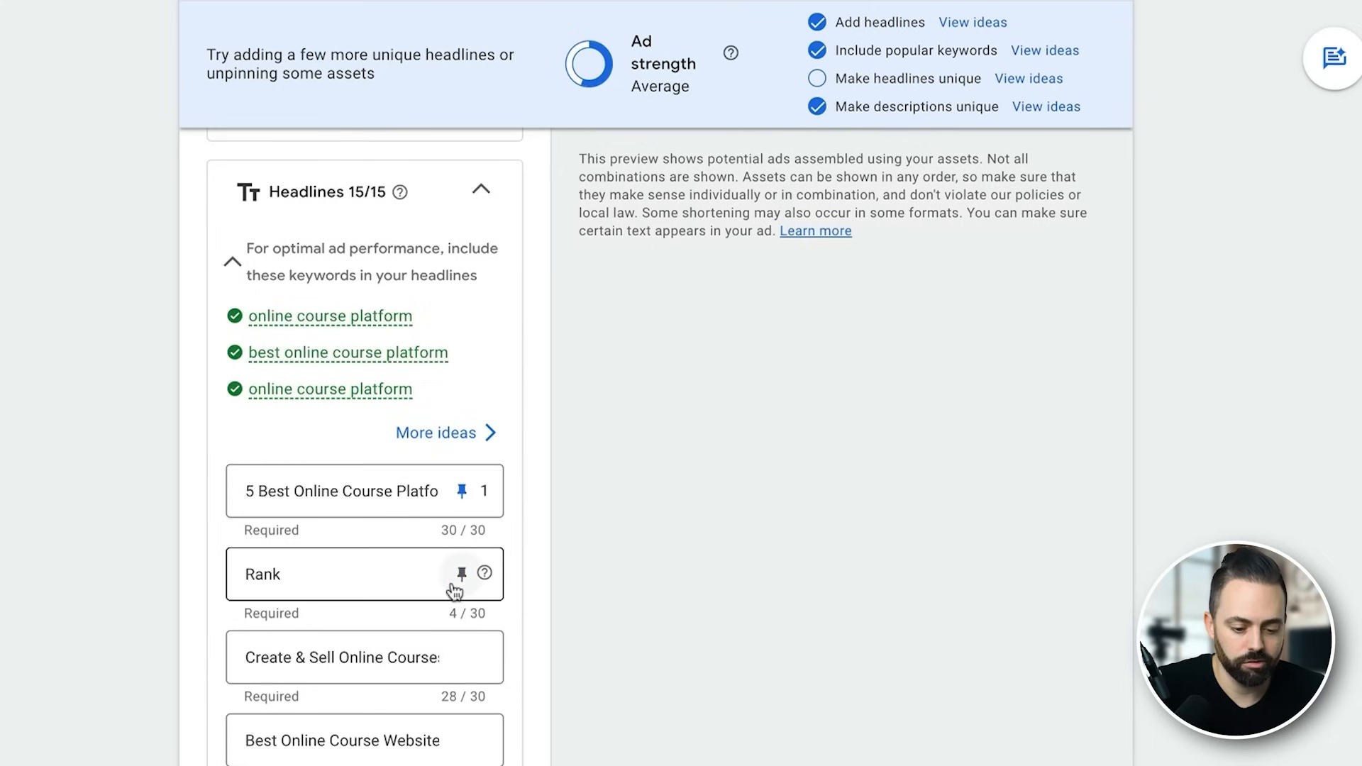
left_click(341, 575)
type("ed and Reviewed for Aug 2024")
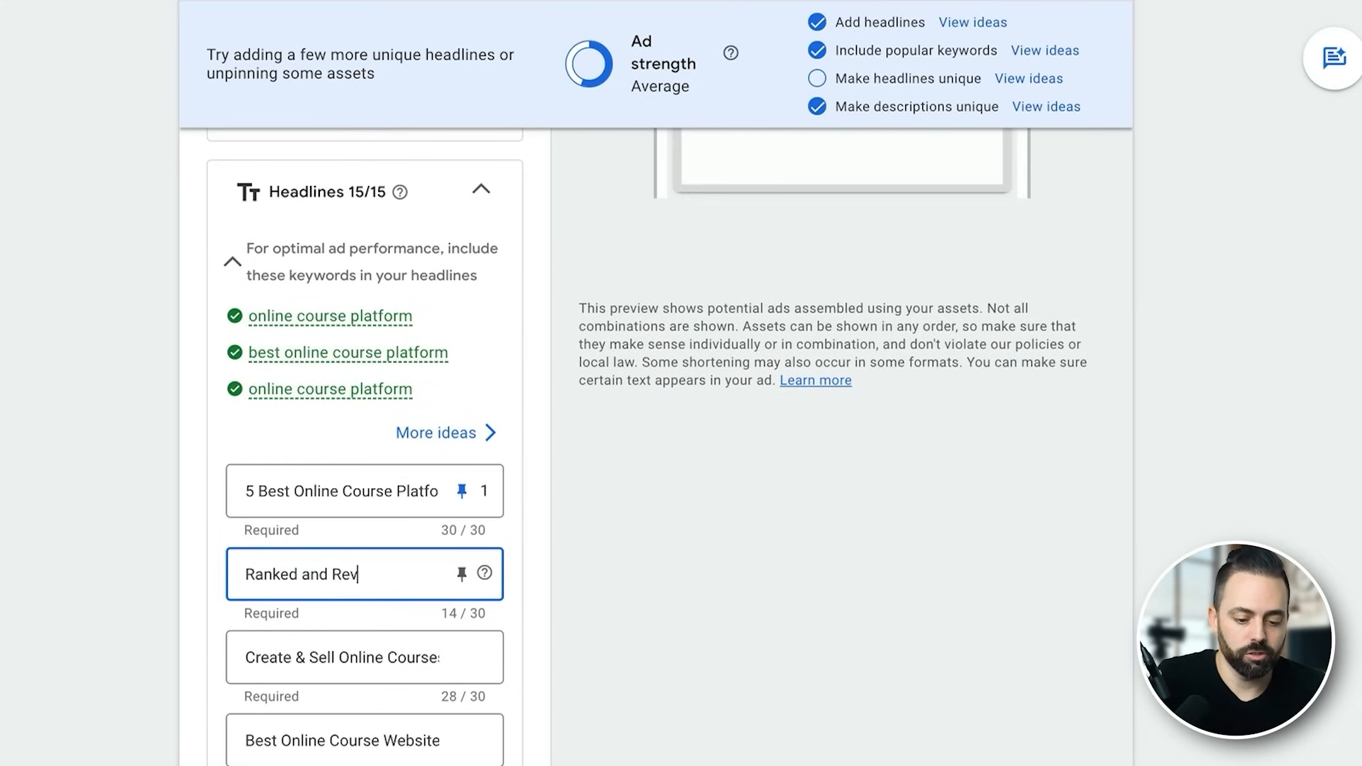
double_click(260, 574)
type("&")
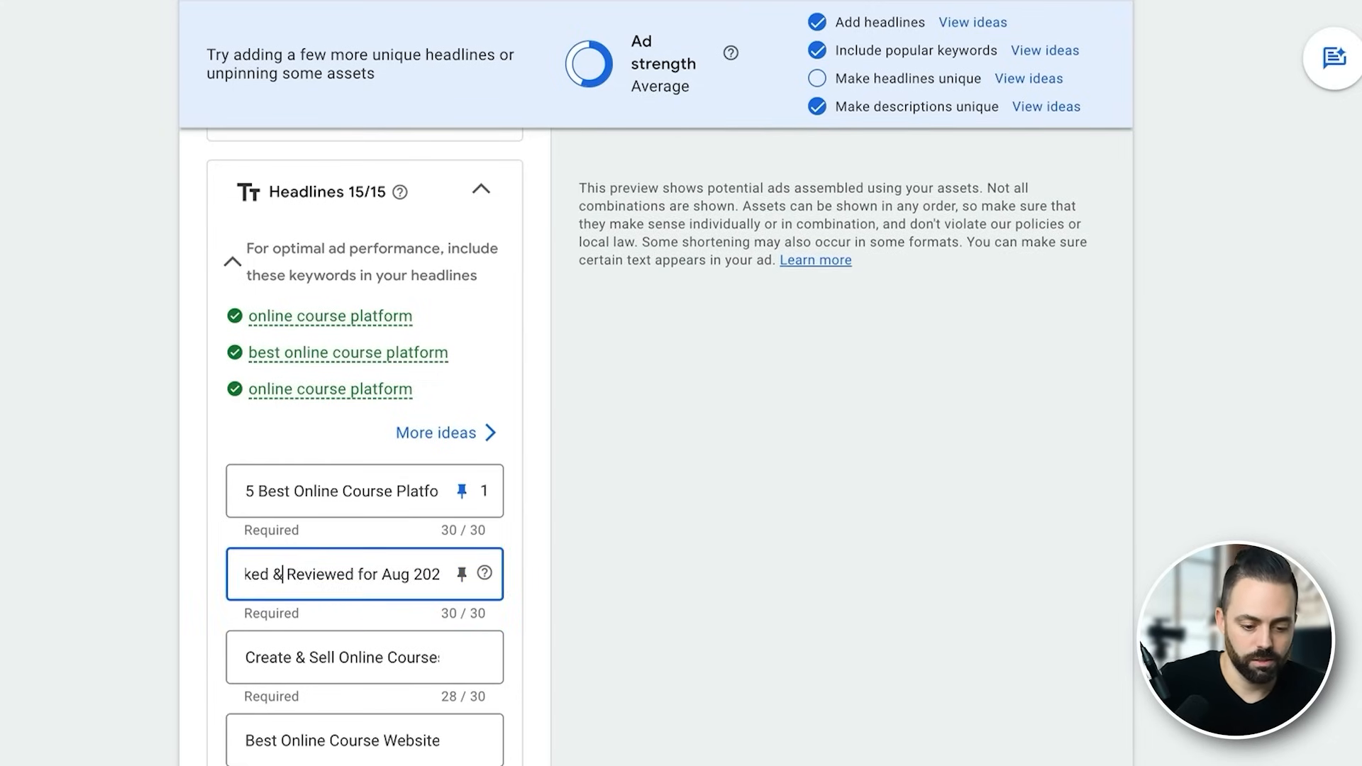
double_click(269, 574)
left_click_drag(284, 572, 456, 575)
left_click(414, 574)
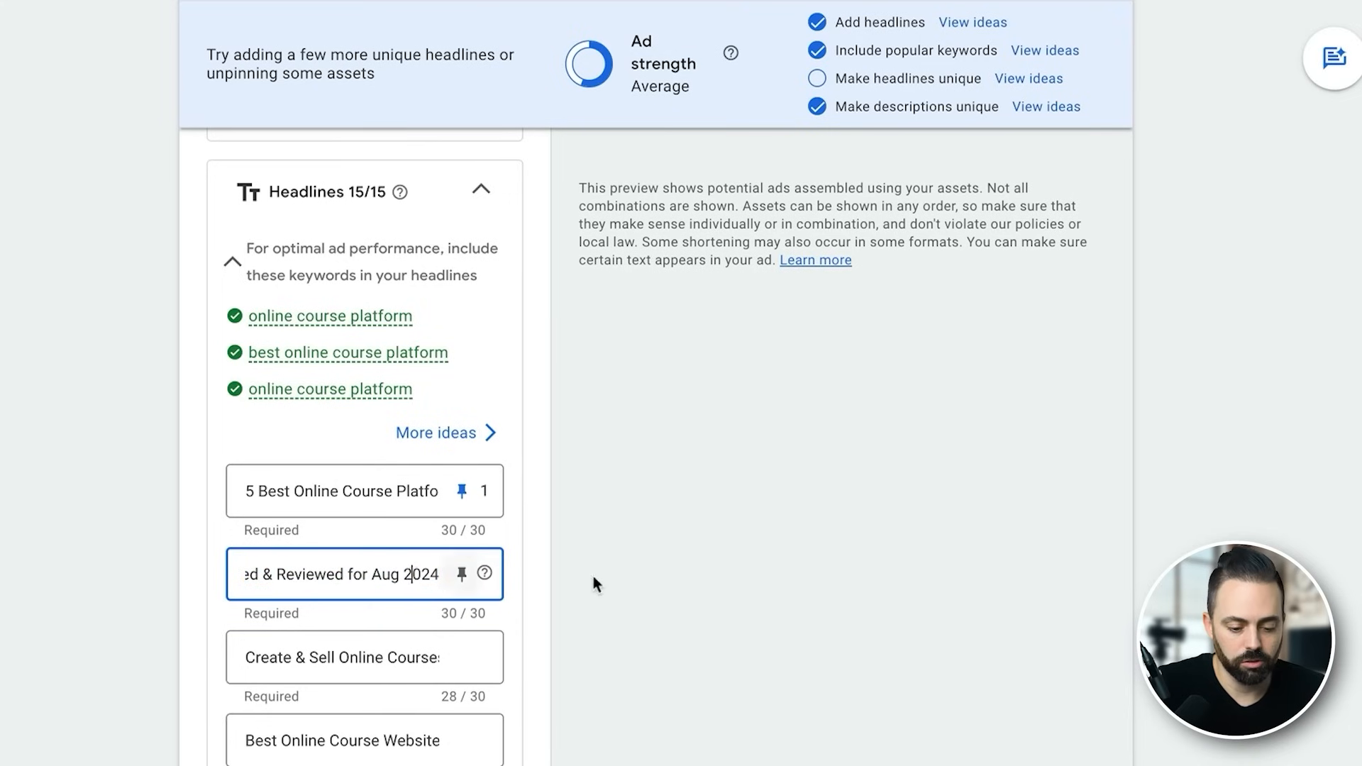
Review the ad preview and pin the "Ranked & Reviewed for Aug 2024" headline to show only in position 2.
scroll(655, 542, "up", 5)
scroll(654, 542, "up", 1)
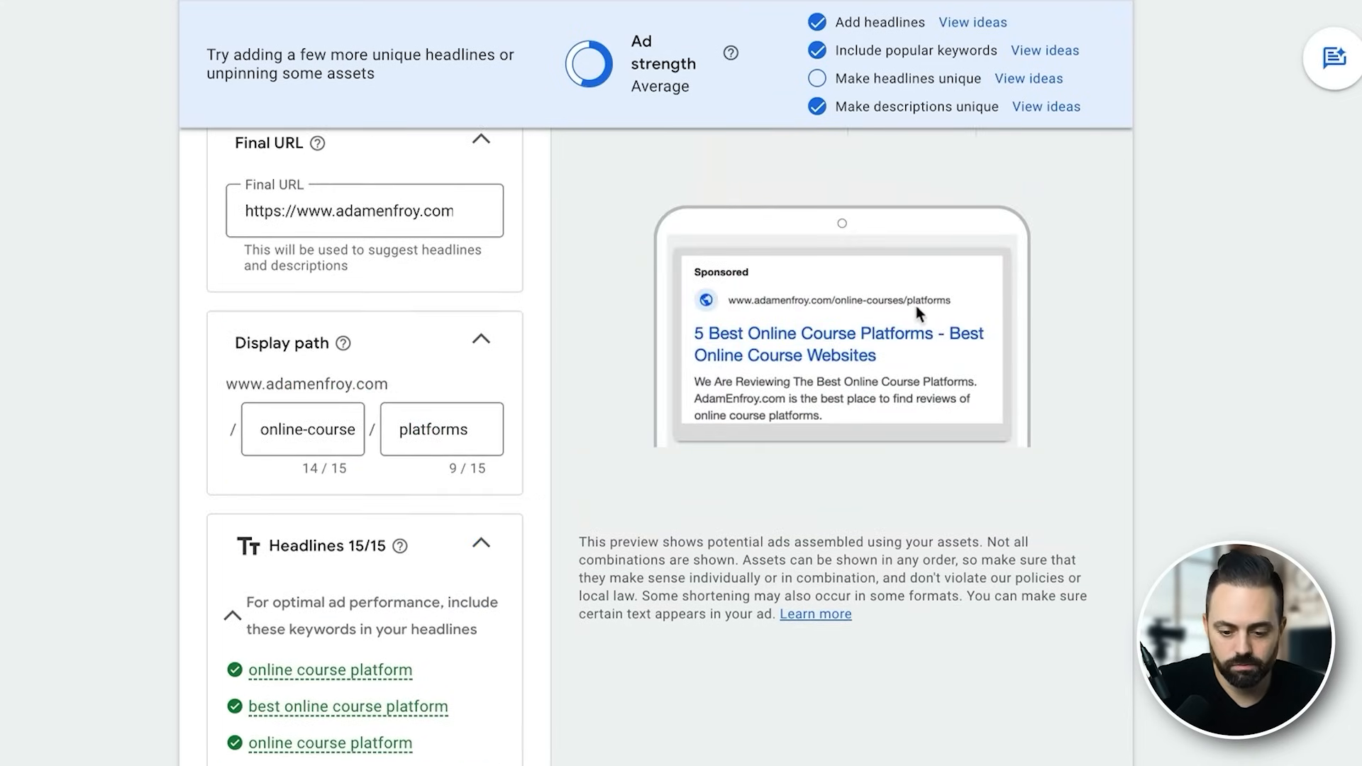
scroll(655, 560, "down", 8)
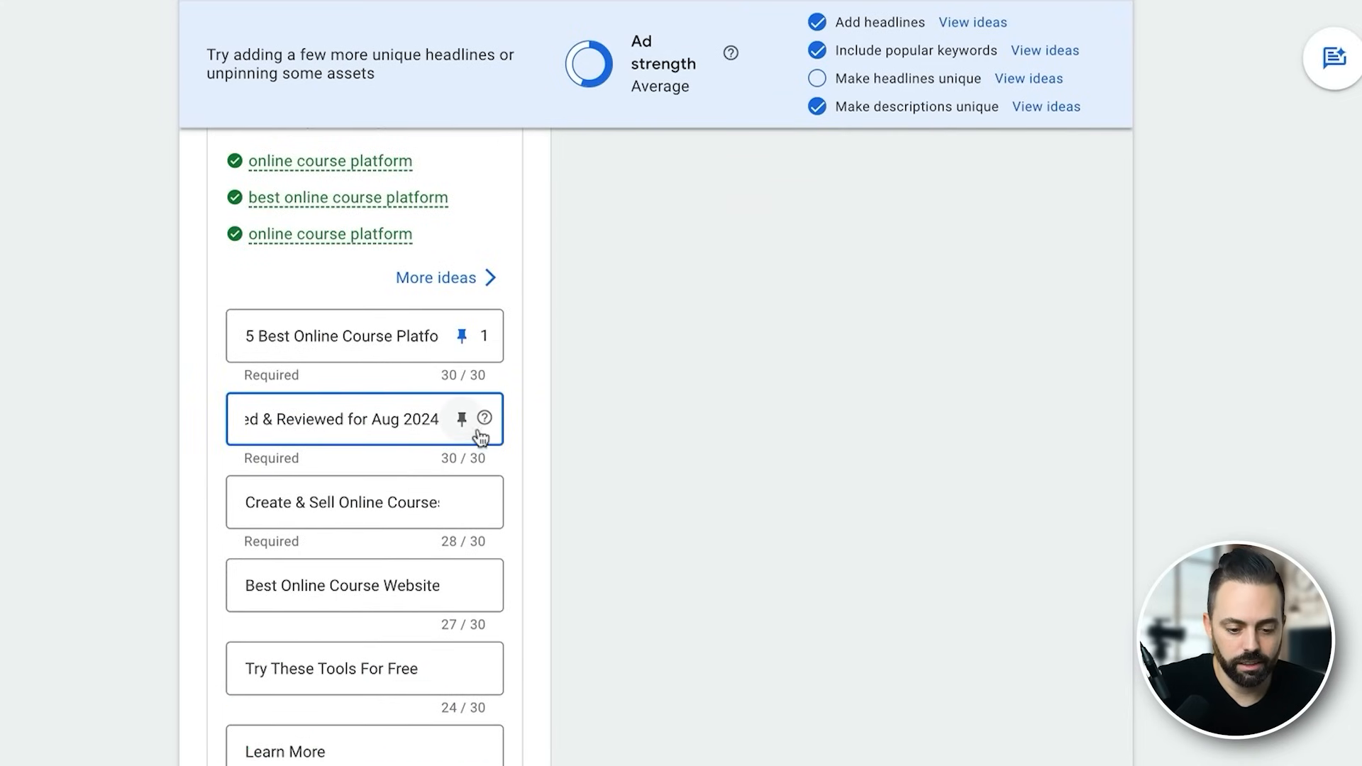
left_click(465, 424)
left_click(620, 237)
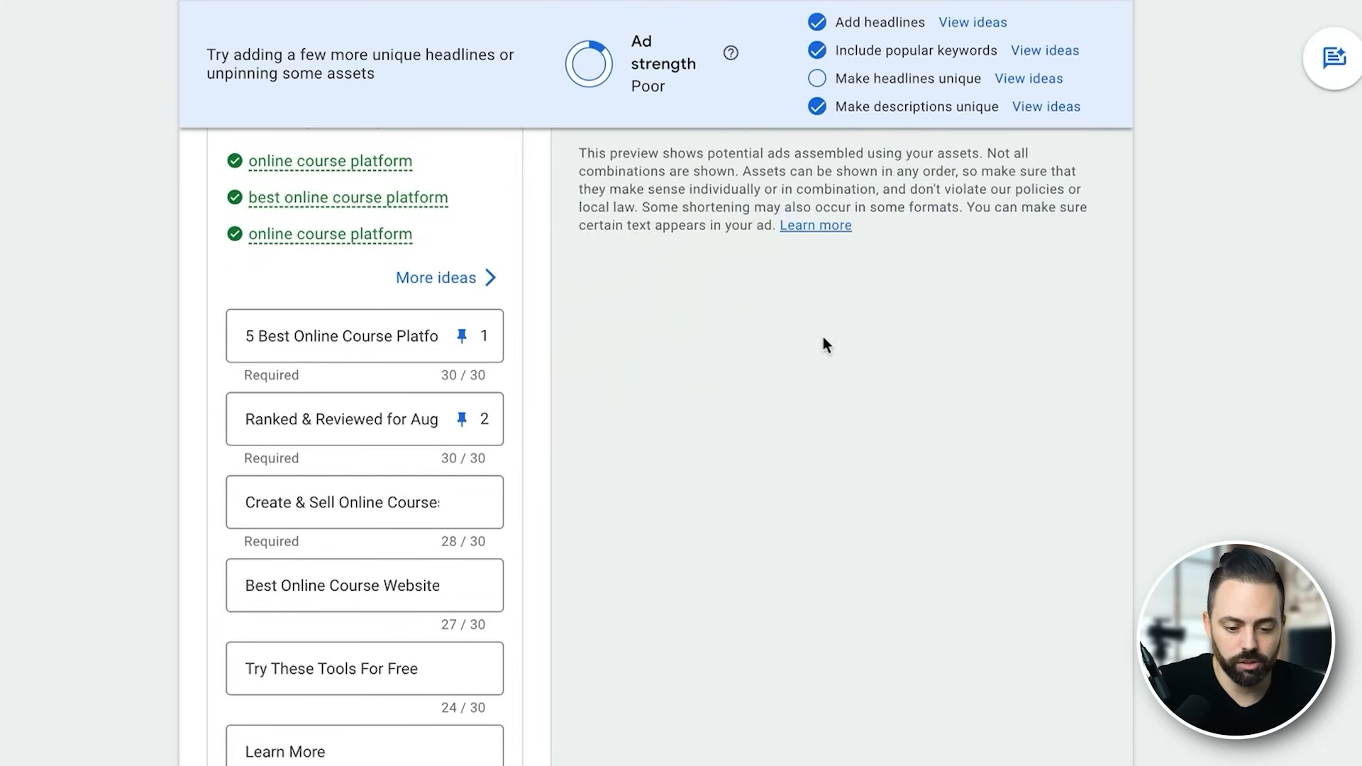
Check the ad preview and clear the "Learn More" headline.
scroll(825, 346, "up", 3)
scroll(826, 346, "up", 4)
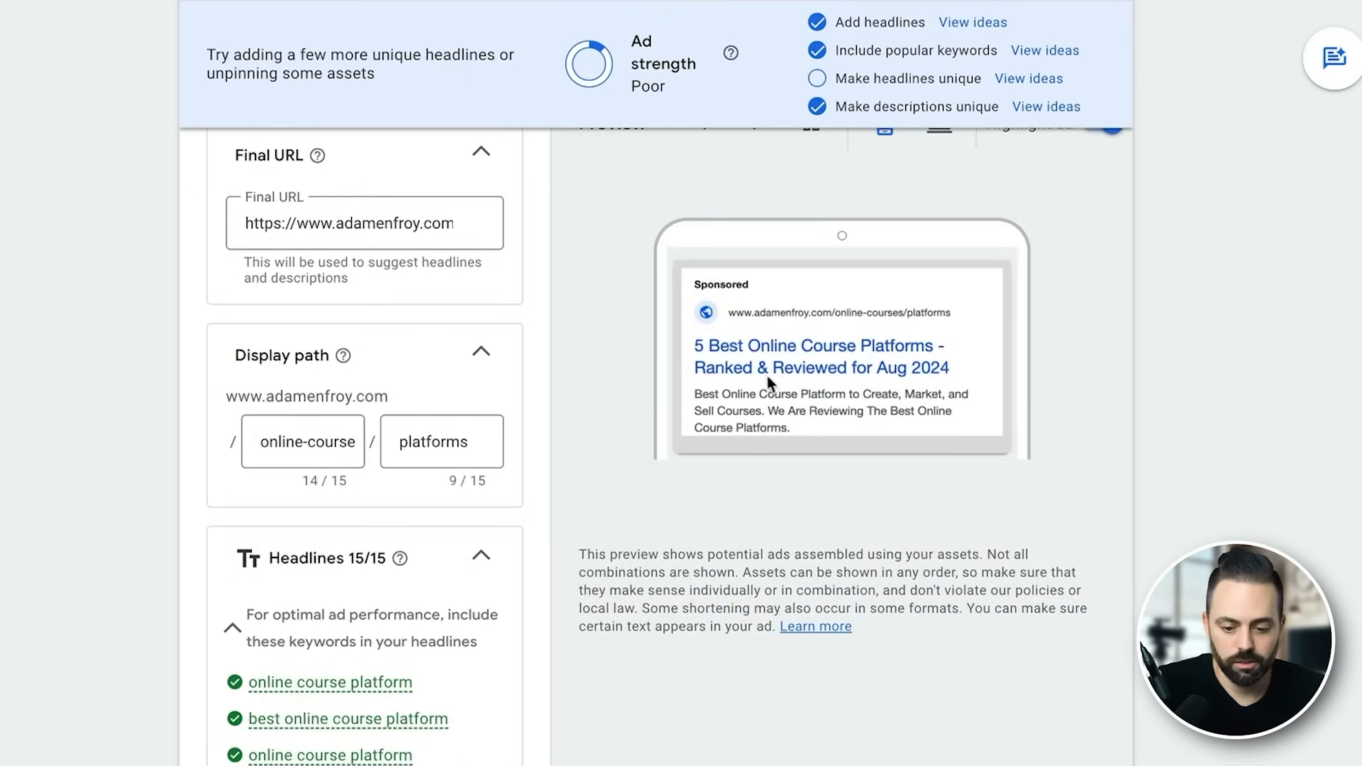
scroll(739, 465, "down", 10)
left_click(372, 317)
triple_click(372, 317)
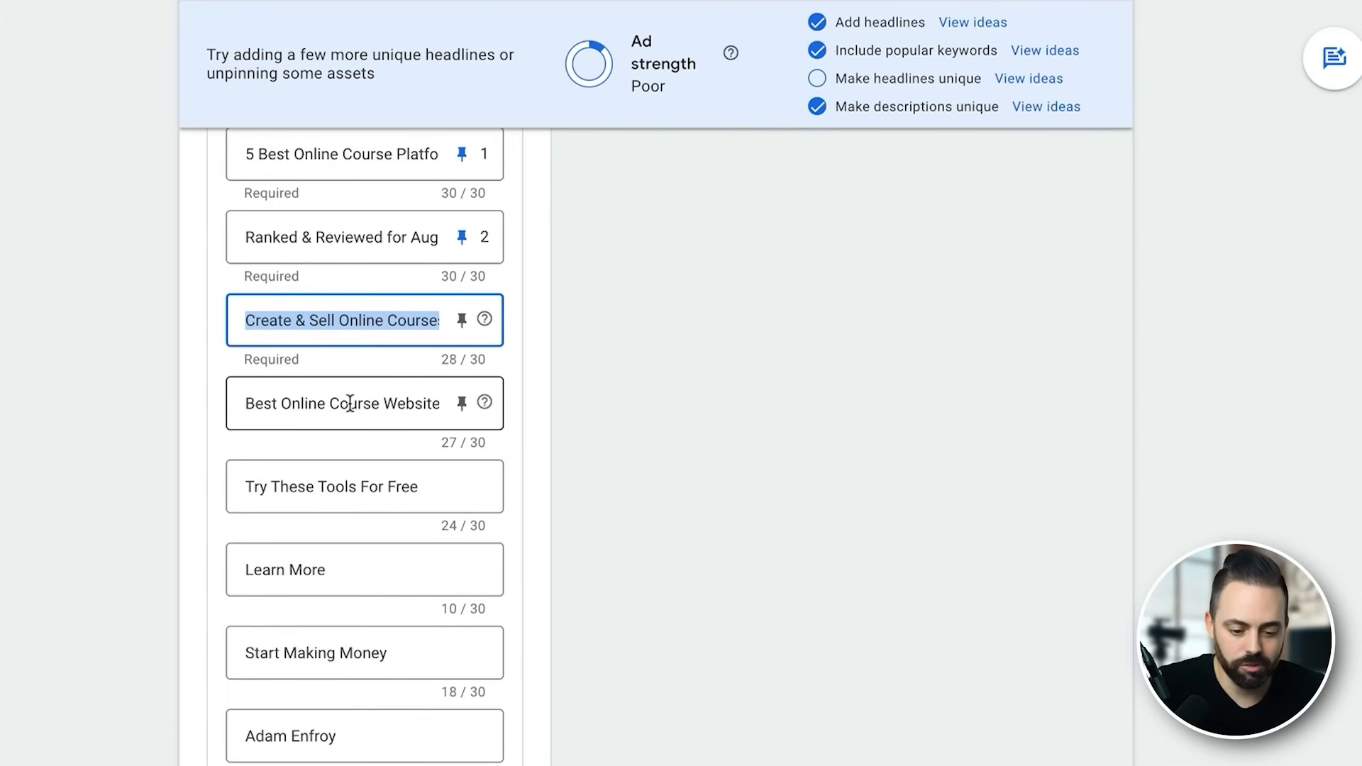
scroll(353, 556, "down", 1)
left_click(352, 559)
triple_click(353, 558)
key("BackSpace")
scroll(209, 501, "down", 2)
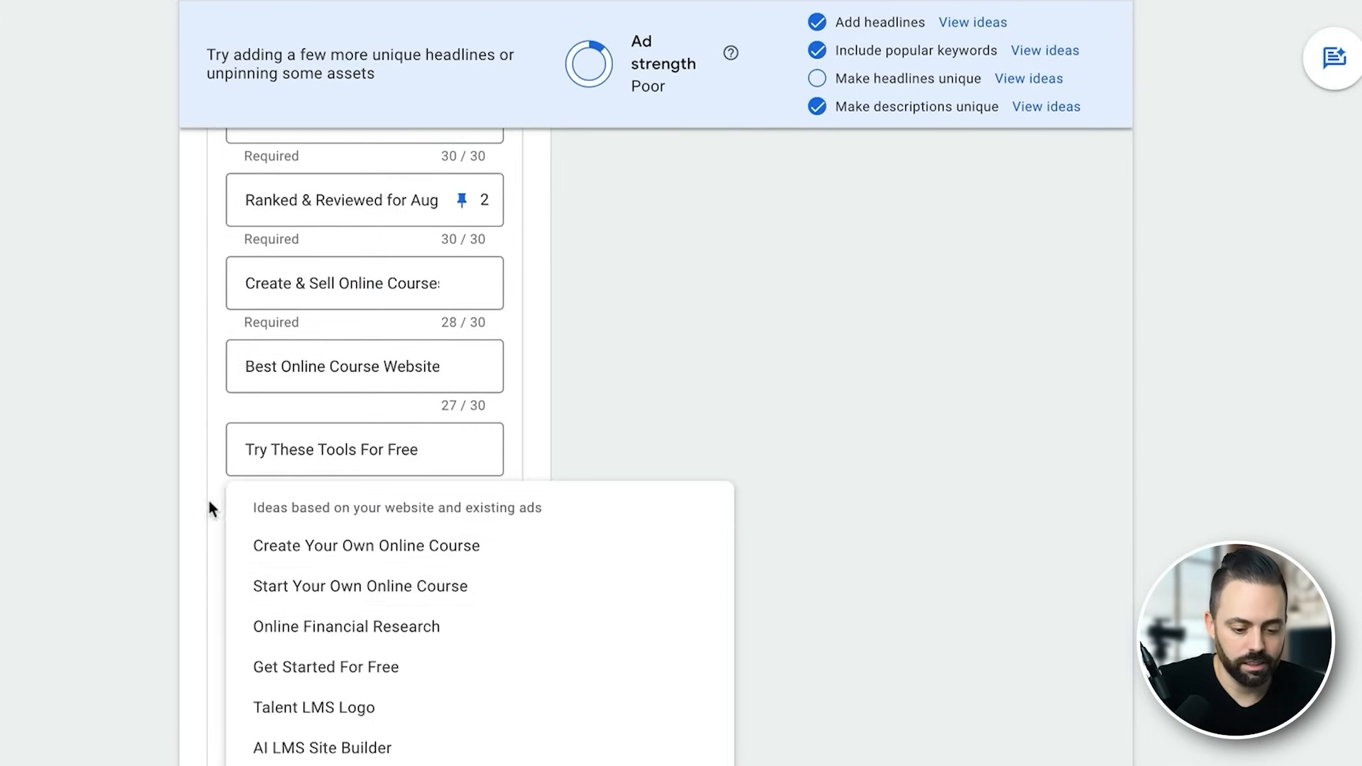
left_click(223, 539)
Clear the headline that consists only of the site owner's name.
scroll(223, 539, "down", 2)
left_click(377, 537)
triple_click(377, 537)
key("BackSpace")
left_click(607, 544)
Clear the last two headlines, "Build Your Own Course Website" and "Try Before You Buy".
scroll(588, 497, "down", 5)
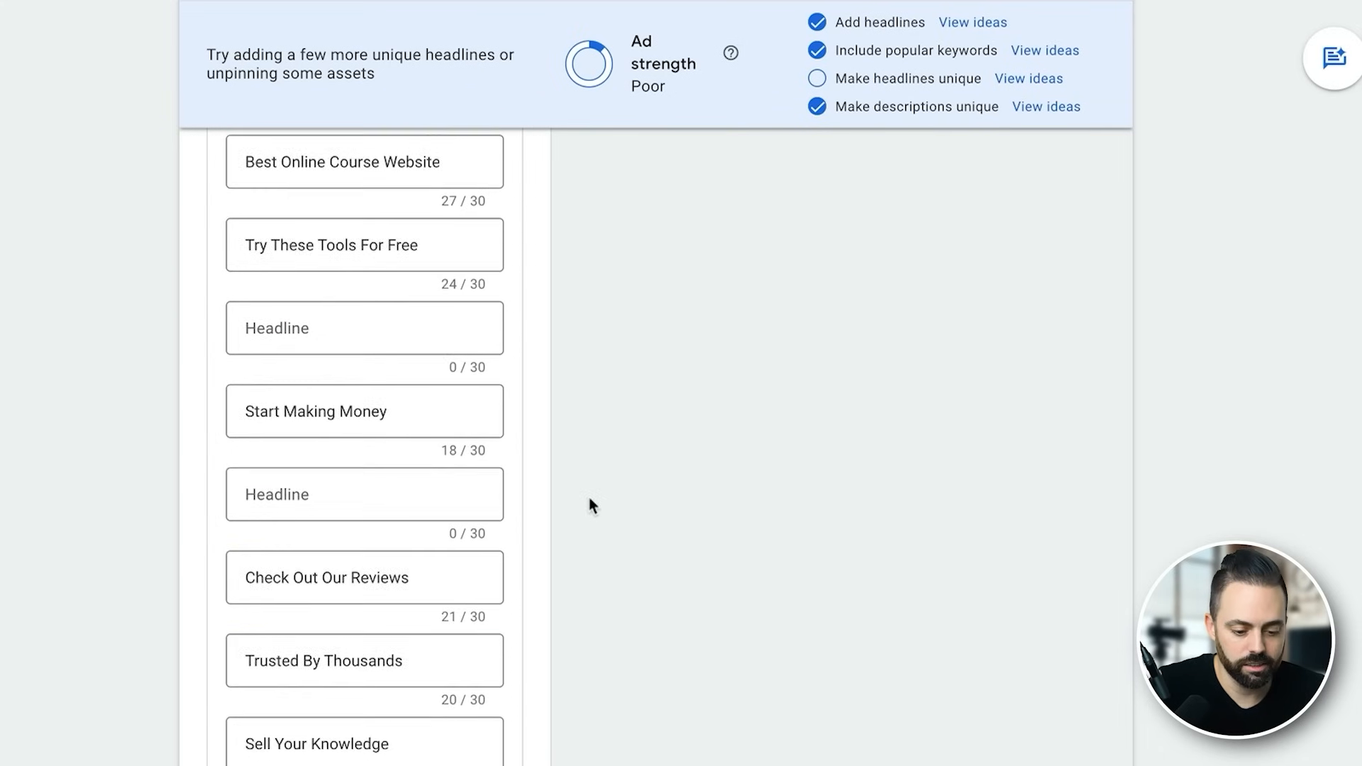
scroll(591, 501, "down", 5)
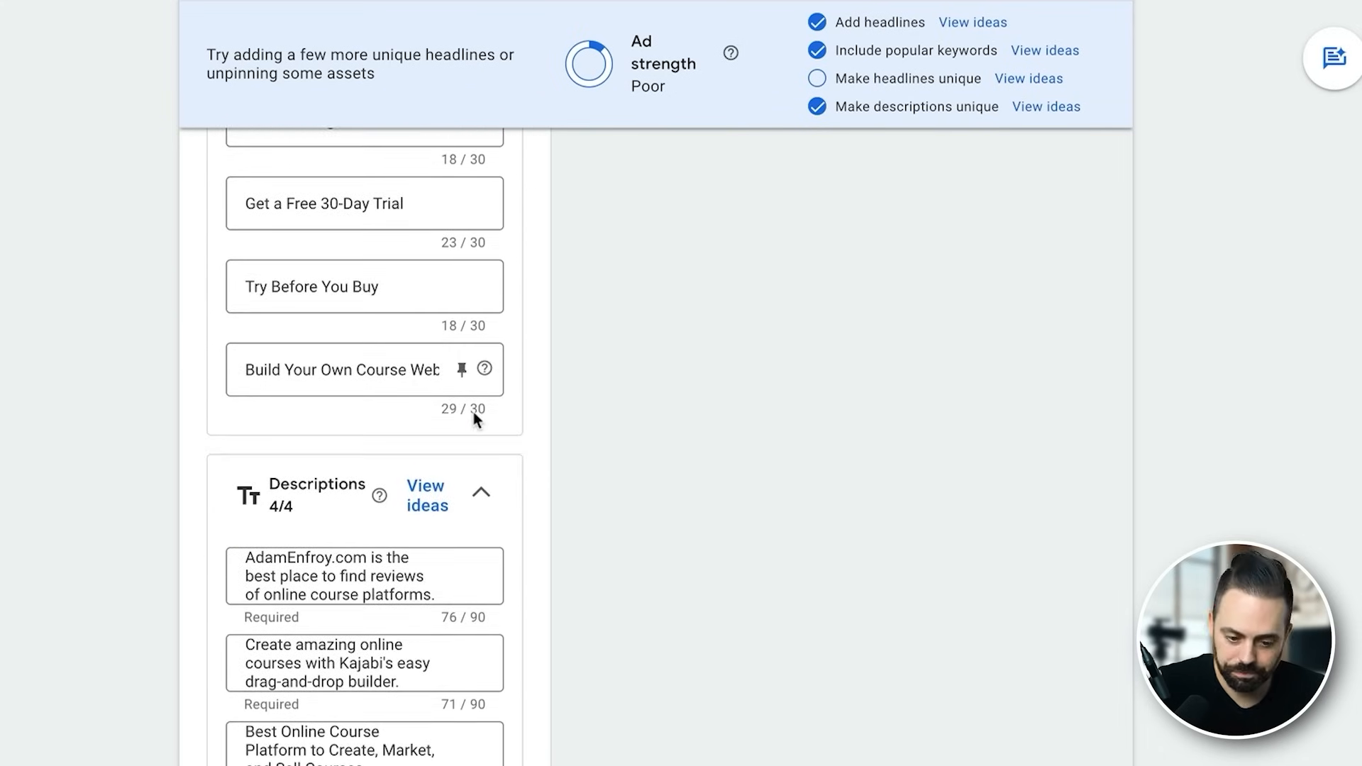
left_click(418, 361)
triple_click(417, 362)
key("BackSpace")
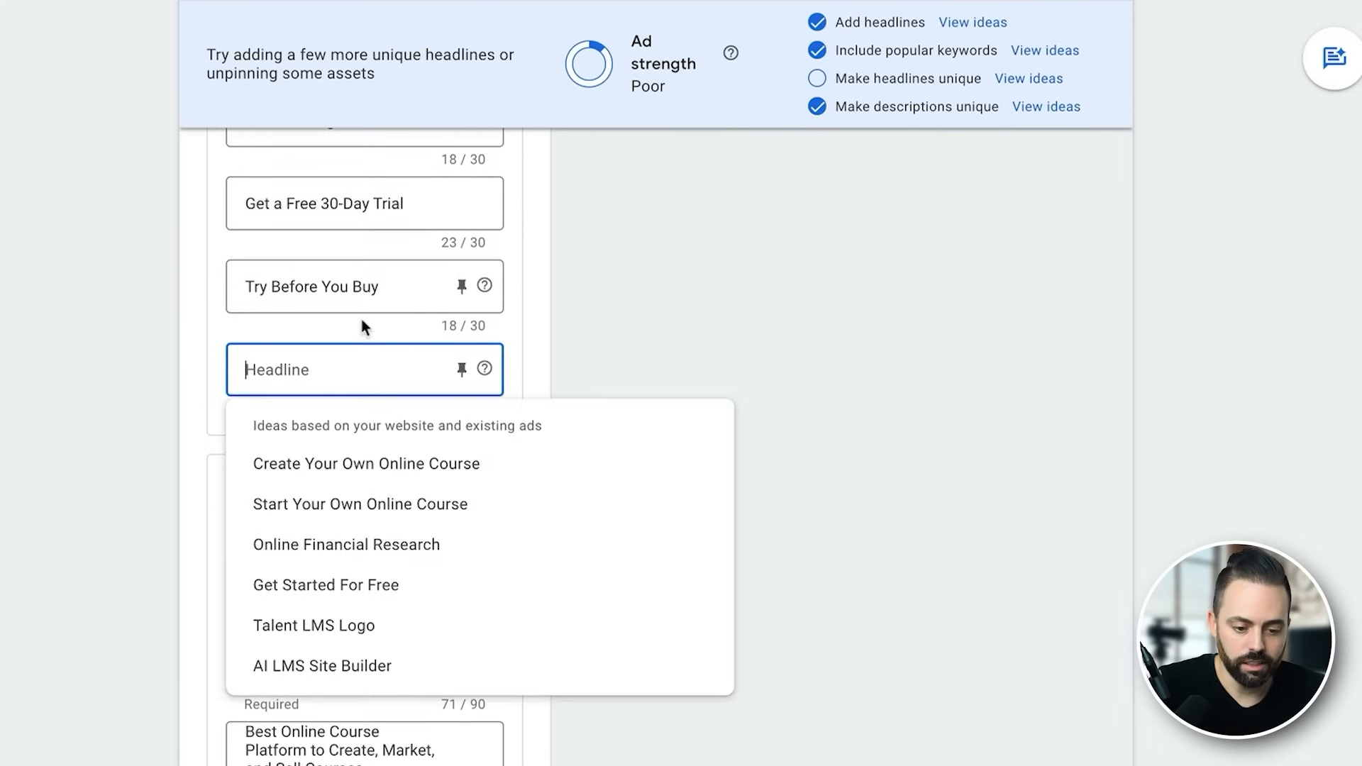
left_click(341, 287)
triple_click(342, 287)
key("BackSpace")
Clear the "Get a Free 30-Day Trial" headline and one more headline above it.
scroll(341, 298, "up", 2)
triple_click(330, 348)
key("BackSpace")
scroll(335, 390, "up", 2)
left_click(356, 365)
triple_click(353, 368)
key("BackSpace")
left_click(583, 333)
Replace the third headline's text with "Honest and Unbiased Reviews".
scroll(467, 377, "up", 3)
scroll(356, 397, "up", 8)
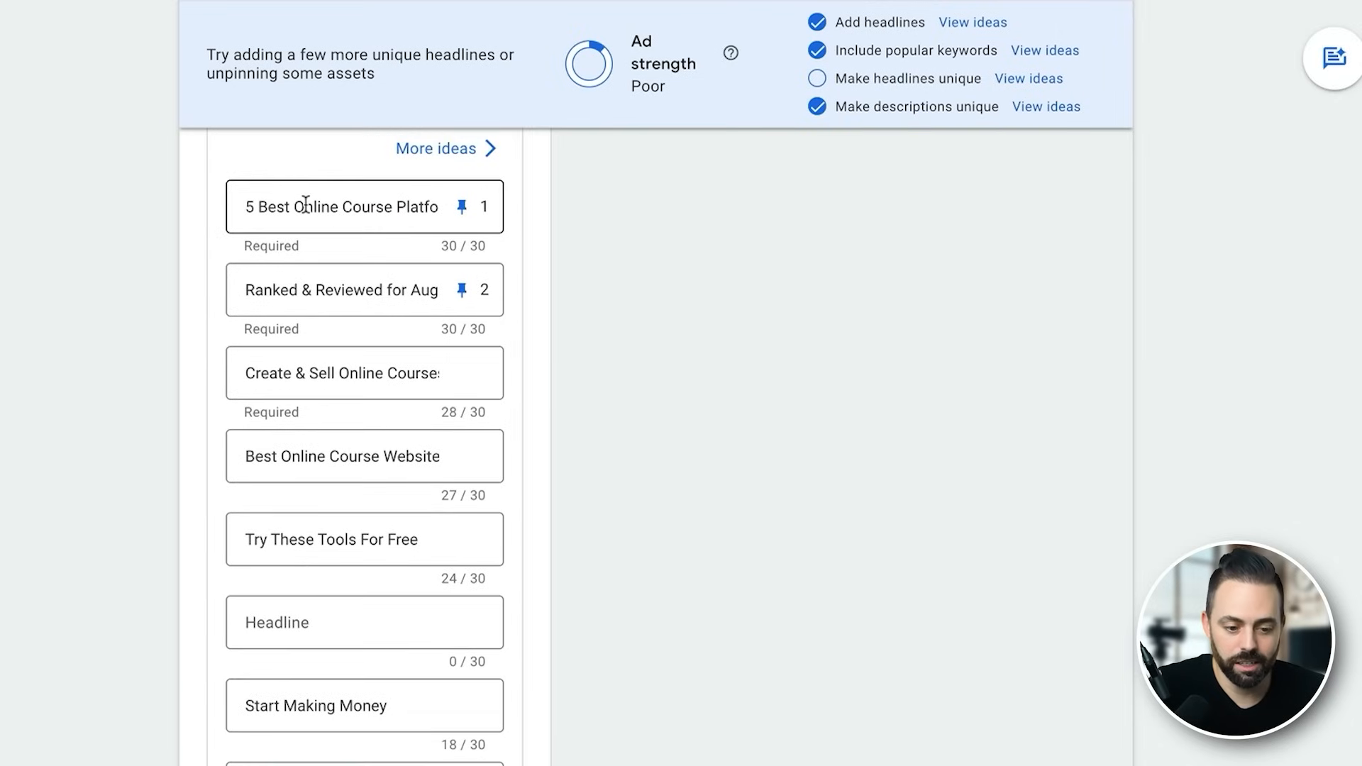
left_click(303, 207)
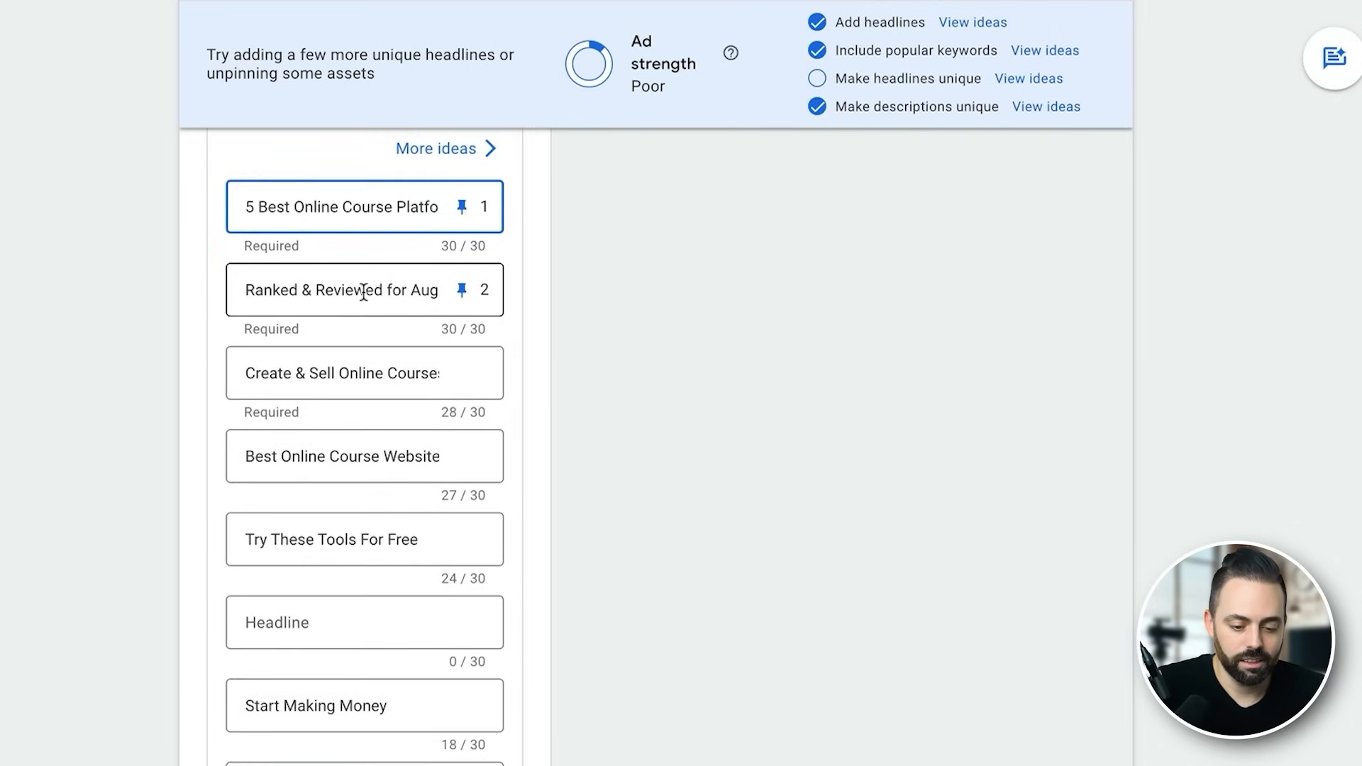
triple_click(399, 374)
type("Honest and Unbiased Reviews")
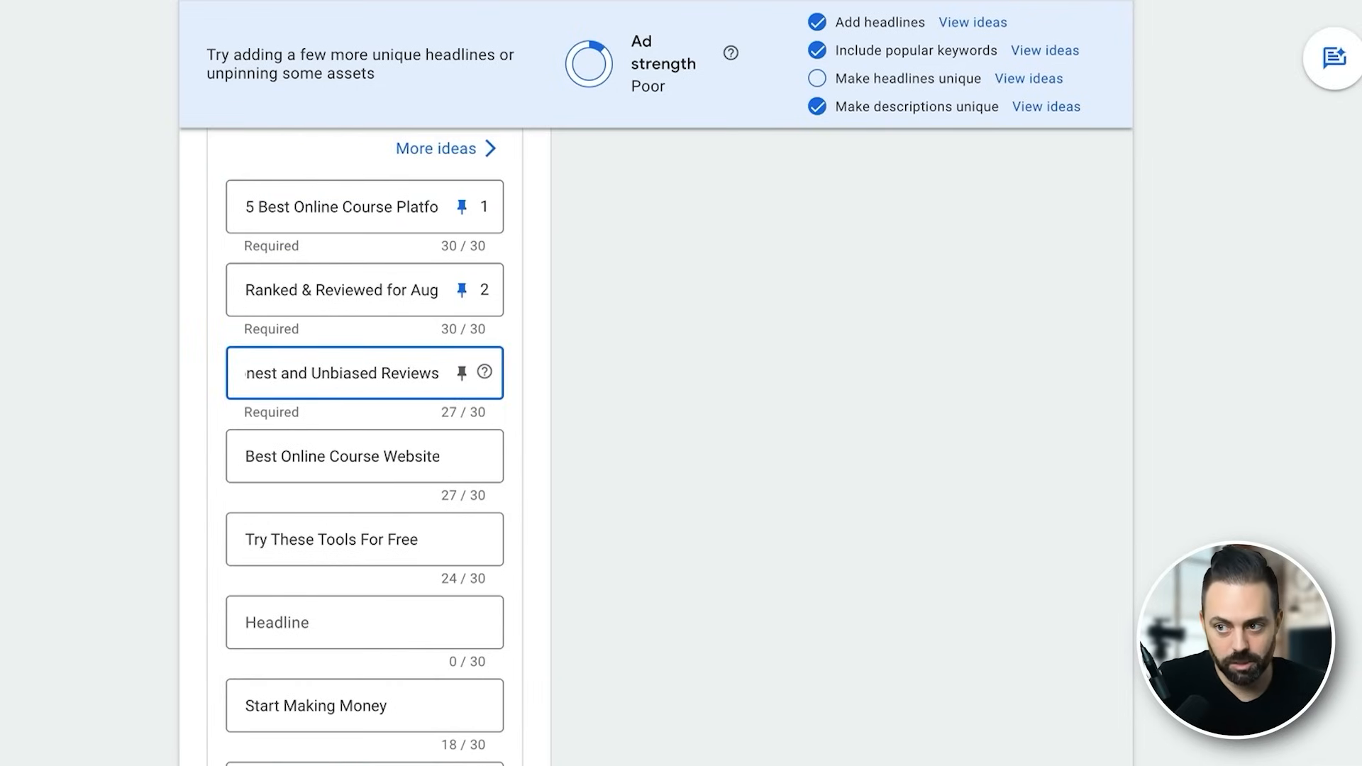
Clear the fourth headline, the one about the best online course website.
triple_click(363, 463)
key("BackSpace")
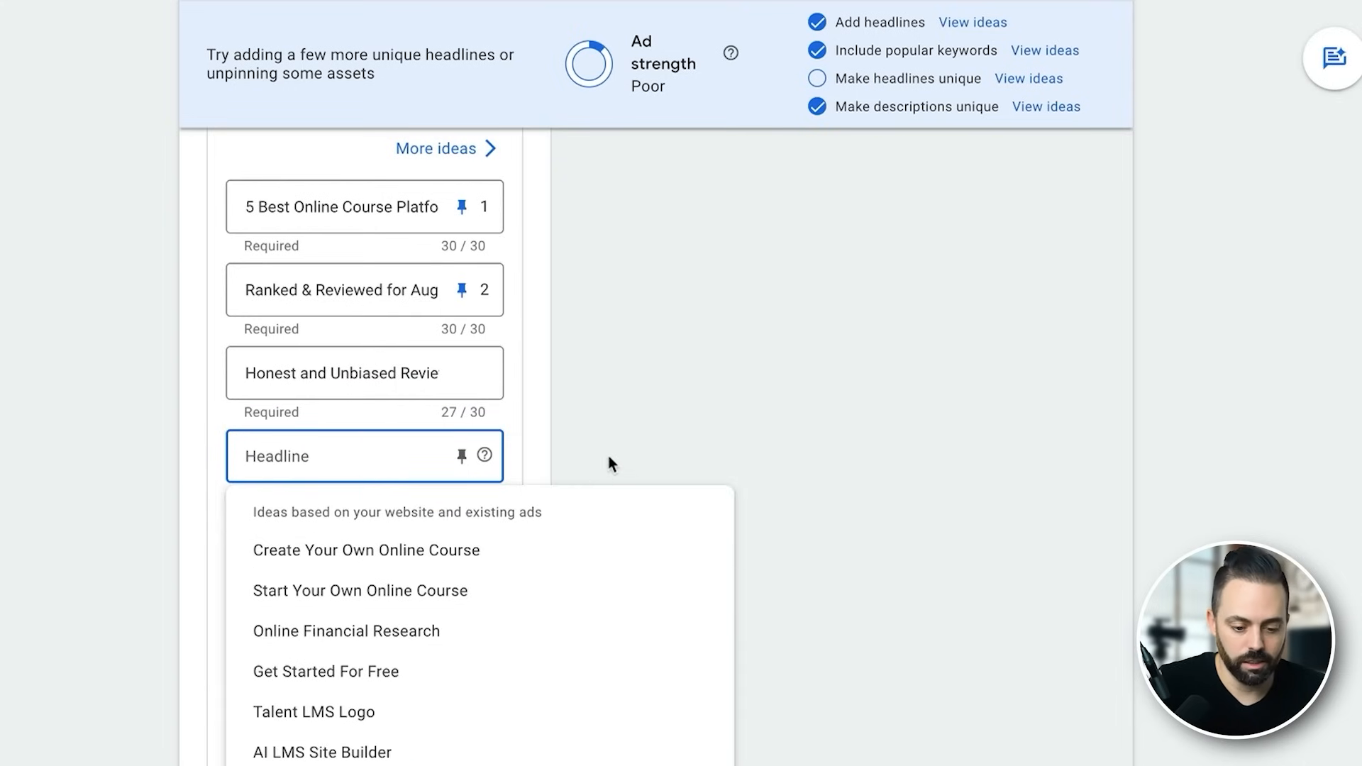
left_click(517, 417)
Check the ad preview and replace the first description with "Ranked By Pricing, Features, Trial Experience.".
scroll(547, 447, "down", 4)
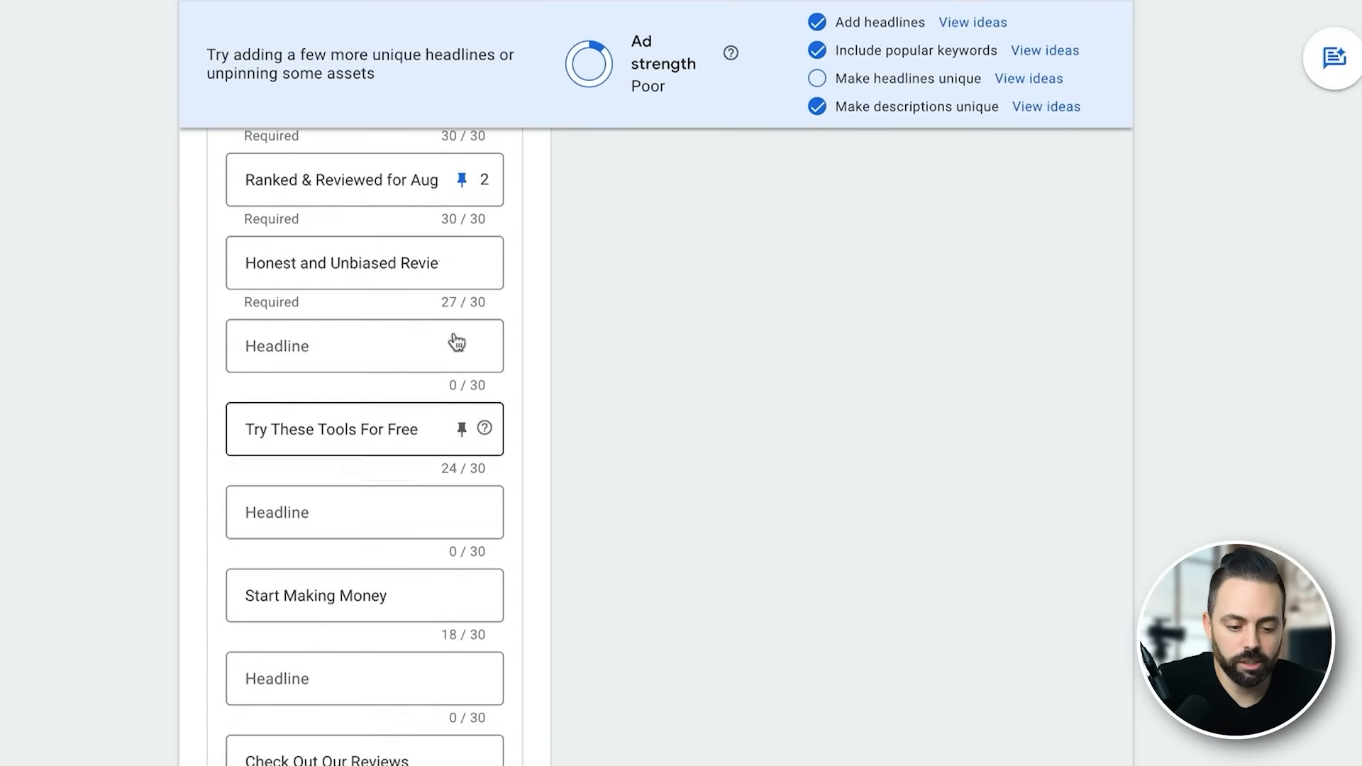
scroll(606, 479, "down", 5)
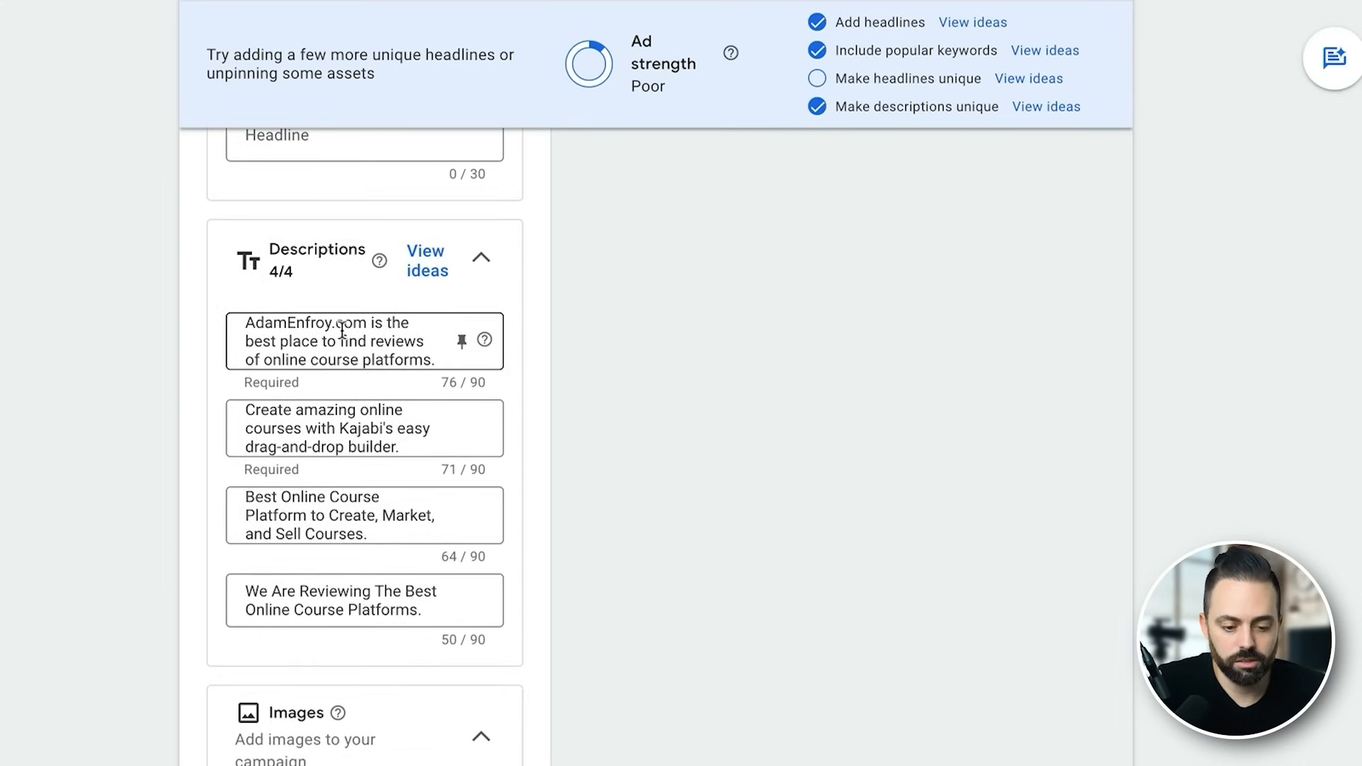
triple_click(342, 329)
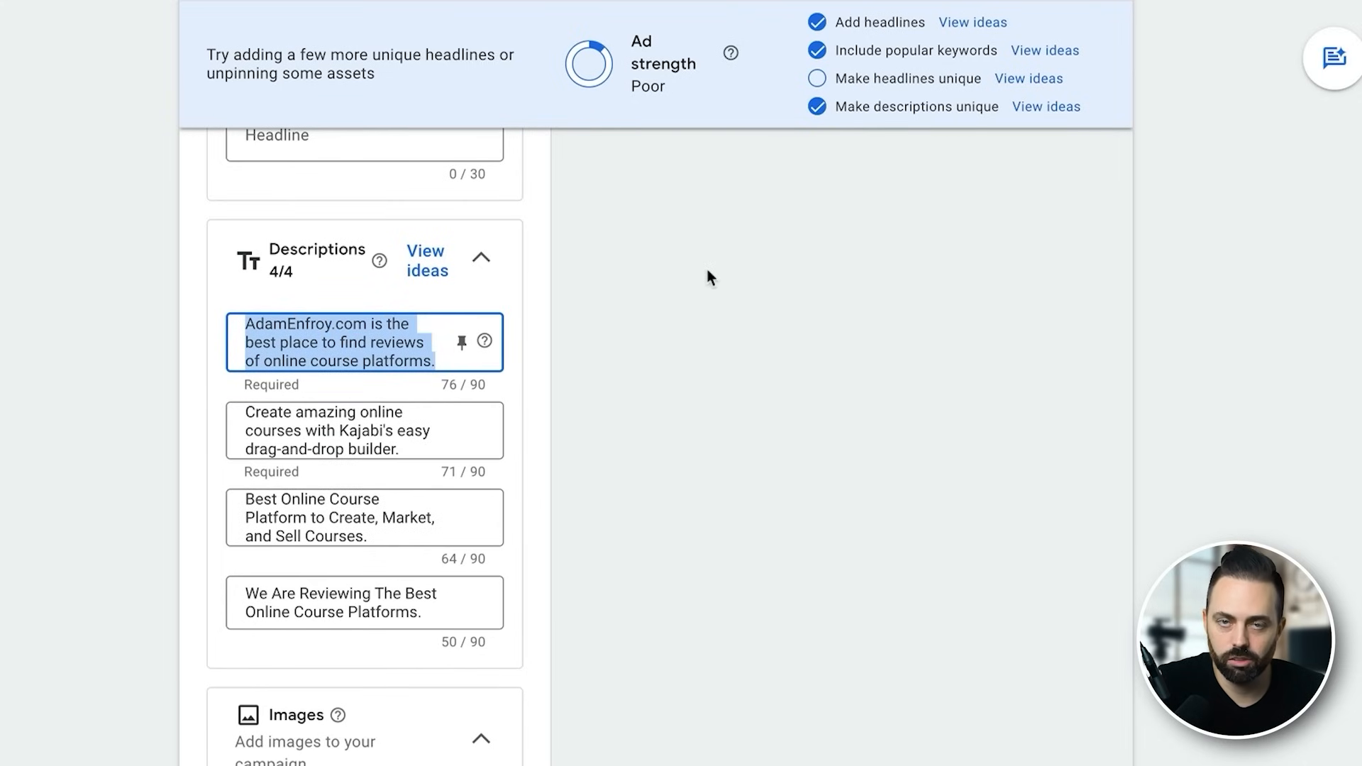
scroll(811, 181, "up", 15)
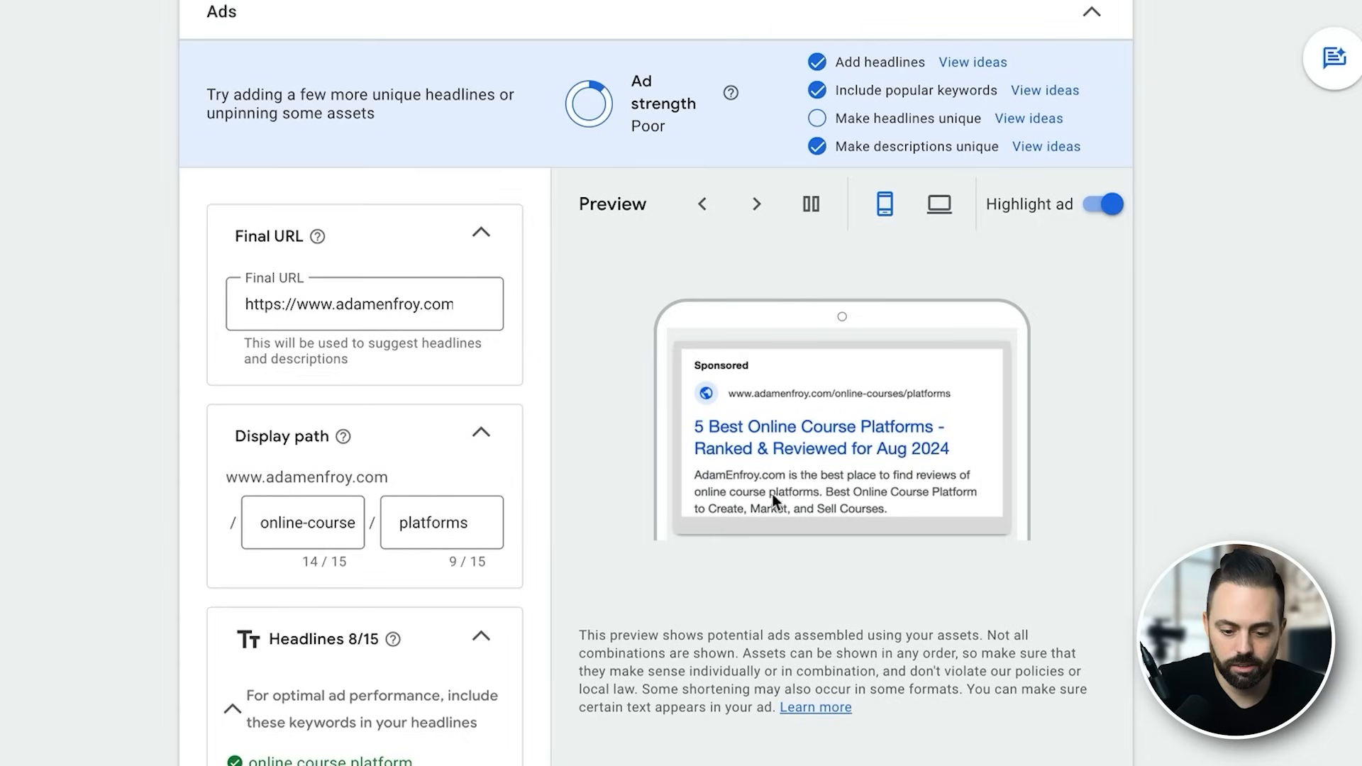
scroll(680, 573, "down", 15)
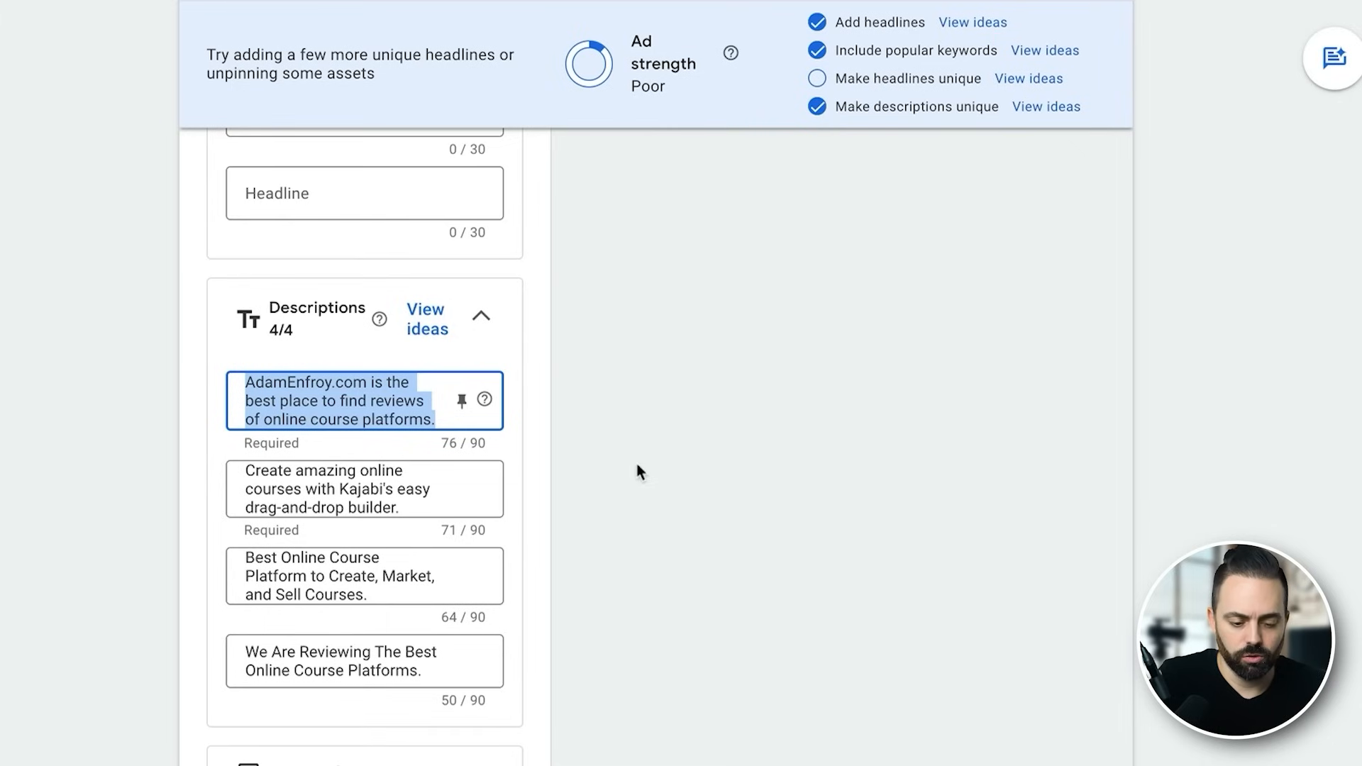
type("Ranked By ")
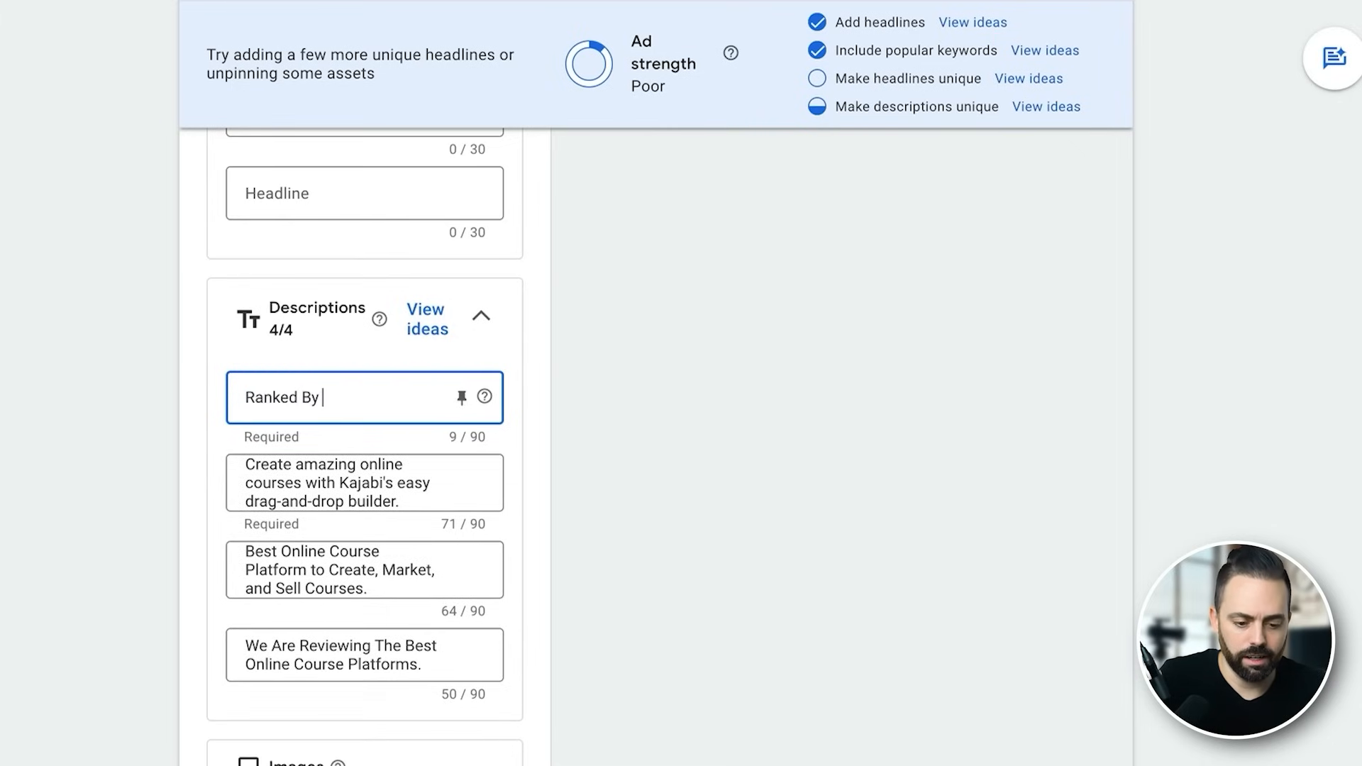
type(" Pri")
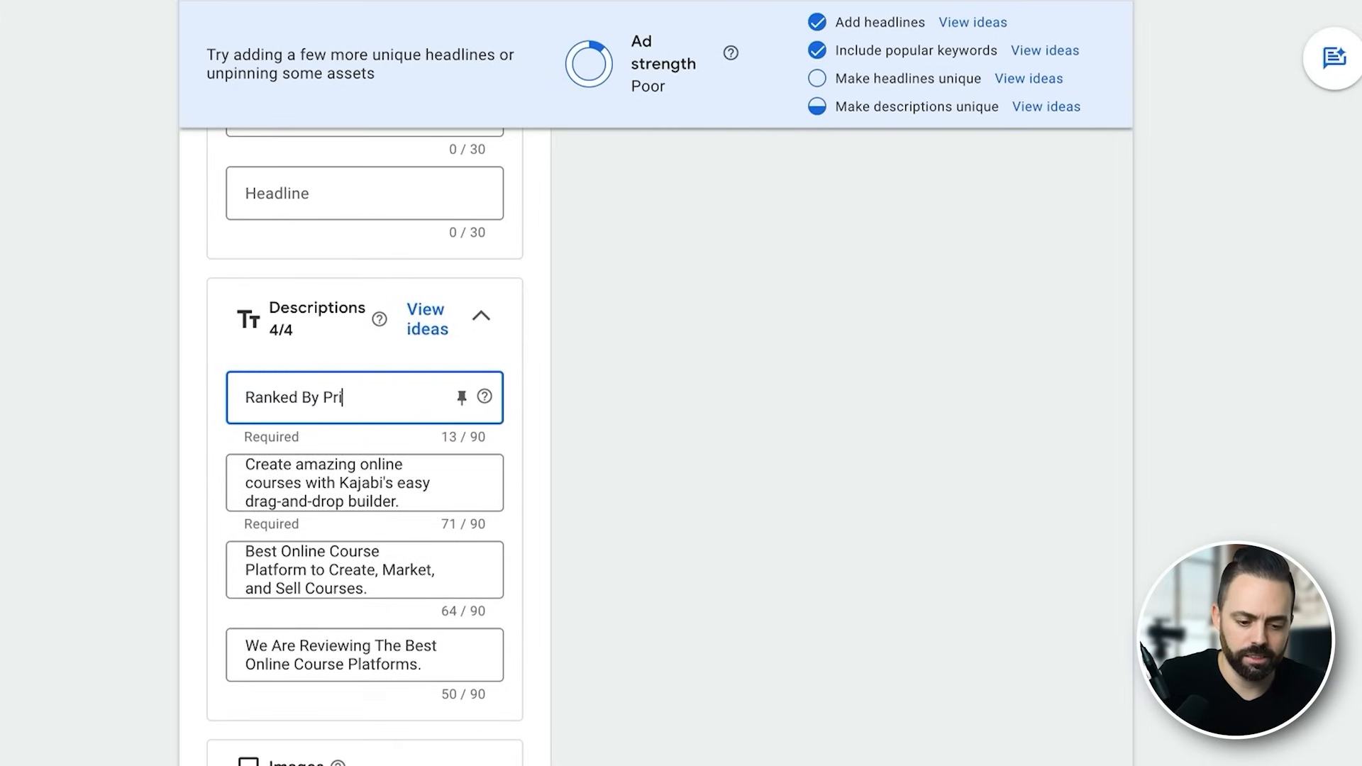
type("cing, Fe")
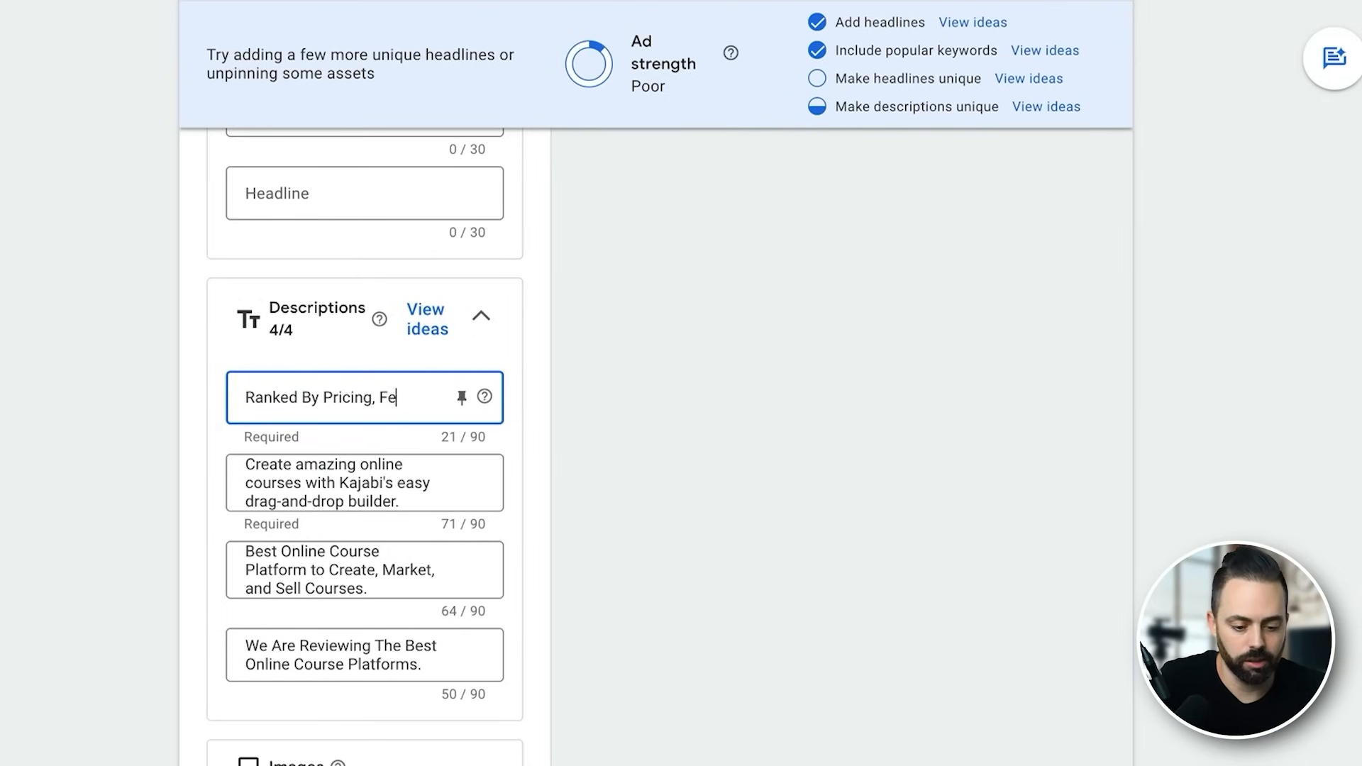
type("atures, T")
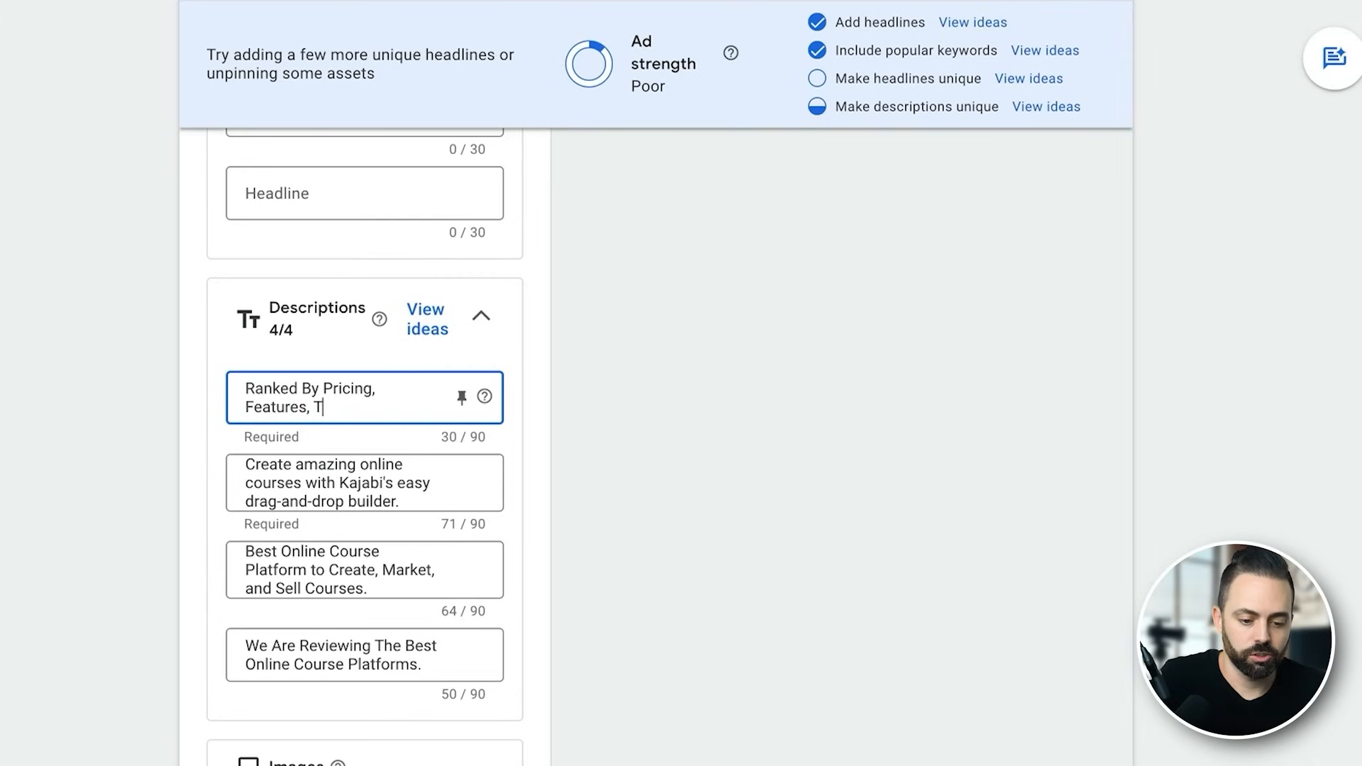
type("rial Experience.")
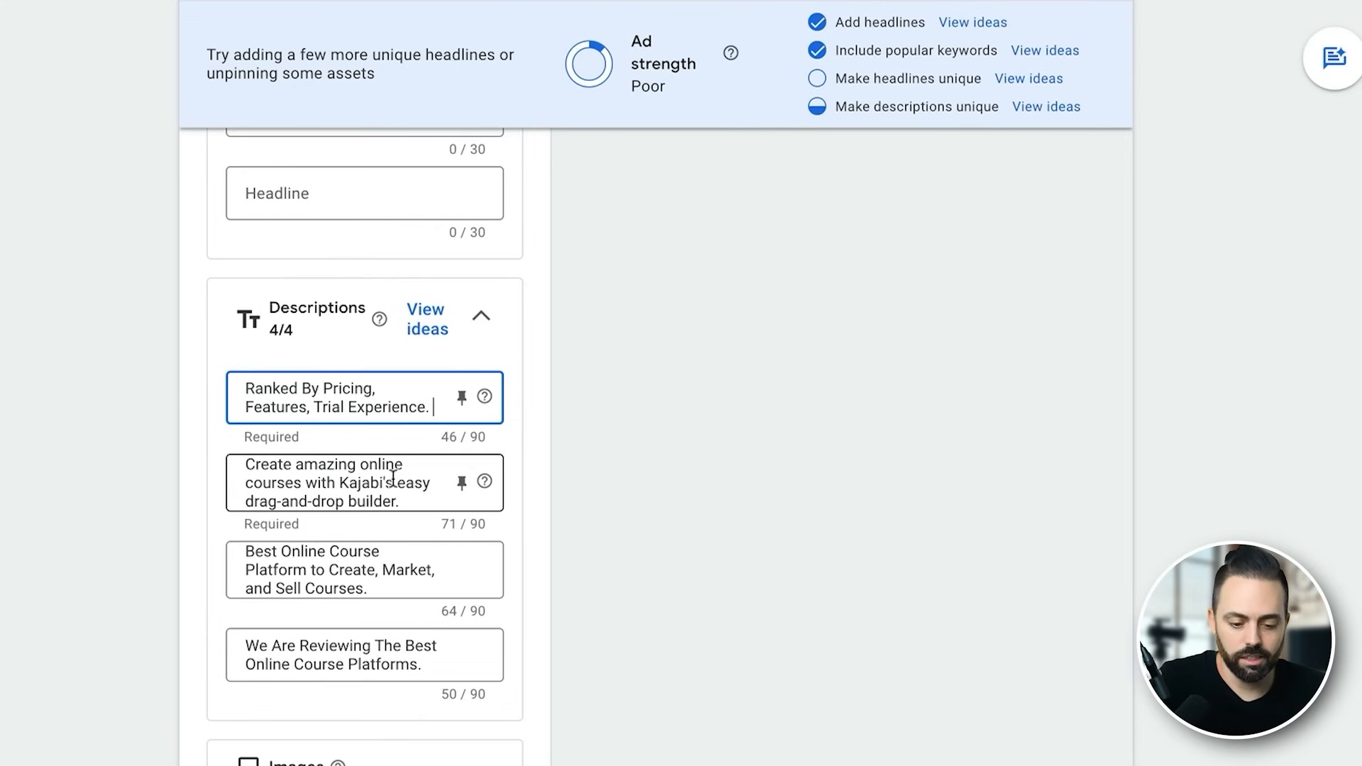
Replace the second description, about Kajabi's drag-and-drop builder, with "Build a Course Website.".
left_click_drag(401, 503, 239, 474)
key("BackSpace")
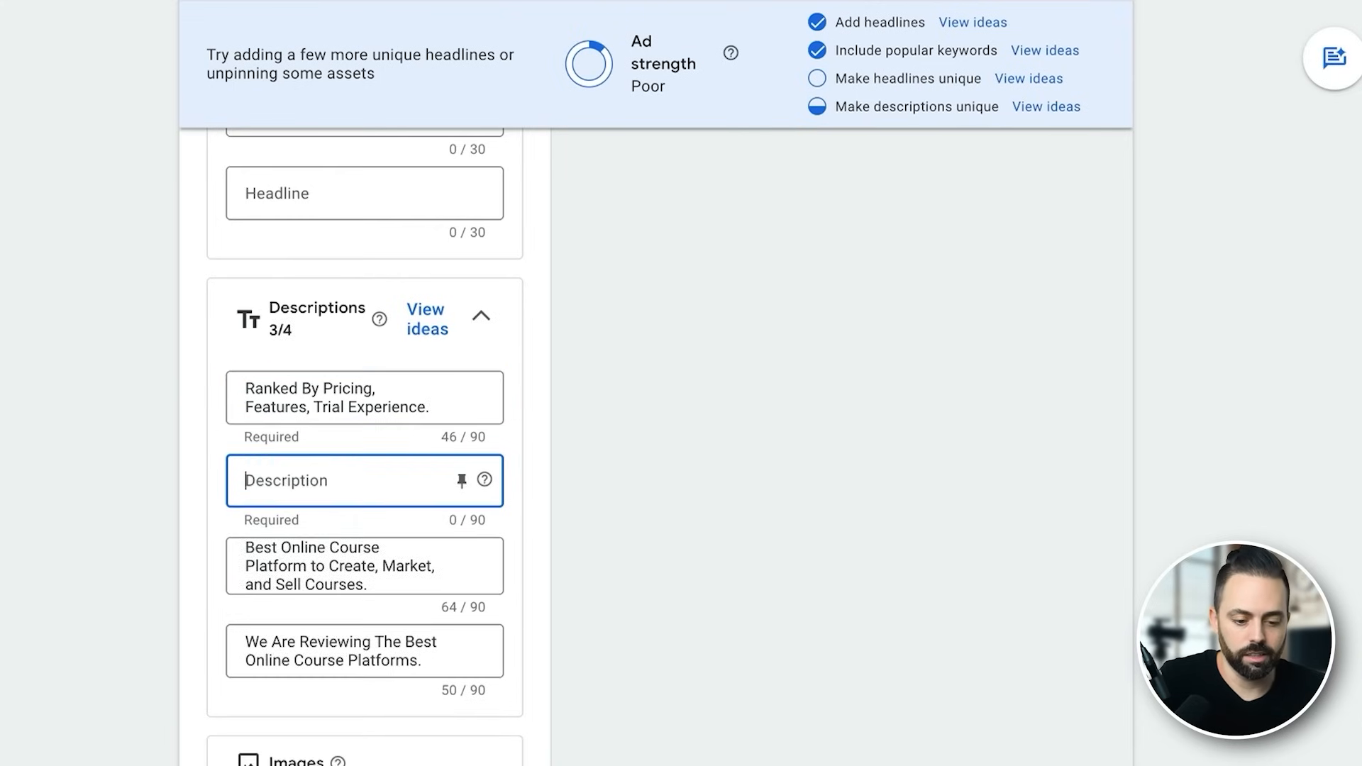
type("Websit")
key("BackSpace")
key("BackSpace")
key("BackSpace")
key("BackSpace")
key("BackSpace")
key("BackSpace")
type("Build")
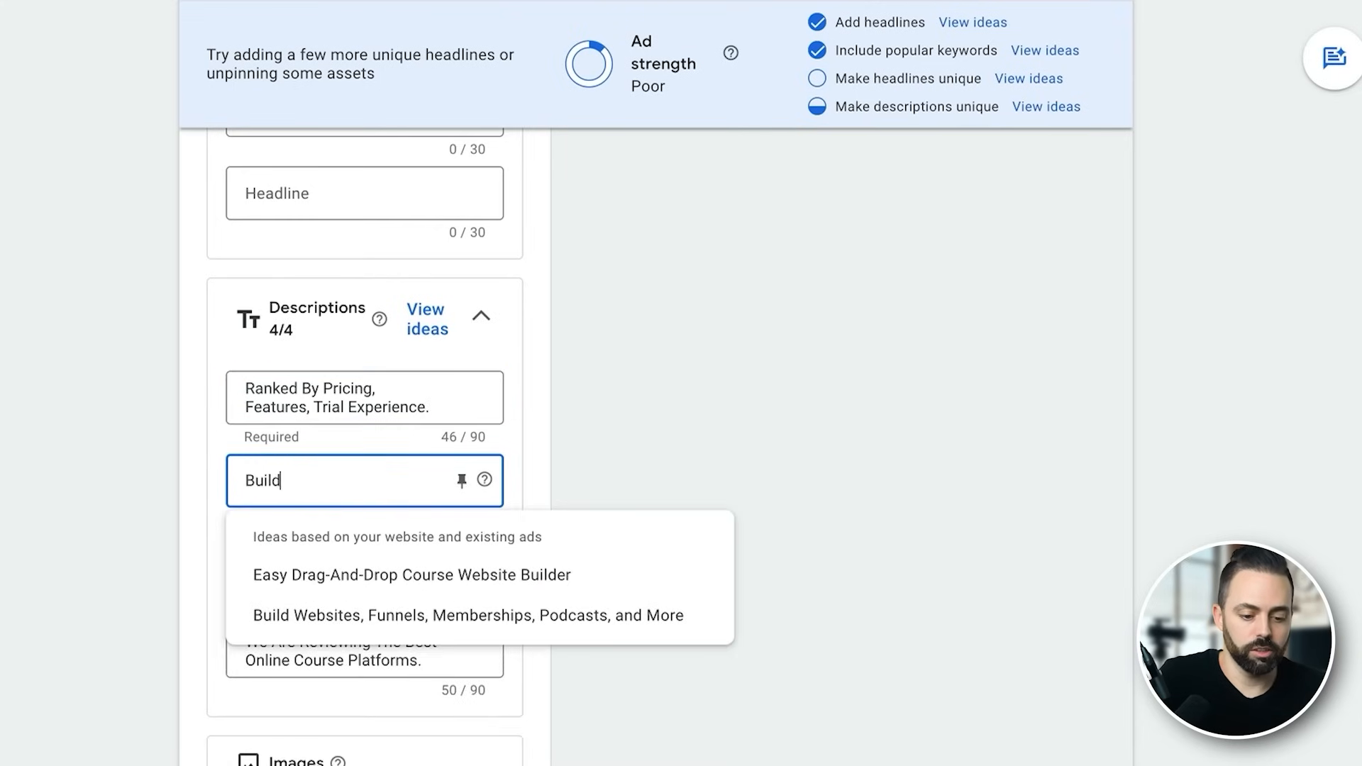
type(" a Course Website. ")
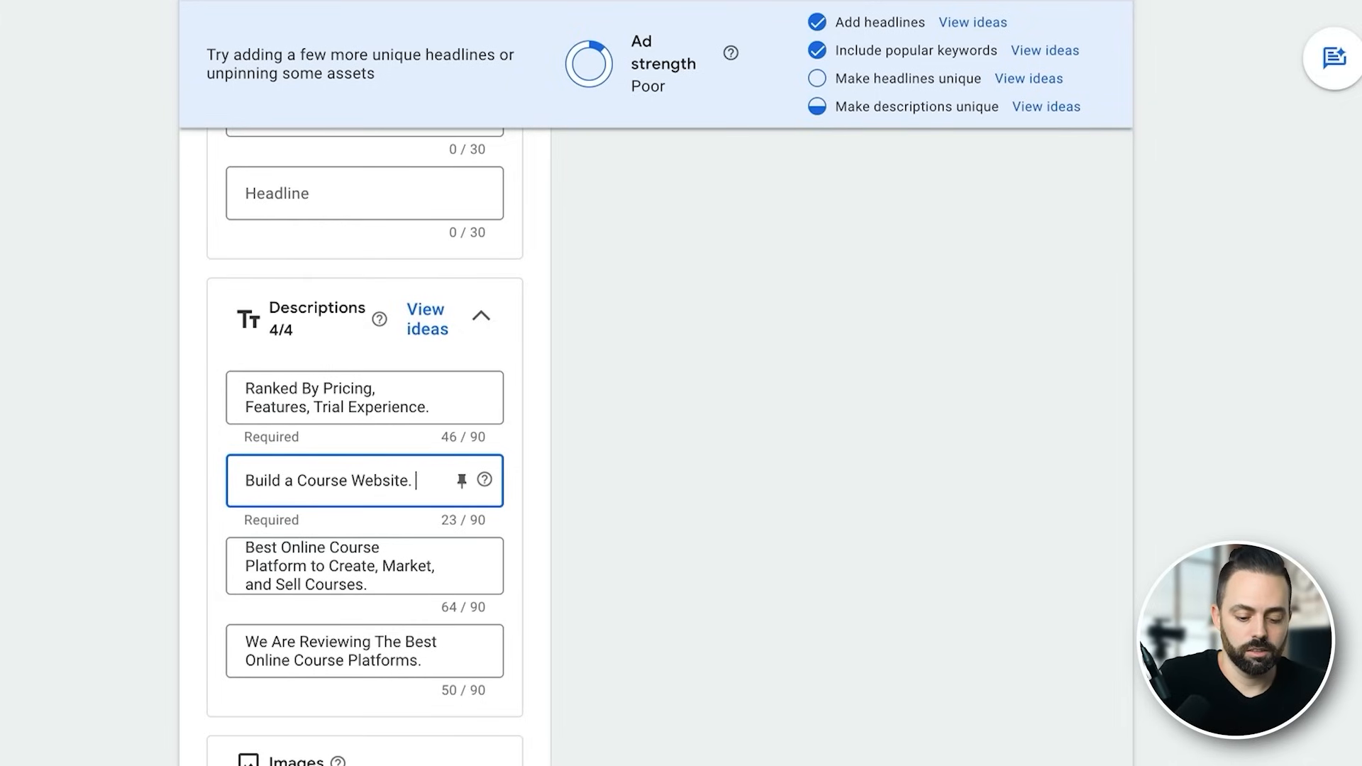
Extend the second description with the sentence "Market and Sell Courses.".
type("Sell")
key("BackSpace")
key("BackSpace")
key("BackSpace")
key("BackSpace")
key("BackSpace")
type("Market and Sell Courses.")
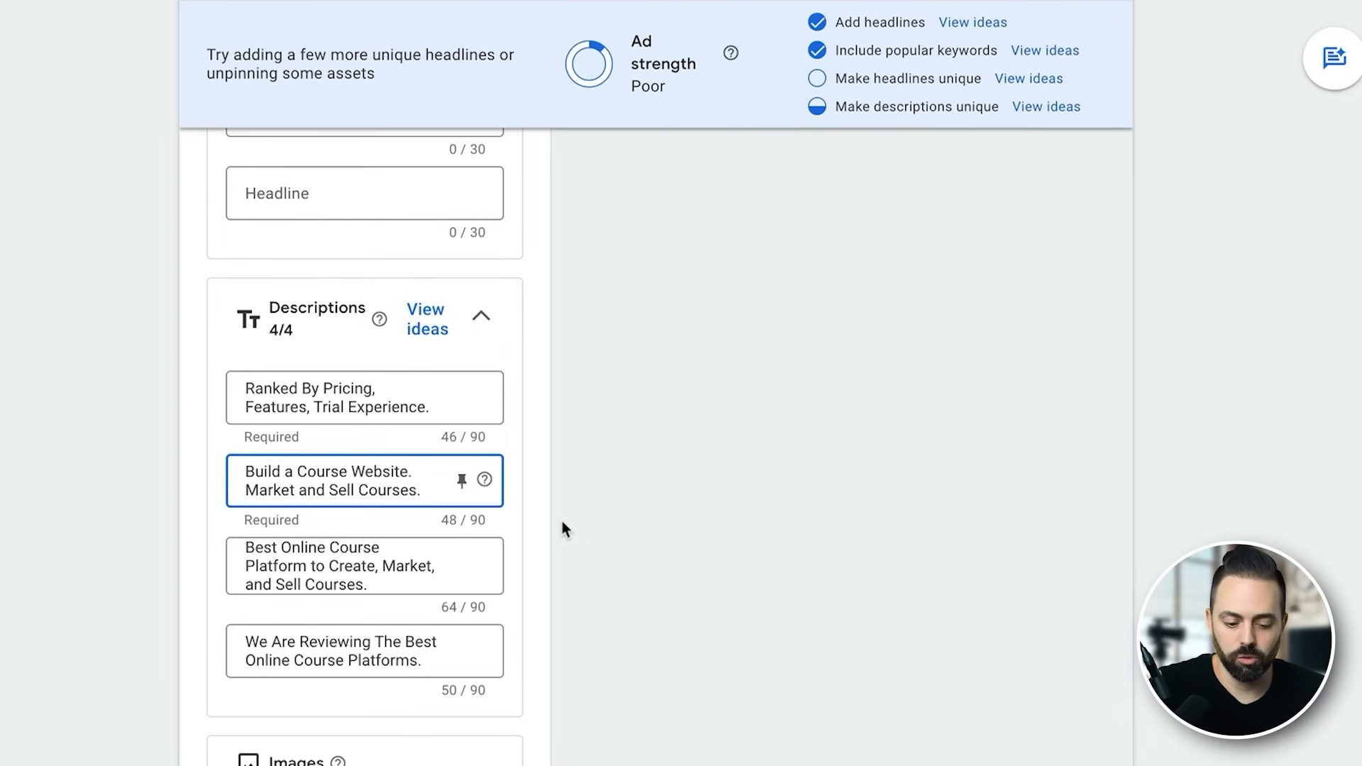
Review the remaining descriptions and the ad's image, business name, sitelink and callout asset sections, and return to the ad strength summary.
scroll(562, 523, "down", 1)
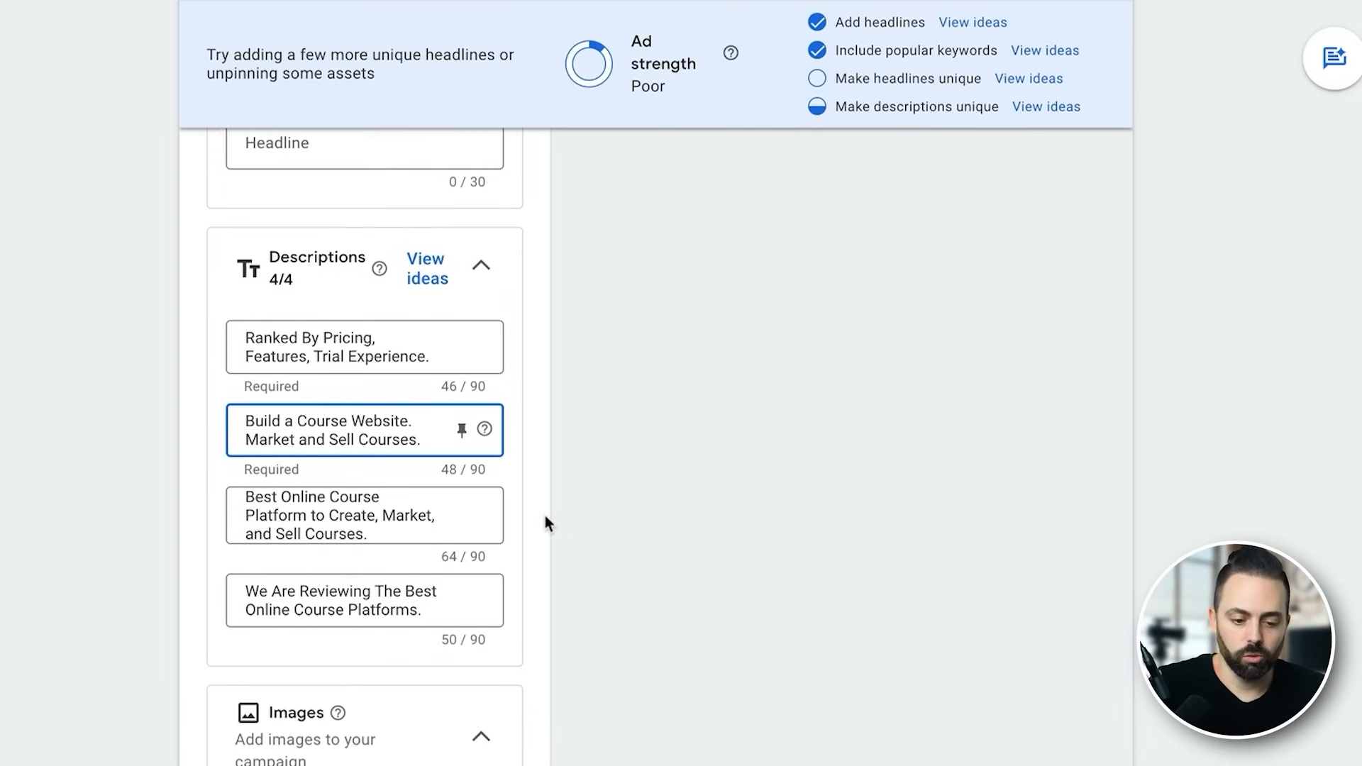
scroll(530, 270, "up", 5)
scroll(527, 447, "down", 10)
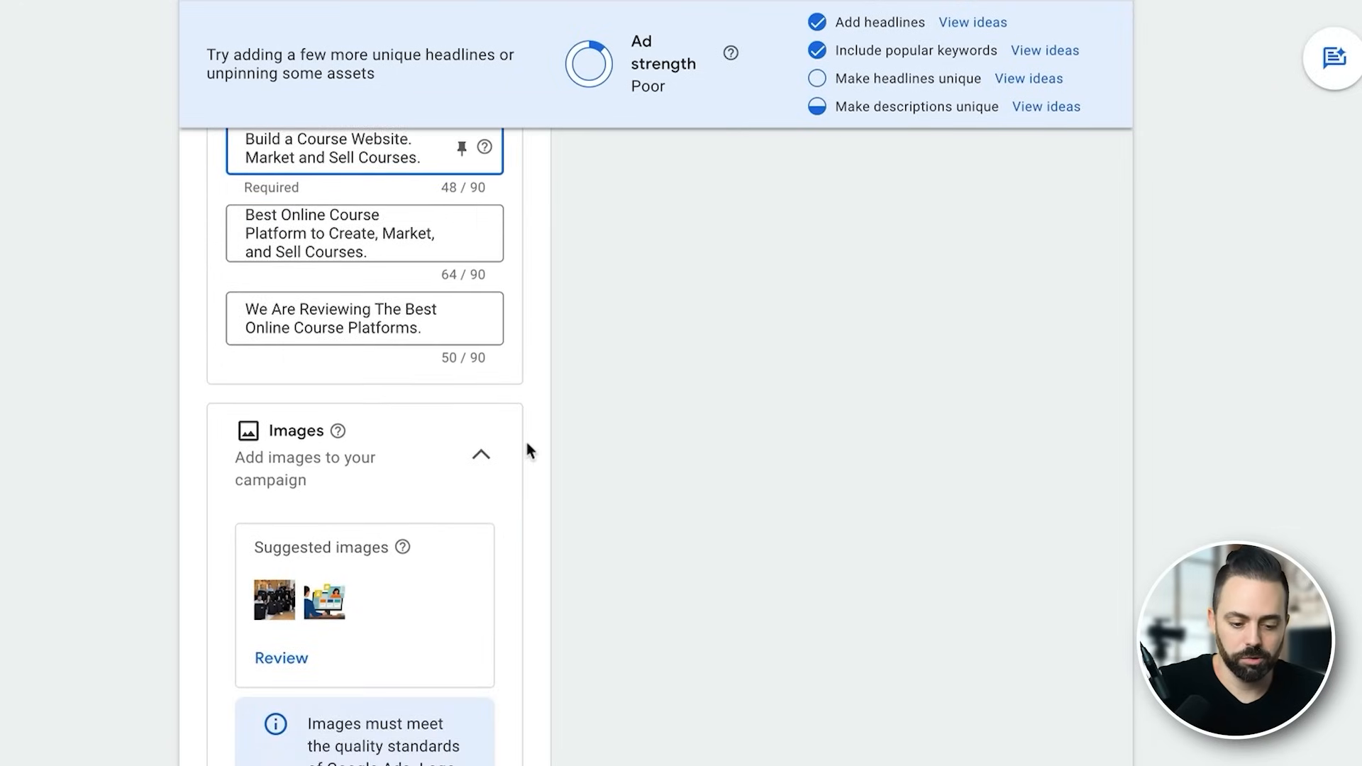
scroll(527, 448, "down", 9)
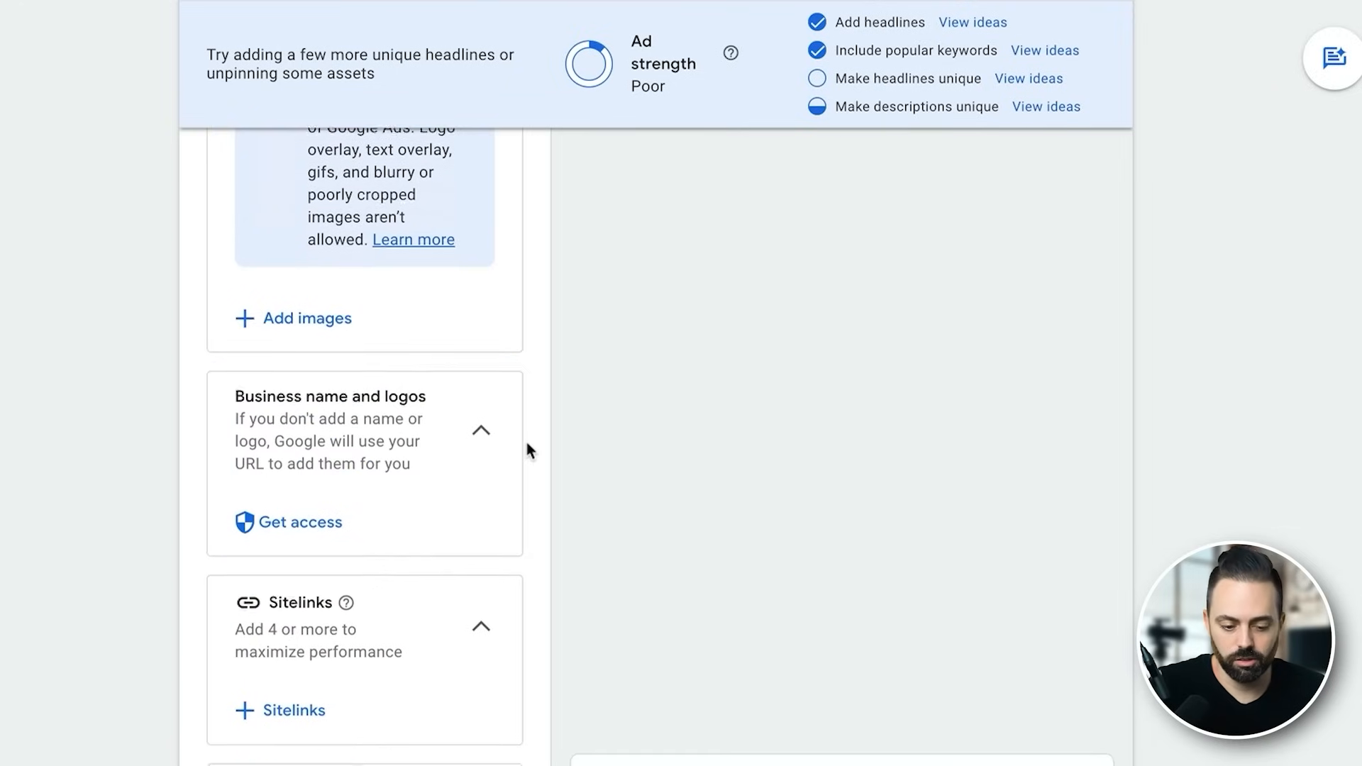
scroll(527, 446, "down", 3)
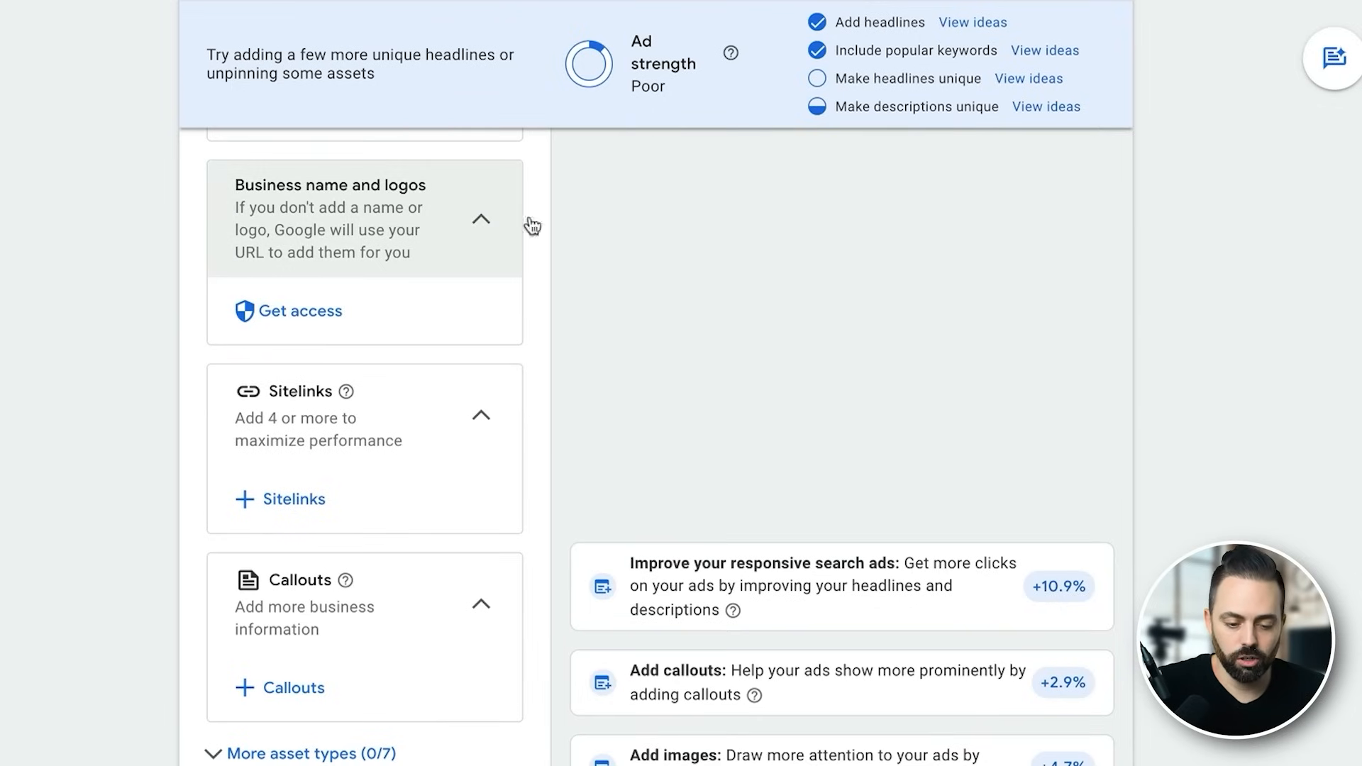
scroll(686, 223, "up", 15)
scroll(685, 227, "up", 9)
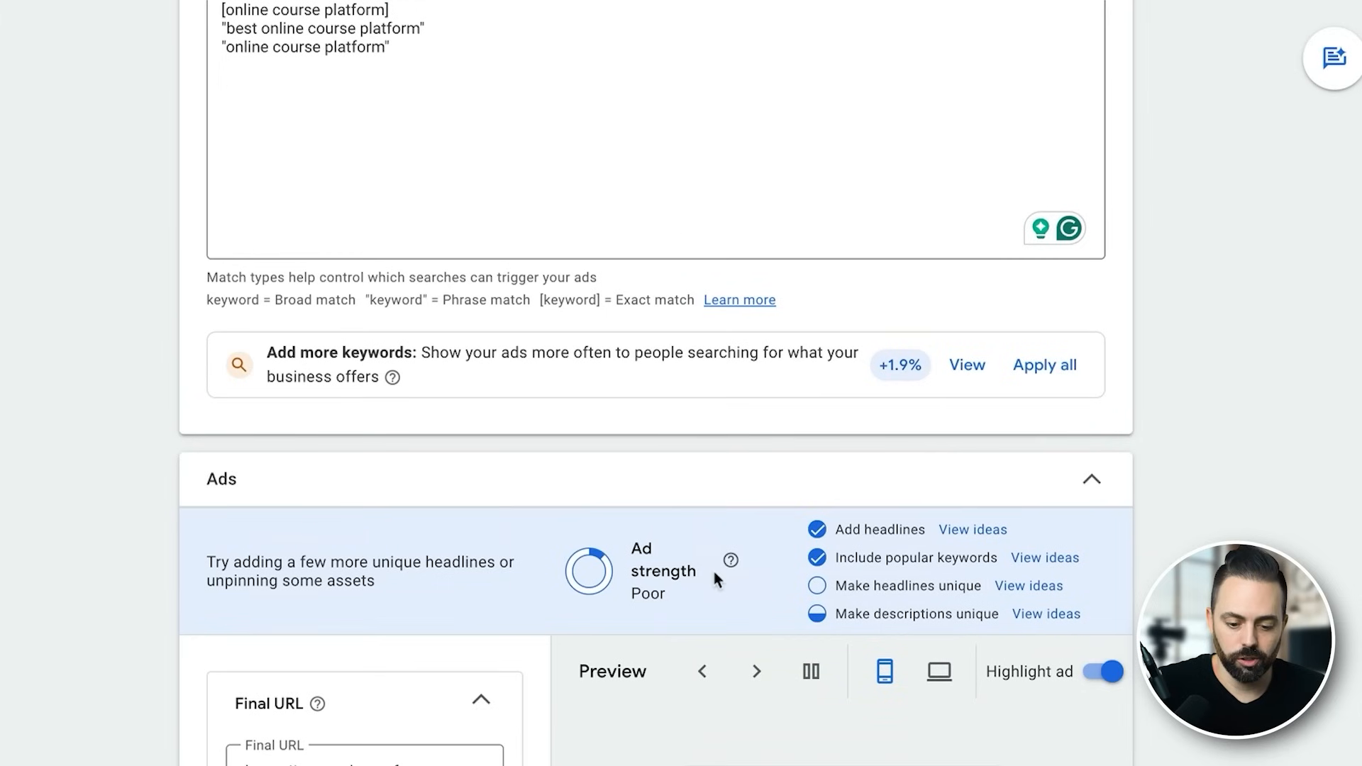
scroll(714, 572, "down", 7)
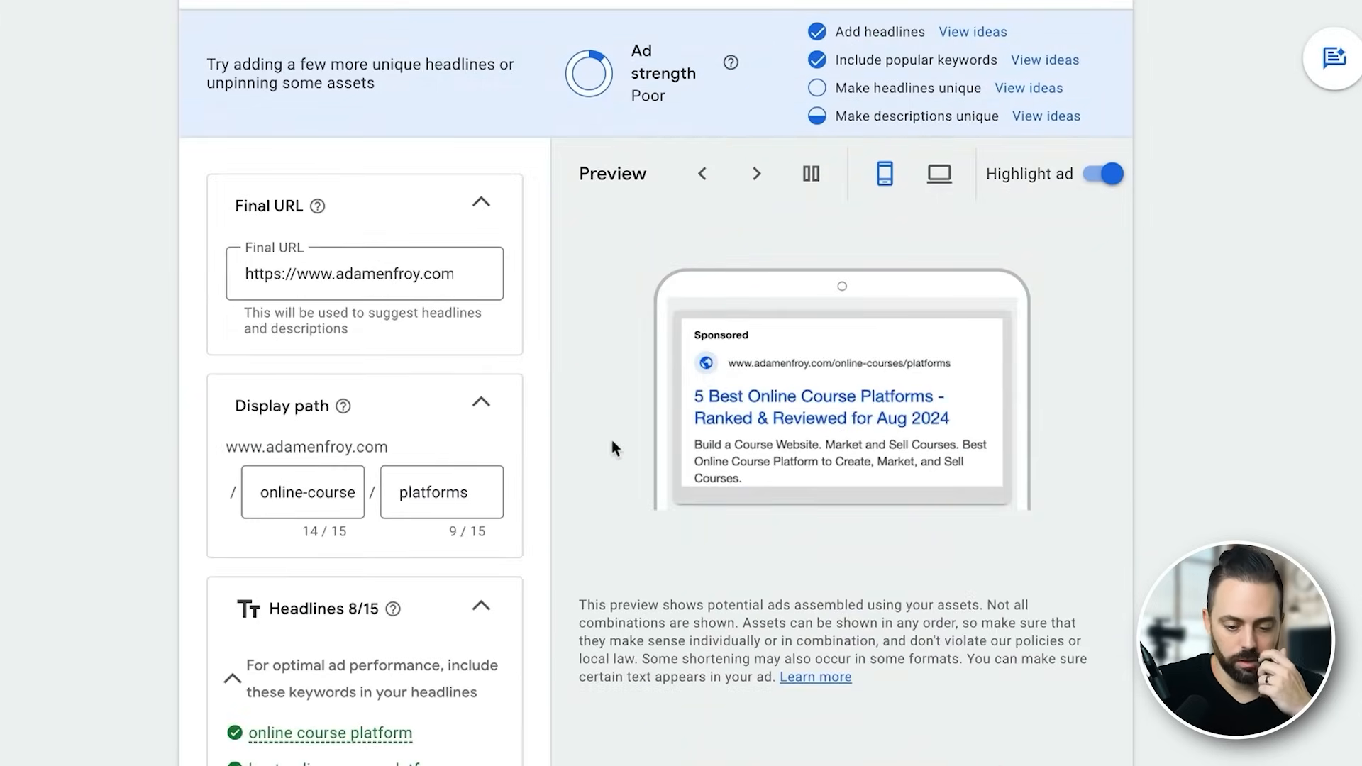
scroll(573, 460, "down", 15)
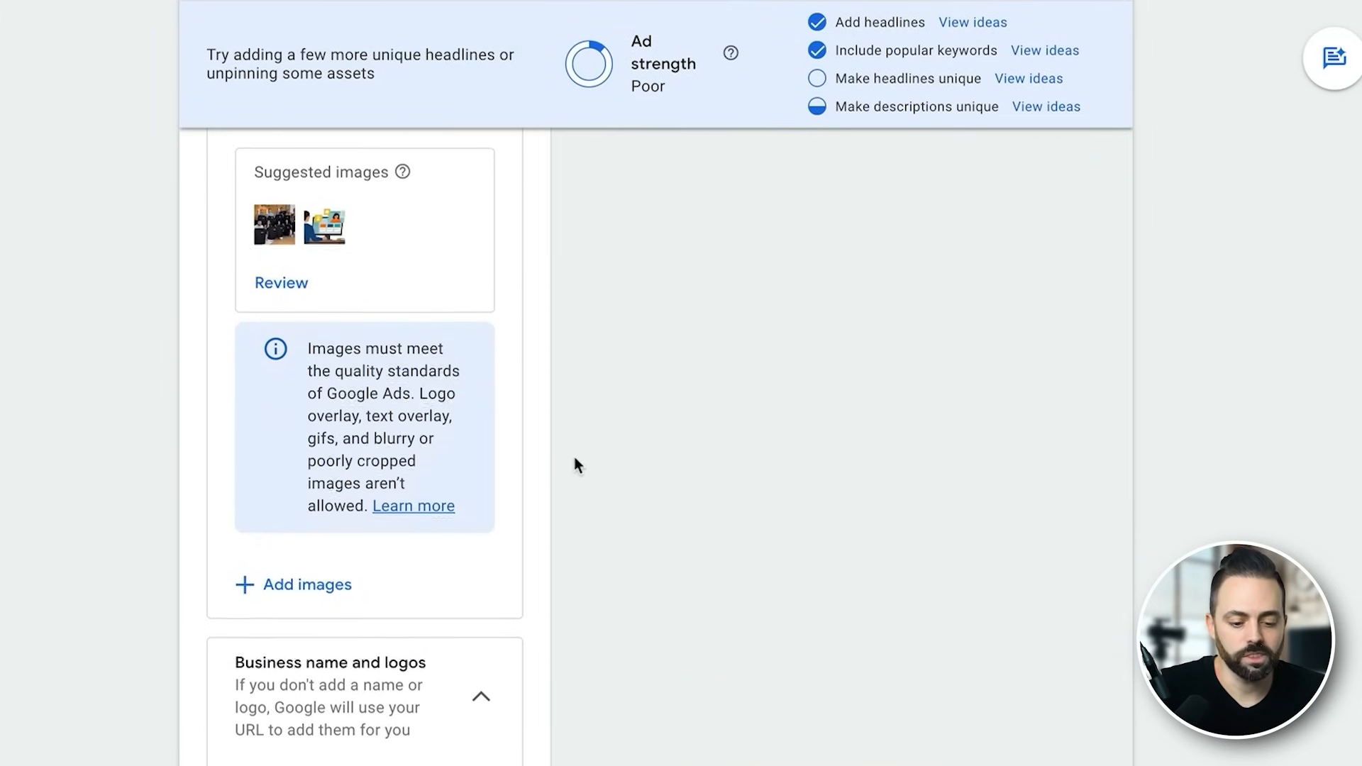
scroll(575, 464, "down", 7)
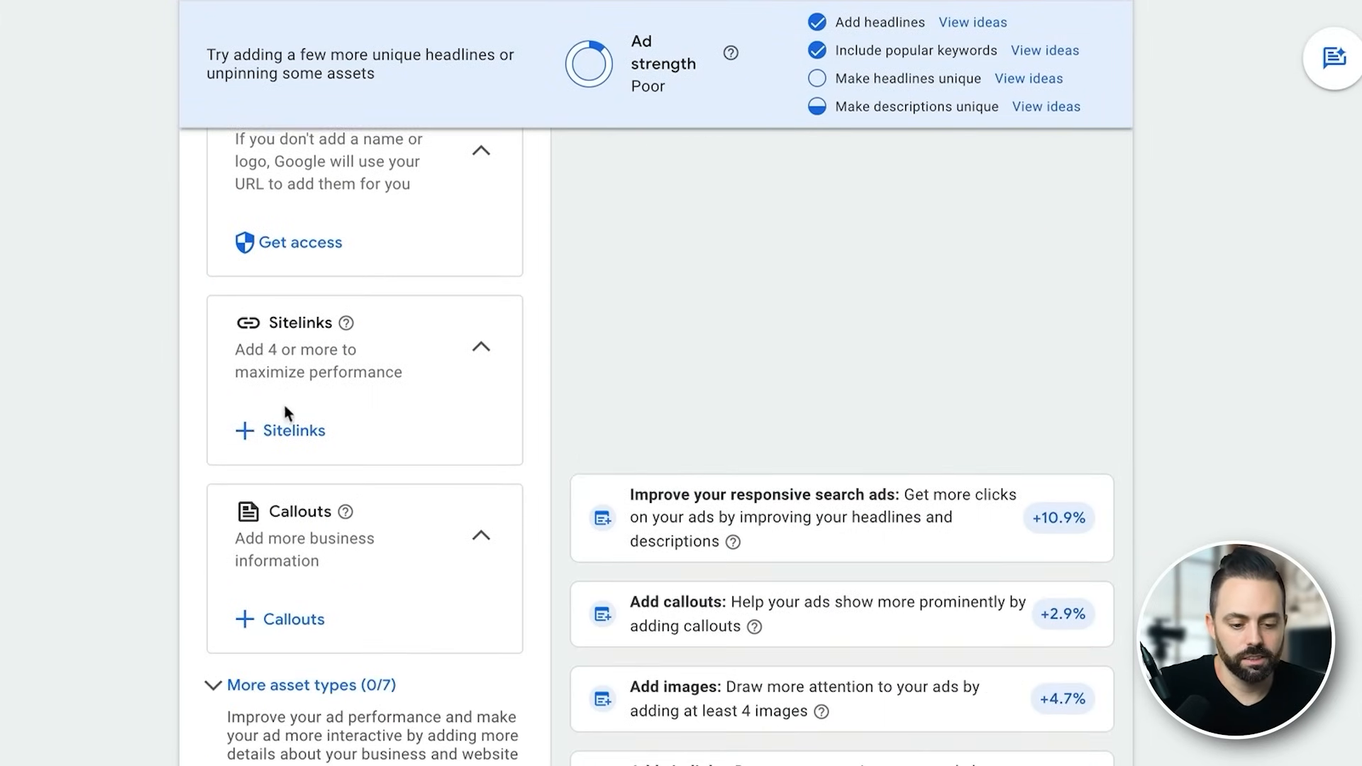
left_click(276, 429)
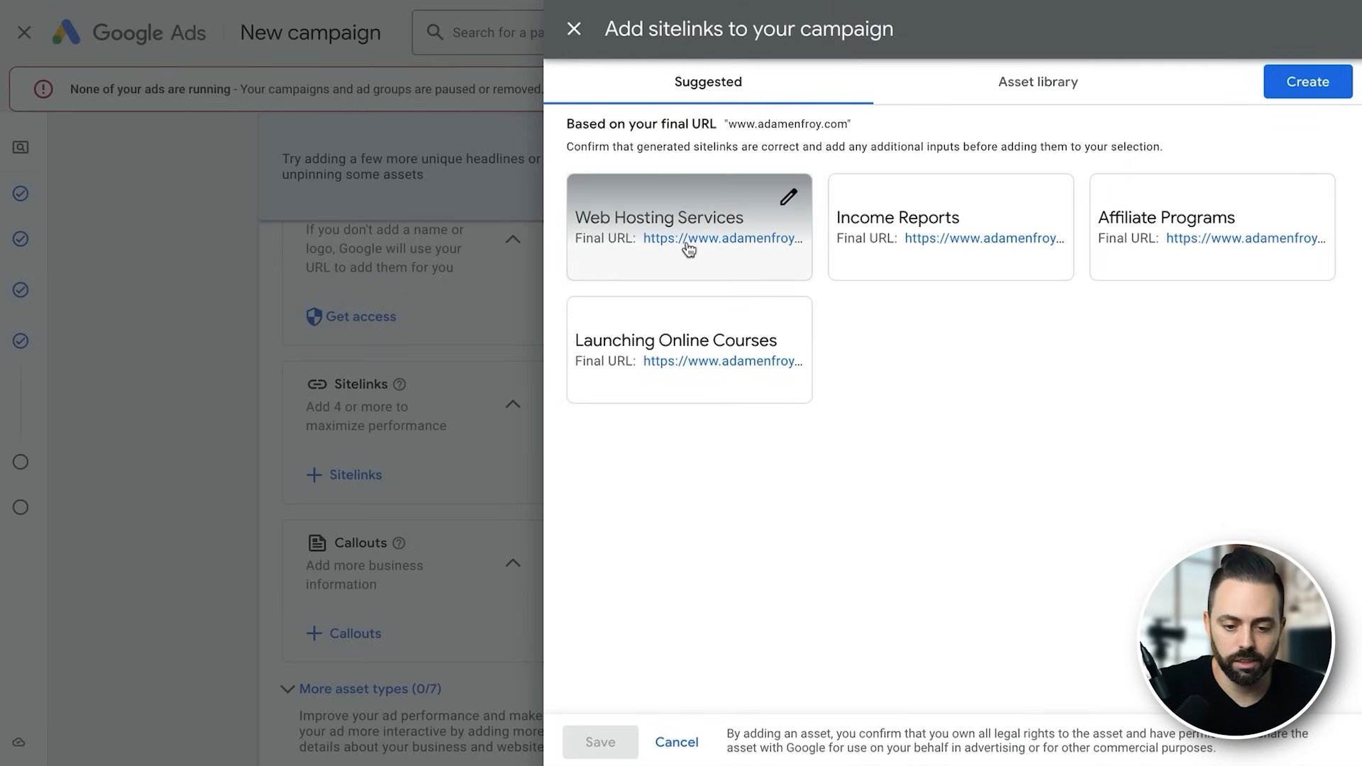
left_click(789, 196)
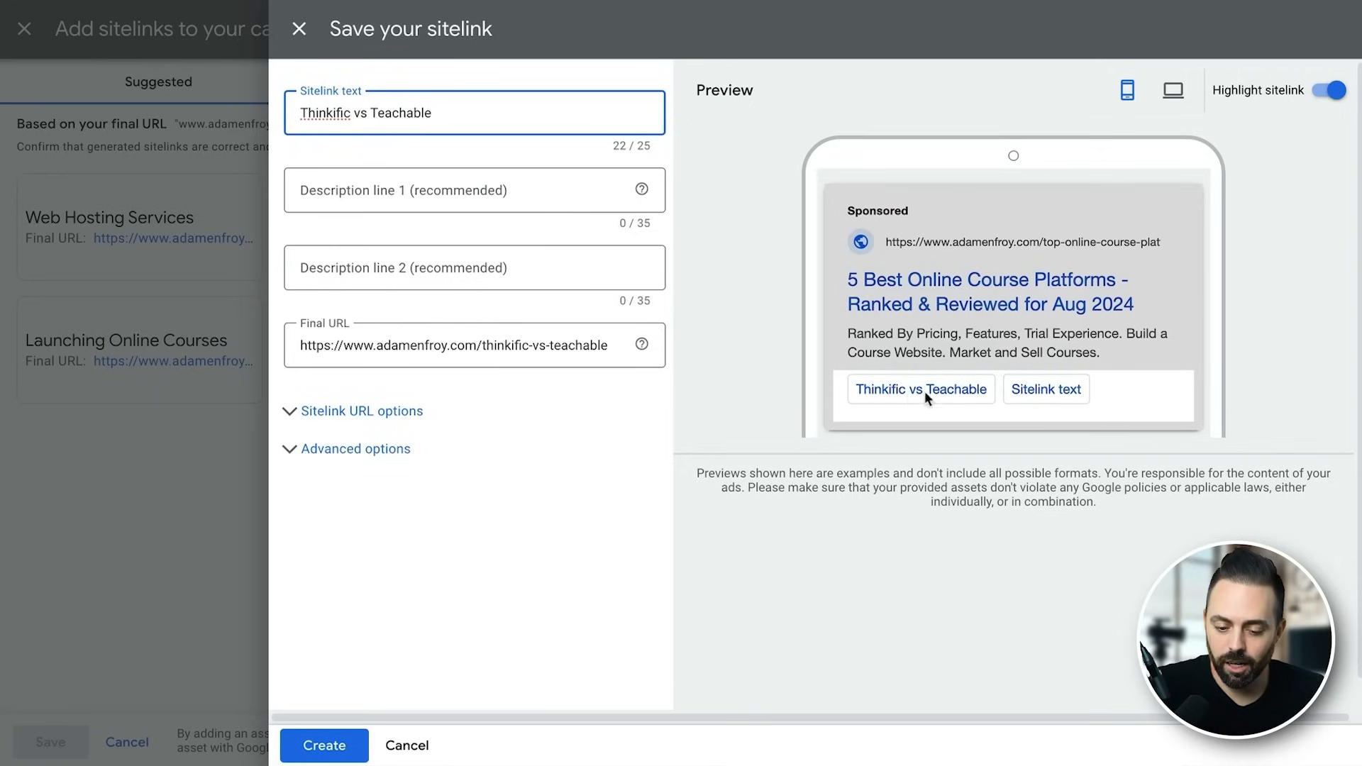
left_click_drag(450, 112, 300, 113)
left_click(414, 112)
triple_click(523, 345)
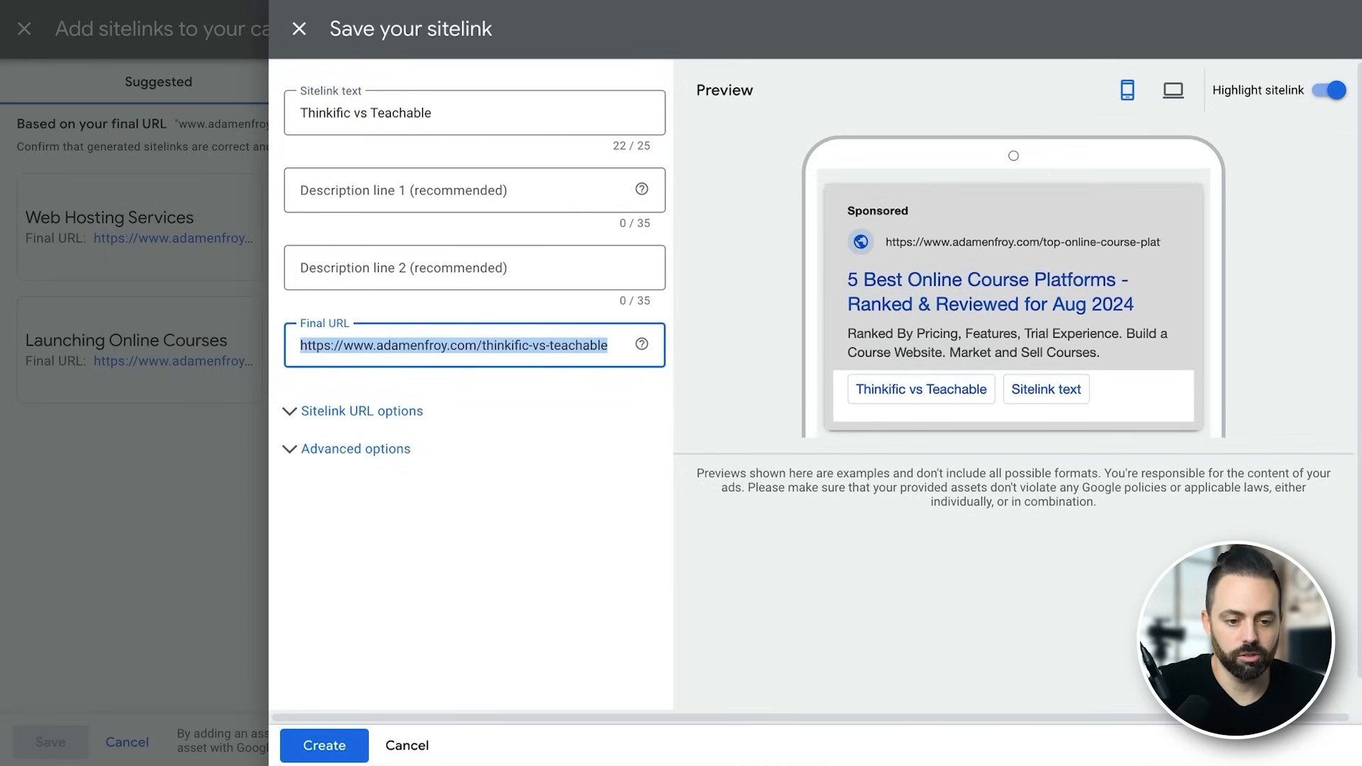
left_click(982, 397)
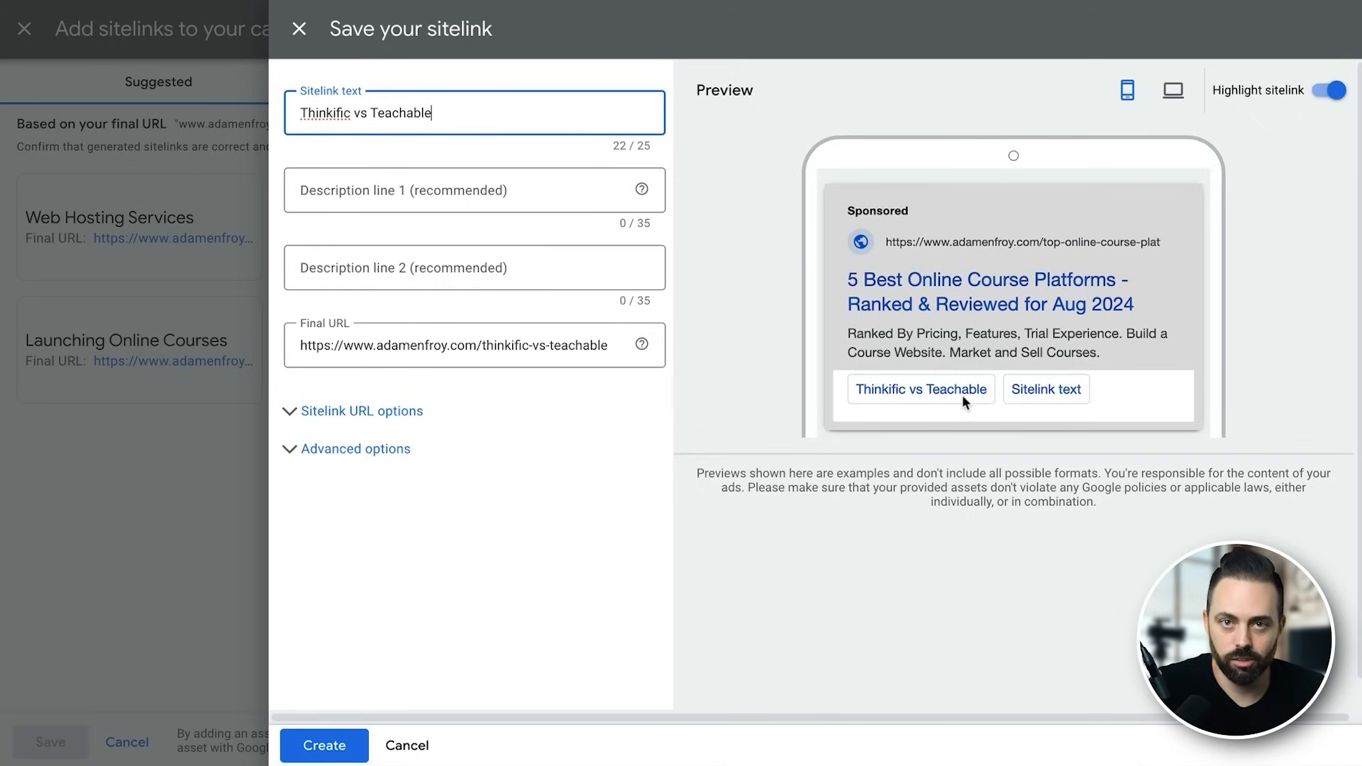
left_click(406, 745)
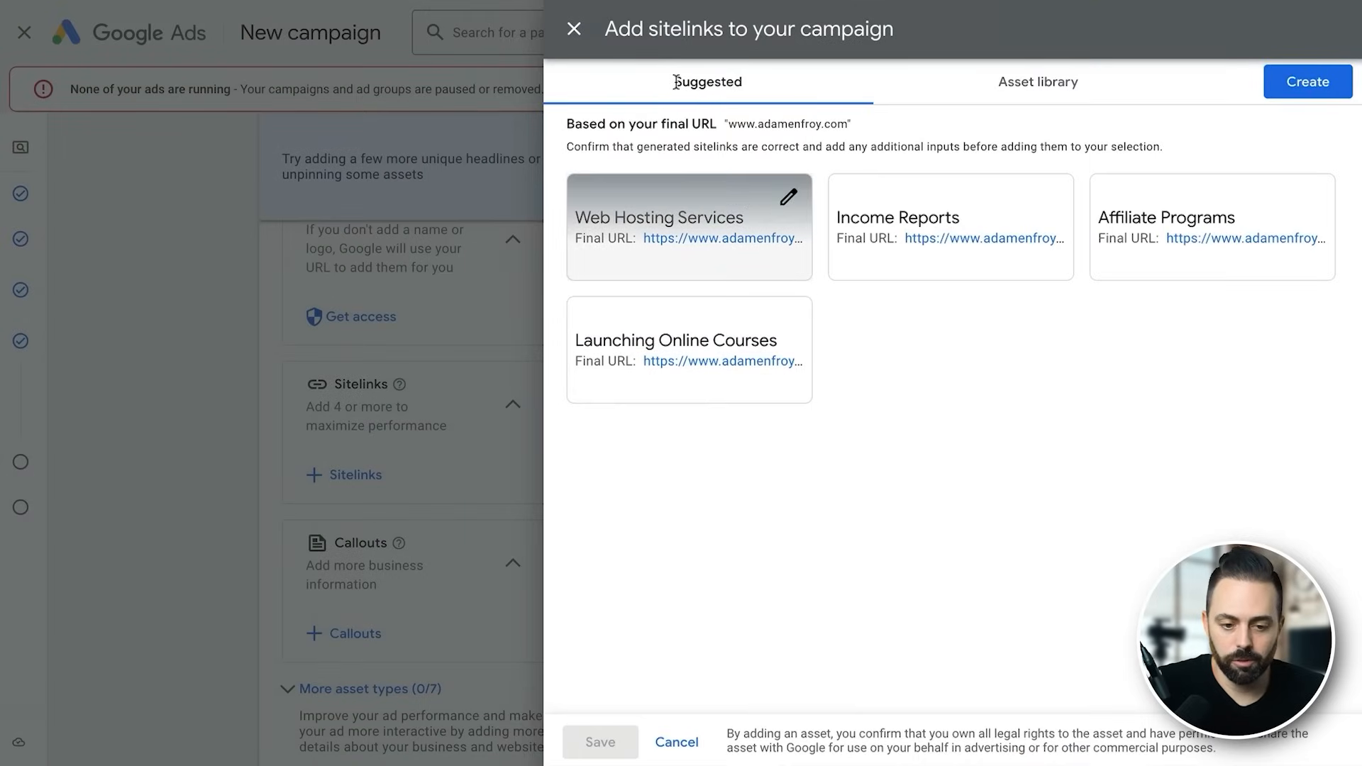
left_click(572, 32)
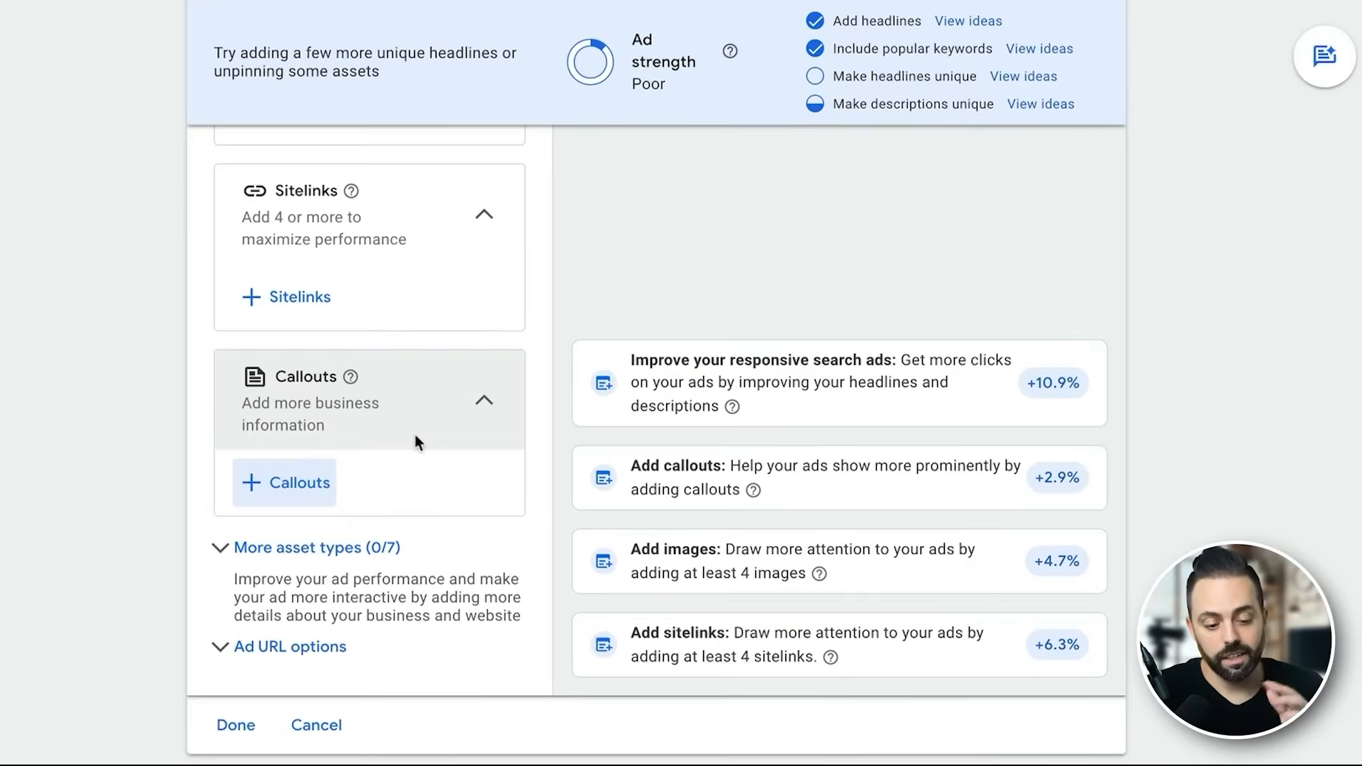
Check the help for callouts and expand the additional asset types to examine what else the ad can include.
left_click(352, 378)
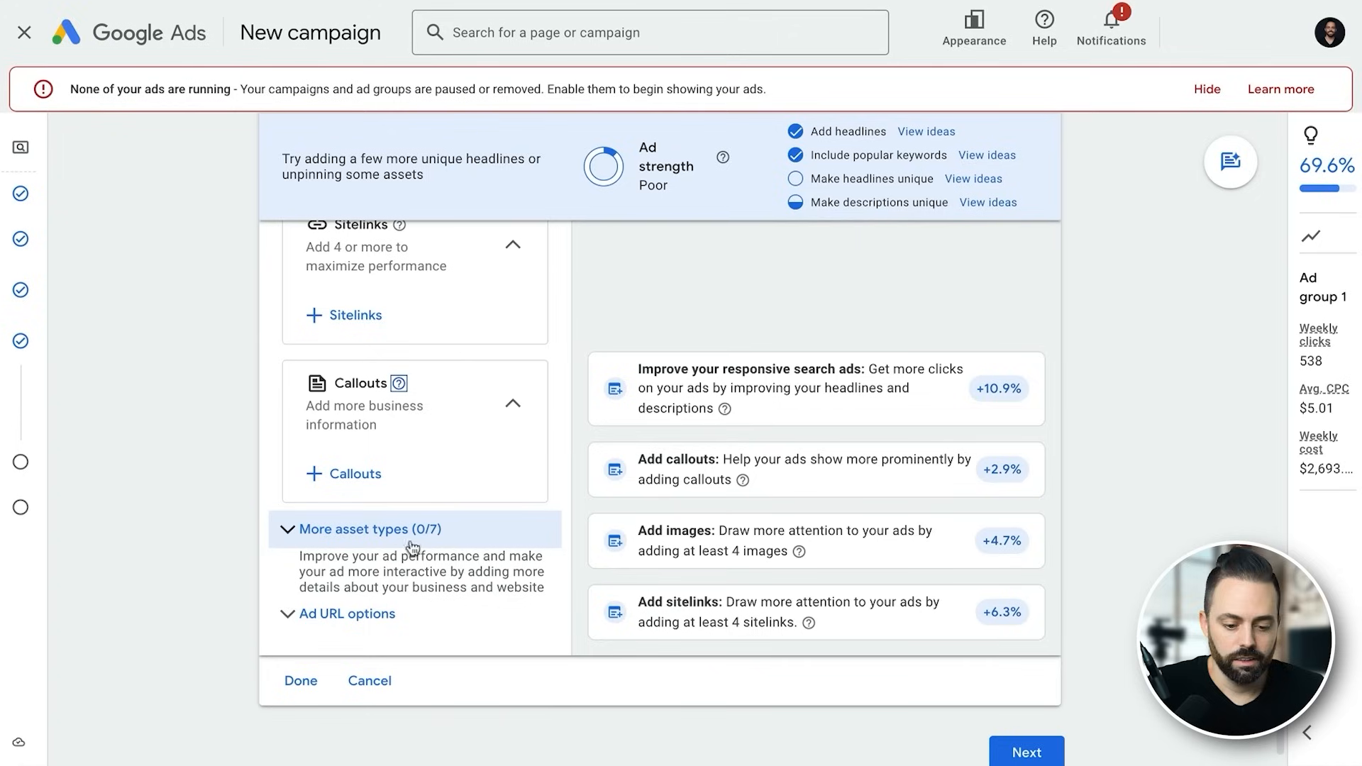
left_click(454, 537)
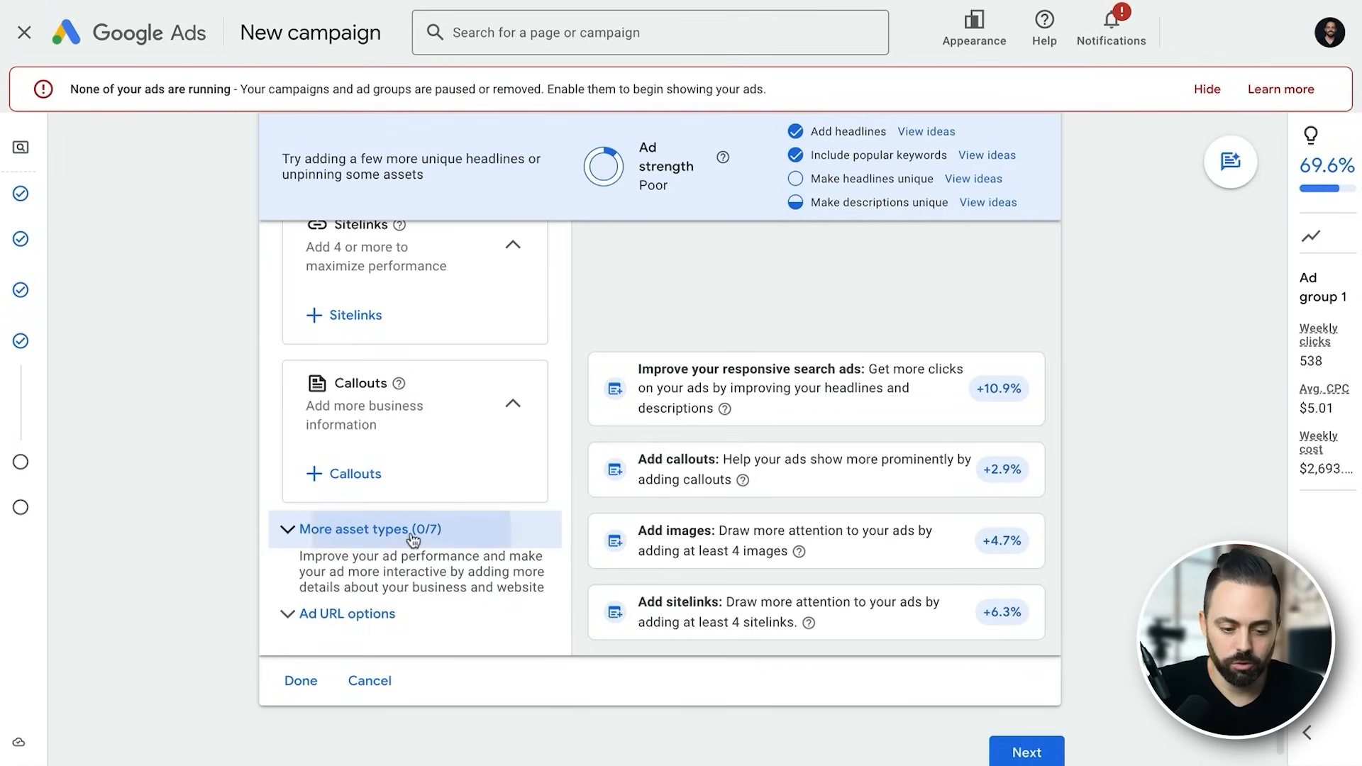
scroll(451, 496, "down", 3)
scroll(447, 490, "down", 3)
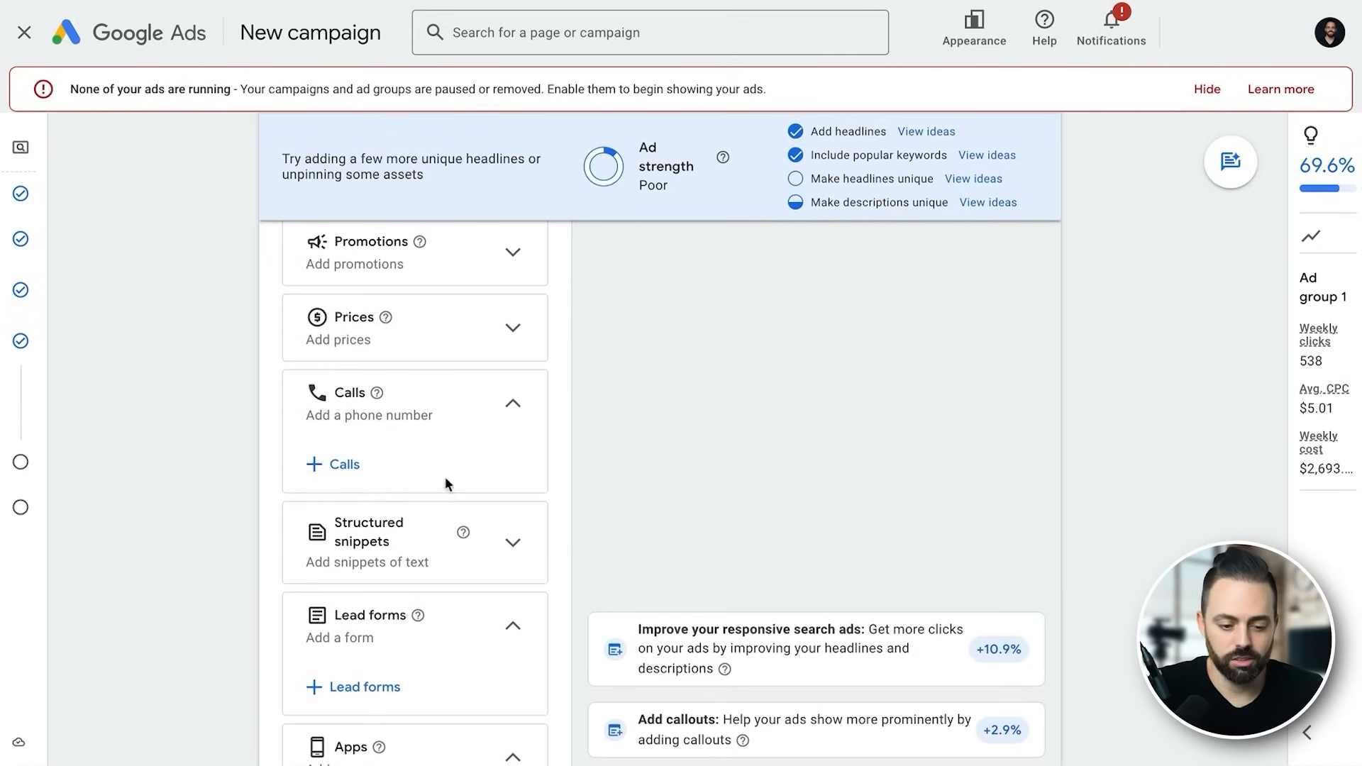
Try selecting the saved phone number as a campaign-level call asset, and close the call setup without applying it.
left_click(347, 465)
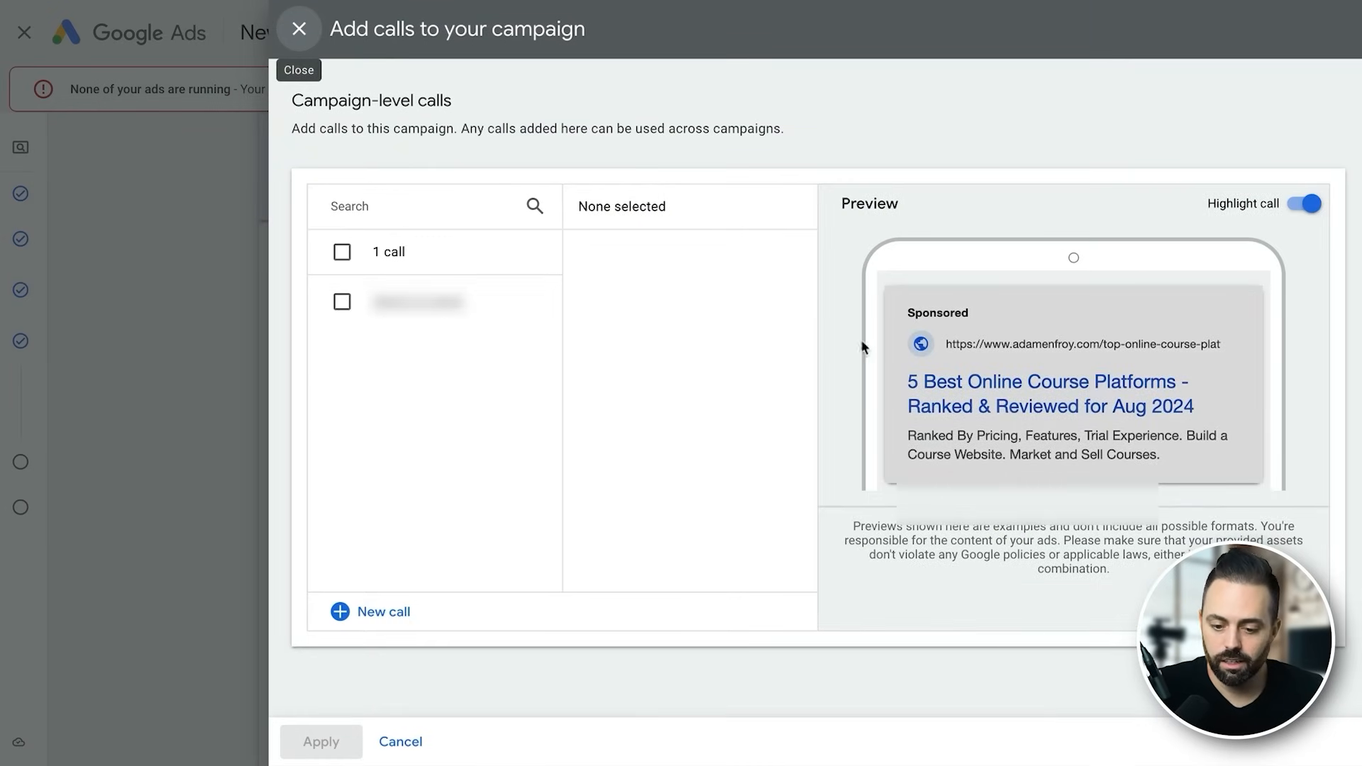
left_click(342, 303)
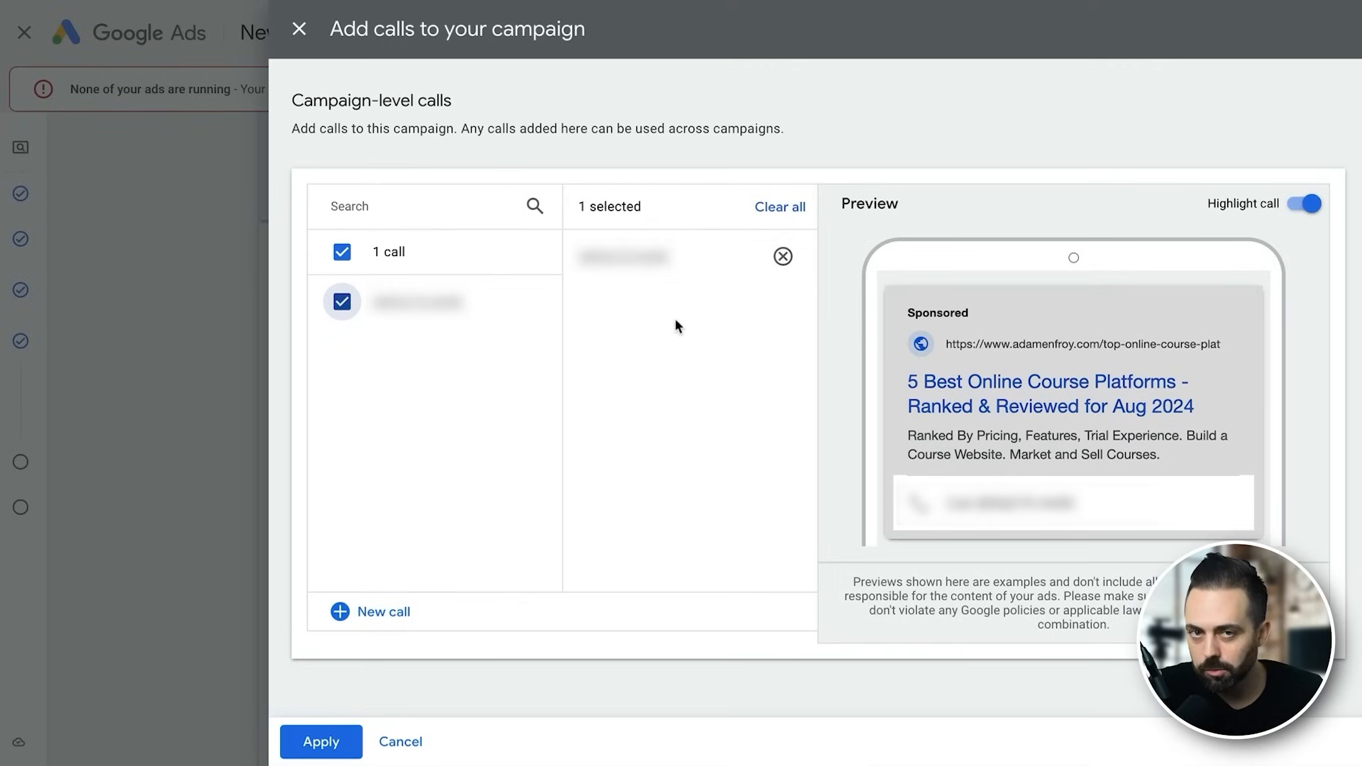
left_click(299, 28)
left_click(785, 407)
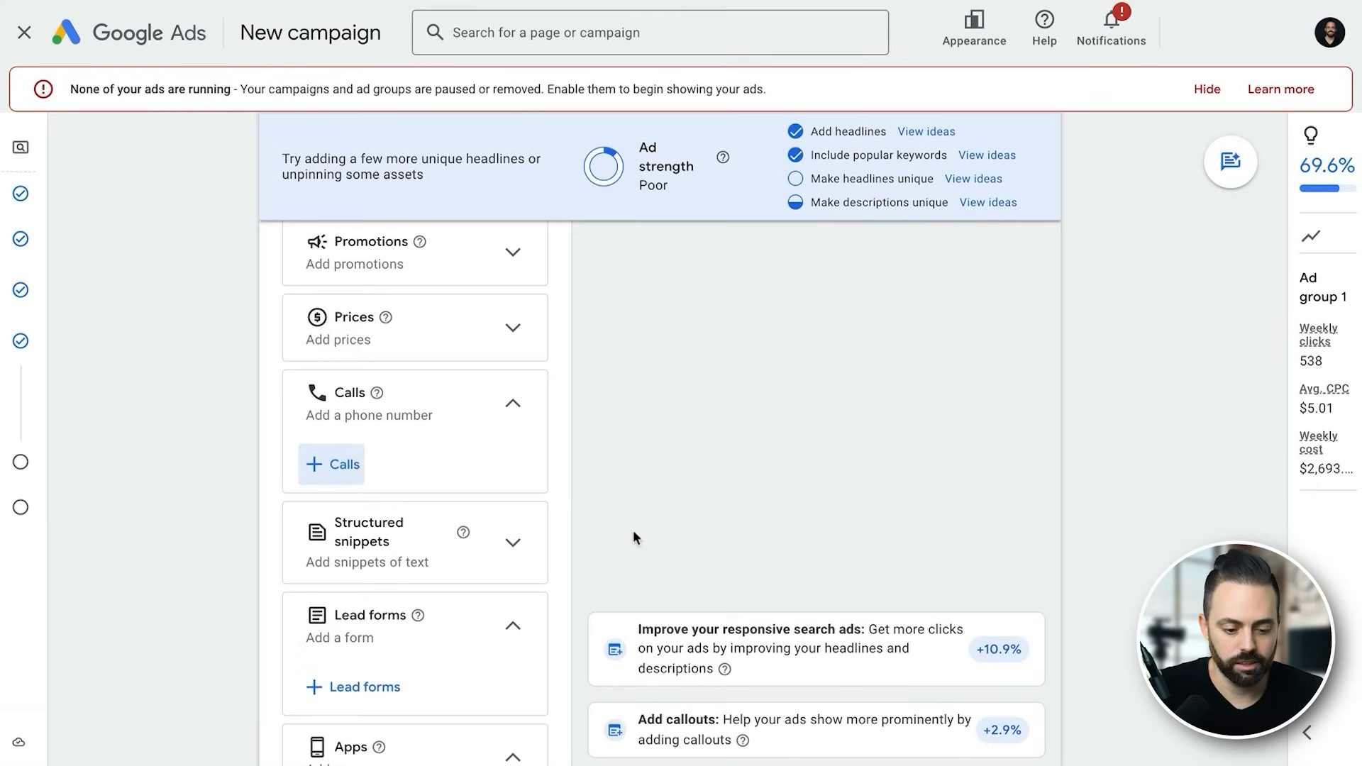
Finish the keywords and ads stage without extra assets, go to the budget stage and check the recommended budget's weekly cost.
scroll(634, 532, "down", 2)
scroll(571, 557, "down", 3)
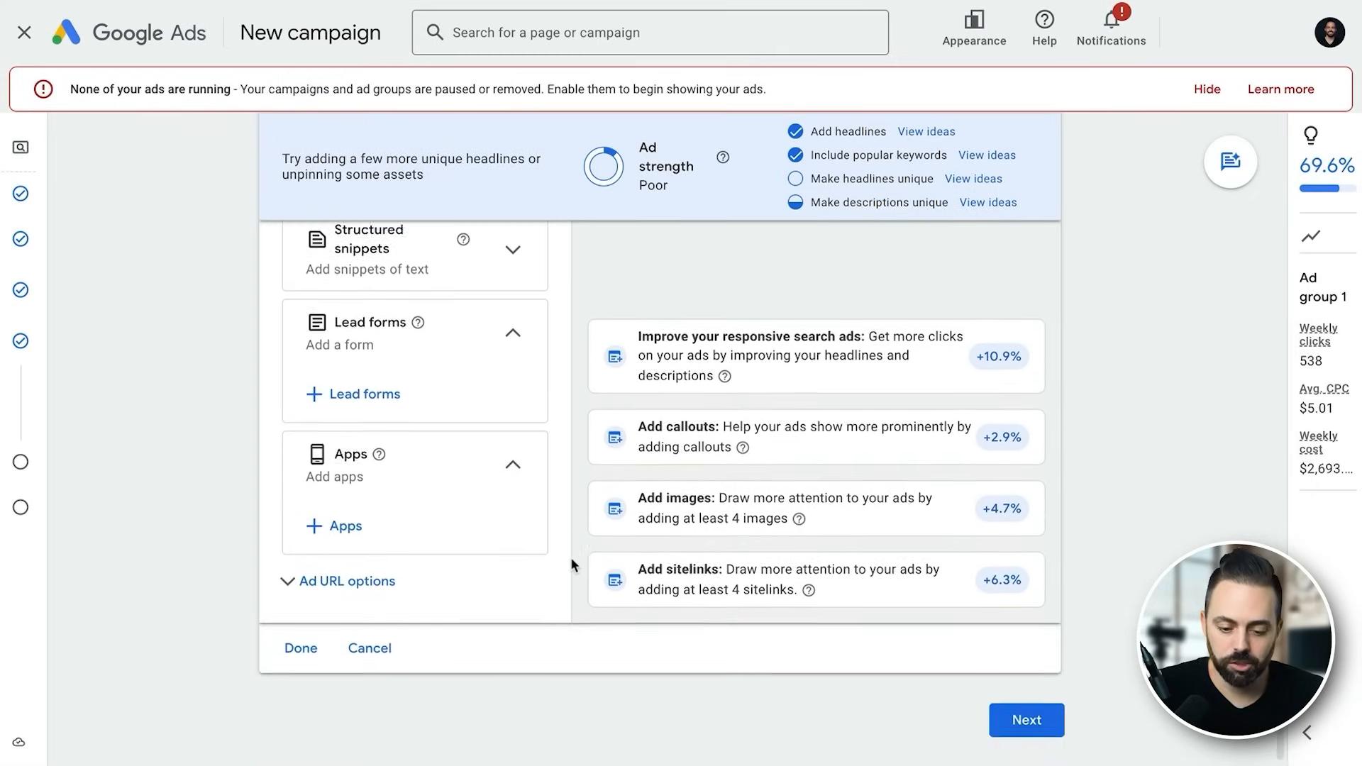
left_click(1014, 707)
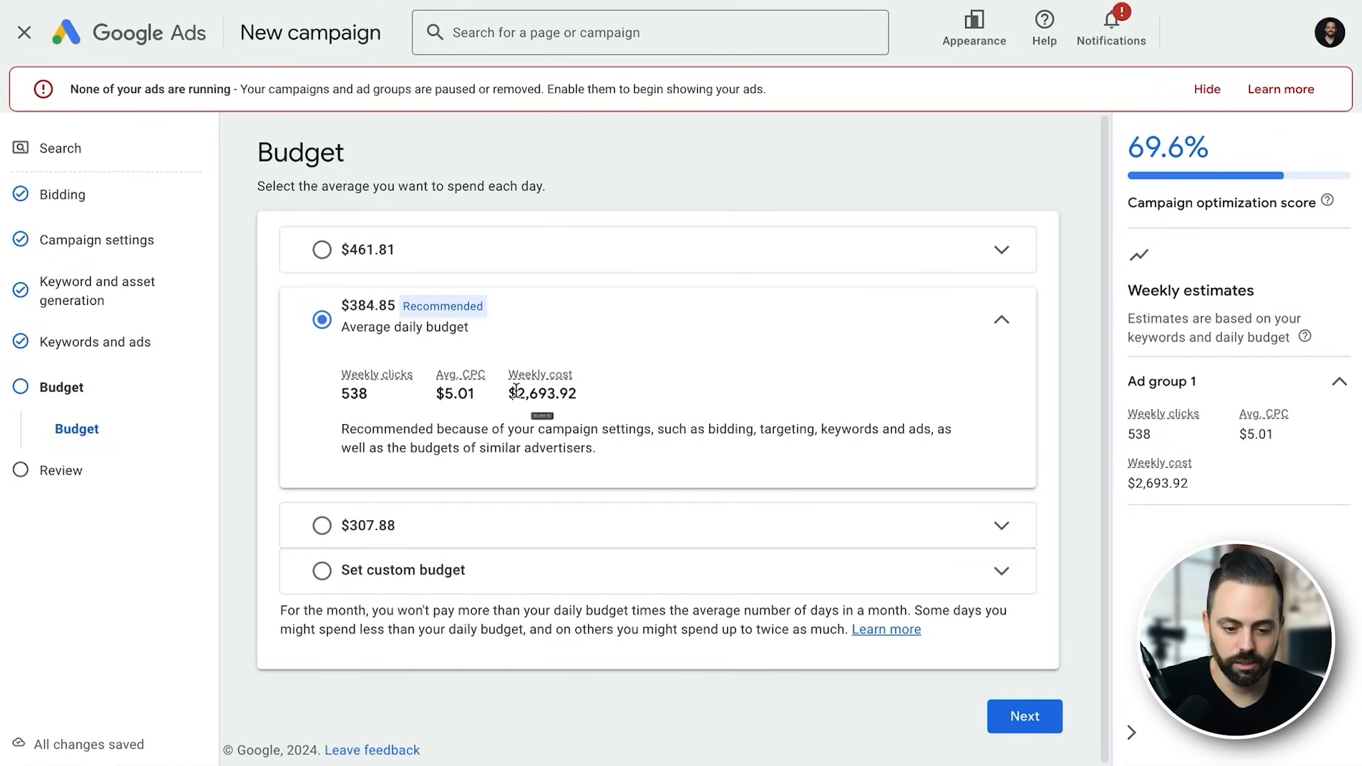
left_click_drag(517, 394, 570, 399)
left_click(590, 398)
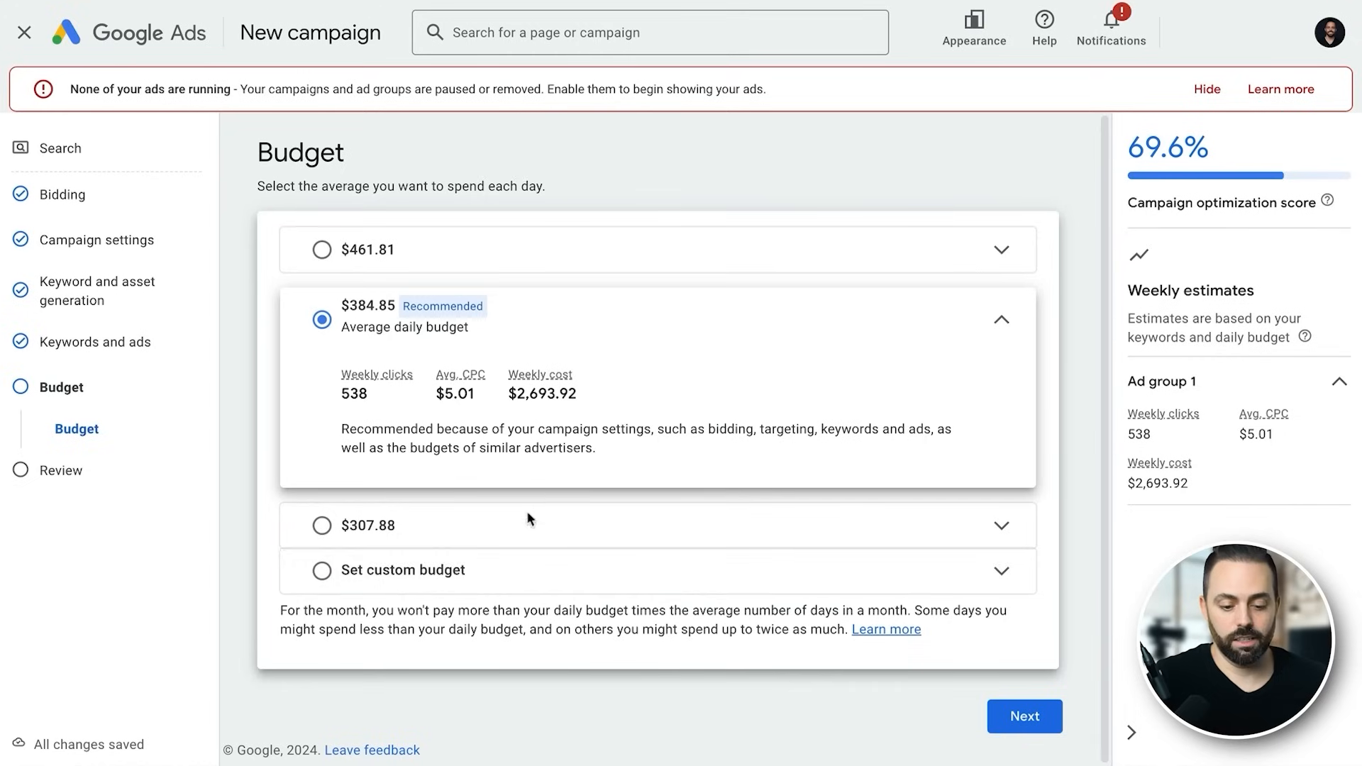
Choose a custom budget and set the campaign's average daily budget to $50.
left_click(496, 567)
left_click(436, 490)
key("ctrl+a")
type("0.00")
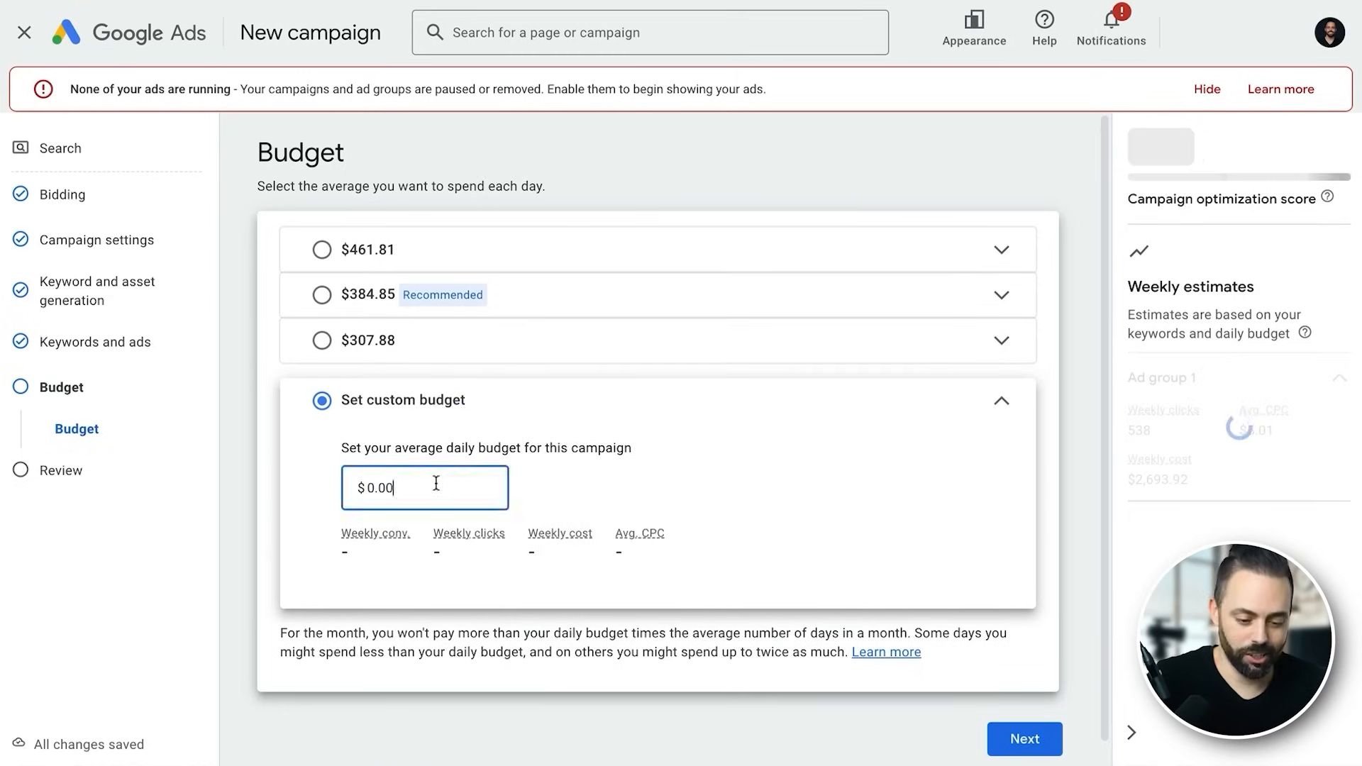
key("ctrl+a")
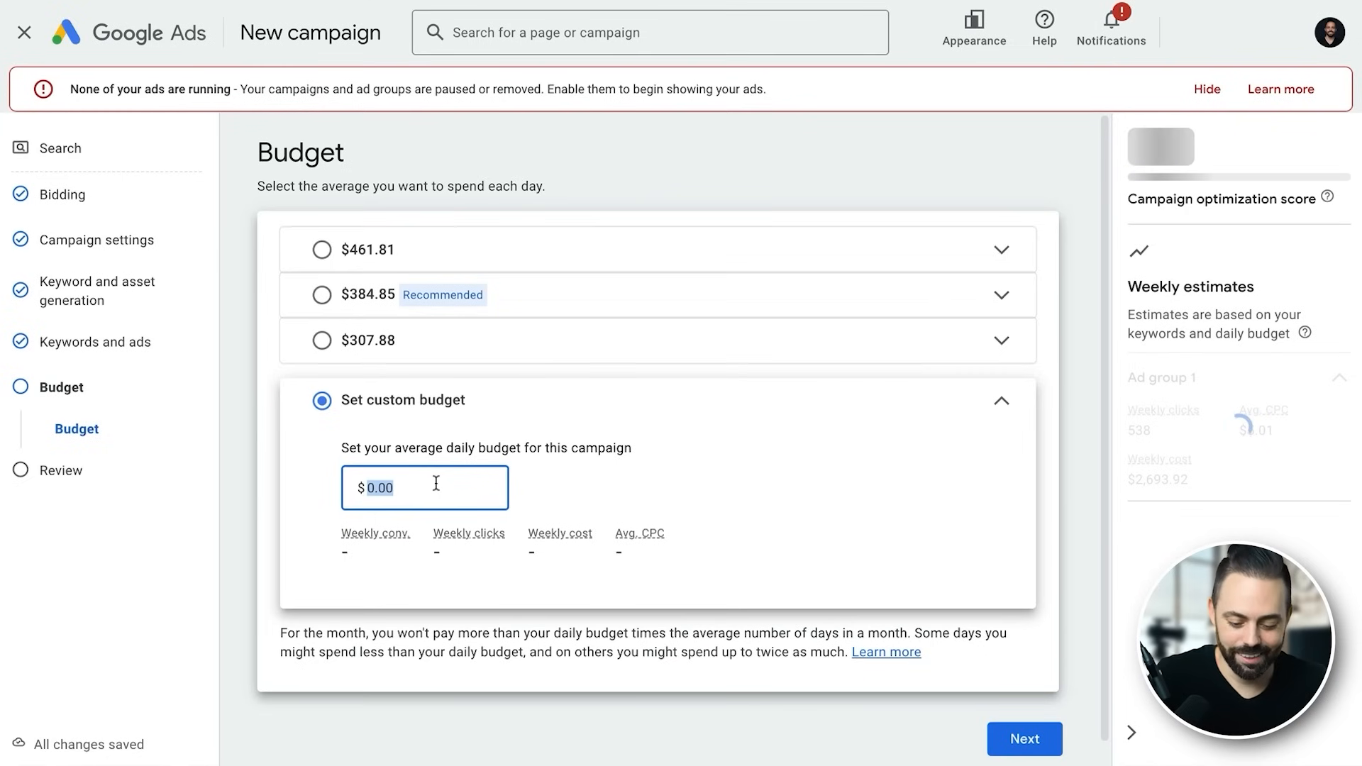
type("50")
left_click(653, 485)
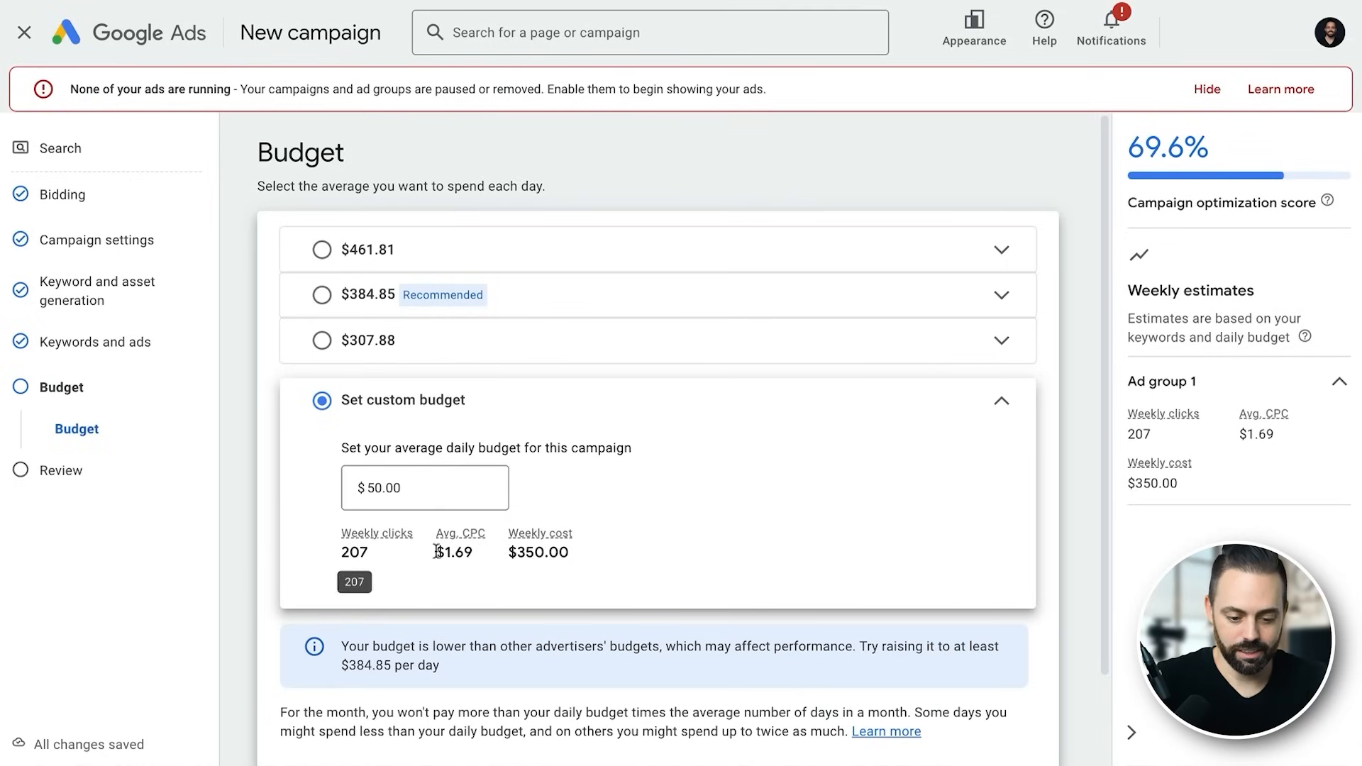
Check the custom budget's average cost per click and weekly cost estimates, and continue past the budget stage.
left_click_drag(444, 552, 569, 557)
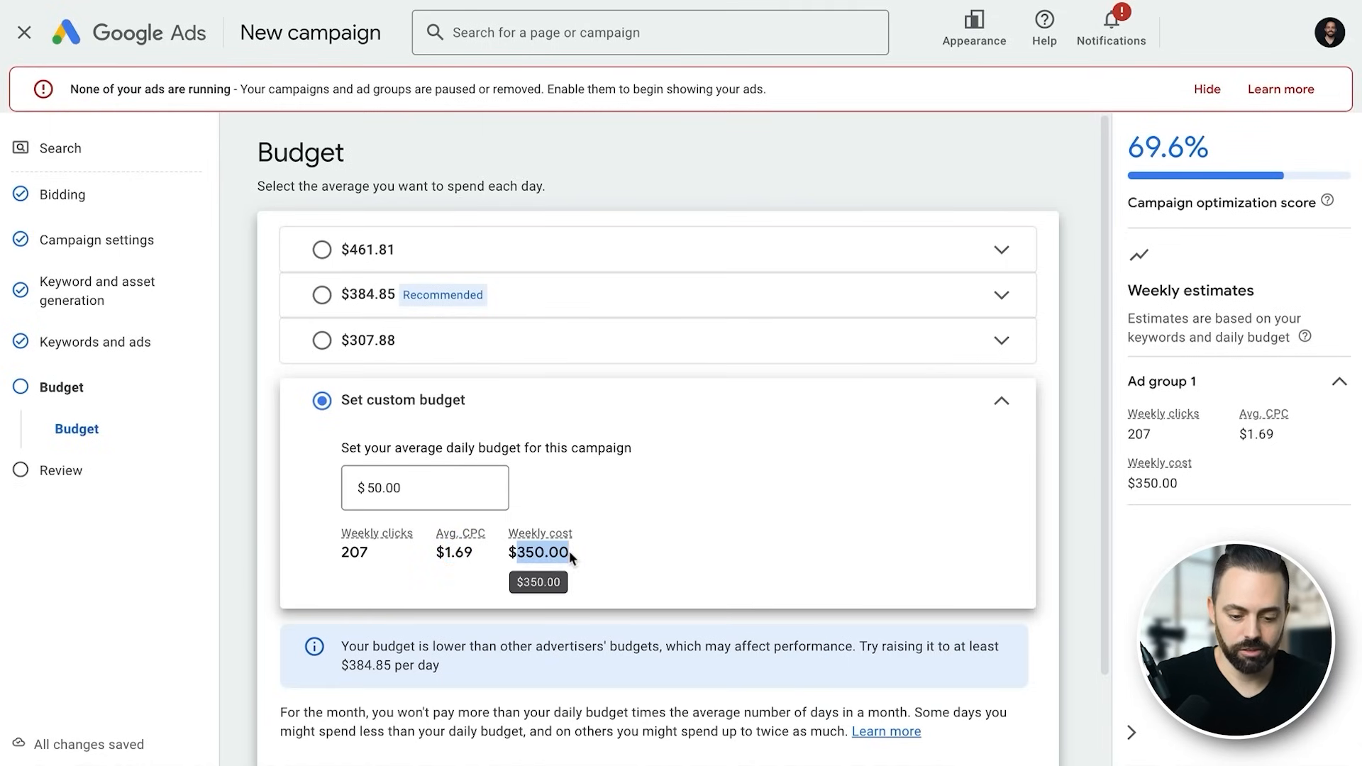
left_click(603, 552)
scroll(658, 552, "down", 2)
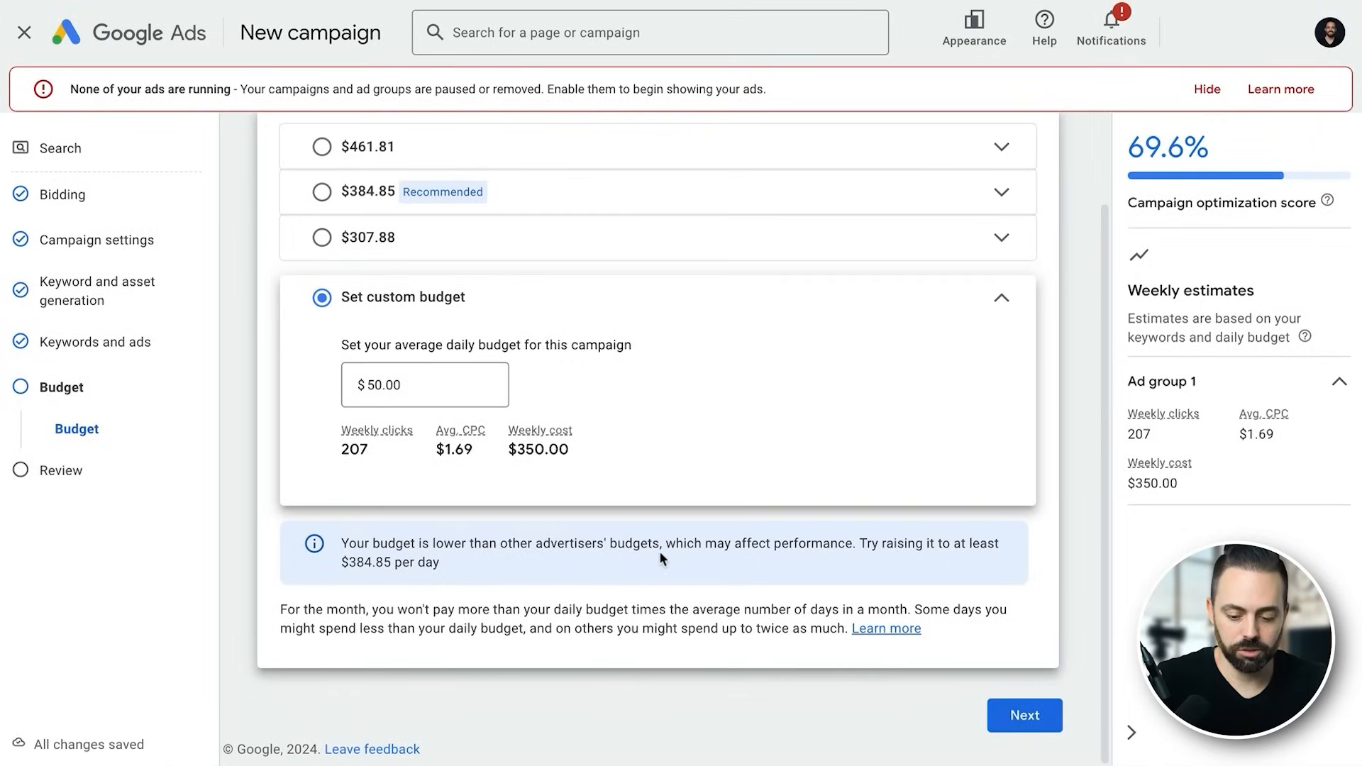
left_click(1026, 717)
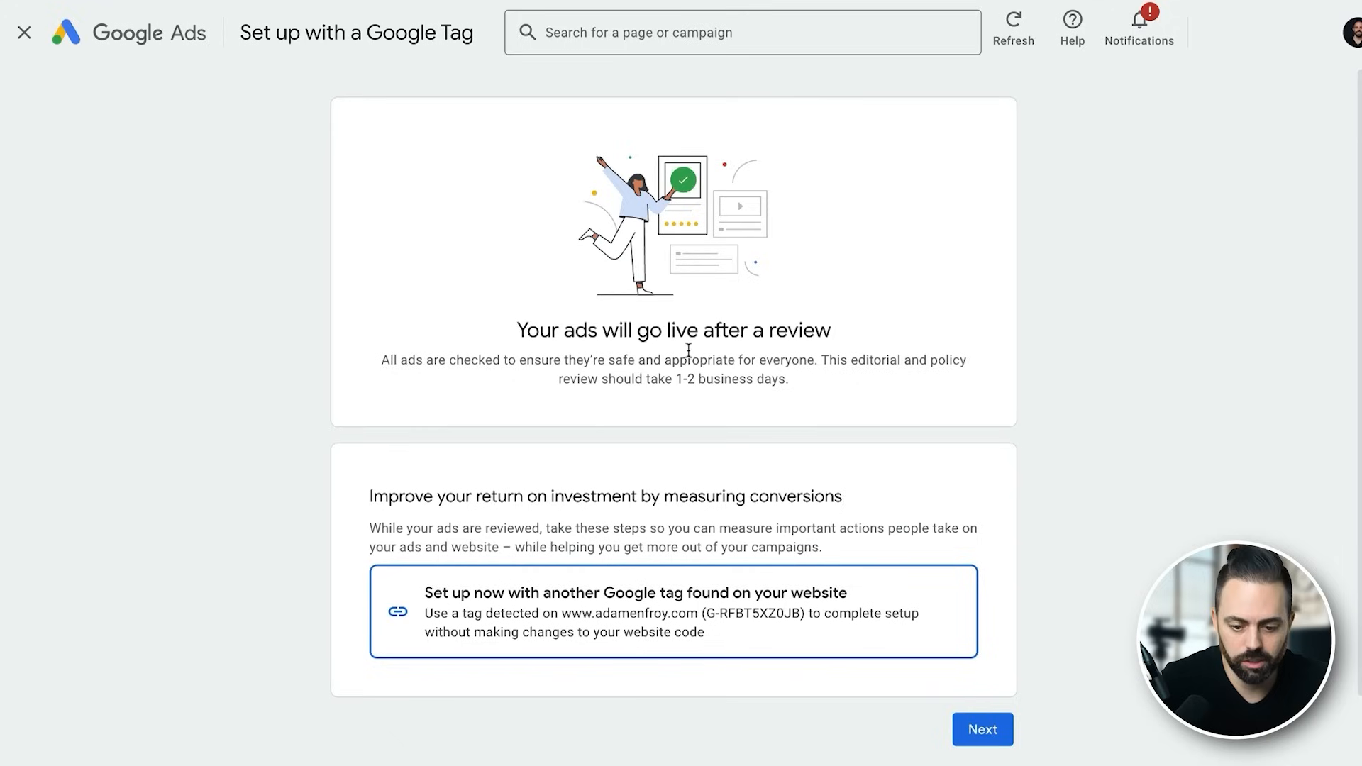
Start the Google tag setup, switch to manual installation, copy the tag code and highlight the tag ID in it.
left_click(983, 729)
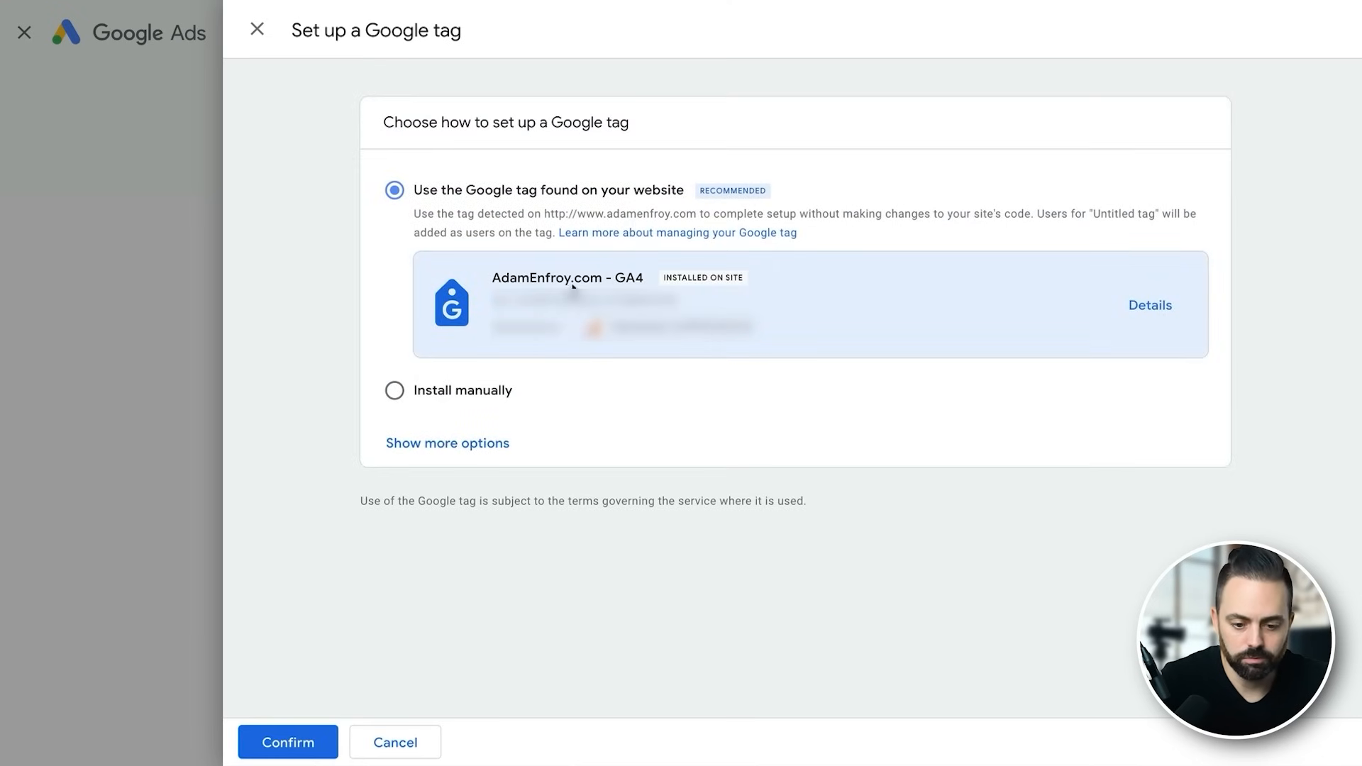
left_click(475, 392)
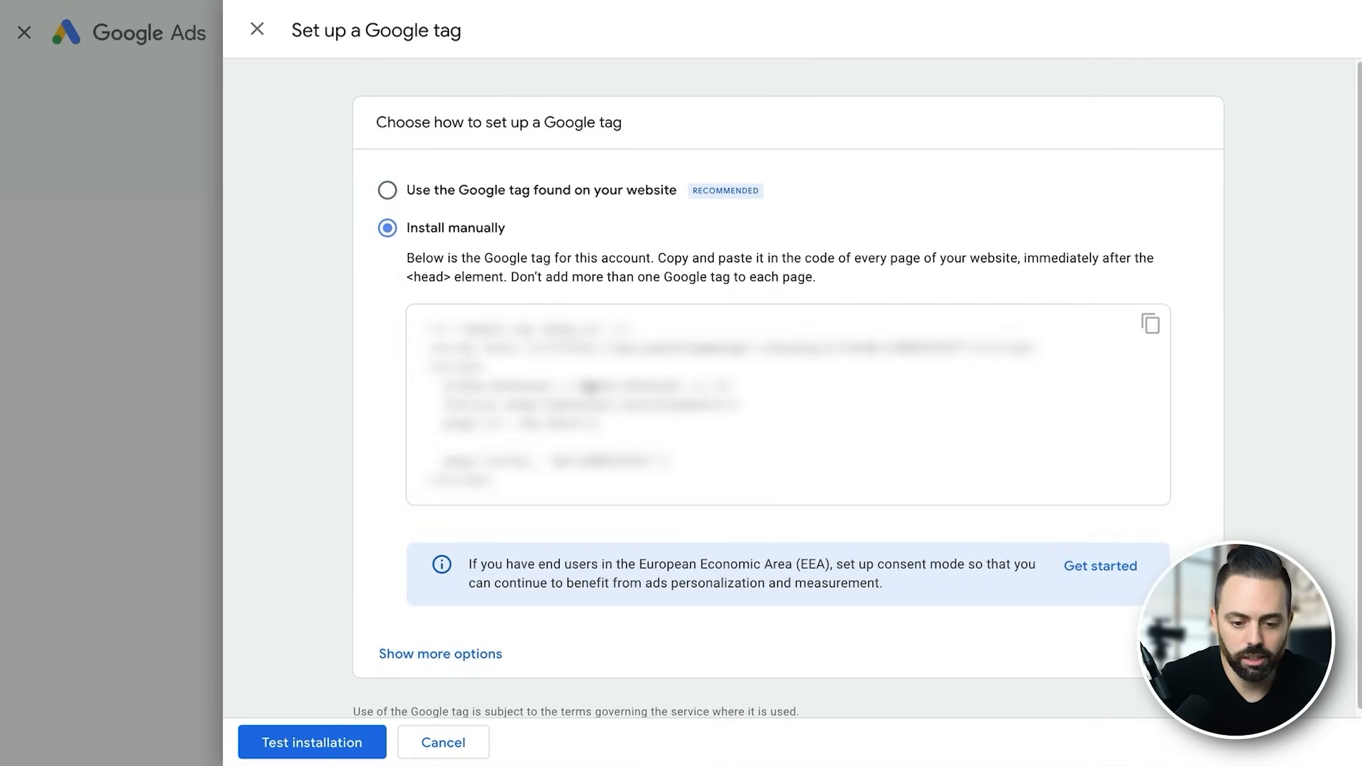
scroll(612, 417, "down", 1)
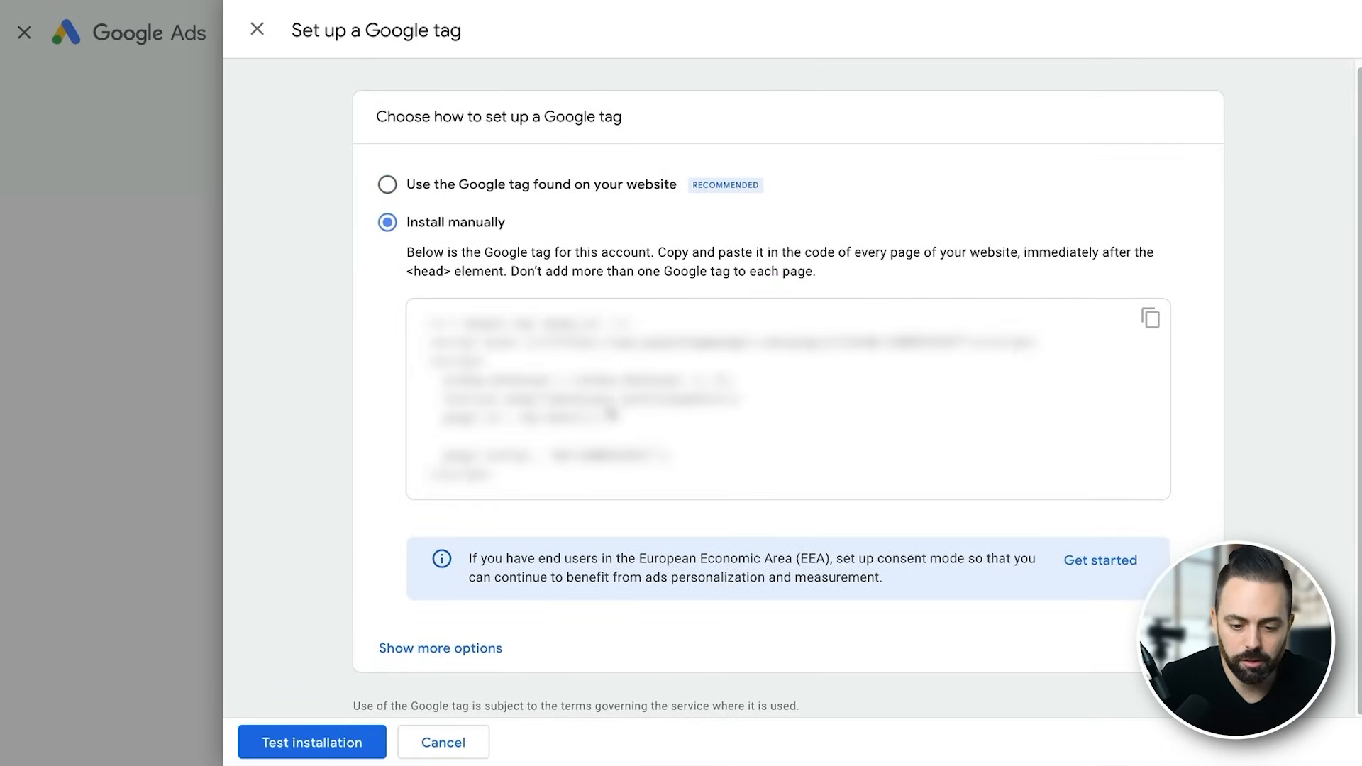
left_click(1150, 318)
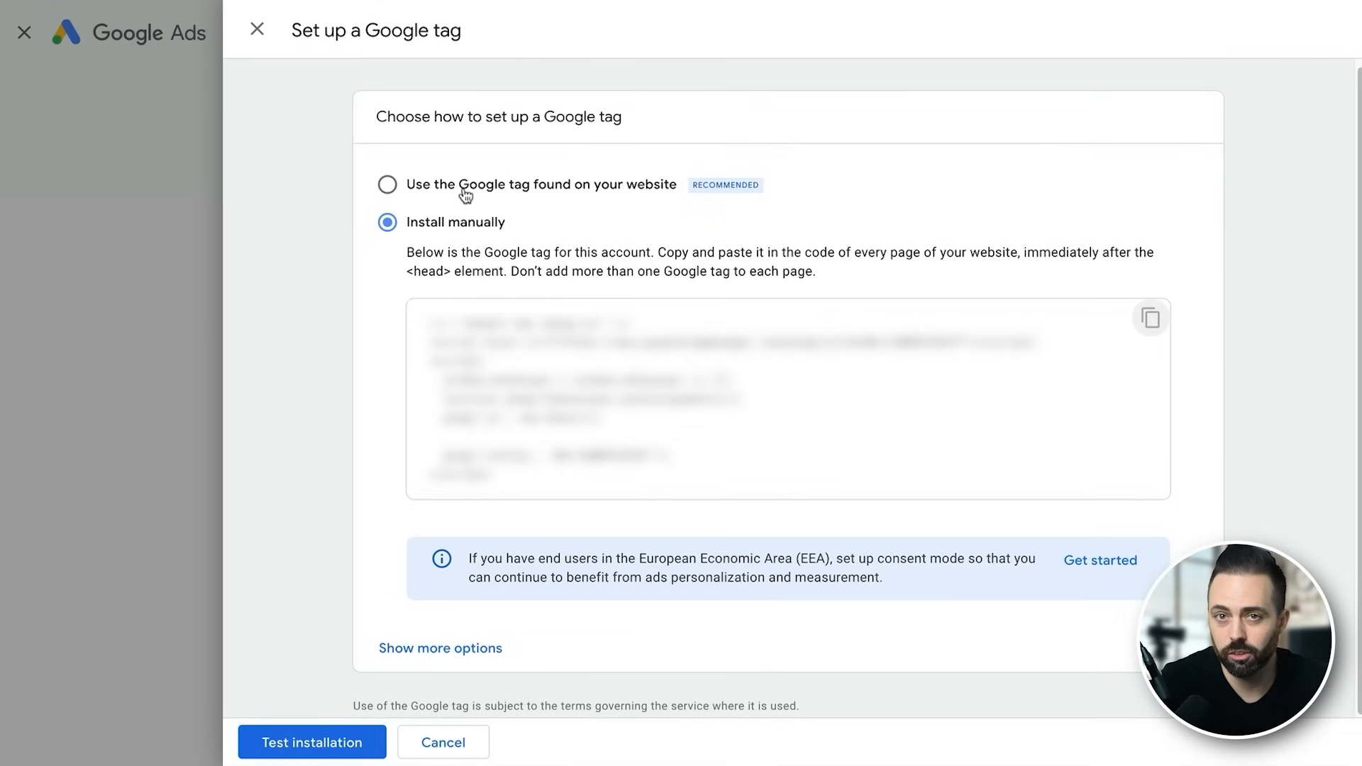
left_click_drag(651, 459, 563, 458)
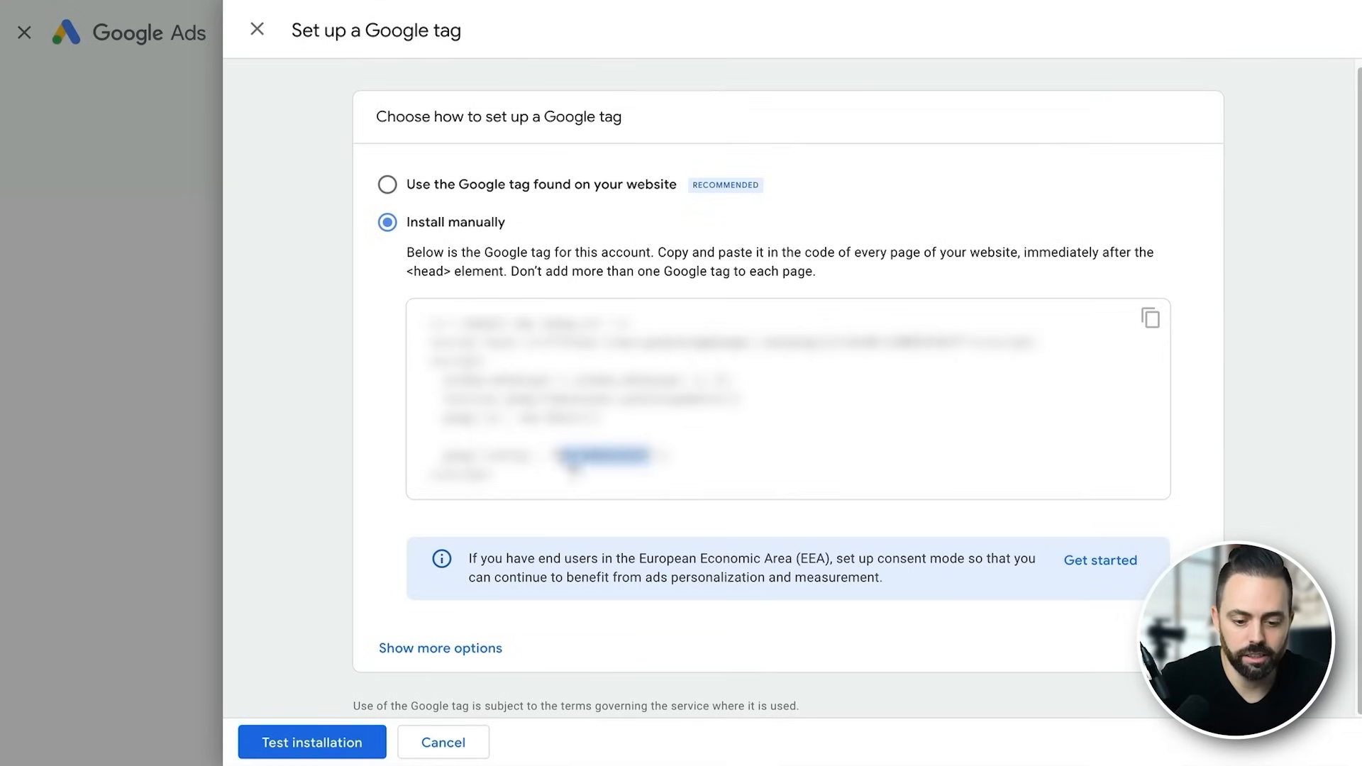
left_click(557, 461)
left_click_drag(559, 462, 657, 457)
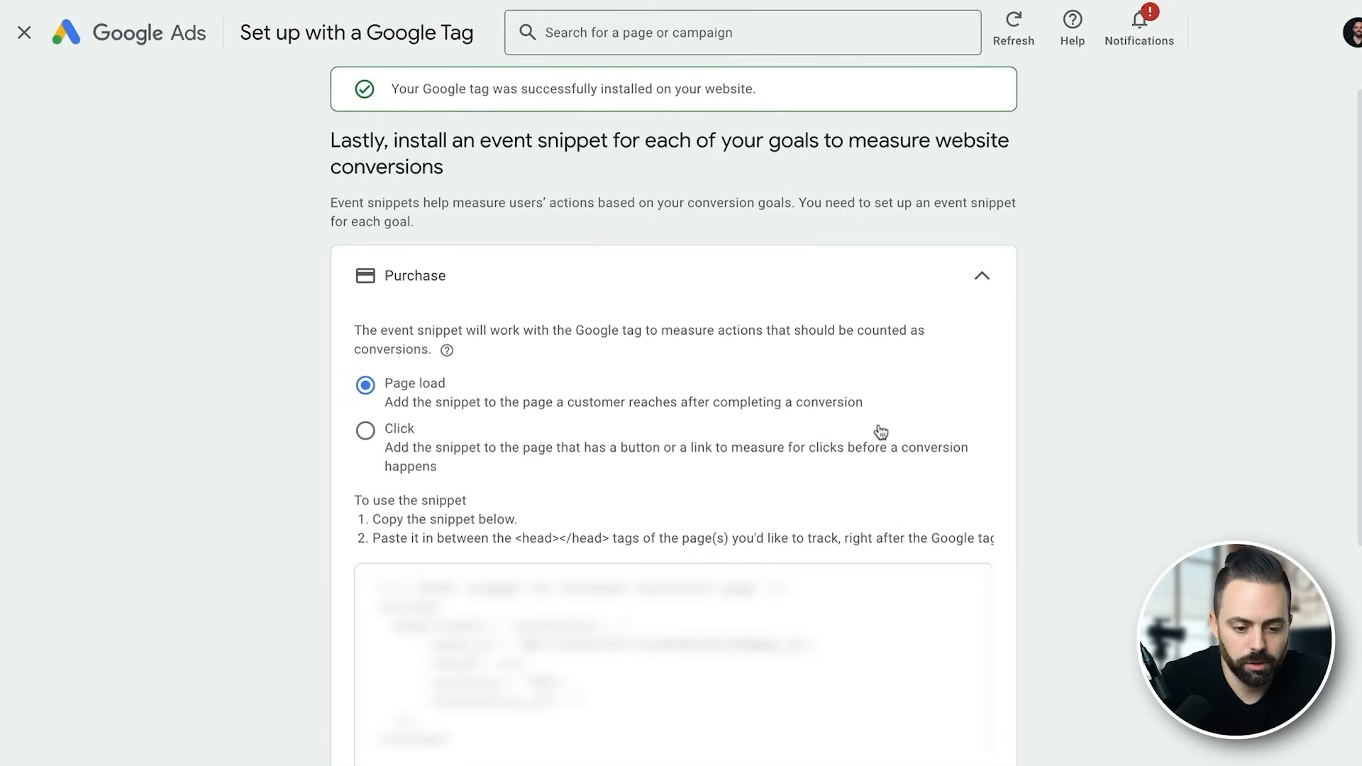
Review the Purchase event snippet and its page load option, and continue to the account overview.
scroll(880, 432, "down", 1)
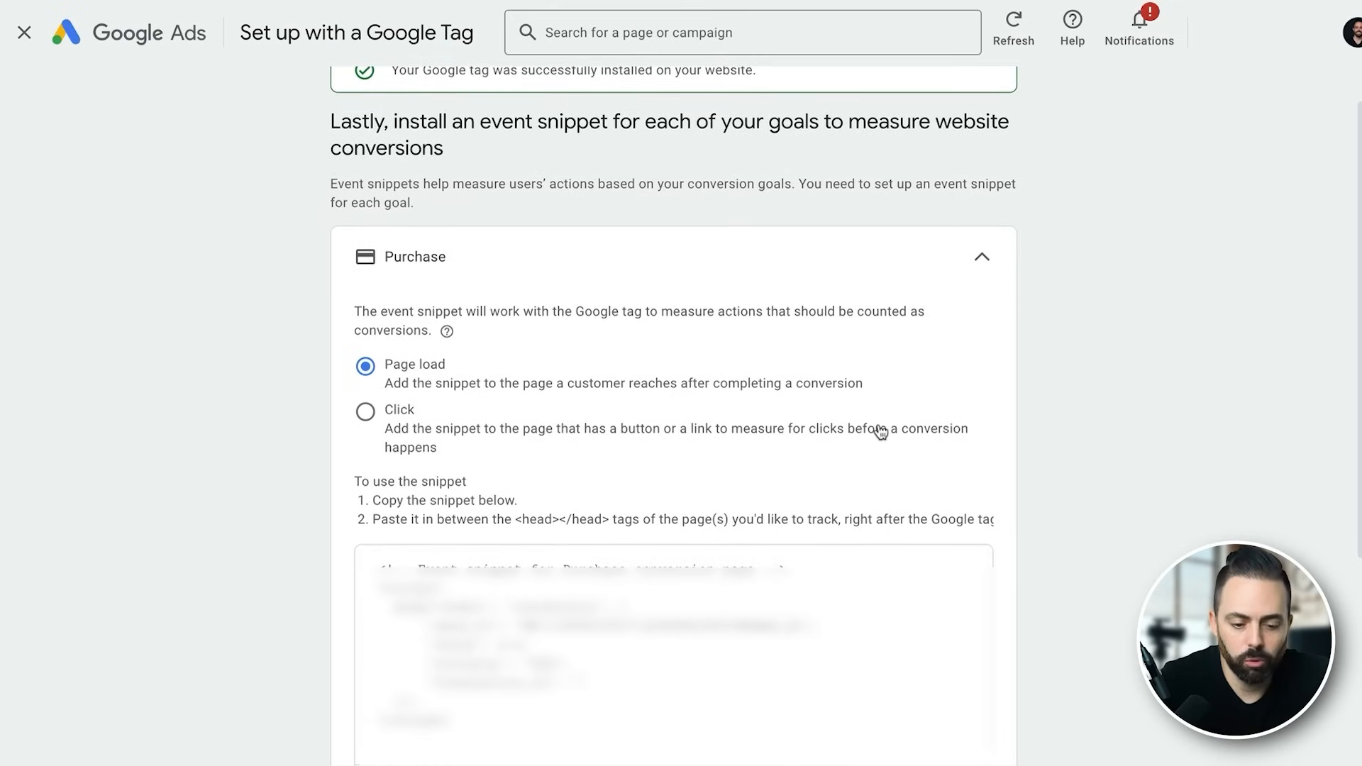
scroll(826, 436, "down", 1)
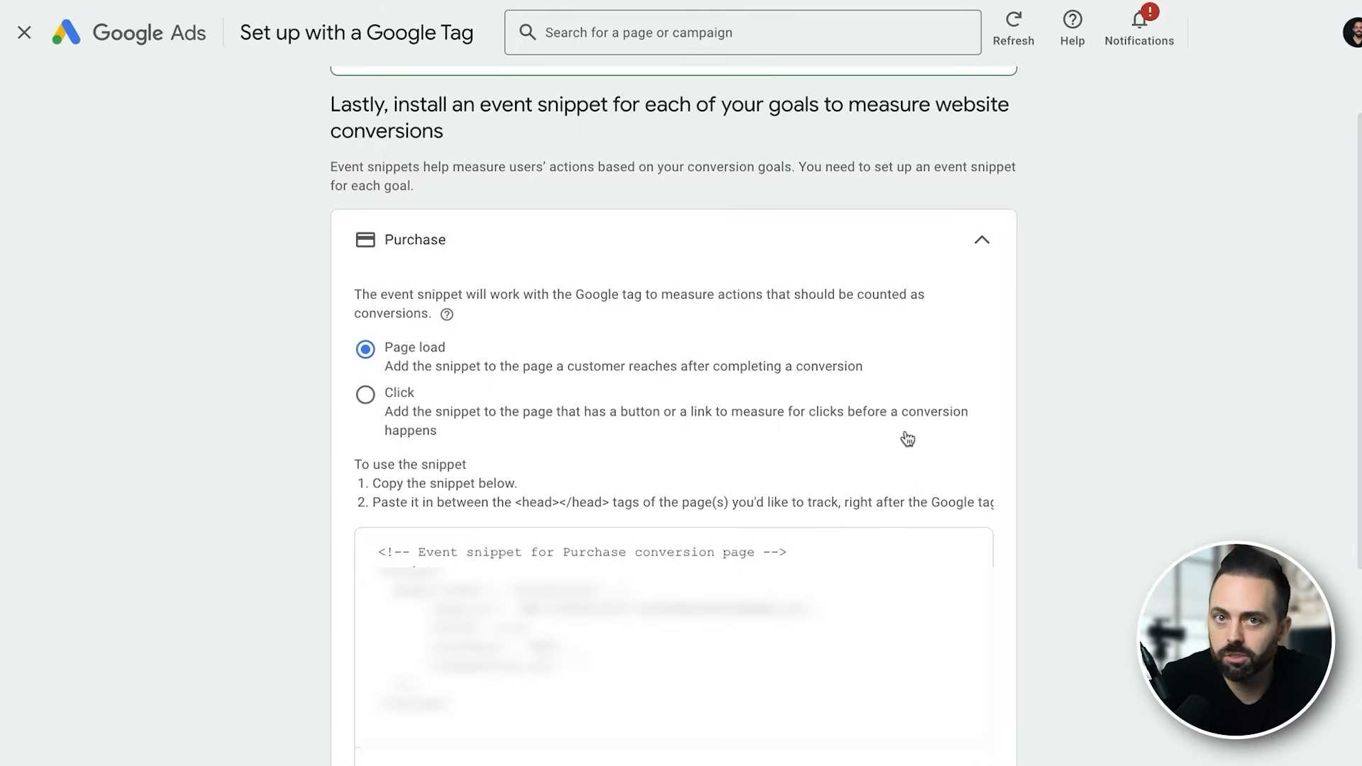
scroll(909, 439, "down", 5)
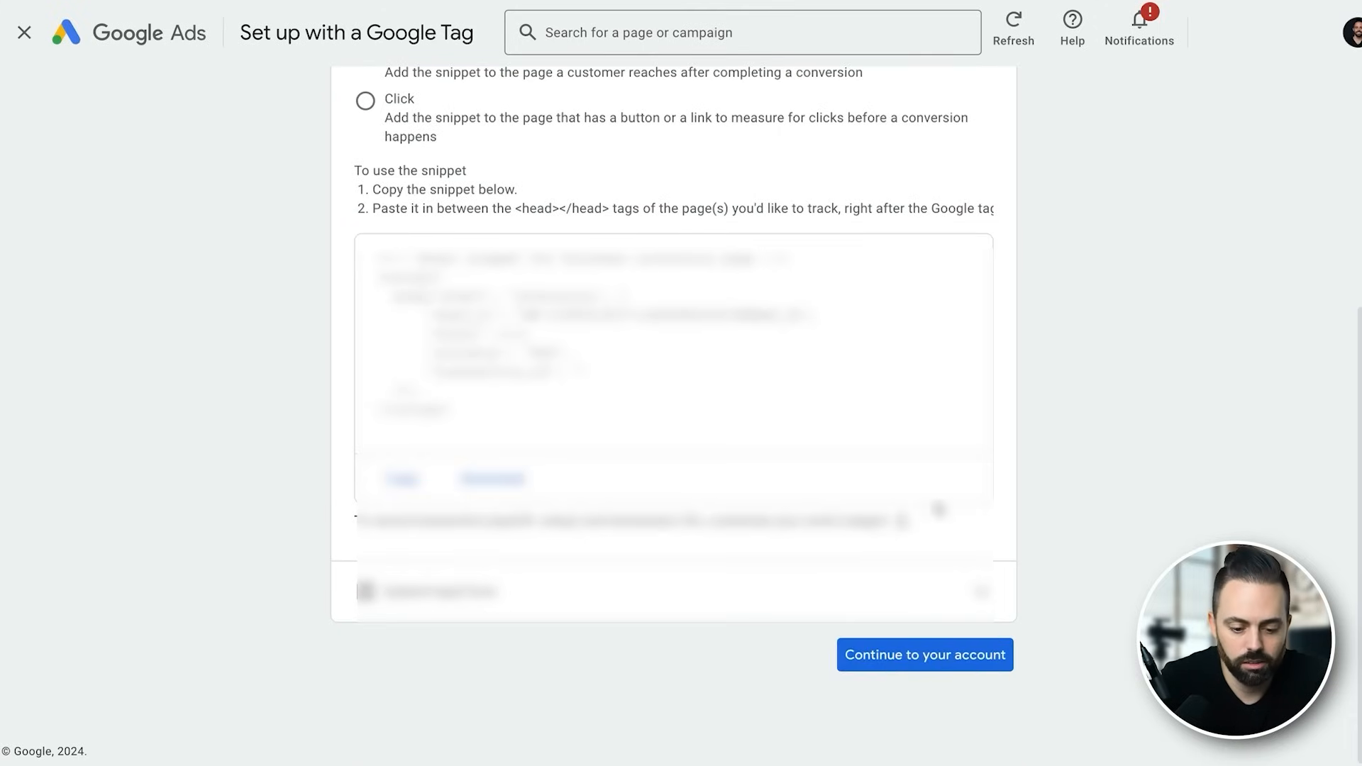
scroll(926, 647, "up", 3)
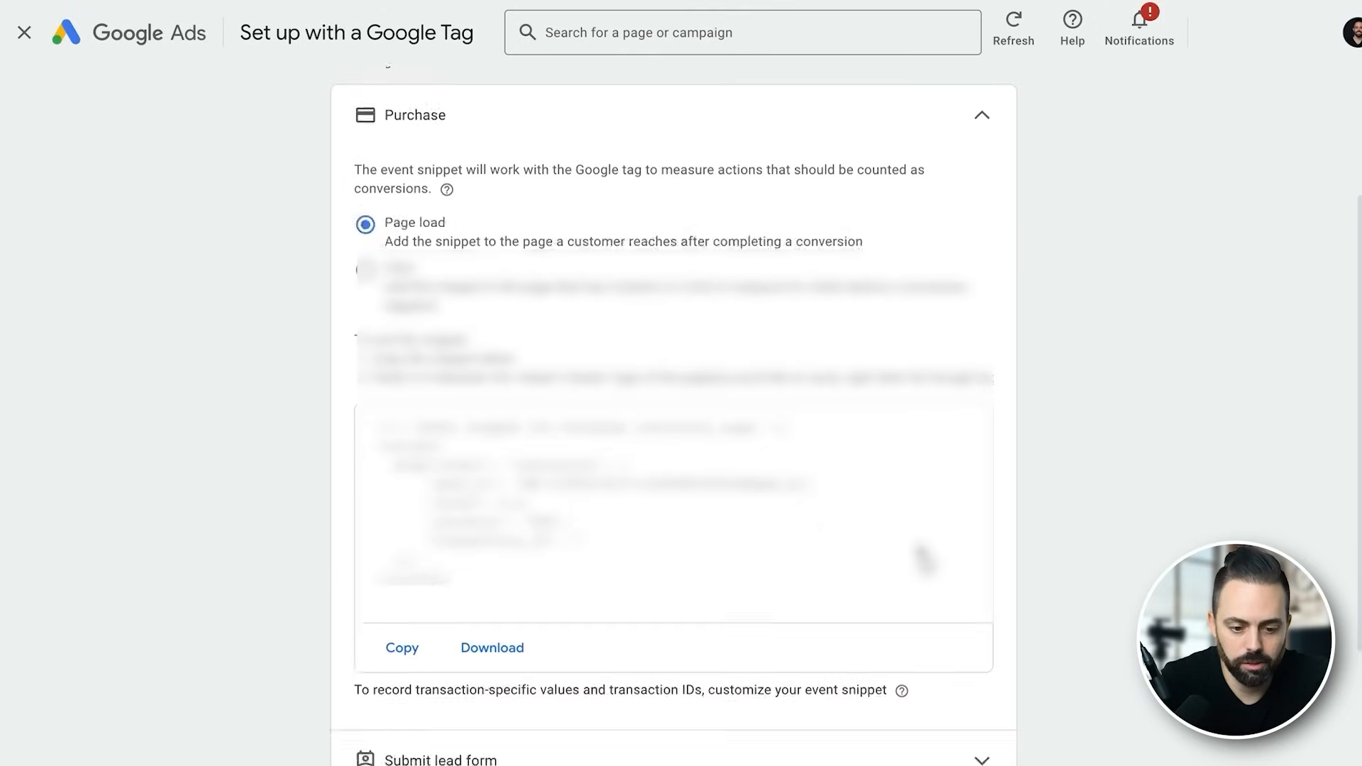
scroll(922, 625, "down", 3)
left_click(930, 669)
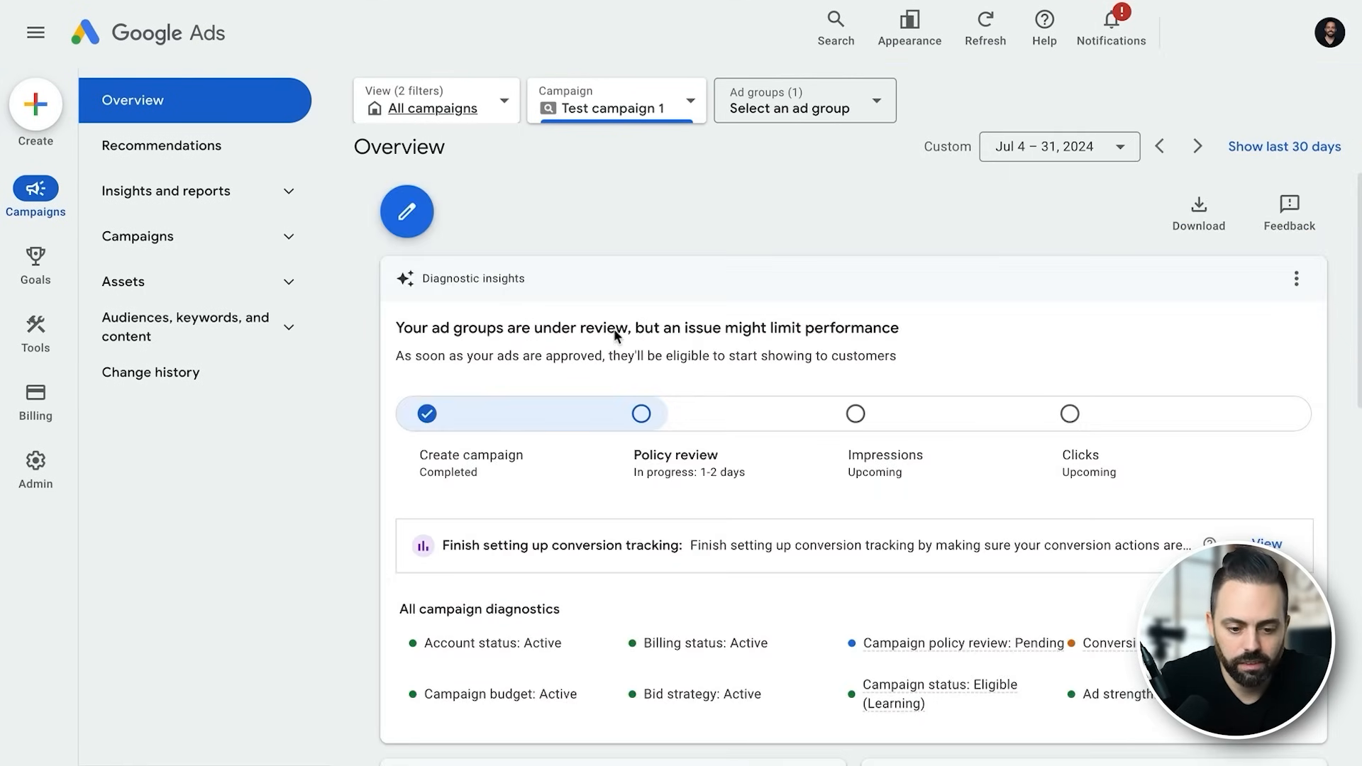
Review the campaign overview's diagnostics, keyword performance and targeted locations.
scroll(799, 381, "down", 3)
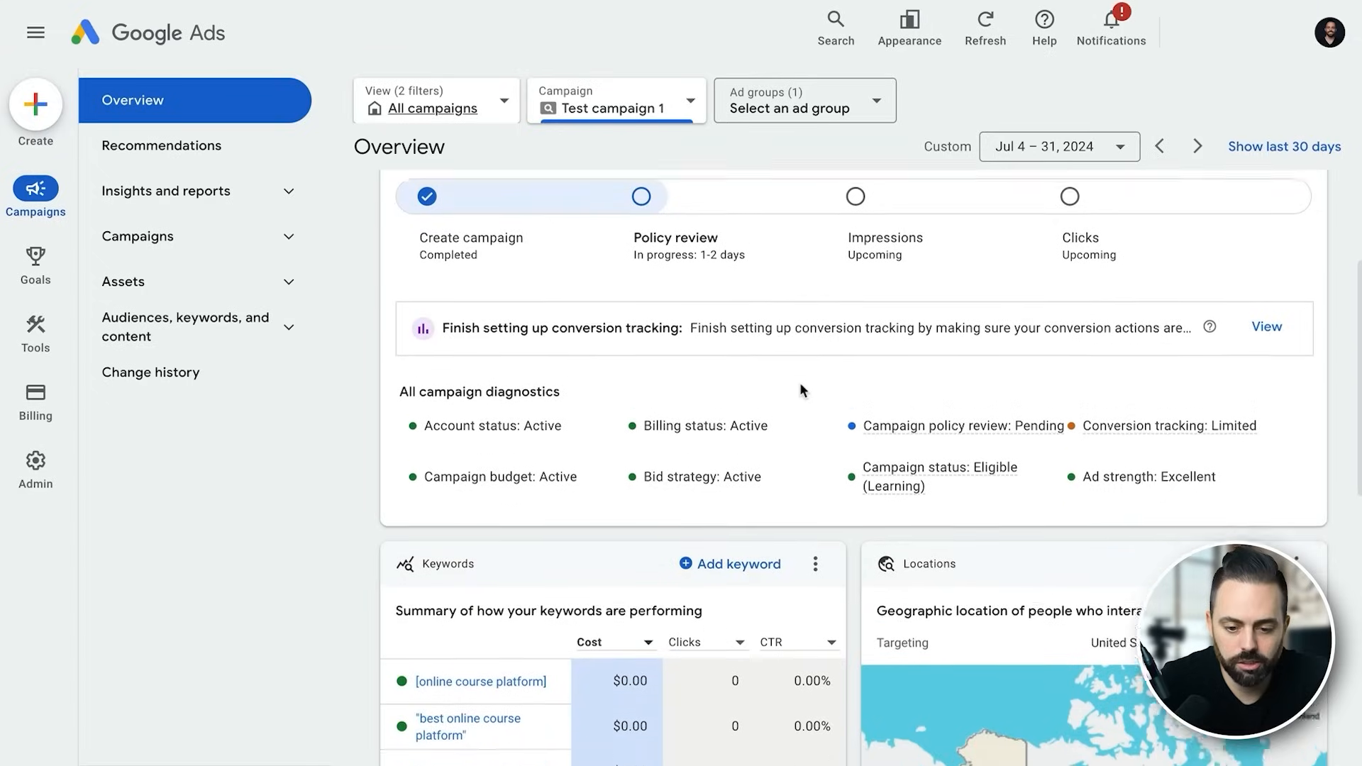
scroll(799, 383, "up", 1)
scroll(897, 391, "down", 3)
scroll(1058, 604, "down", 1)
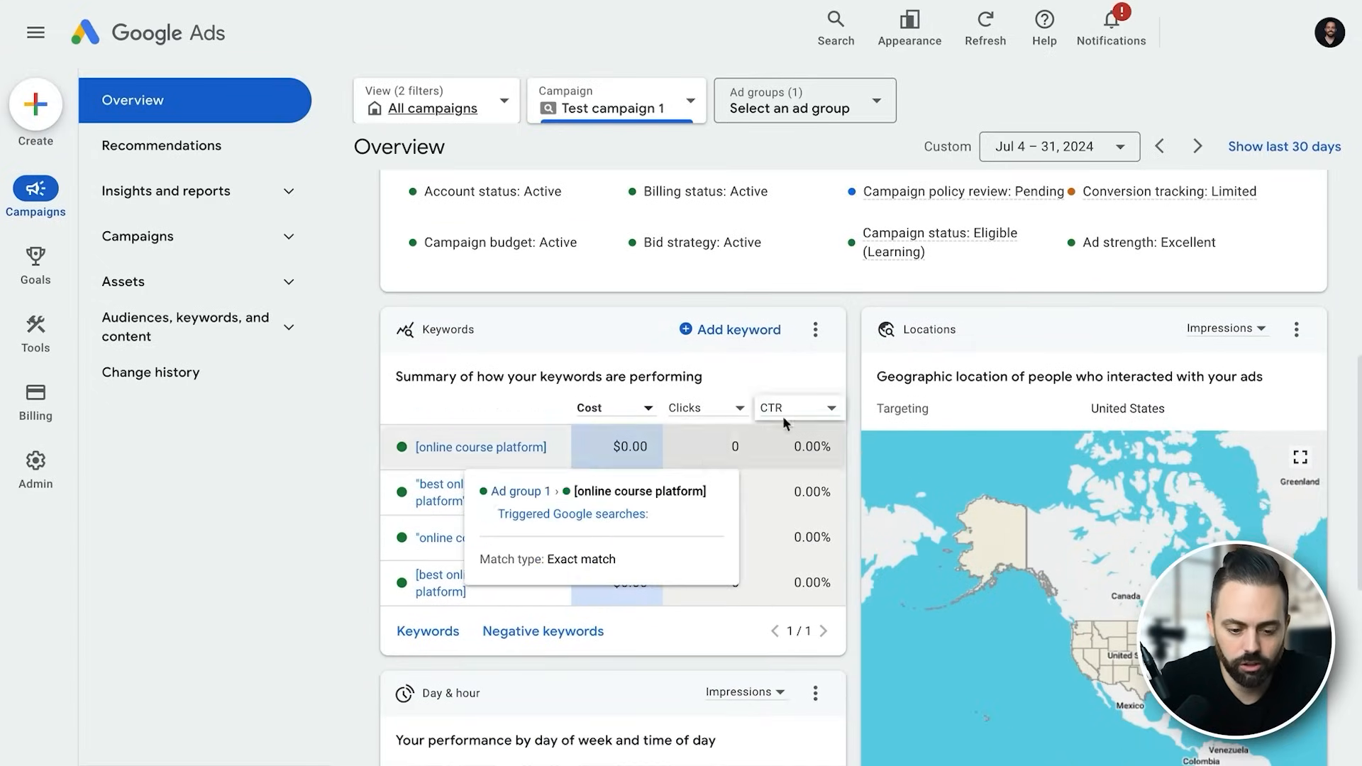
scroll(934, 541, "down", 1)
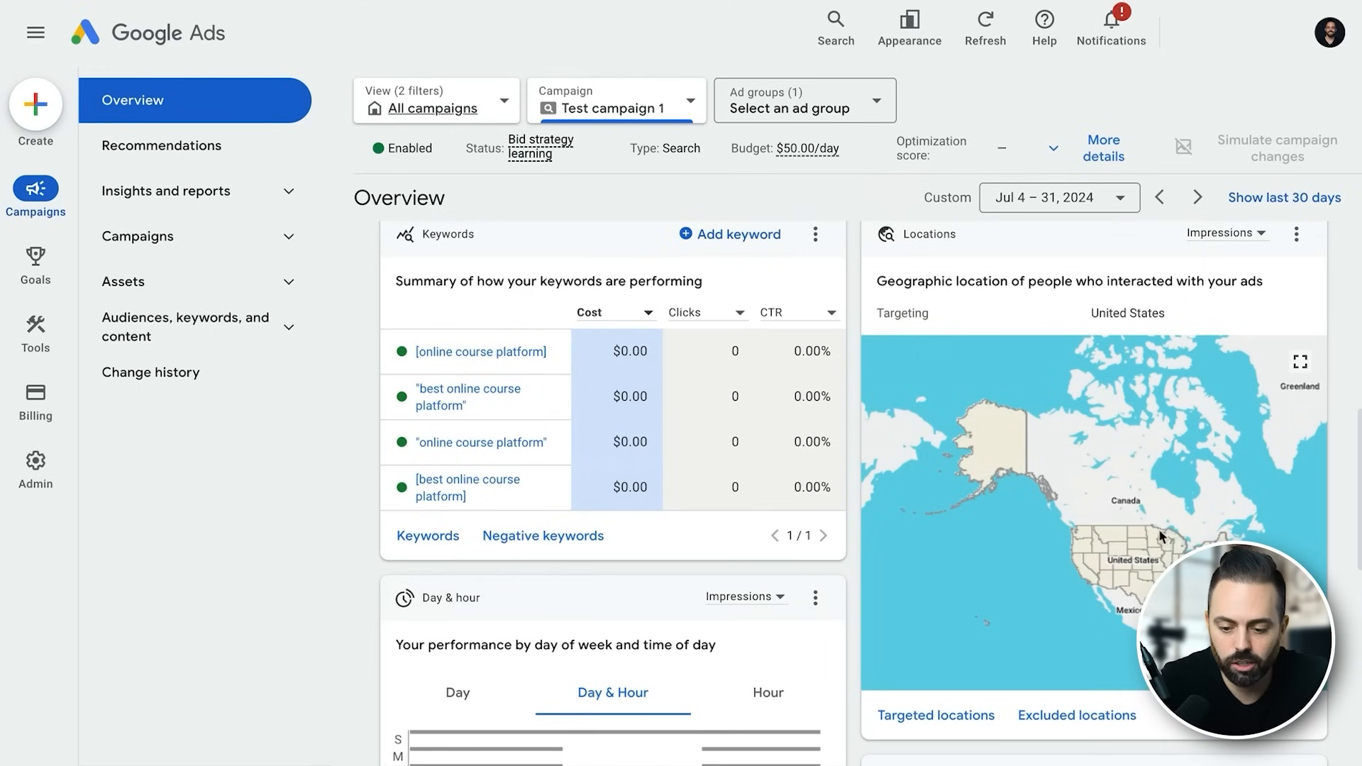
scroll(760, 465, "down", 1)
scroll(760, 462, "up", 4)
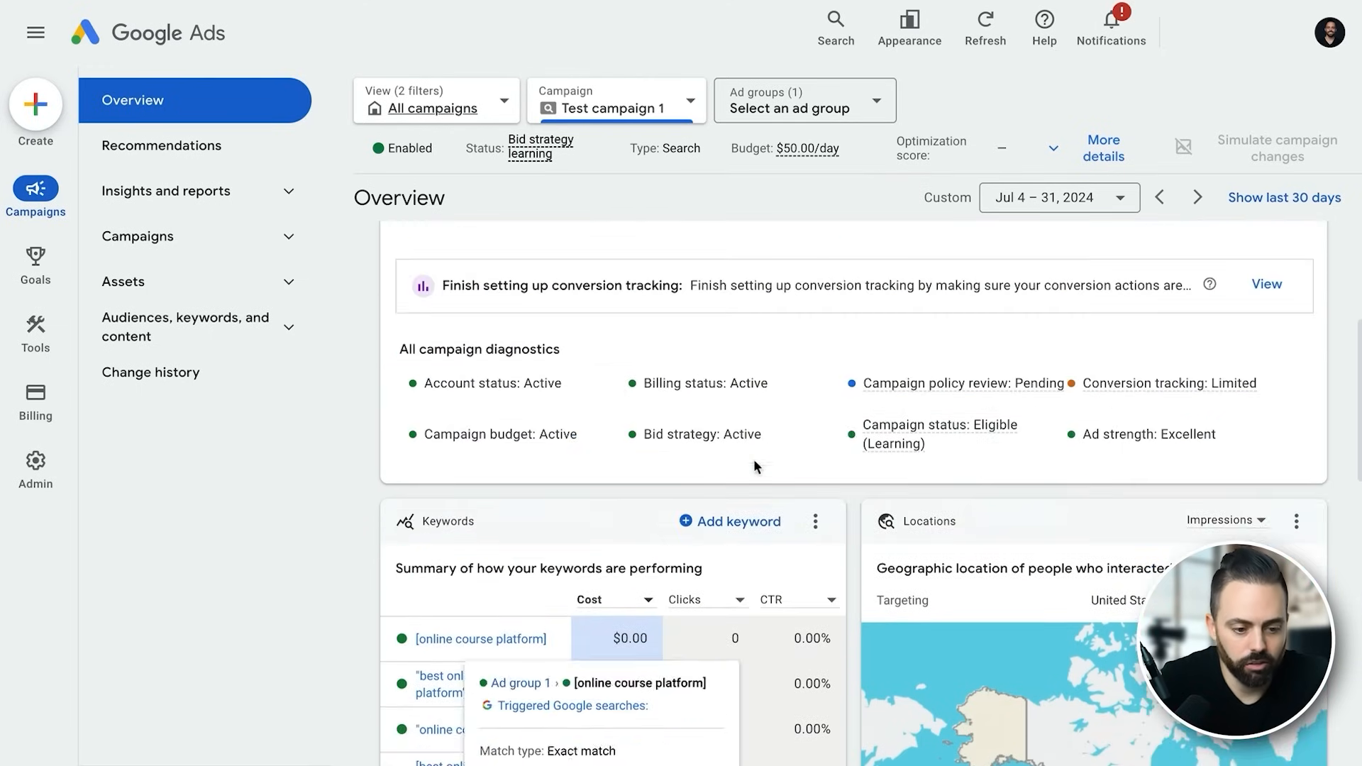
Open the campaign's ad groups and rename Ad group 1 as Online Course Platforms.
left_click(241, 257)
left_click(220, 283)
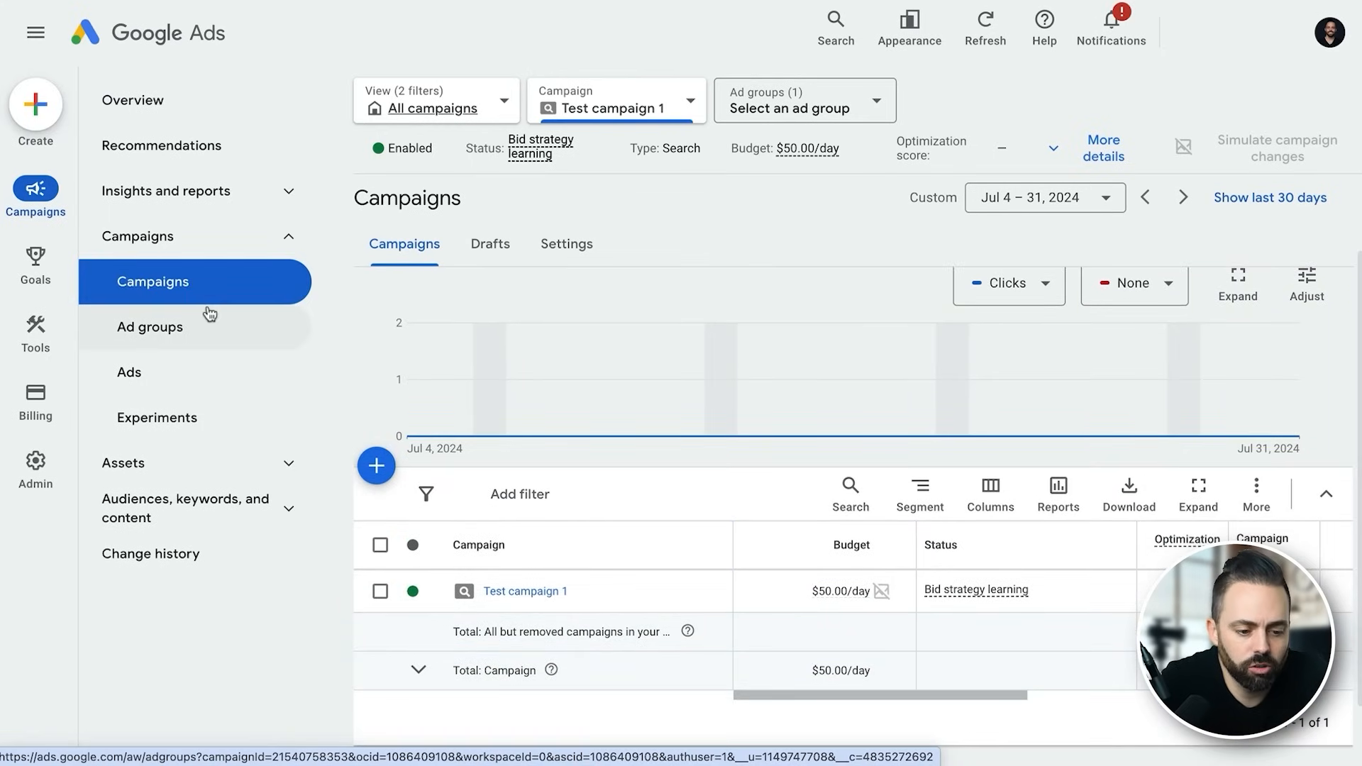
left_click(195, 325)
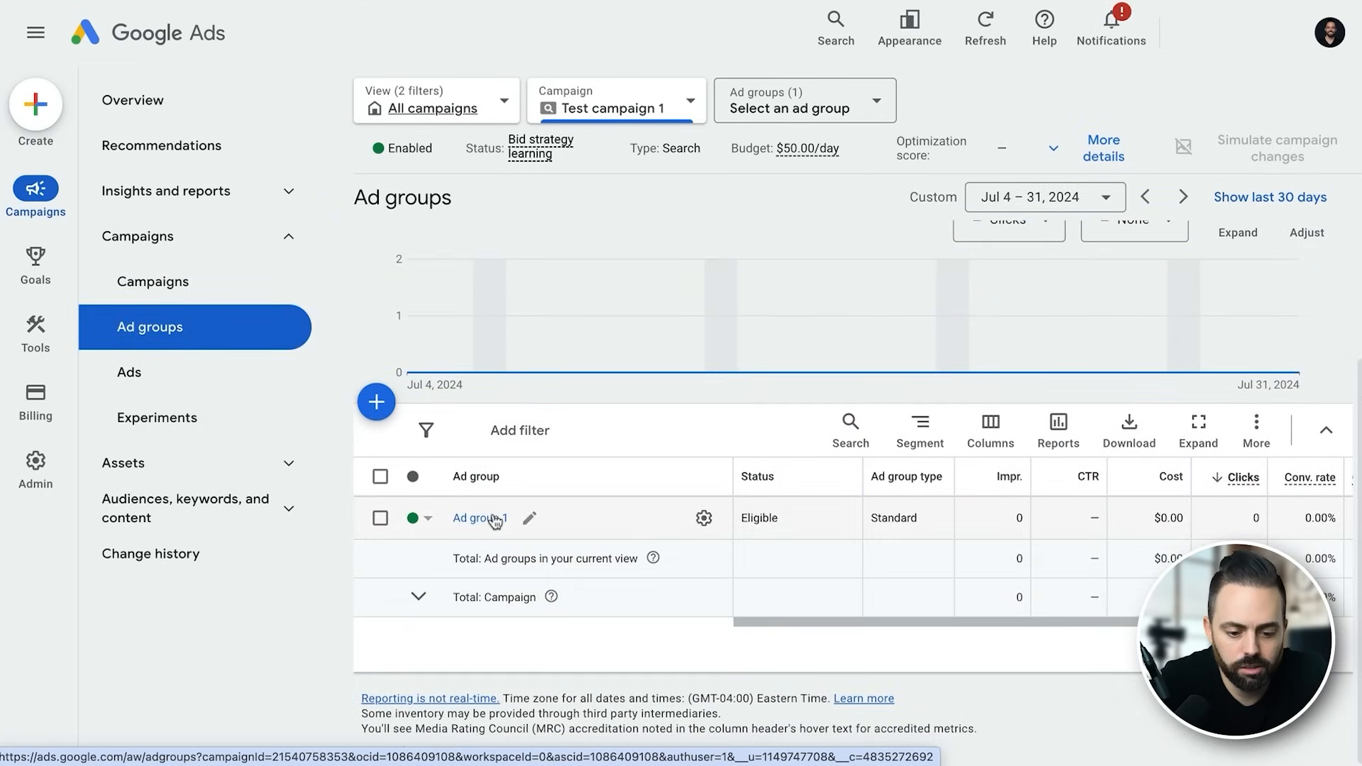
left_click(525, 519)
triple_click(518, 561)
type("Online COurse")
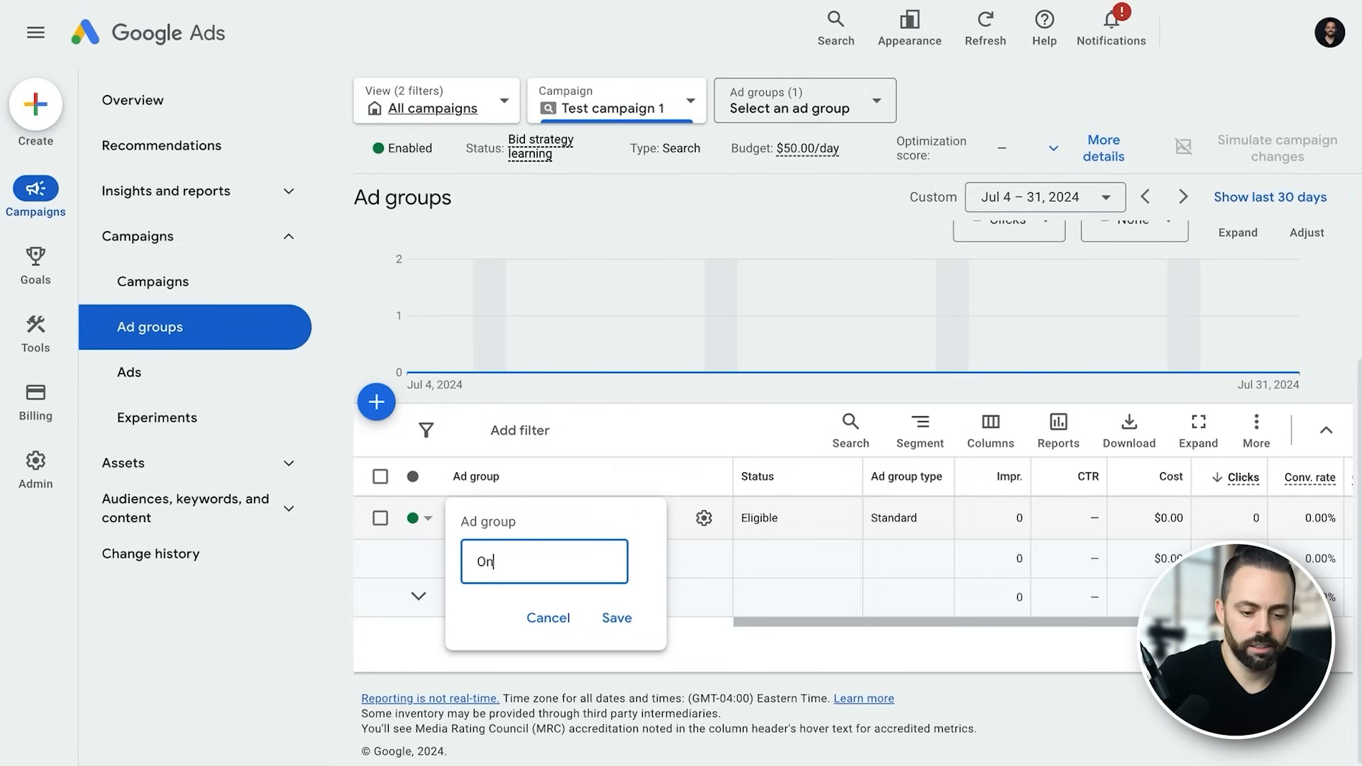
key("BackSpace")
key("BackSpace")
key("BackSpace")
key("BackSpace")
type("rse Platforms")
left_click(614, 617)
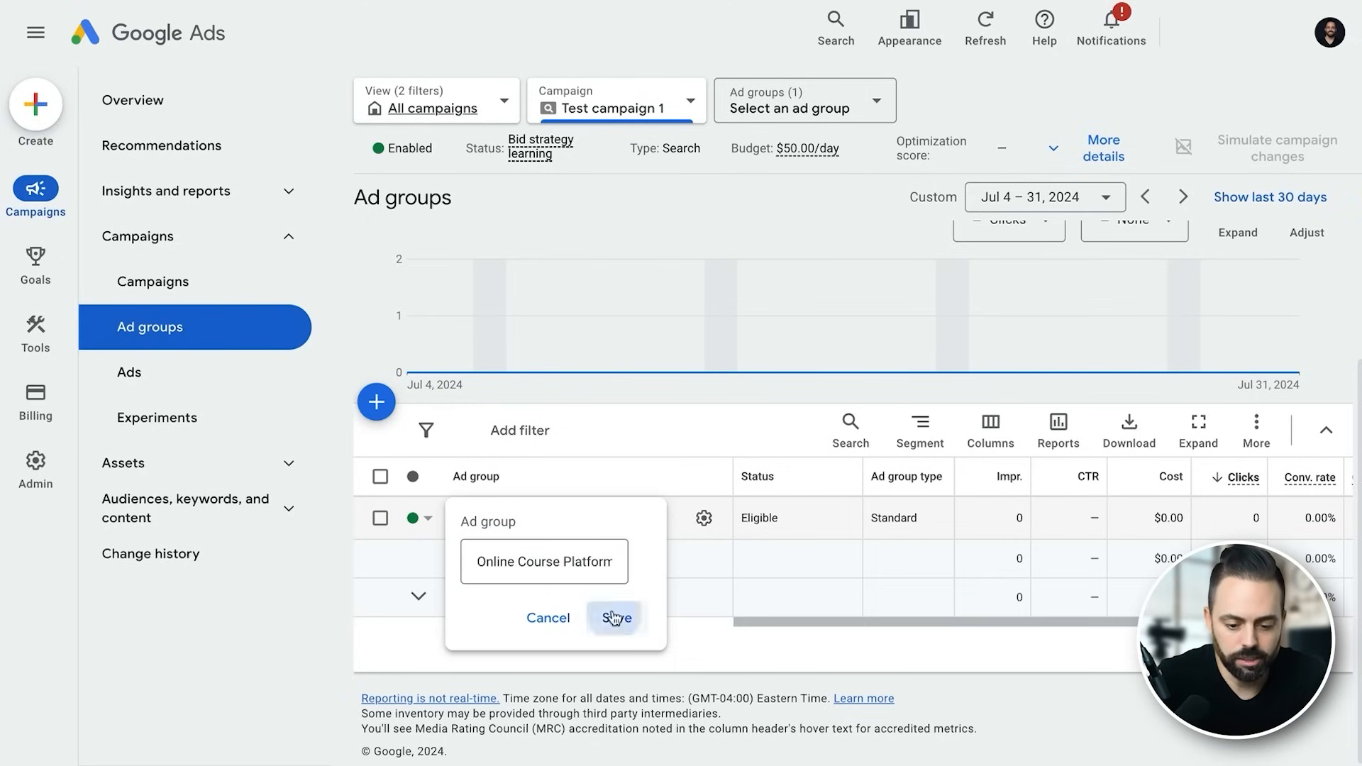
Start a new responsive search ad in the Online Course Platforms ad group and look over its prefilled form.
left_click(192, 393)
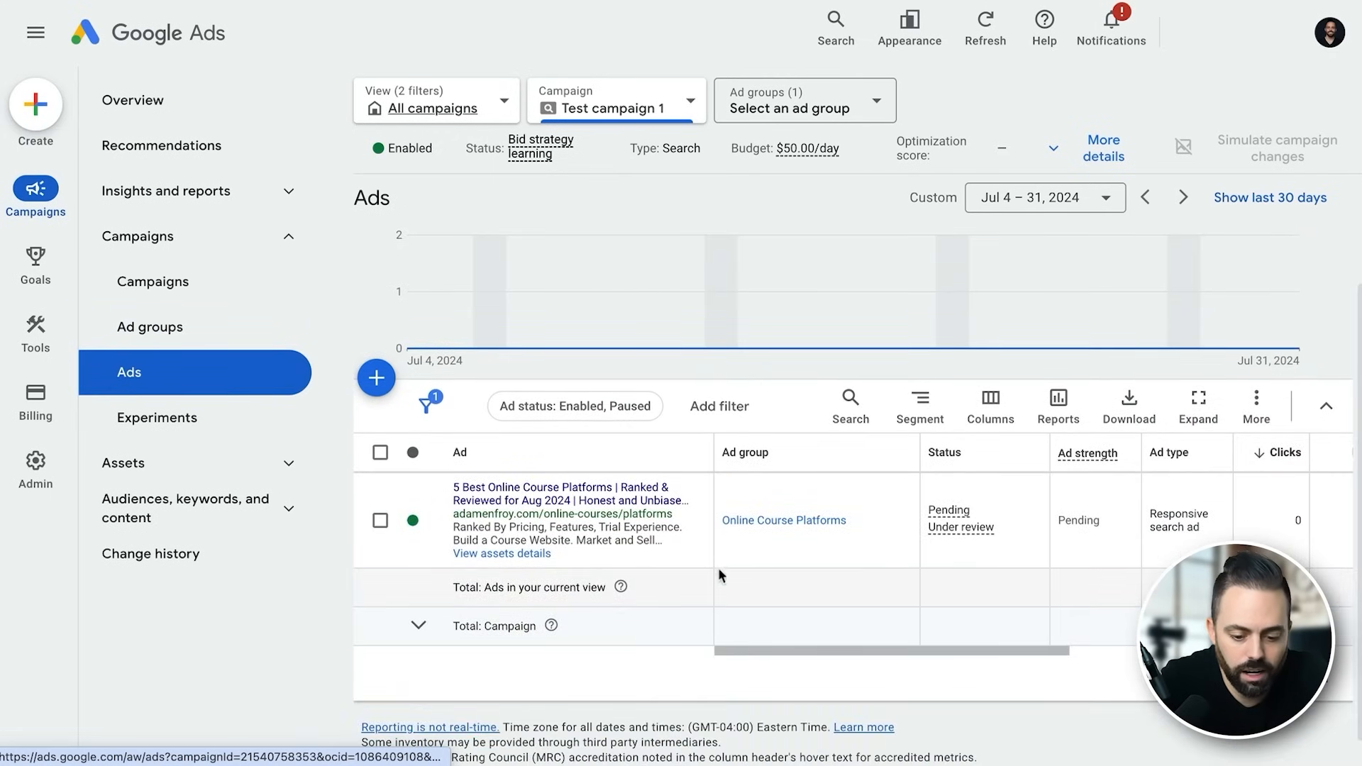
left_click(370, 383)
left_click(494, 397)
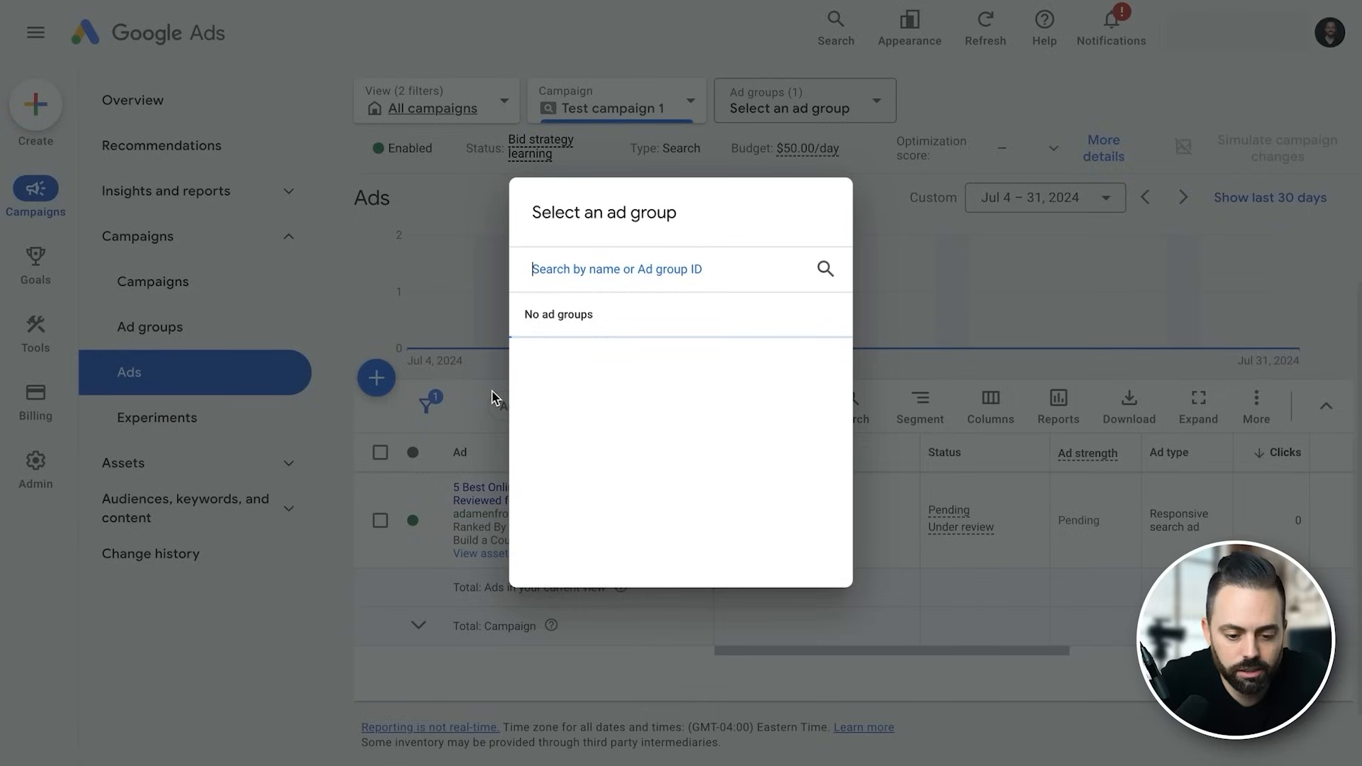
left_click(613, 358)
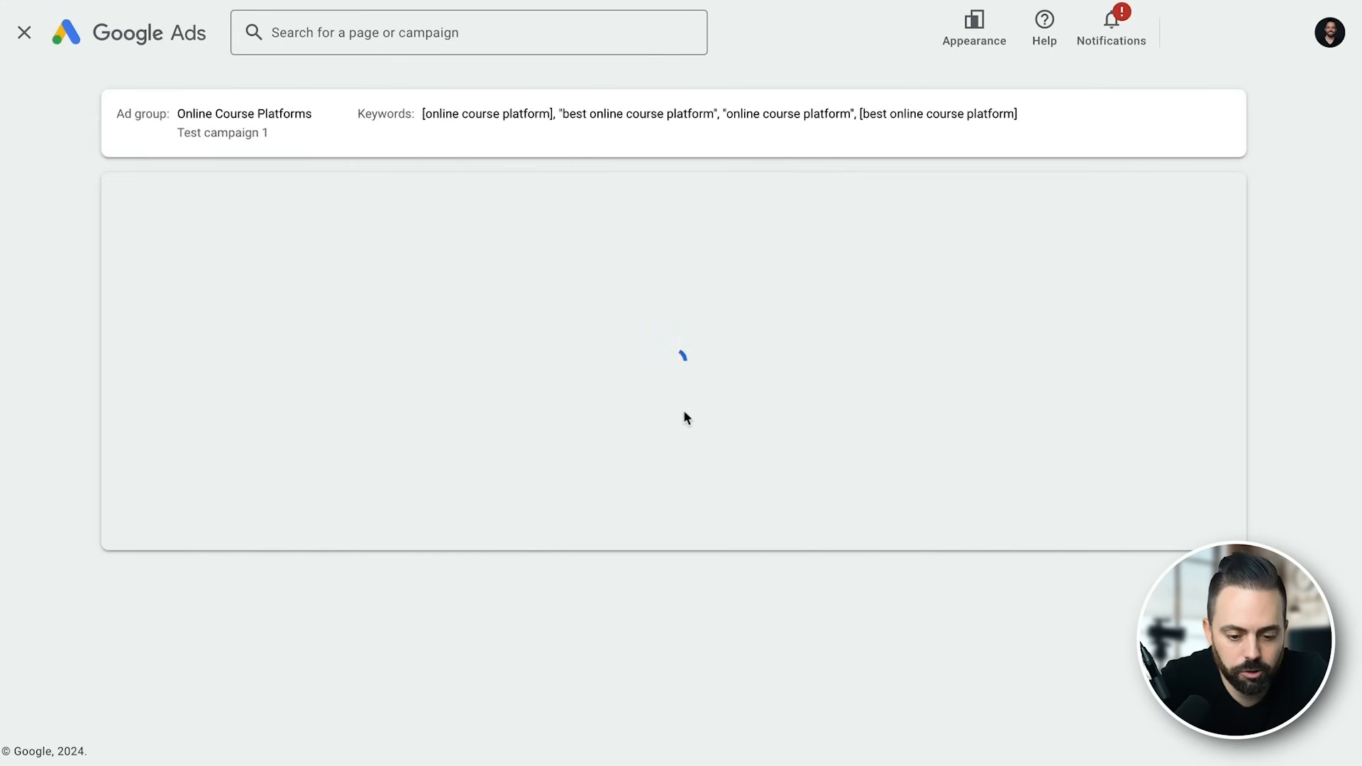
scroll(572, 447, "down", 2)
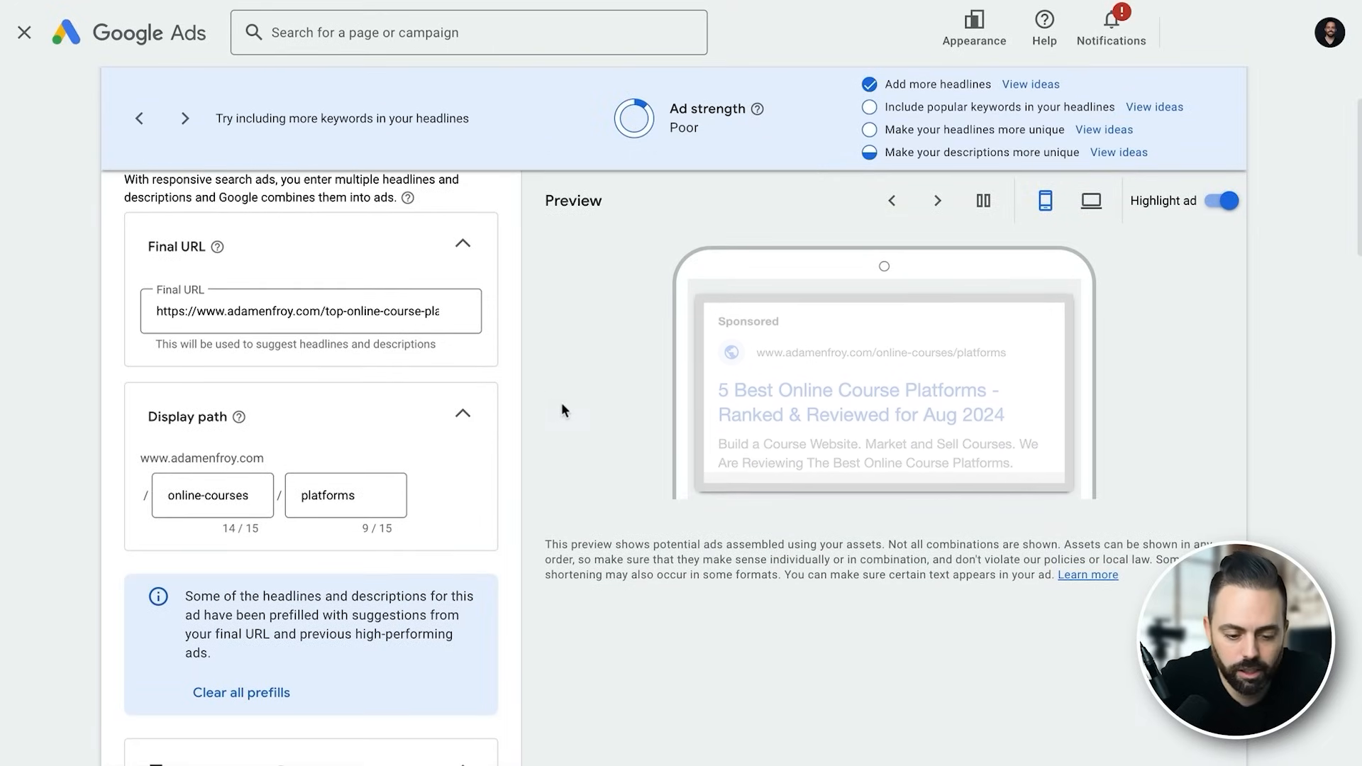
scroll(444, 510, "down", 5)
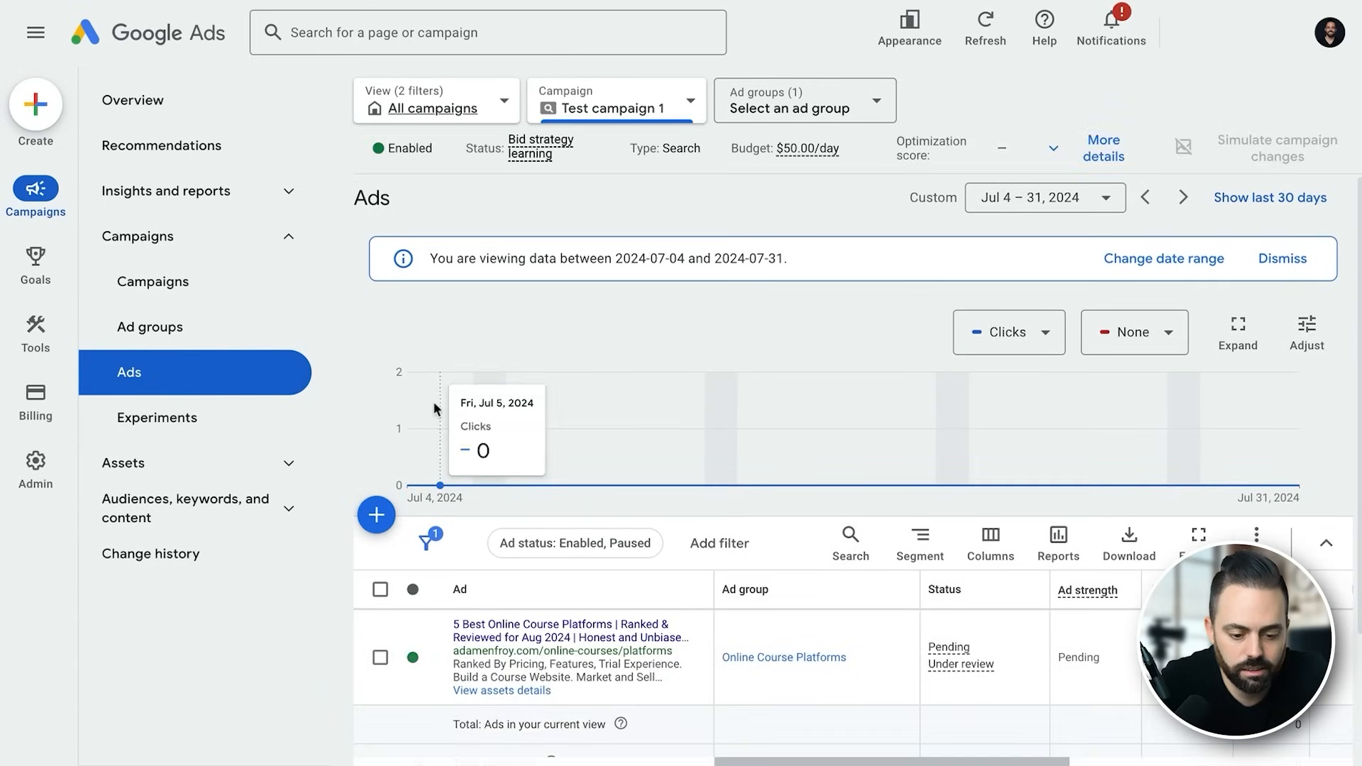
Check the existing ad's status, ad strength, click, cost and conversion columns in the ads list.
scroll(609, 480, "down", 2)
scroll(984, 572, "right", 2)
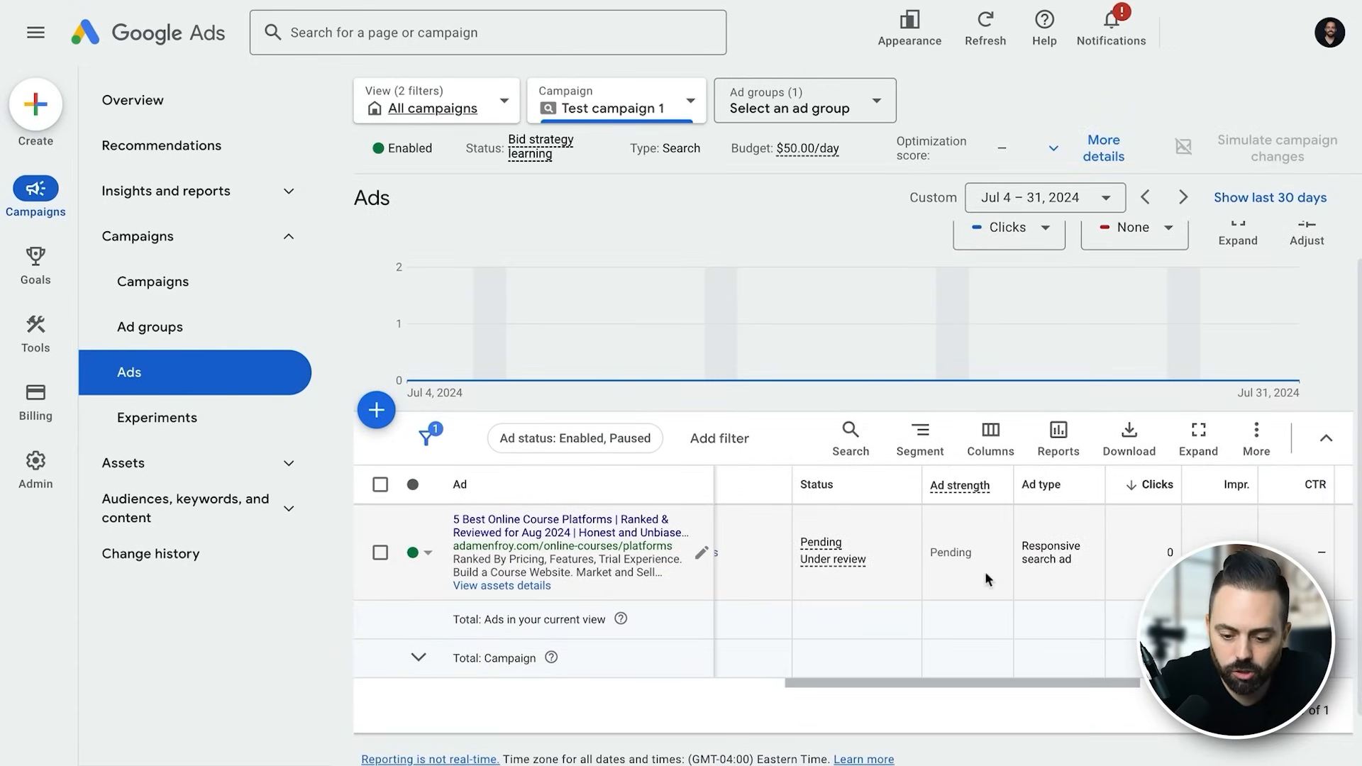
scroll(985, 572, "right", 3)
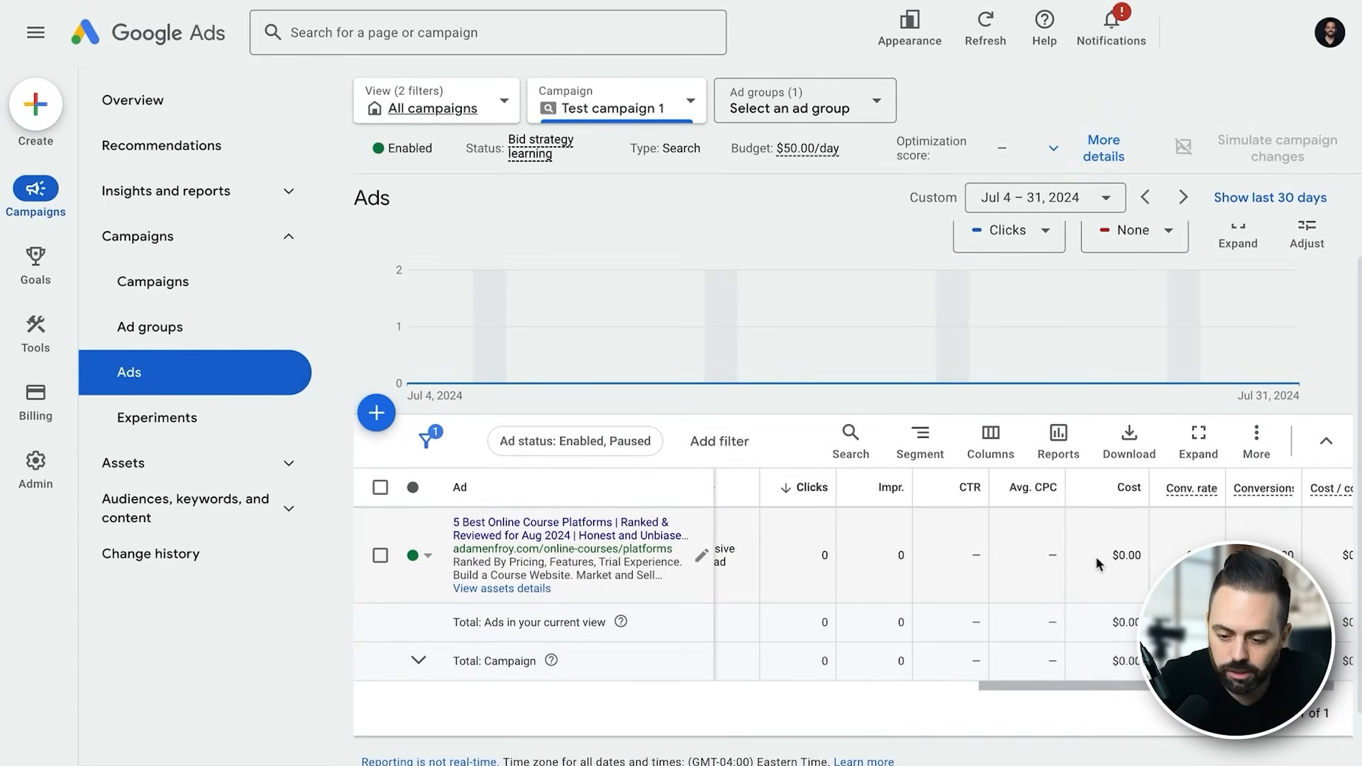
scroll(1095, 557, "down", 1)
scroll(1096, 557, "right", 1)
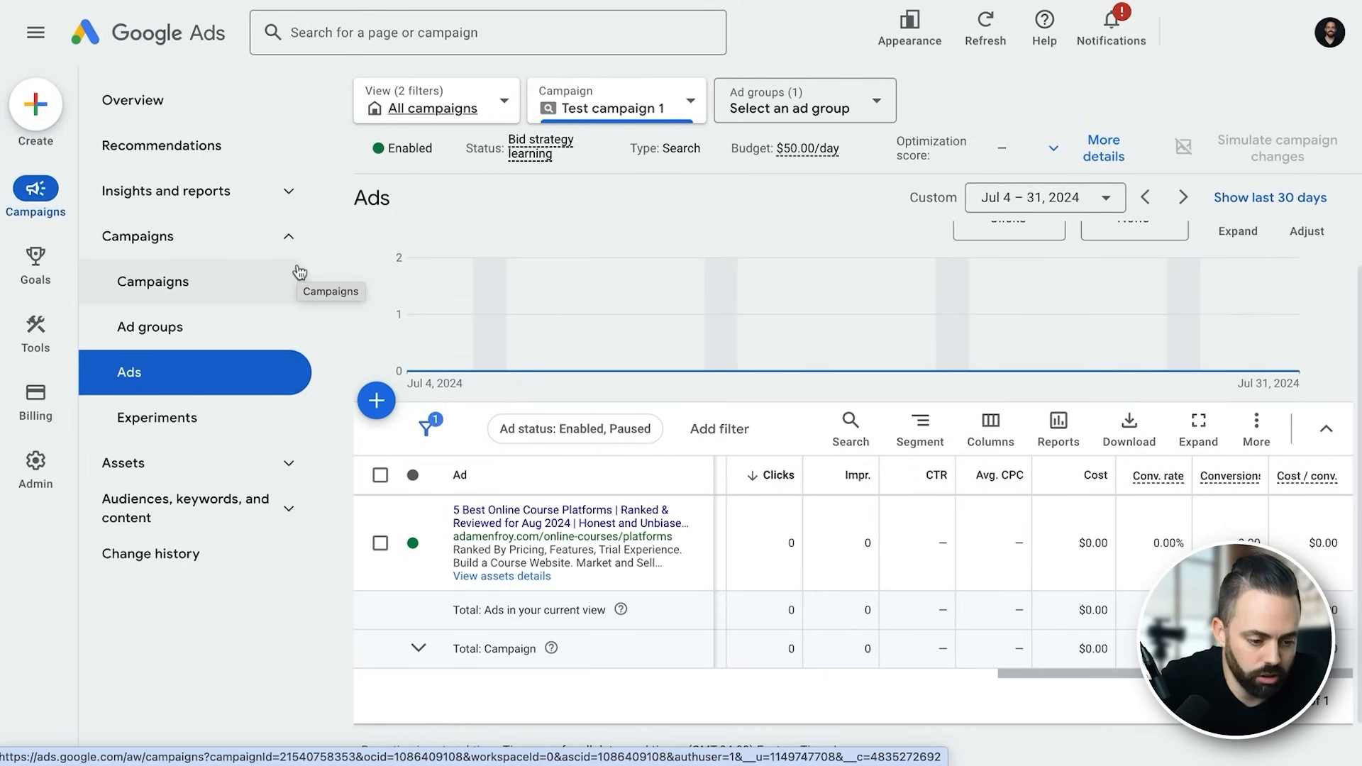
Look over the account's tools and goals, and expand the conversions options.
mouse_move(35, 332)
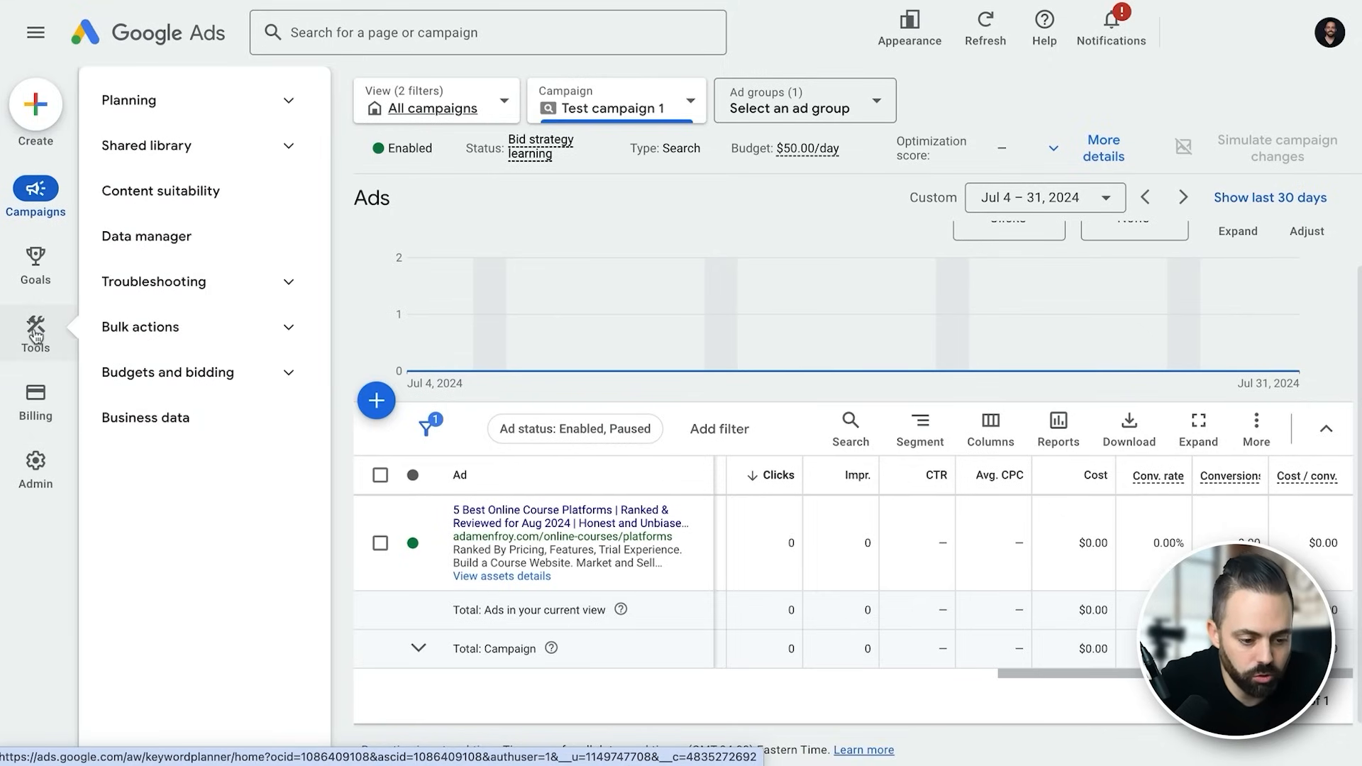
mouse_move(34, 259)
mouse_move(39, 192)
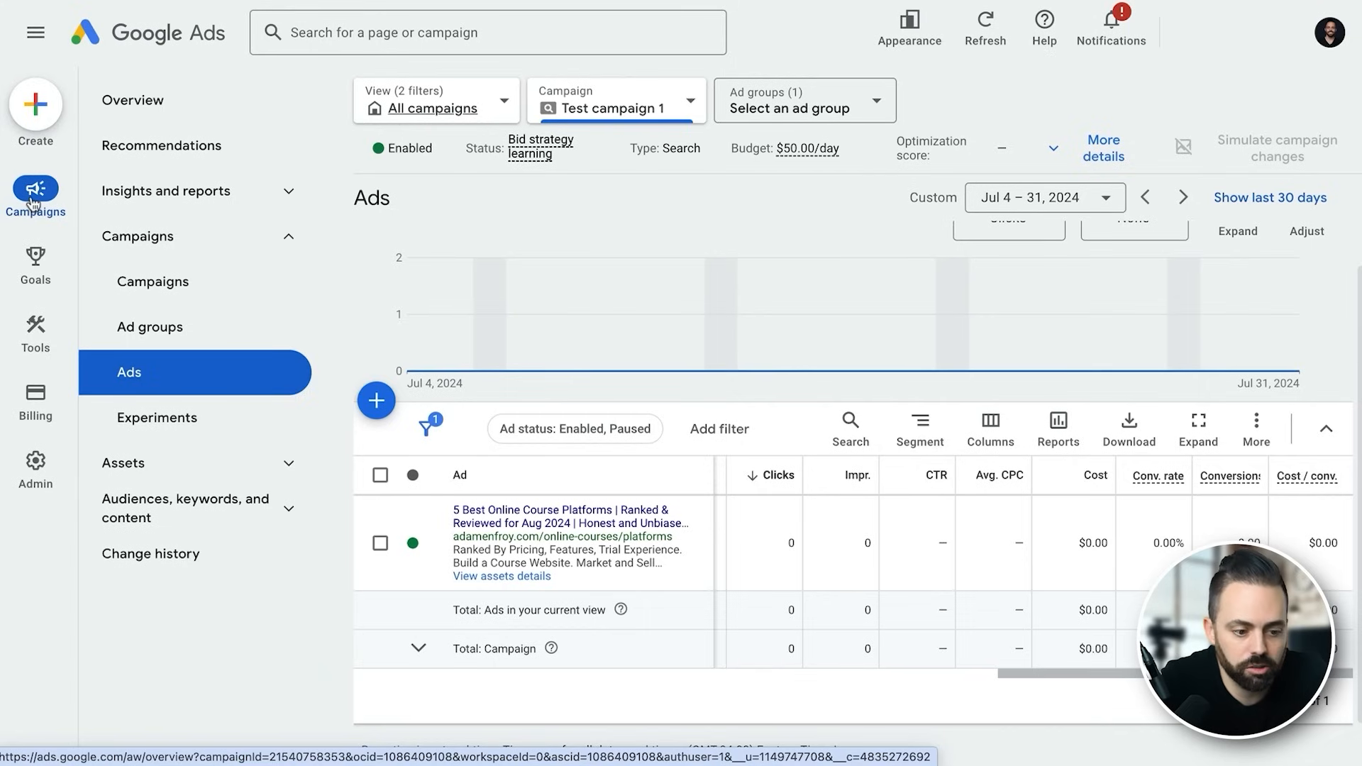
mouse_move(42, 284)
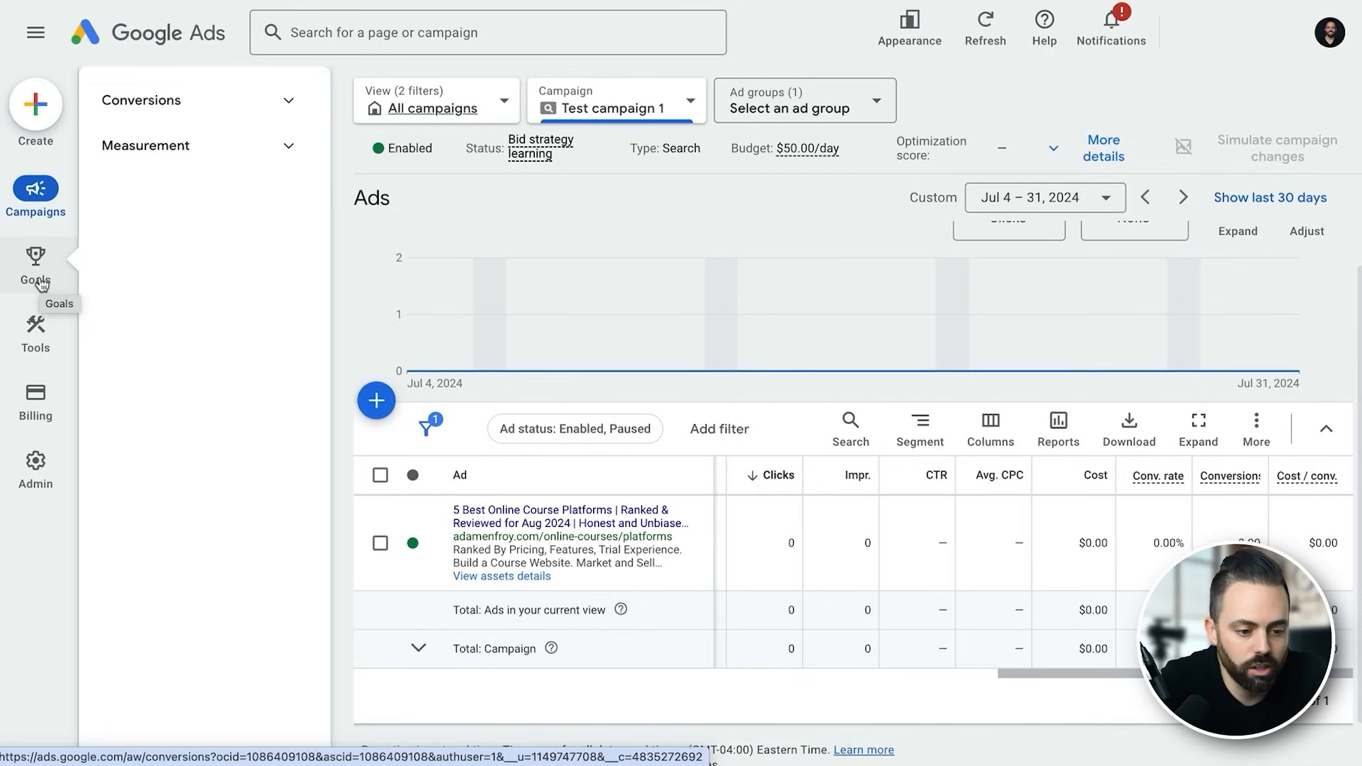
left_click(282, 103)
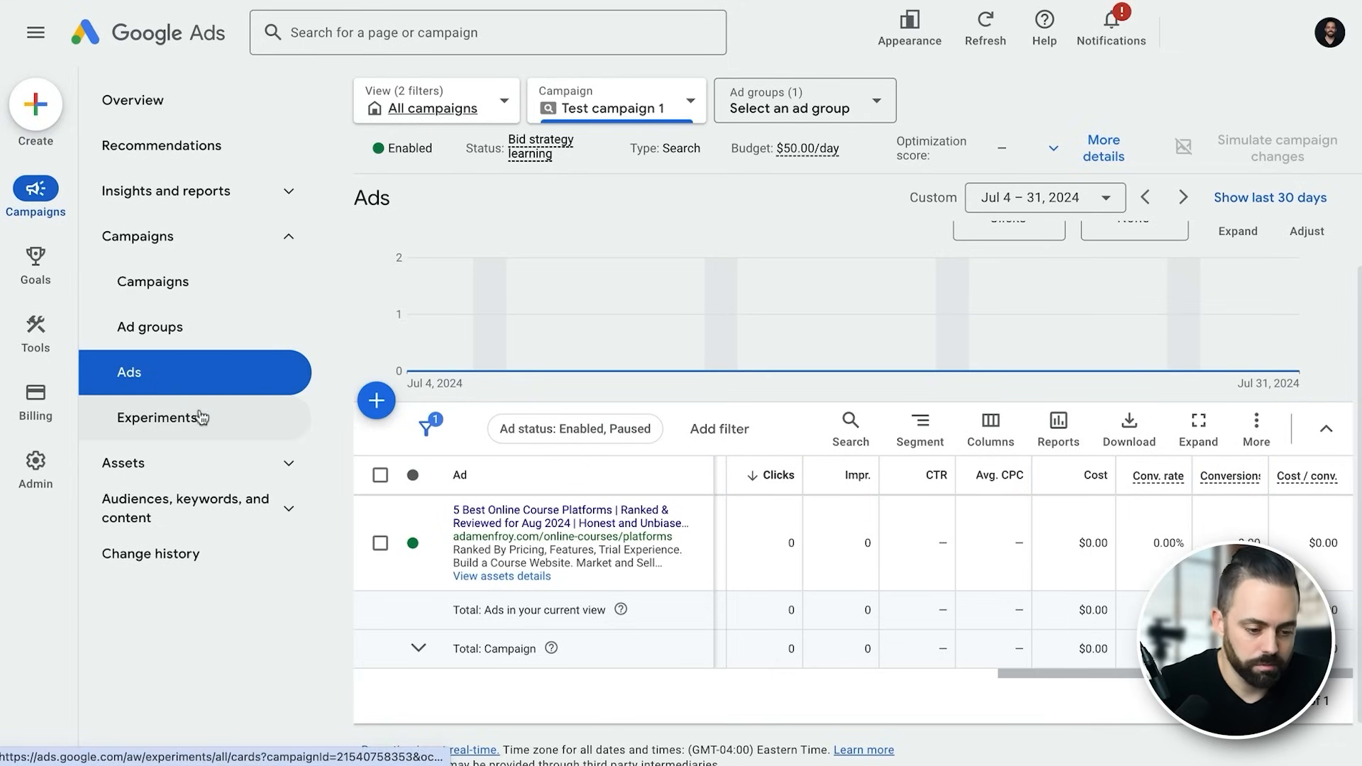
View the campaigns, ad groups and ads lists of Test campaign 1 in turn.
left_click(206, 291)
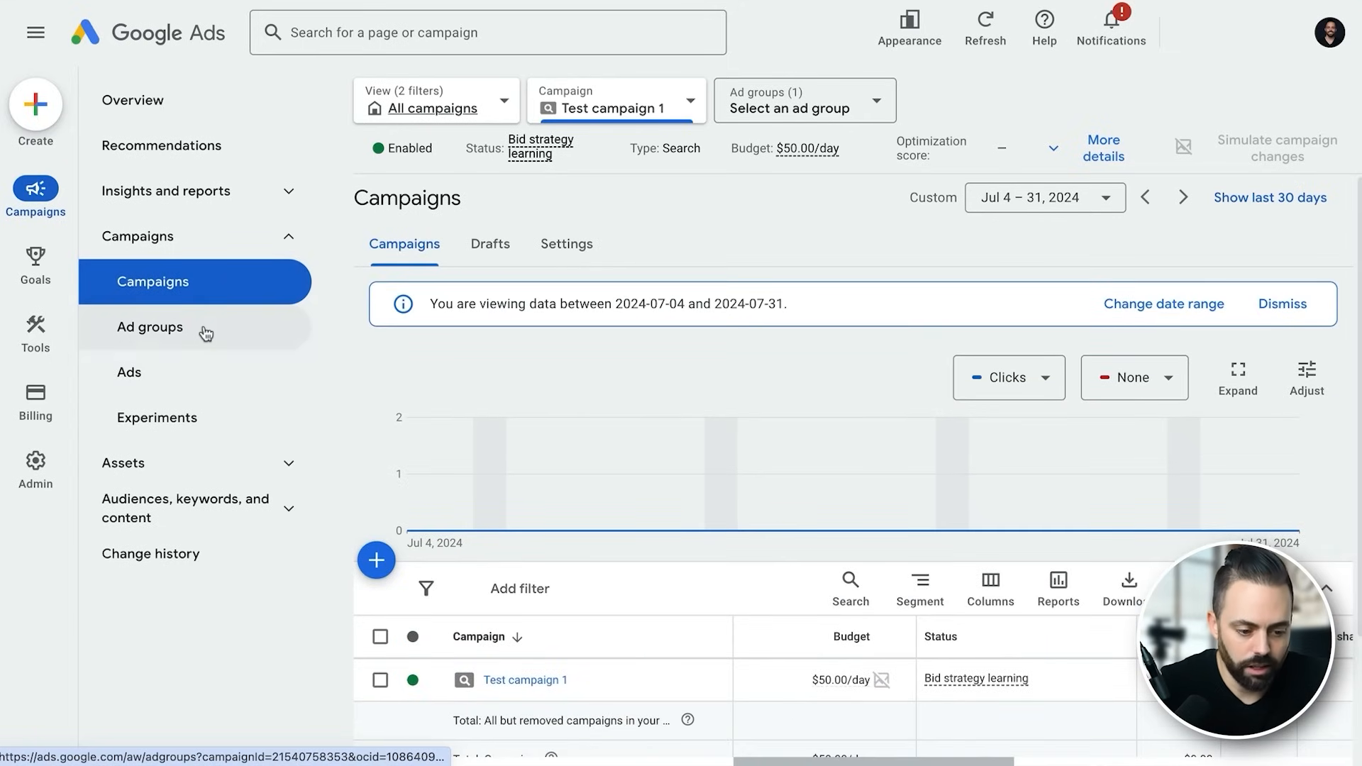
left_click(206, 334)
left_click(203, 376)
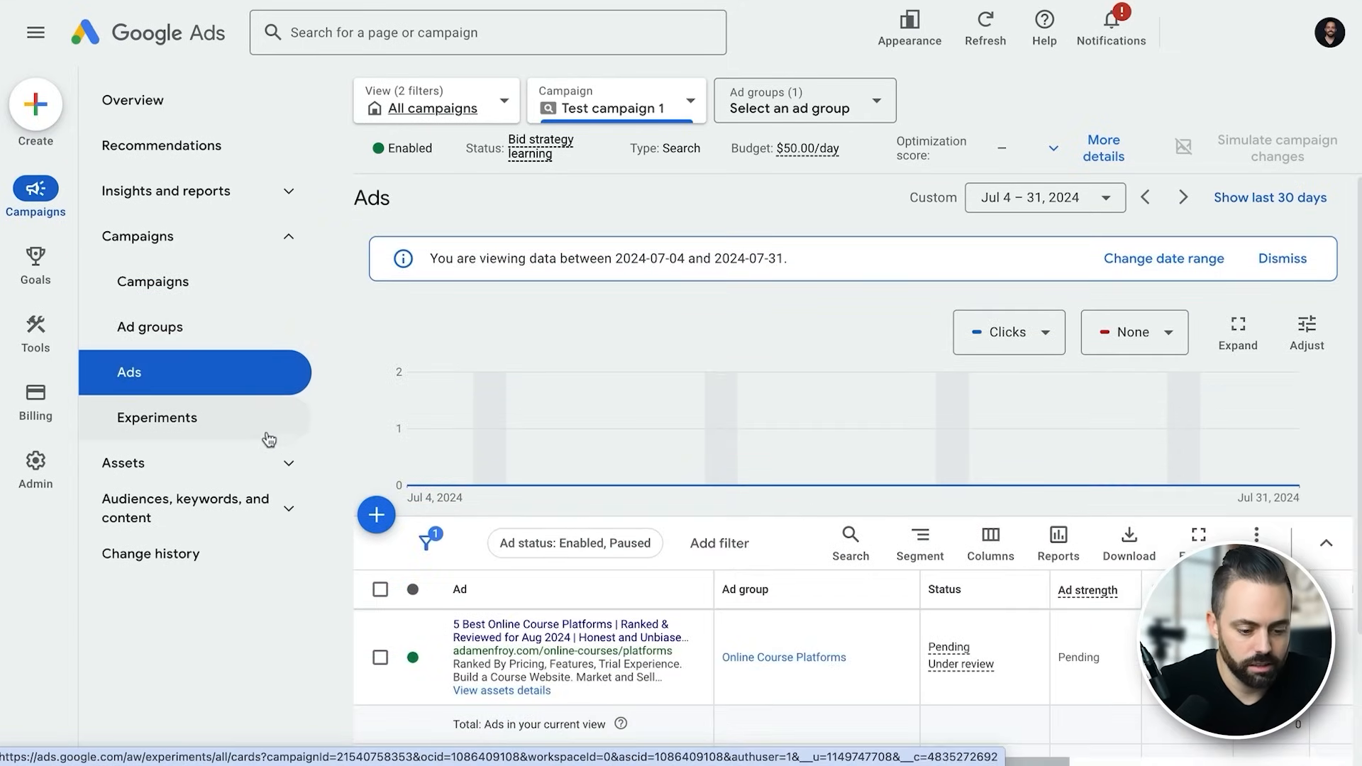
Expand the assets and audience sections, open the campaign's search keywords and review their match types and ad group.
left_click(288, 463)
left_click(287, 553)
scroll(248, 550, "down", 1)
left_click(237, 520)
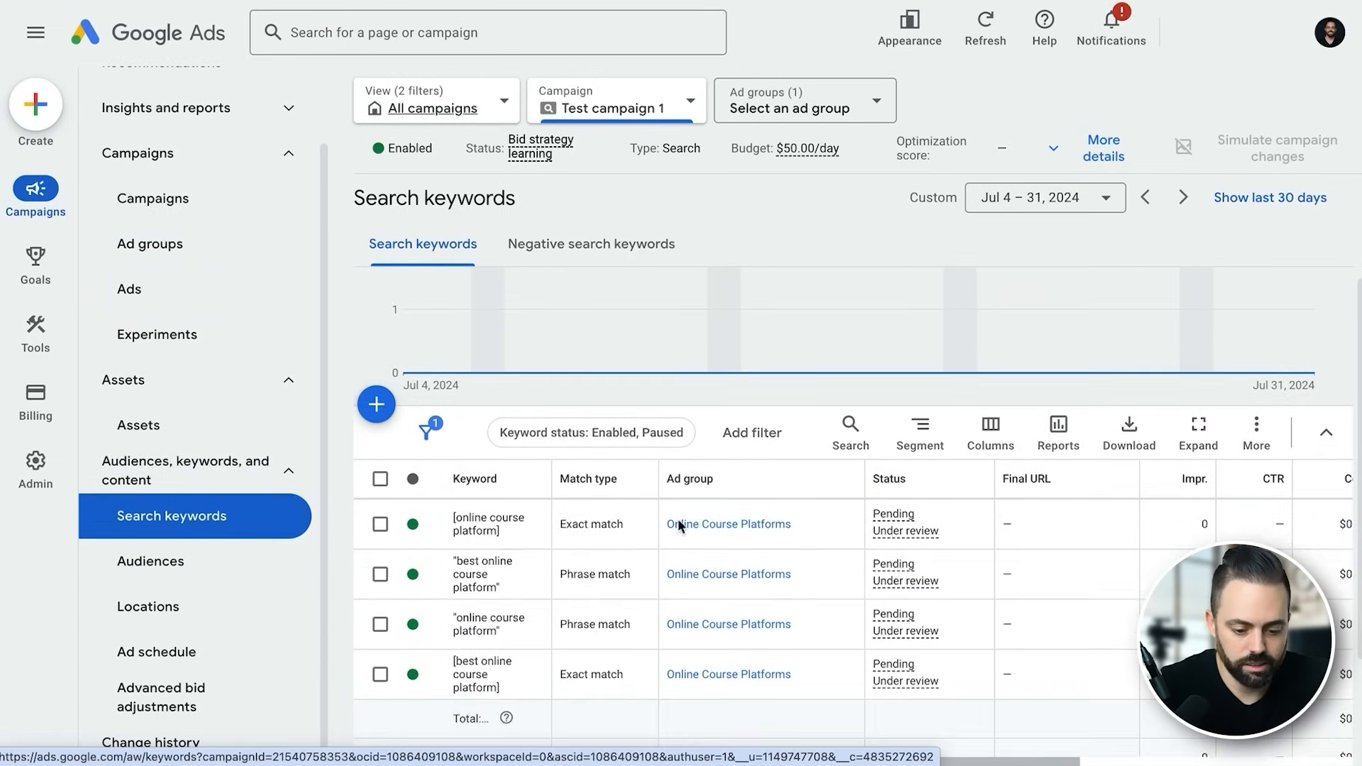
scroll(681, 521, "down", 1)
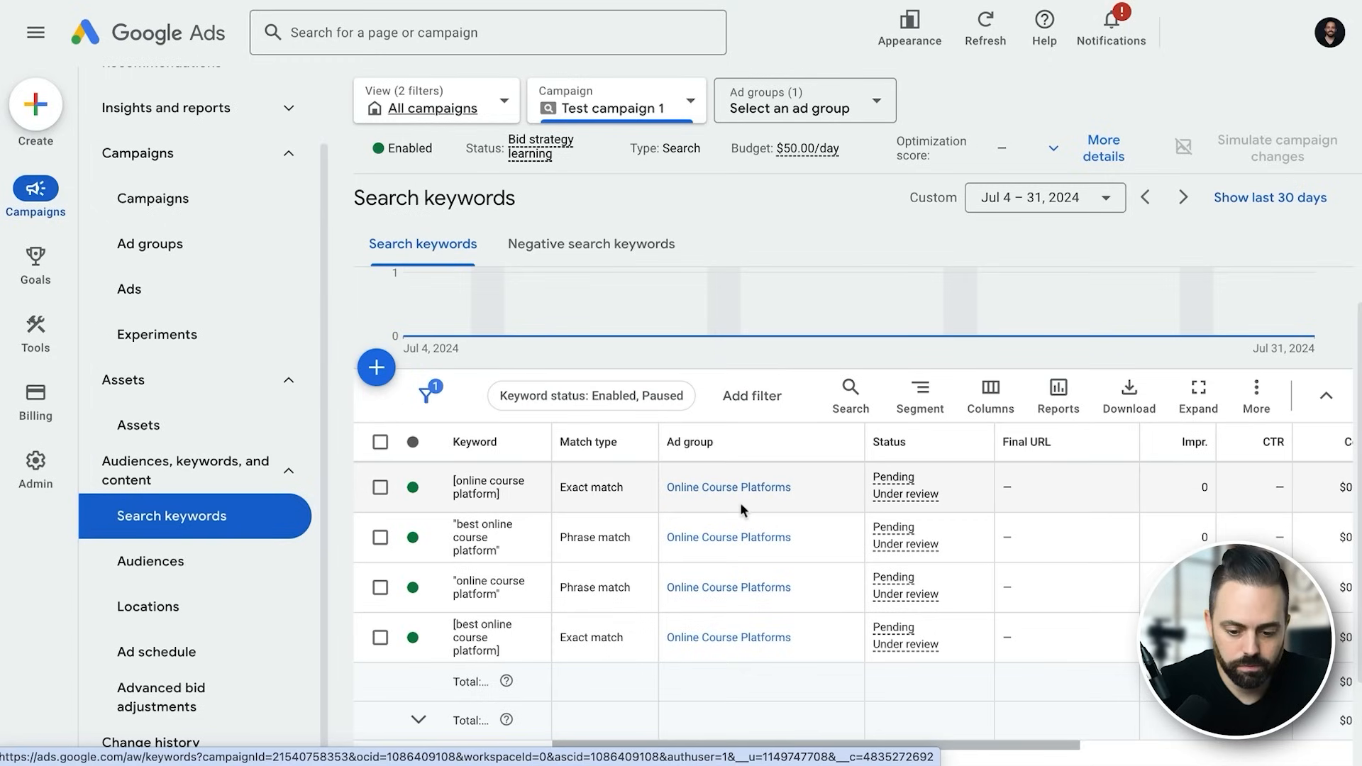
scroll(908, 560, "up", 1)
scroll(908, 561, "down", 1)
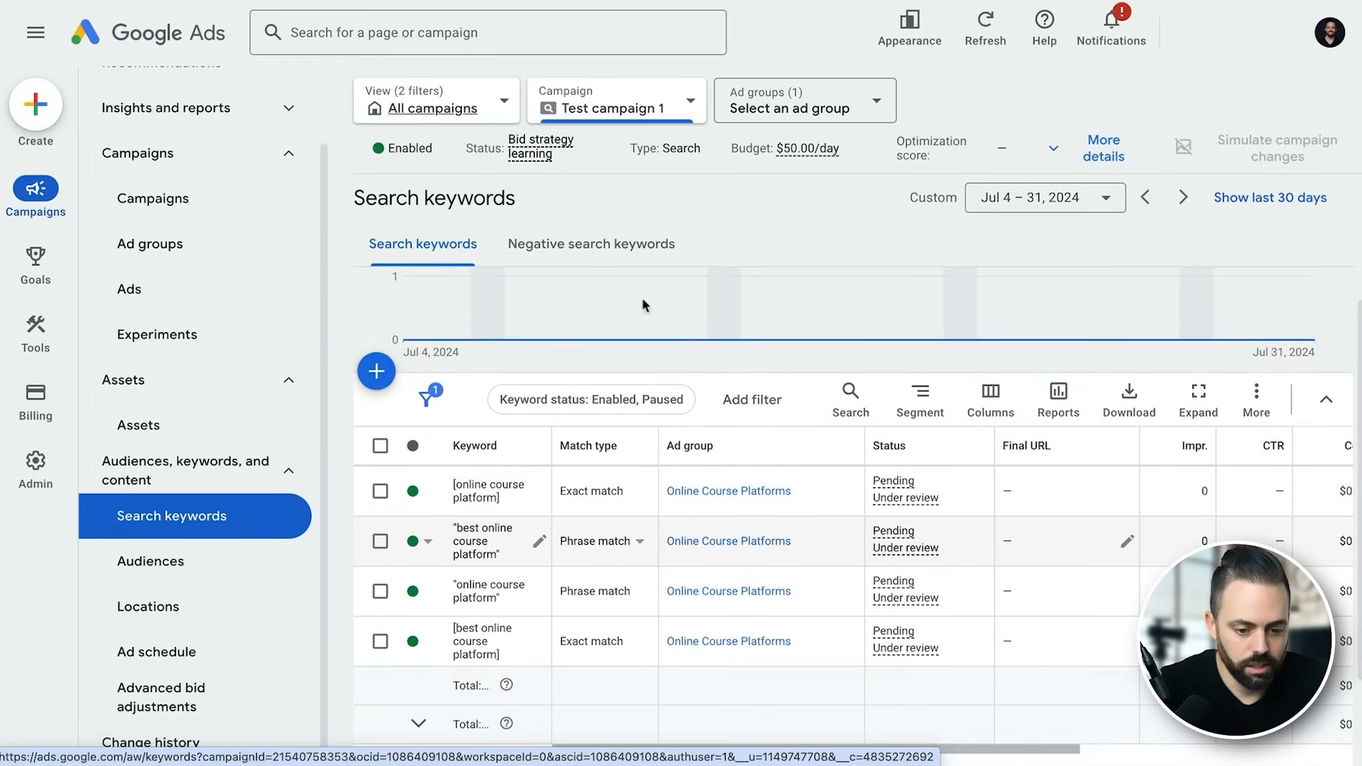
Compare the campaign's negative search keywords with its regular search keywords and their match types.
left_click(593, 247)
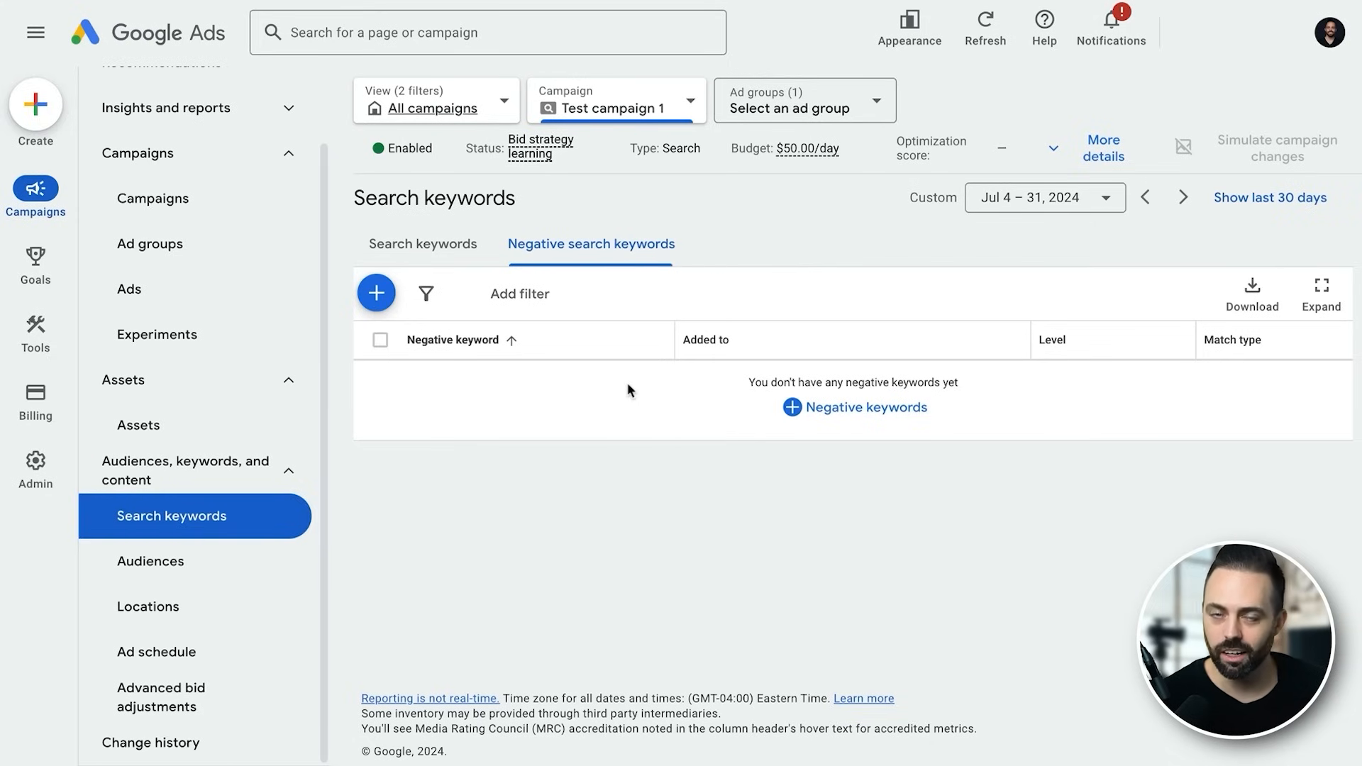
left_click(422, 246)
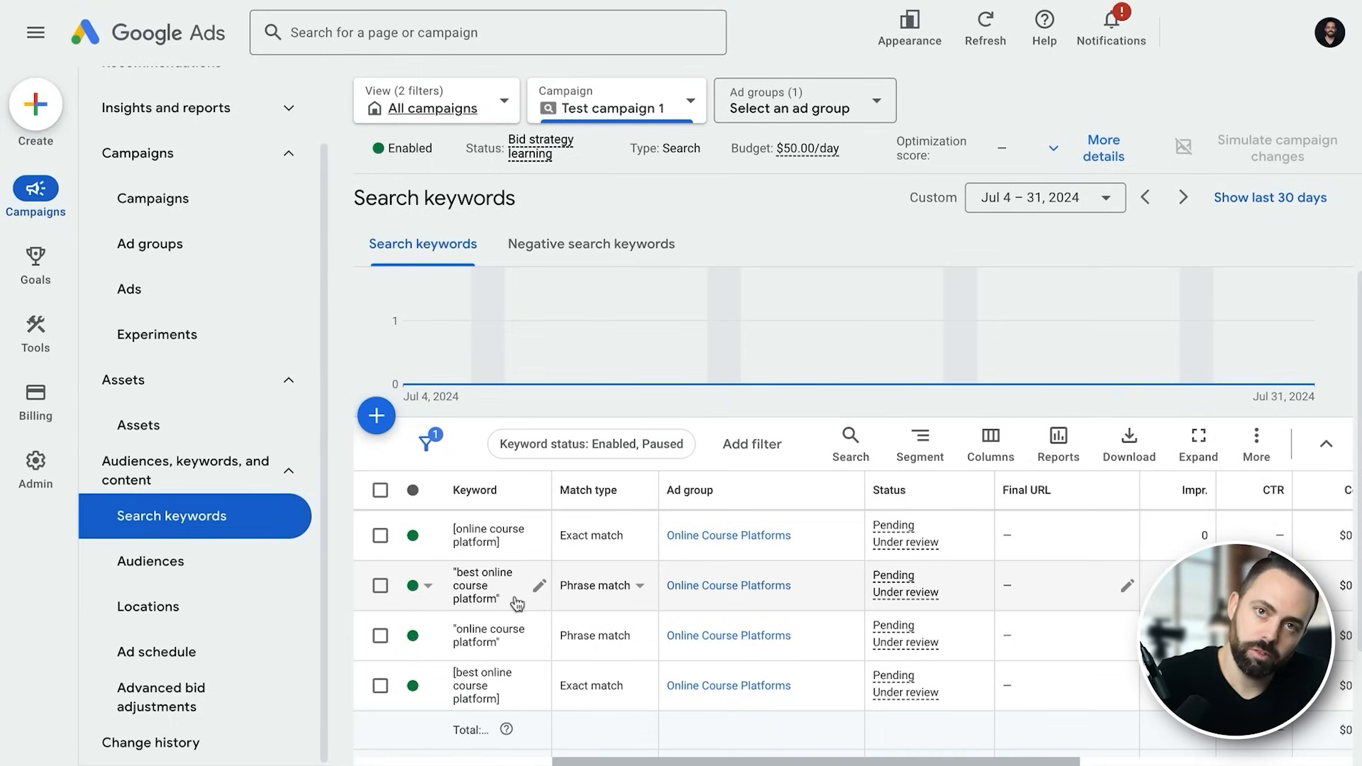
left_click(567, 246)
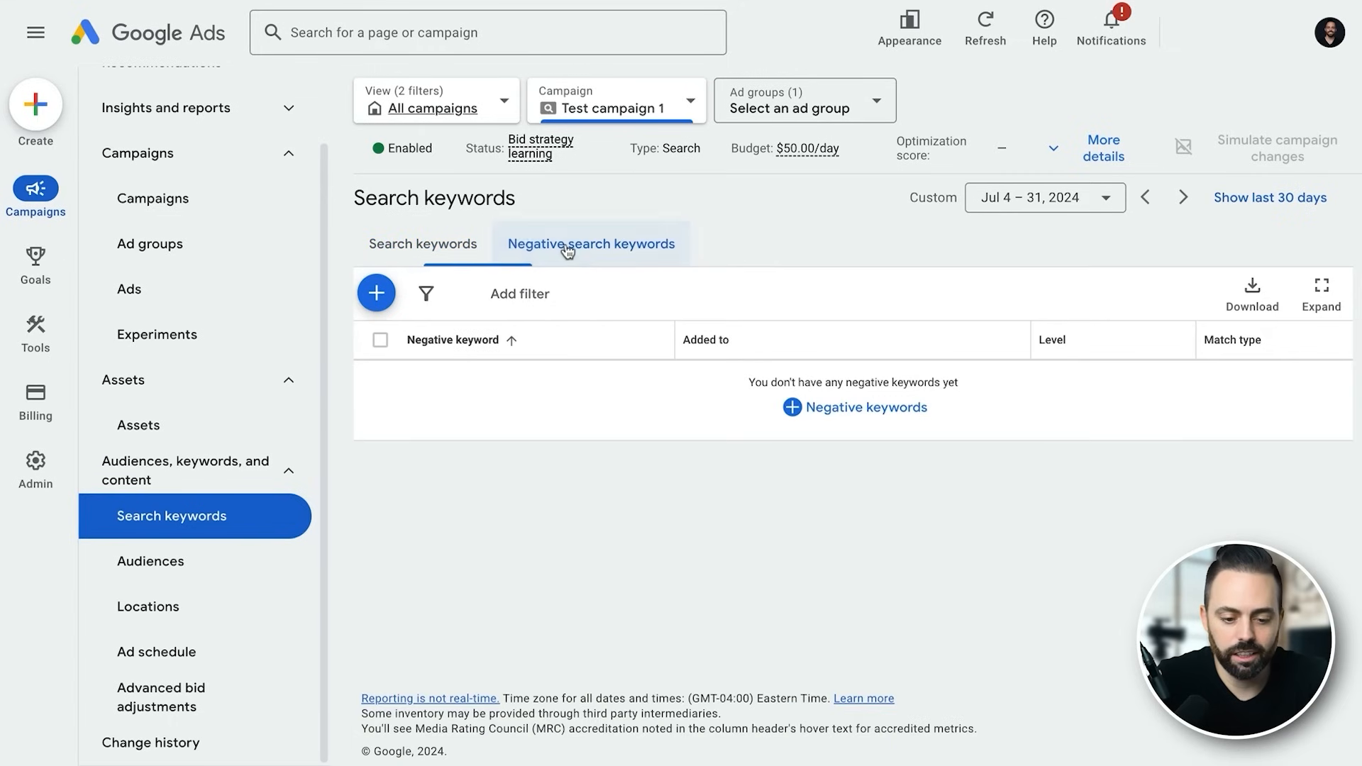
left_click(432, 248)
scroll(575, 624, "down", 4)
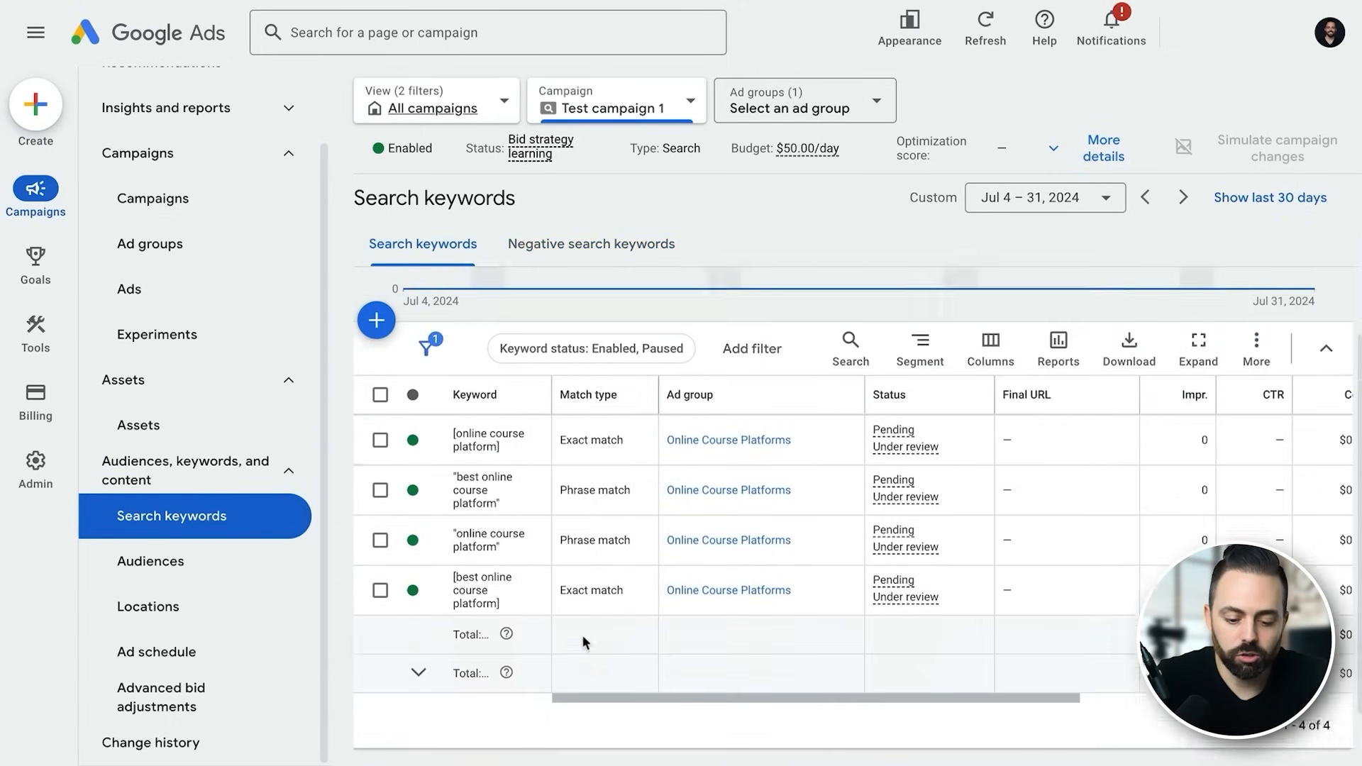
scroll(579, 625, "up", 1)
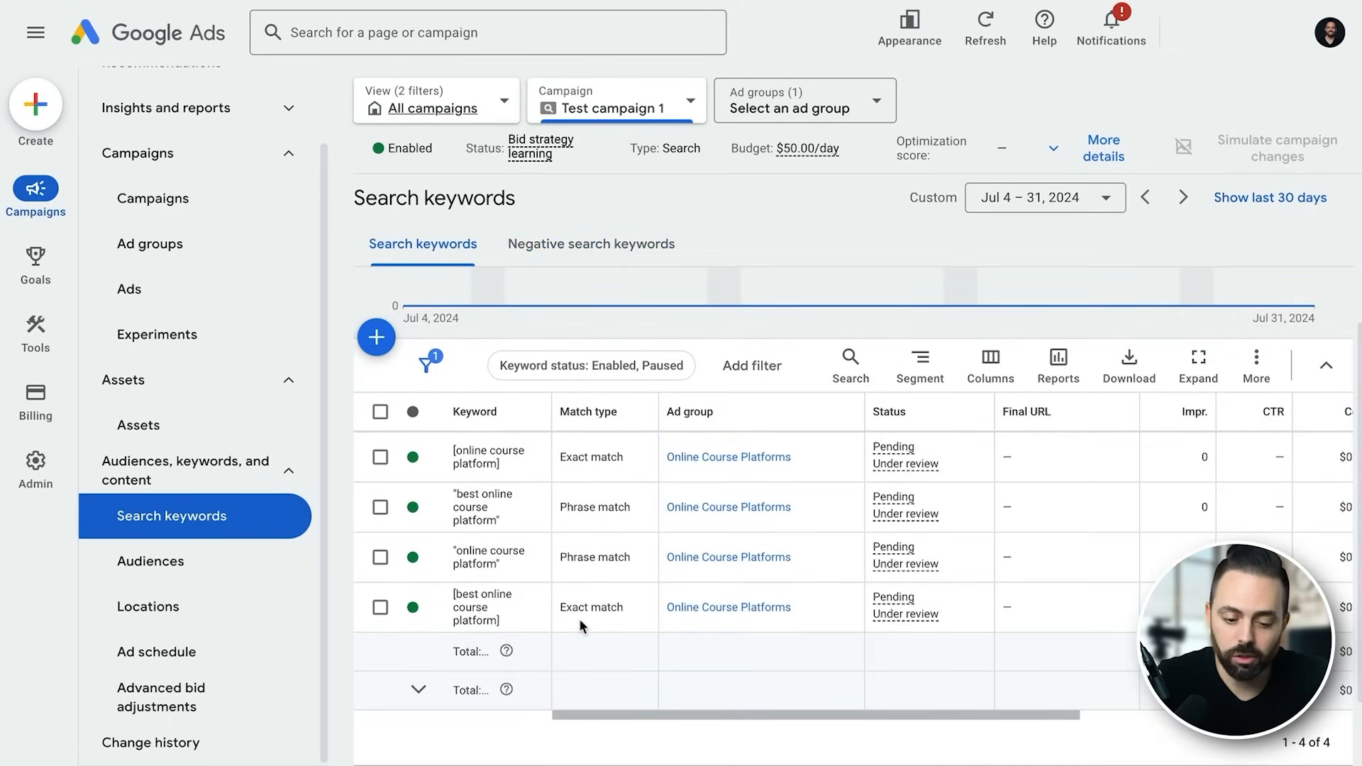
scroll(578, 625, "up", 1)
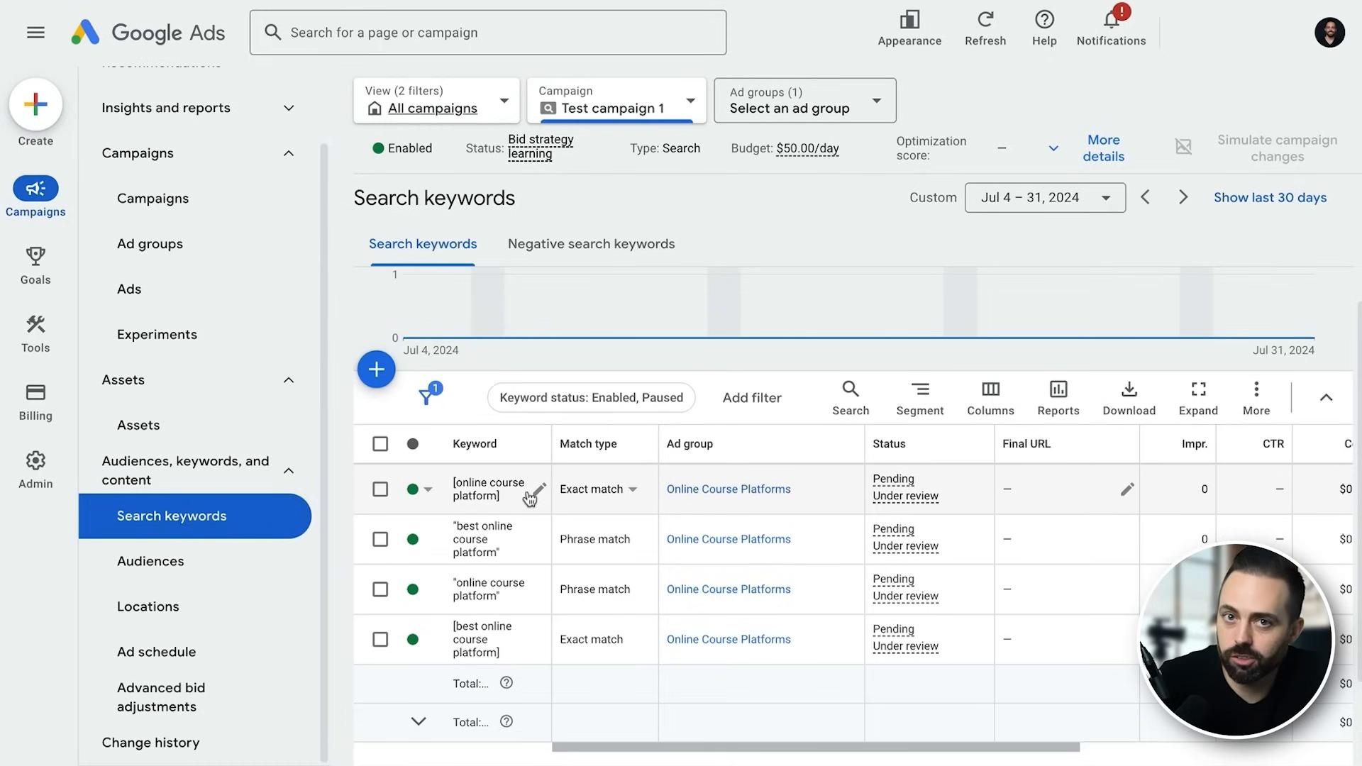
scroll(537, 545, "down", 1)
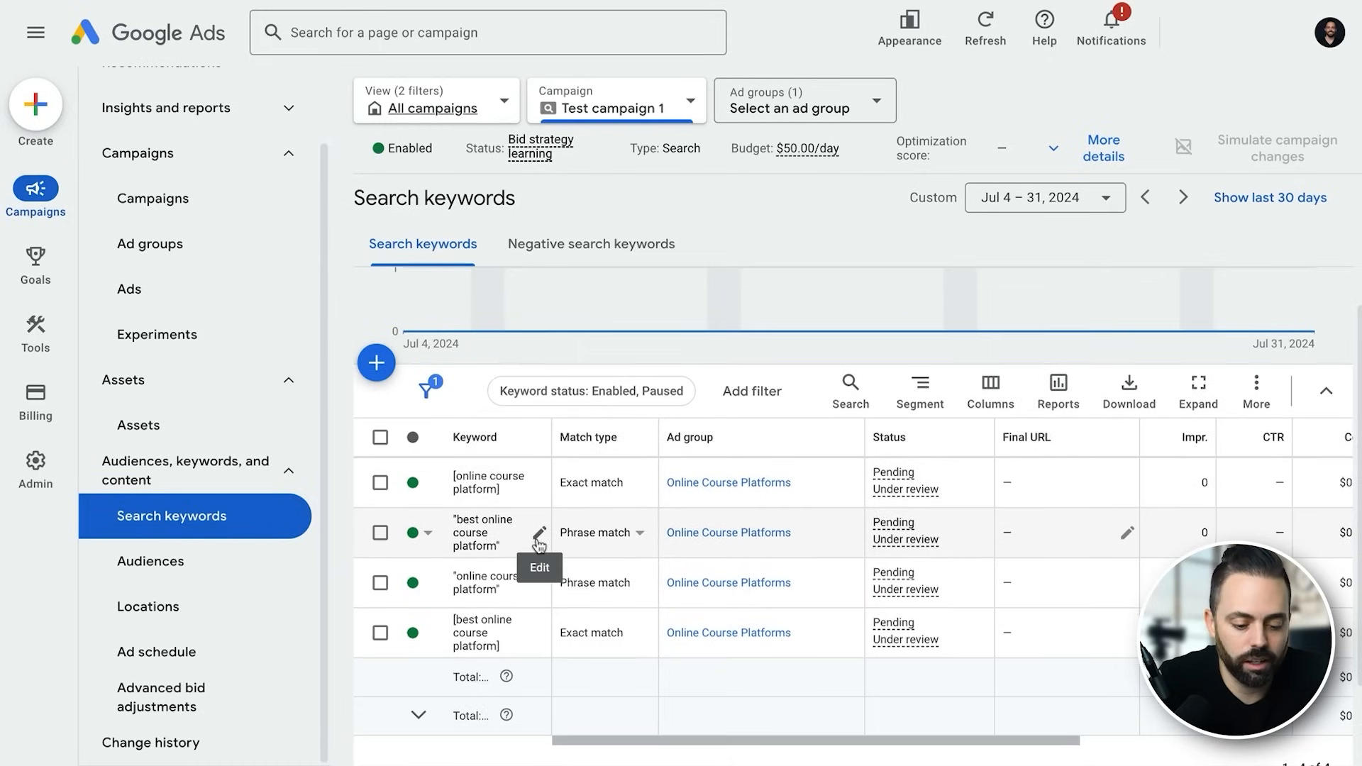
Open the form for adding negative keywords to Test campaign 1, keep Campaign as the level and look over its options.
scroll(539, 545, "up", 1)
left_click(582, 249)
left_click(378, 294)
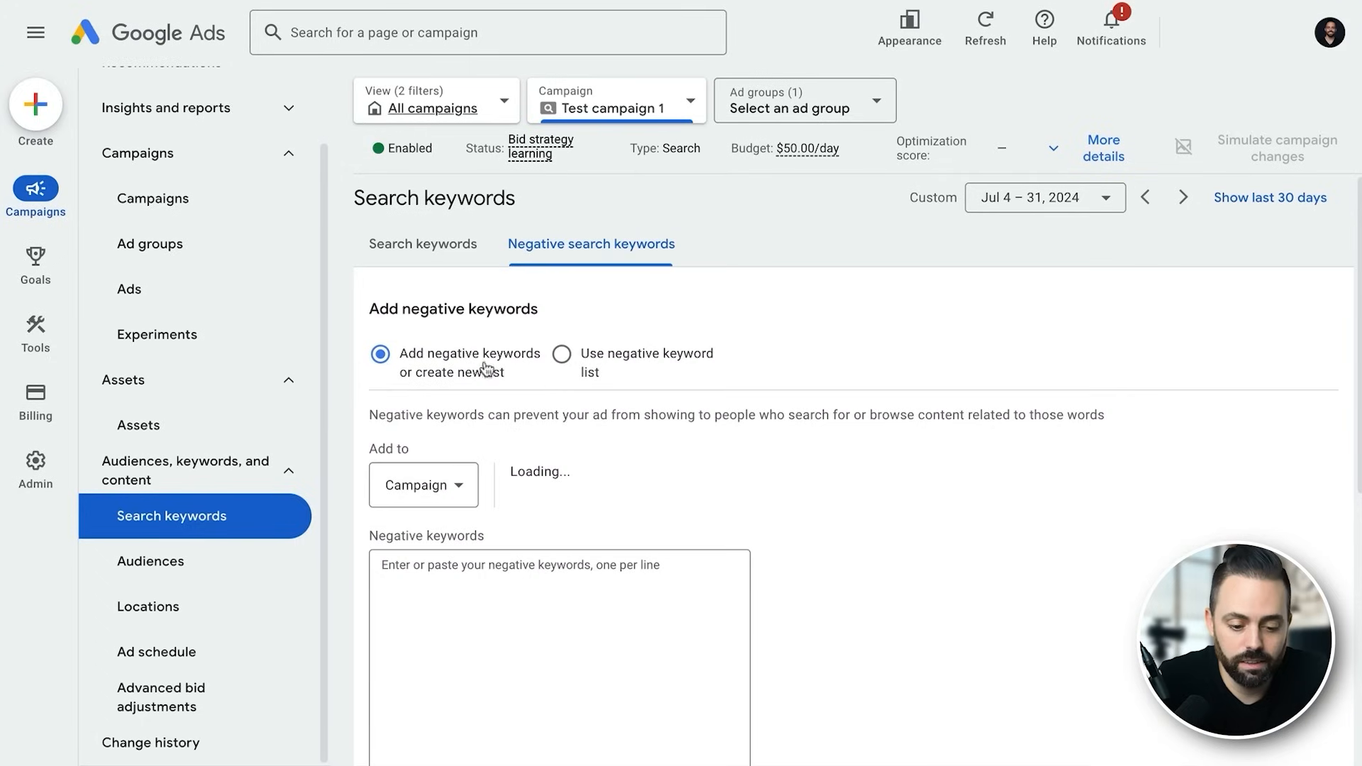
left_click(462, 487)
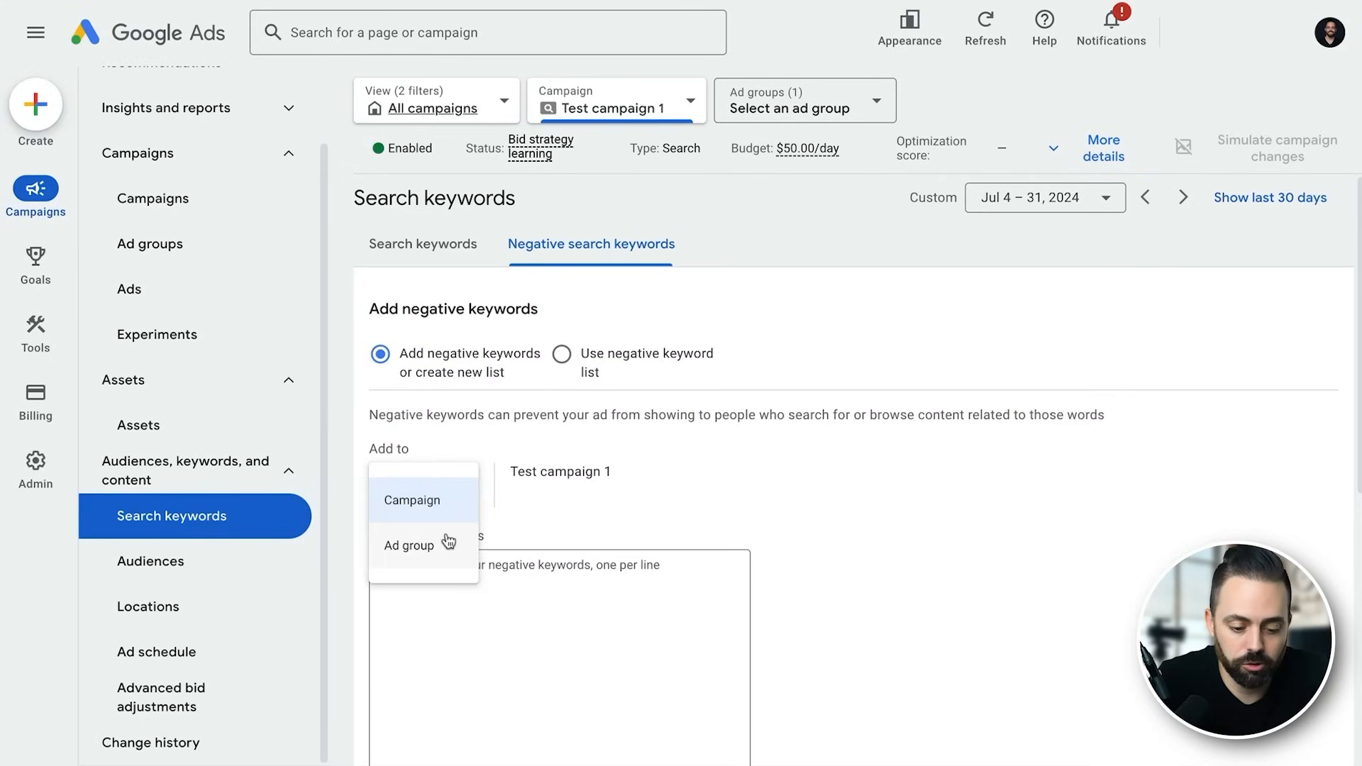
left_click(444, 511)
scroll(615, 508, "down", 1)
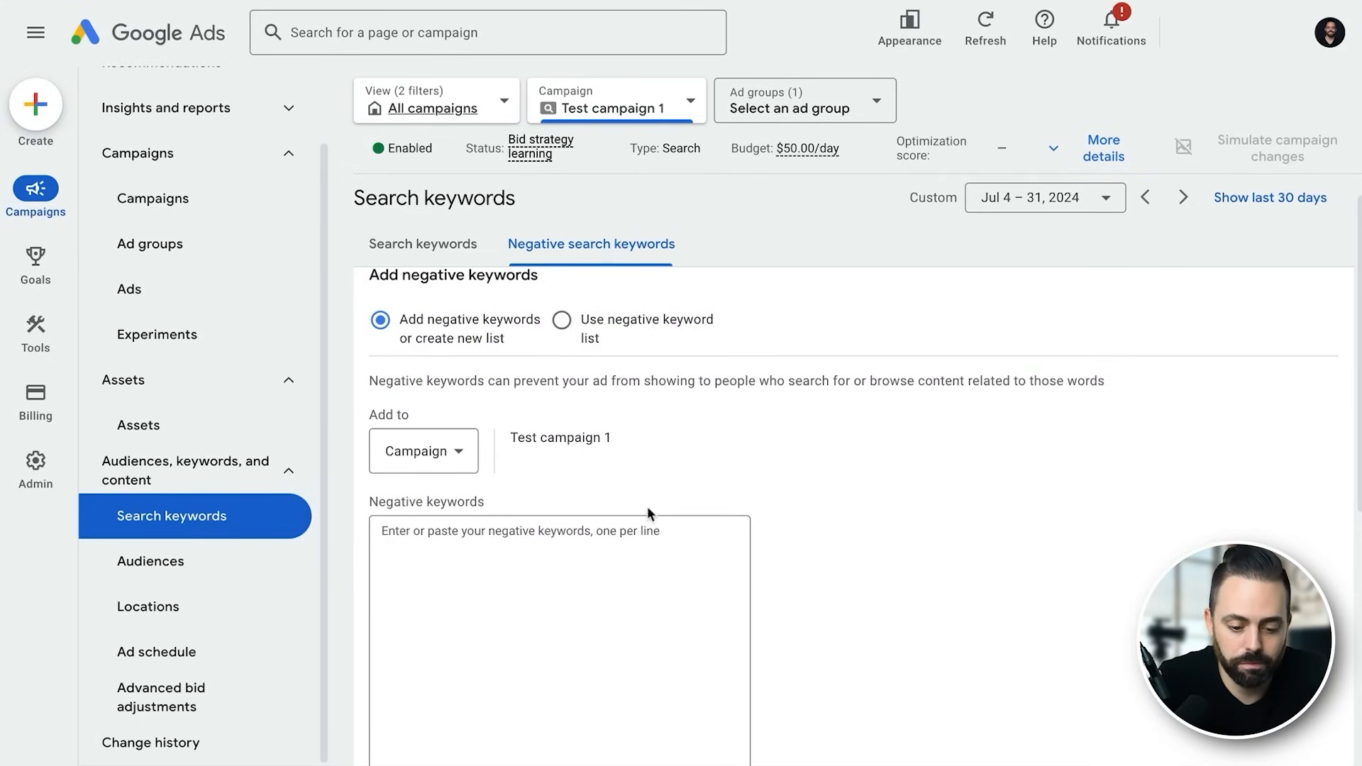
left_click(532, 526)
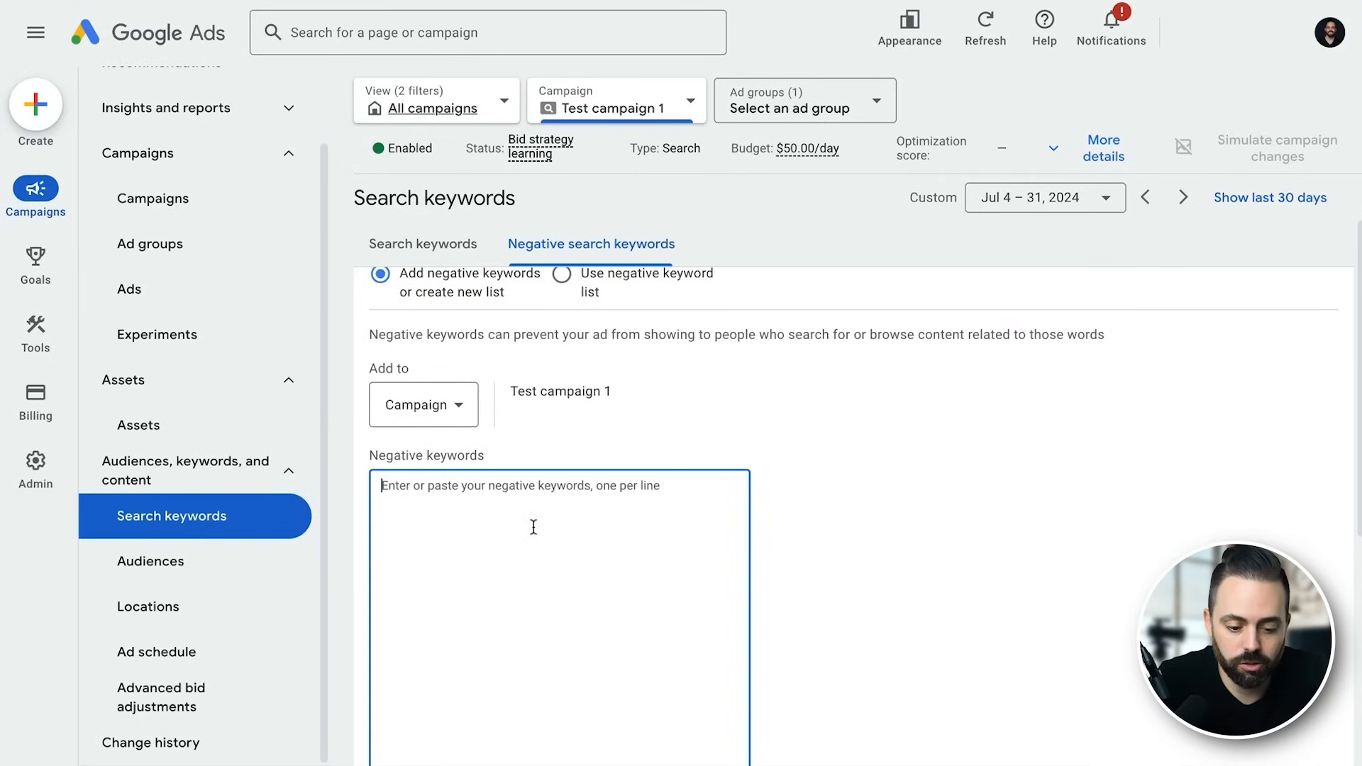
scroll(556, 533, "down", 2)
scroll(584, 482, "up", 2)
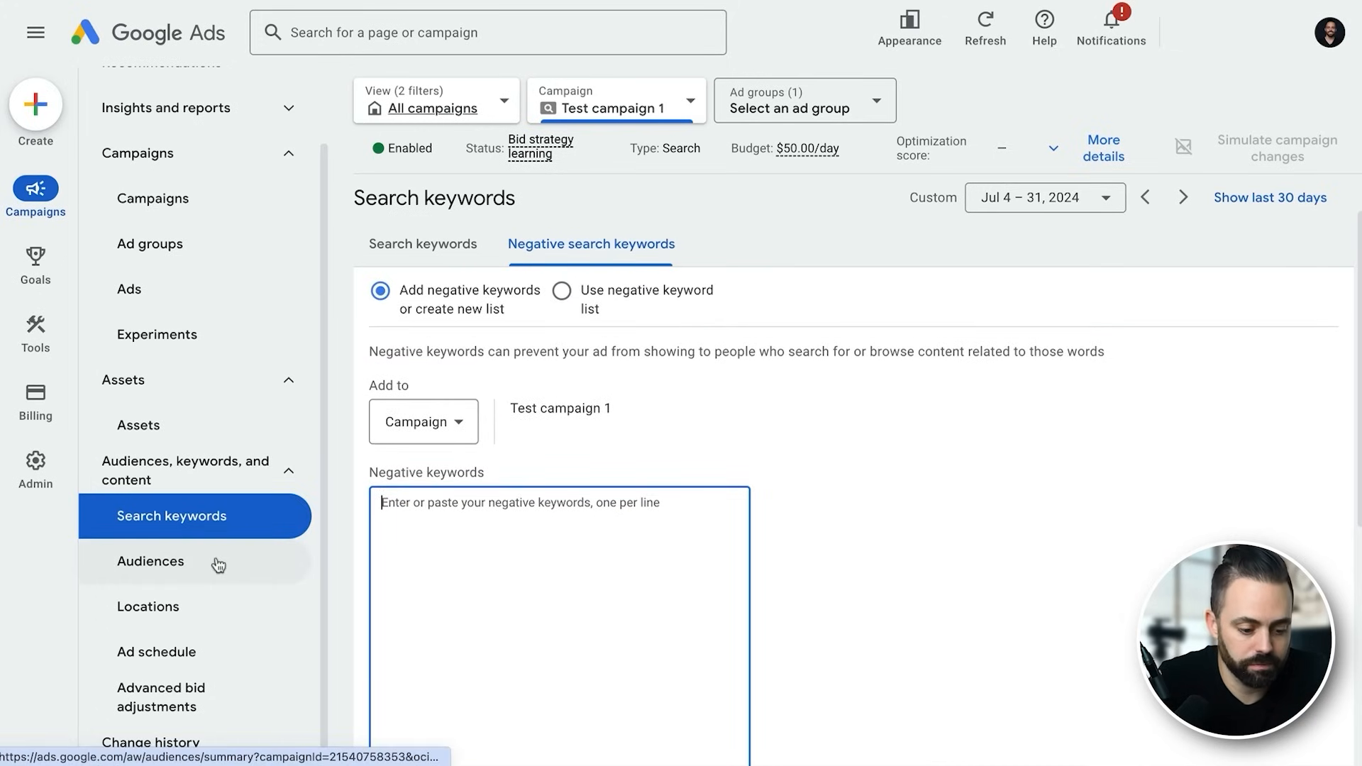
Open the campaign's targeted locations for editing, include the country Canada and remove it again.
left_click(126, 608)
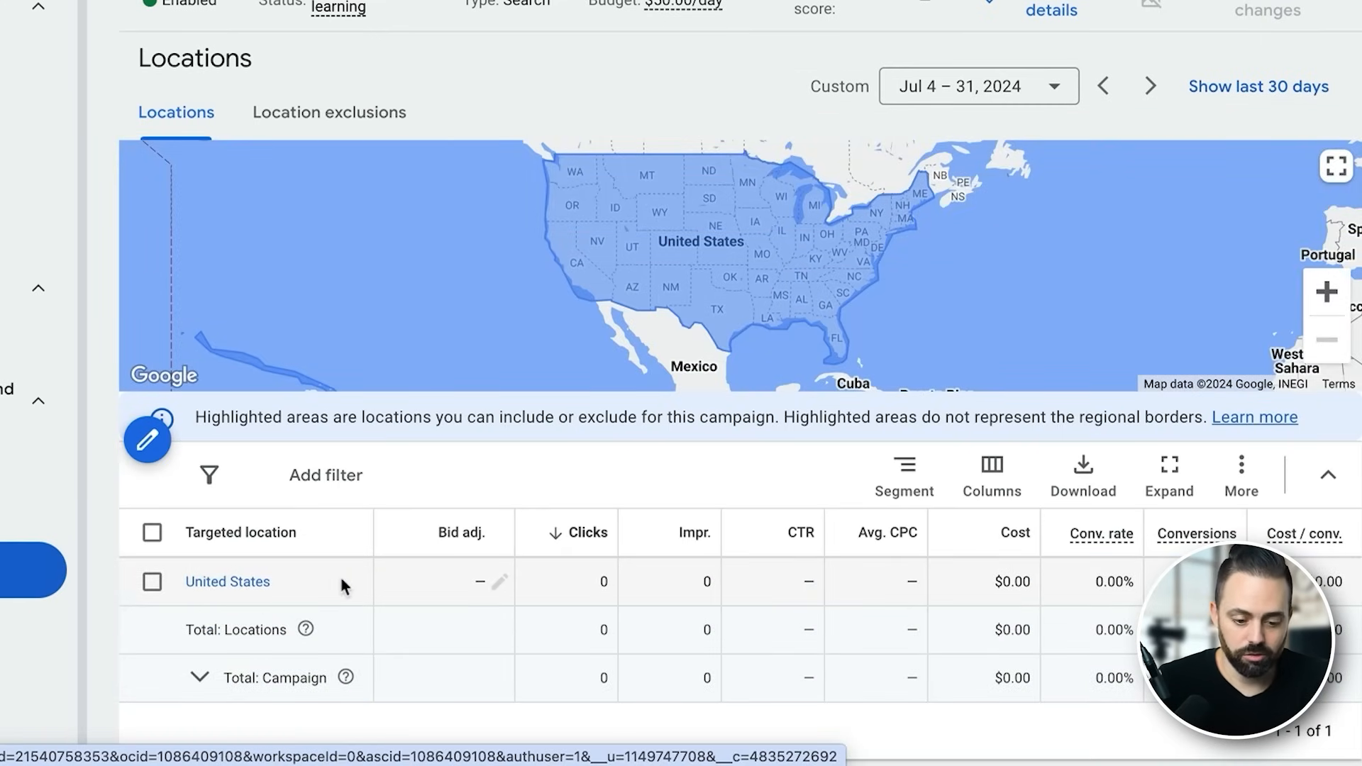
scroll(293, 387, "down", 1)
left_click(144, 424)
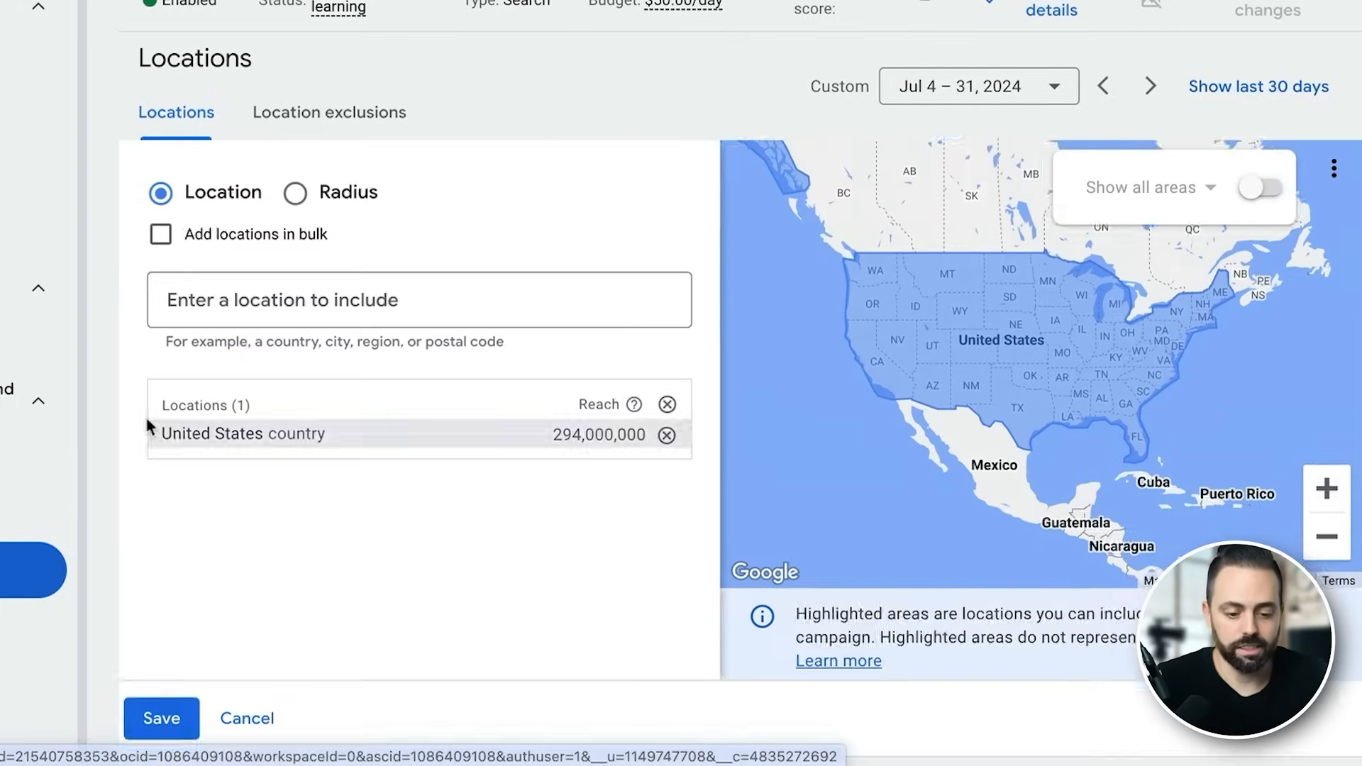
type("canada")
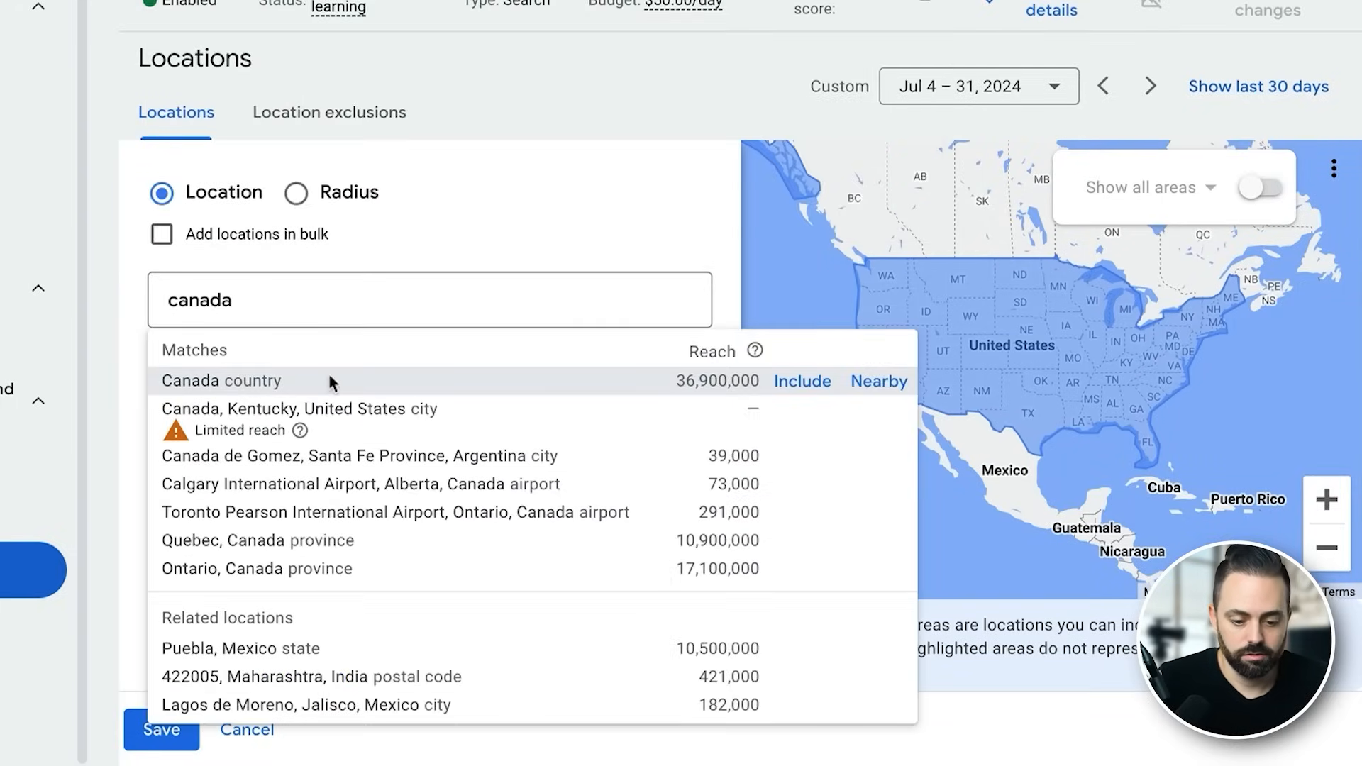
left_click(329, 376)
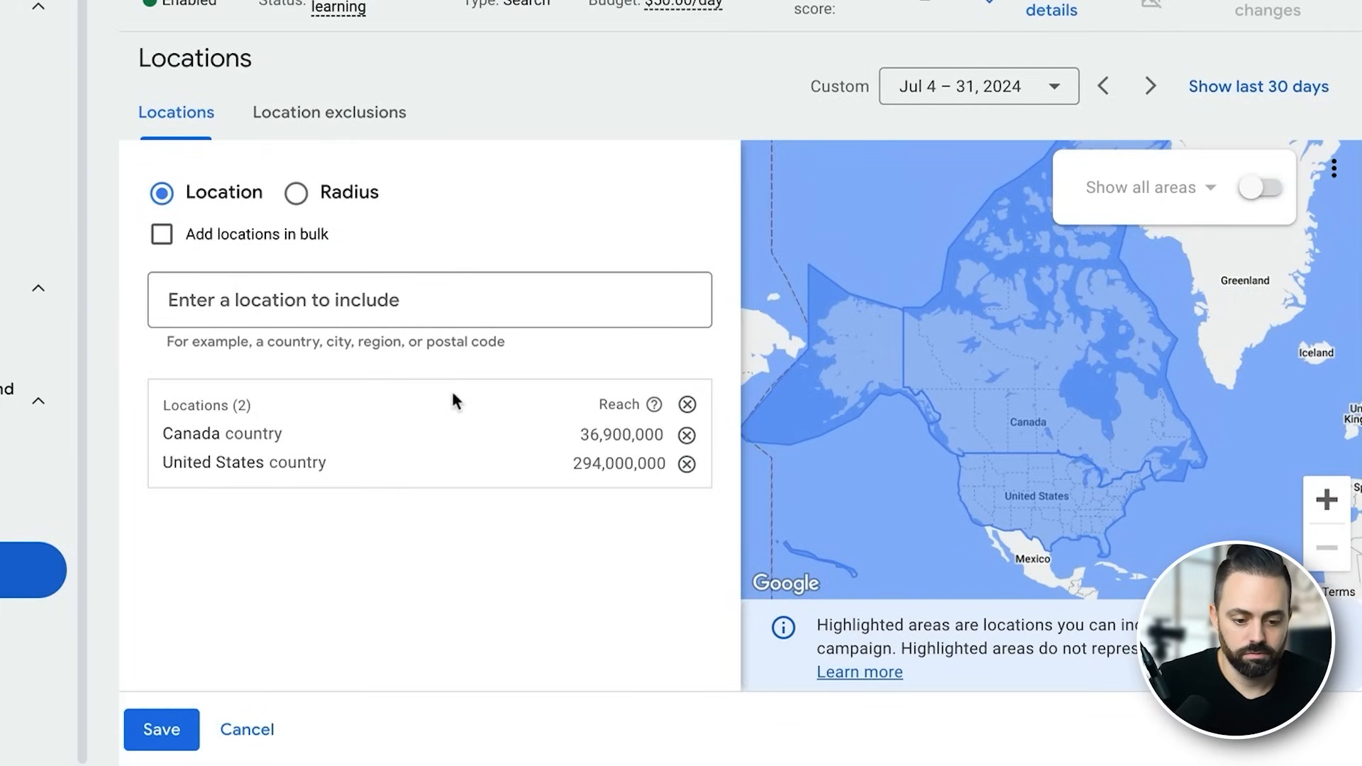
left_click(687, 435)
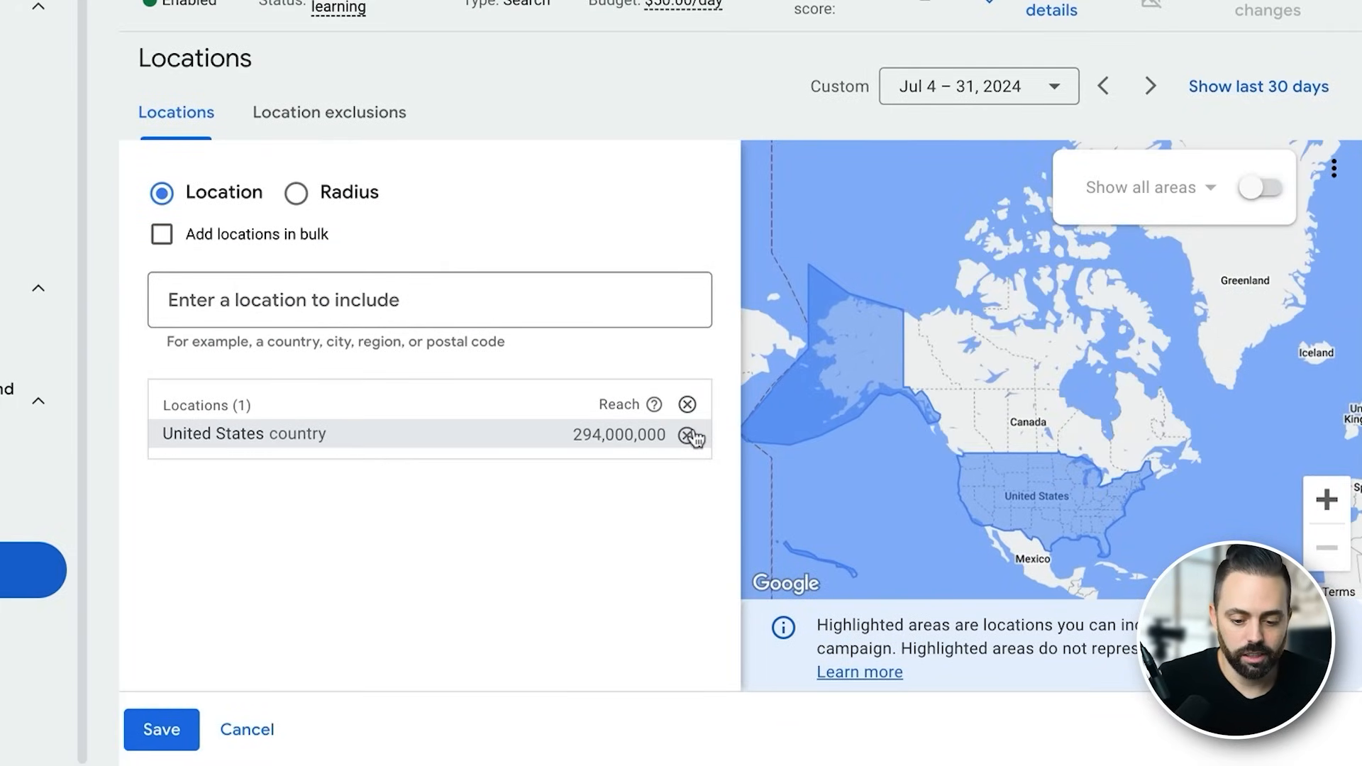
Replace the United States target with the city of Chicago, Illinois.
left_click(686, 434)
left_click(361, 309)
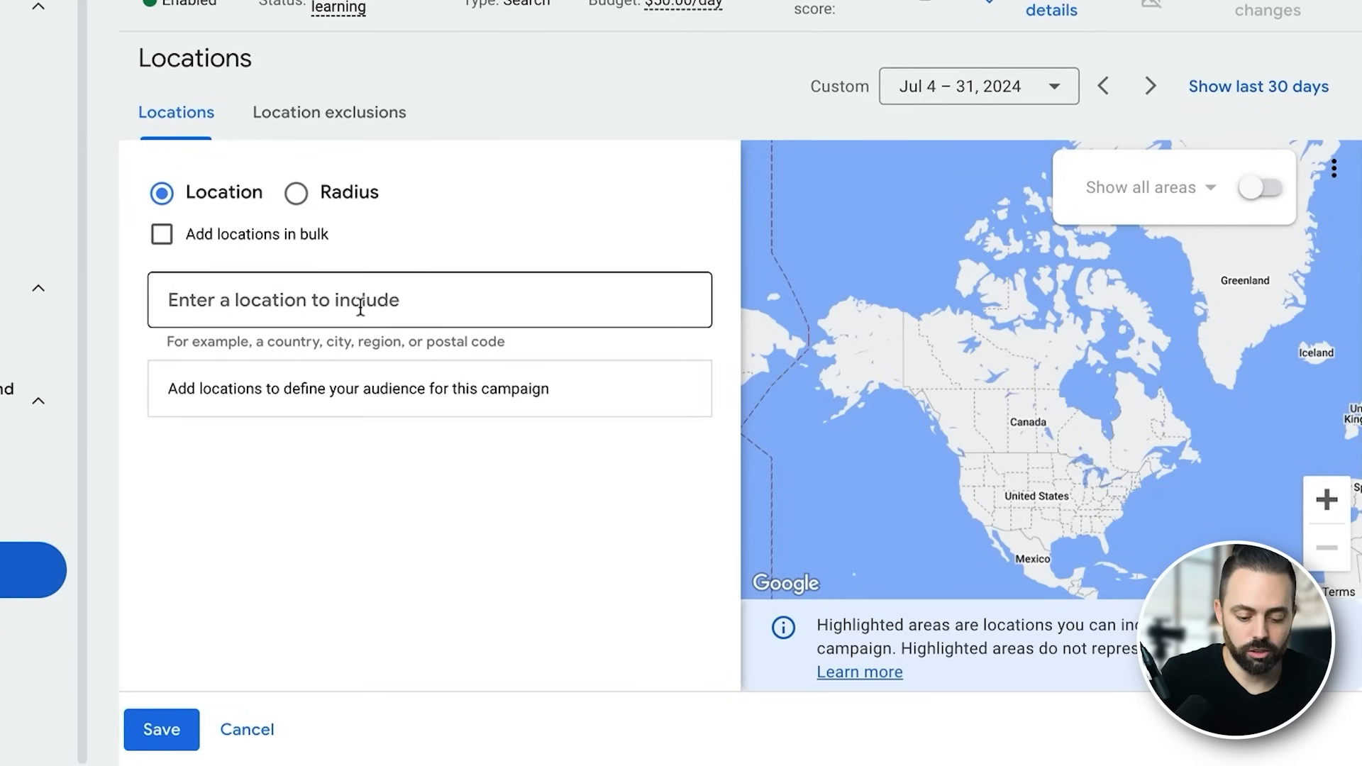
type("chicago")
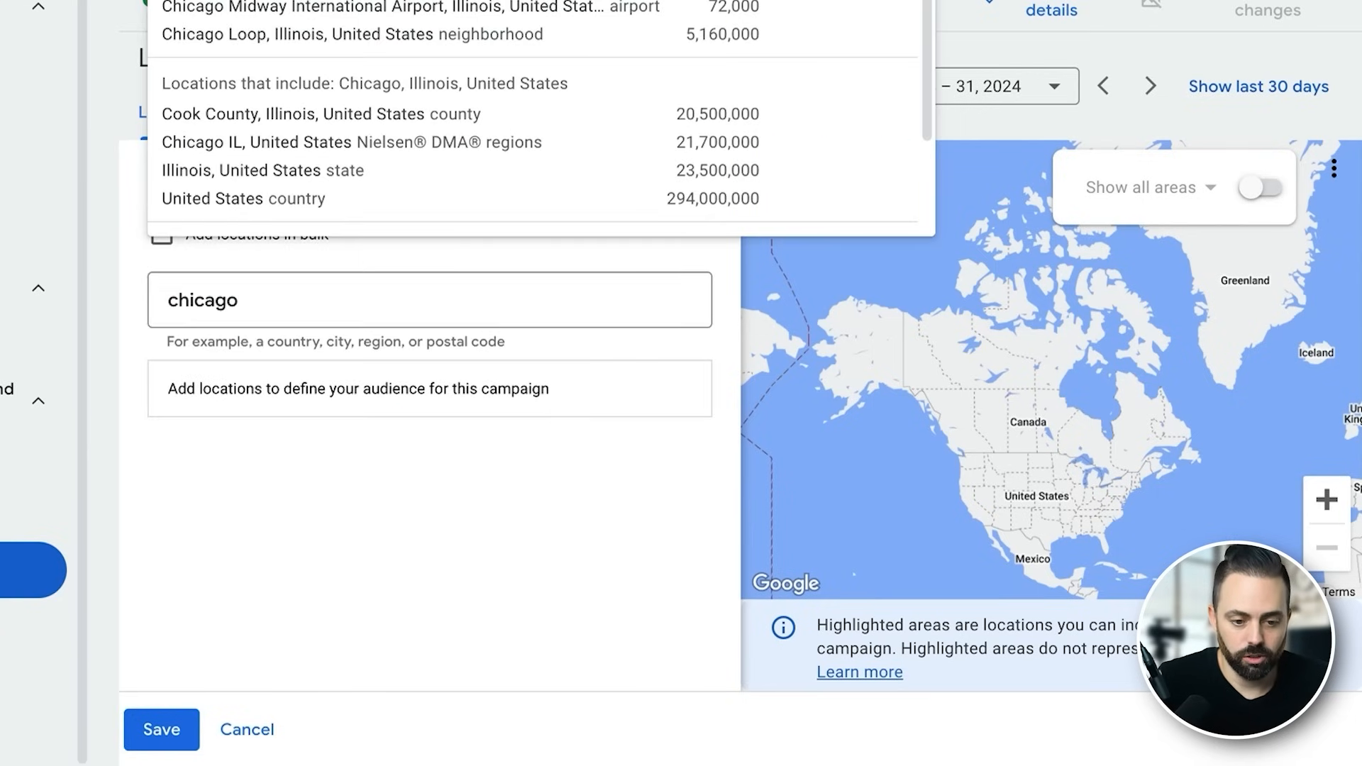
key("Return")
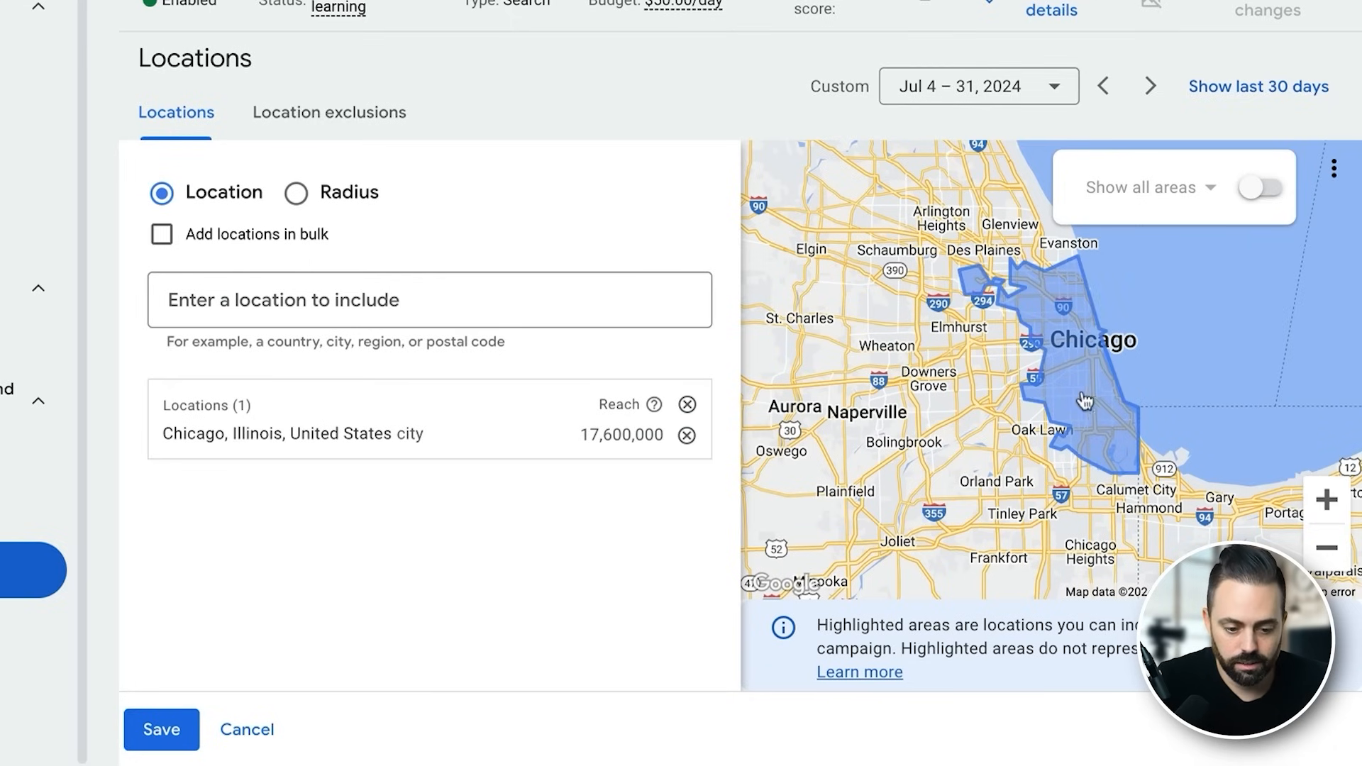
Add a 20 mi radius around Chicago, IL as a target and return to location mode.
left_click(296, 193)
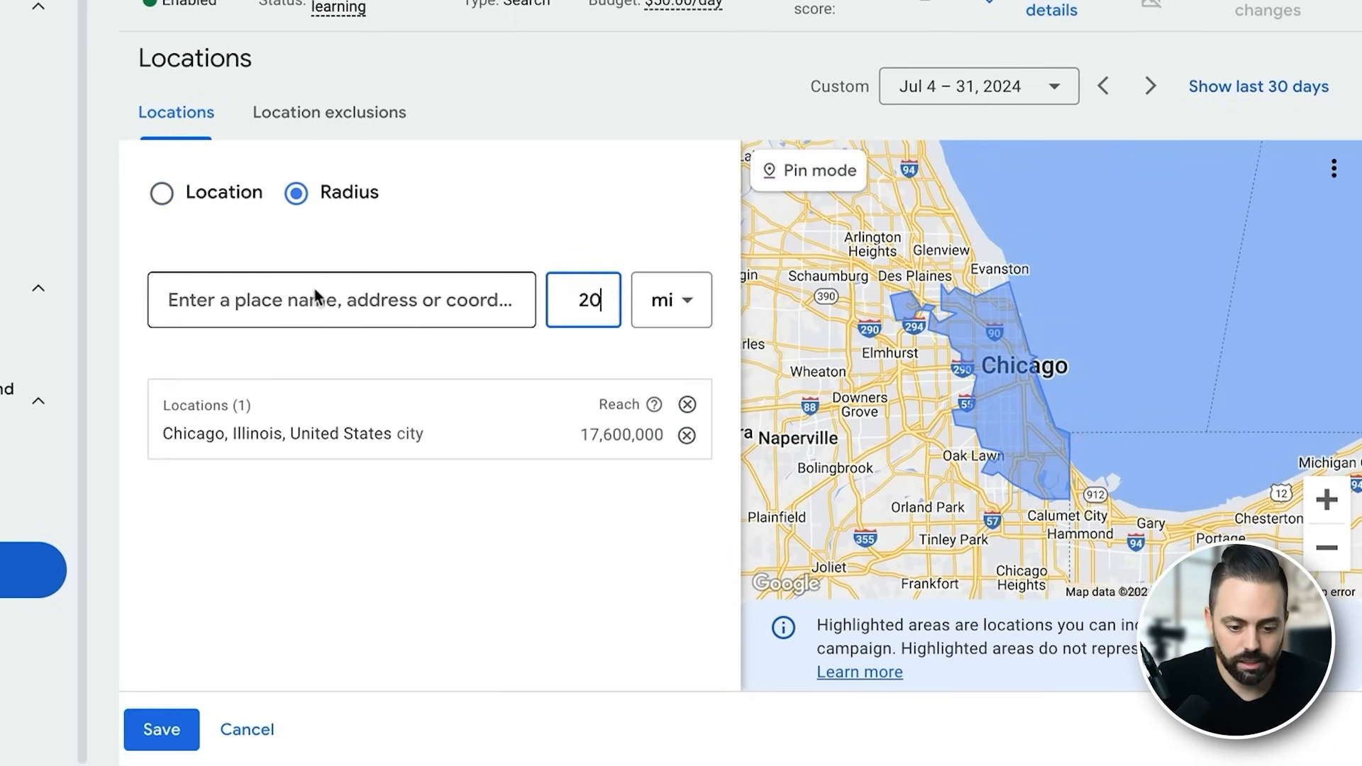
left_click(316, 298)
type("chica")
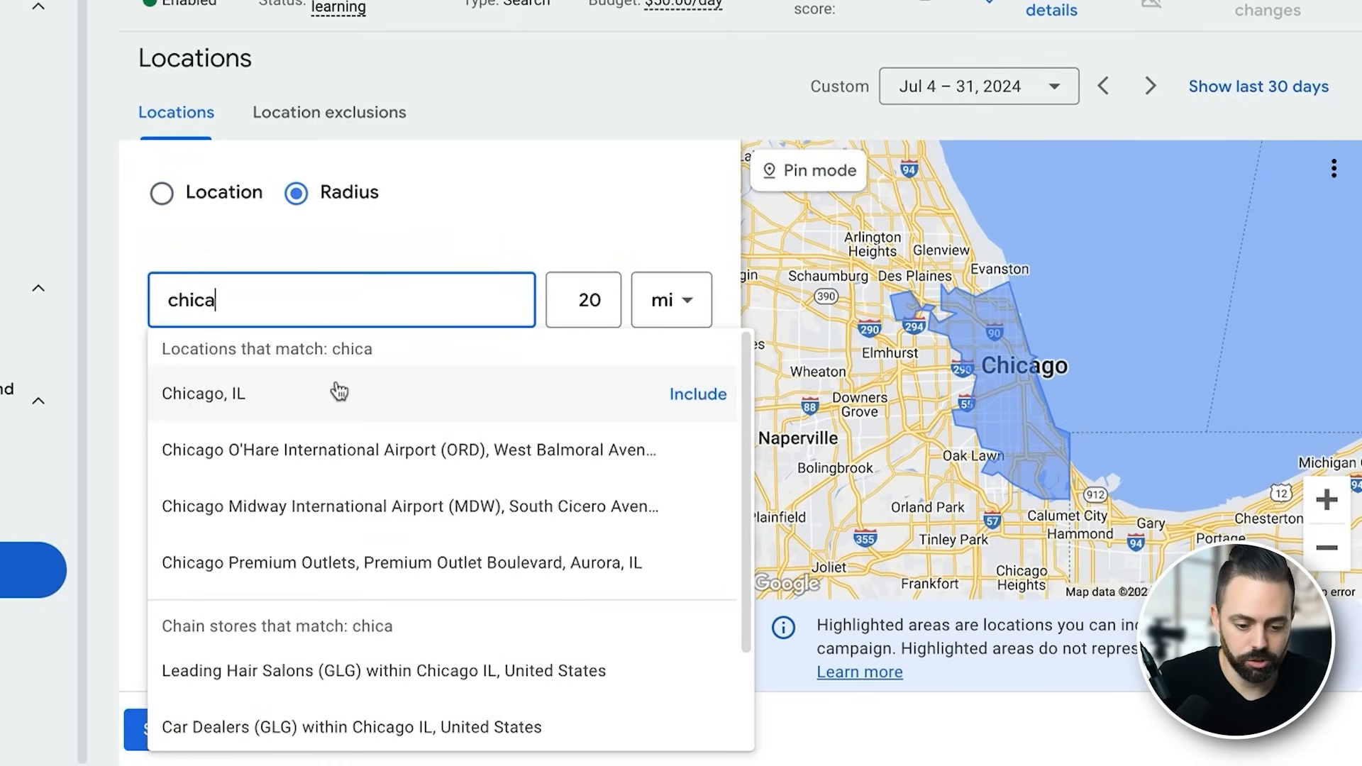
left_click(340, 392)
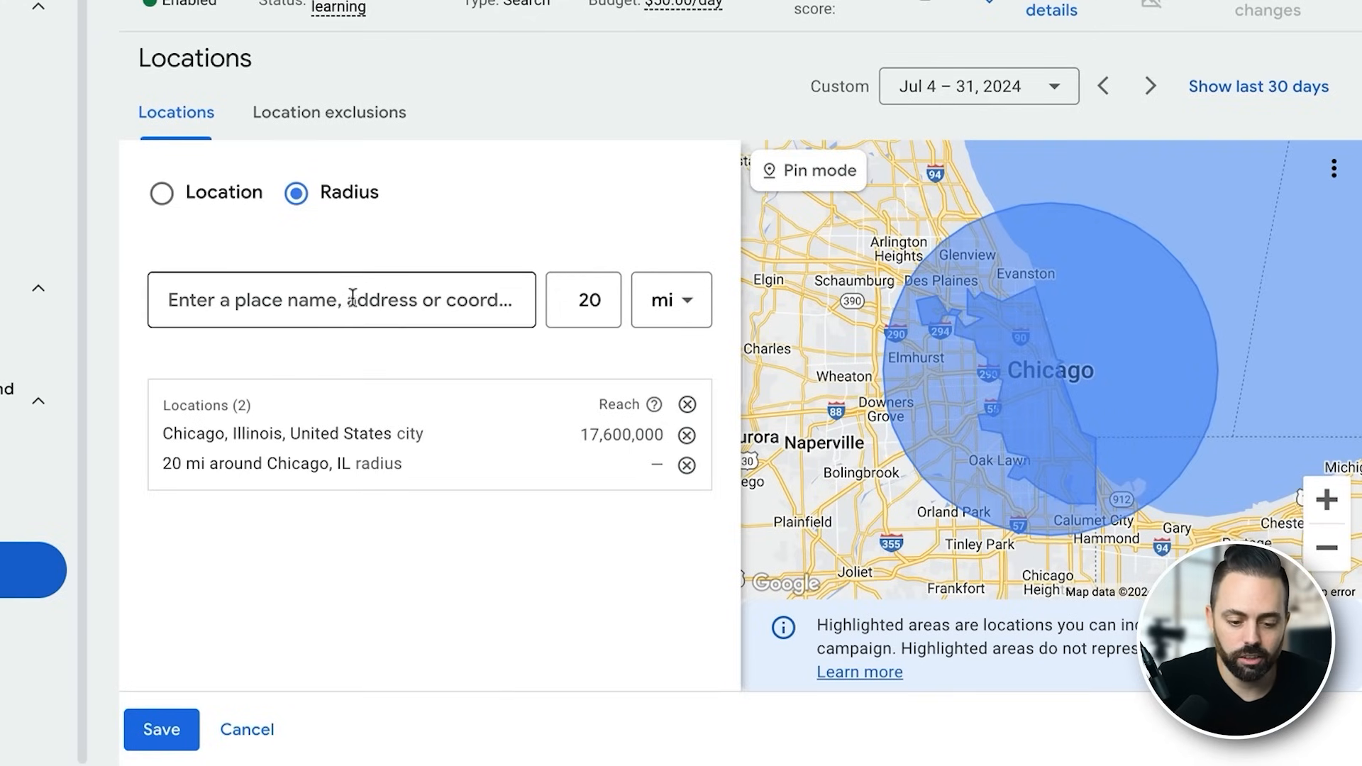
left_click(163, 193)
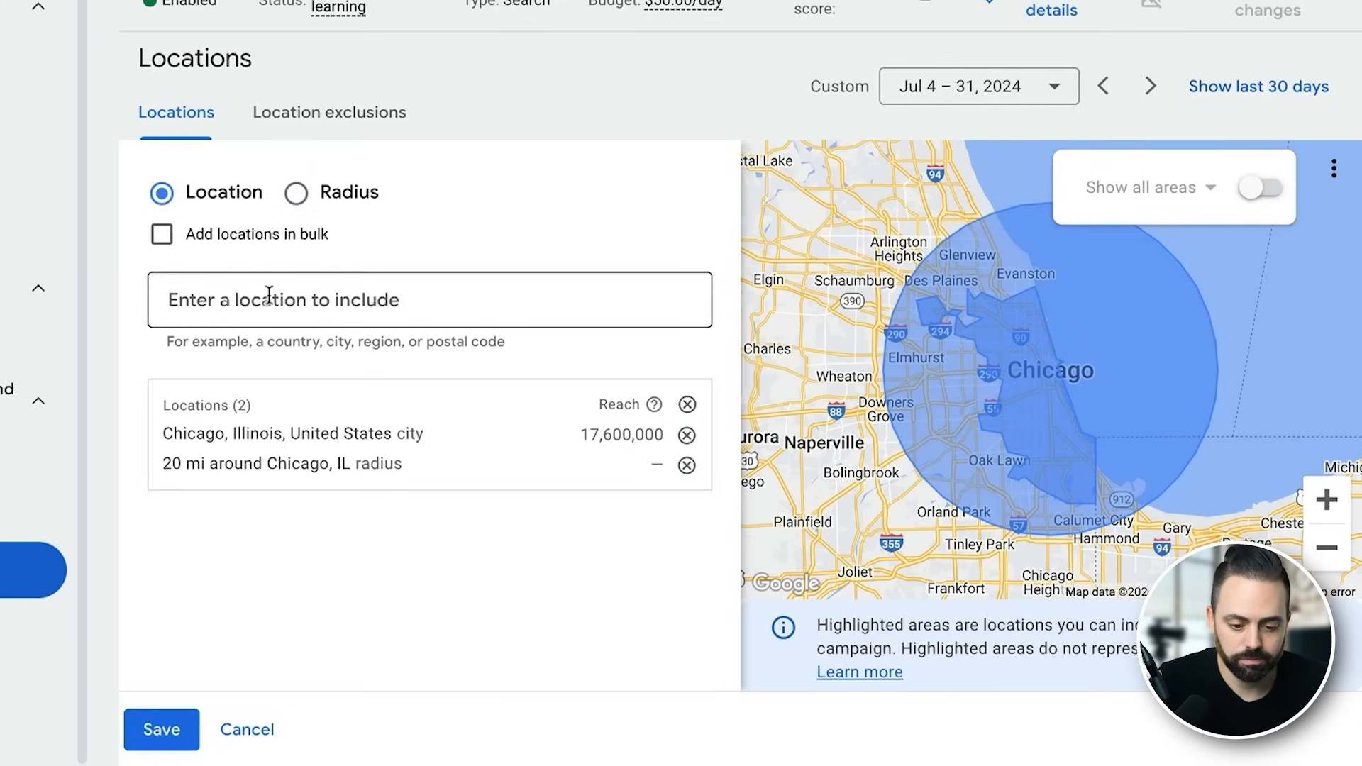
Exclude the city of Oak Lawn, Illinois from the campaign's locations and save the exclusion.
left_click(332, 116)
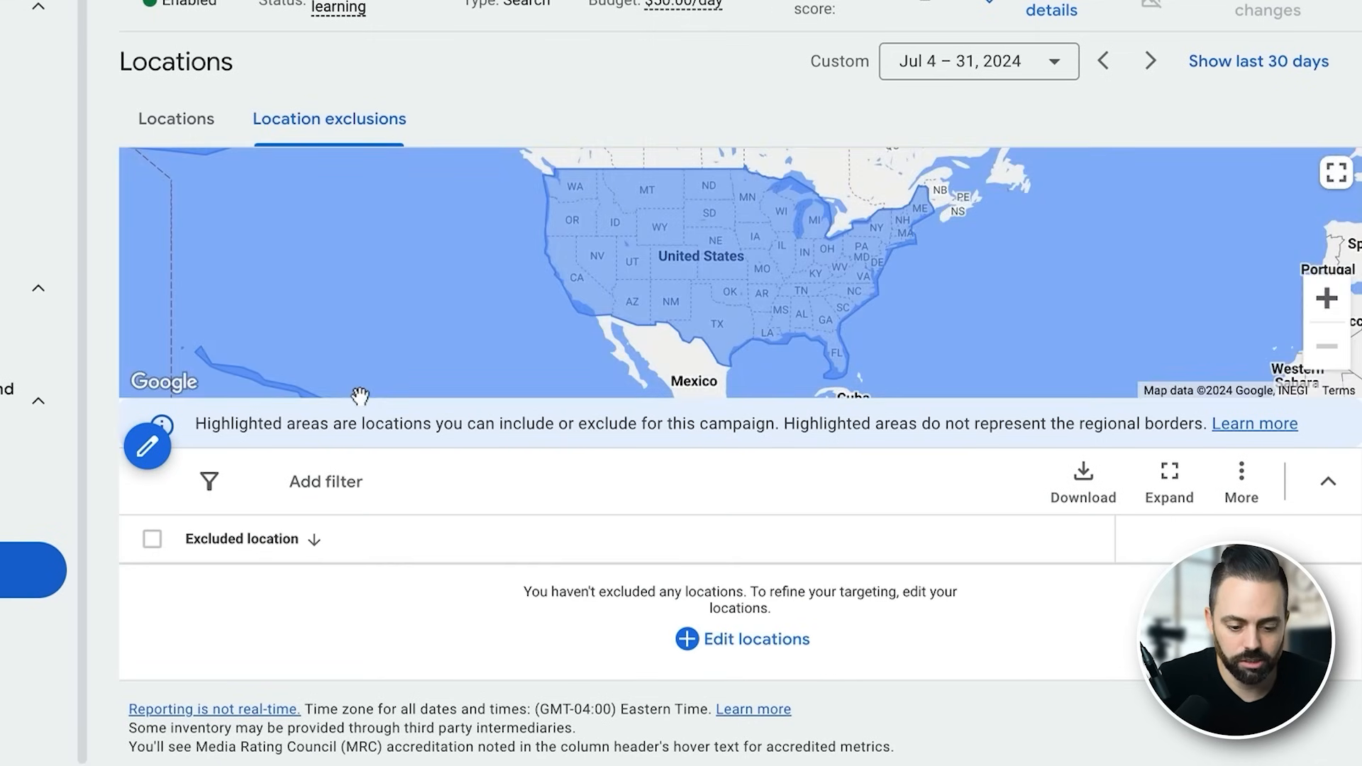
left_click(188, 121)
left_click(358, 128)
left_click(157, 447)
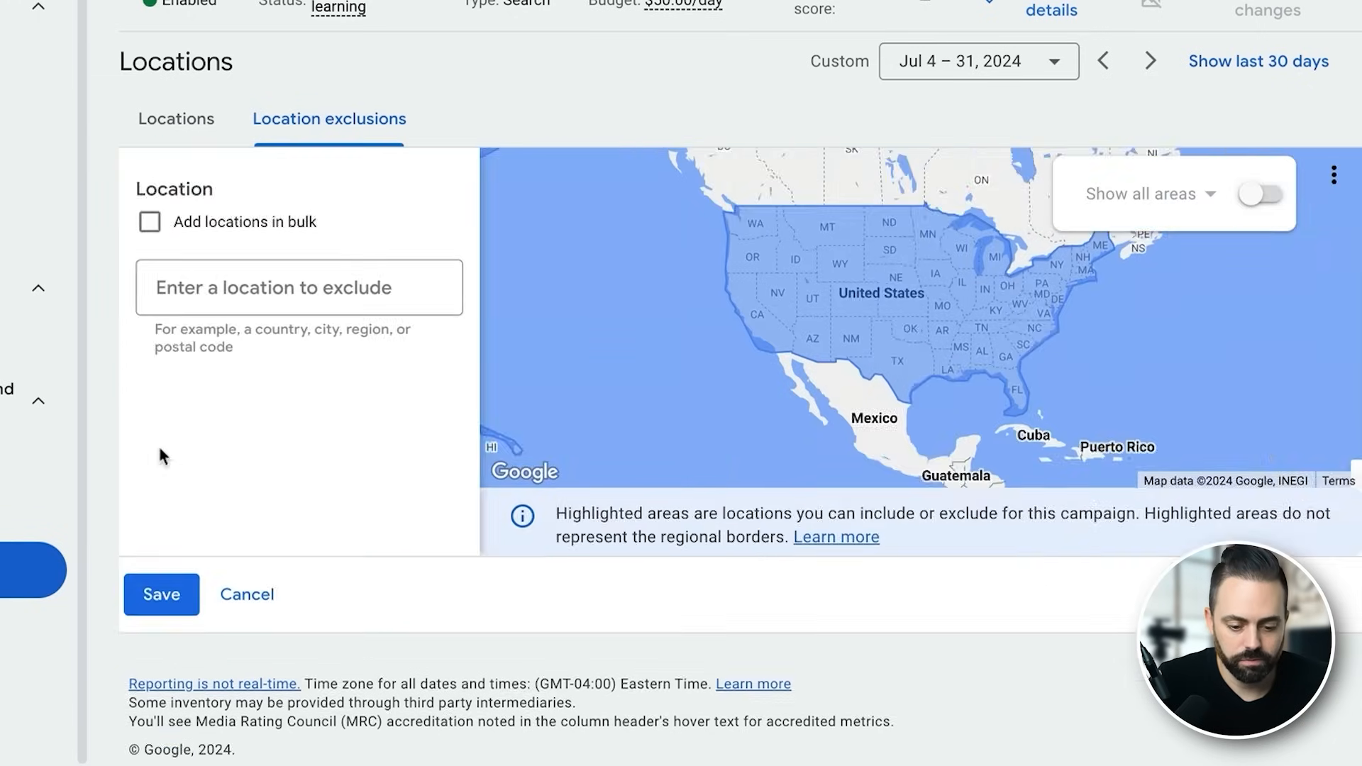
left_click(346, 277)
type("oak lawn")
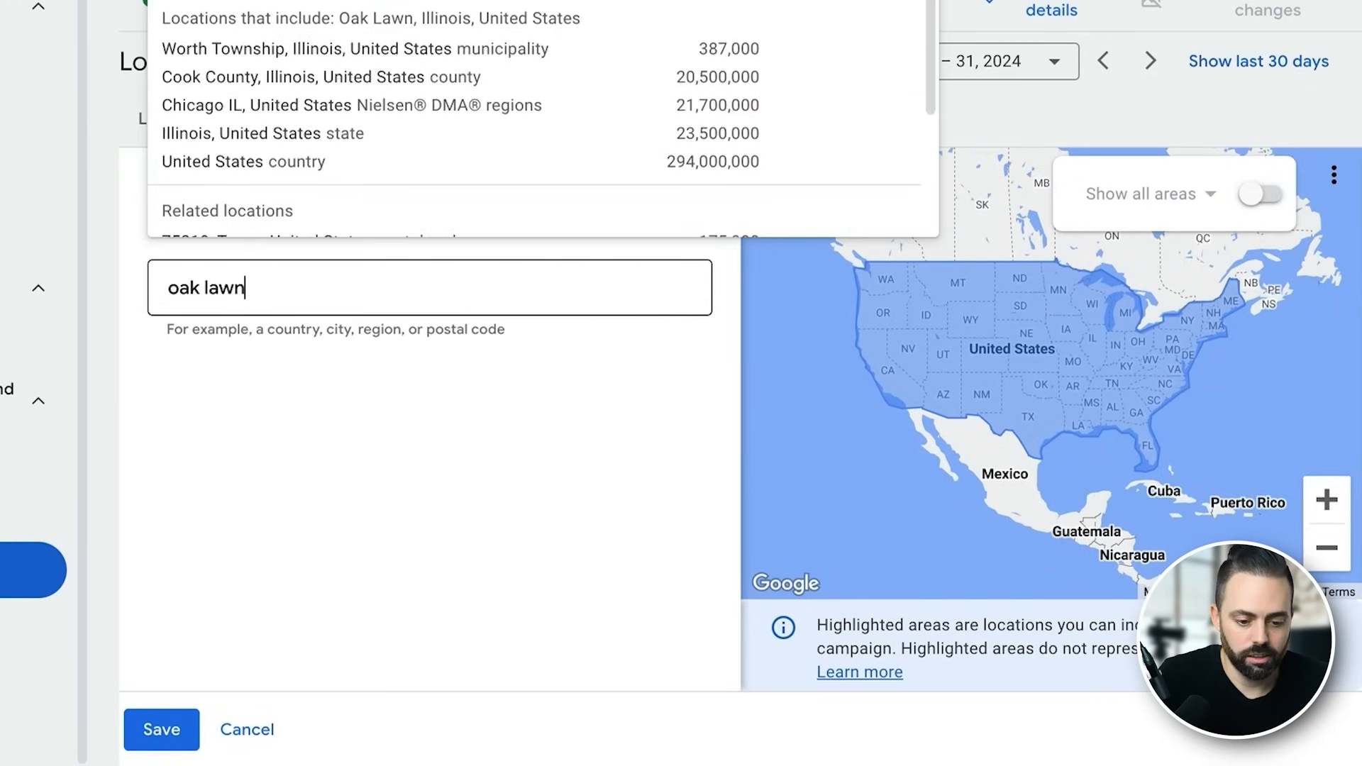
left_click(366, 368)
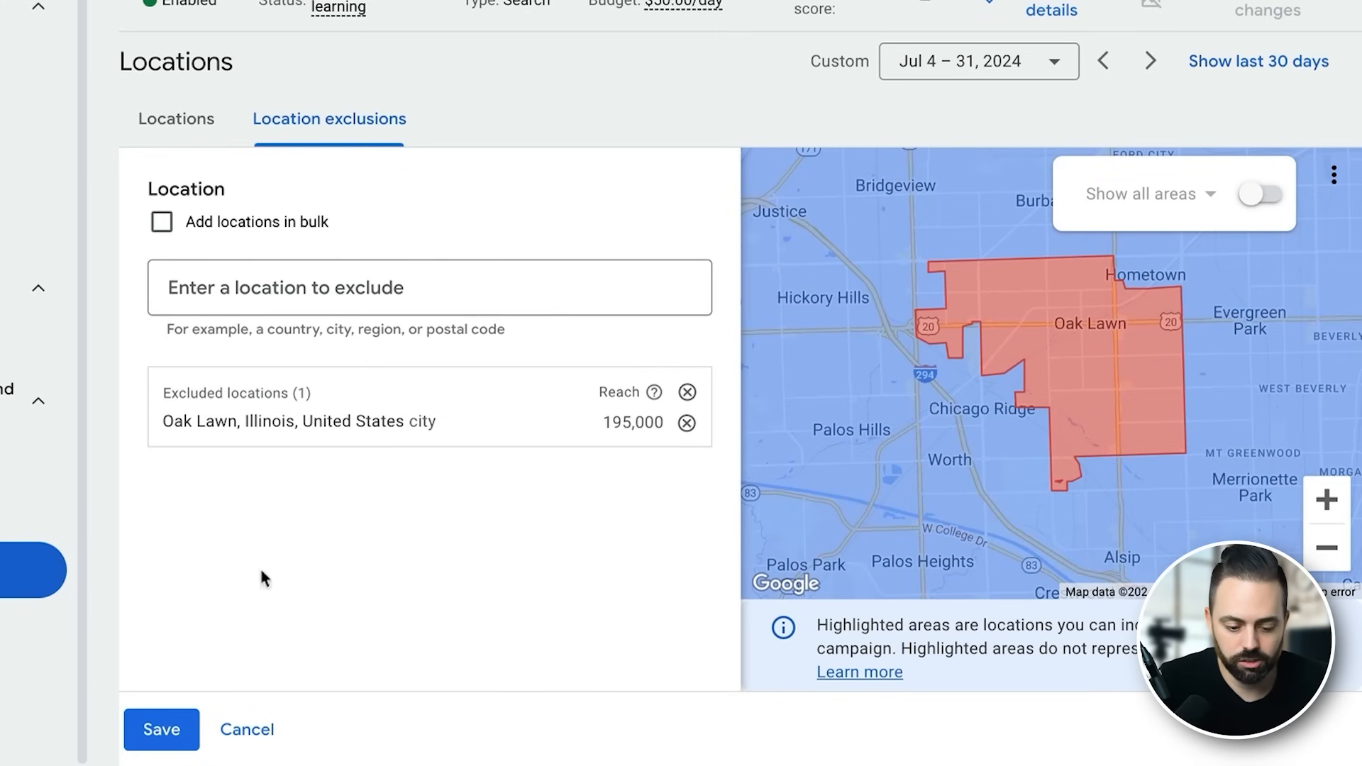
left_click(173, 745)
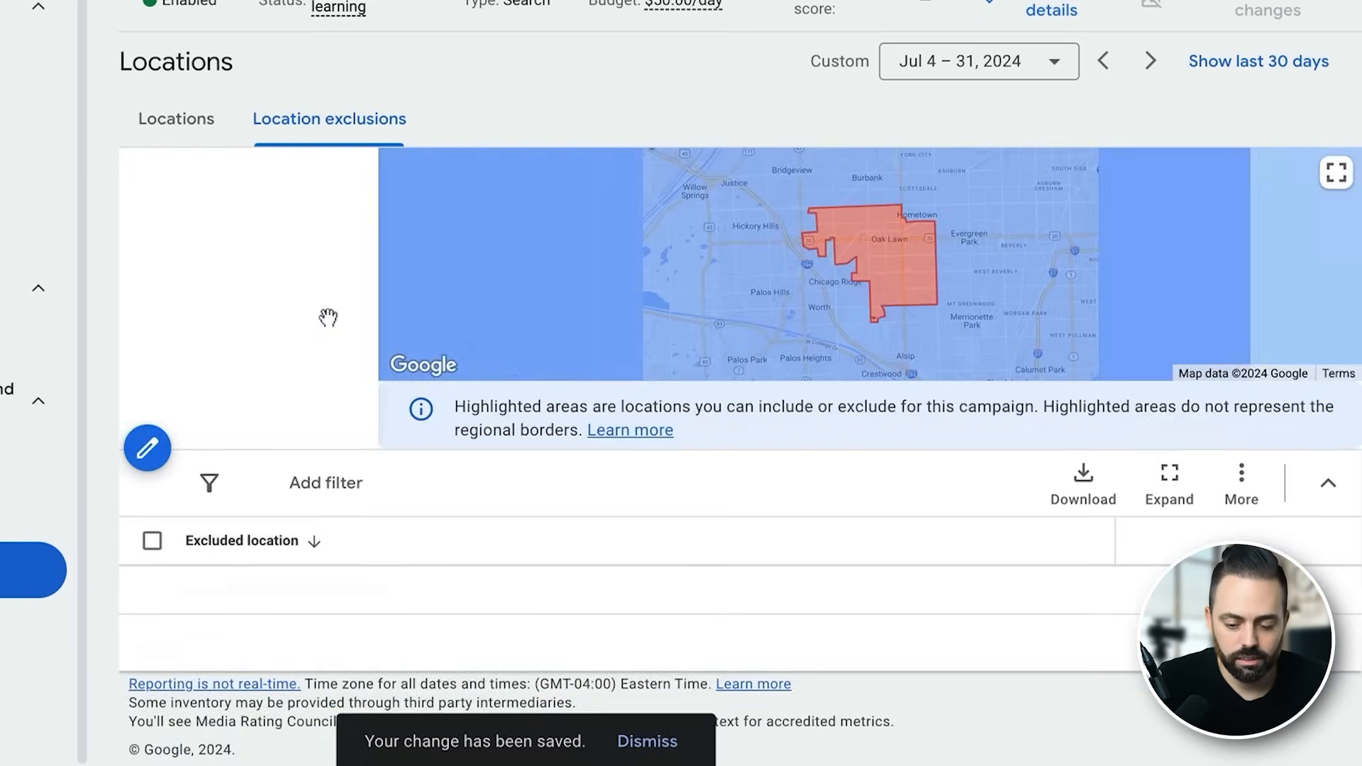
Edit the campaign's targeted locations, adding the city of Chicago, Illinois and removing the United States.
left_click(174, 115)
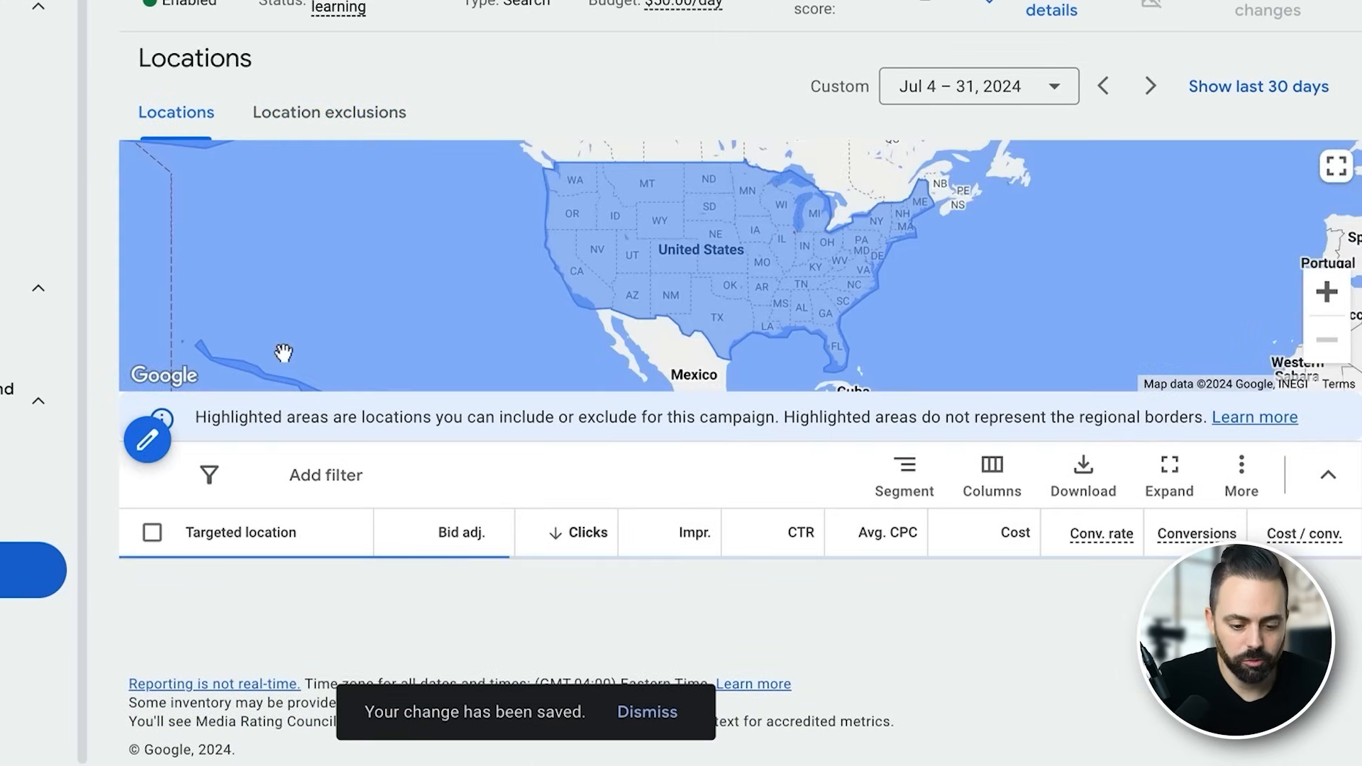
left_click(147, 440)
left_click(355, 323)
type("ch")
type("icai")
key("BackSpace")
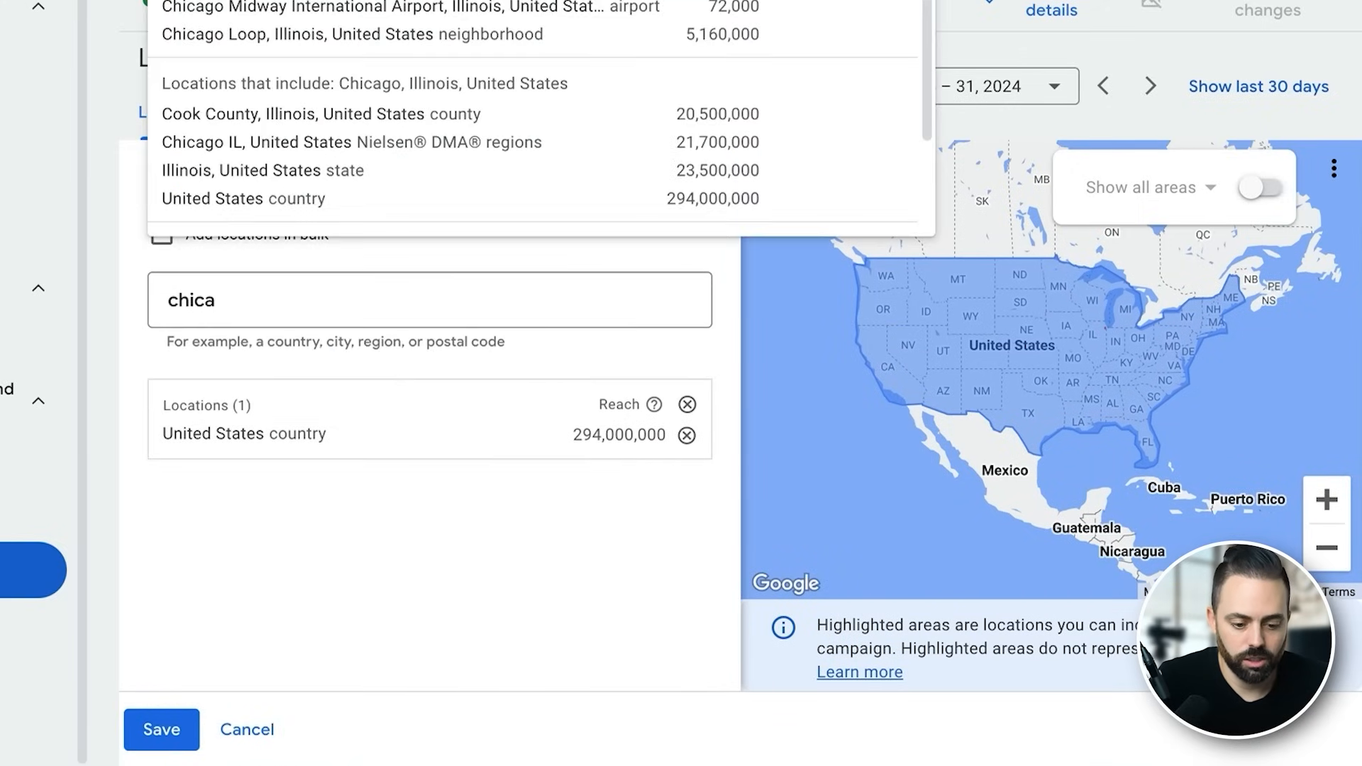
key("Return")
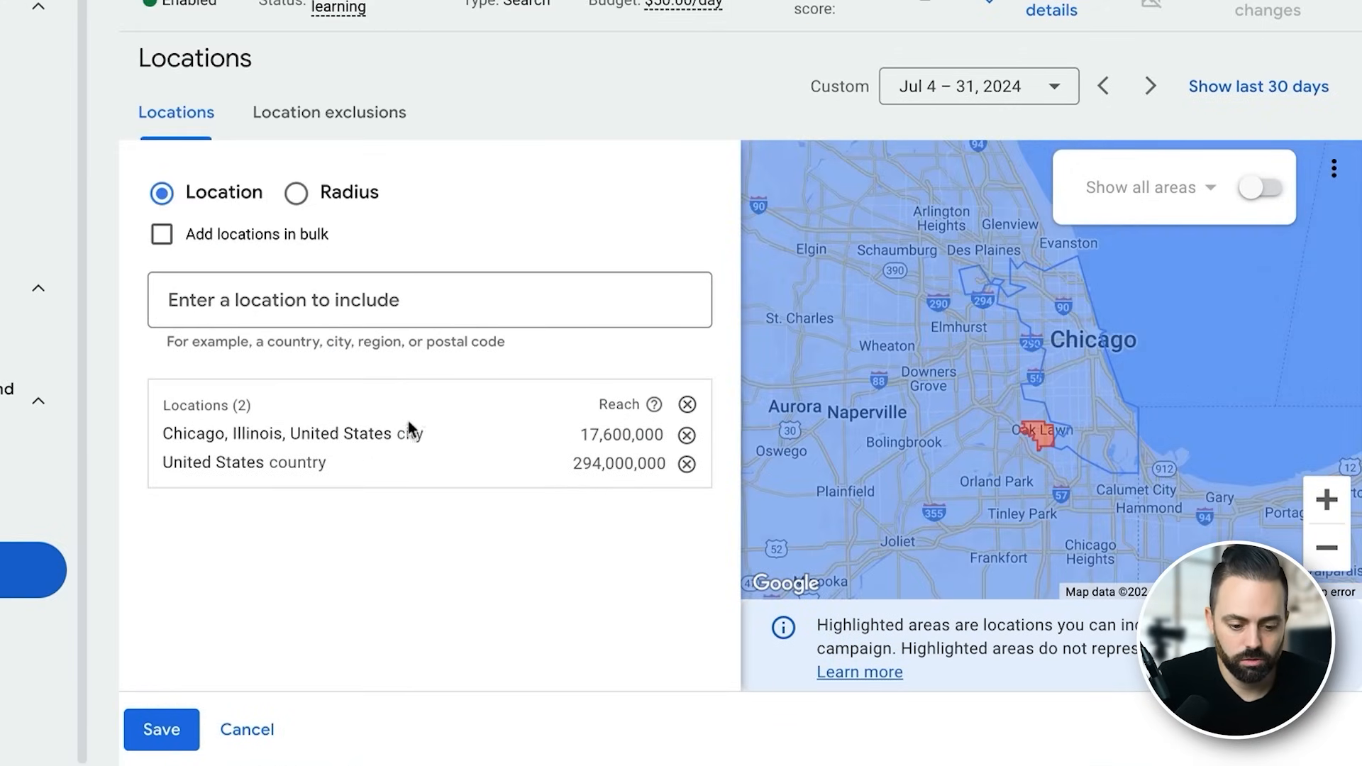
left_click(687, 464)
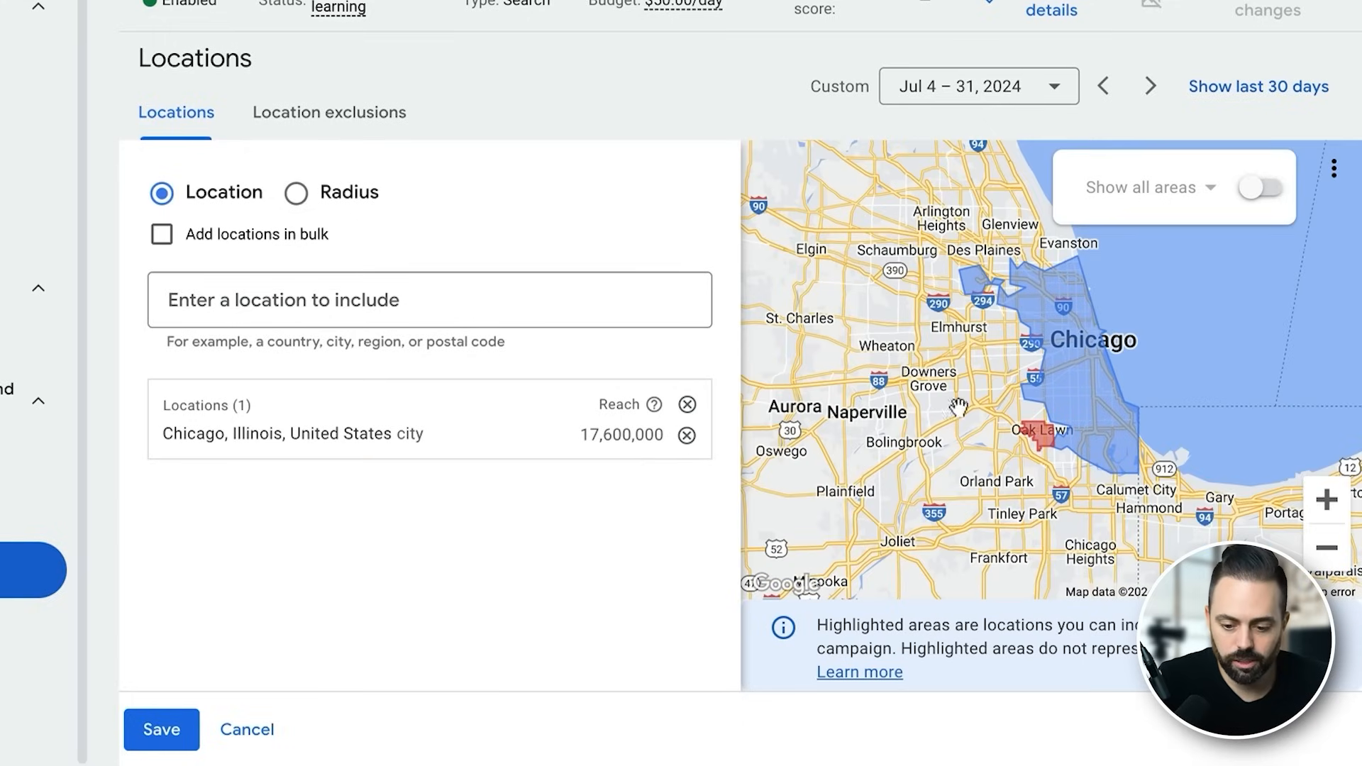
Add a radius target of 20 mi around Chicago, IL alongside the city target.
left_click(296, 192)
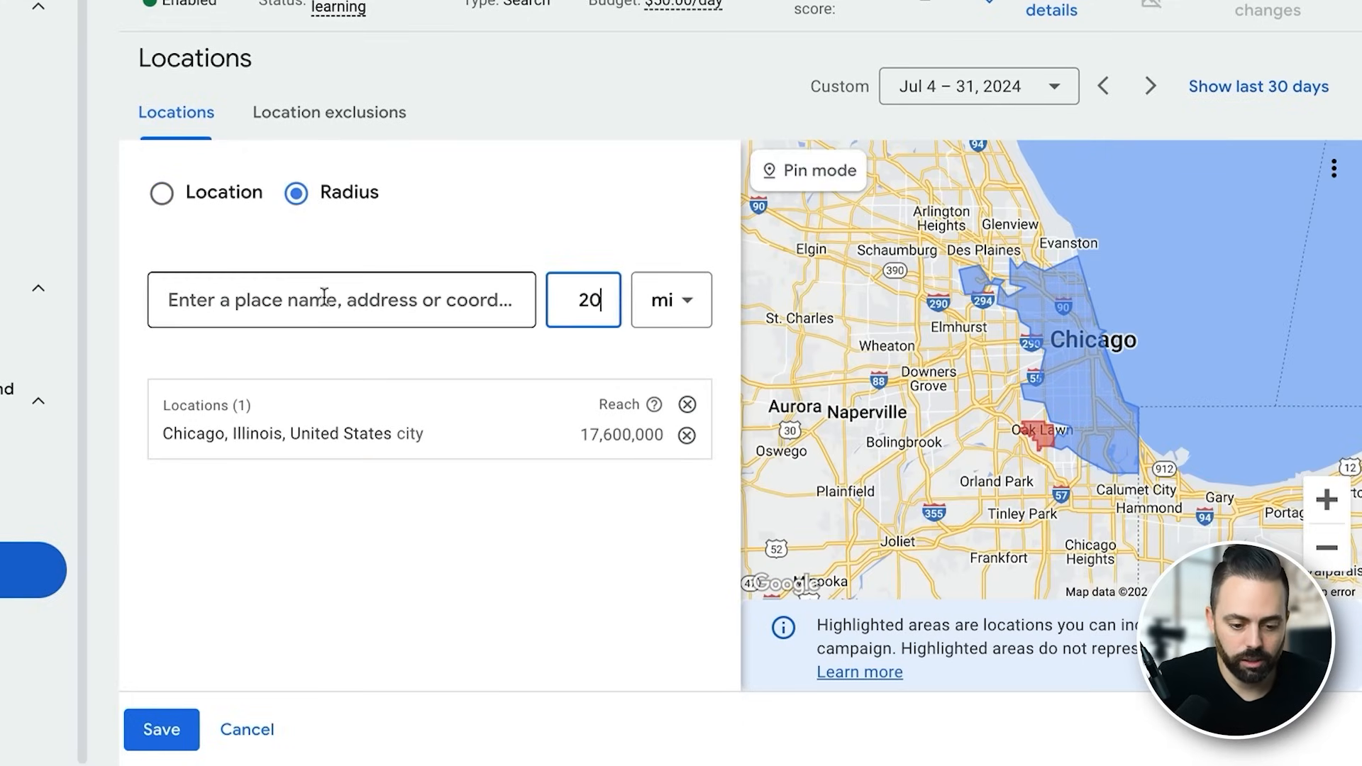
left_click(323, 297)
type("chi")
left_click(332, 392)
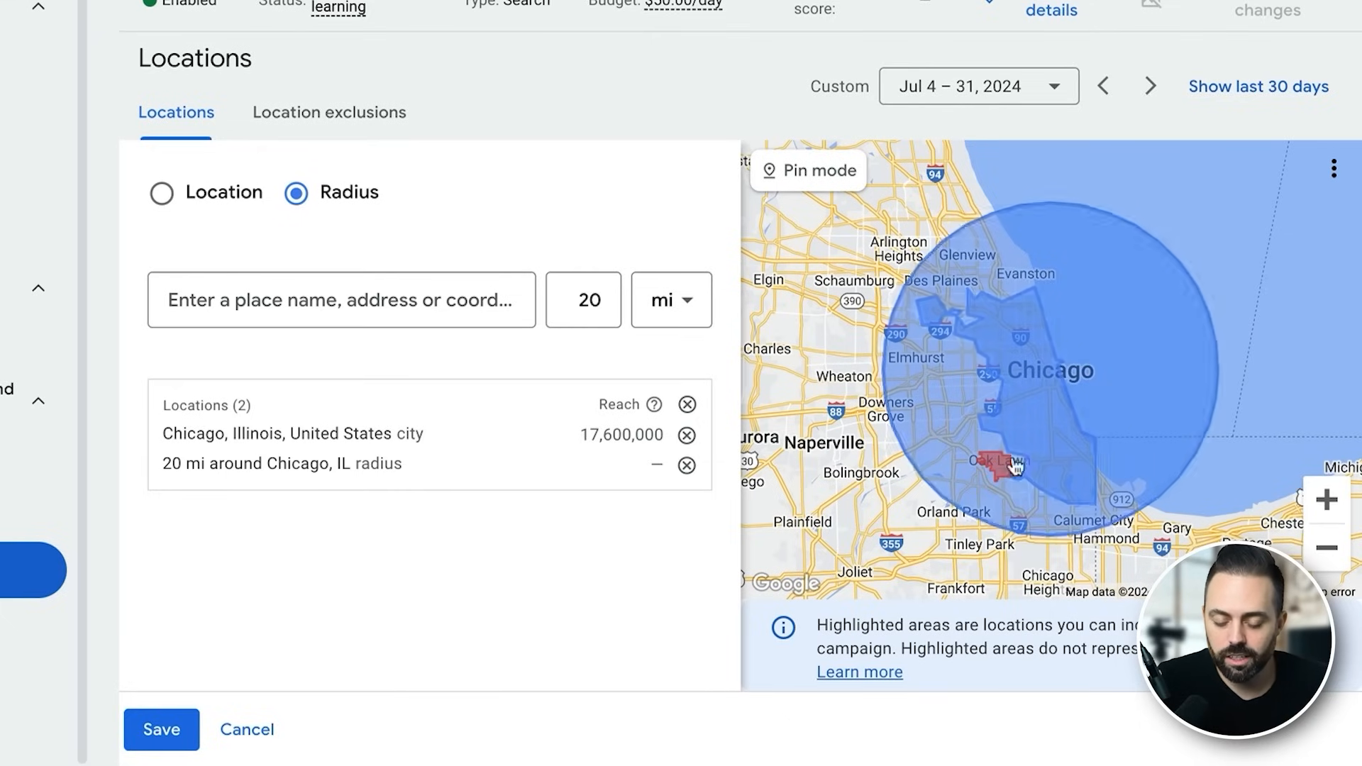
Search radius targets for postal code 59312 and include 20 mi around Shyshkivtsi, Chernivtsi Oblast, Ukraine.
left_click(380, 307)
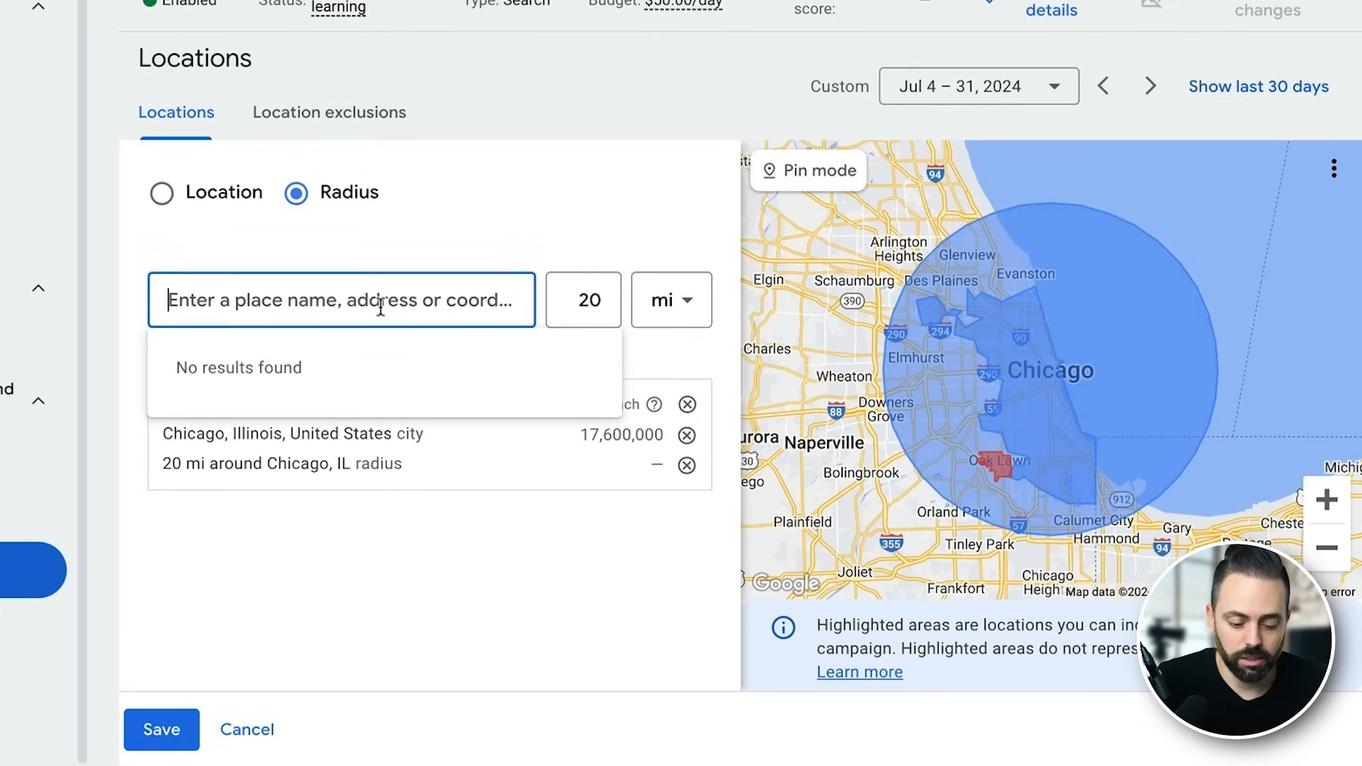
type("59")
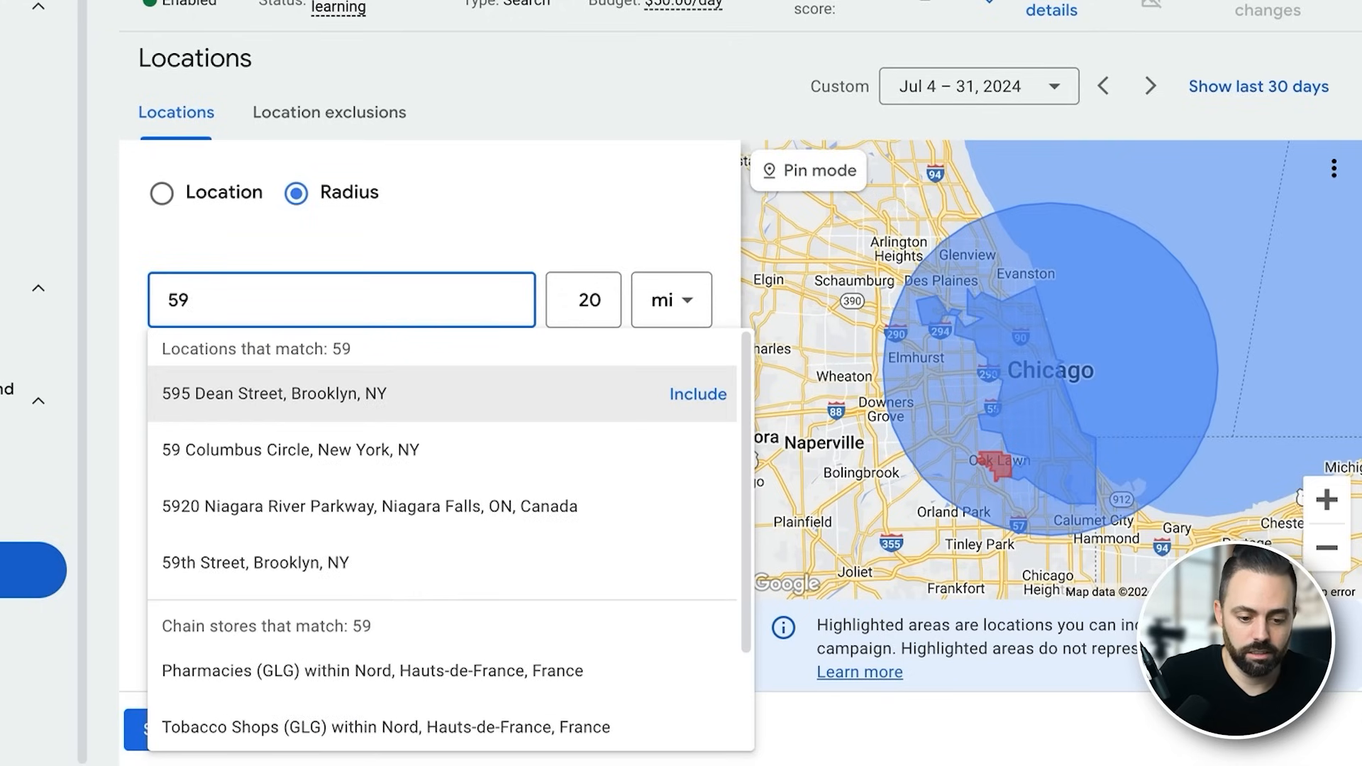
type("312")
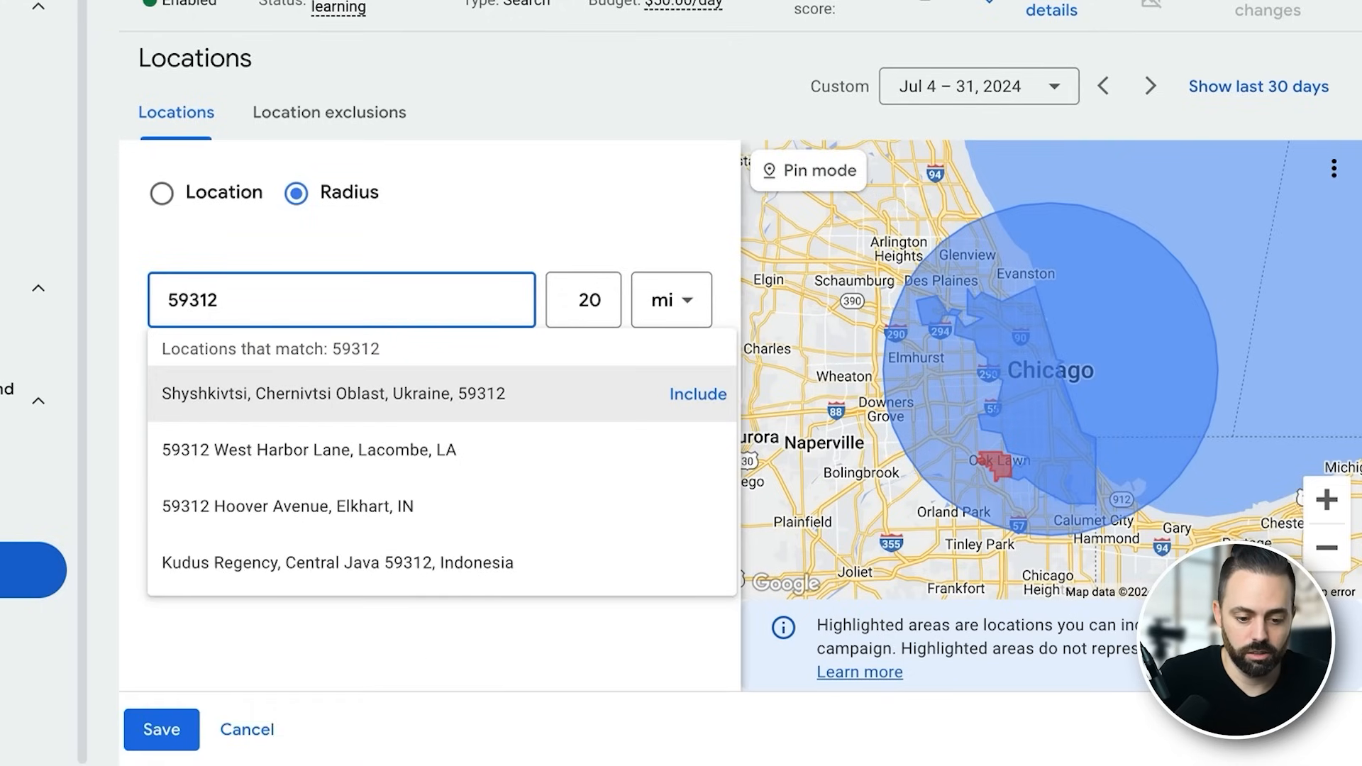
left_click(454, 393)
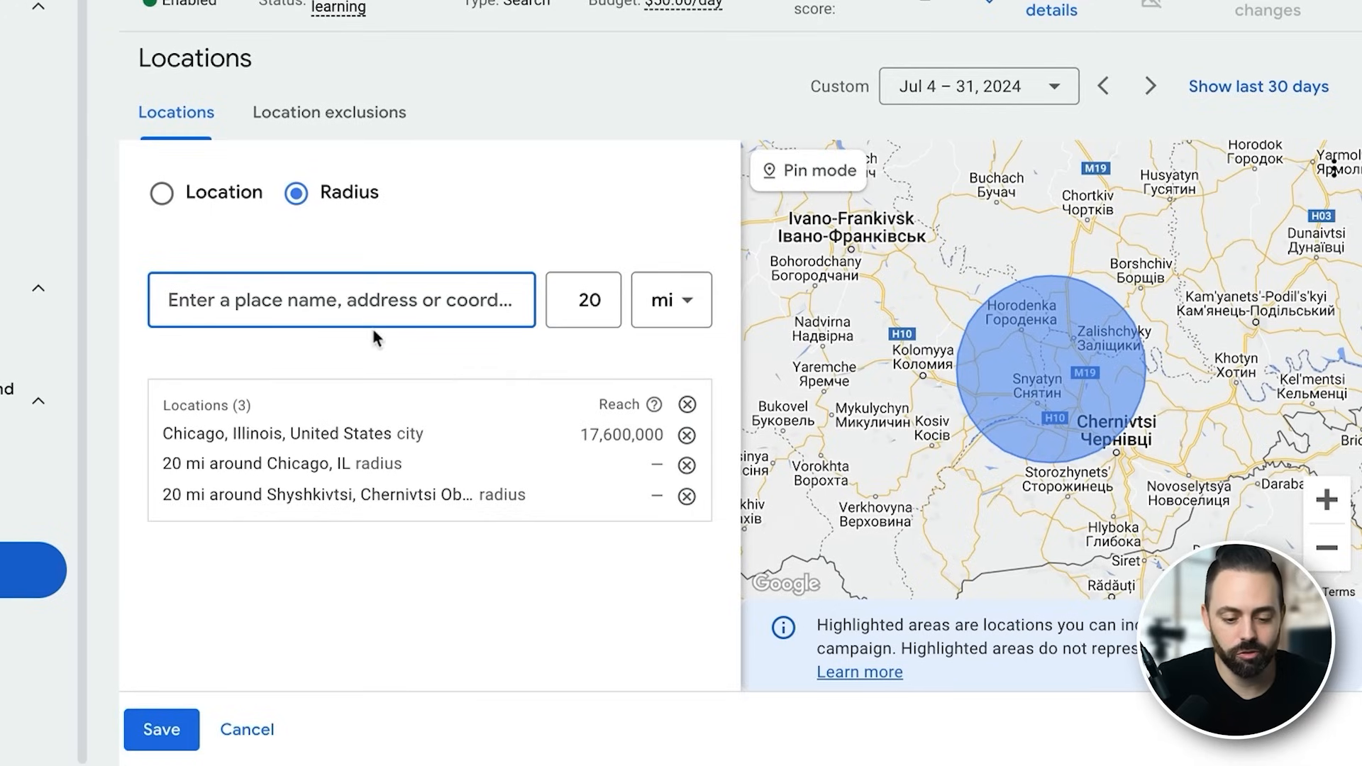
Remove all three location targets and include United States with a 20 mi radius instead.
left_click(686, 435)
left_click(686, 435)
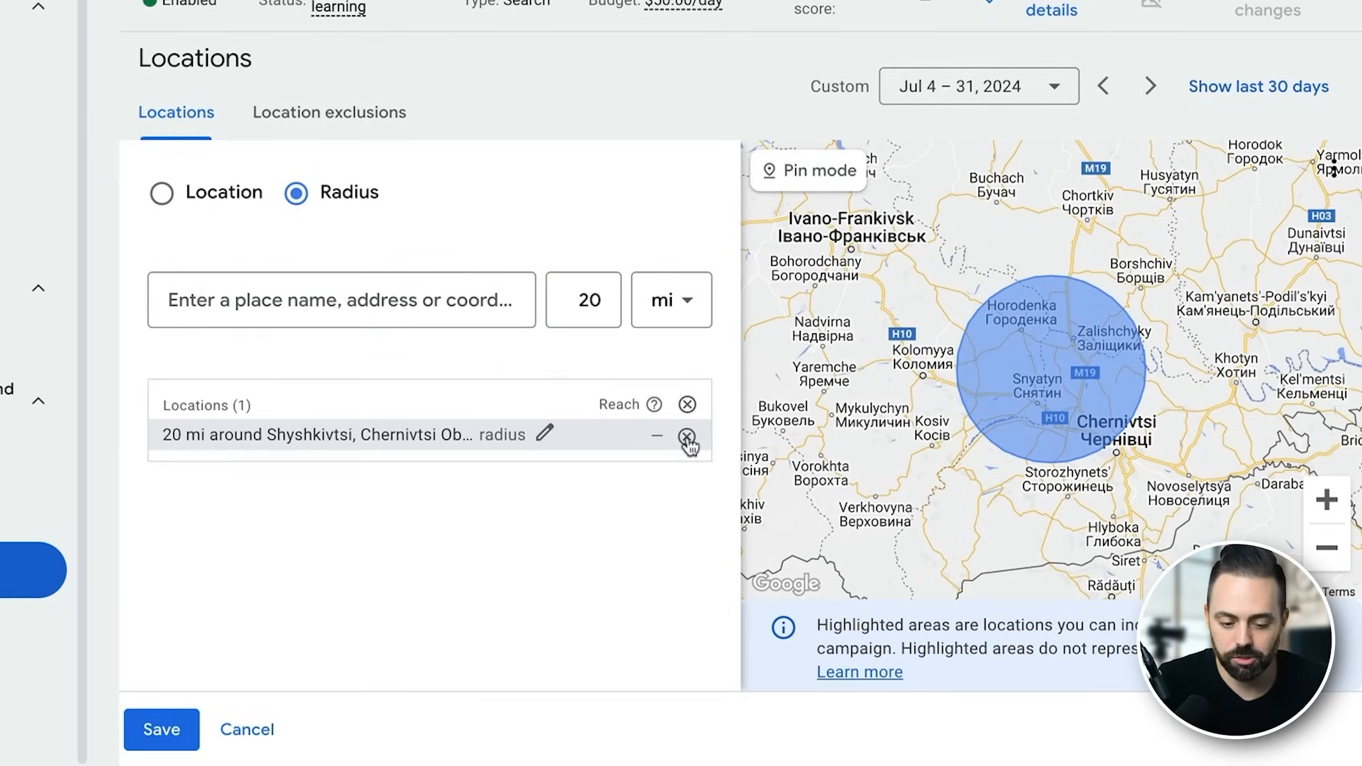
left_click(687, 435)
left_click(353, 296)
type("united")
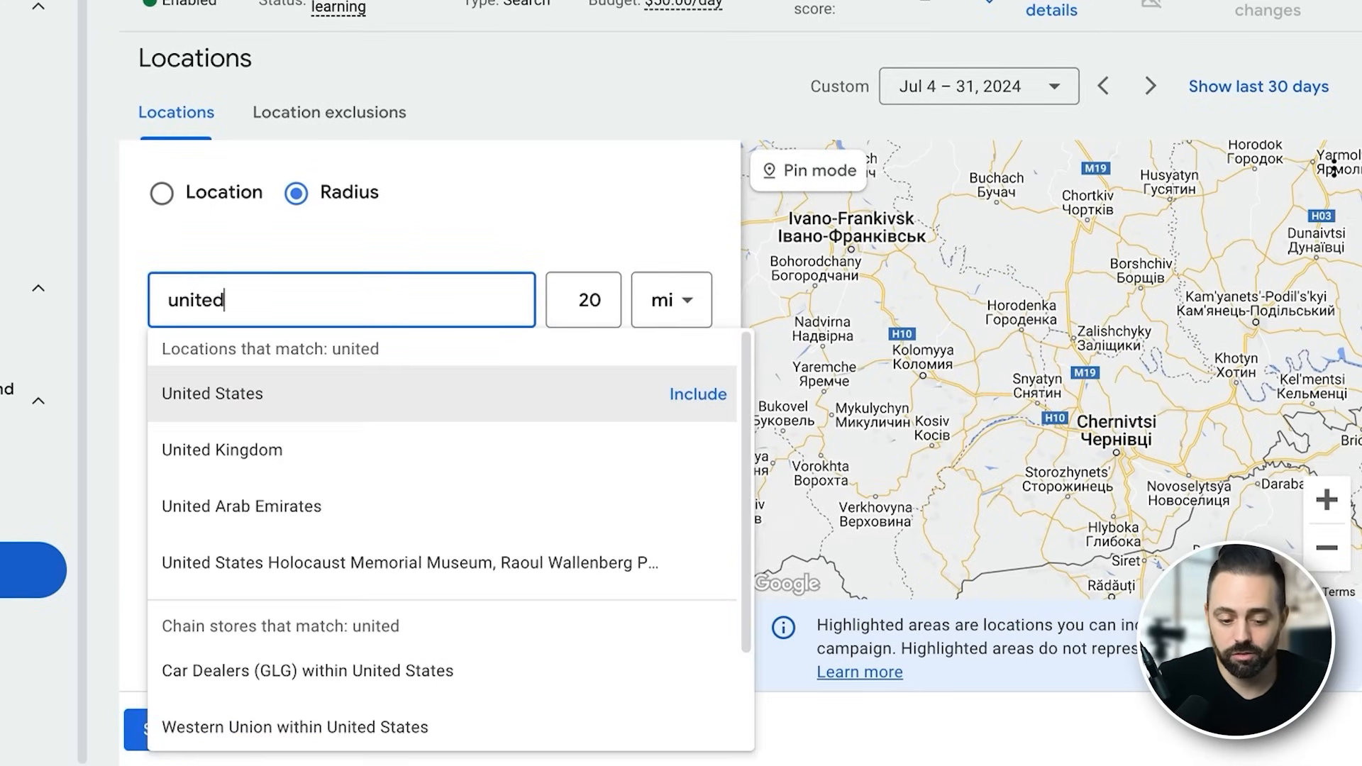
left_click(299, 398)
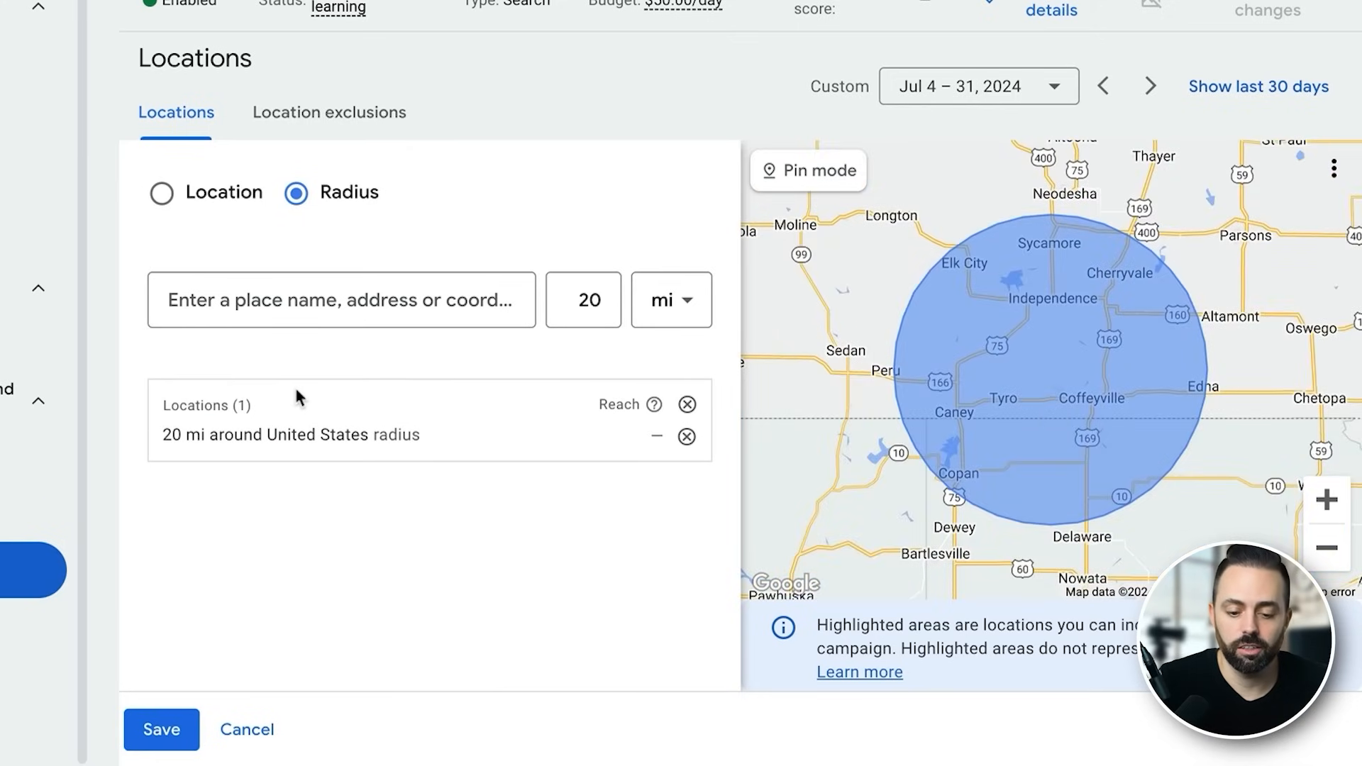
Switch targeting back to Location entry, then review the campaign's ad schedule and advanced bid adjustments.
left_click(163, 193)
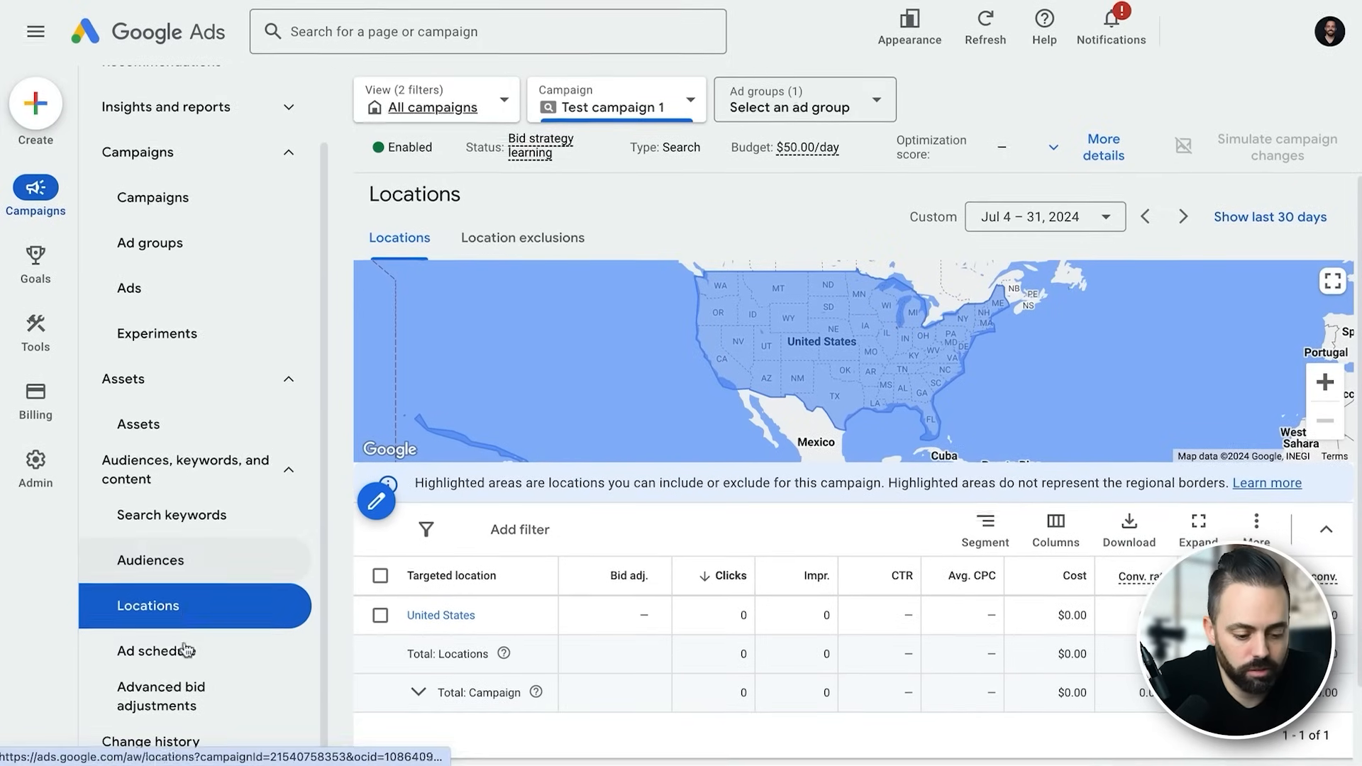
left_click(185, 669)
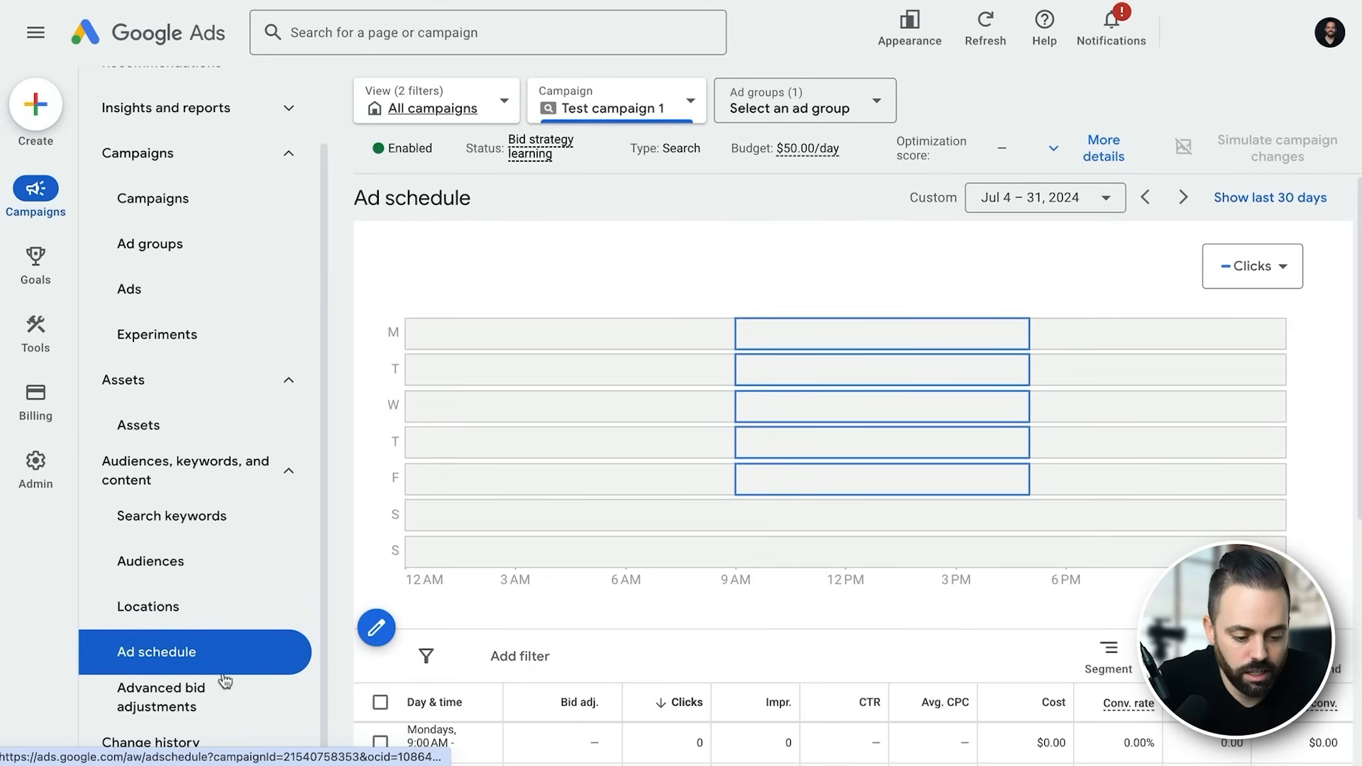
left_click(224, 681)
scroll(649, 506, "down", 1)
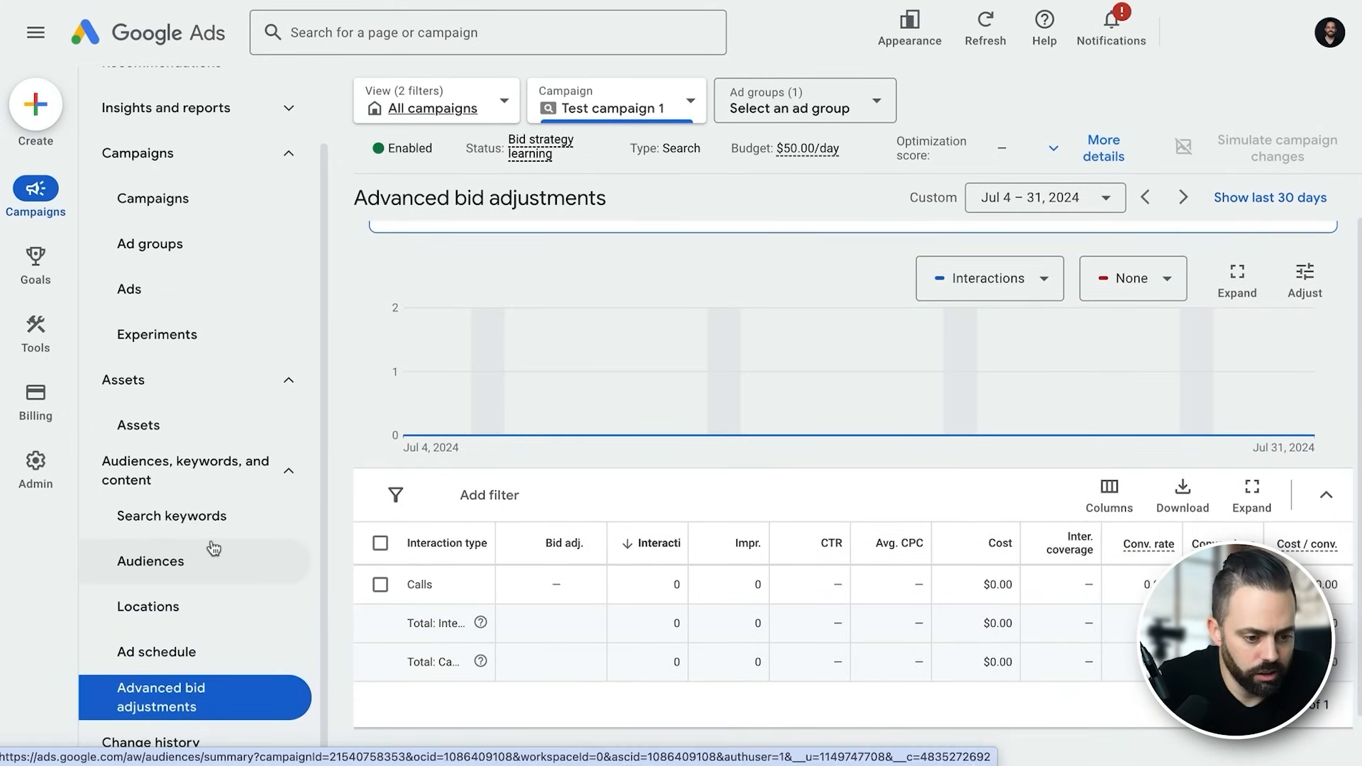
scroll(213, 433, "up", 1)
In the devices report of when and where ads showed, set a 90% bid decrease for mobile phones and save it.
left_click(274, 212)
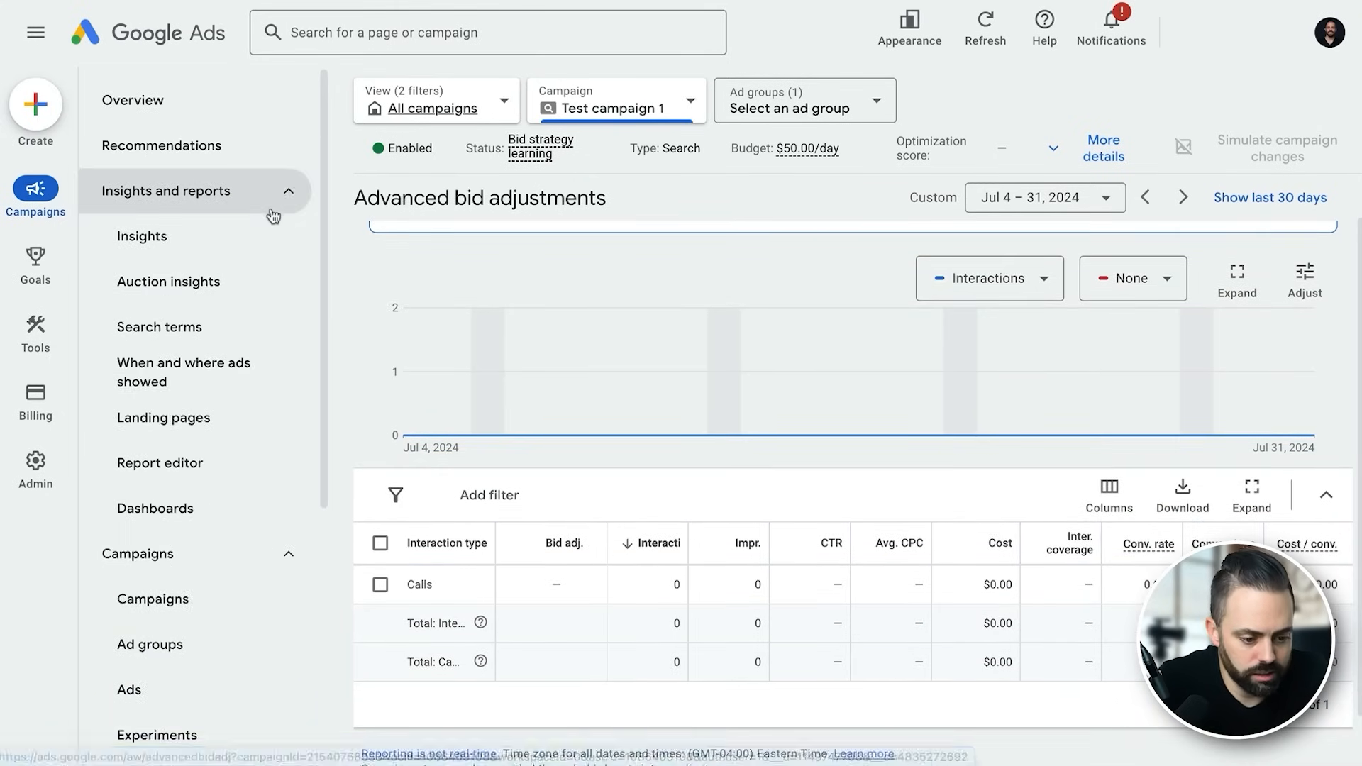
left_click(204, 383)
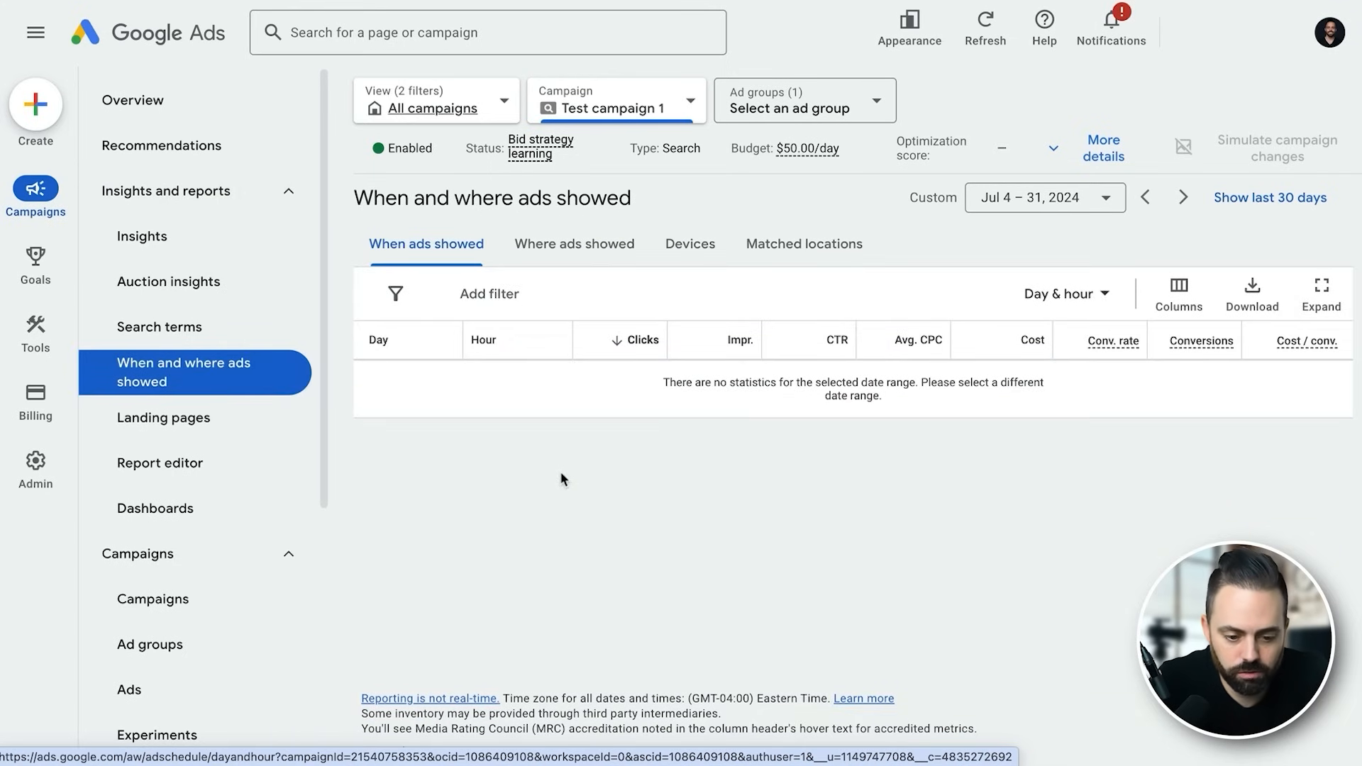
left_click(710, 258)
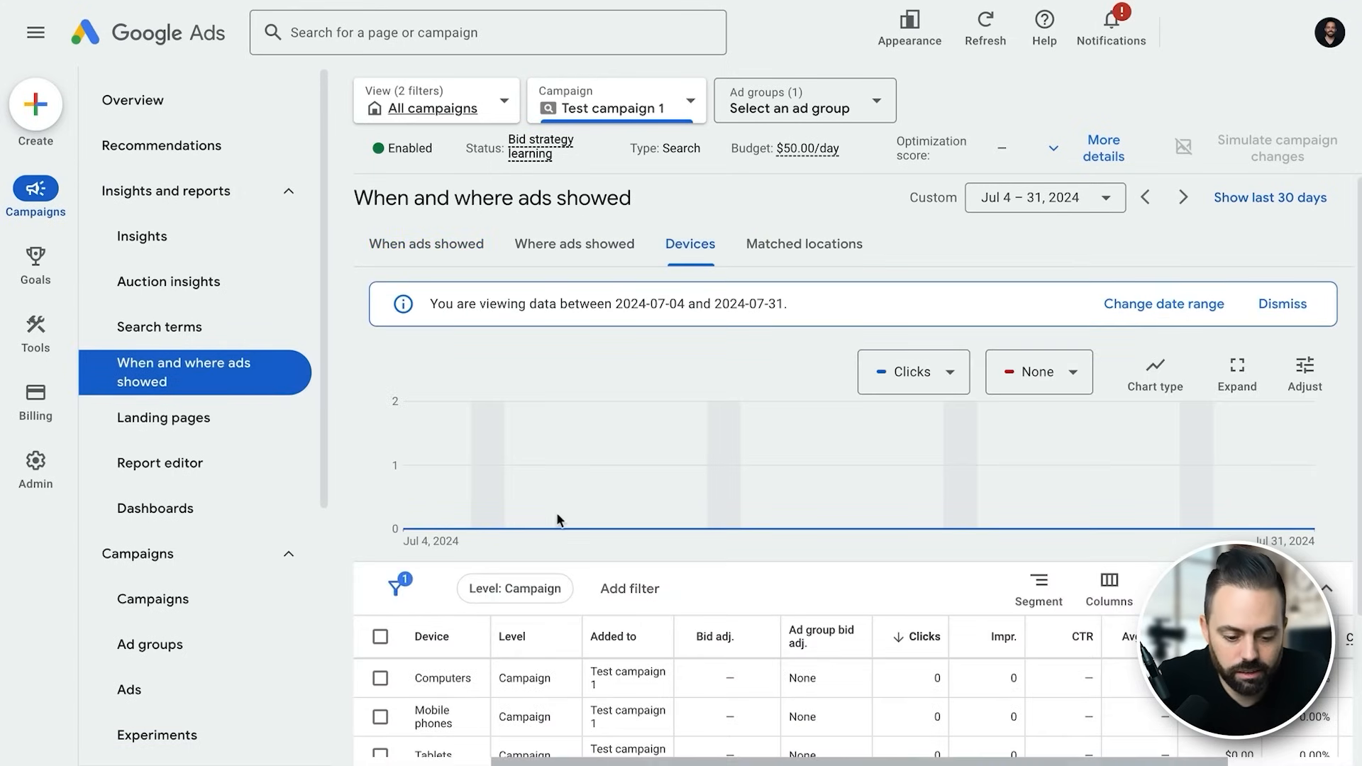
scroll(699, 529, "down", 3)
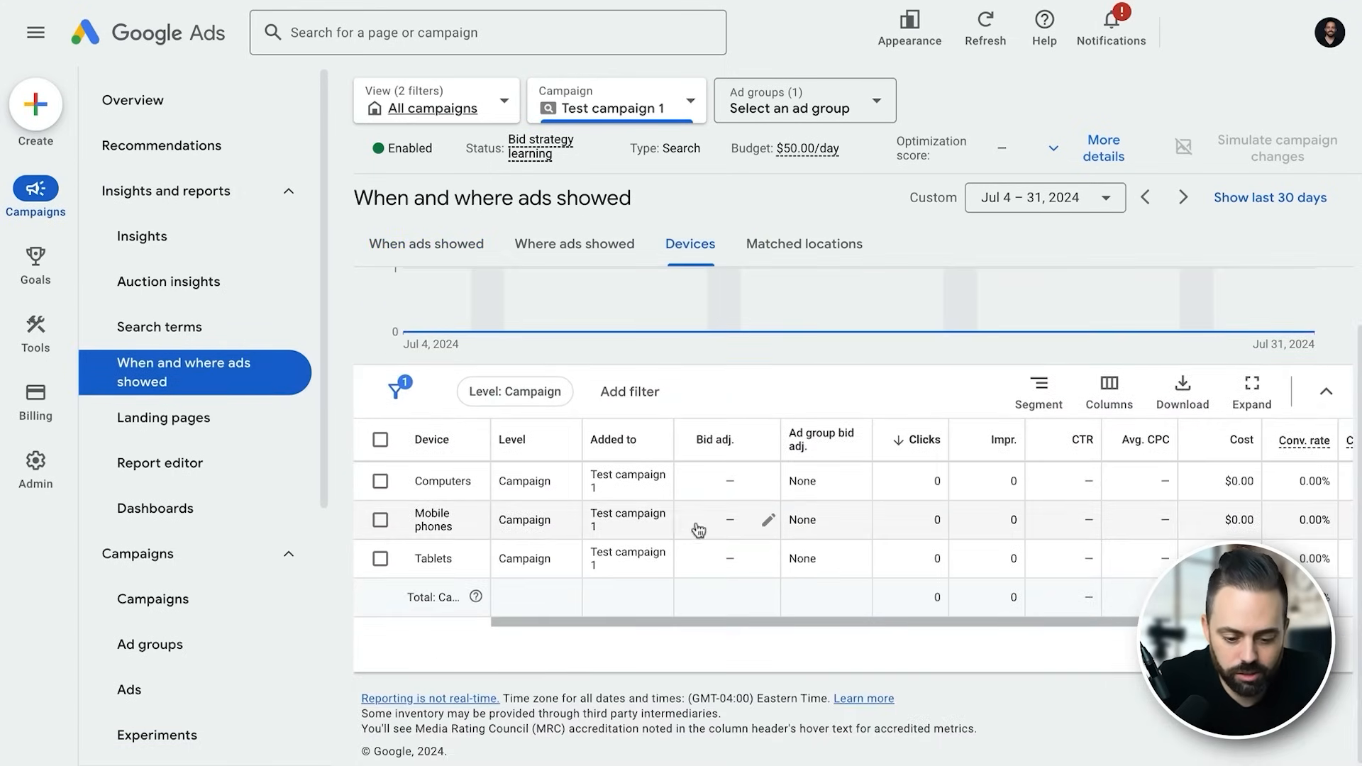
left_click(738, 533)
left_click(770, 577)
left_click(748, 636)
left_click(857, 580)
type("90")
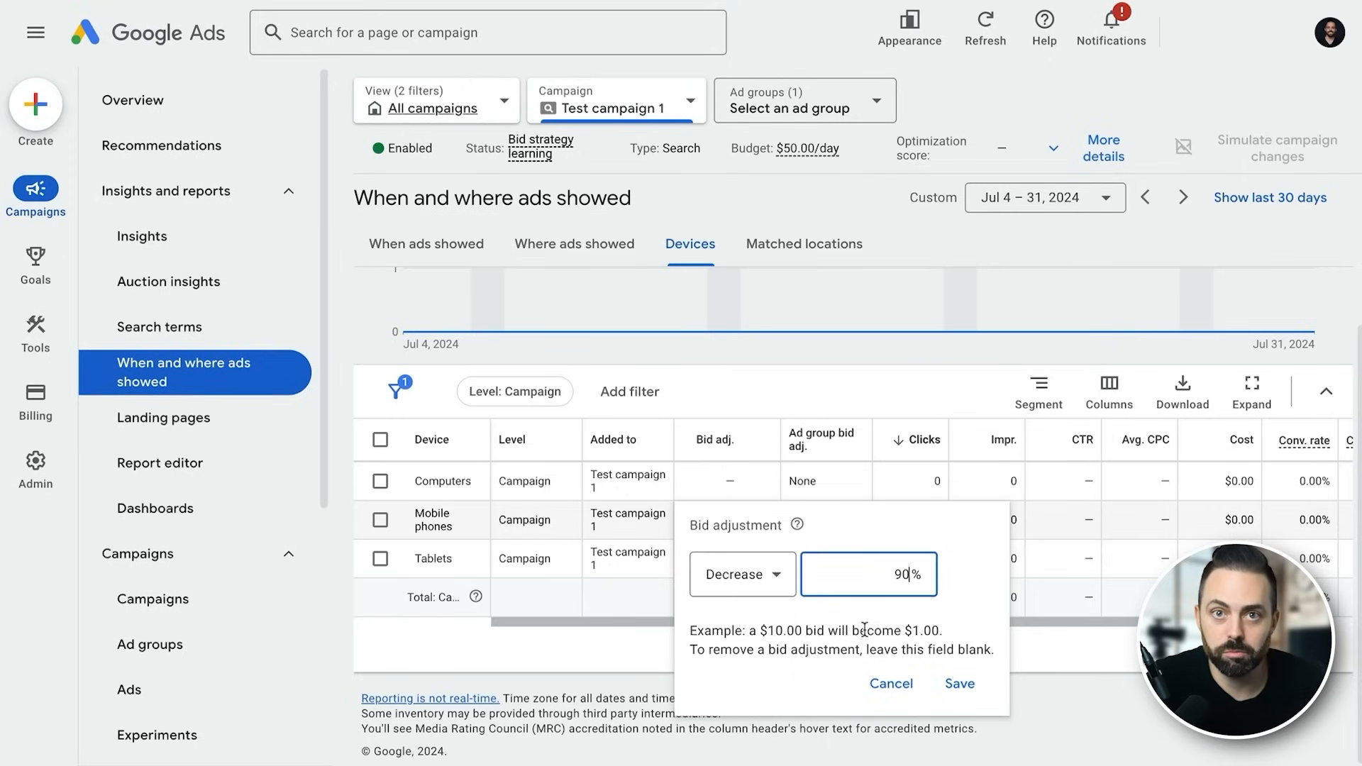
left_click(958, 685)
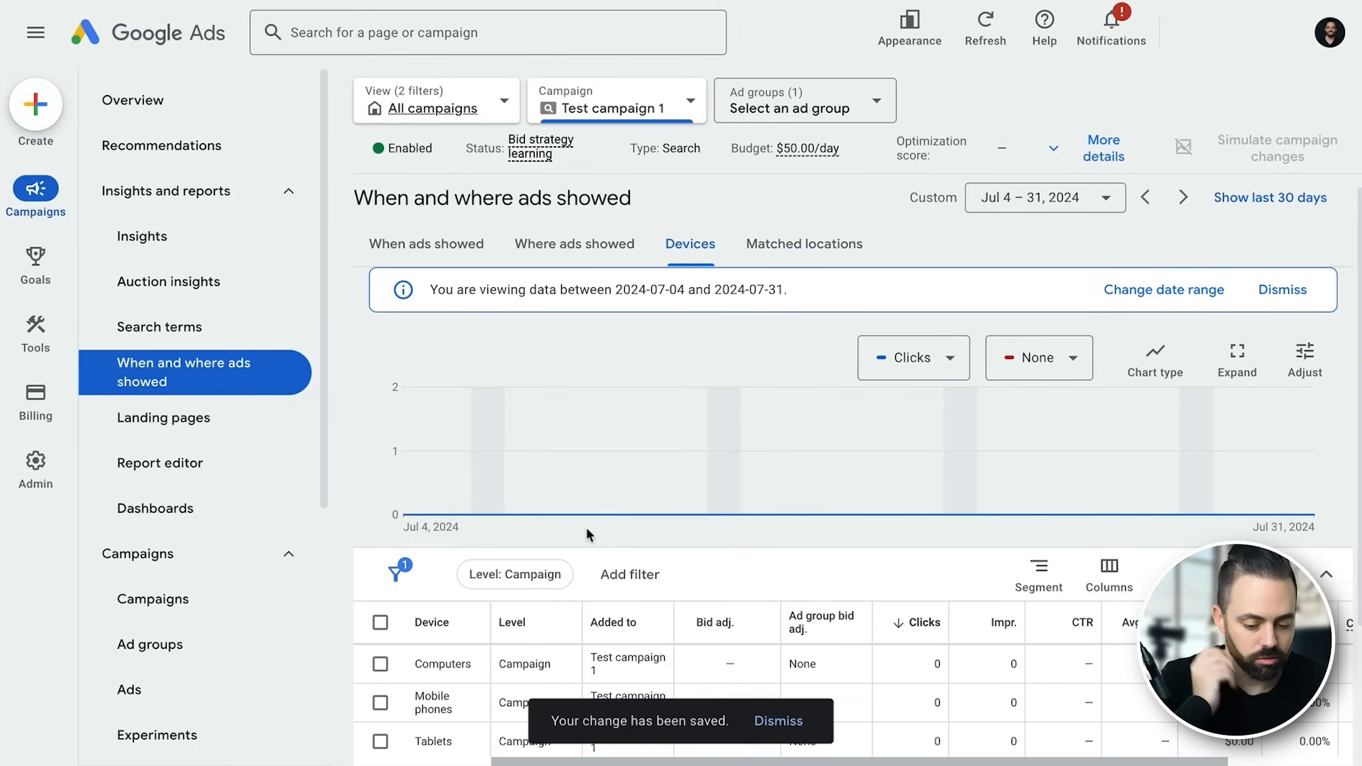
Set a 90% bid decrease for tablets in the same device report and save it.
scroll(586, 526, "down", 3)
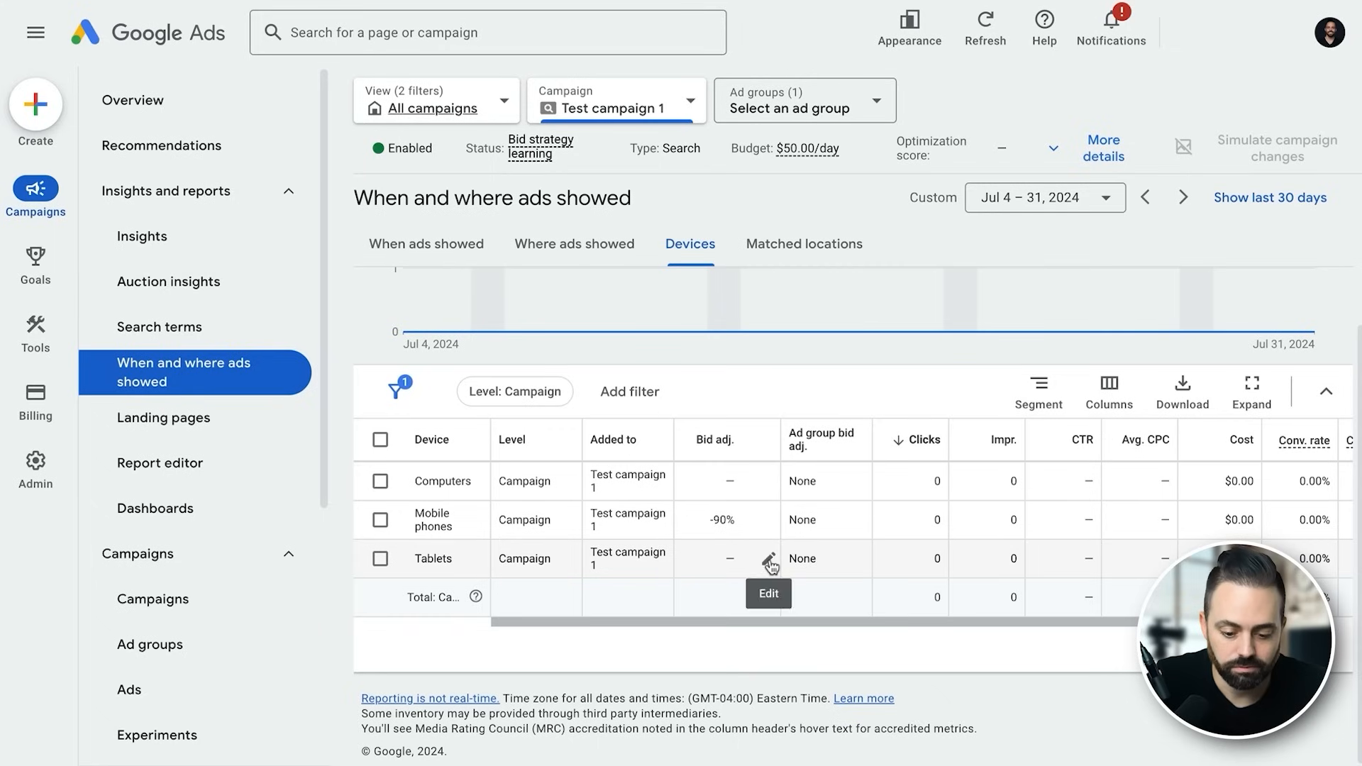
left_click(768, 559)
left_click(780, 617)
left_click(731, 673)
left_click(833, 610)
type("90")
left_click(959, 722)
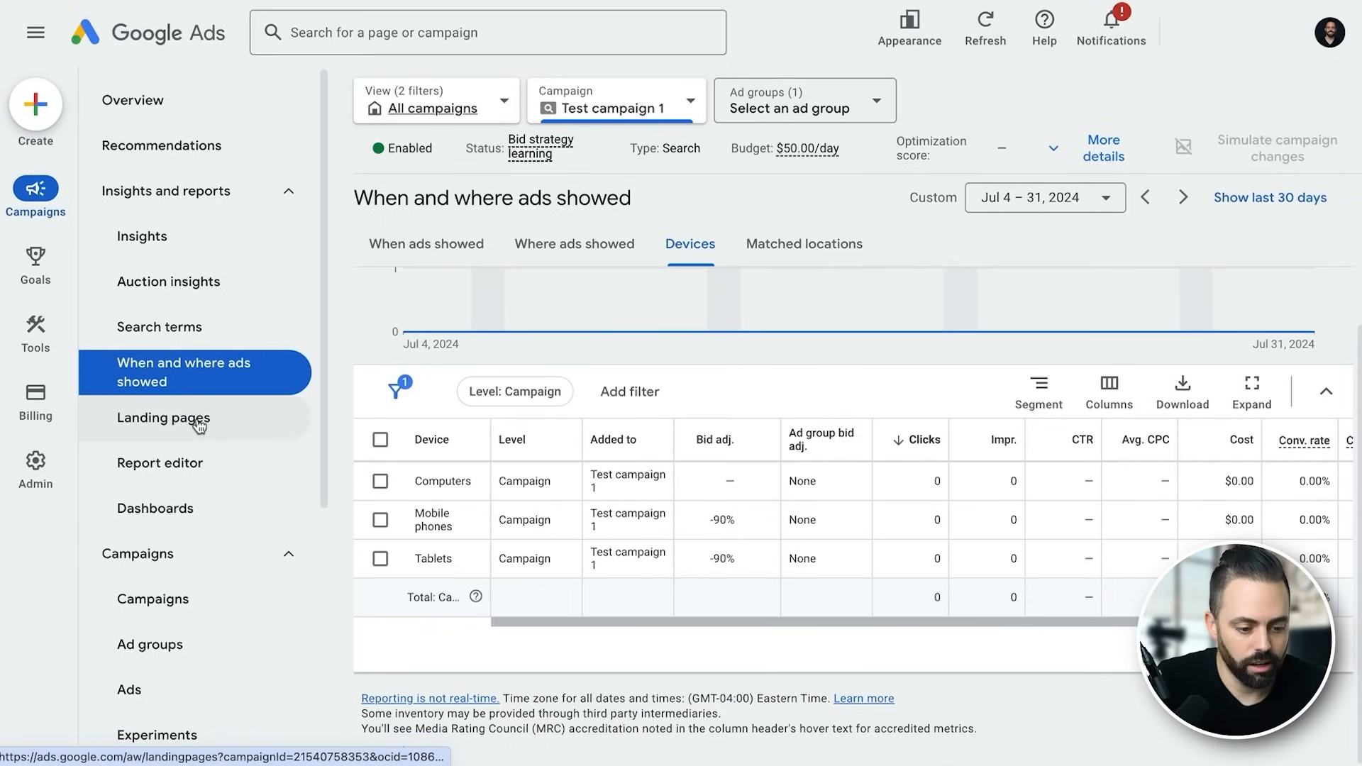
Review the campaign's auction insights and its performance insights.
left_click(207, 285)
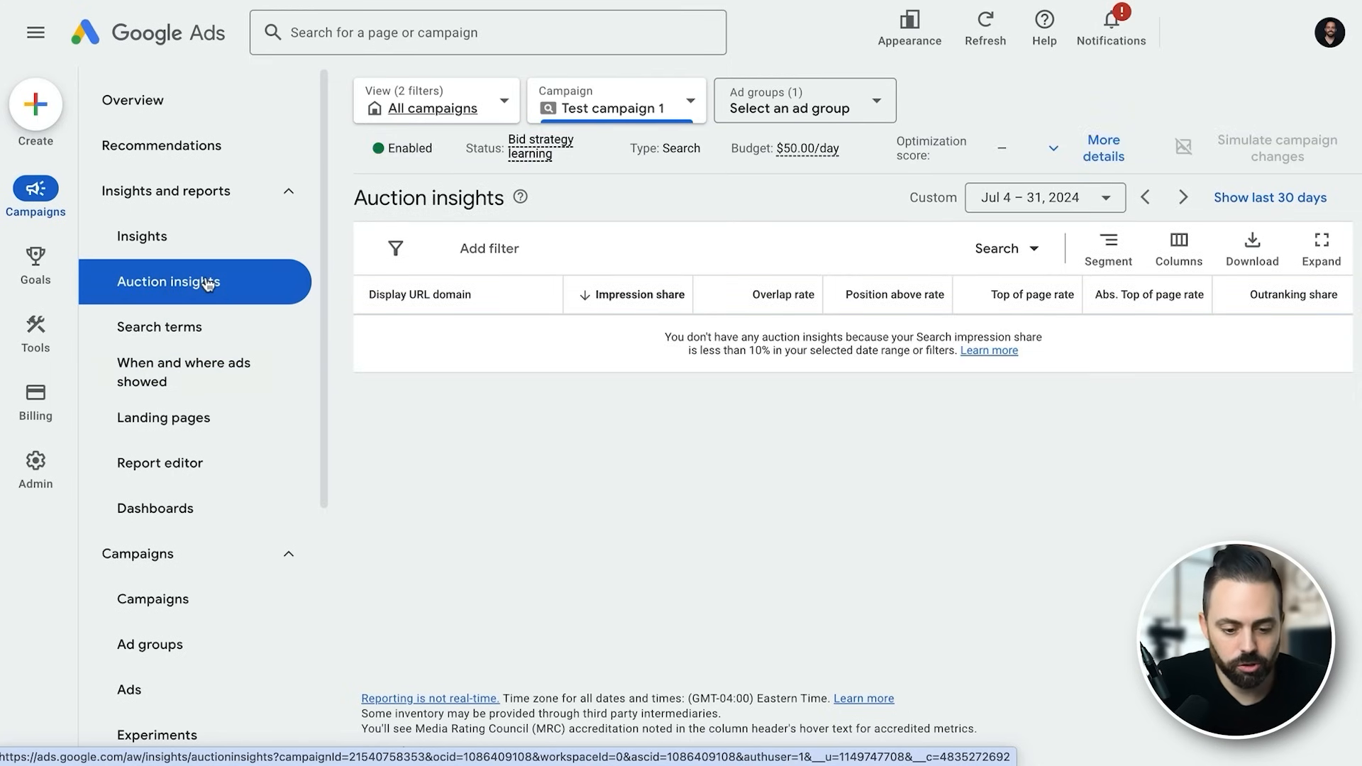
mouse_move(625, 301)
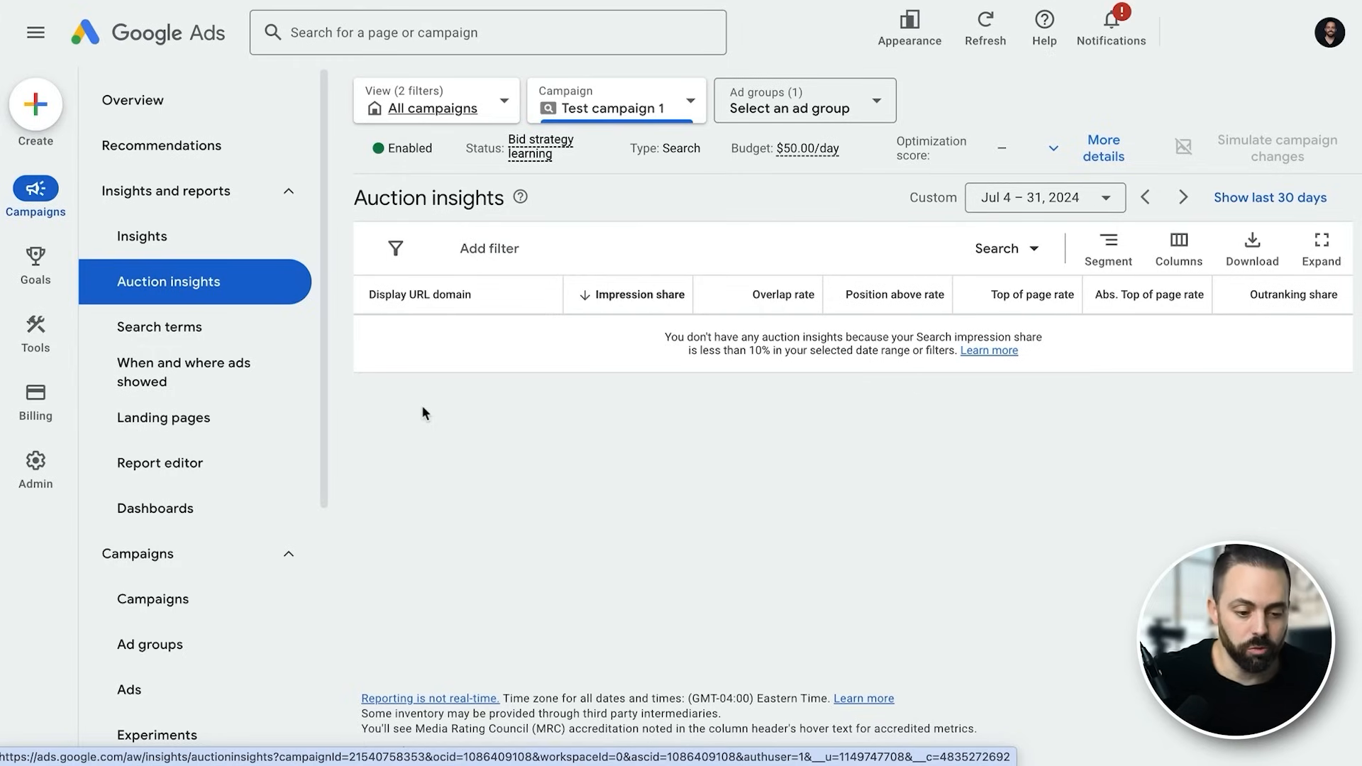
left_click(195, 256)
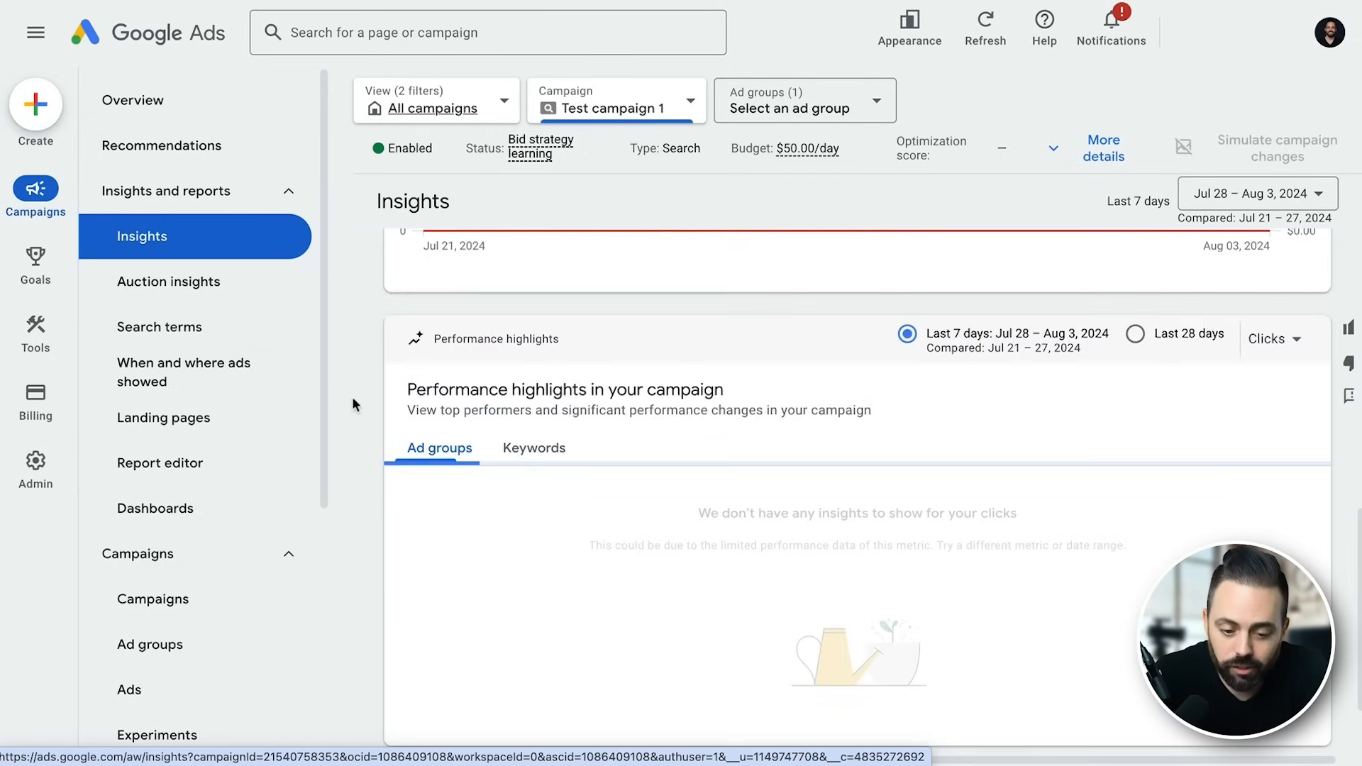
scroll(363, 441, "up", 6)
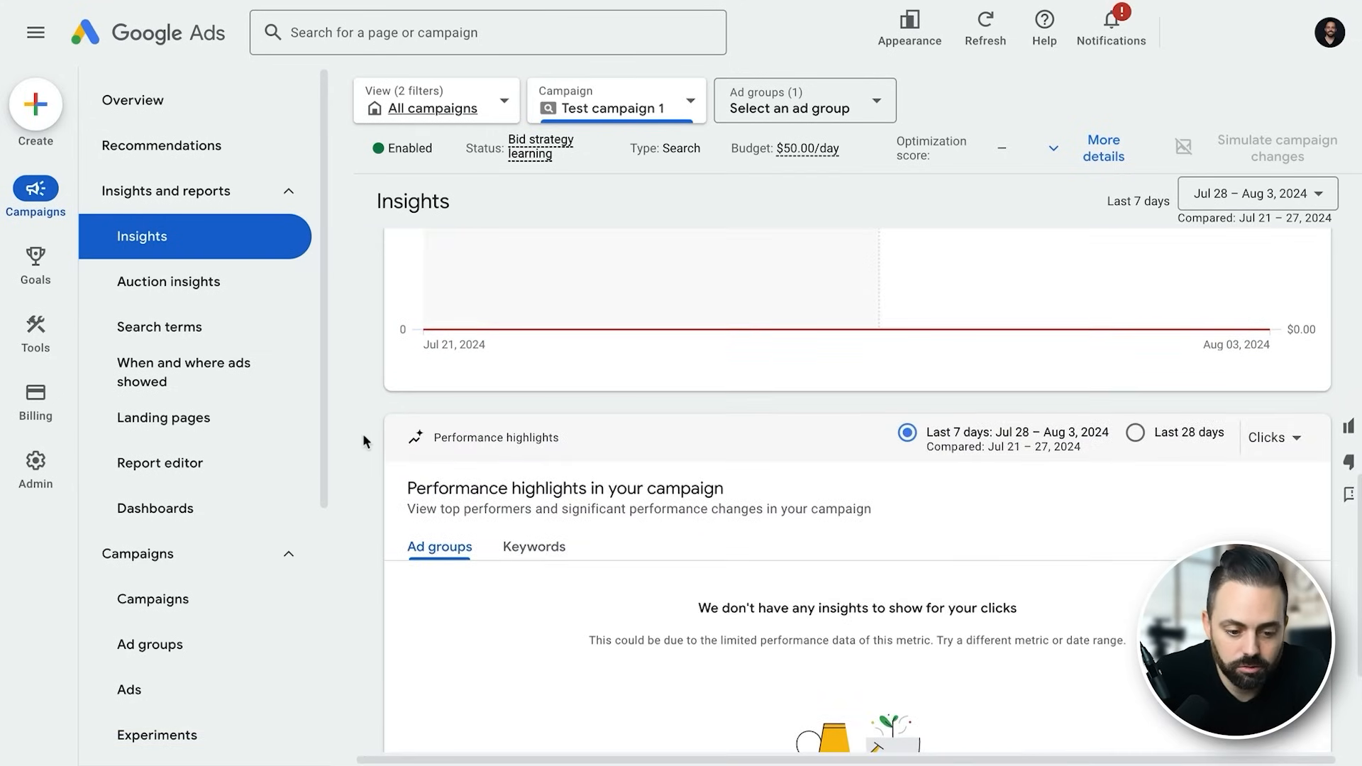
scroll(221, 441, "down", 1)
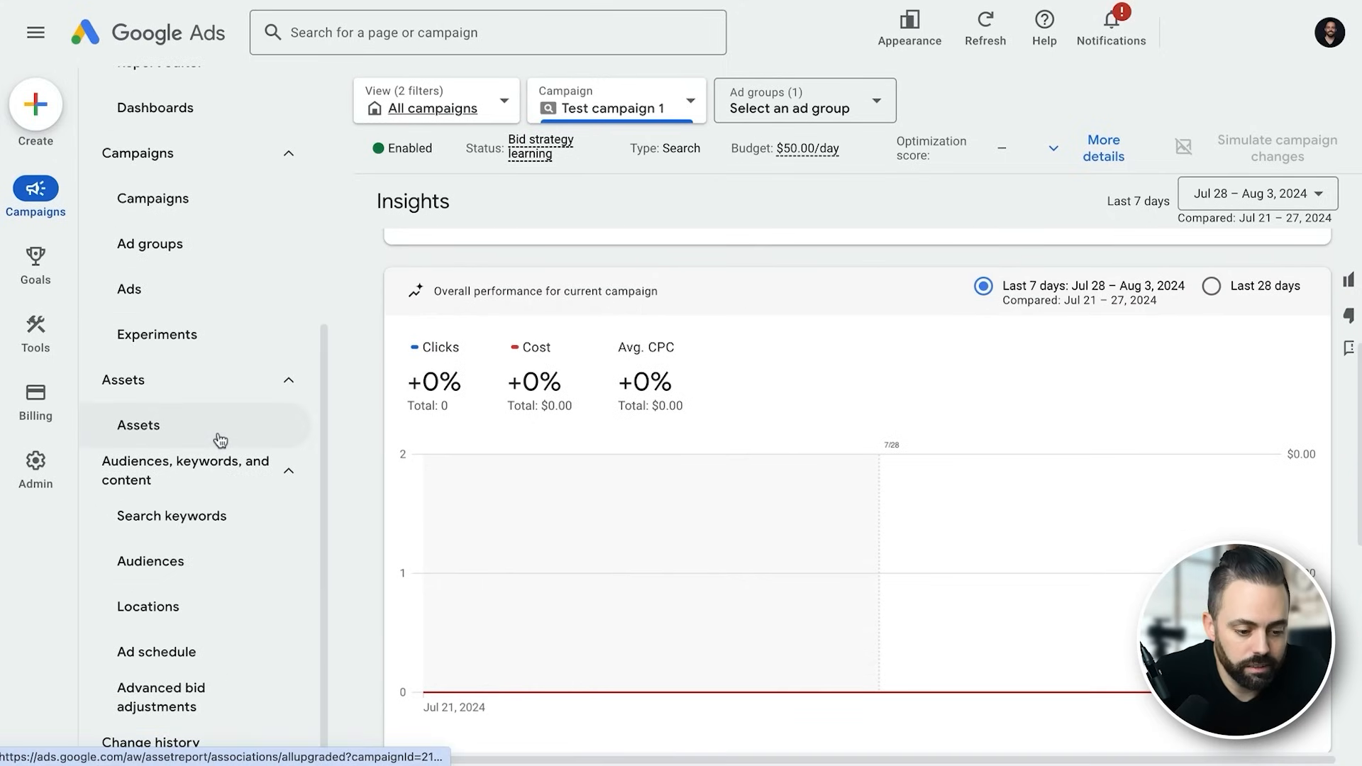
Open the form for adding keywords to the Online Course Platforms ad group and return to the search keywords list.
scroll(213, 412, "up", 1)
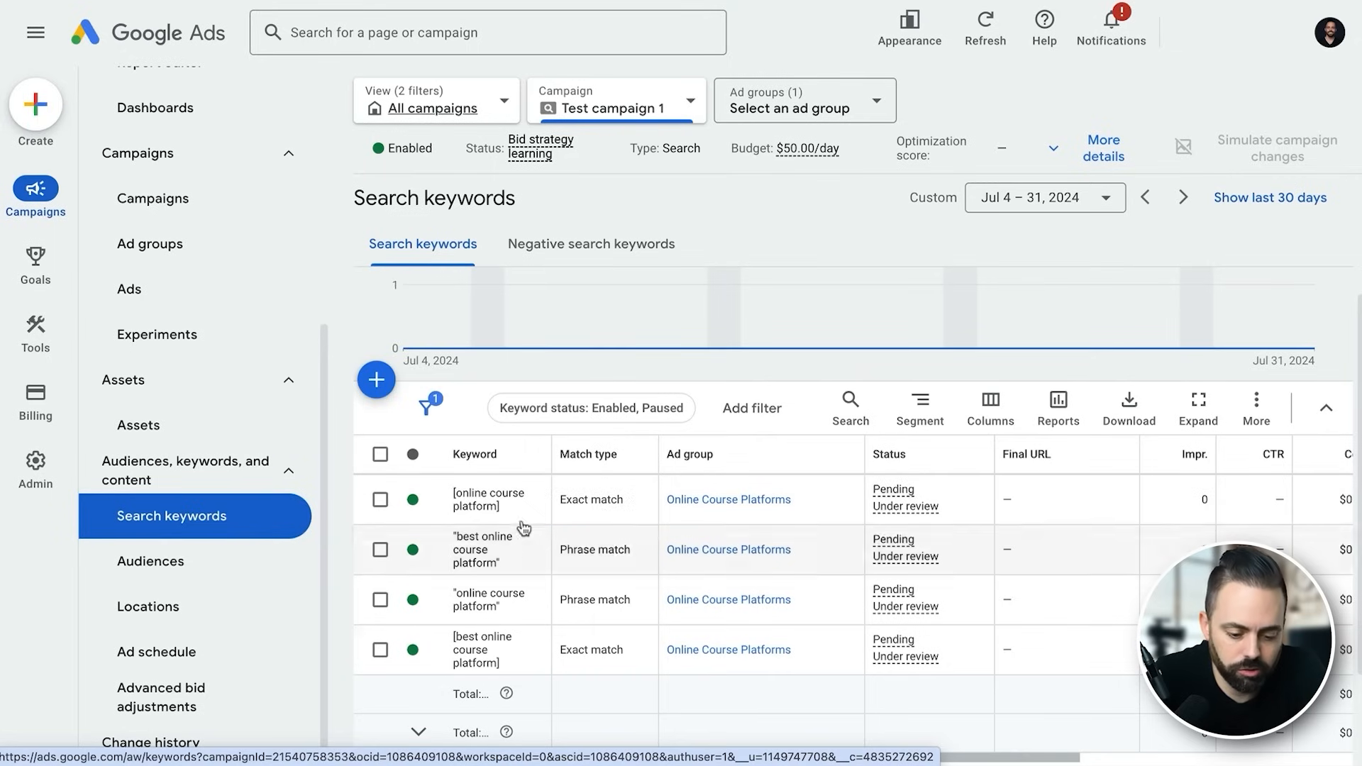
left_click(375, 383)
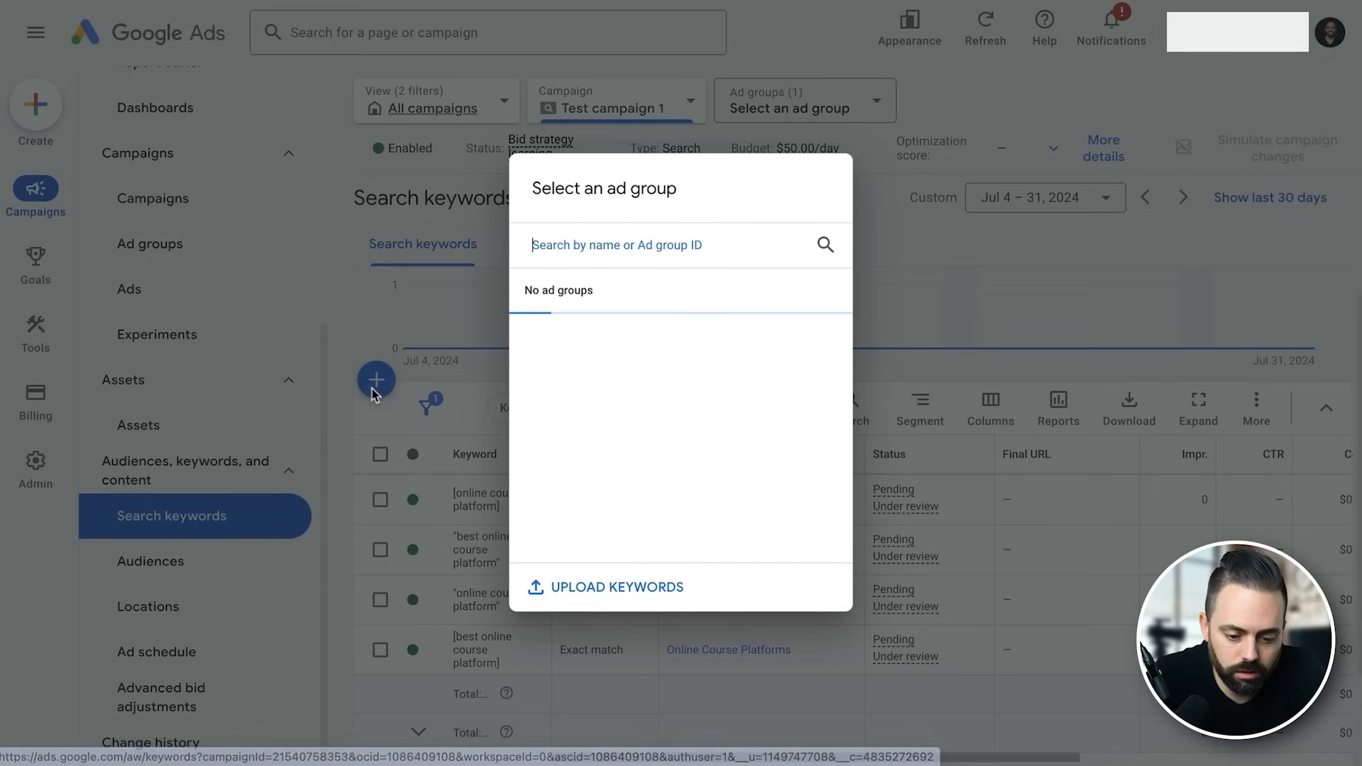
left_click(720, 339)
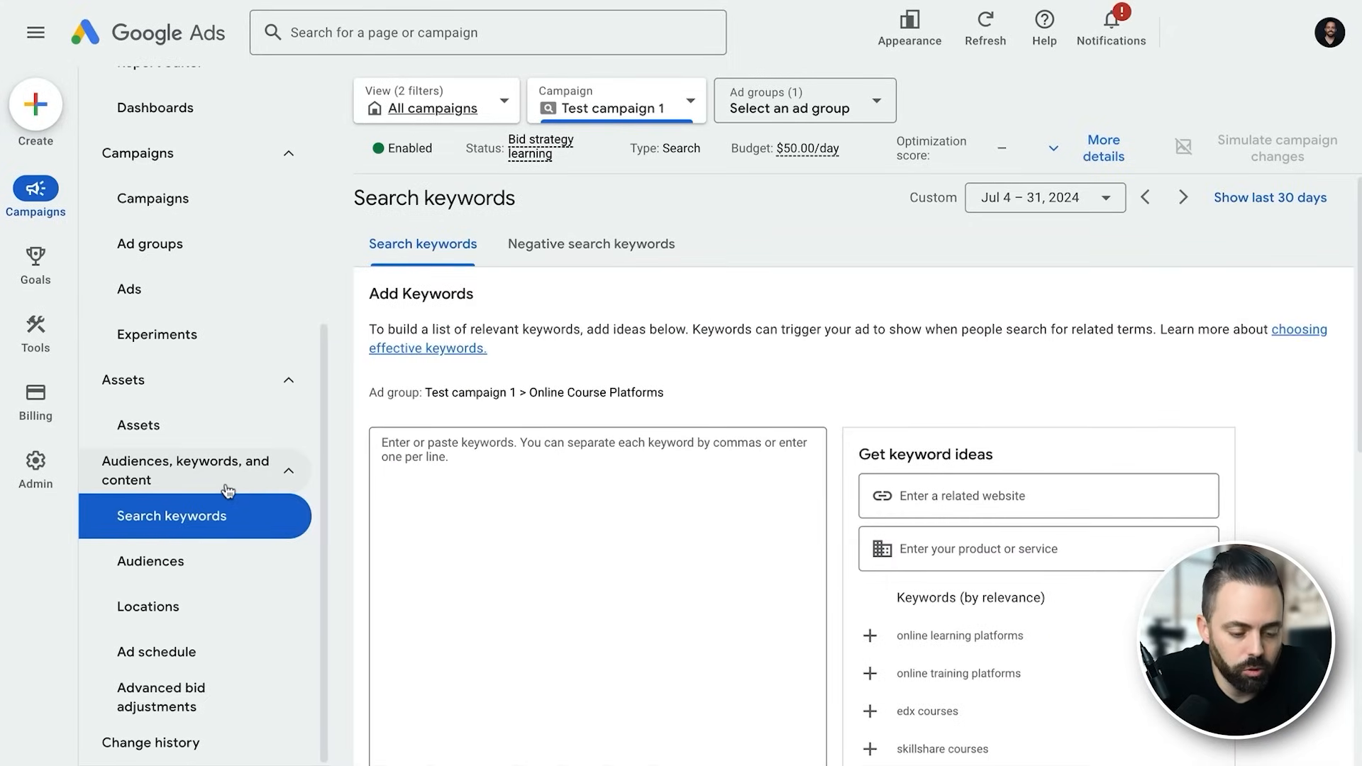
left_click(218, 555)
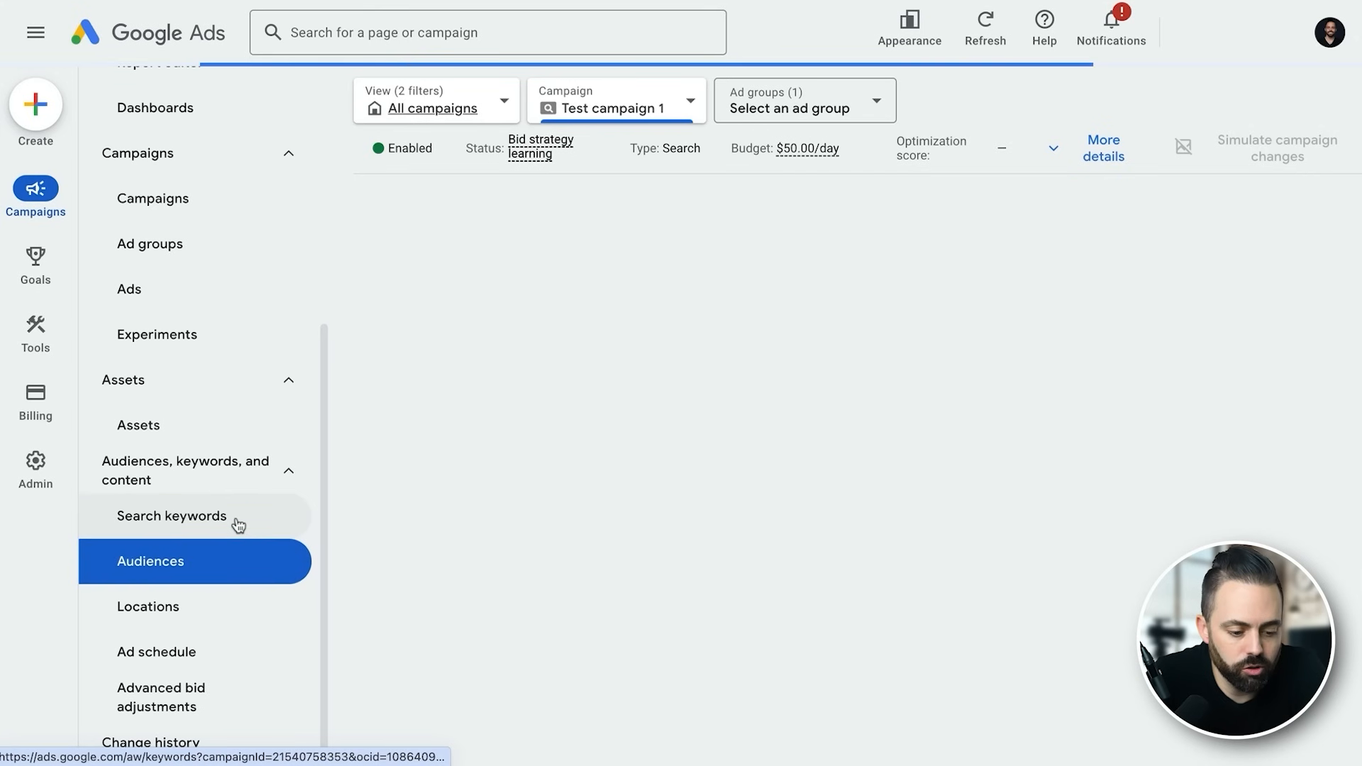
left_click(237, 522)
Open the campaign's search terms report.
scroll(248, 475, "up", 4)
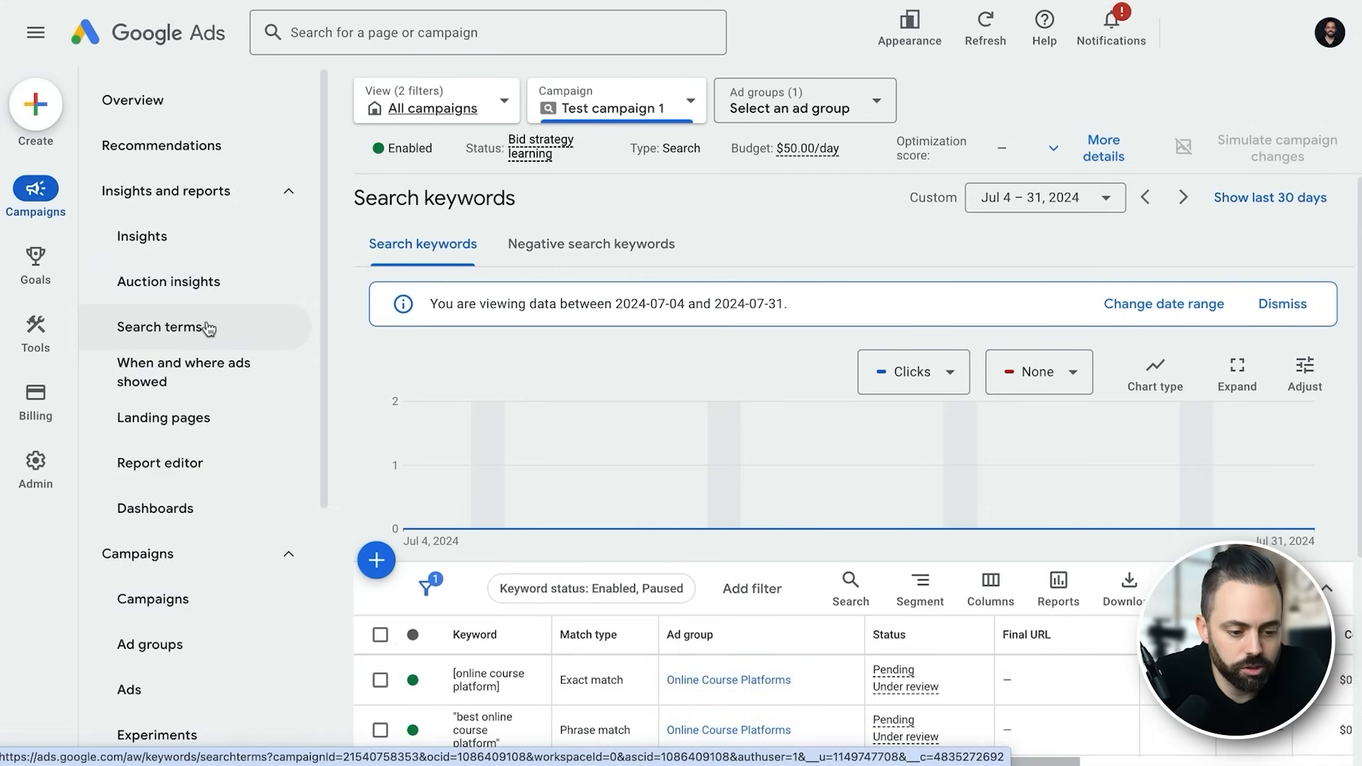
left_click(200, 327)
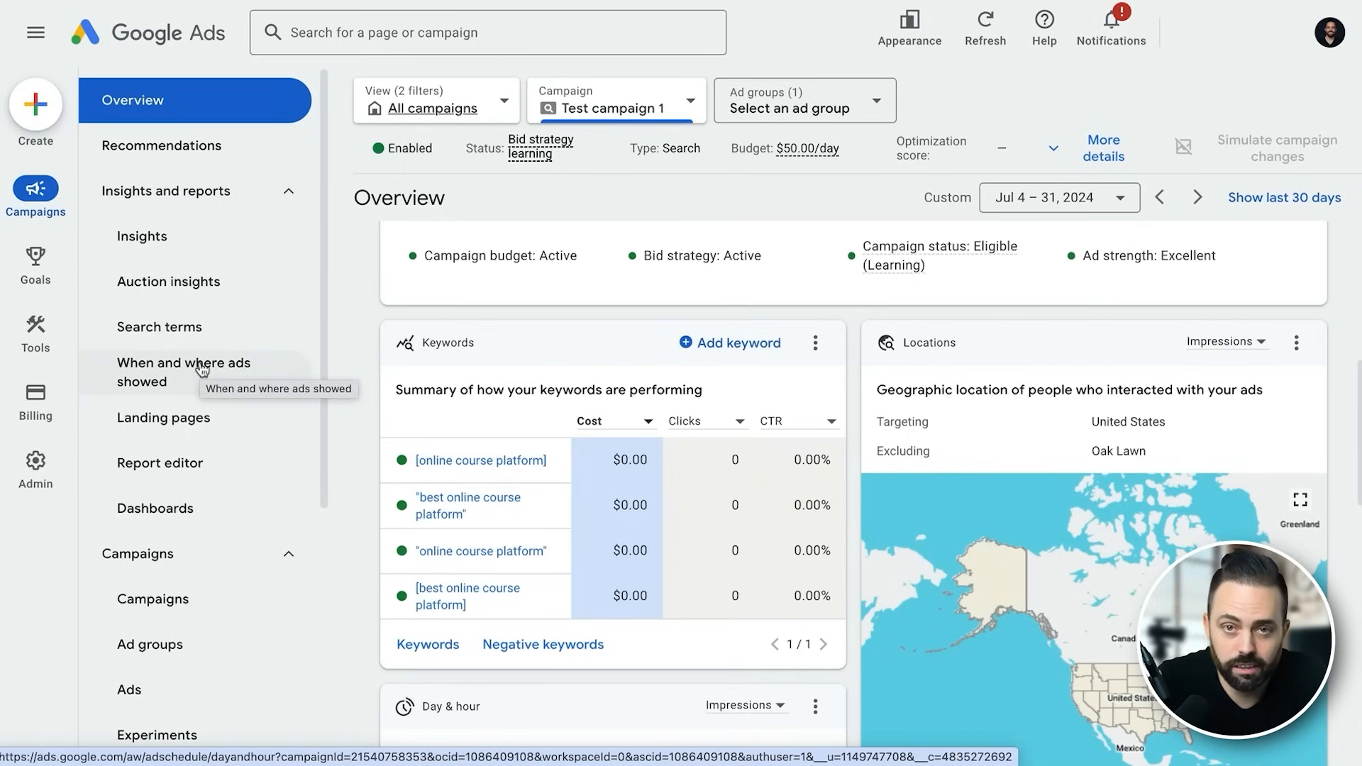
mouse_move(35, 337)
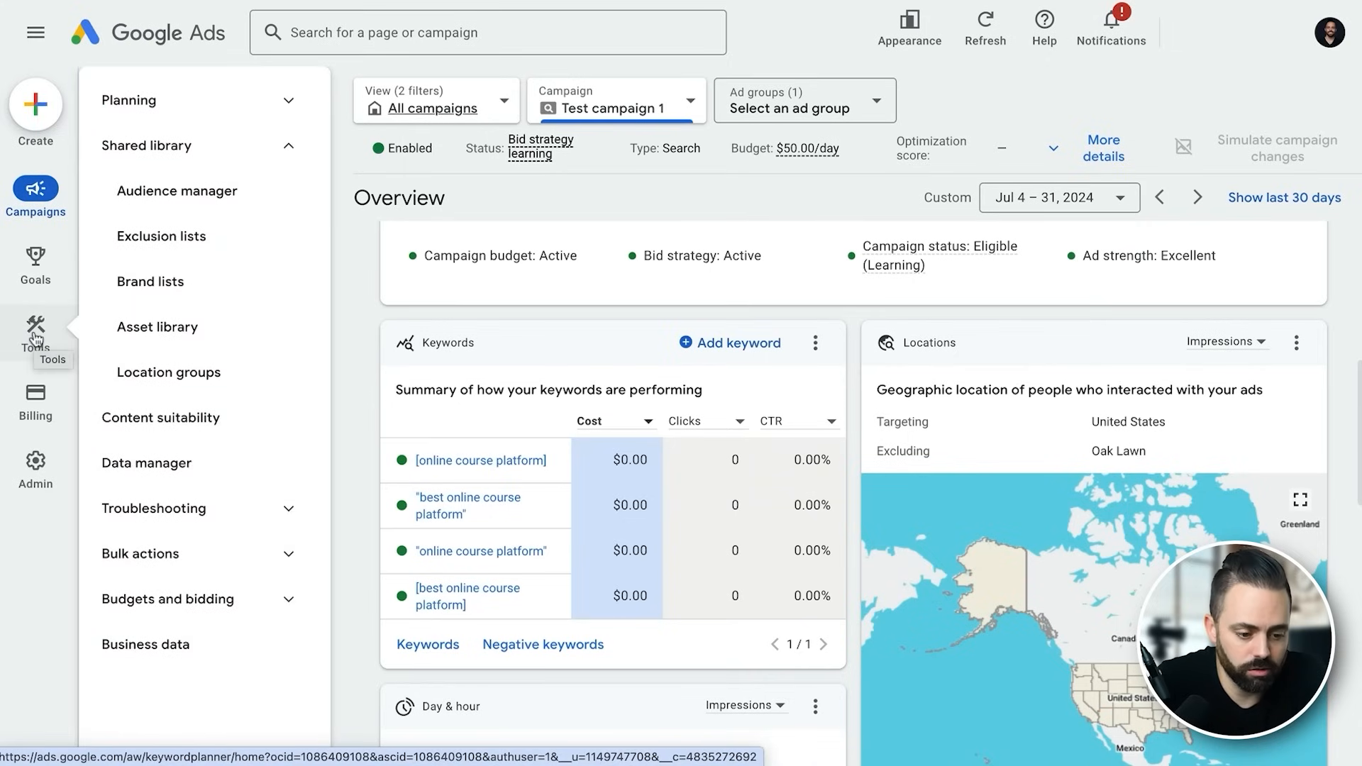
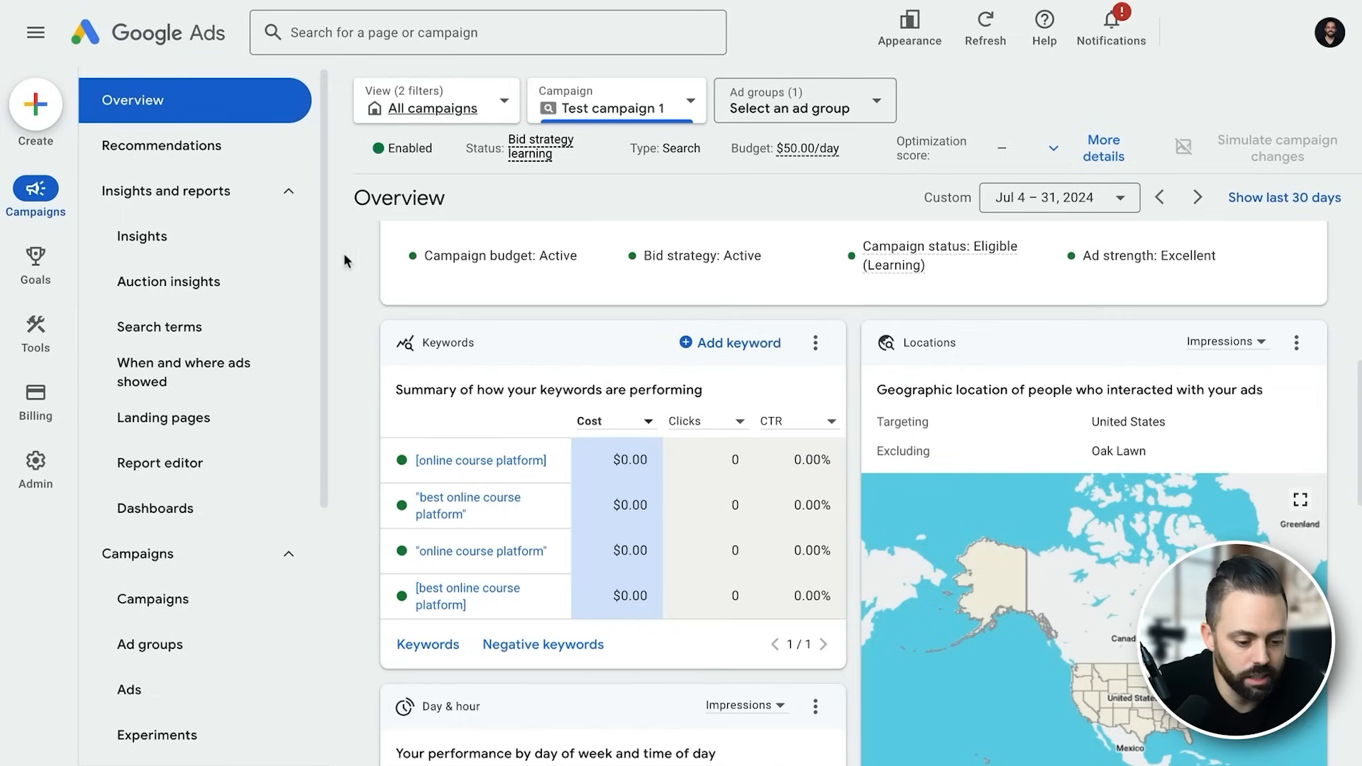
Open the settings of Test campaign 1 and expand its marketing objective and bidding sections.
left_click(190, 578)
mouse_move(542, 682)
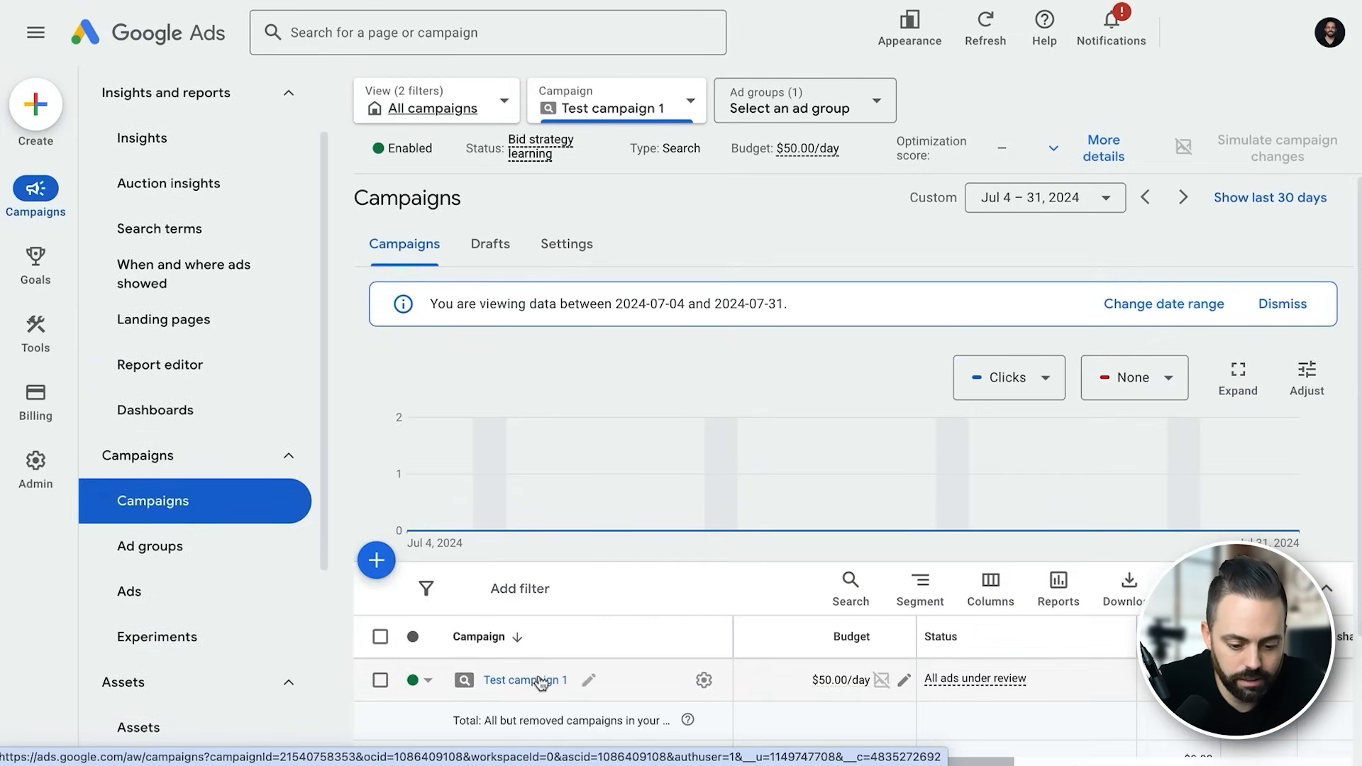
left_click(705, 683)
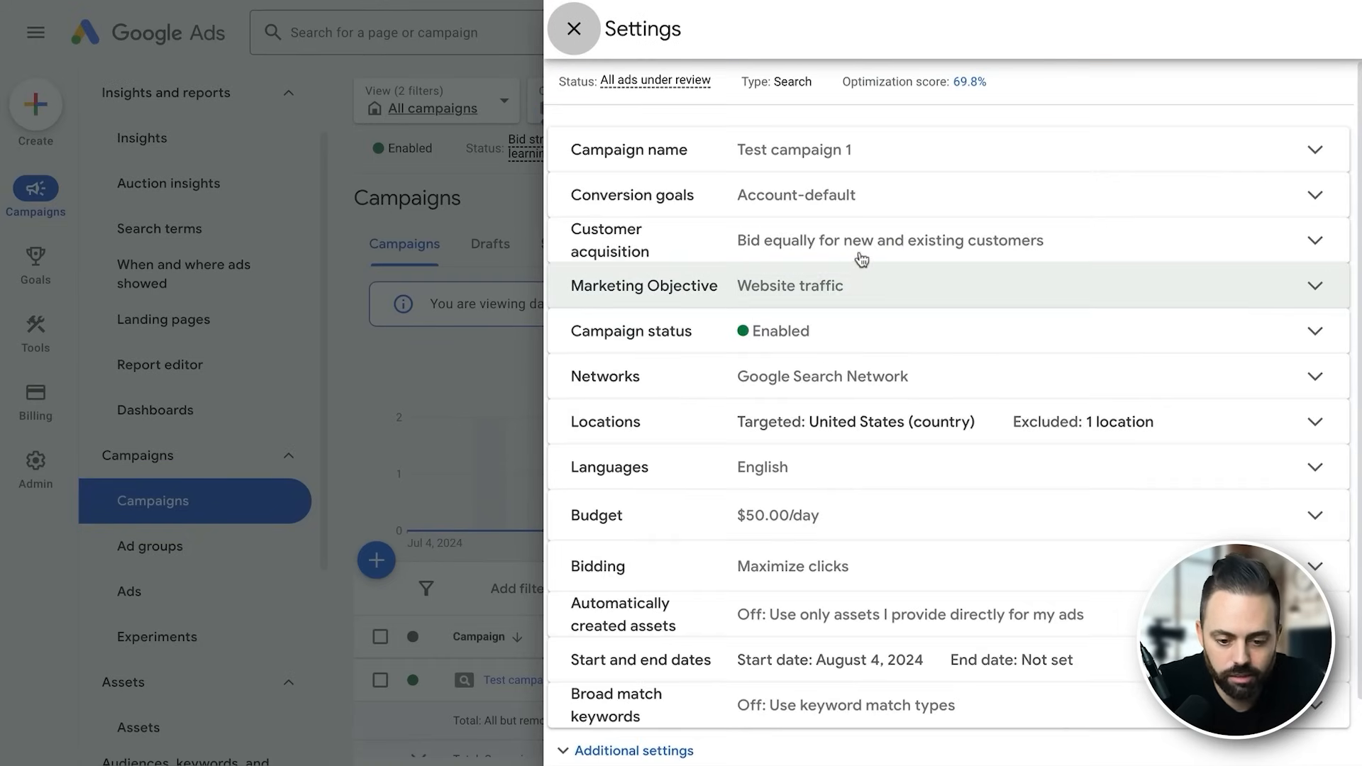
left_click(838, 287)
scroll(834, 534, "down", 5)
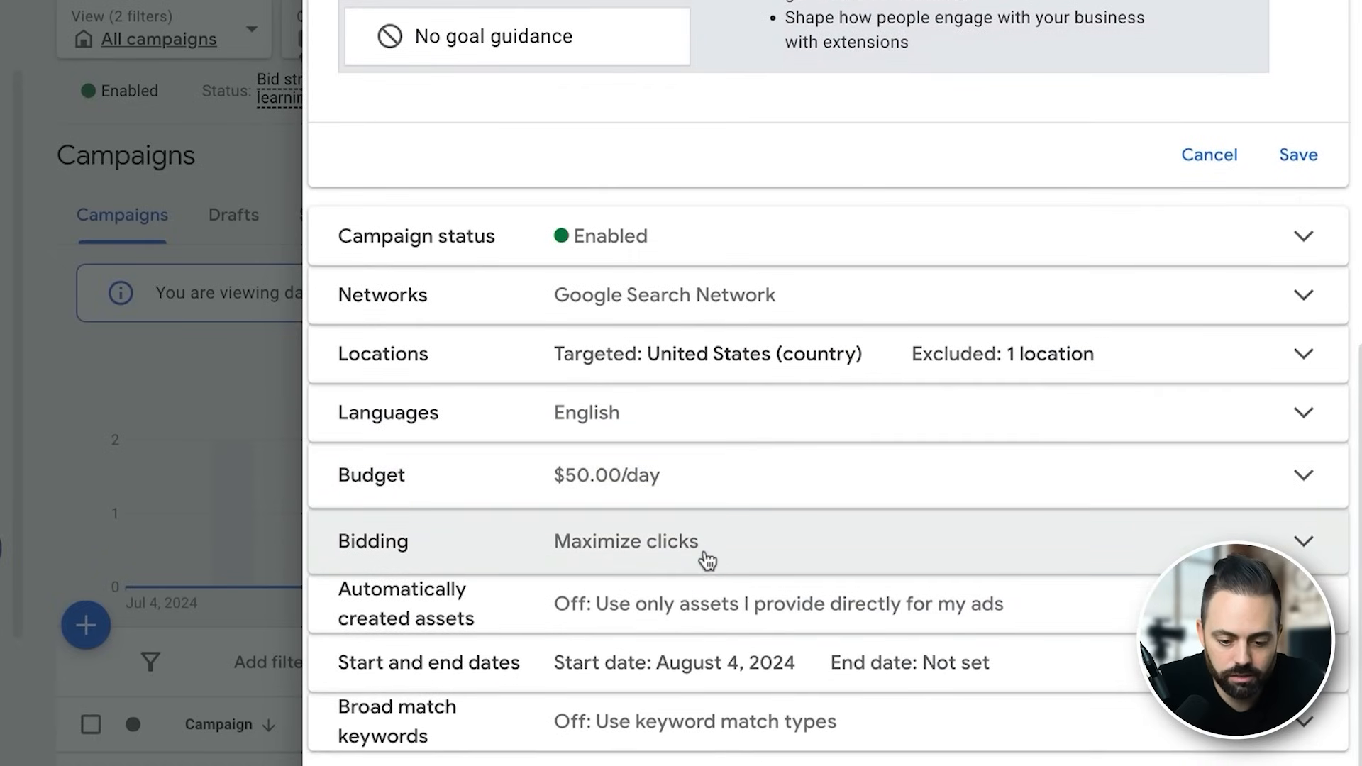
left_click(702, 556)
scroll(781, 533, "down", 1)
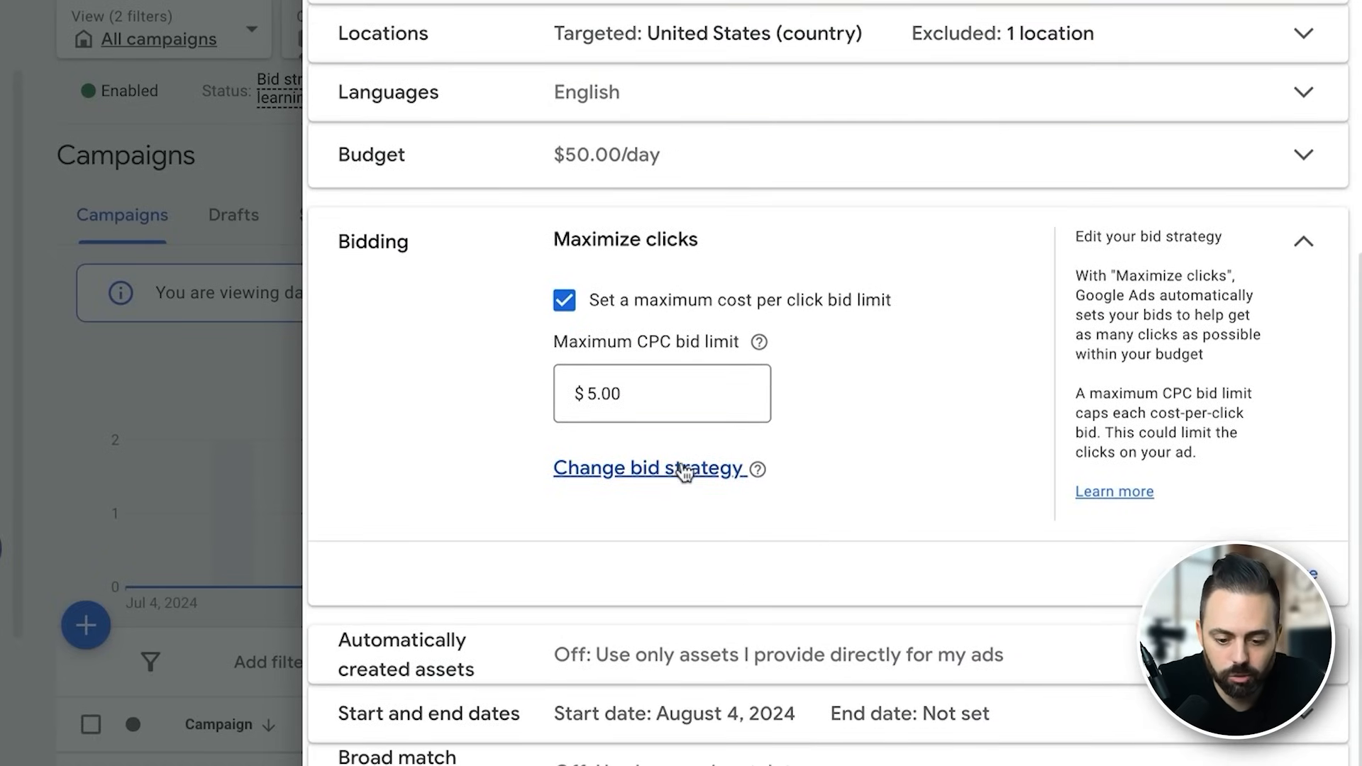
Start changing the bid strategy, trying Conversion value and Conversions as the bidding focus.
left_click(686, 468)
left_click(606, 285)
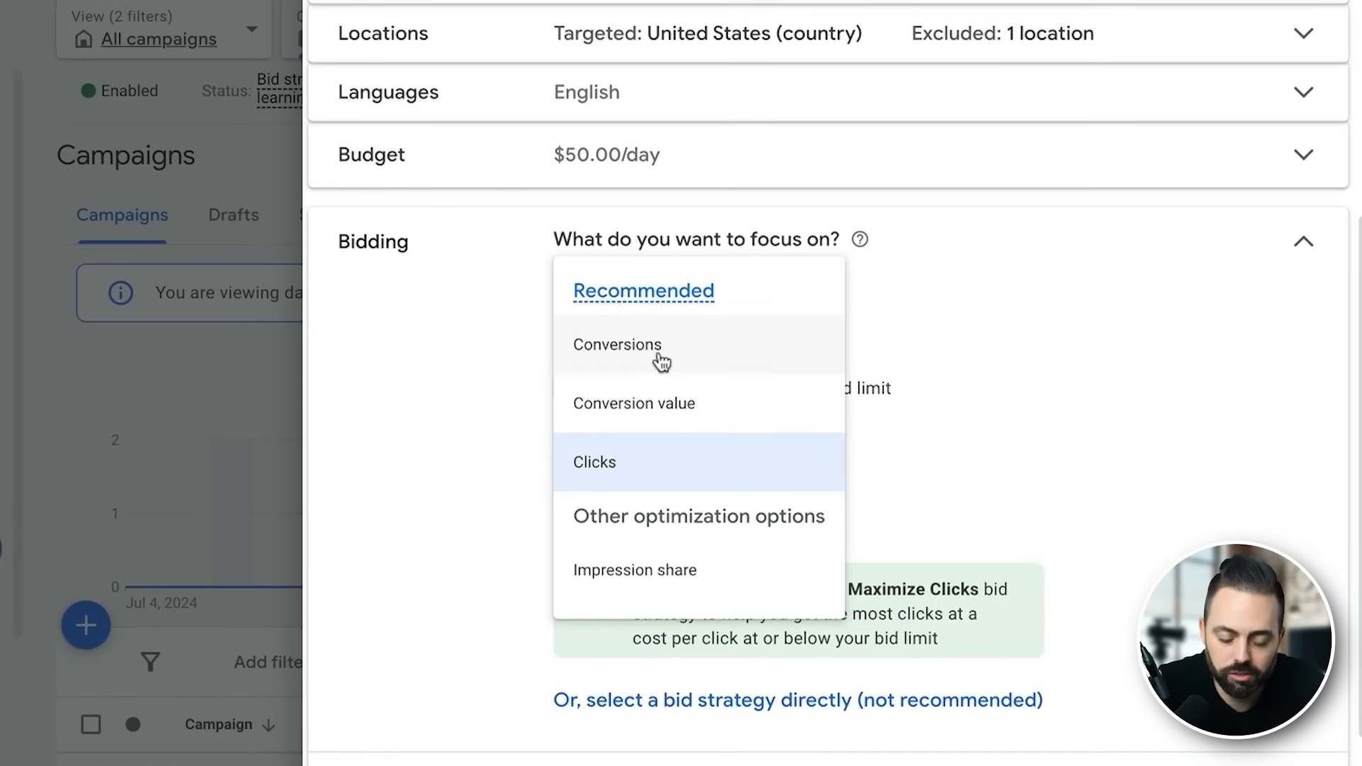
left_click(602, 410)
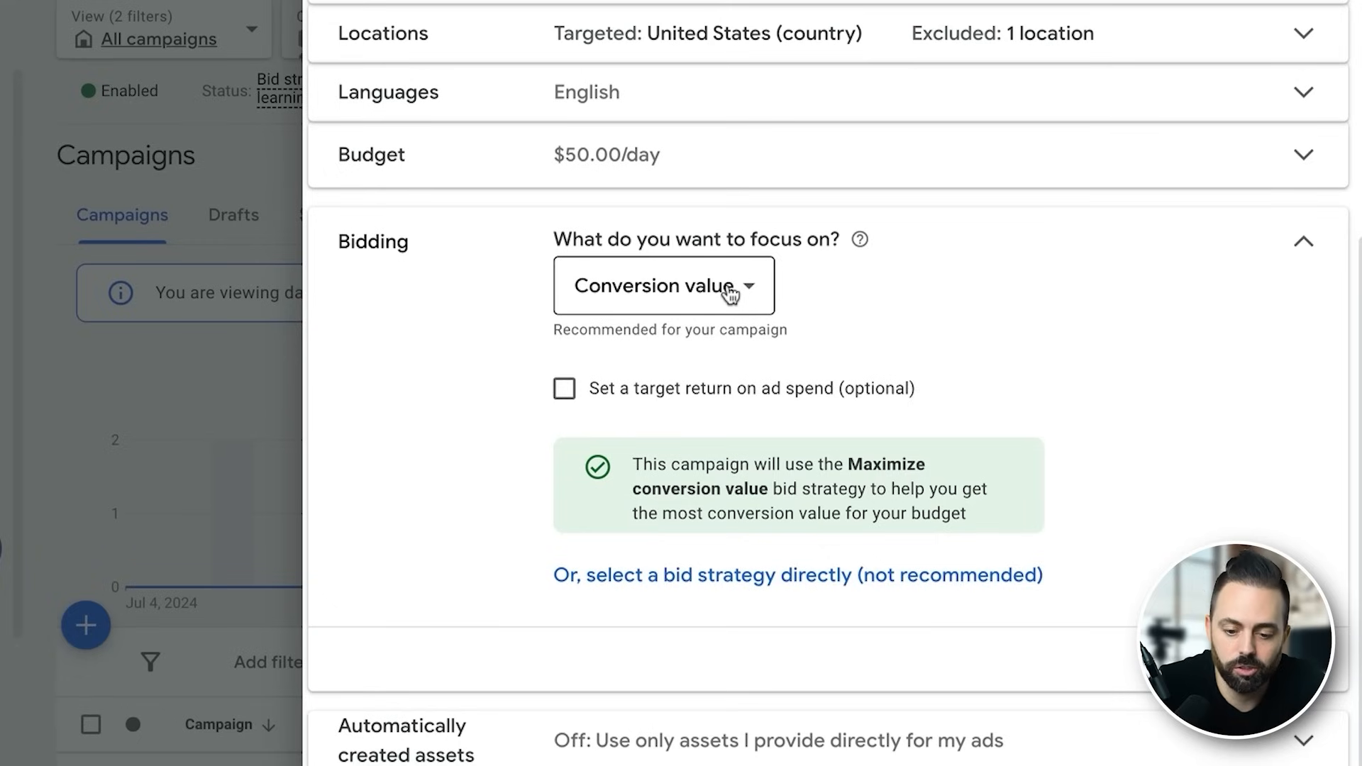
left_click(730, 291)
mouse_move(709, 348)
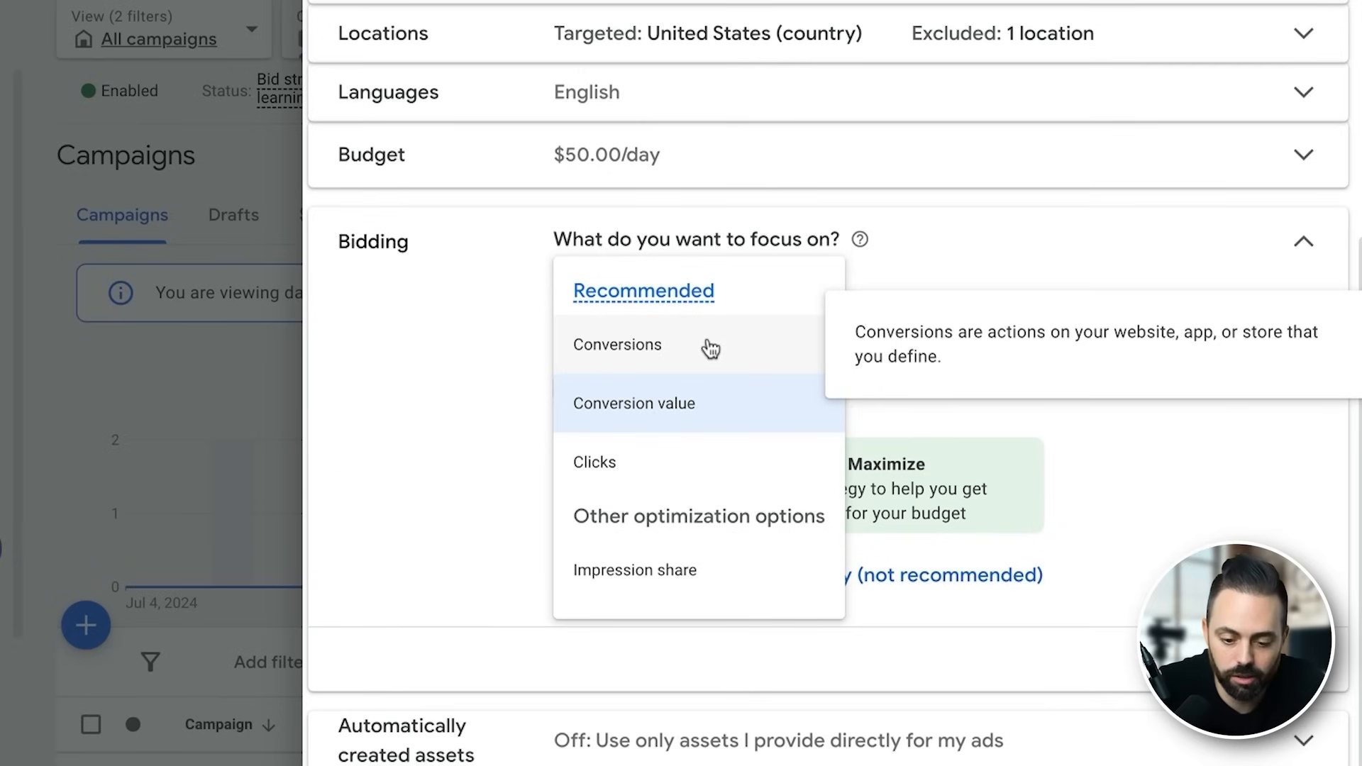
left_click(688, 346)
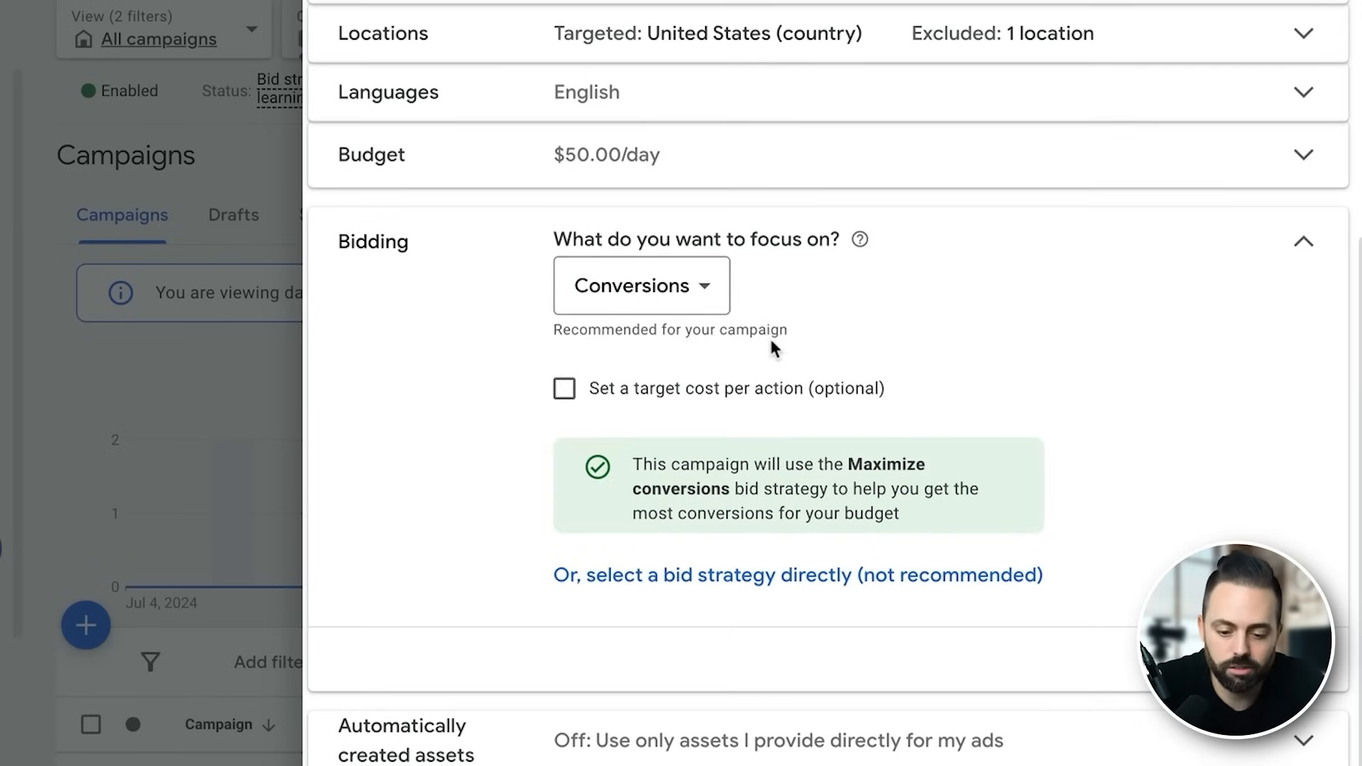
Try Clicks as the campaign's bidding focus and switch it back to Conversions.
left_click(654, 295)
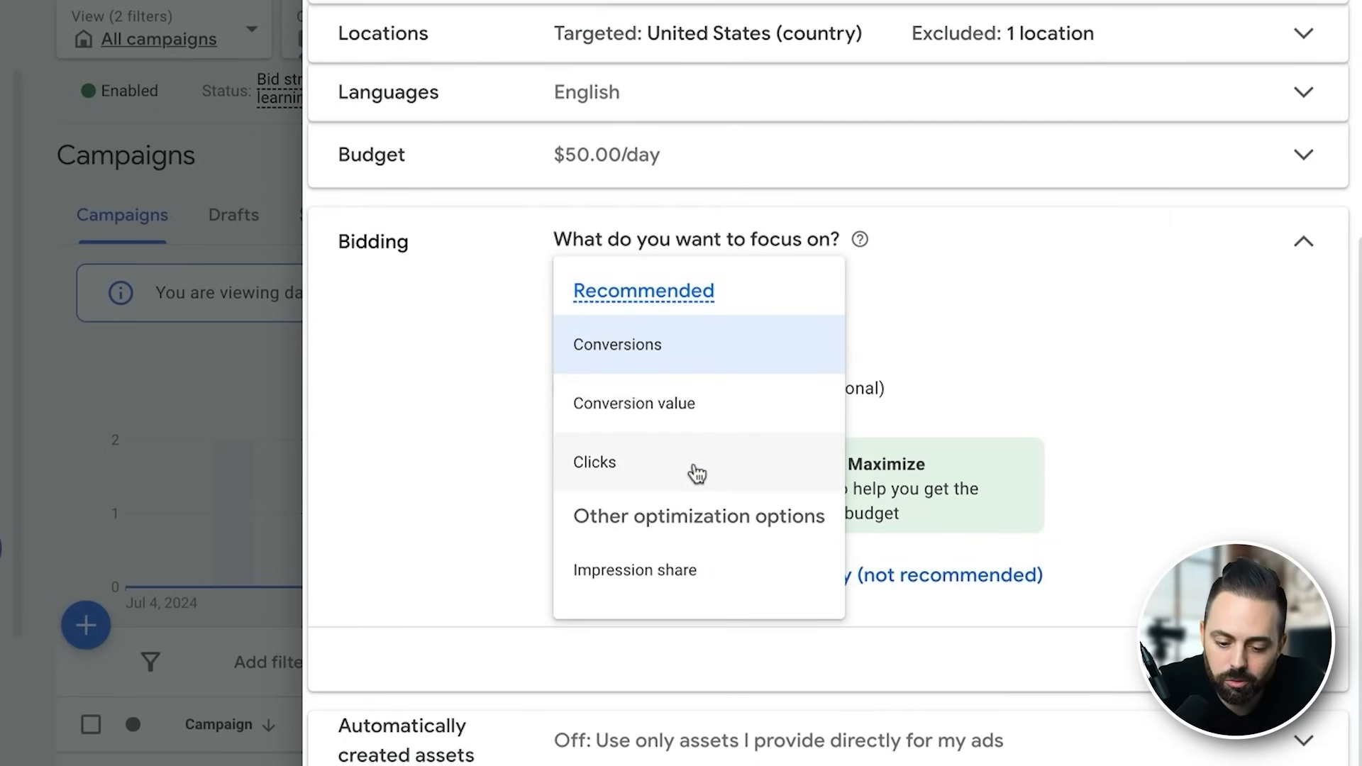
left_click(696, 473)
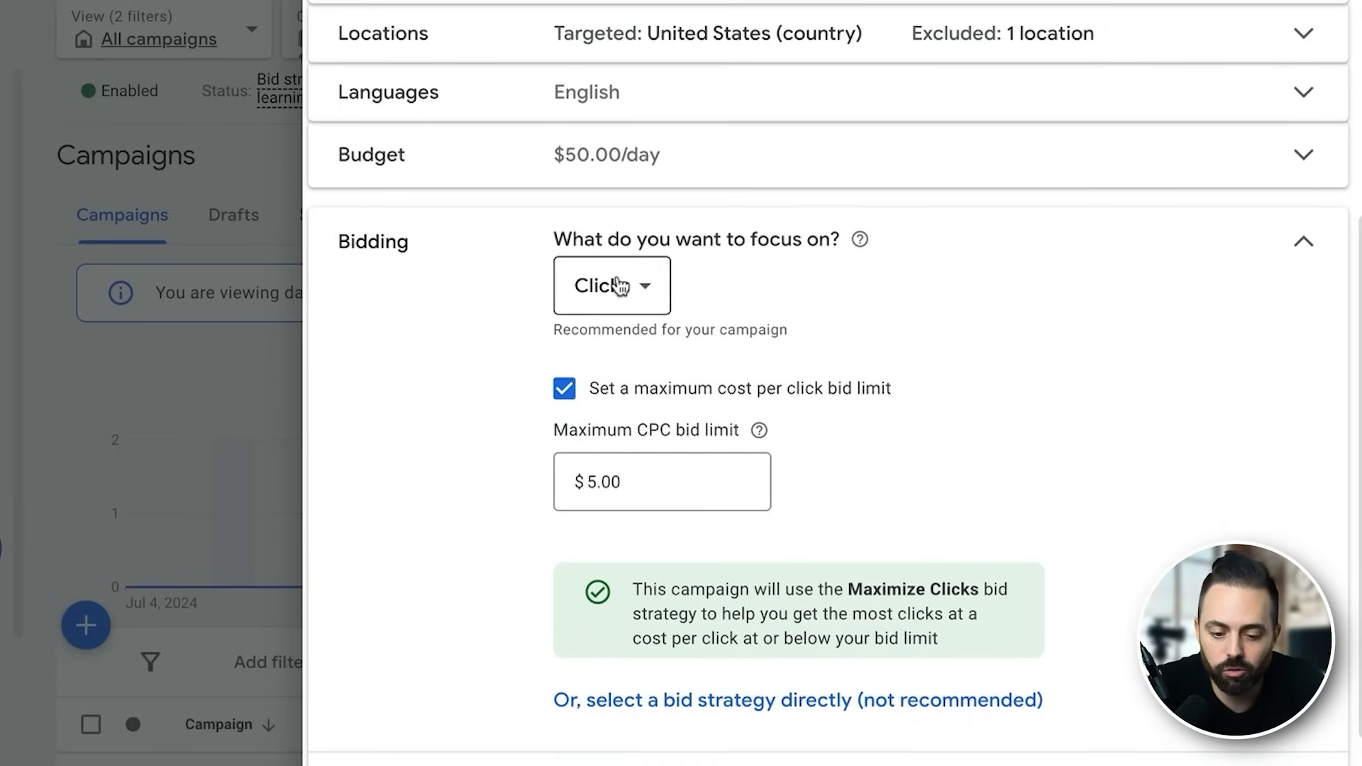
left_click(620, 286)
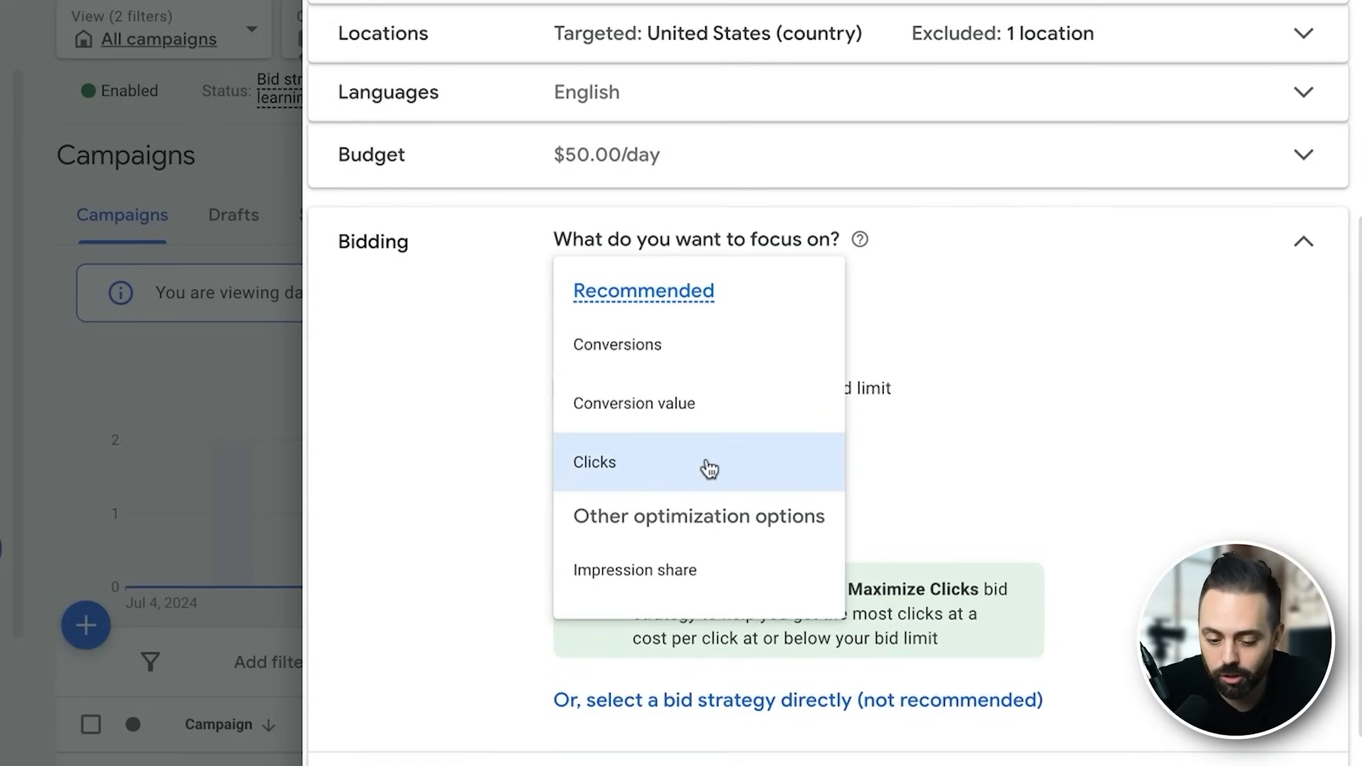
left_click(674, 358)
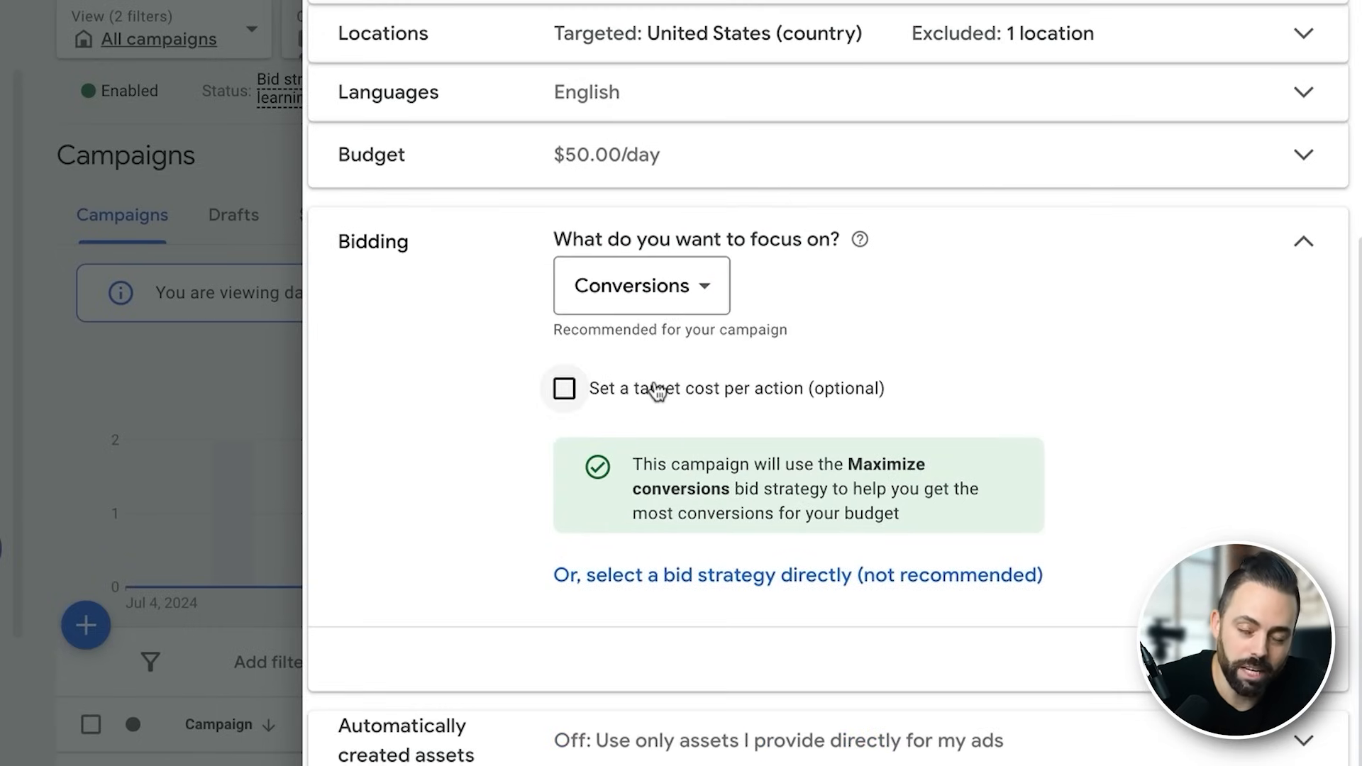
Enable the optional target cost per action and set the target CPA to $100.
left_click(656, 389)
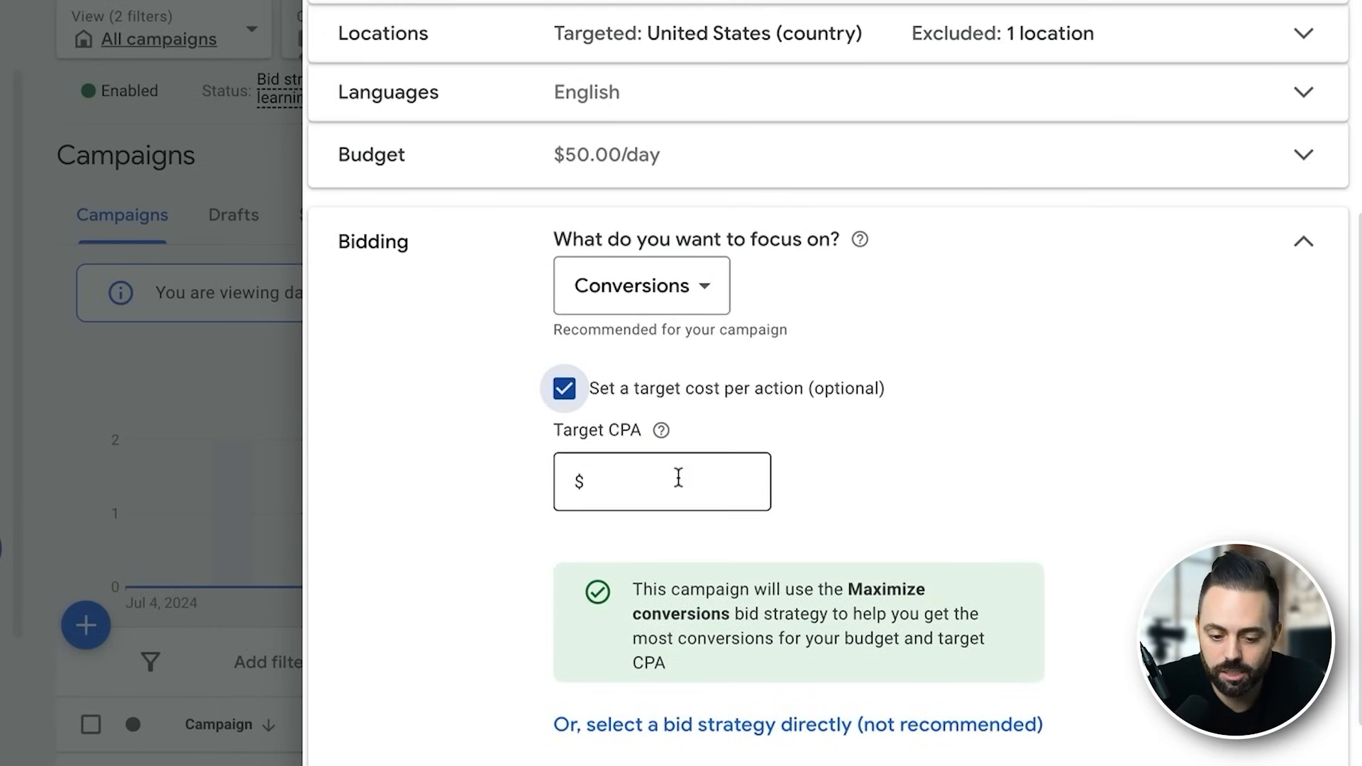
left_click(653, 475)
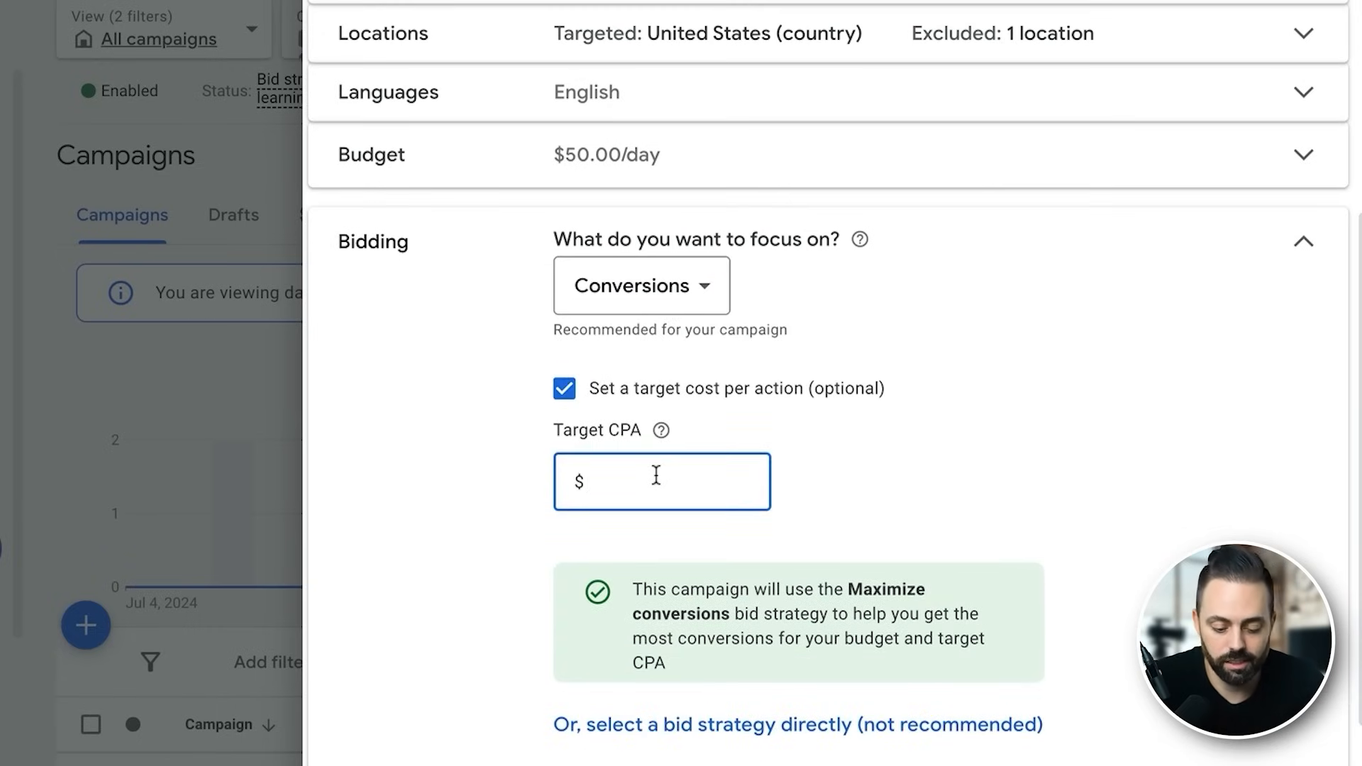
type("100")
left_click(845, 492)
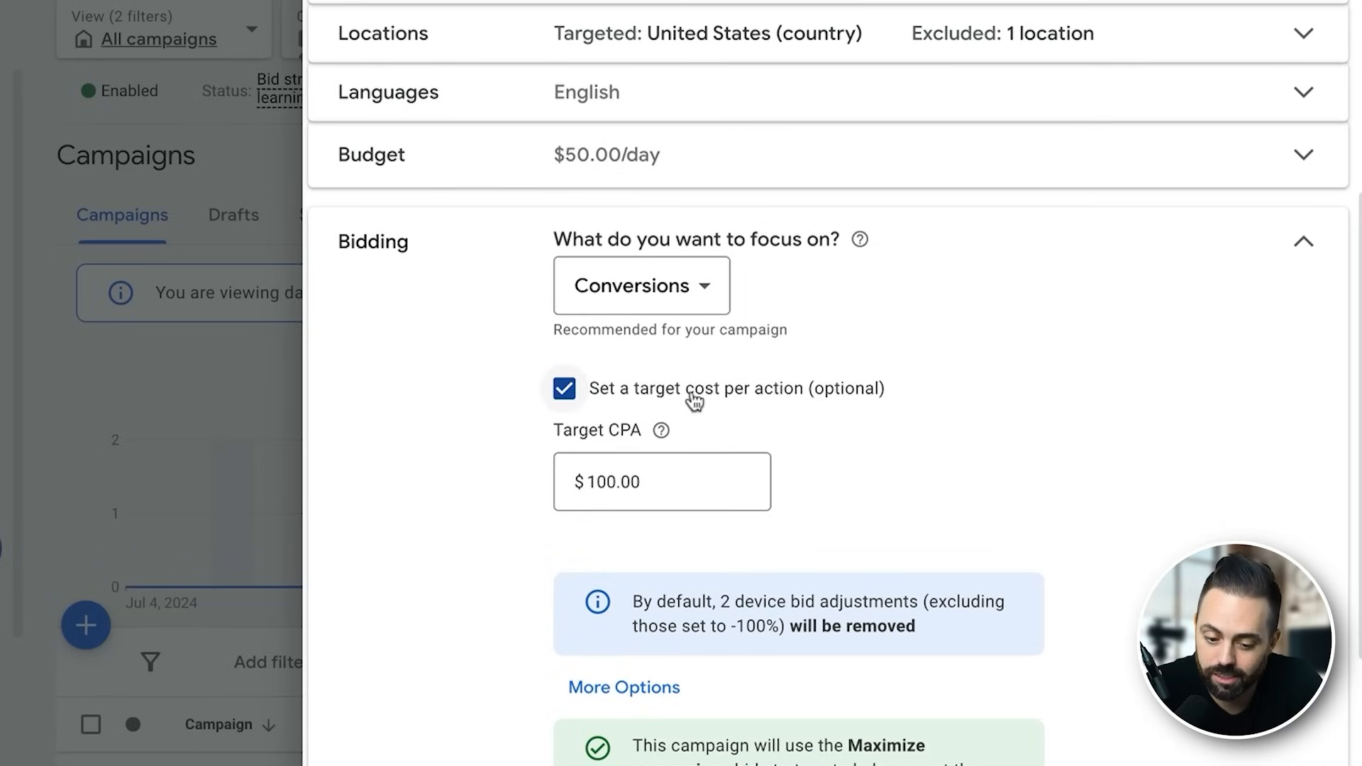
Remove the target cost per action and set the campaign's bidding focus to Clicks.
left_click_drag(643, 482, 580, 476)
left_click(653, 488)
left_click_drag(667, 486, 584, 487)
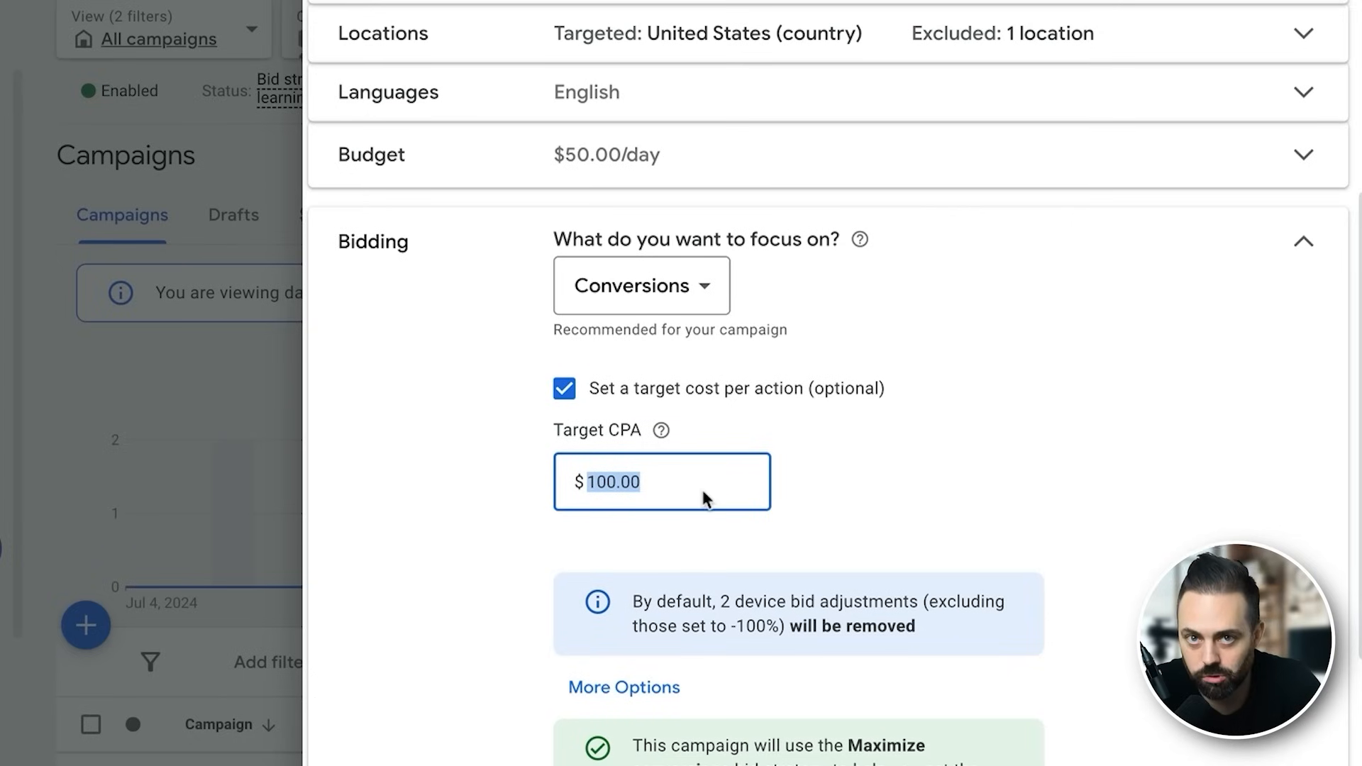
left_click(565, 389)
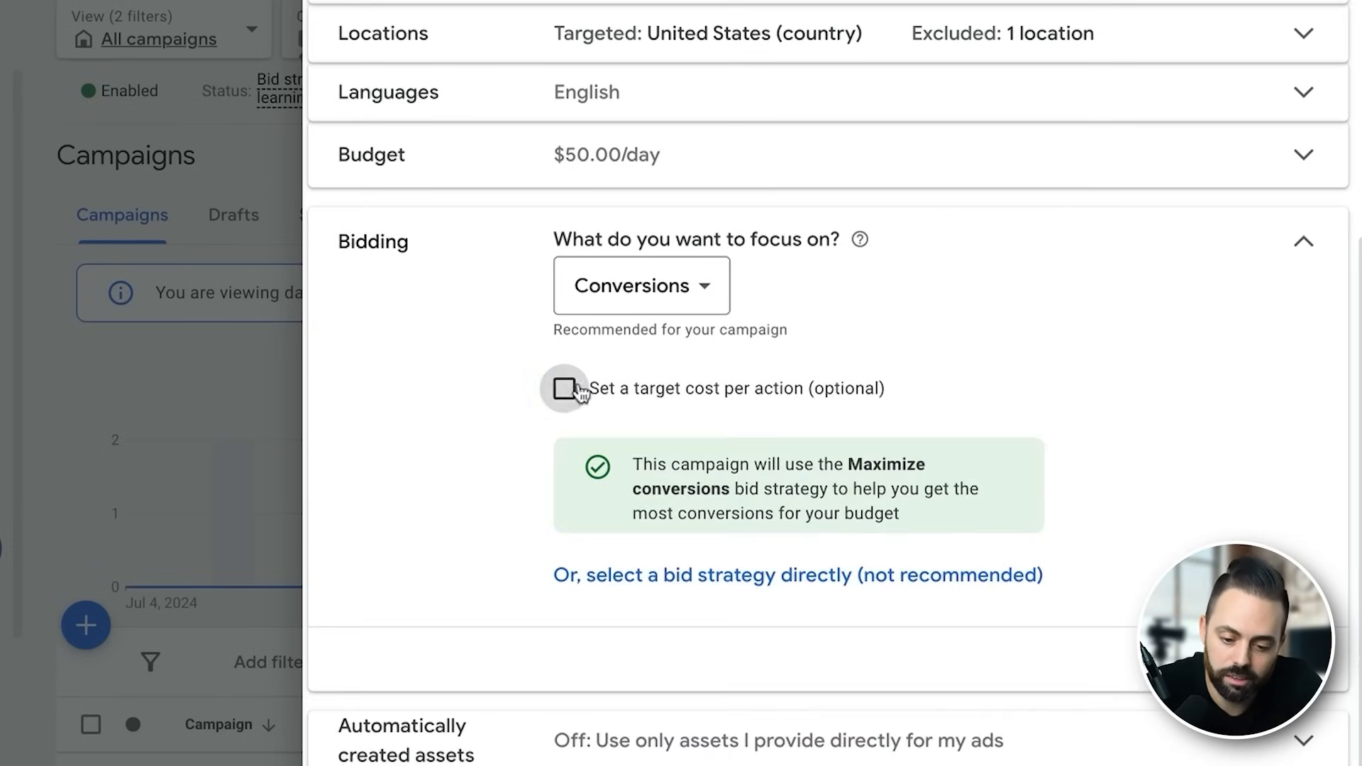
left_click(678, 305)
left_click(685, 462)
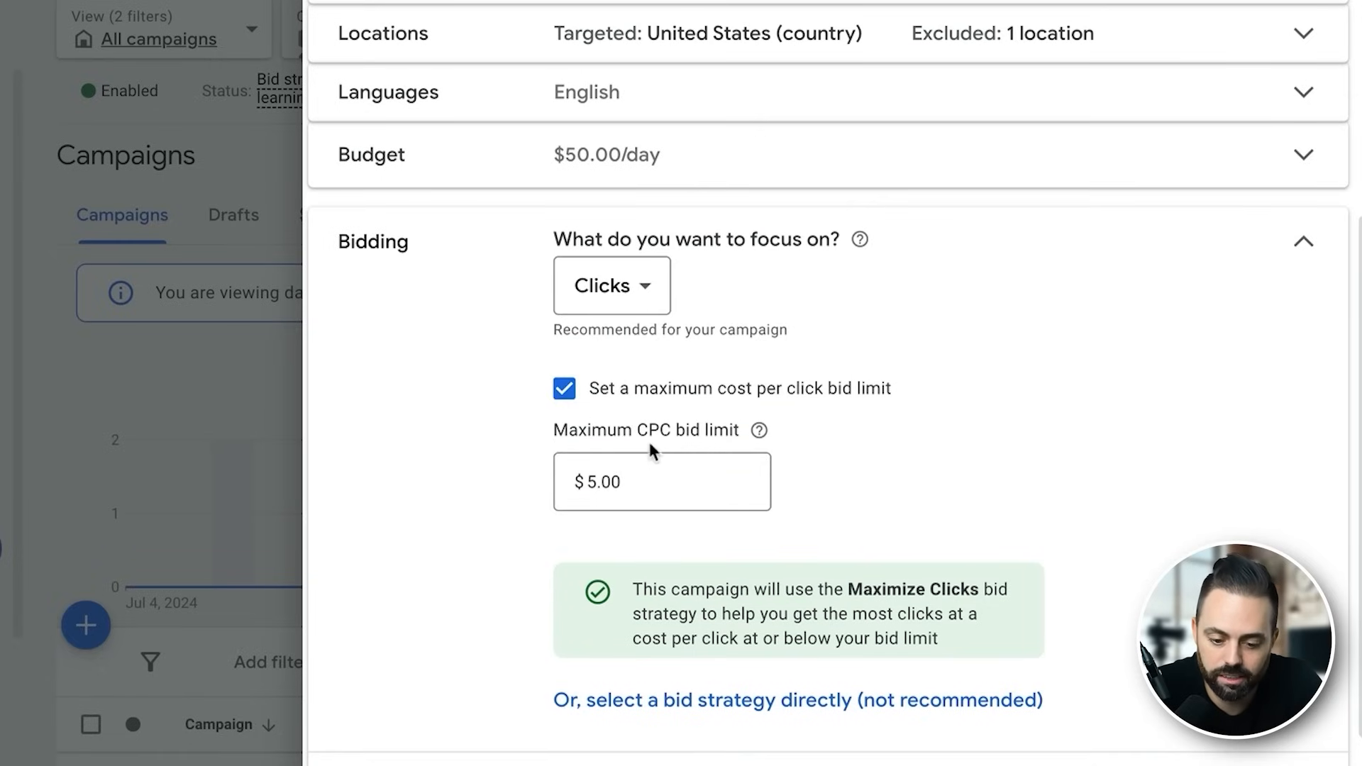
left_click_drag(652, 470, 568, 477)
left_click(962, 440)
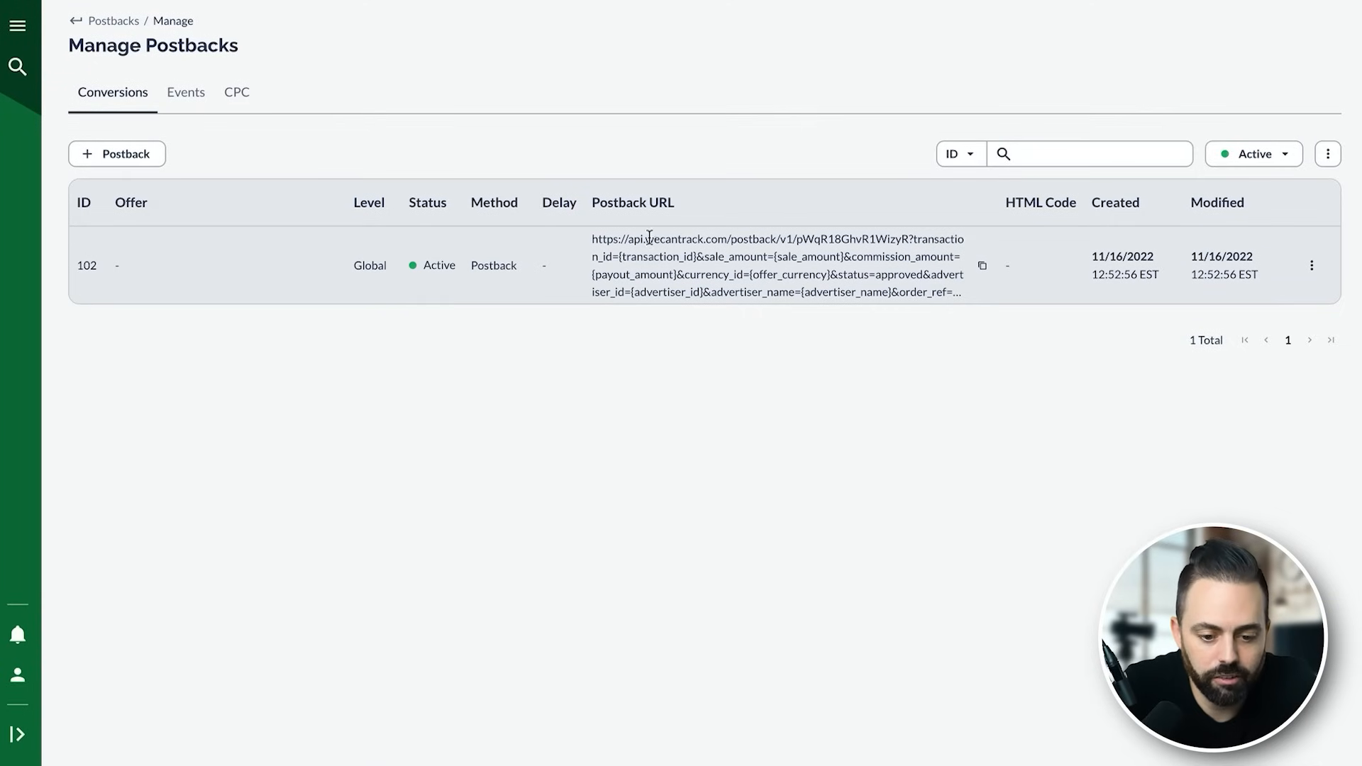
Highlight the URL of the global conversion postback on Everflow's Manage Postbacks page and visit the navigation menu.
left_click_drag(640, 239, 927, 301)
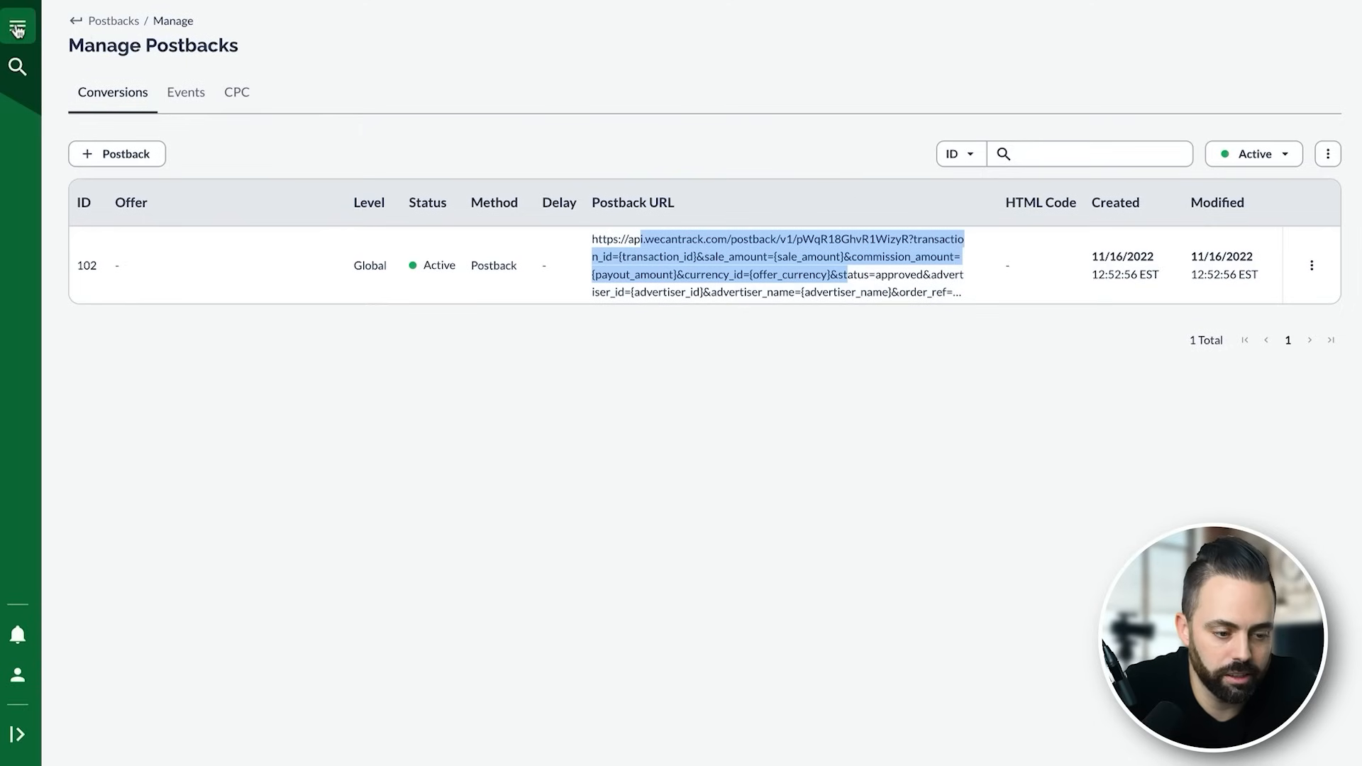
left_click(18, 27)
left_click(146, 256)
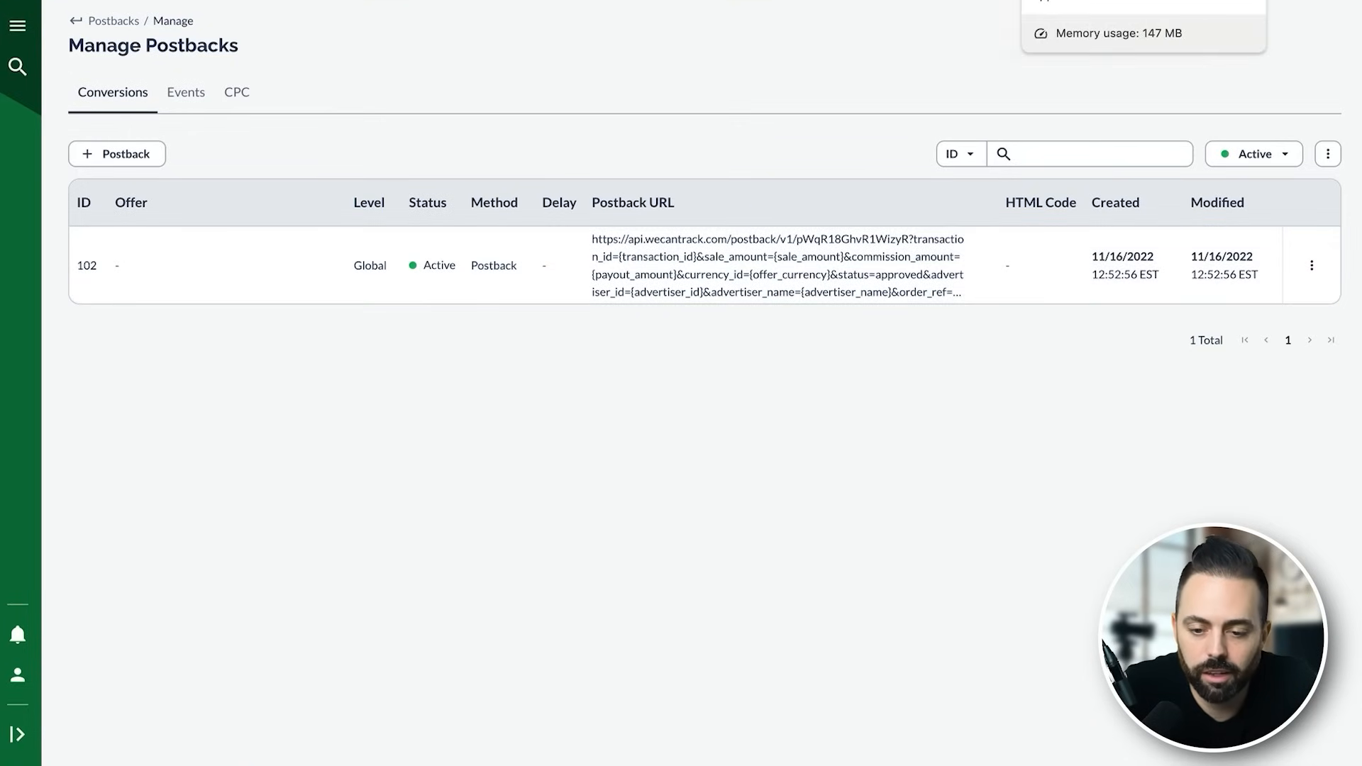
Switch to wecantrack and highlight the generated postback URL of the Goldco account under Everflow.
left_click(1057, 1)
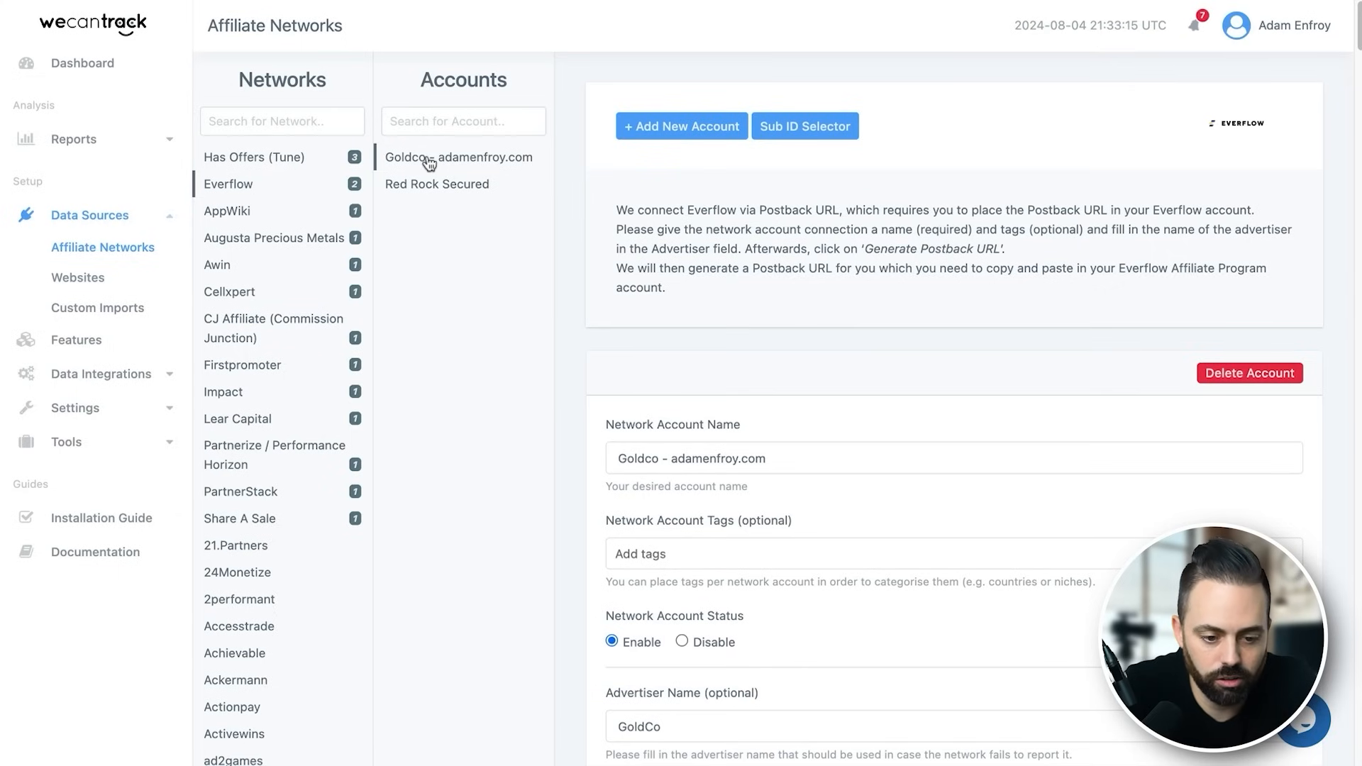
scroll(969, 444, "down", 2)
scroll(969, 444, "down", 4)
left_click_drag(1015, 472, 615, 390)
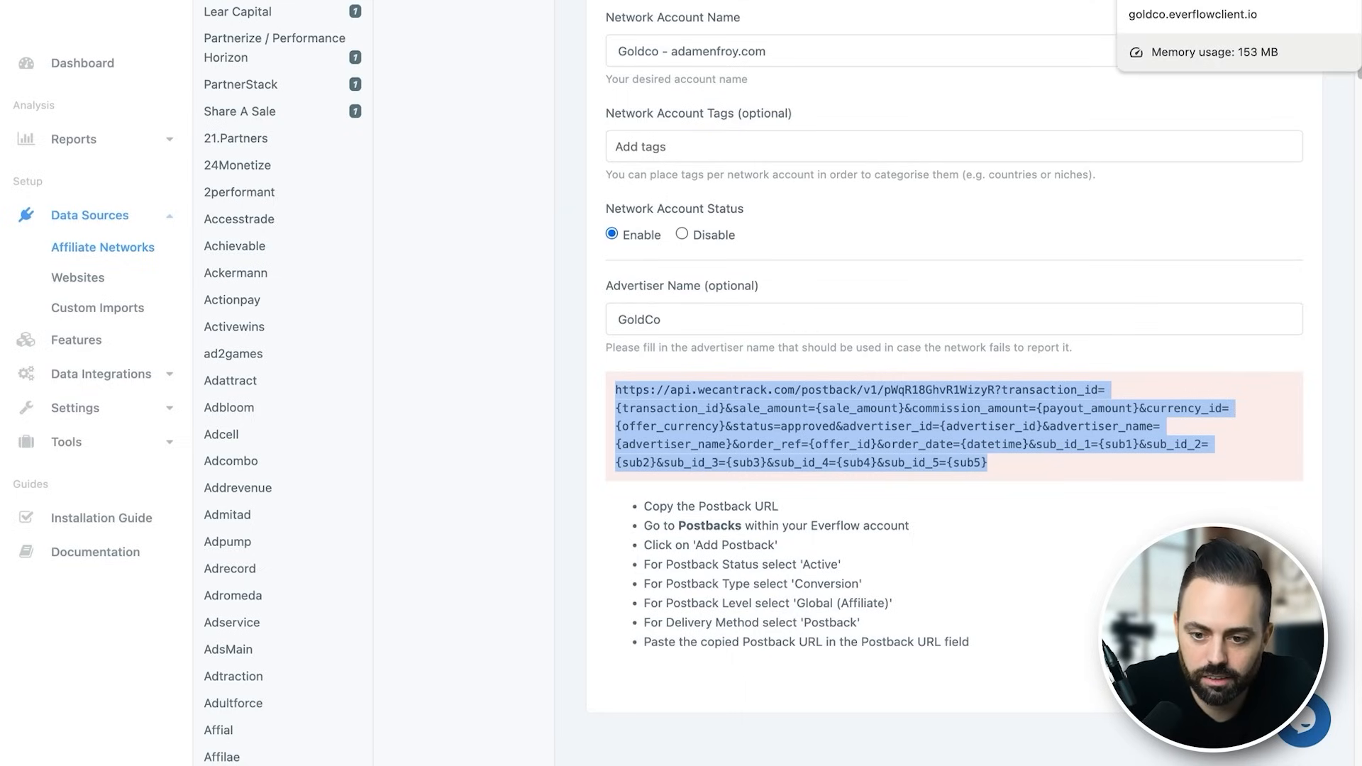
Switch back to Everflow and compare the URL of the global postback with the generated one.
left_click(1192, 0)
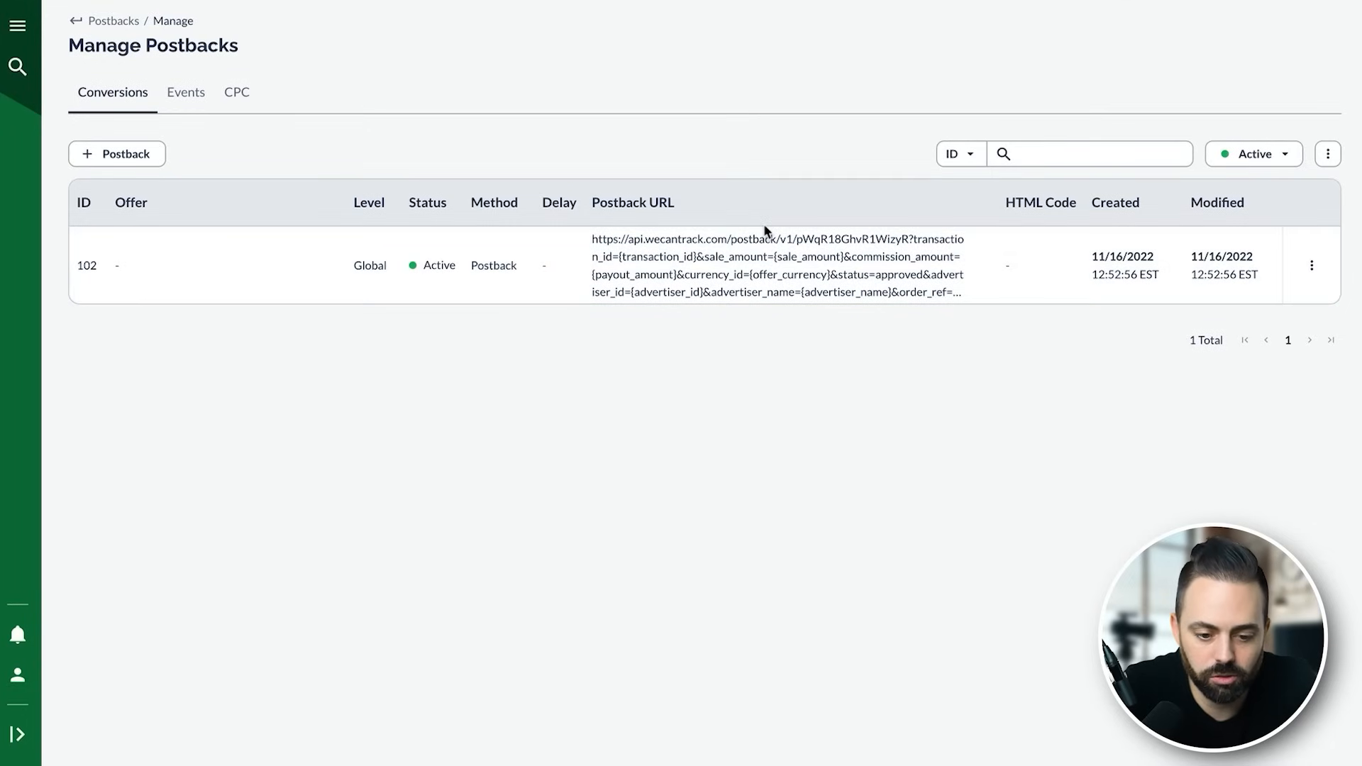
mouse_move(591, 242)
left_mouse_down()
mouse_move(833, 292)
mouse_move(959, 295)
mouse_move(919, 350)
left_mouse_up()
left_click(918, 350)
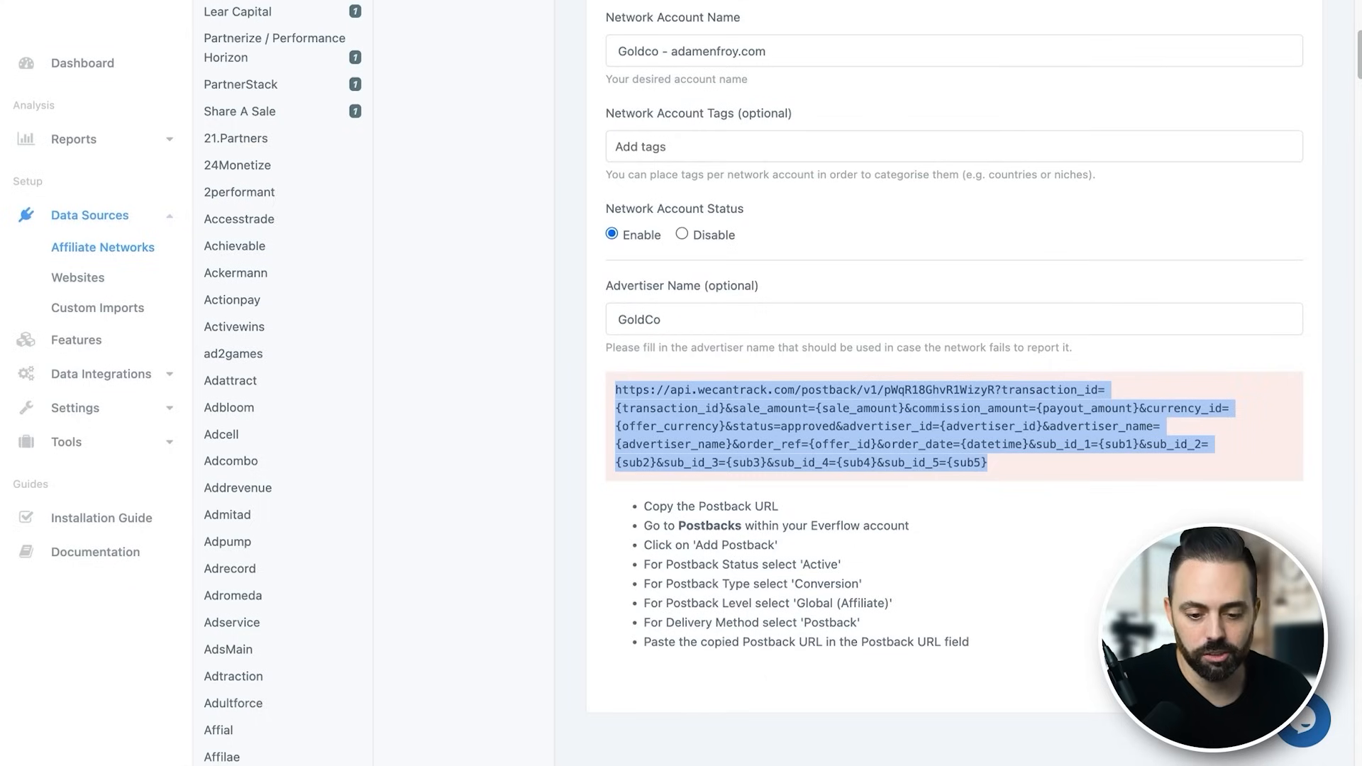
Open wecantrack's Transactions report for 2024-07-01 to 2024-07-24 and review the sale amount, revenue and SubID columns.
left_click(87, 139)
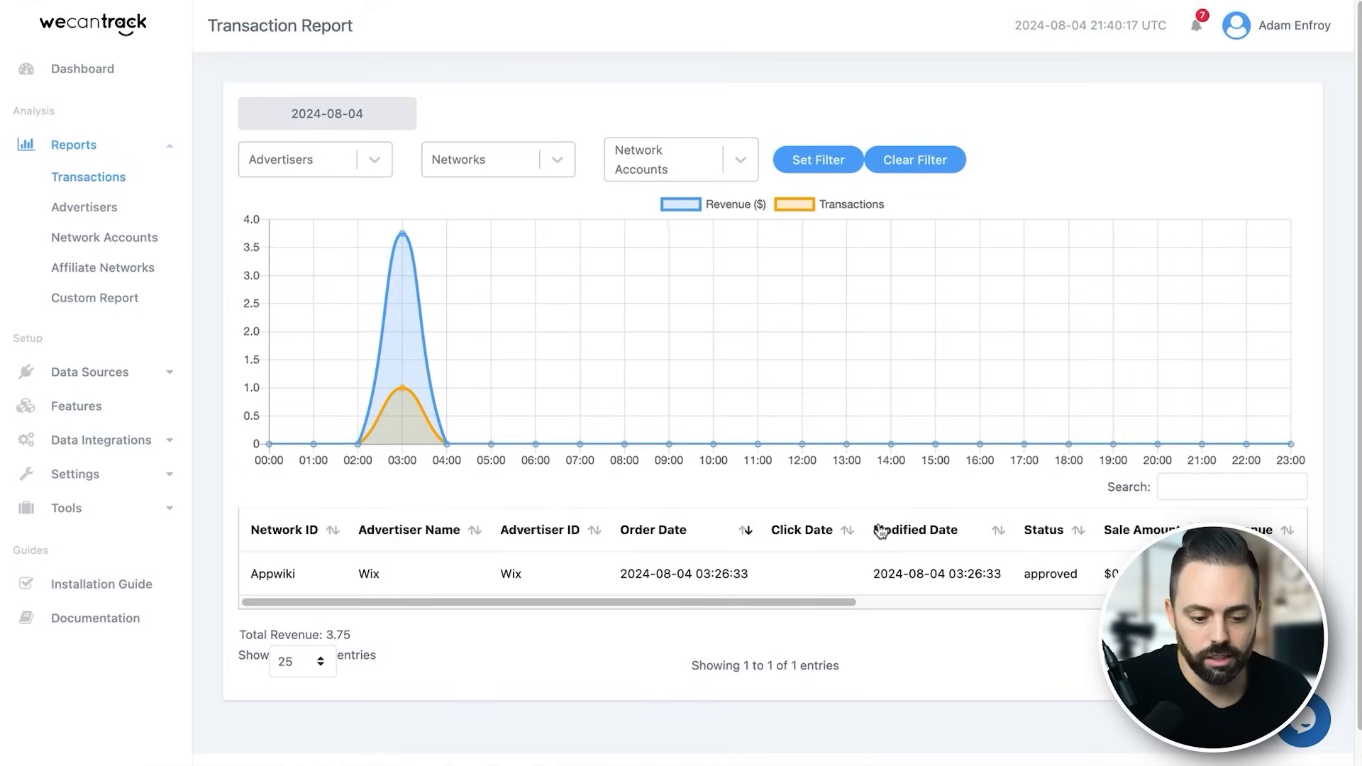
scroll(865, 518, "down", 1)
scroll(383, 284, "up", 1)
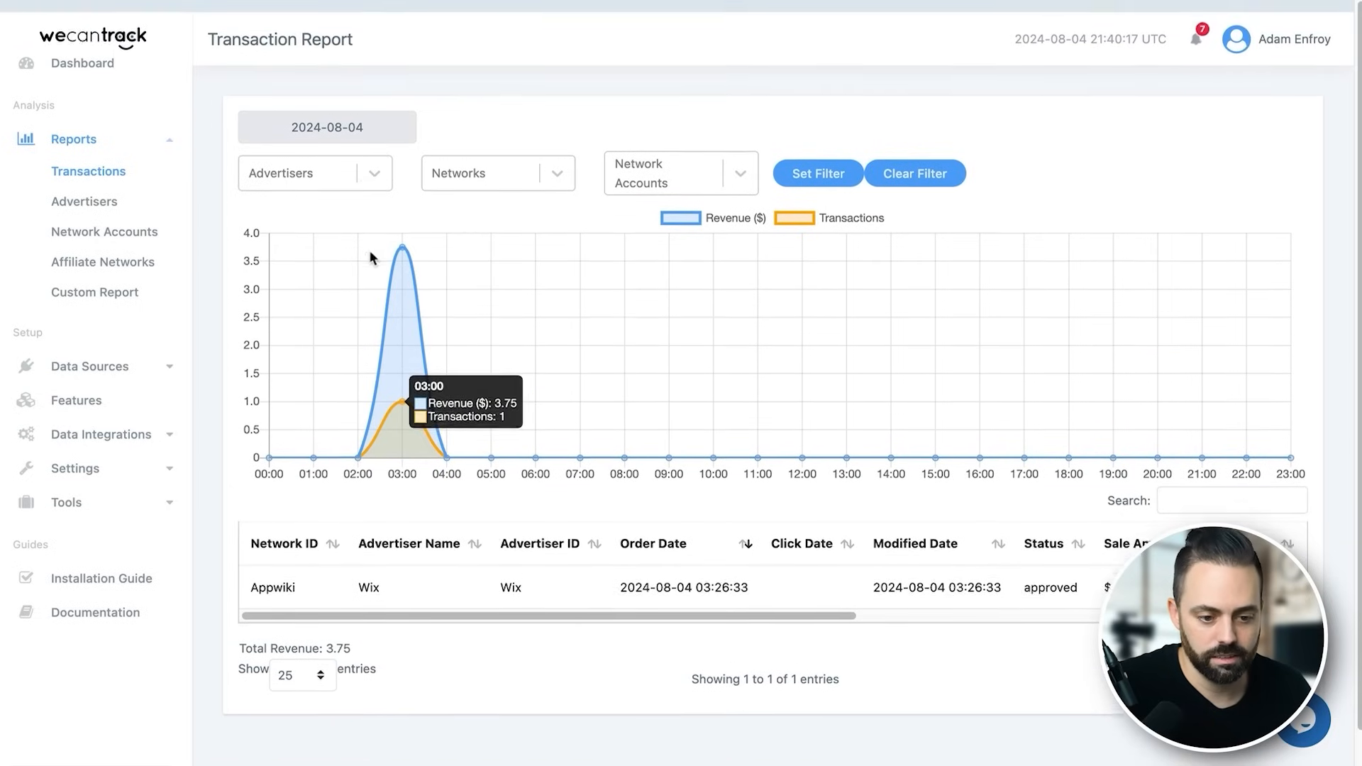
left_click(331, 114)
left_click(254, 153)
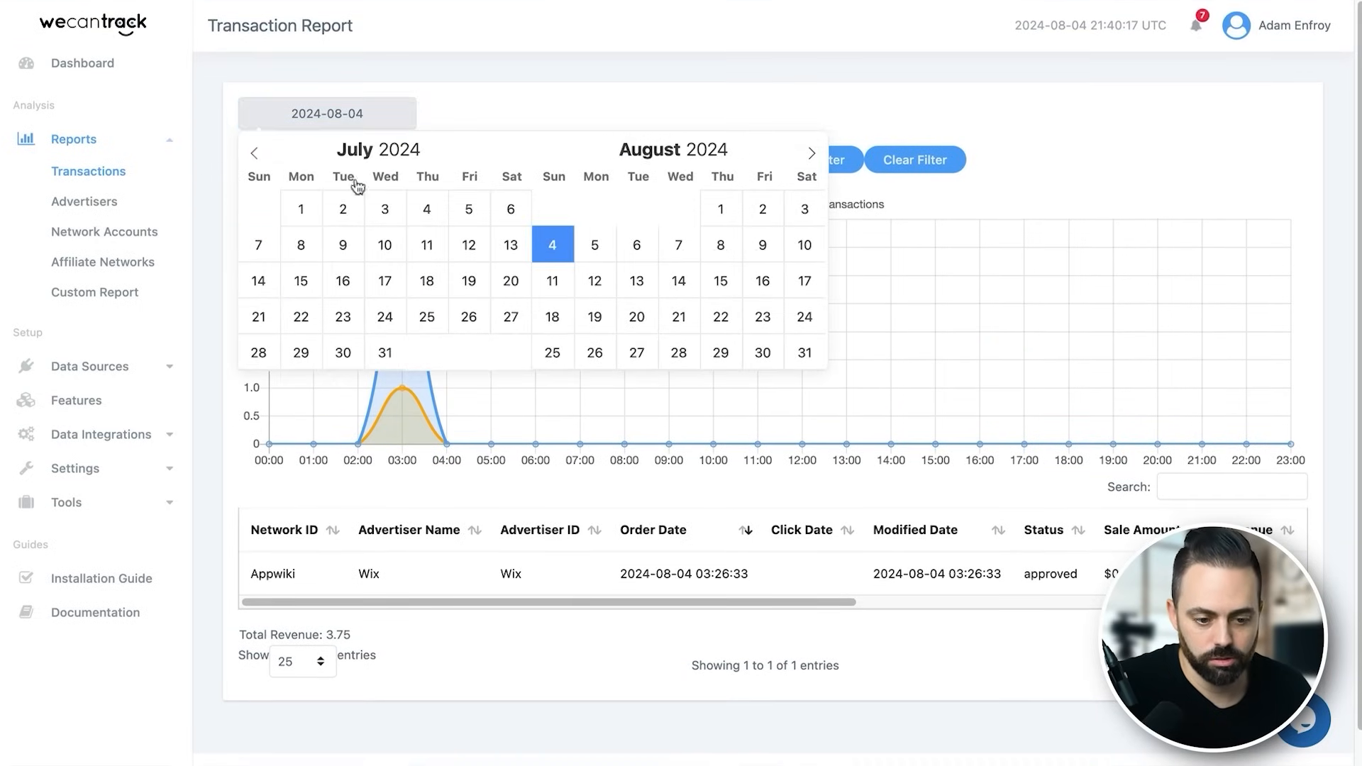
left_click(301, 209)
left_click(386, 317)
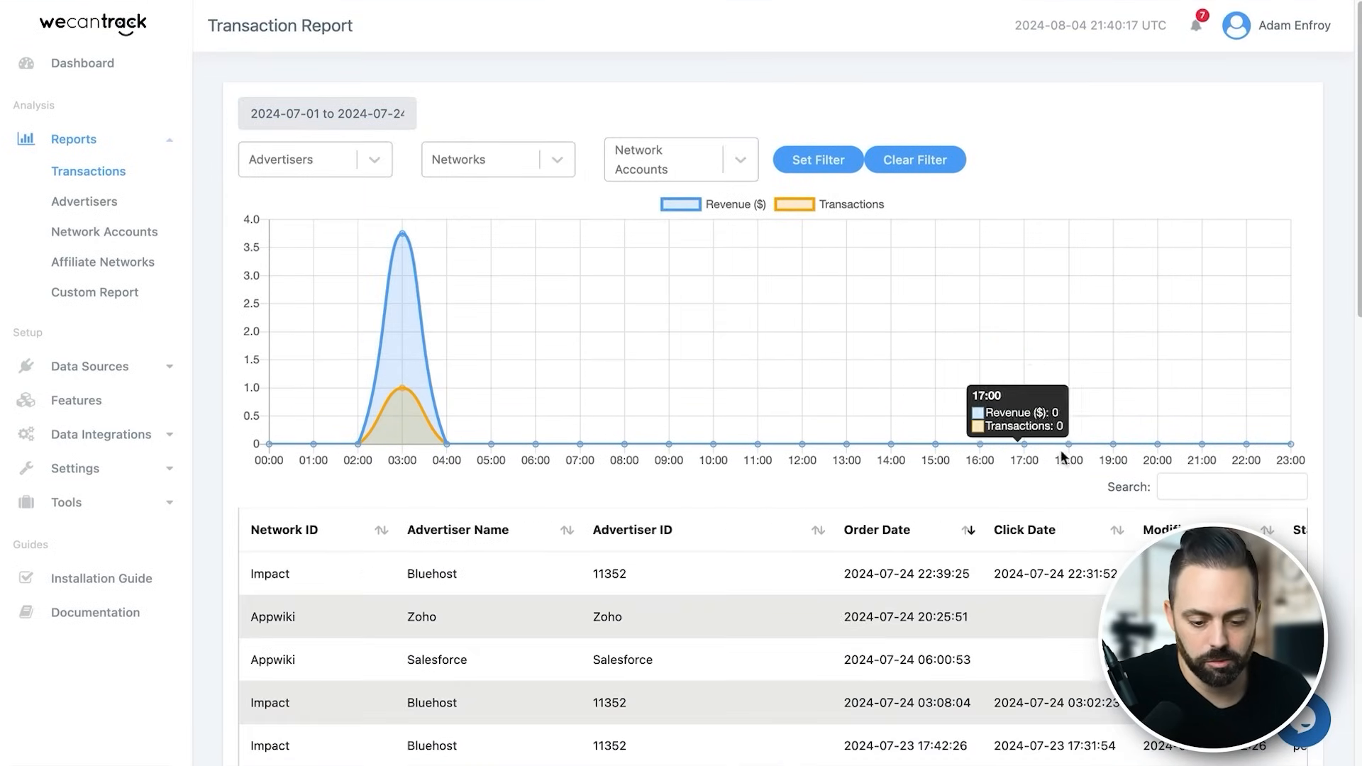
scroll(1061, 450, "down", 1)
scroll(1090, 574, "right", 2)
scroll(1090, 573, "right", 5)
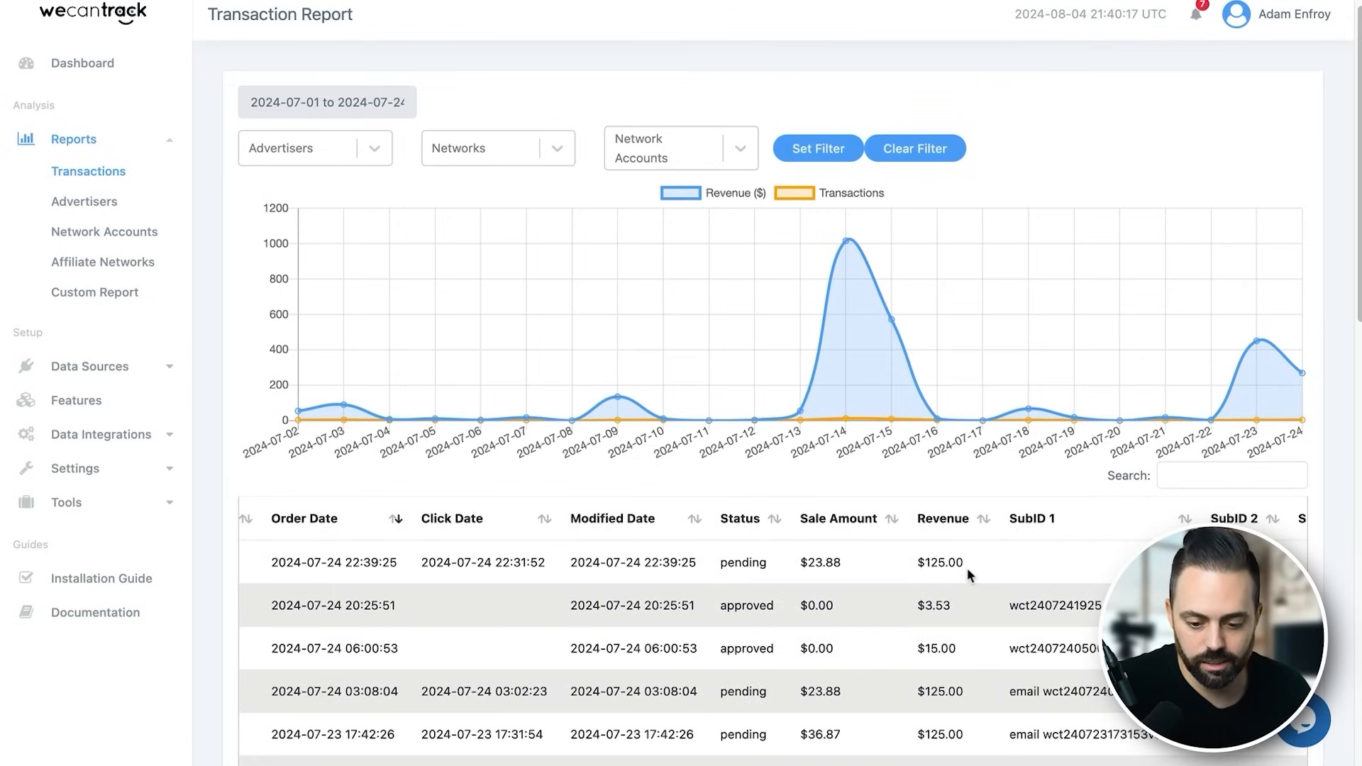
scroll(674, 562, "left", 7)
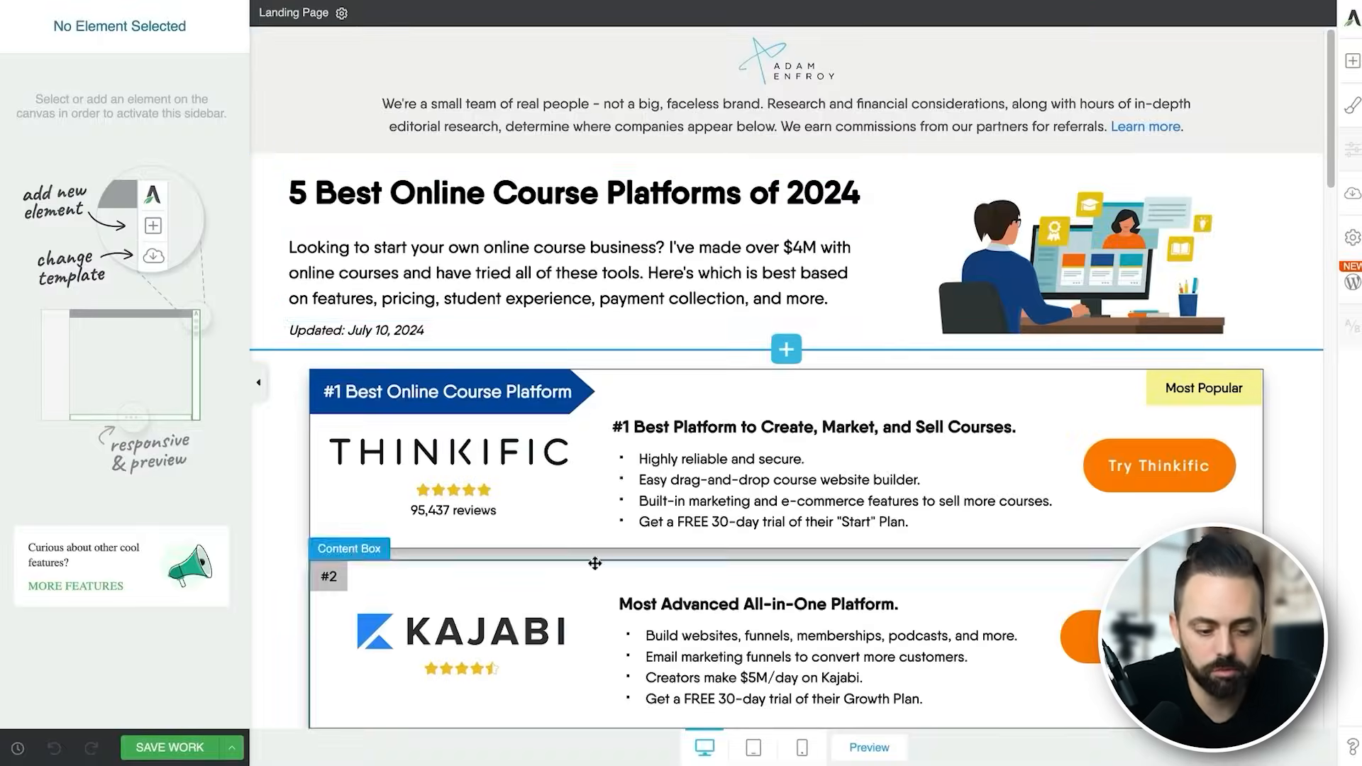
Switch to the landing page editor and inspect the Thinkific box's bullet text, content box and "#1 Best Online Course Platform" banner text.
left_click(782, 459)
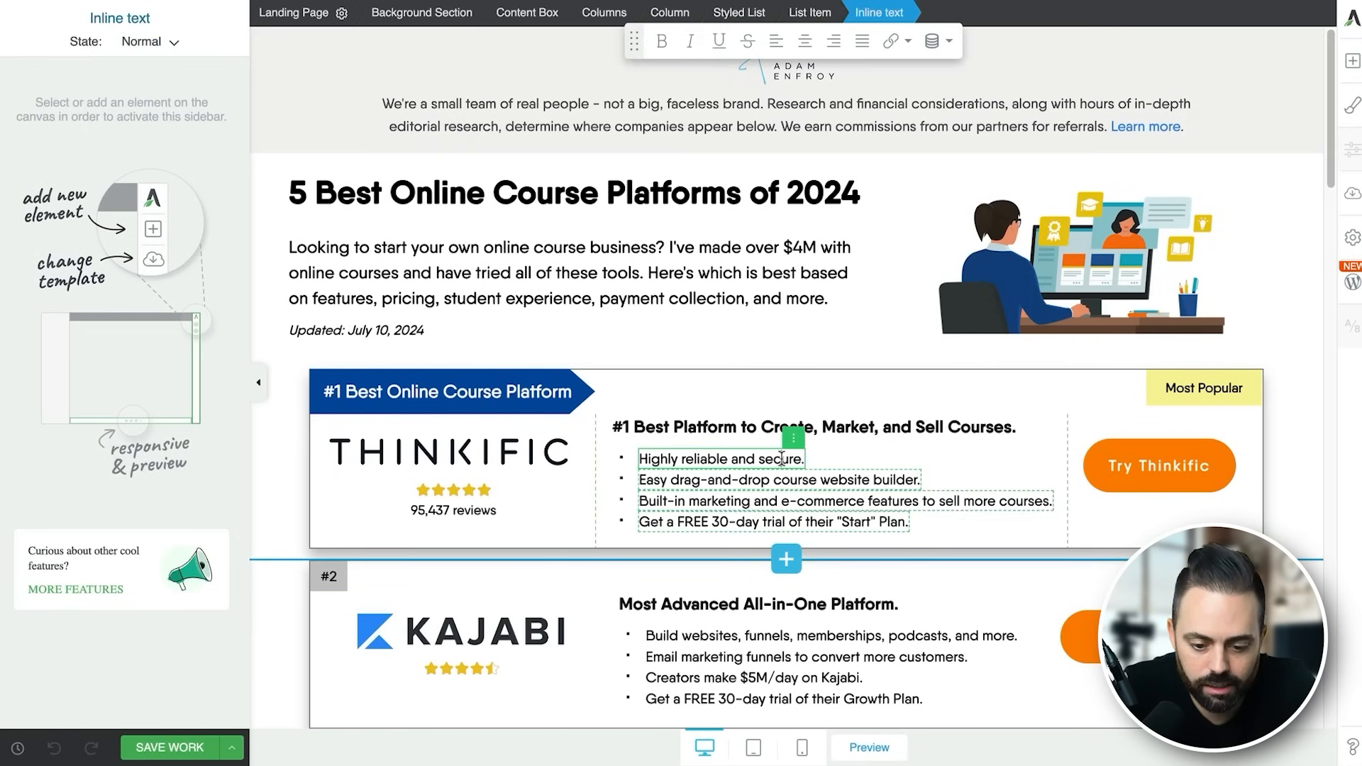
scroll(769, 489, "down", 1)
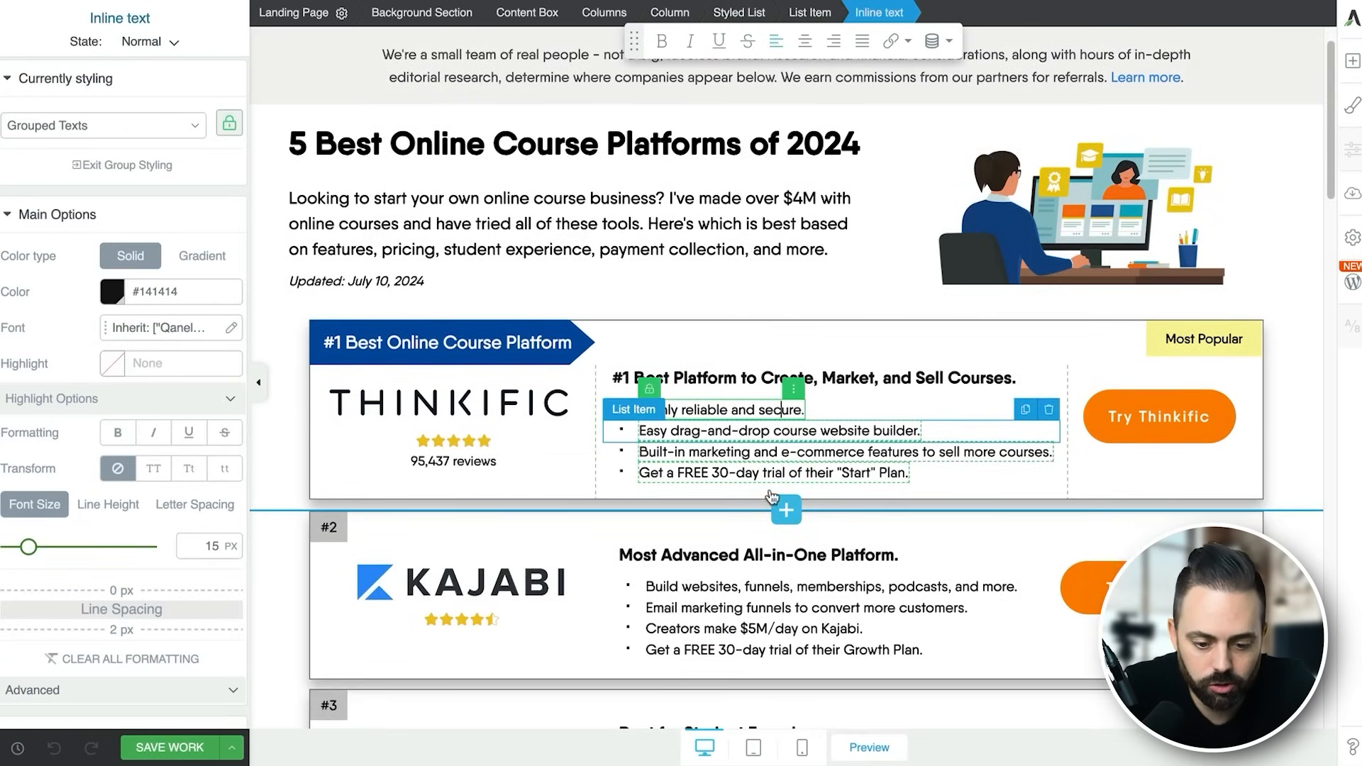
left_click(691, 339)
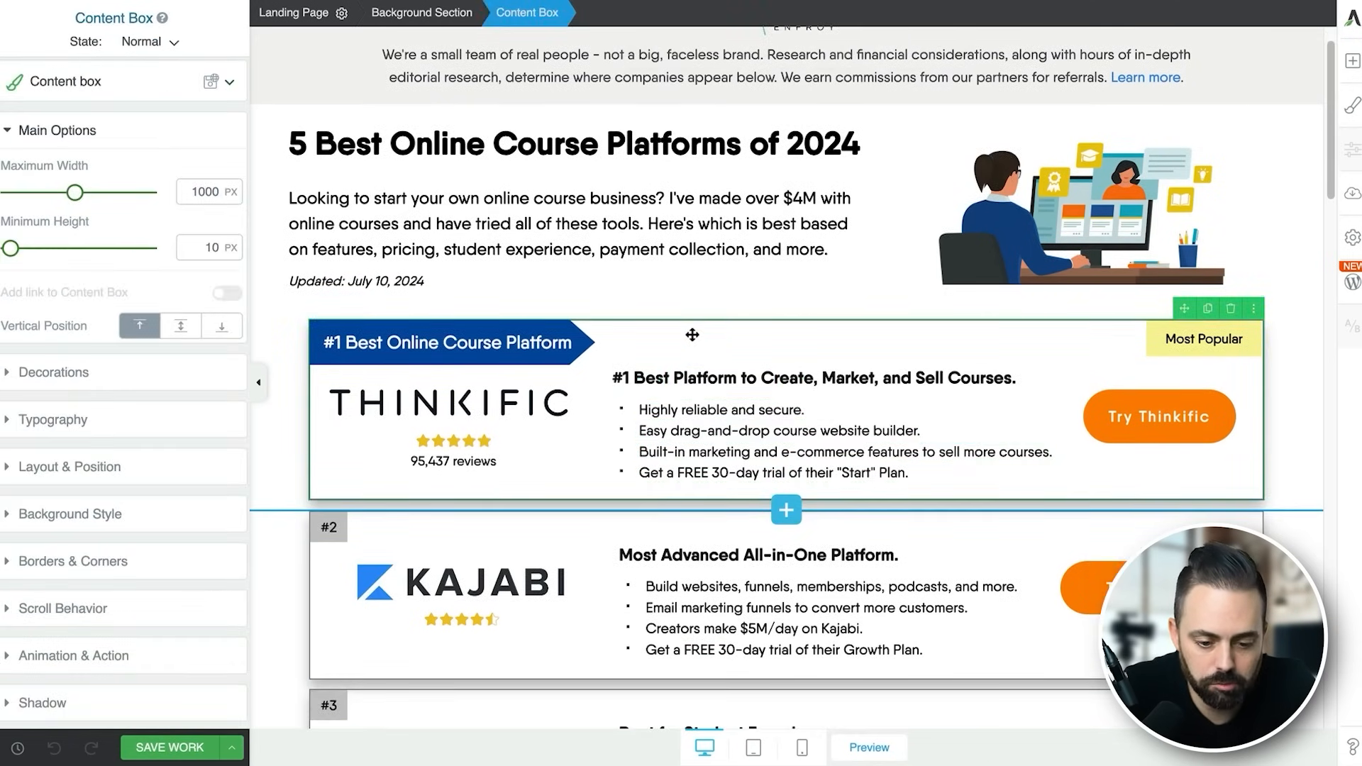
left_click(468, 342)
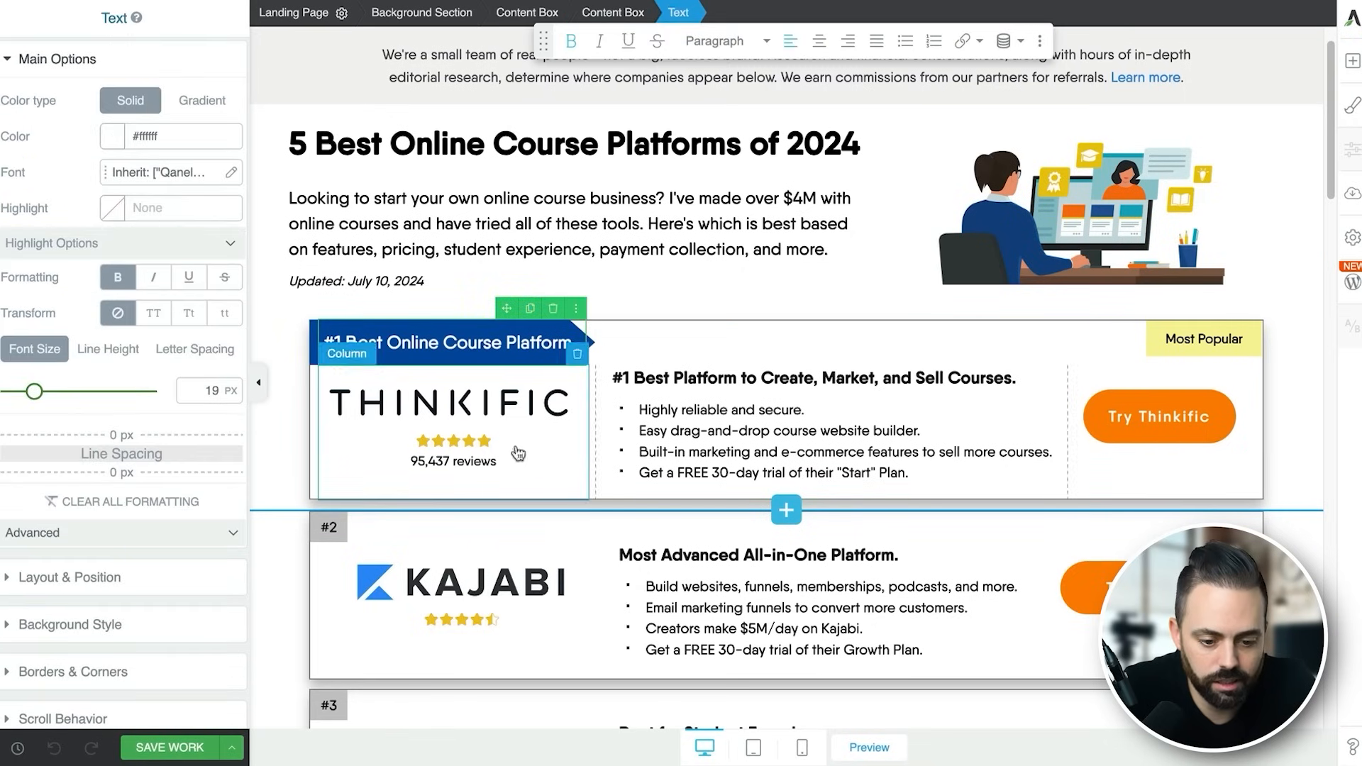
Select the "Try Thinkific" button and highlight its target URL to check the affiliate link.
left_click(1179, 417)
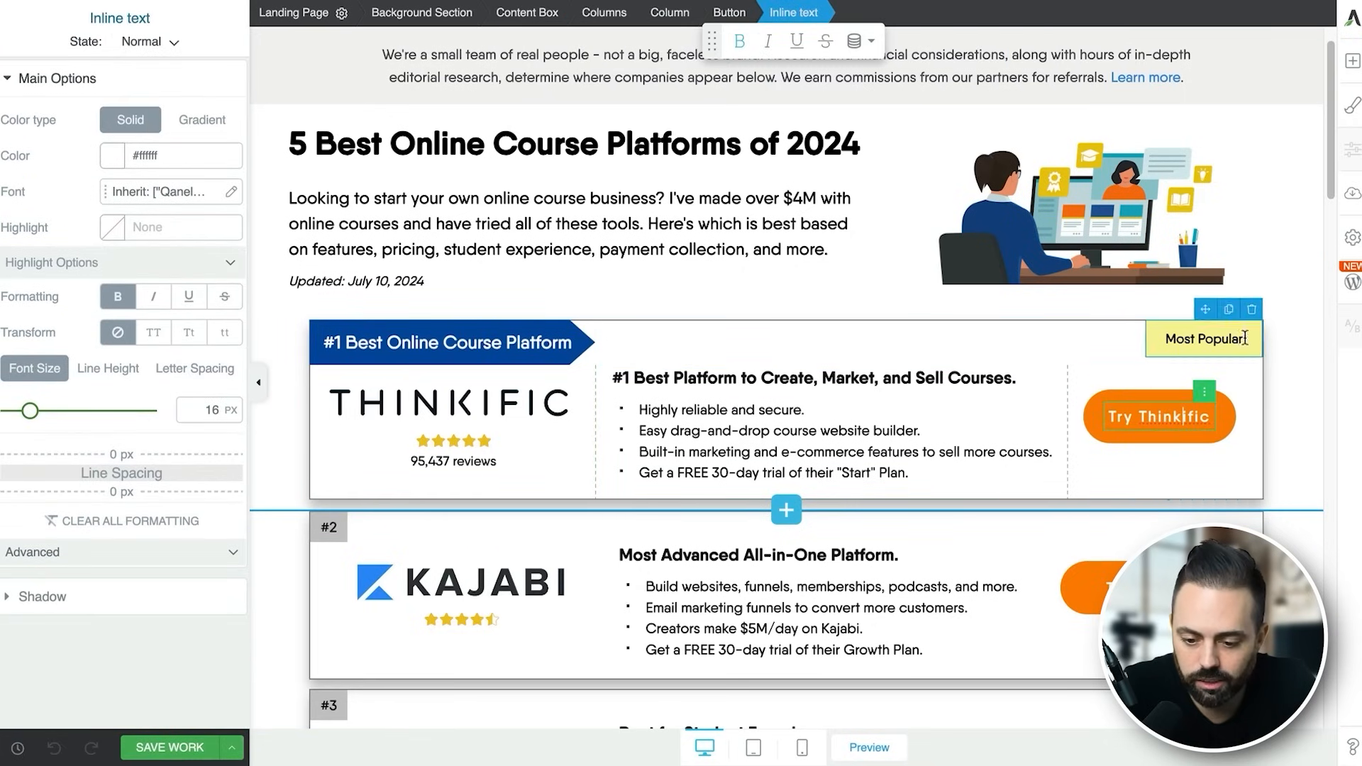
left_click(1137, 396)
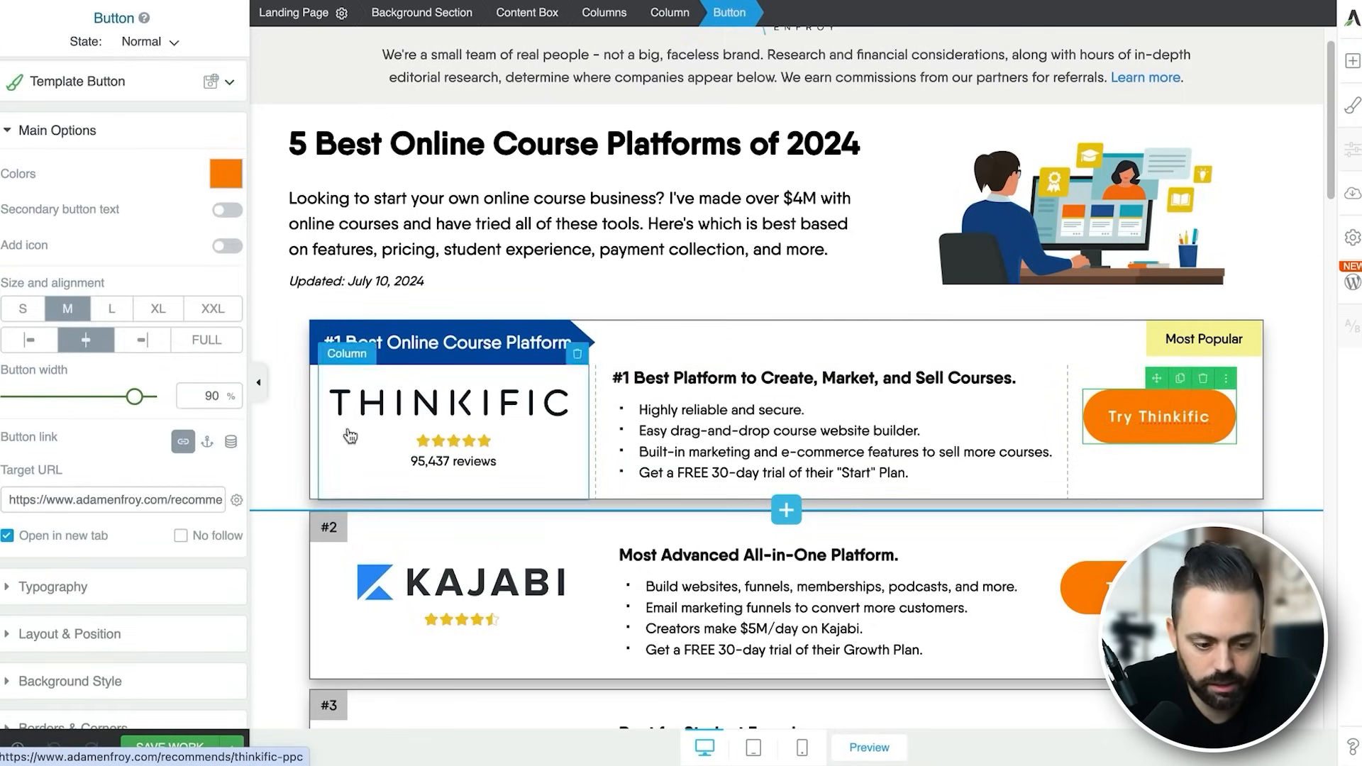
triple_click(72, 500)
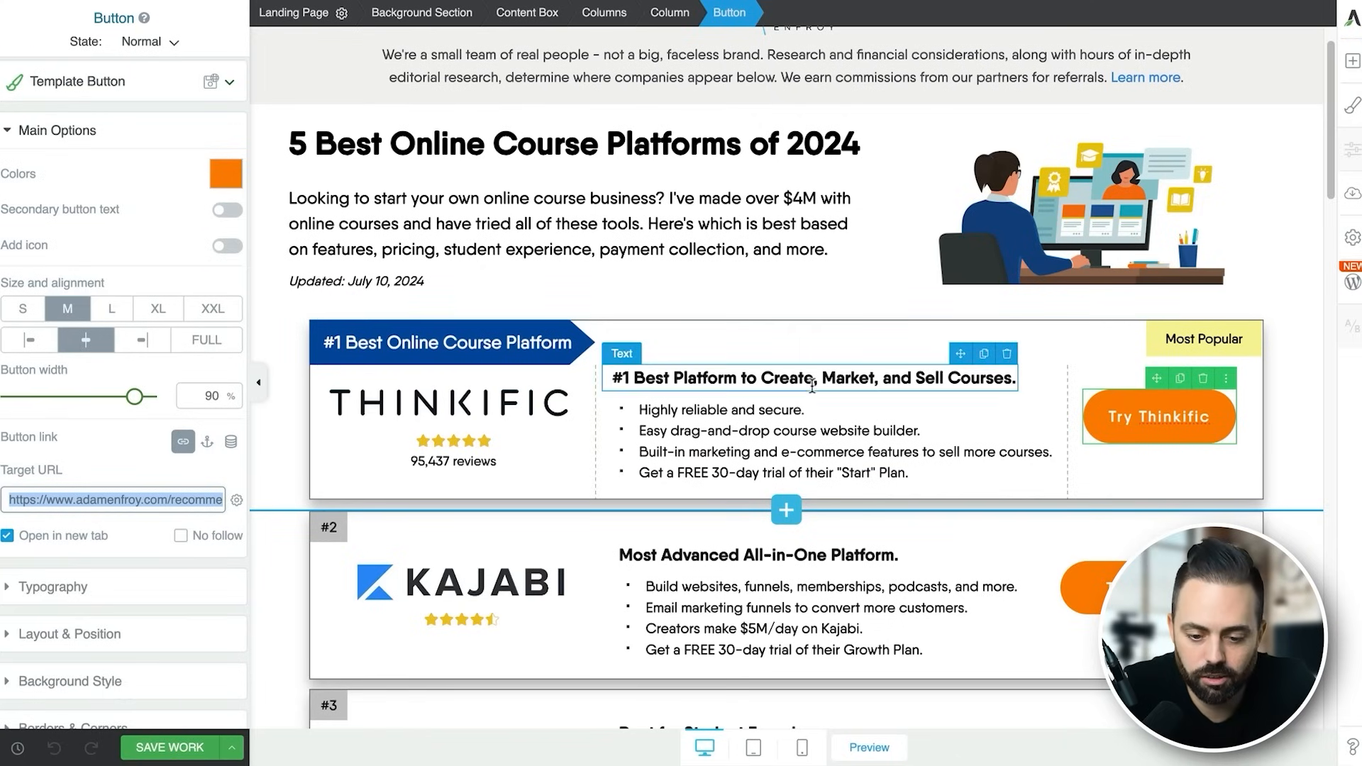
Try a 4 px border on the Thinkific content box and set it back to 1 px.
left_click(974, 330)
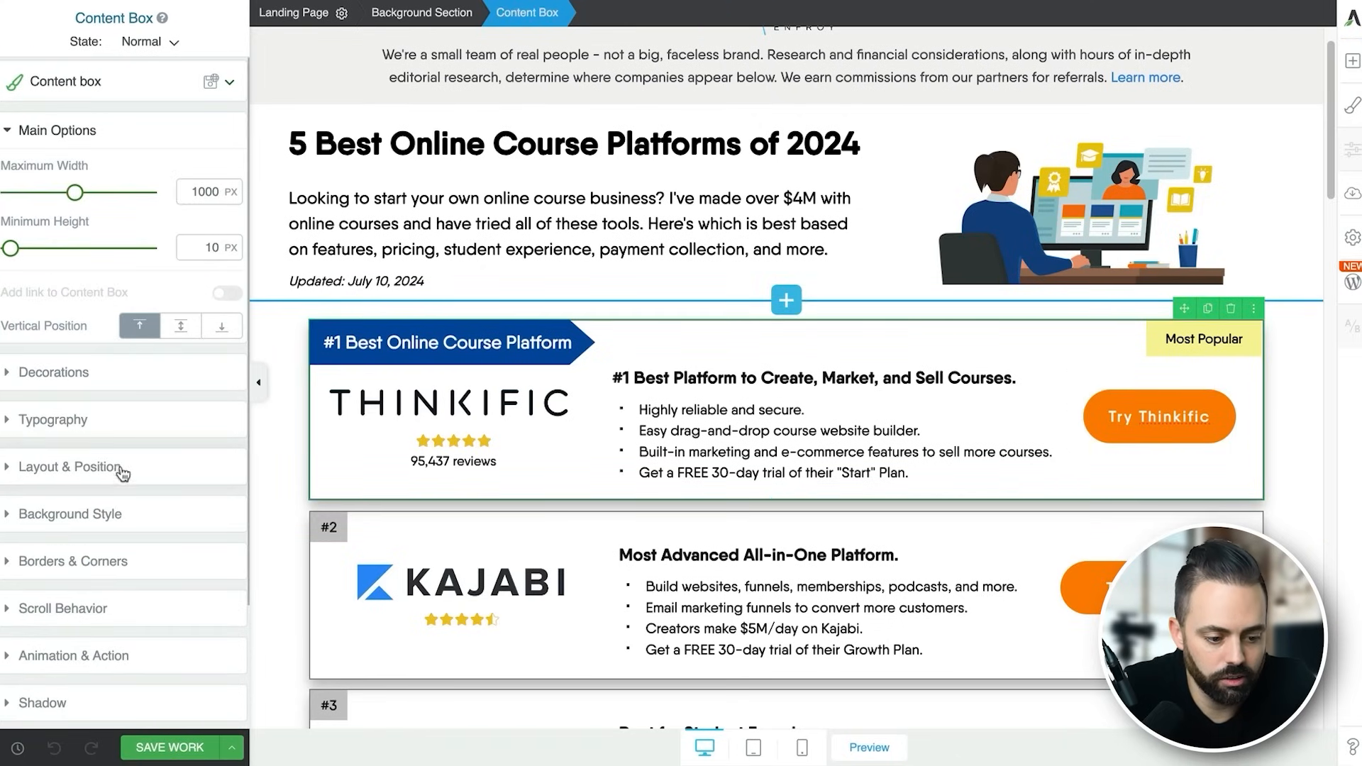
left_click(157, 555)
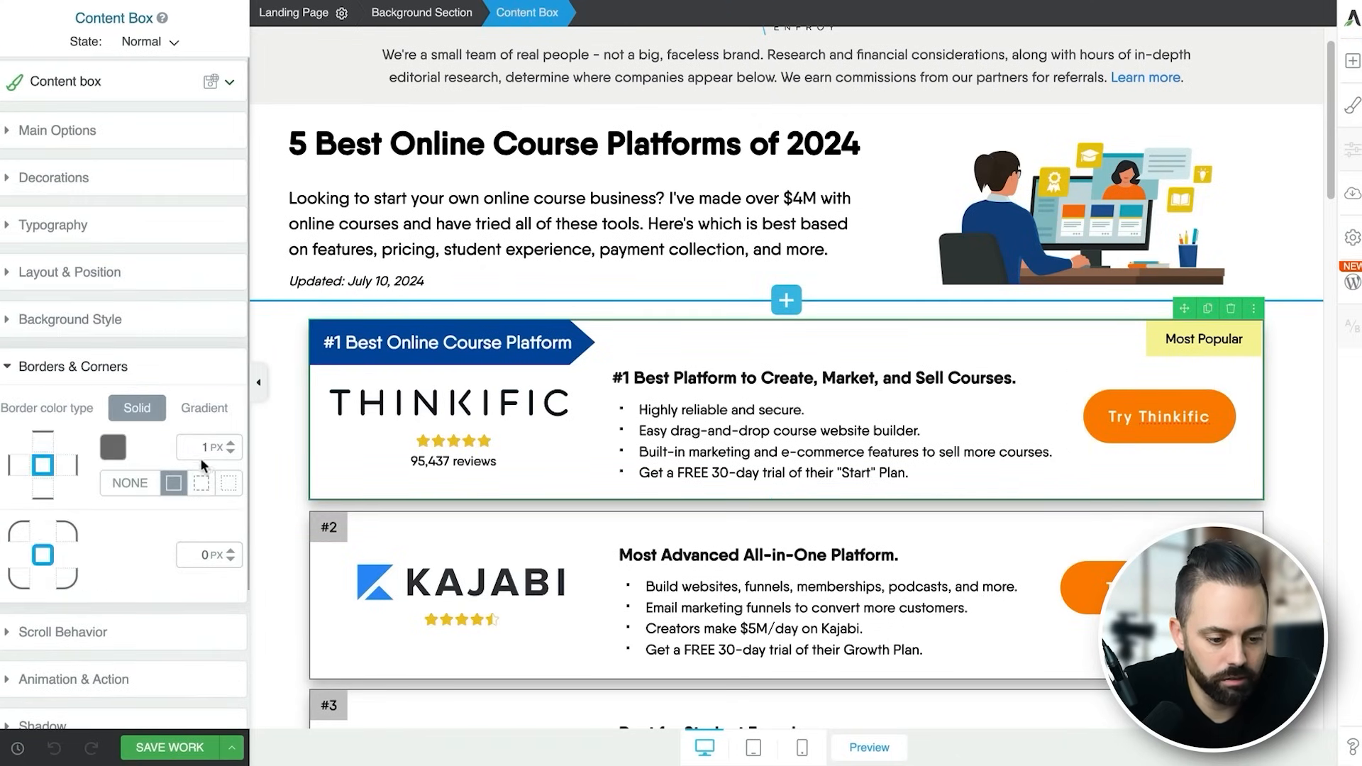
triple_click(229, 445)
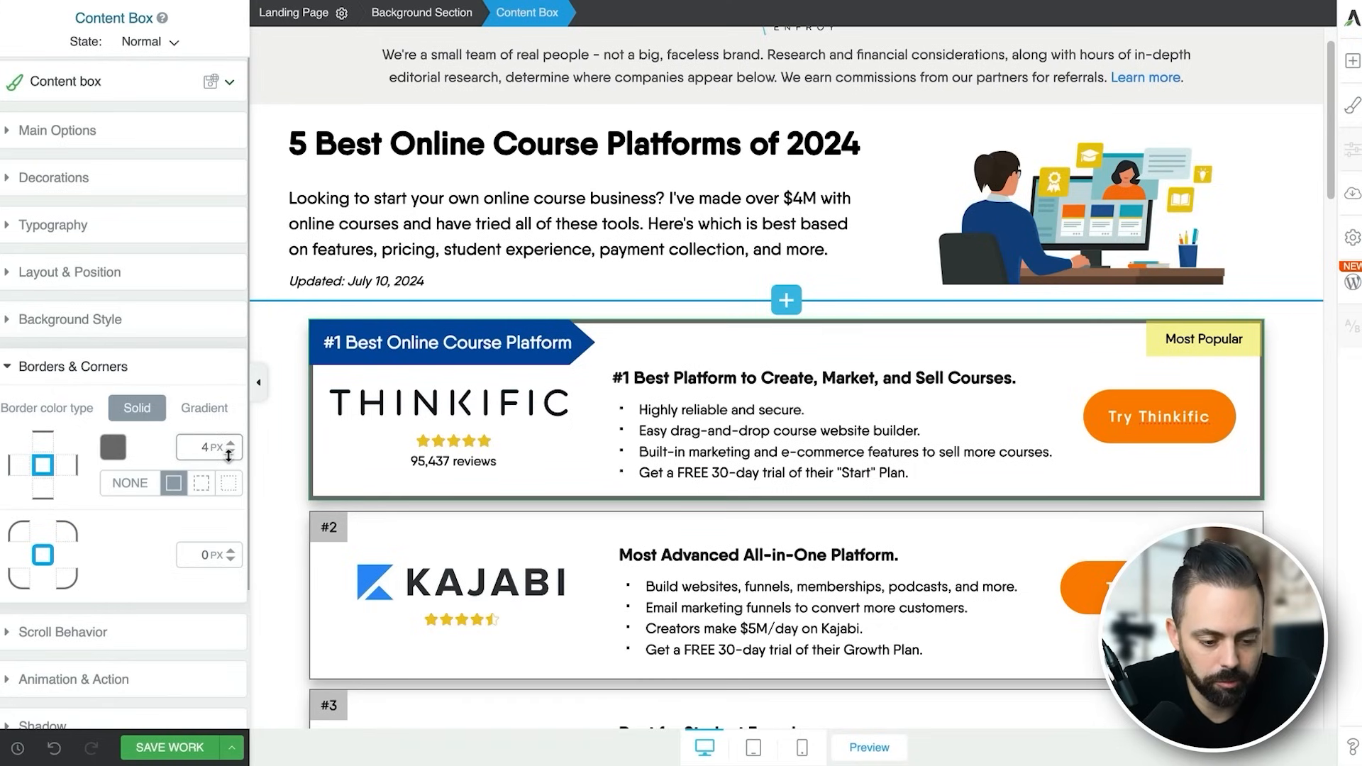
left_click(230, 453)
left_click(230, 453)
left_click(230, 453)
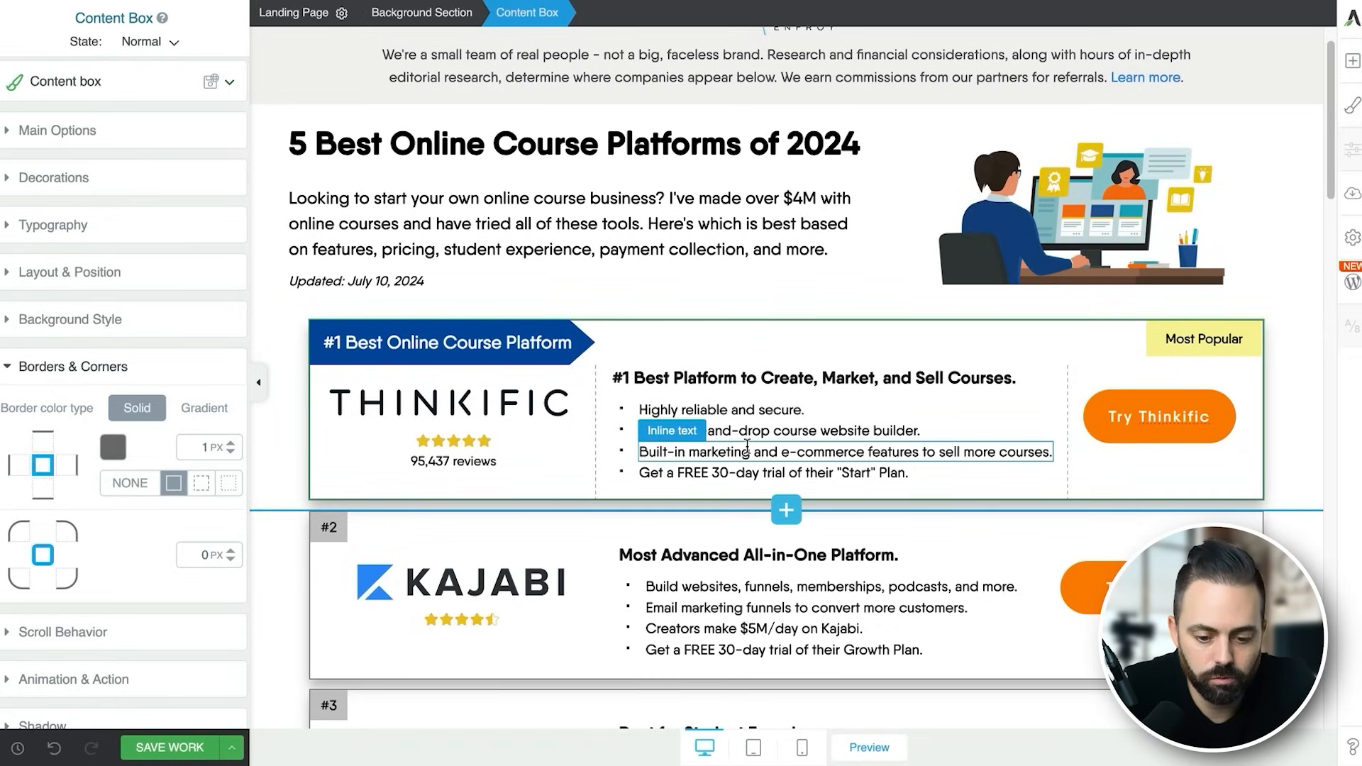
left_click(716, 410)
scroll(802, 426, "up", 1)
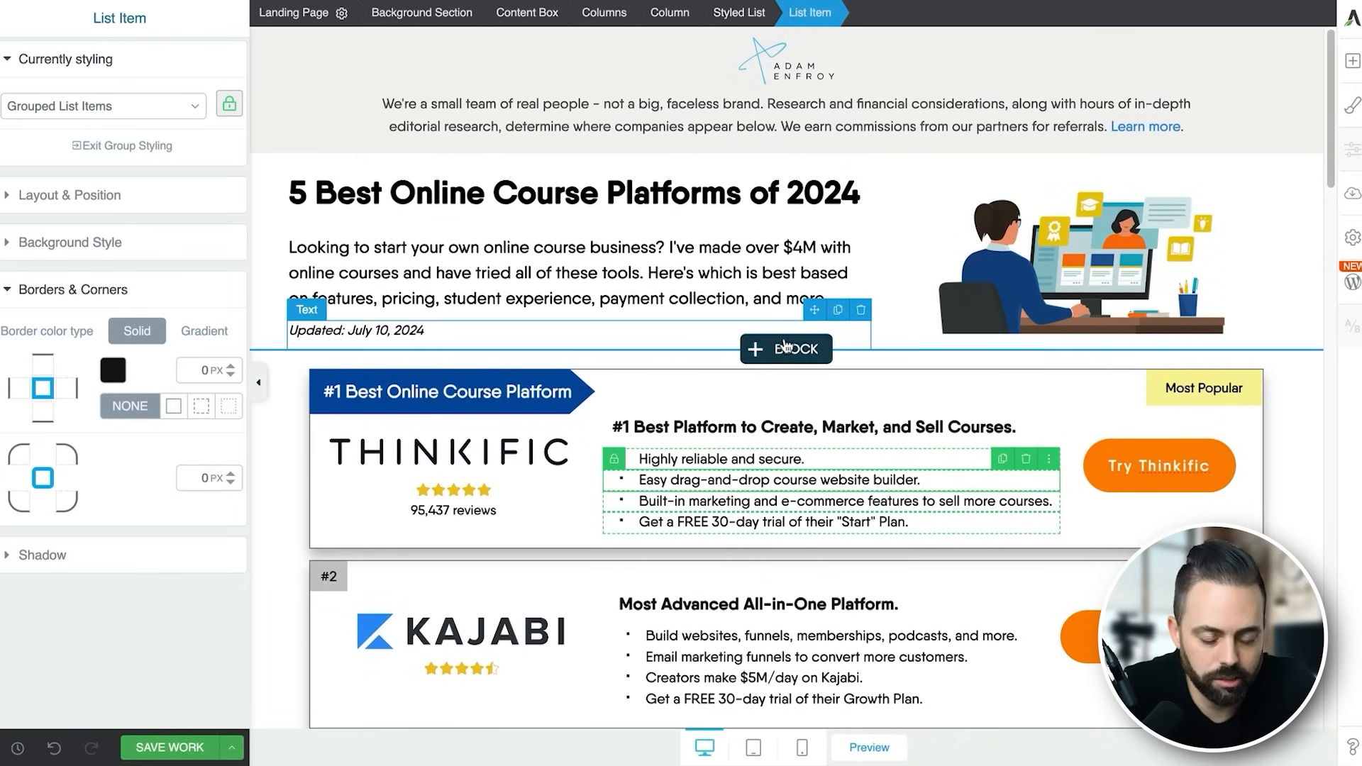
Select the landing page's "5 Best Online Course Platforms of 2024" heading and the intro paragraph beneath it to inspect them.
left_click(514, 193)
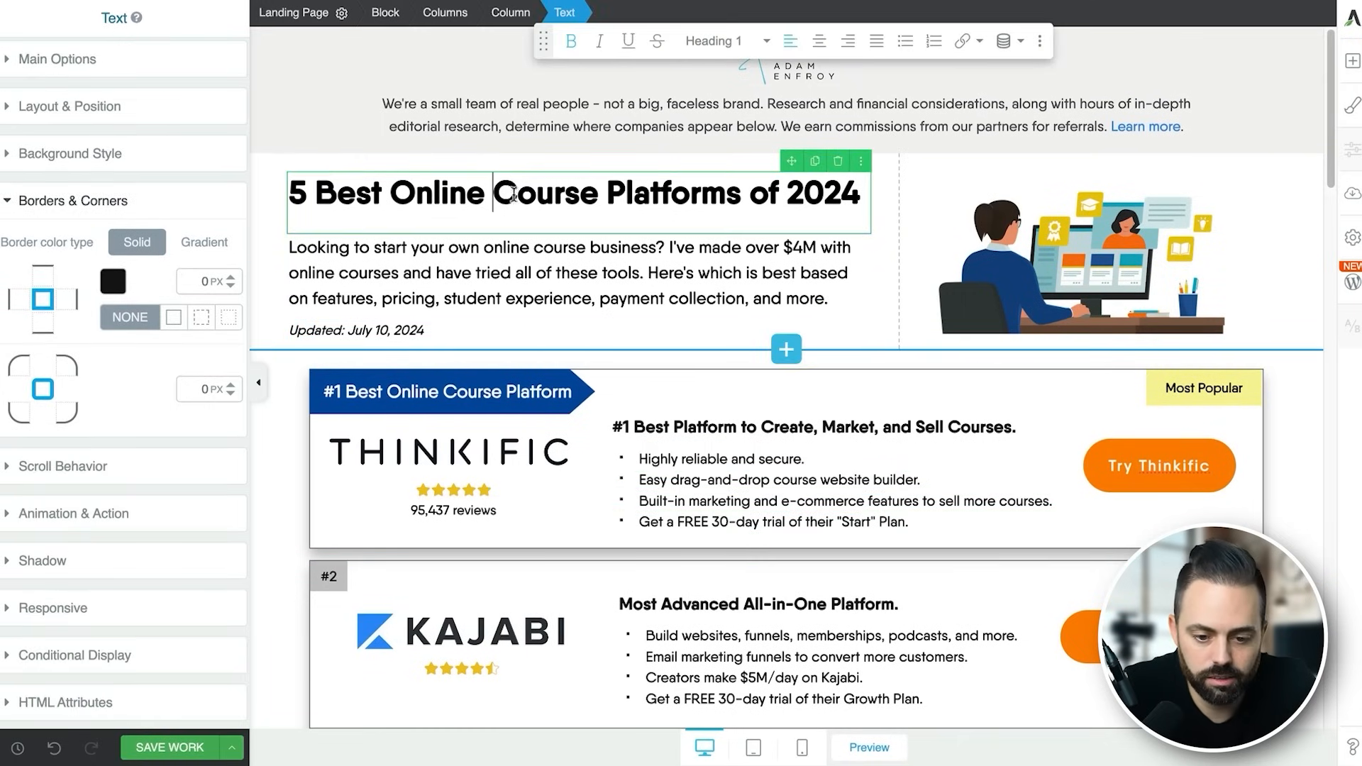
left_click(666, 286)
scroll(710, 319, "down", 10)
scroll(752, 347, "up", 10)
Duplicate the Thinkific content box in the platform list.
left_click(730, 301)
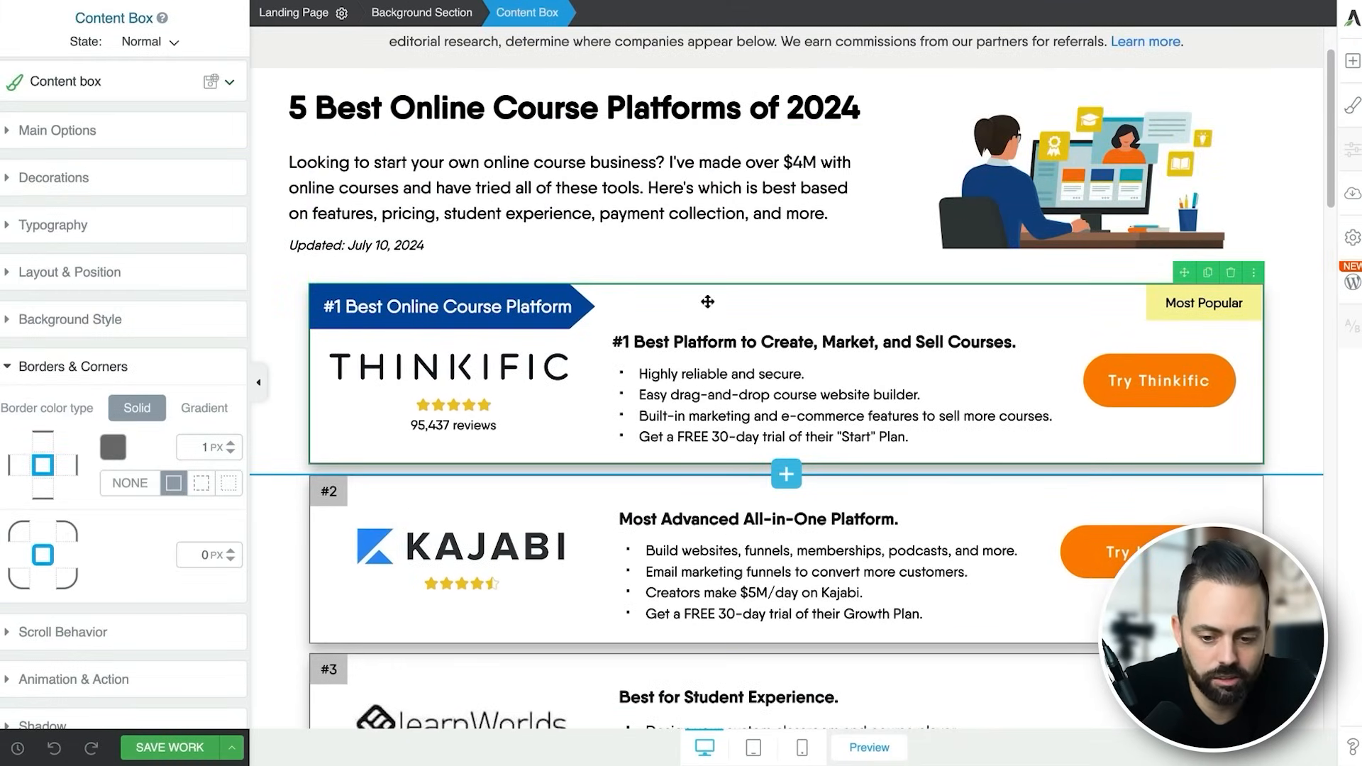
left_click(1208, 273)
scroll(802, 541, "down", 2)
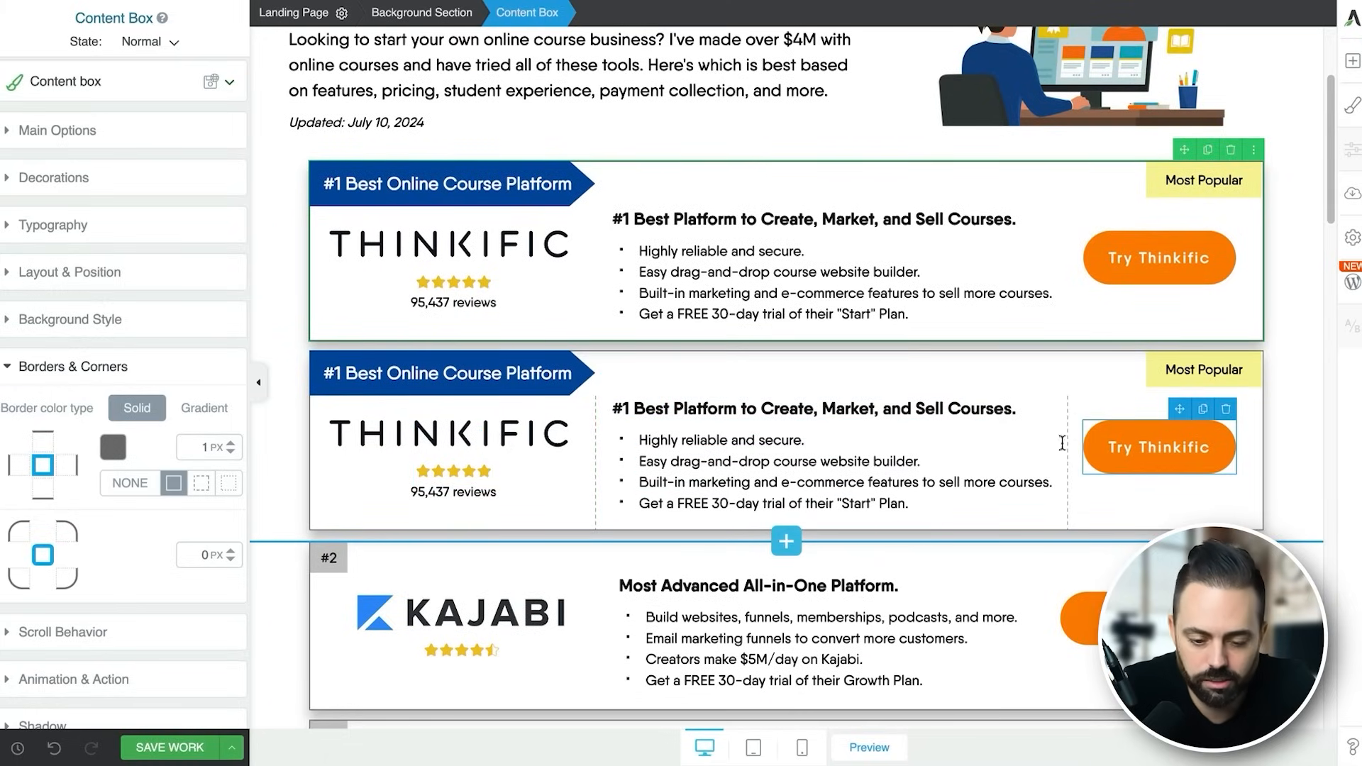
scroll(816, 415, "down", 4)
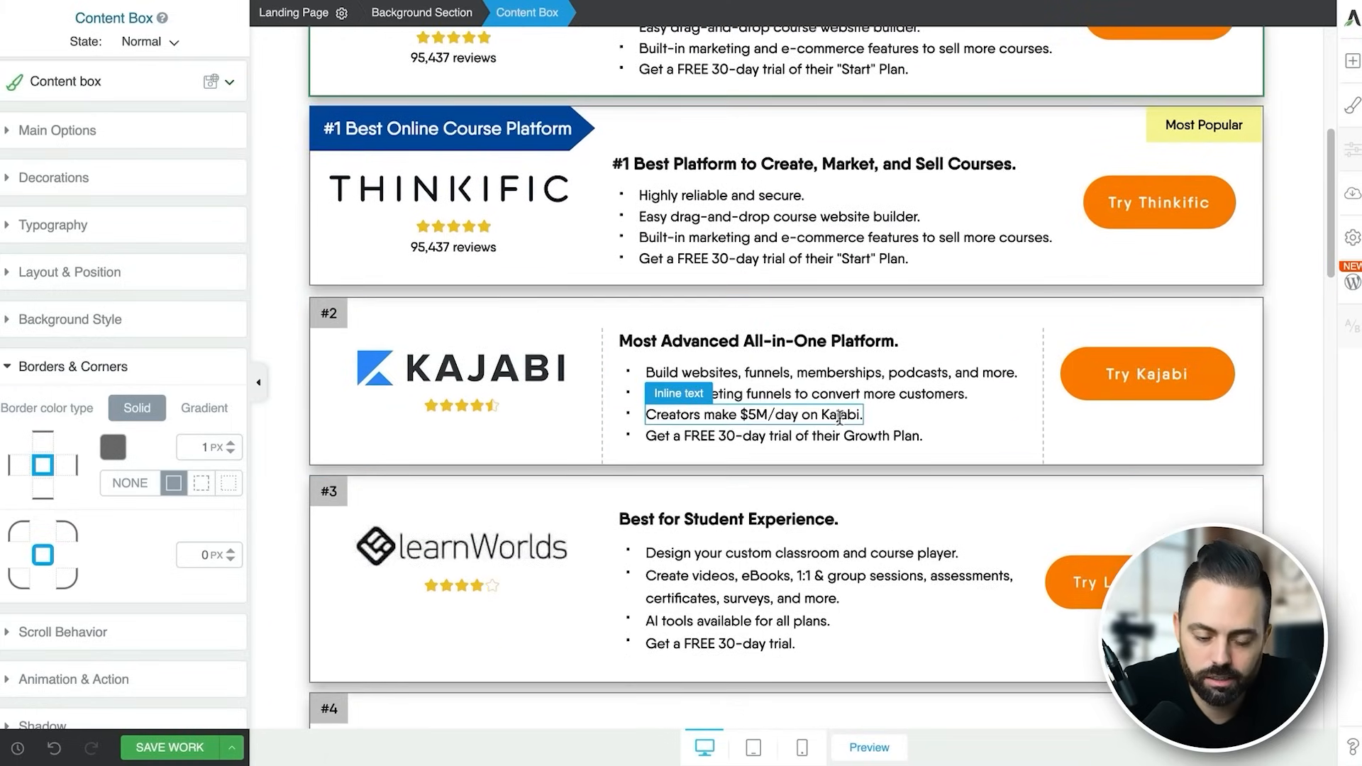
scroll(840, 418, "up", 3)
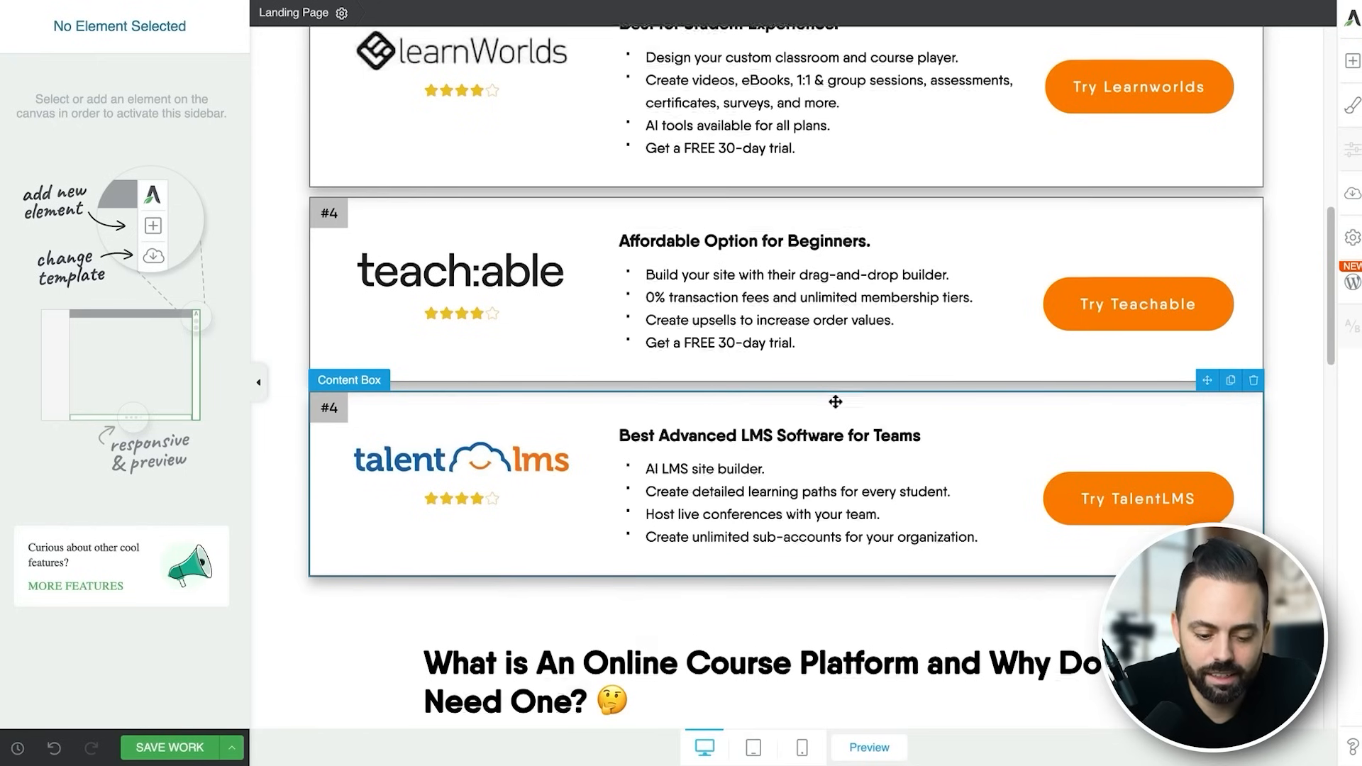
Duplicate the TalentLMS content box at the end of the platform list.
scroll(835, 401, "down", 3)
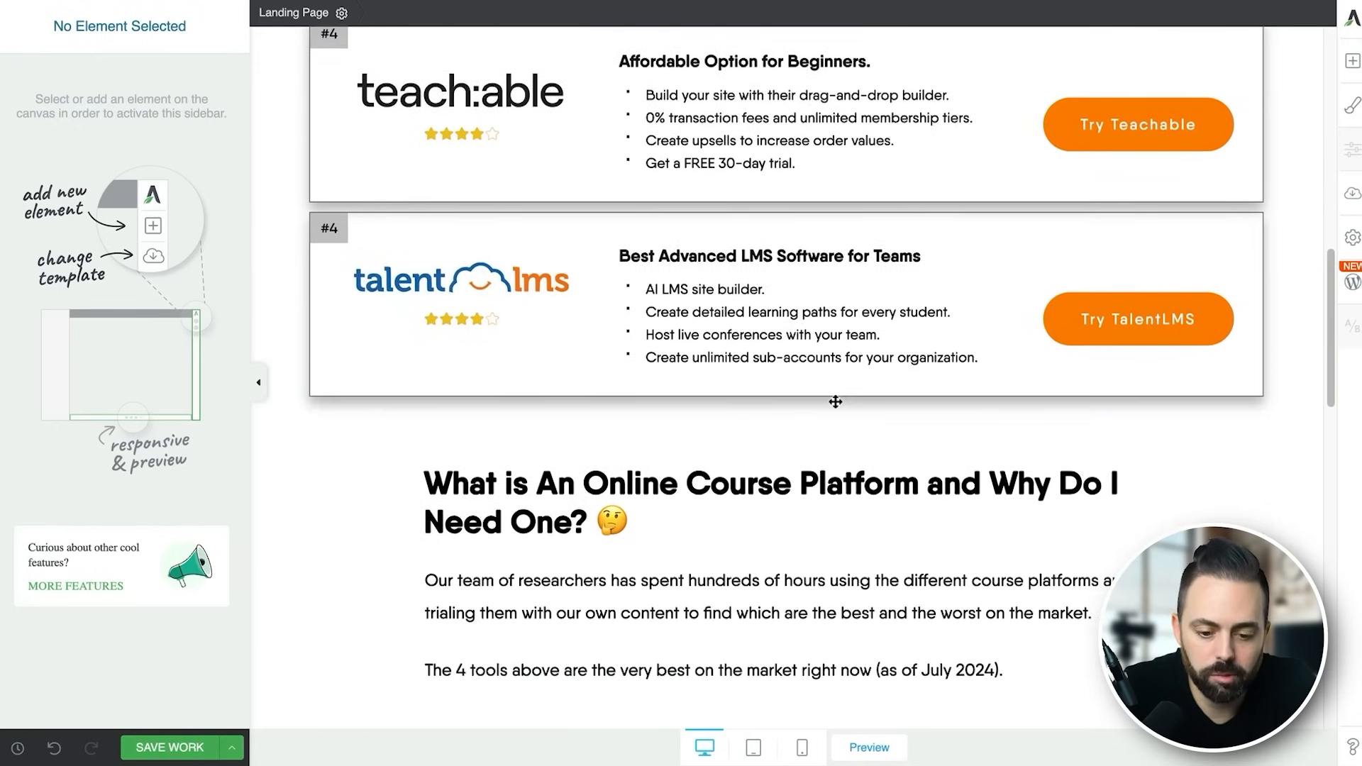
scroll(835, 401, "up", 4)
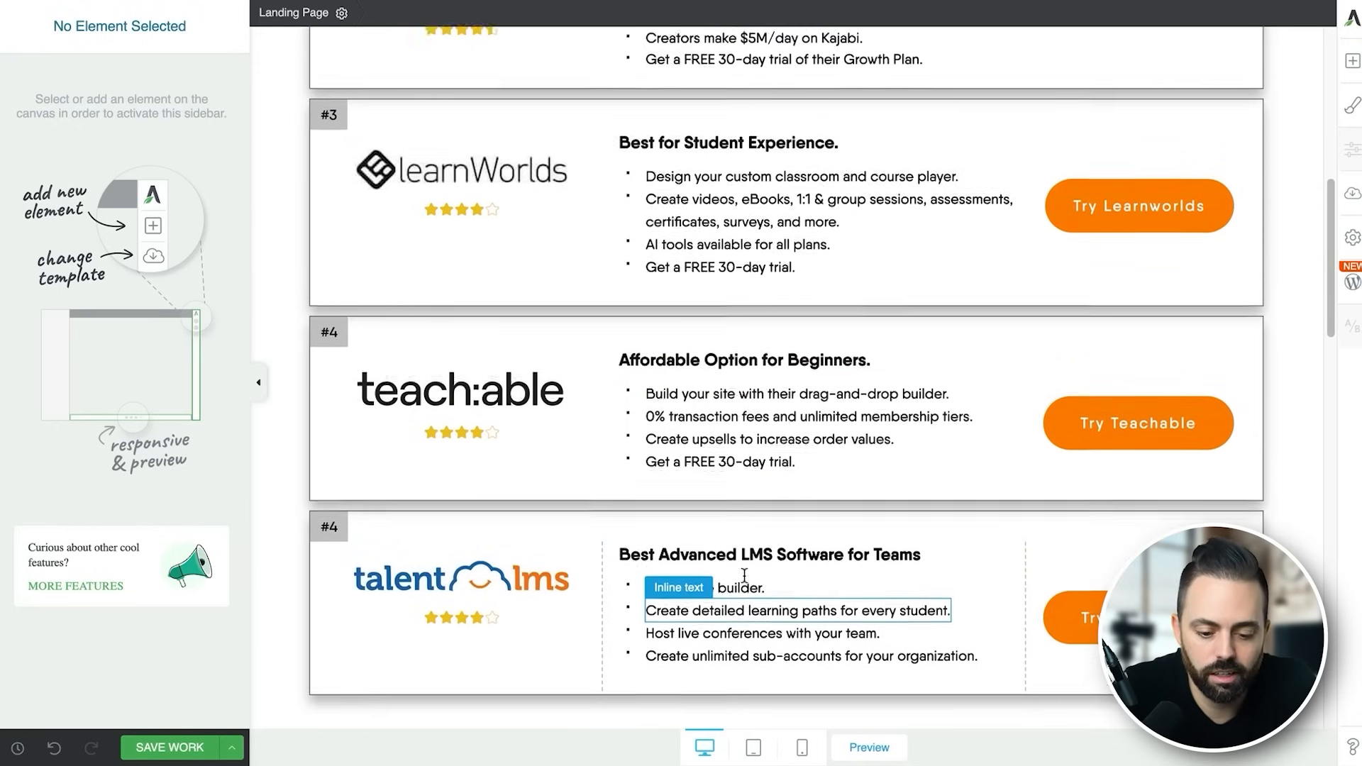
scroll(744, 575, "down", 1)
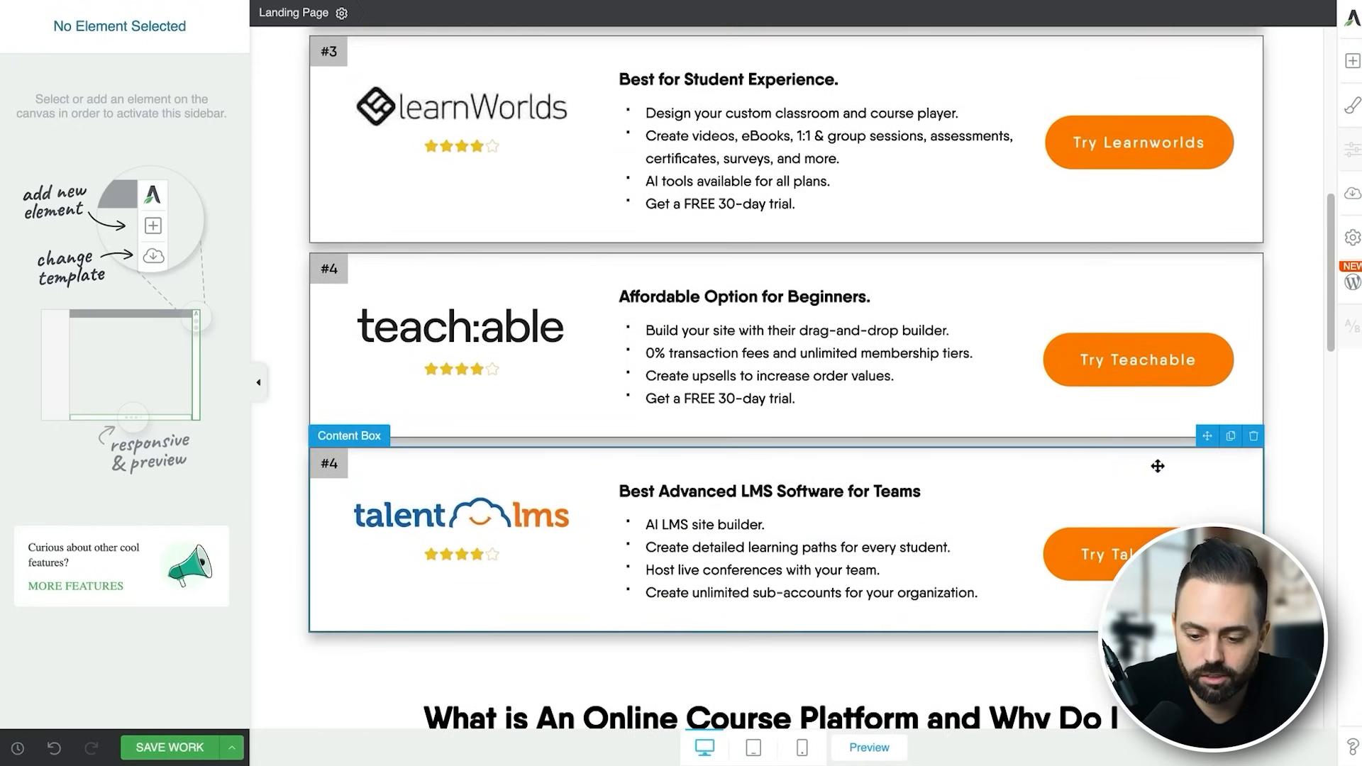
left_click(1233, 439)
scroll(1033, 532, "down", 3)
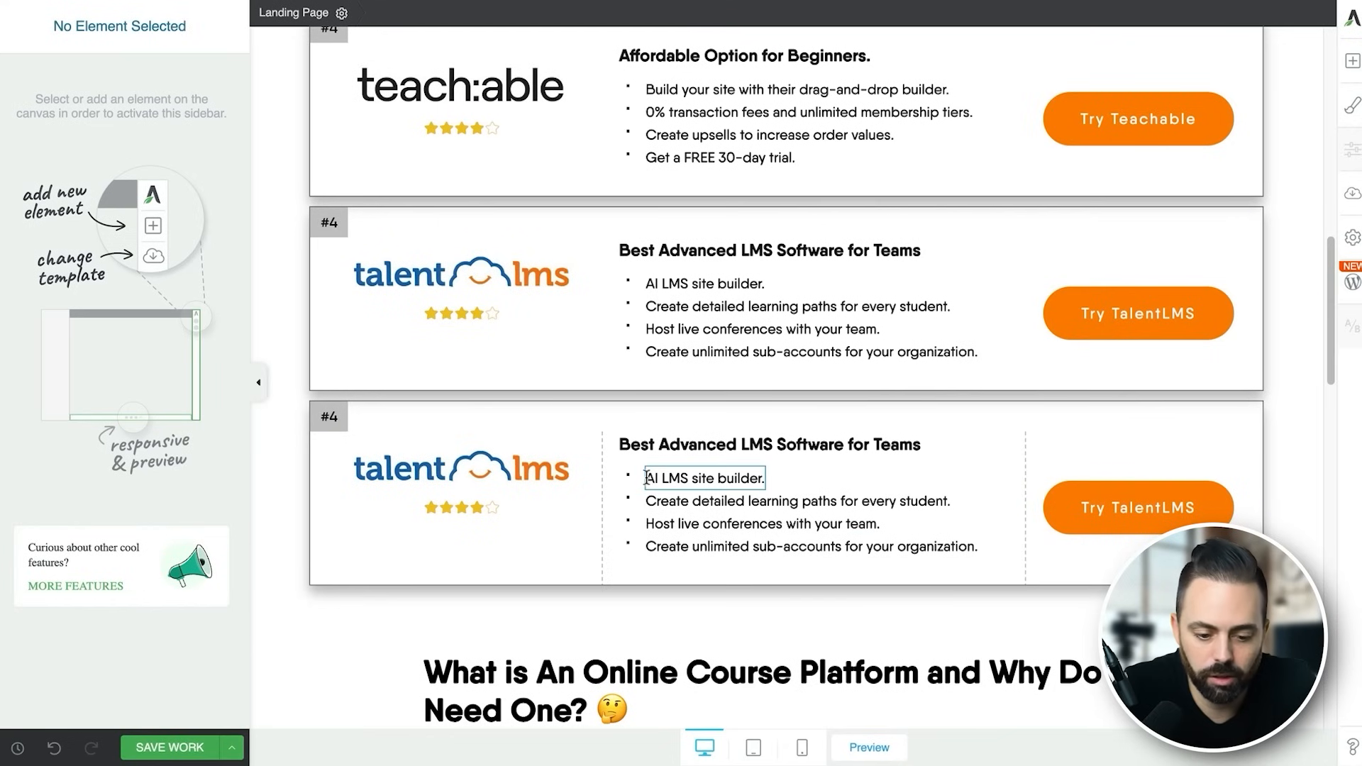
Select the TalentLMS logo in the duplicated box and open its main image options.
left_click(433, 463)
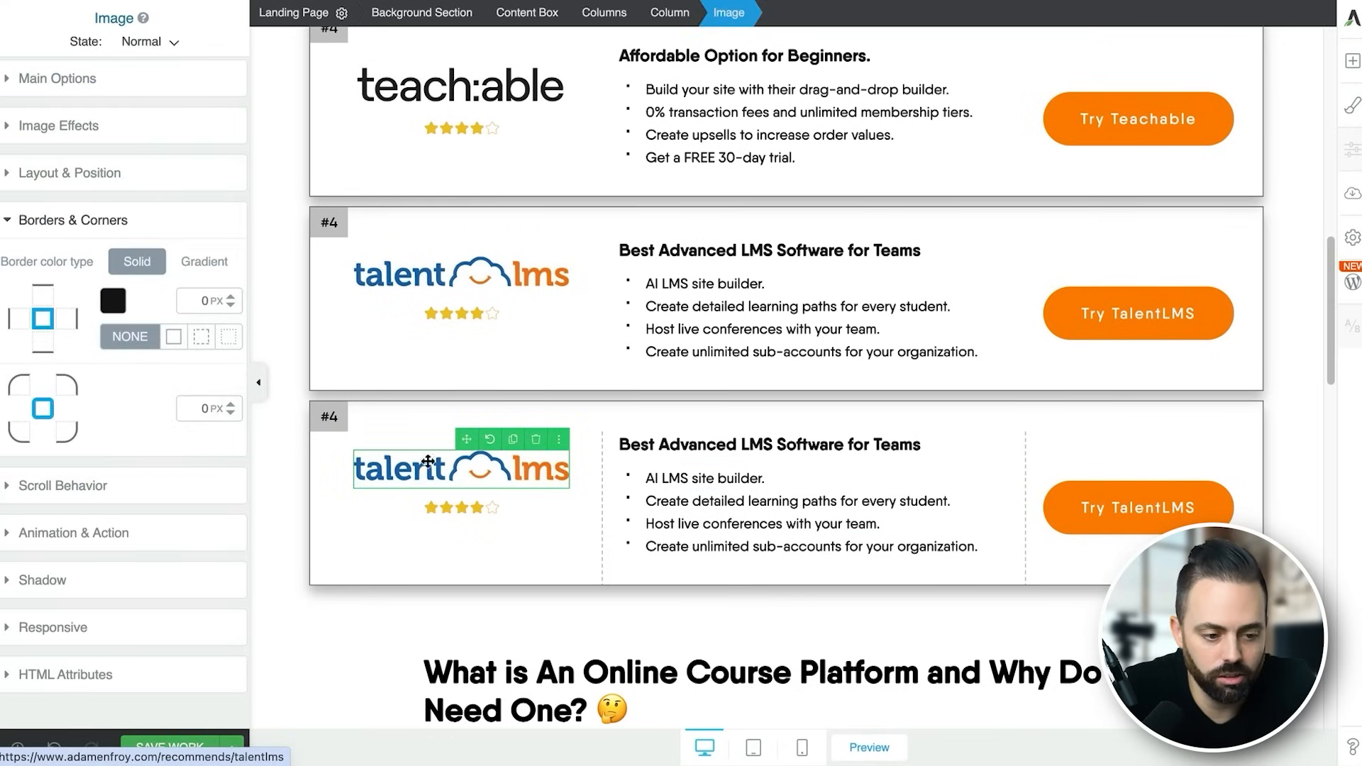
left_click(103, 84)
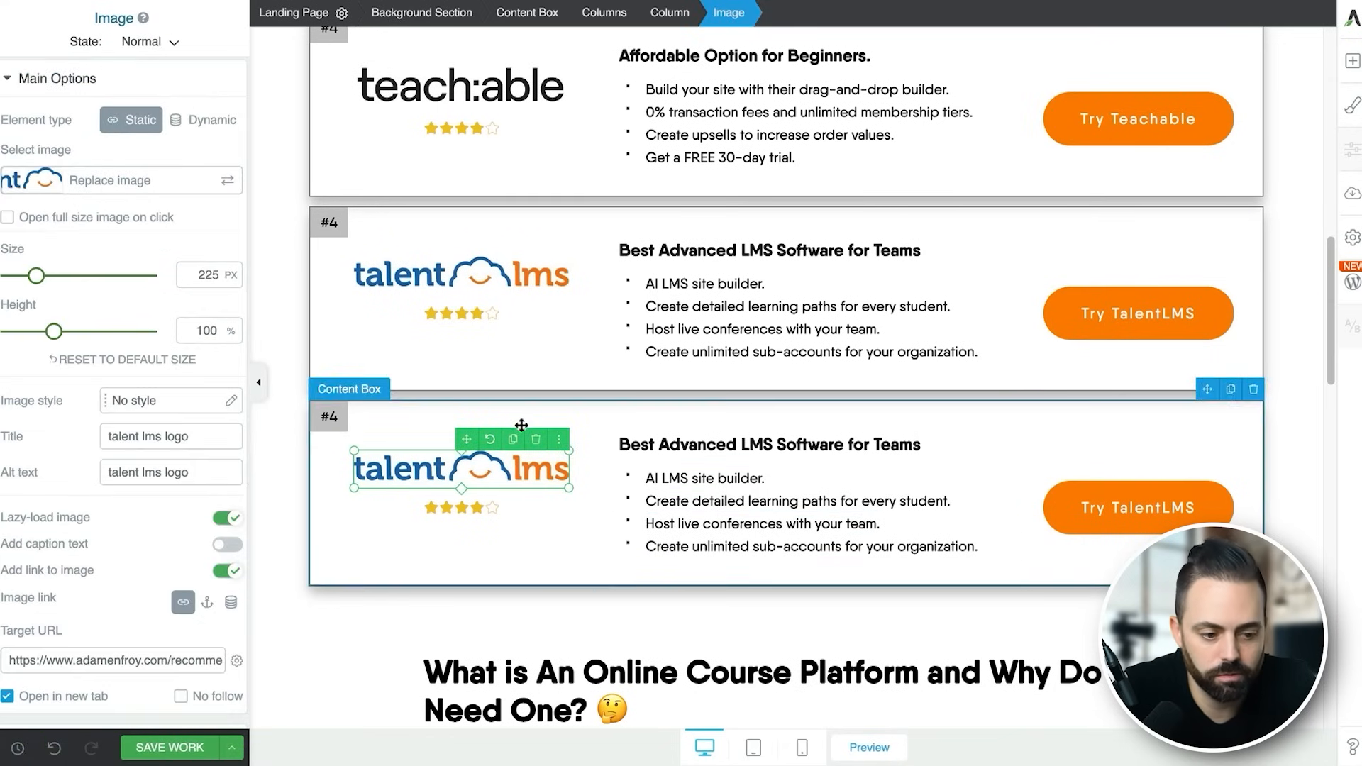
scroll(860, 478, "down", 5)
scroll(863, 477, "up", 3)
scroll(863, 477, "up", 6)
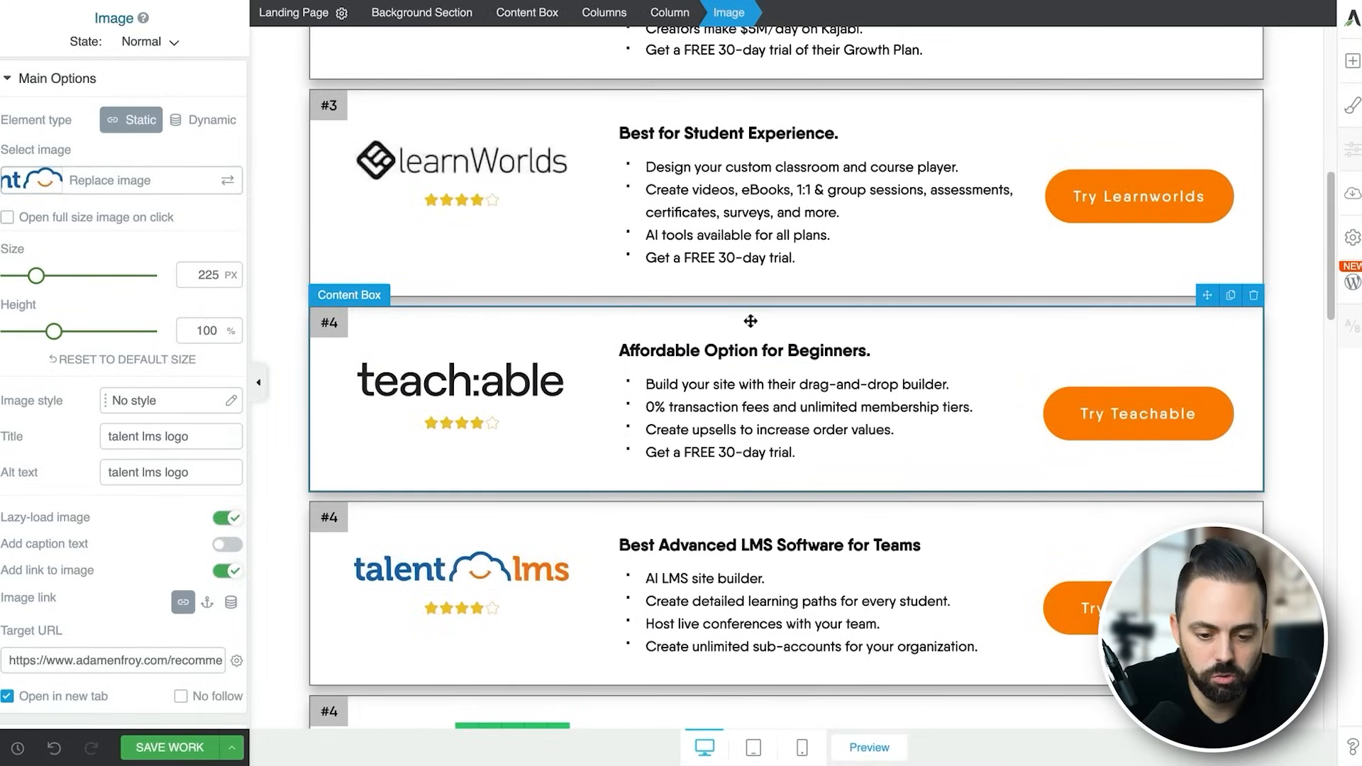
Inspect the Teachable box's content box, bullet text and column levels, and add a text element below its star rating.
left_click(748, 321)
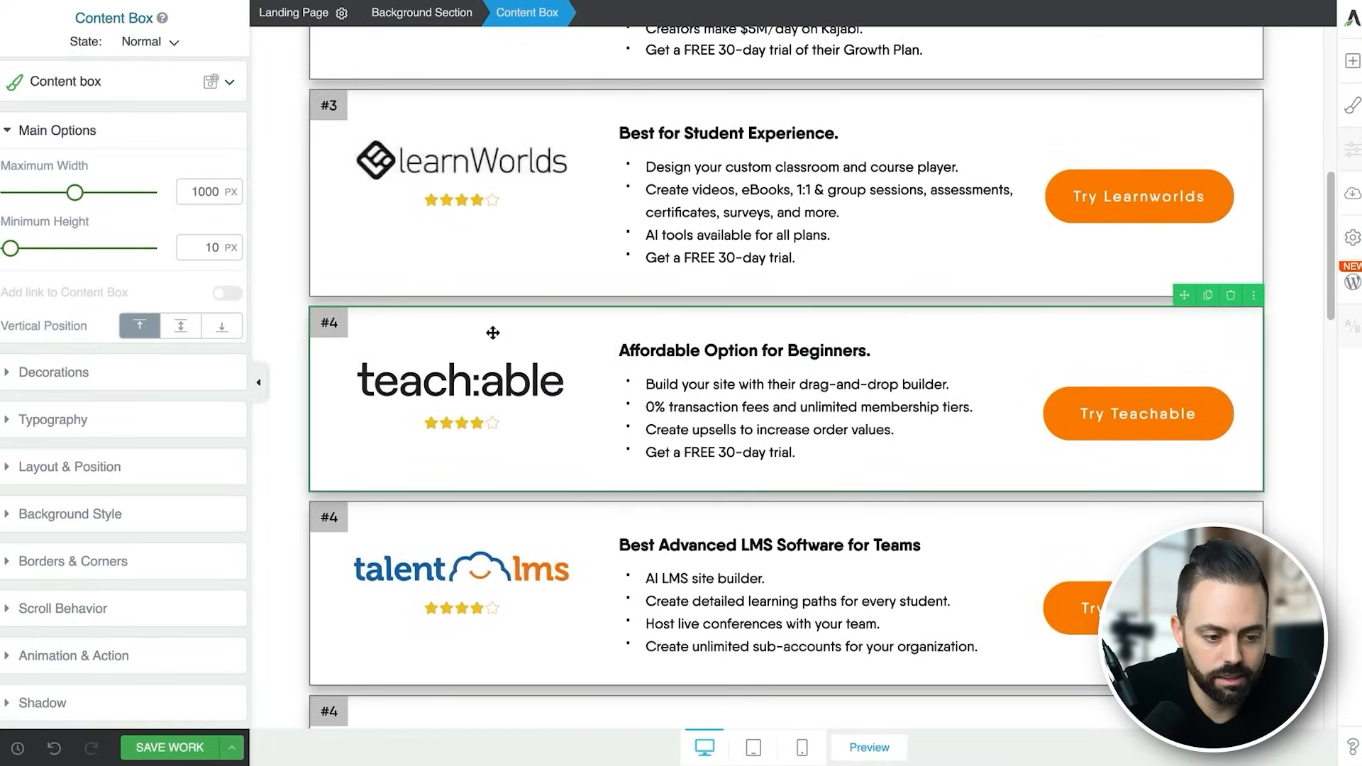
left_click(754, 411)
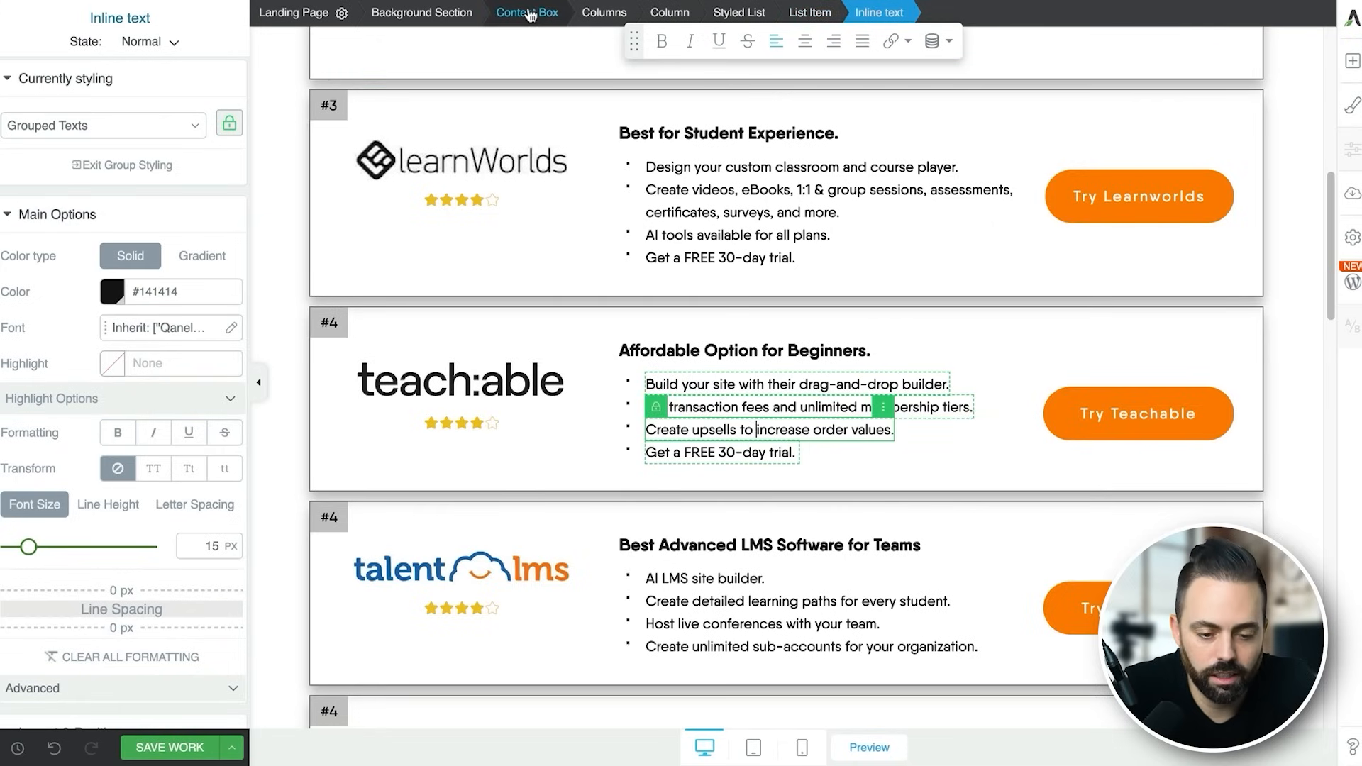
left_click(599, 12)
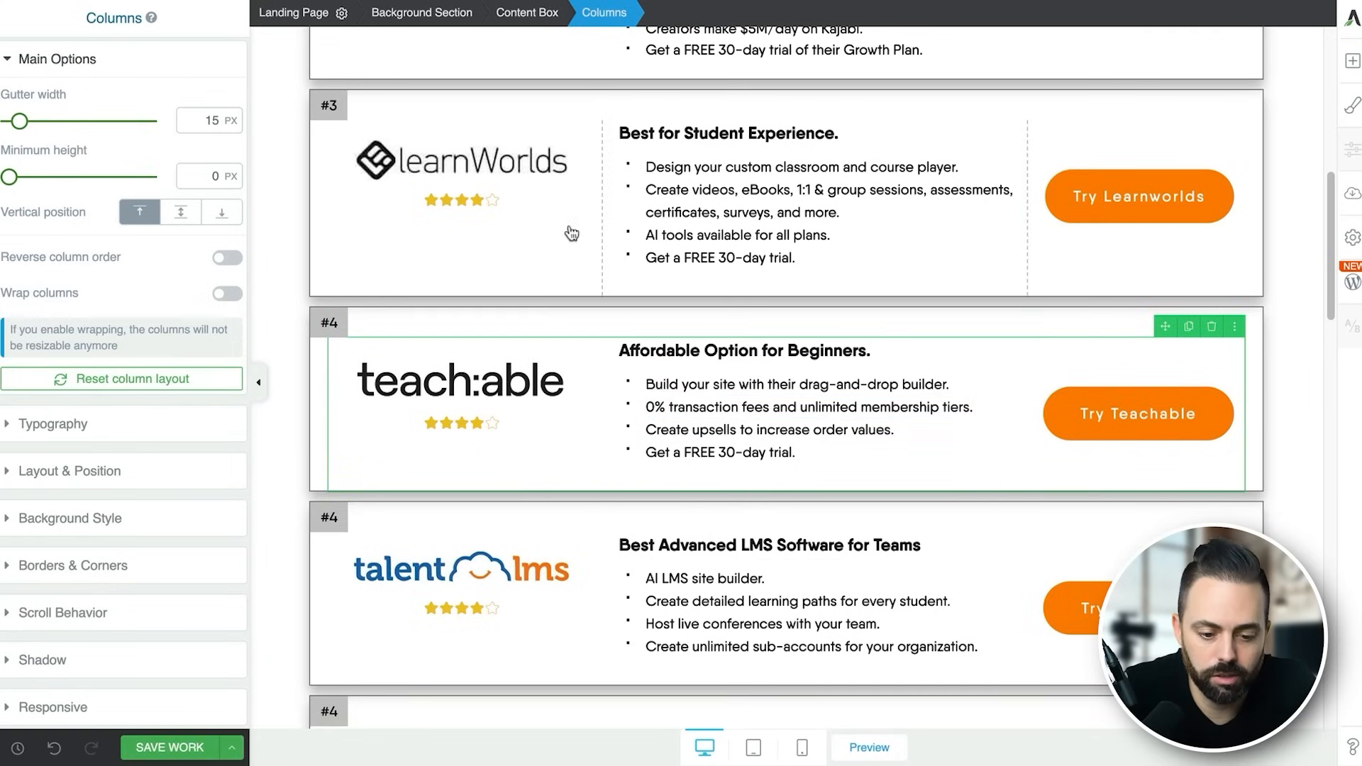
left_click(723, 384)
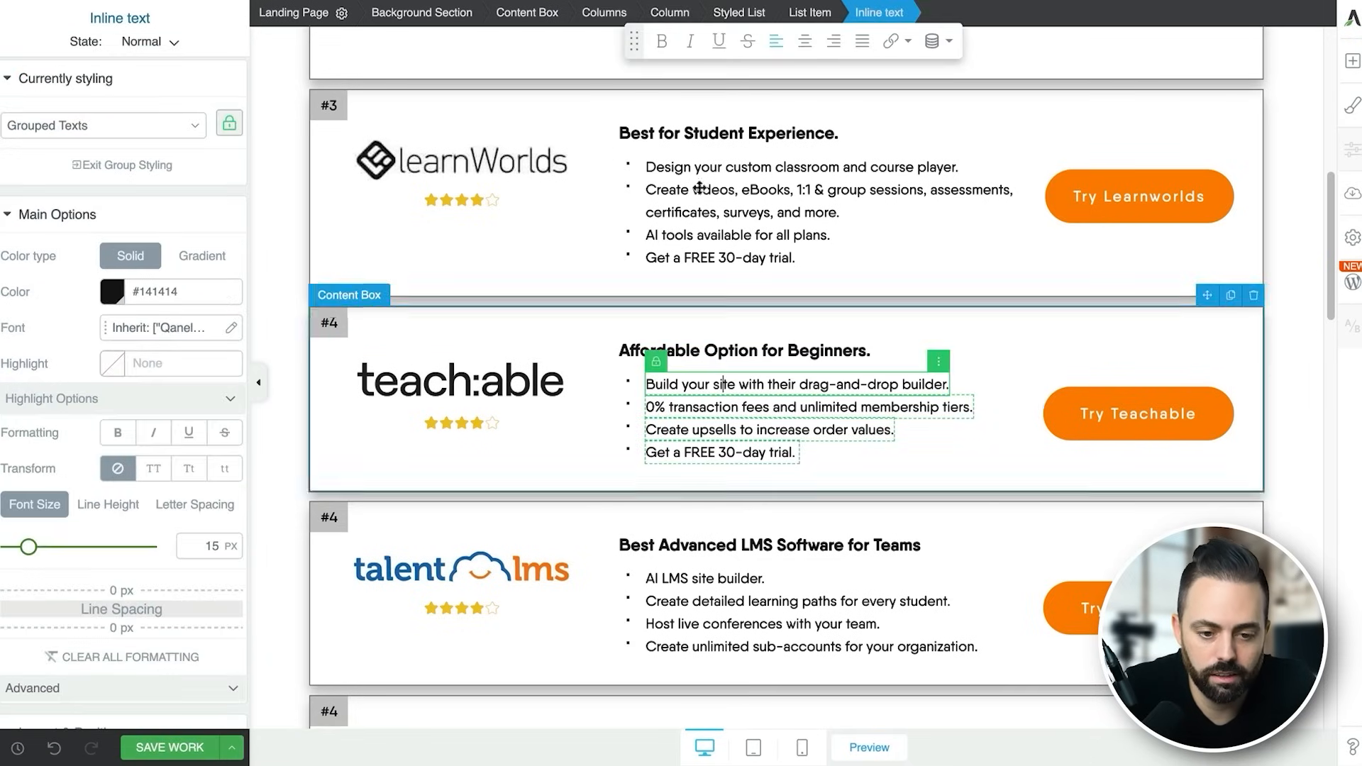
left_click(670, 15)
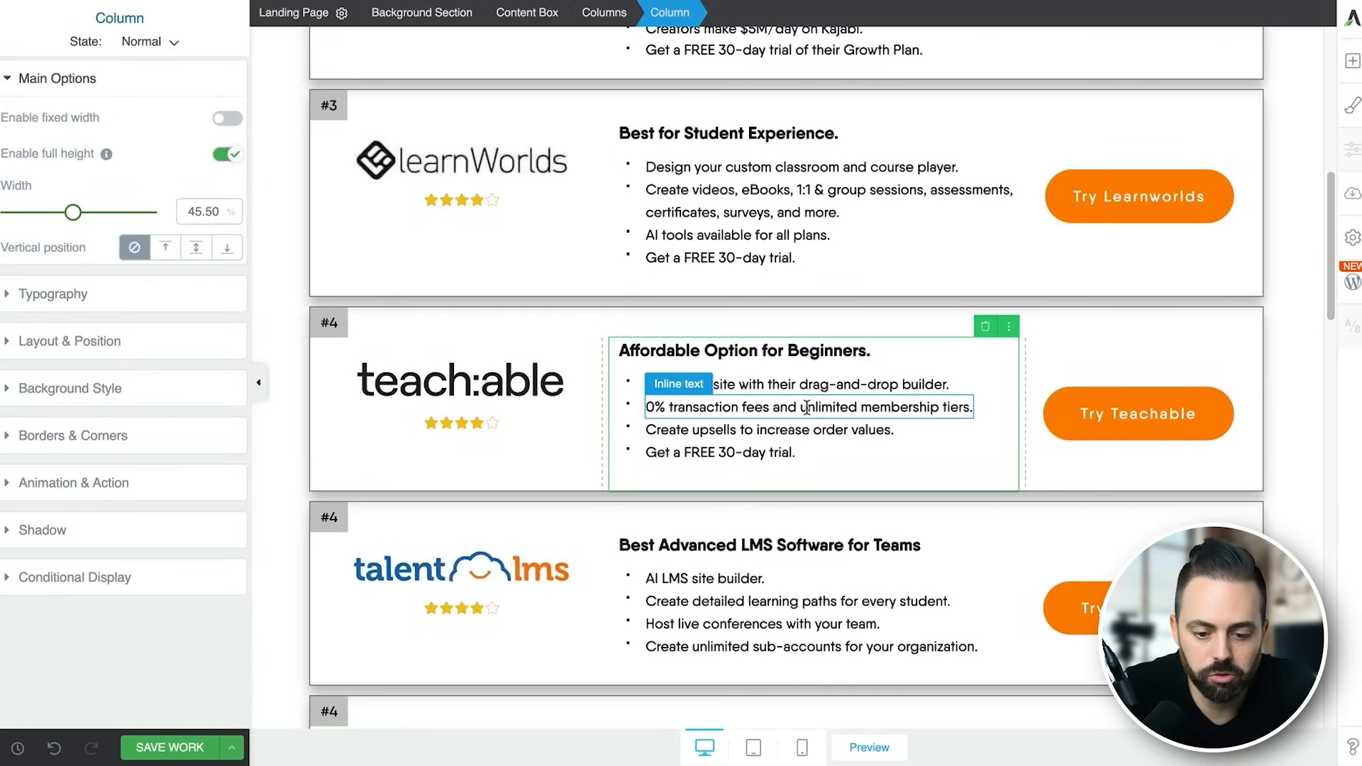
left_click(1353, 64)
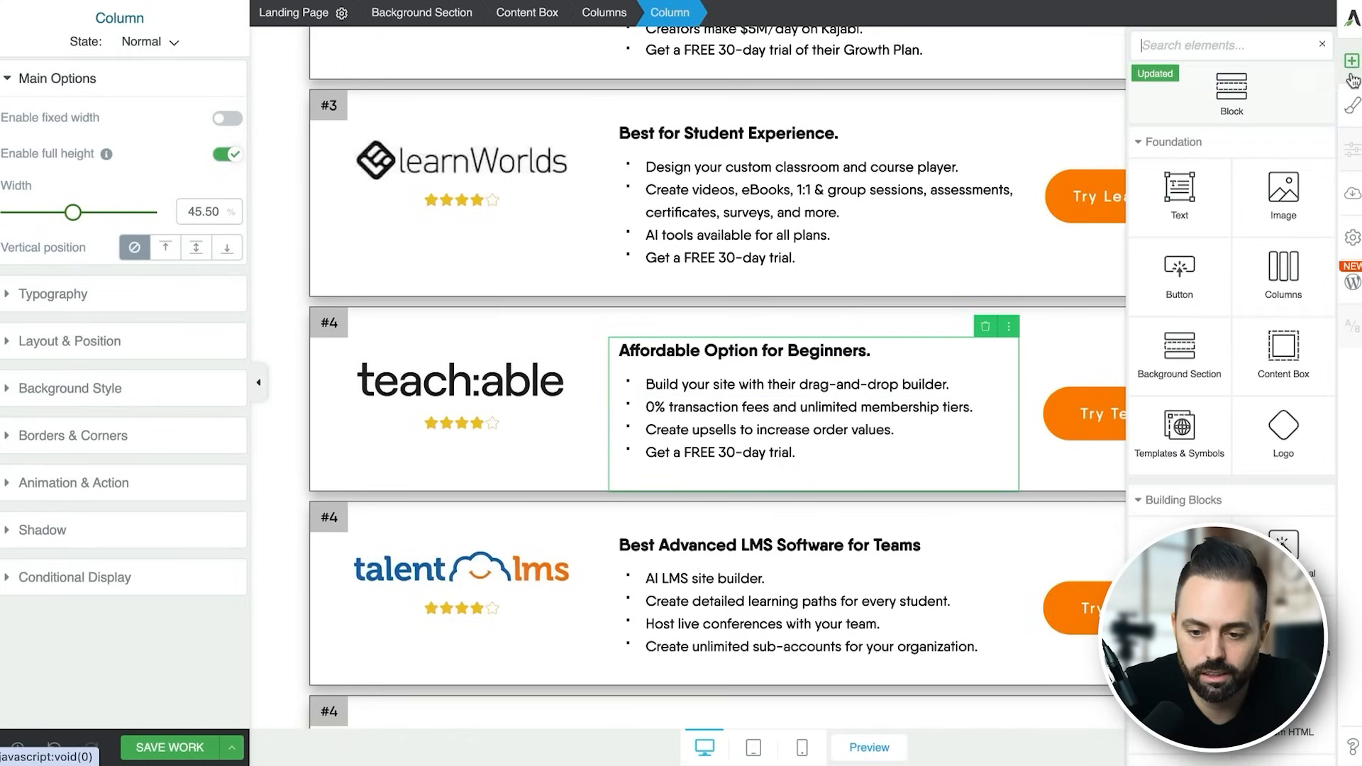
left_click_drag(1181, 212, 462, 451)
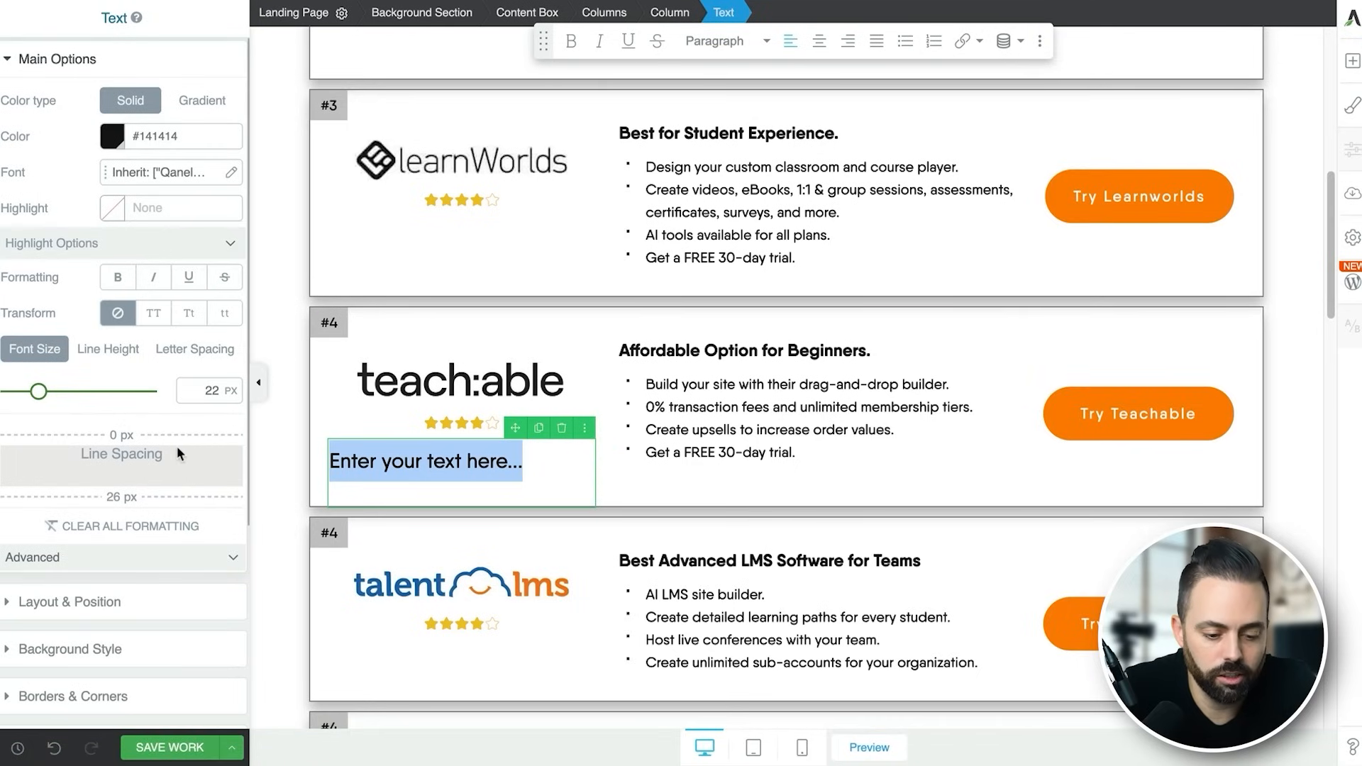
Switch the landing page to mobile view and examine how the header, intro and platform boxes are laid out.
left_click(789, 754)
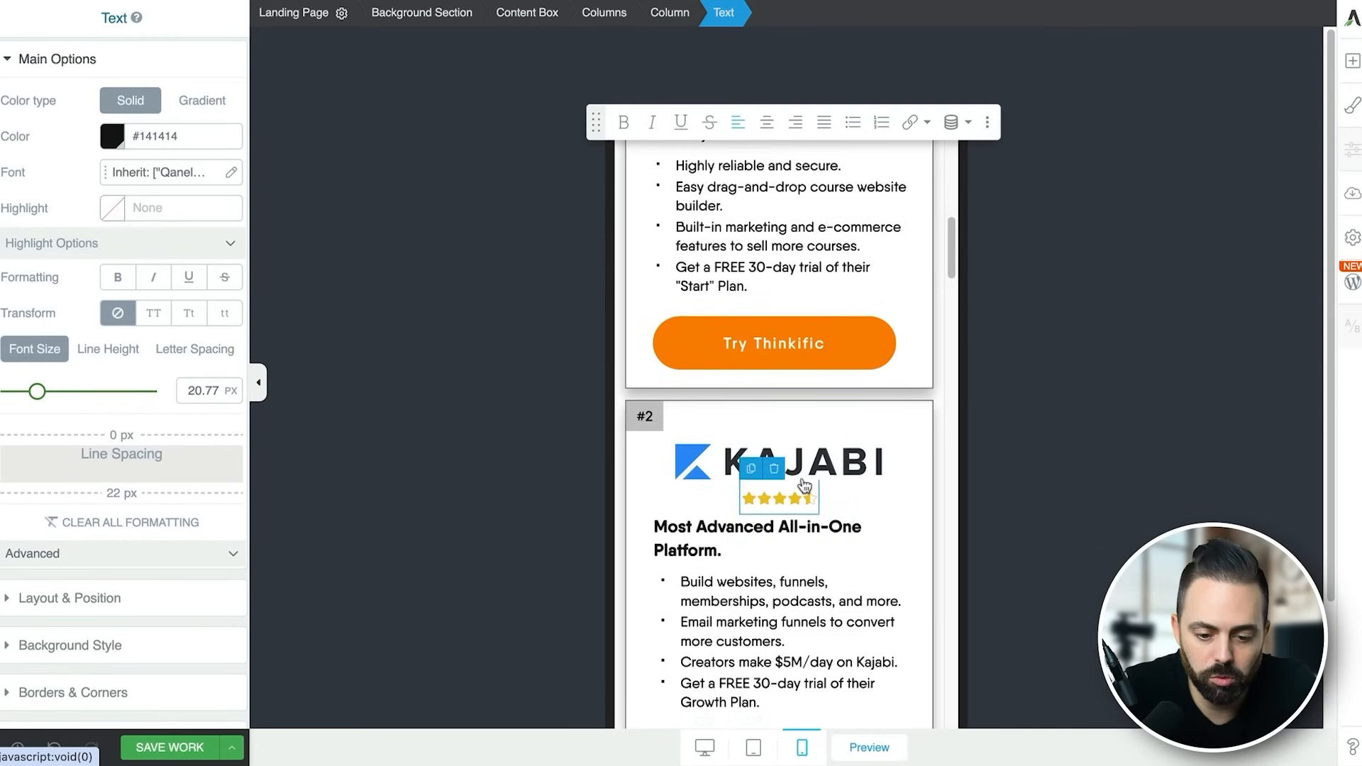
scroll(823, 425, "up", 15)
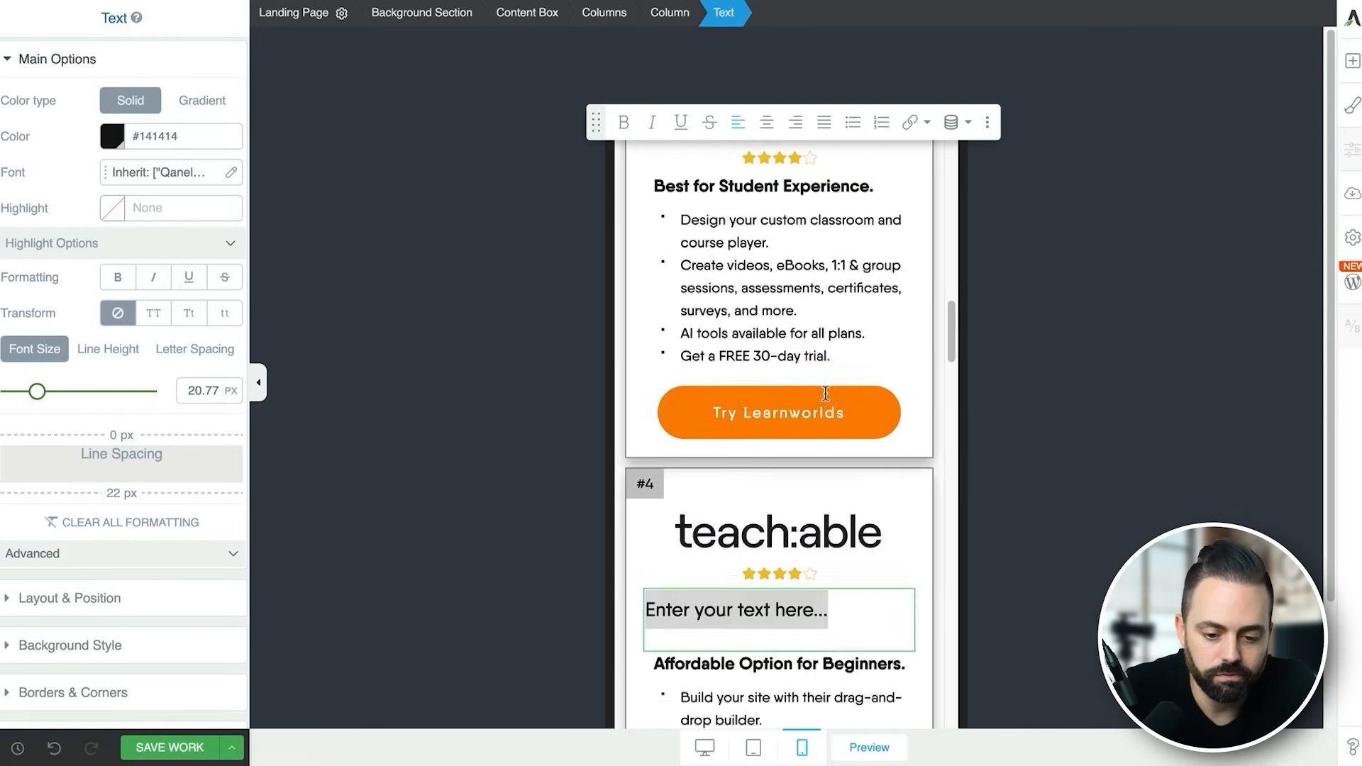
scroll(808, 394, "down", 1)
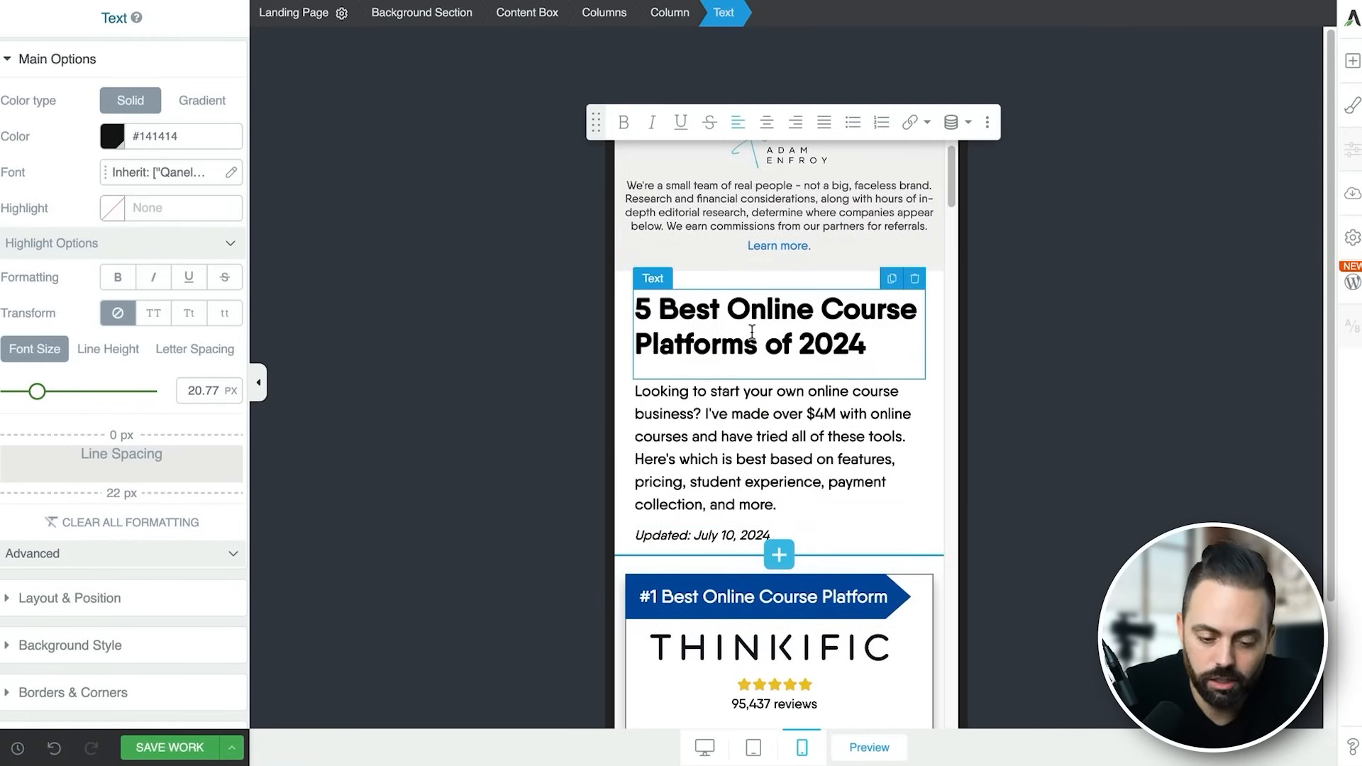
scroll(780, 397, "down", 2)
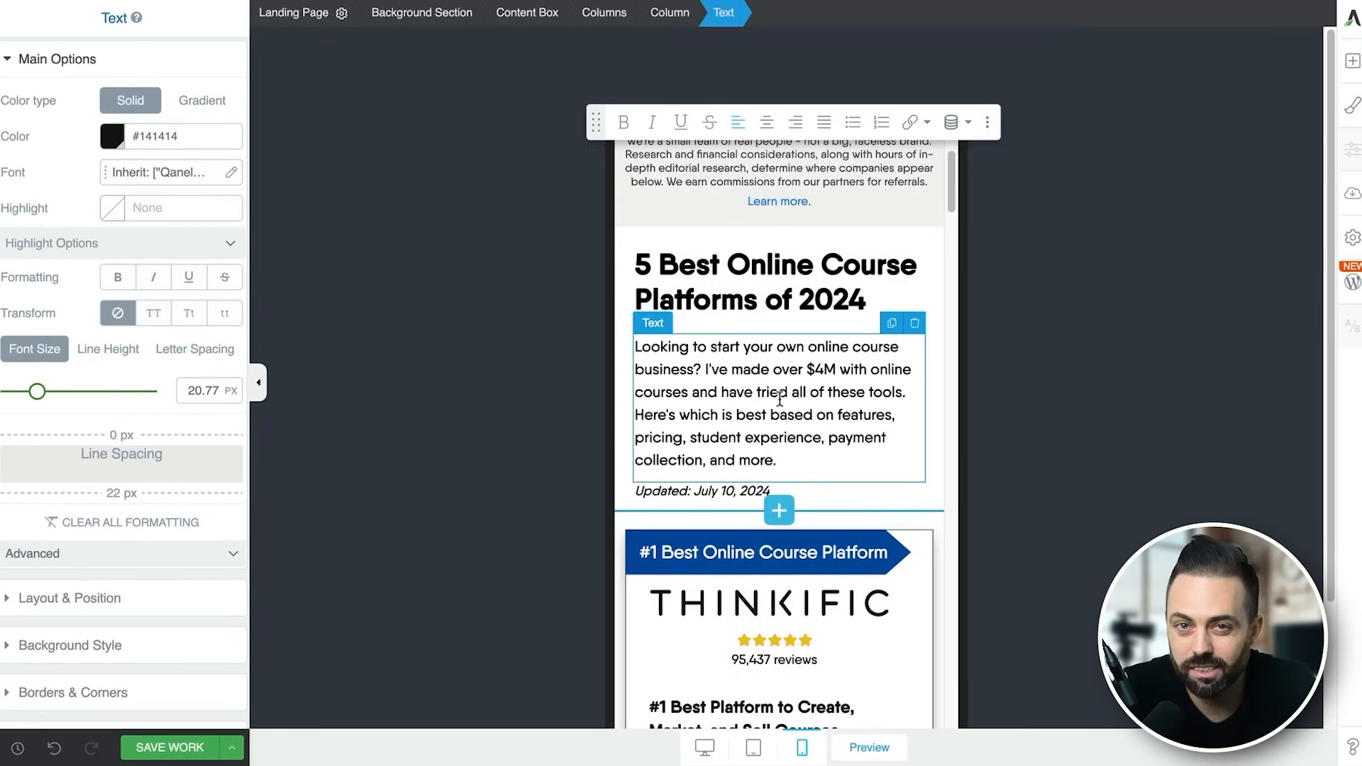
scroll(775, 418, "down", 9)
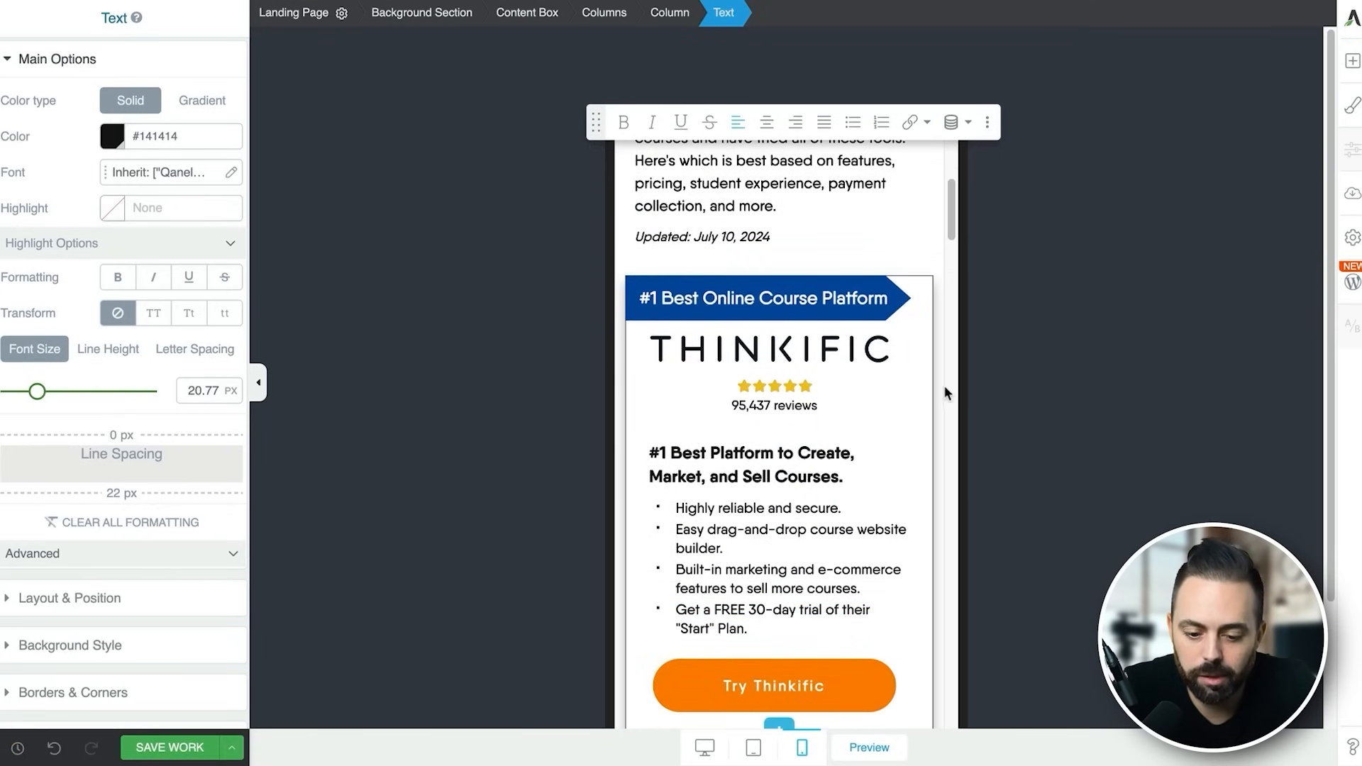
scroll(873, 445, "down", 20)
scroll(873, 435, "up", 20)
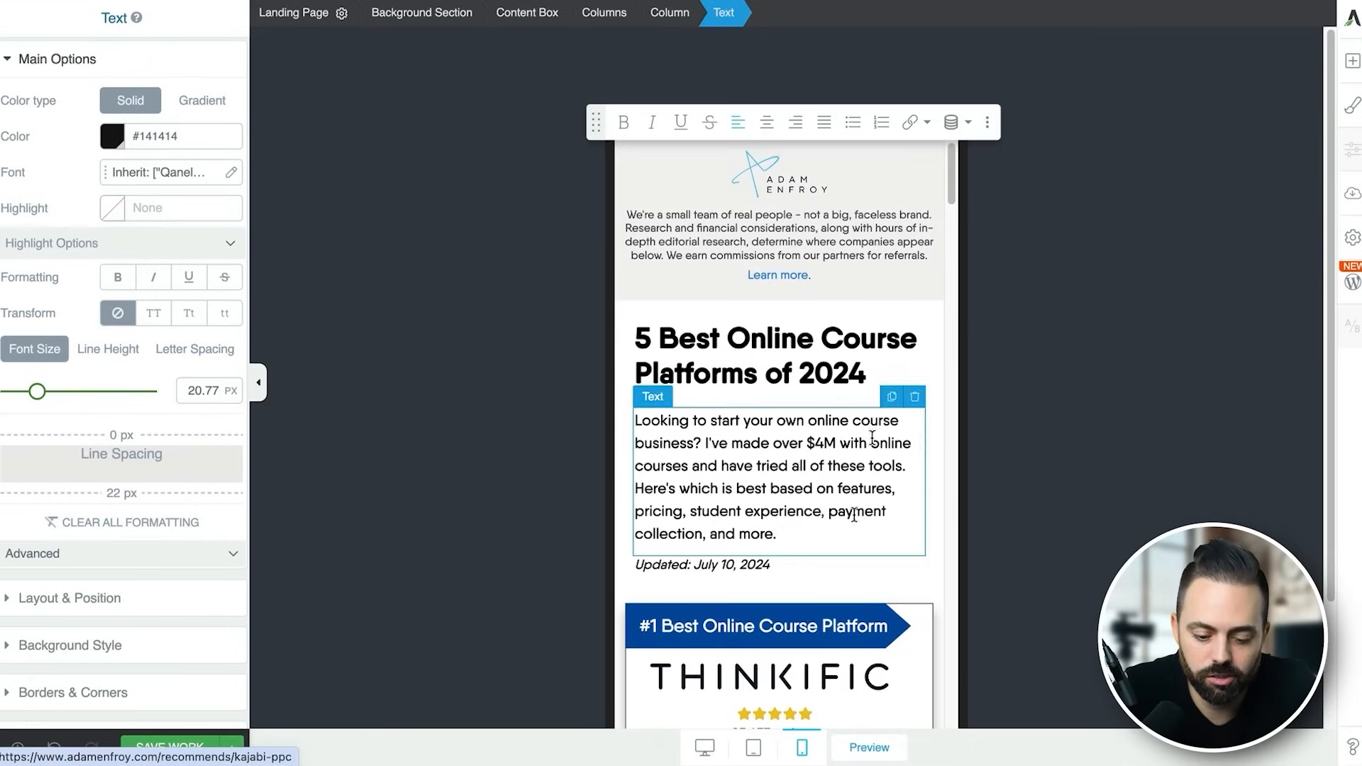
Try 50 px left and right padding on the mobile intro paragraph, set both back to 1 px, and return to desktop view.
scroll(92, 479, "down", 3)
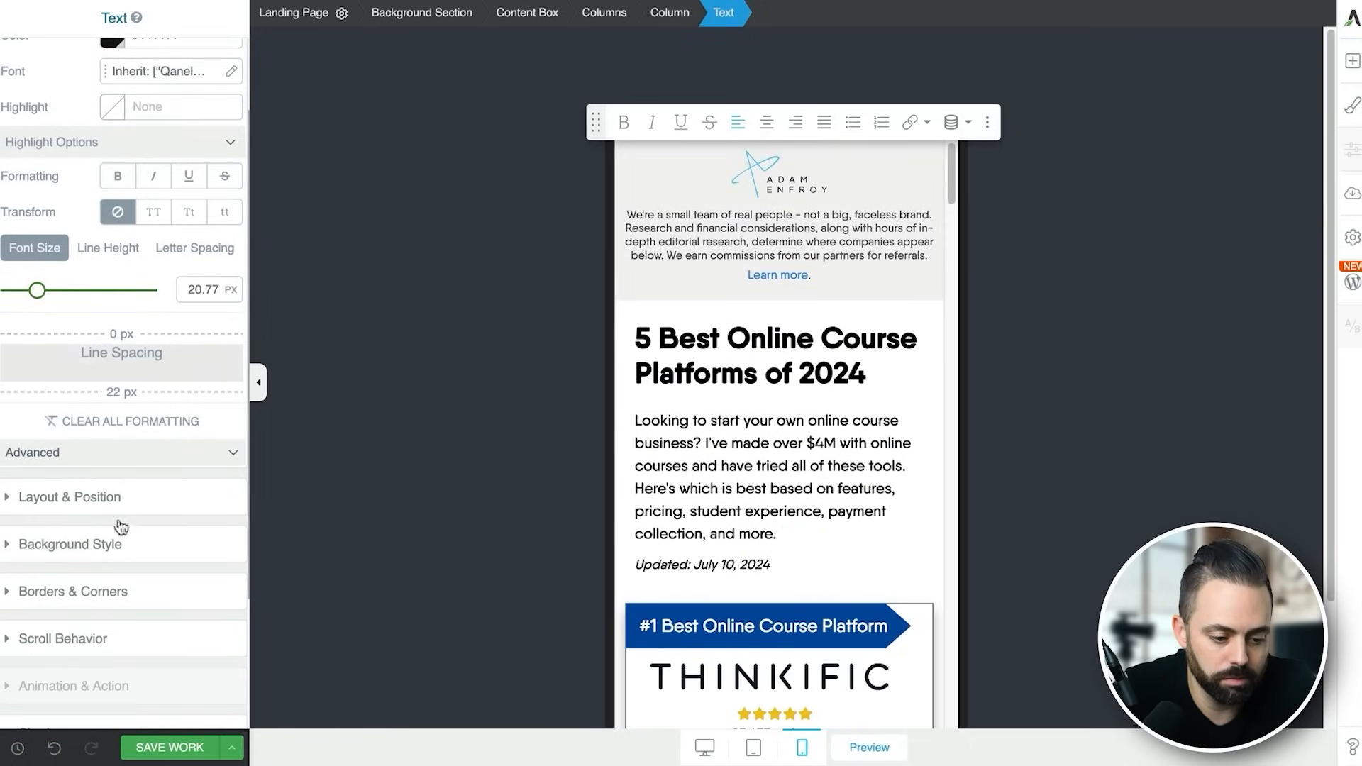
left_click(93, 492)
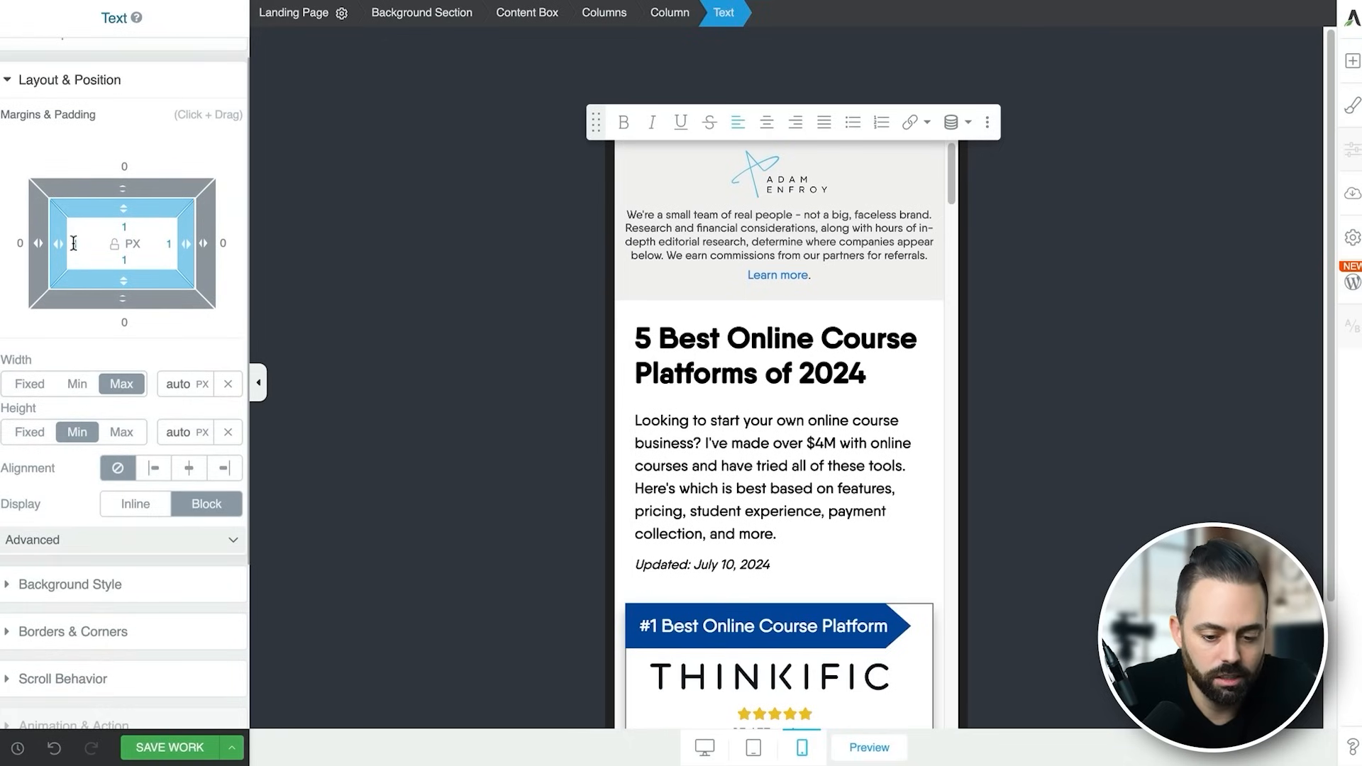
left_click(761, 465)
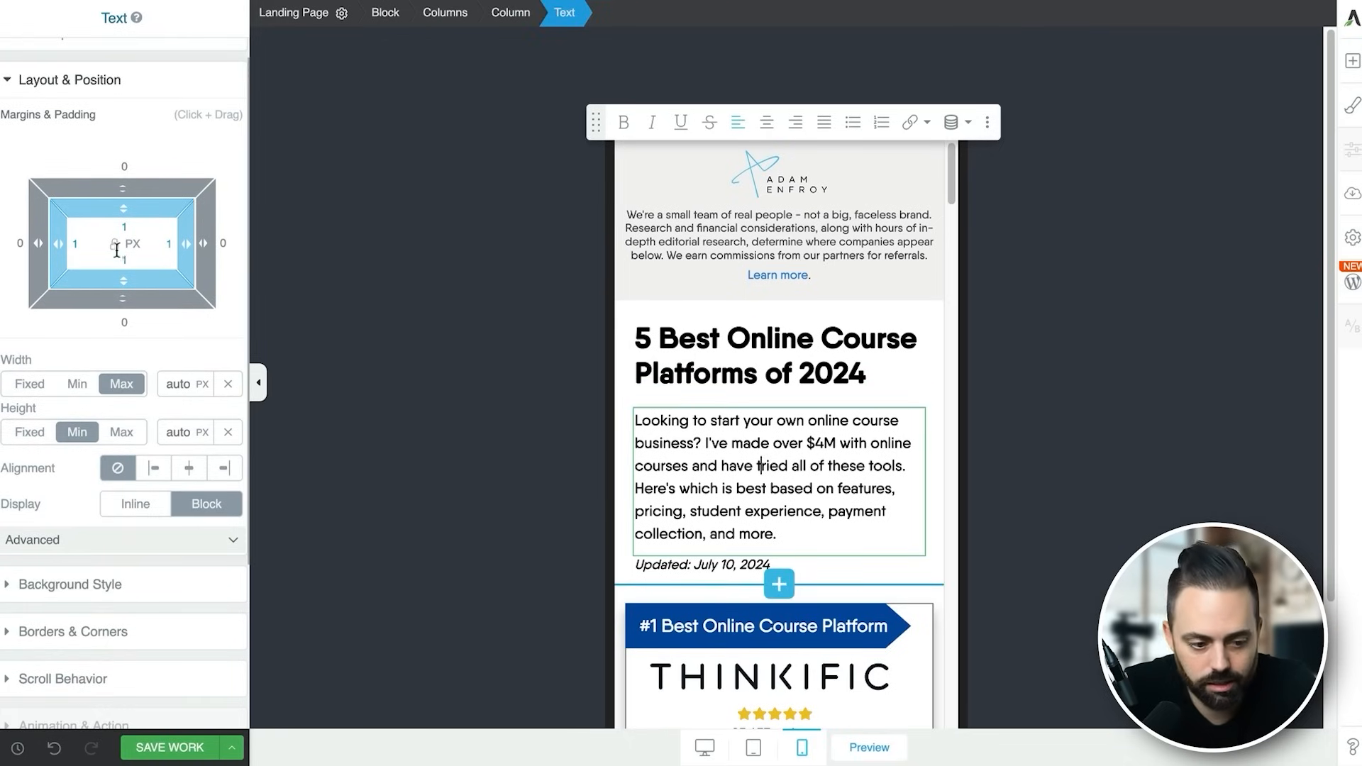
type("50")
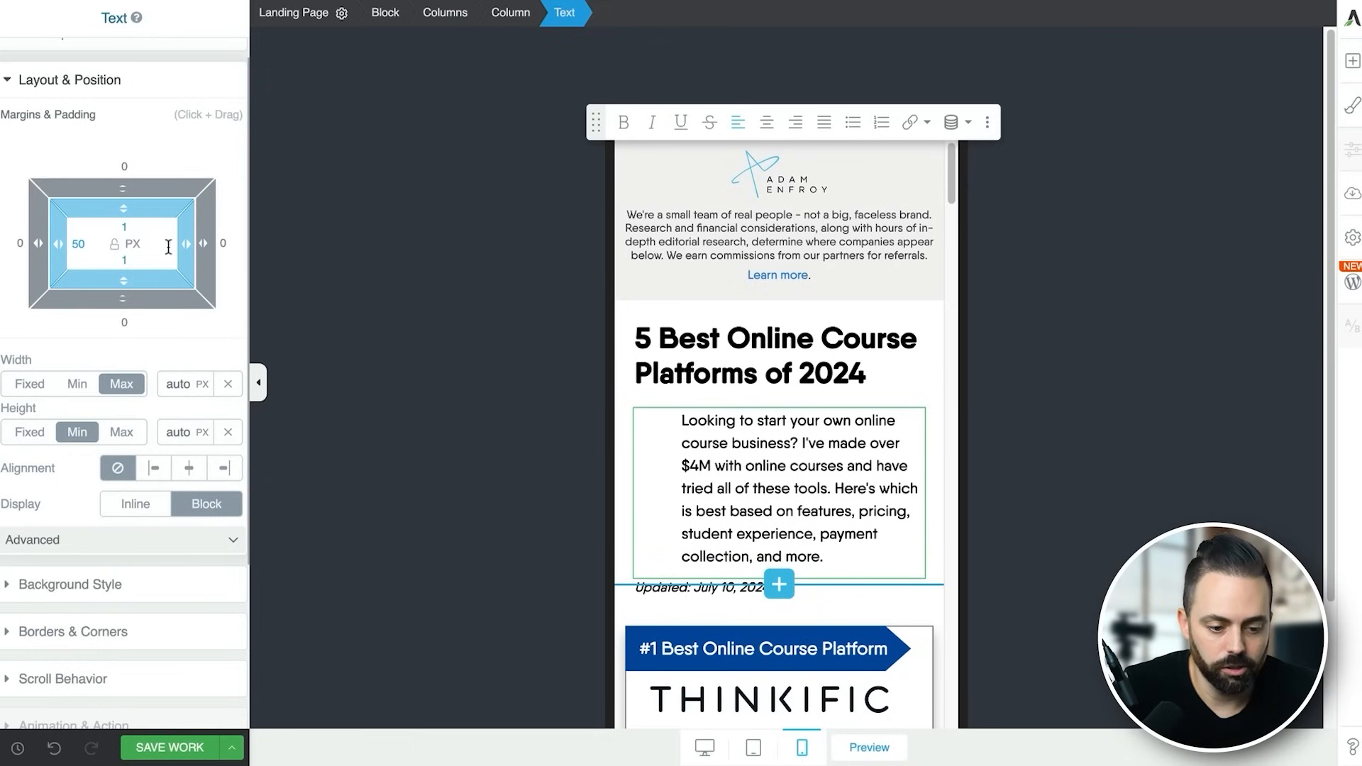
type("50")
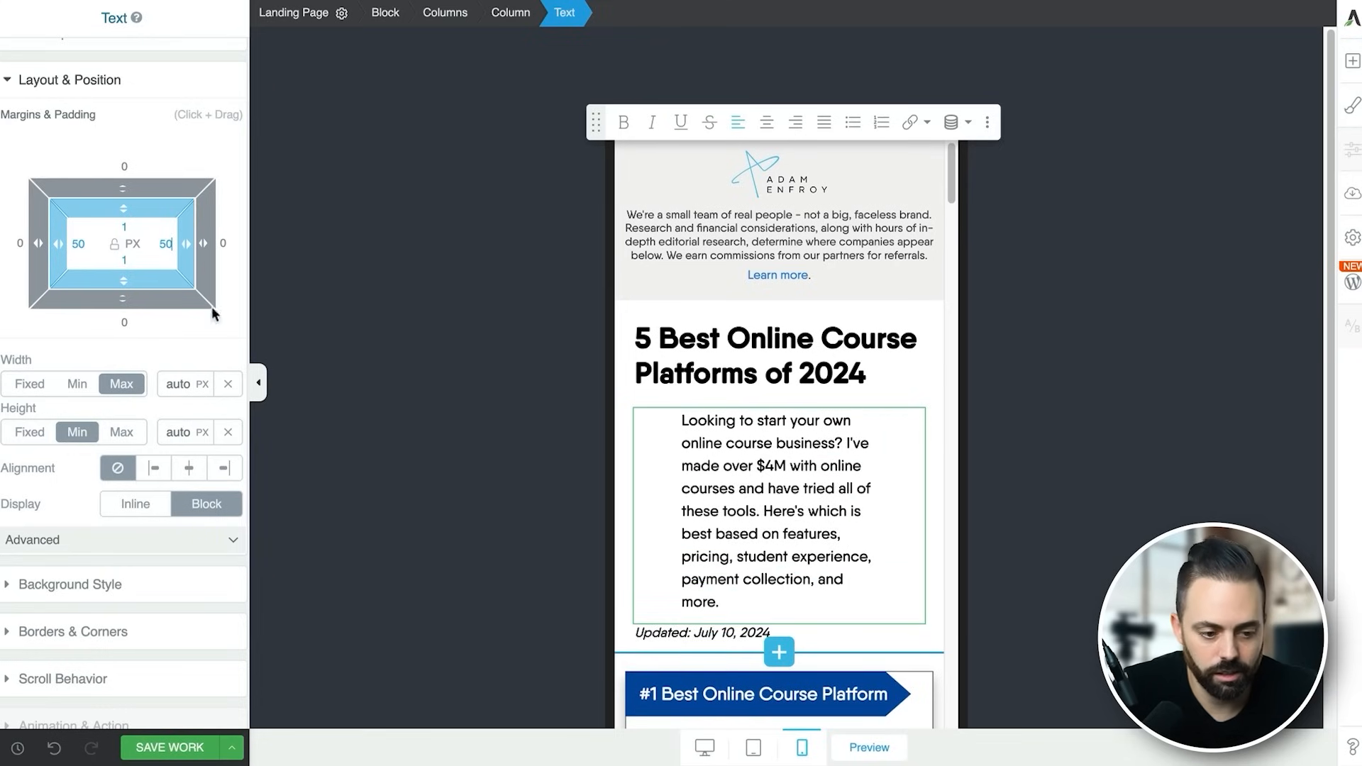
double_click(77, 243)
type("1")
double_click(166, 243)
type("1")
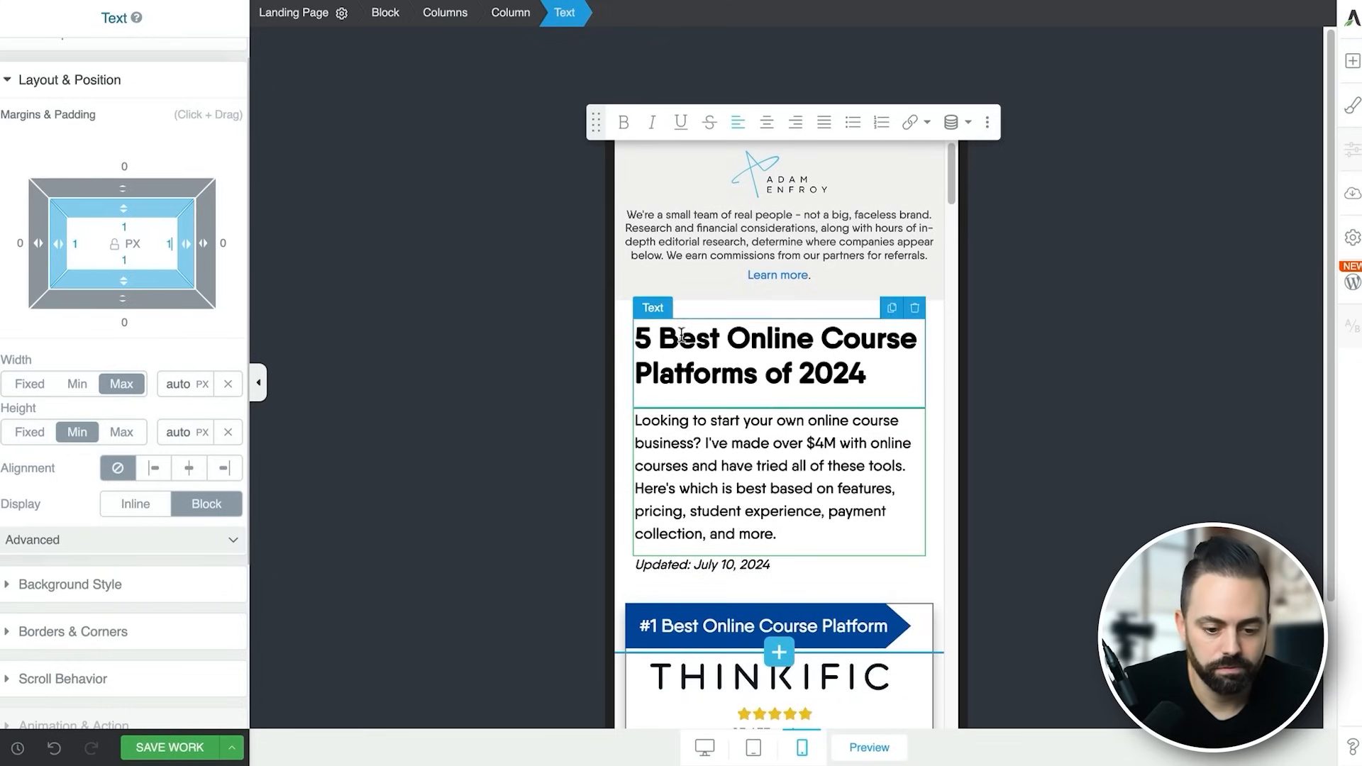
left_click(705, 747)
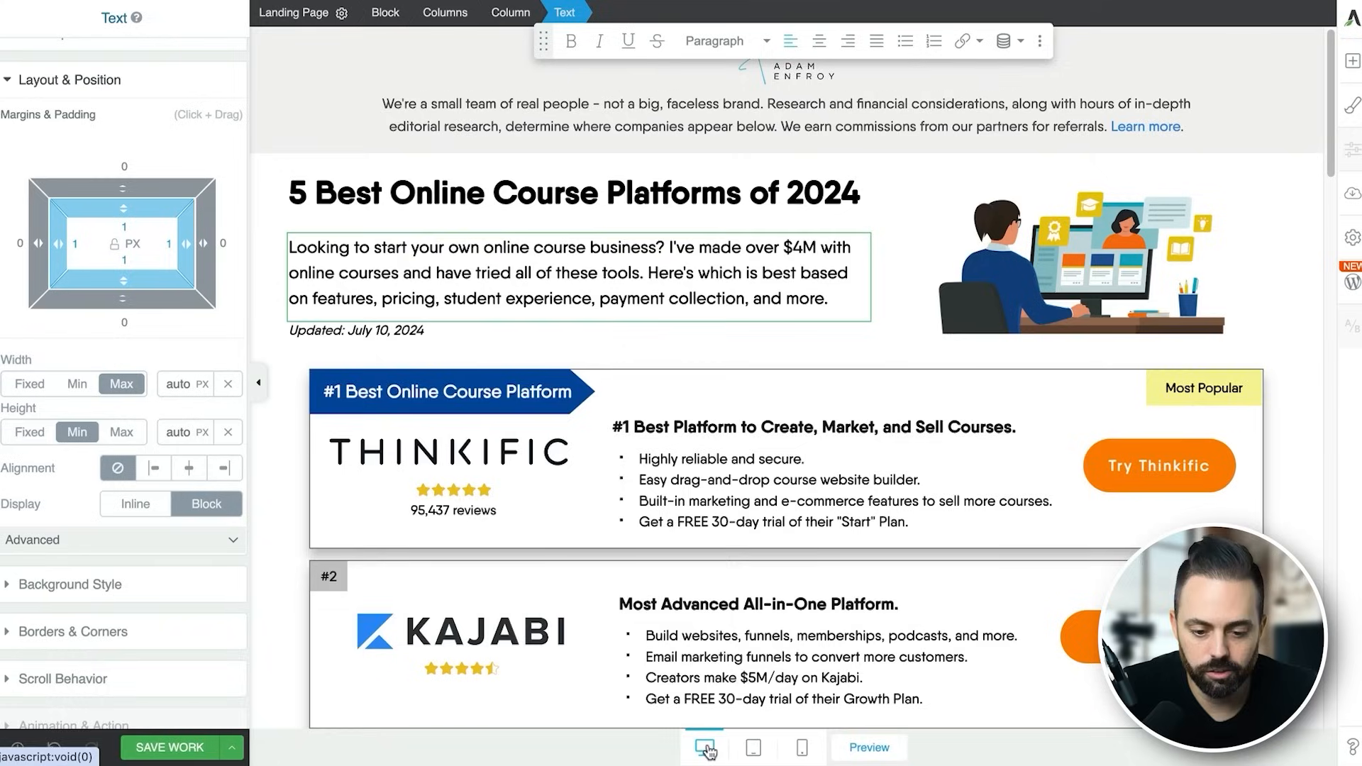
Switch to the Google results for "how to start a business" and open NerdWallet's "How to Start a Business in 15 Steps" article.
scroll(426, 369, "down", 3)
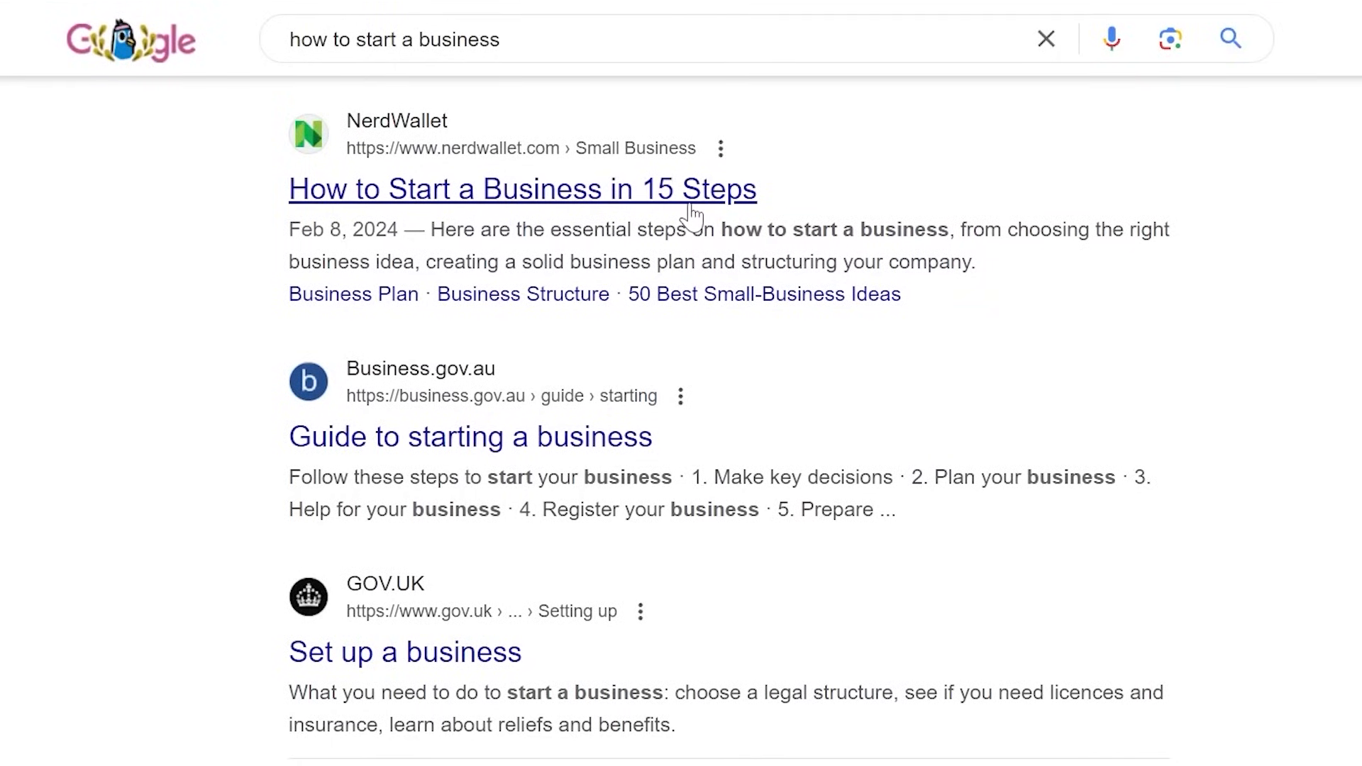
left_click(689, 205)
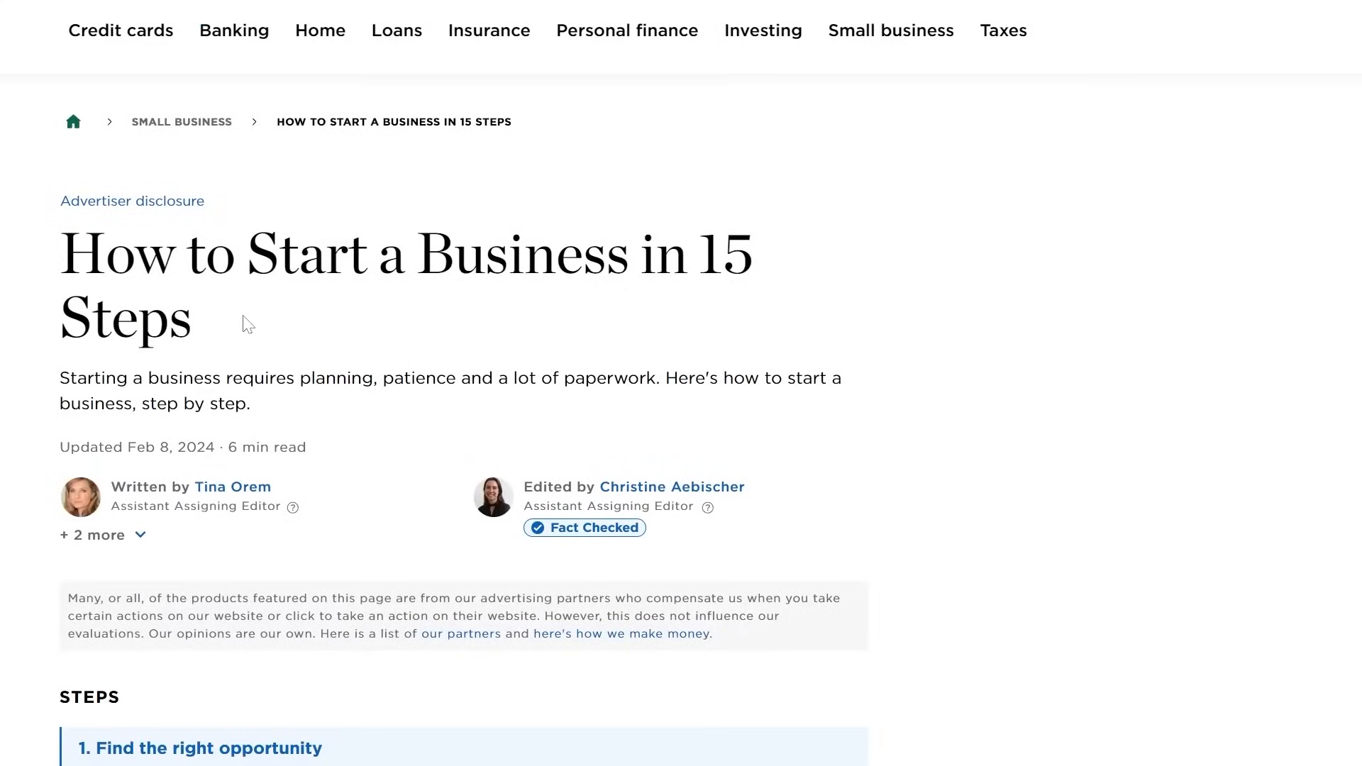